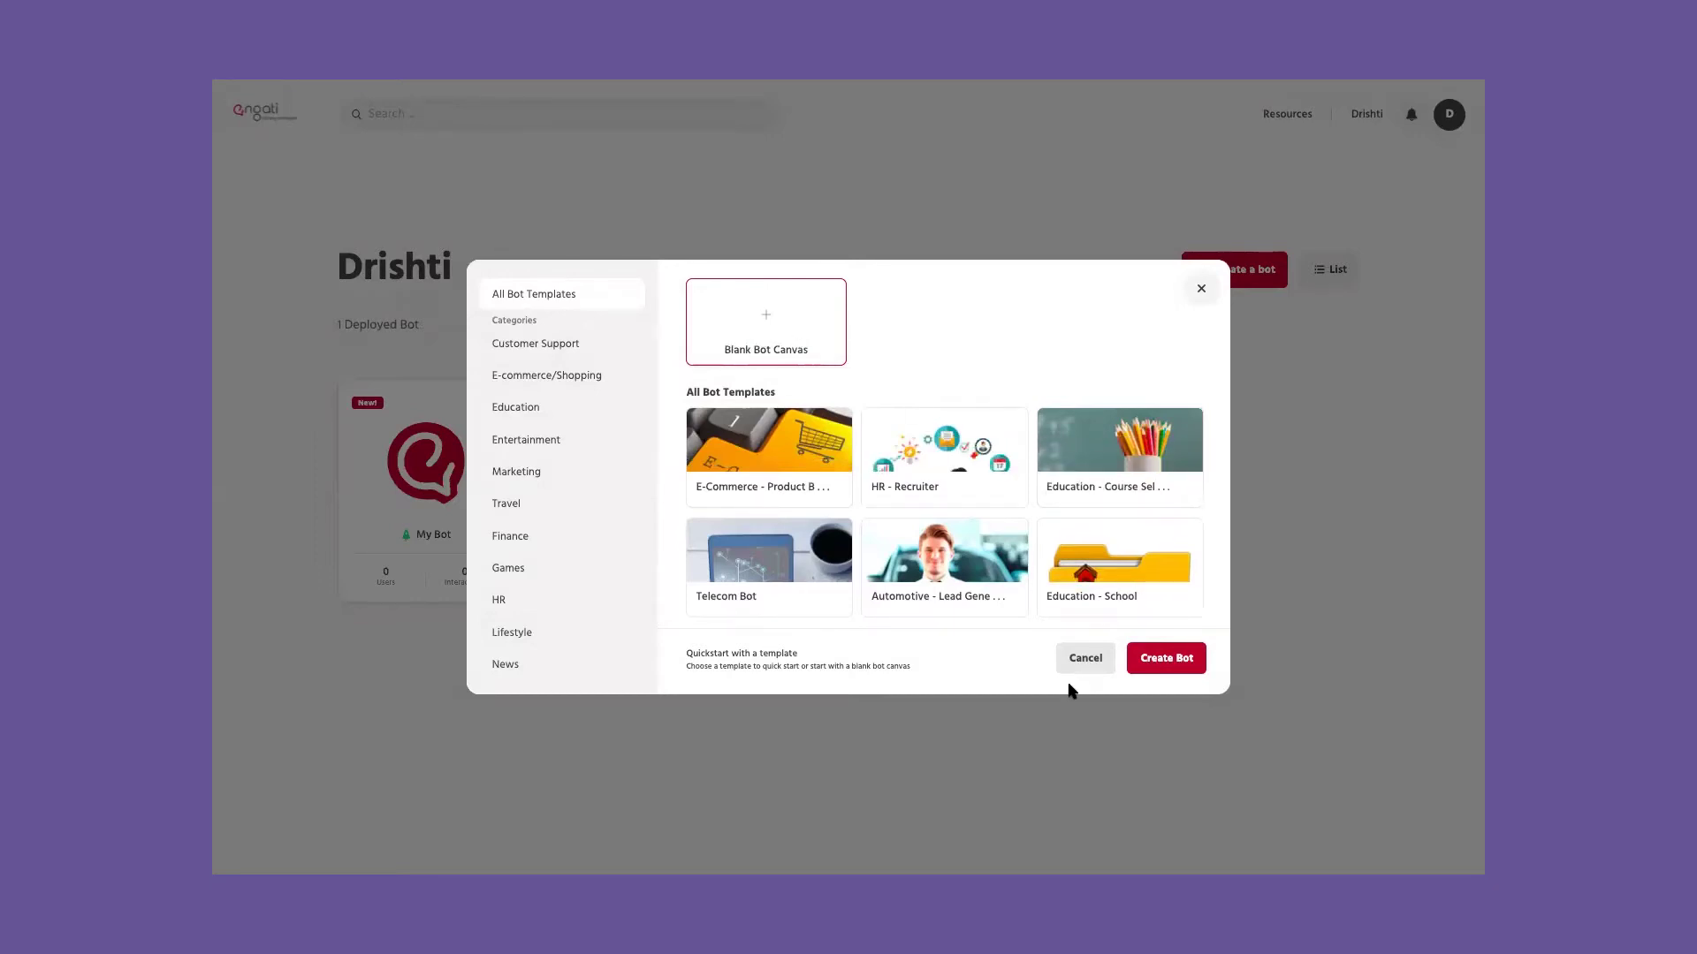
Step: Create the bot from the Blank Bot Canvas template and open its flow builder
{"action": "left_click", "coordinate": [1183, 674]}
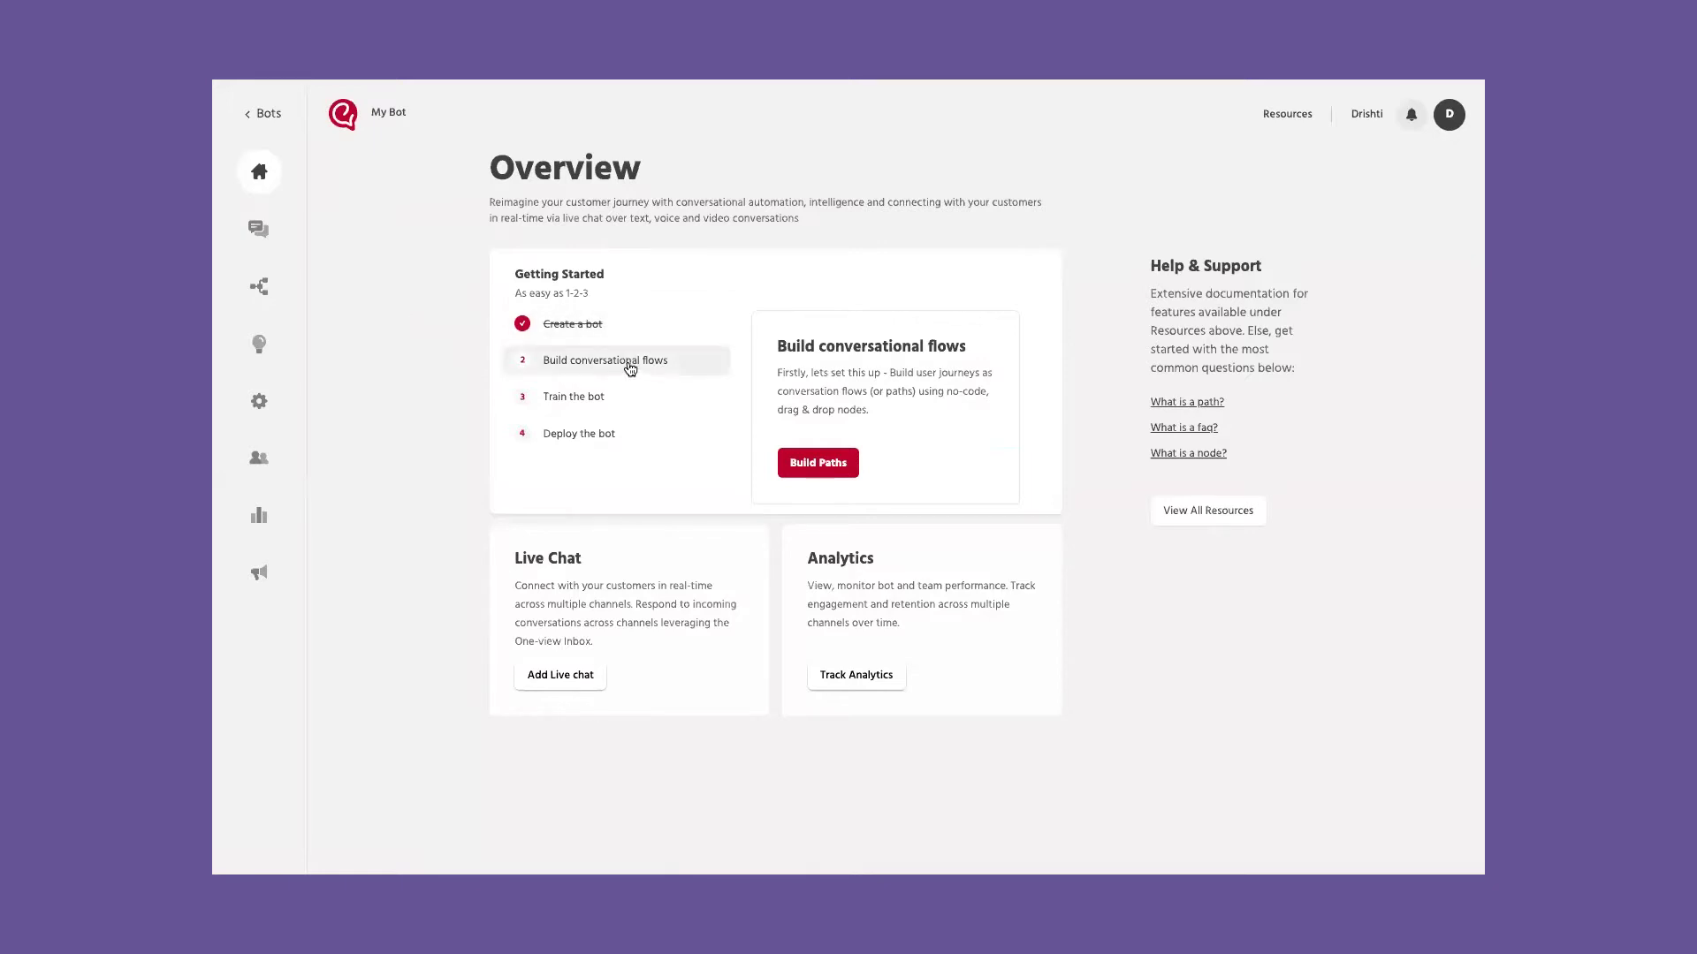
{"action": "left_click", "coordinate": [825, 465]}
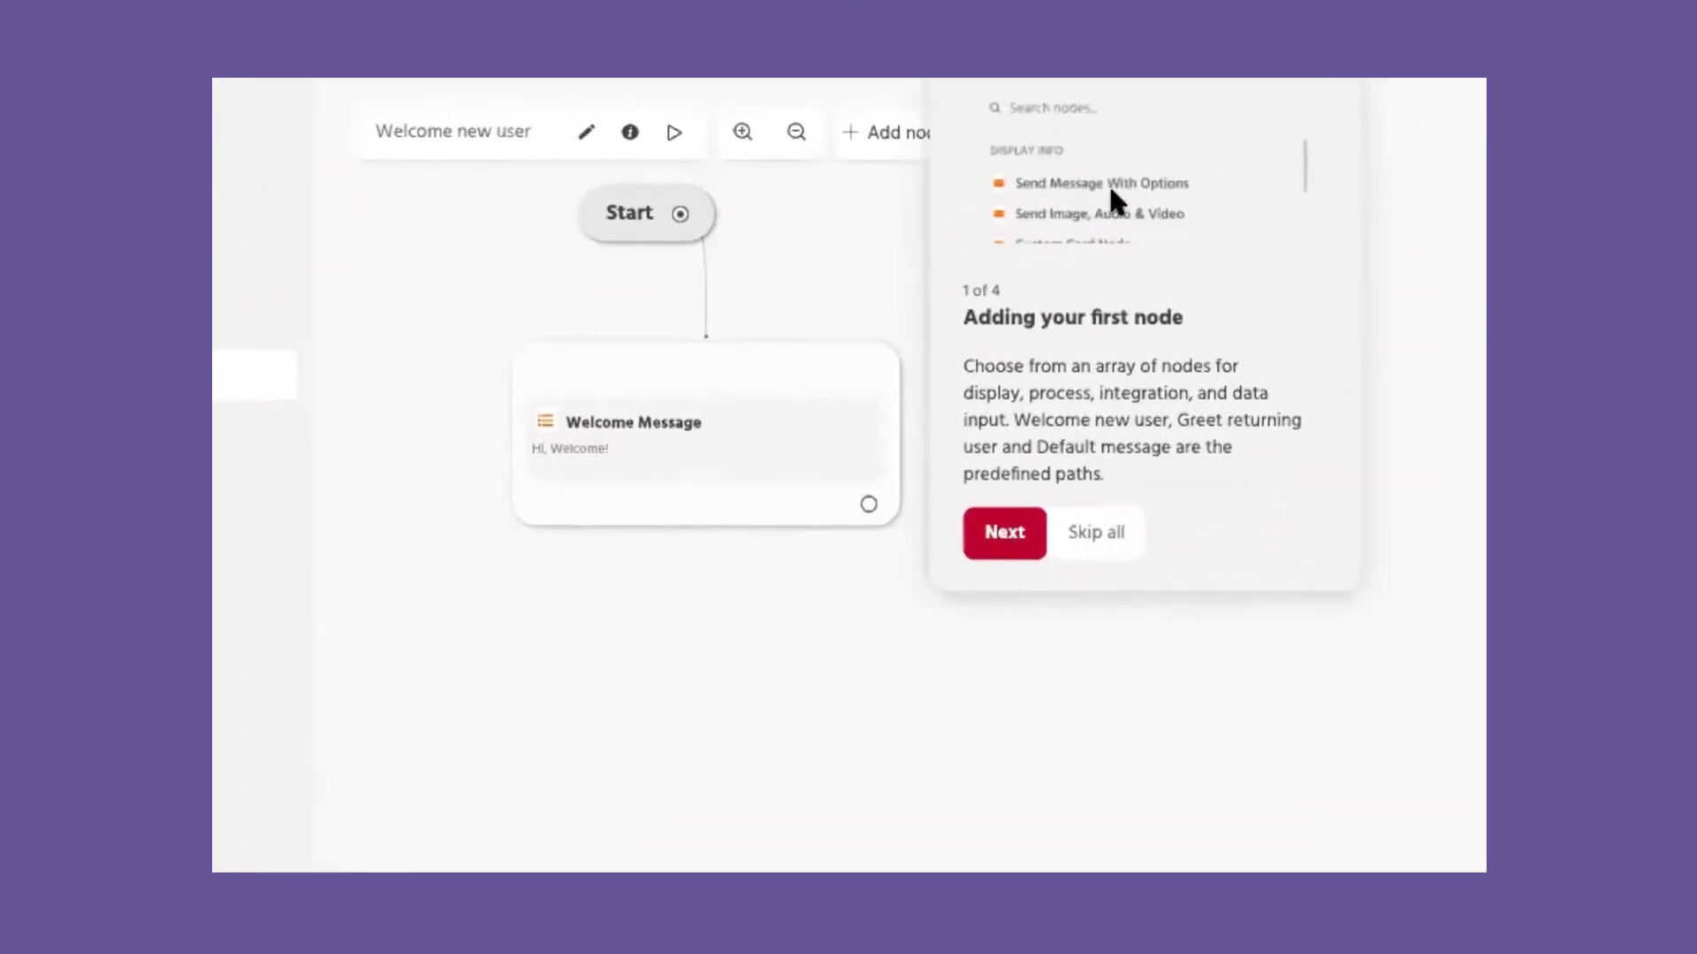
Step: Step through the builder's introductory tour to its end and begin a new conversation path
{"action": "left_click", "coordinate": [1006, 534]}
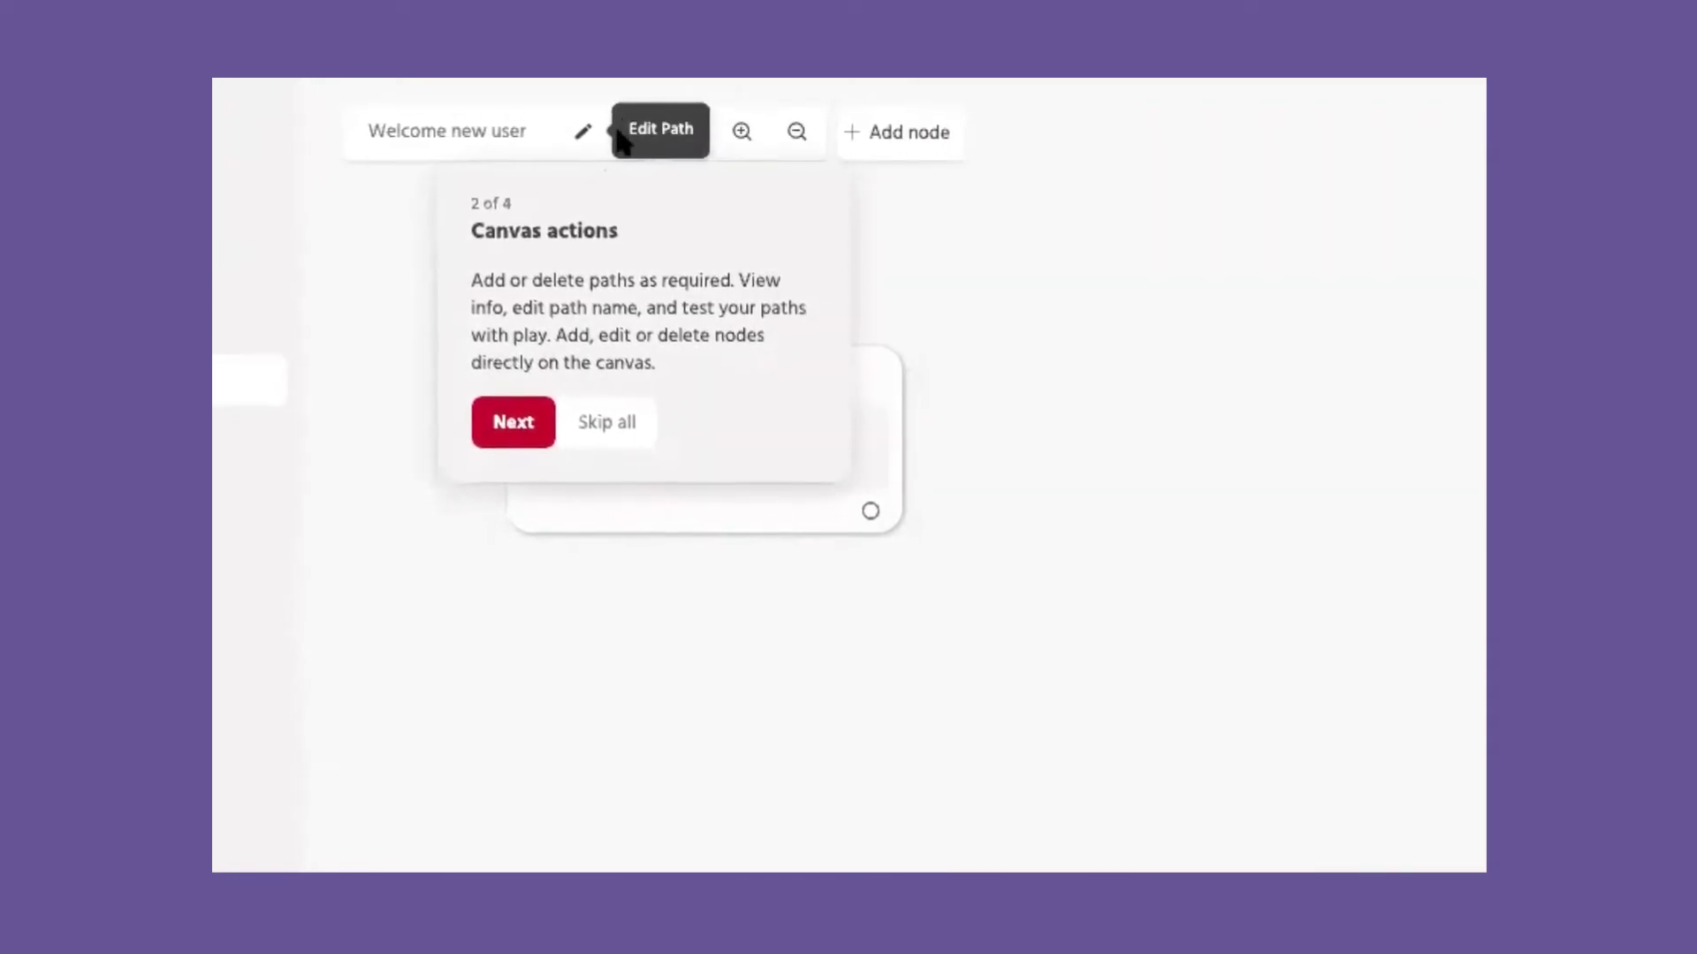
{"action": "left_click", "coordinate": [521, 429]}
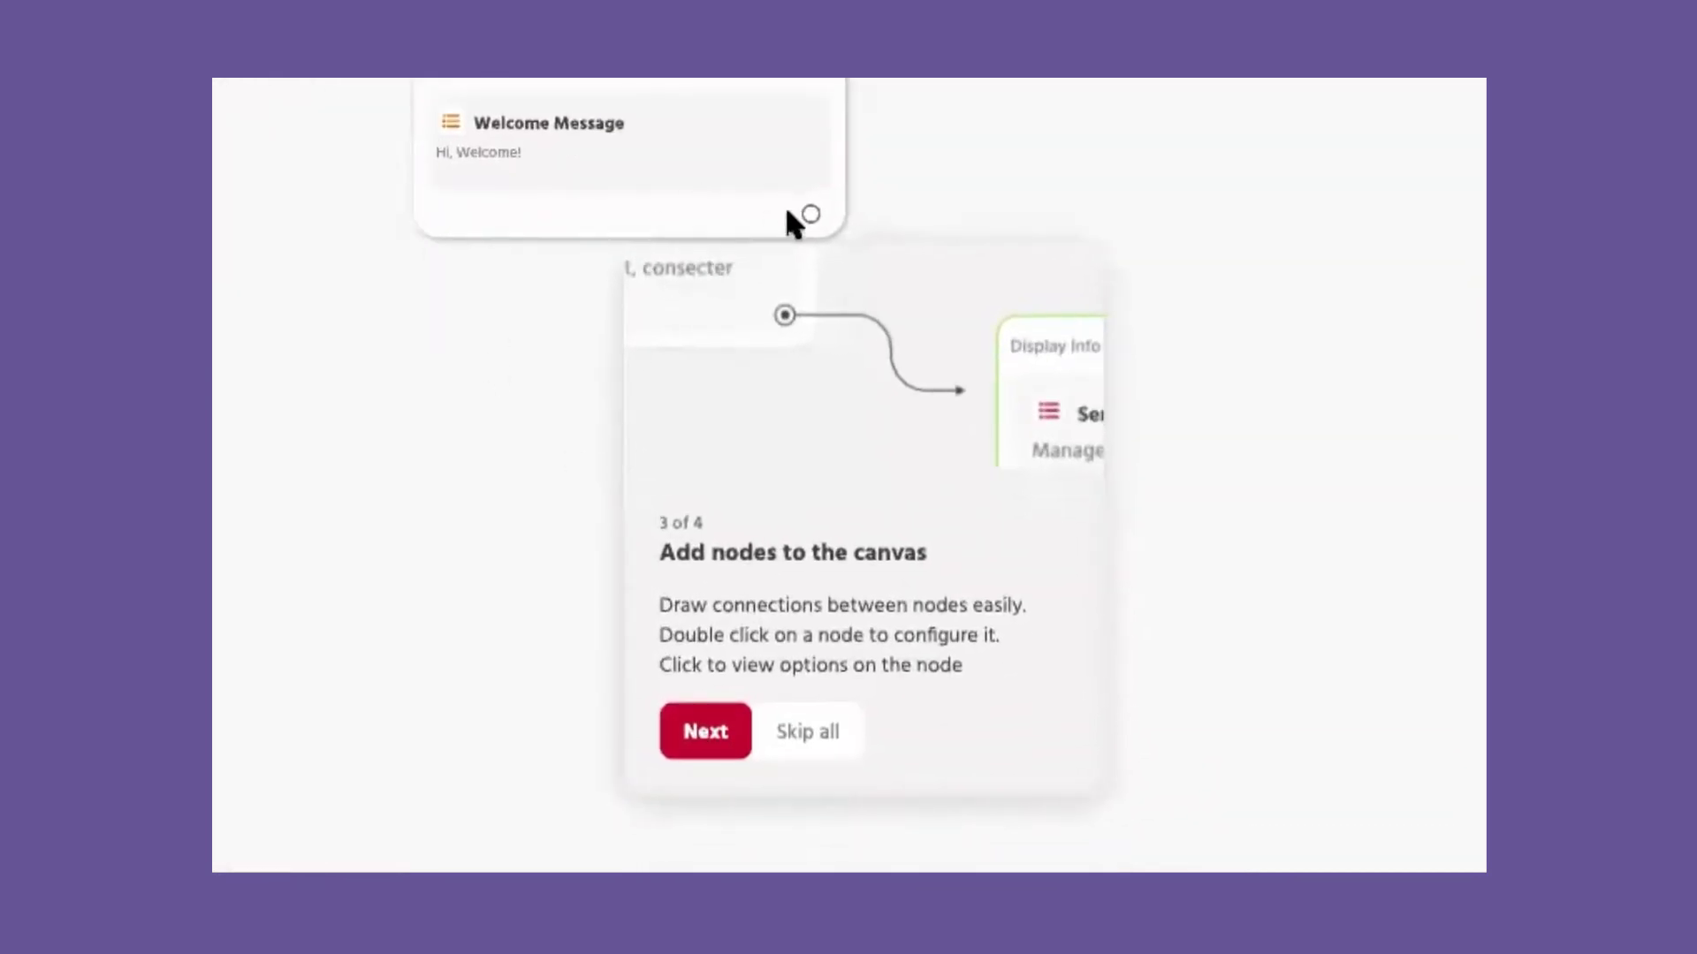
{"action": "left_click", "coordinate": [705, 738]}
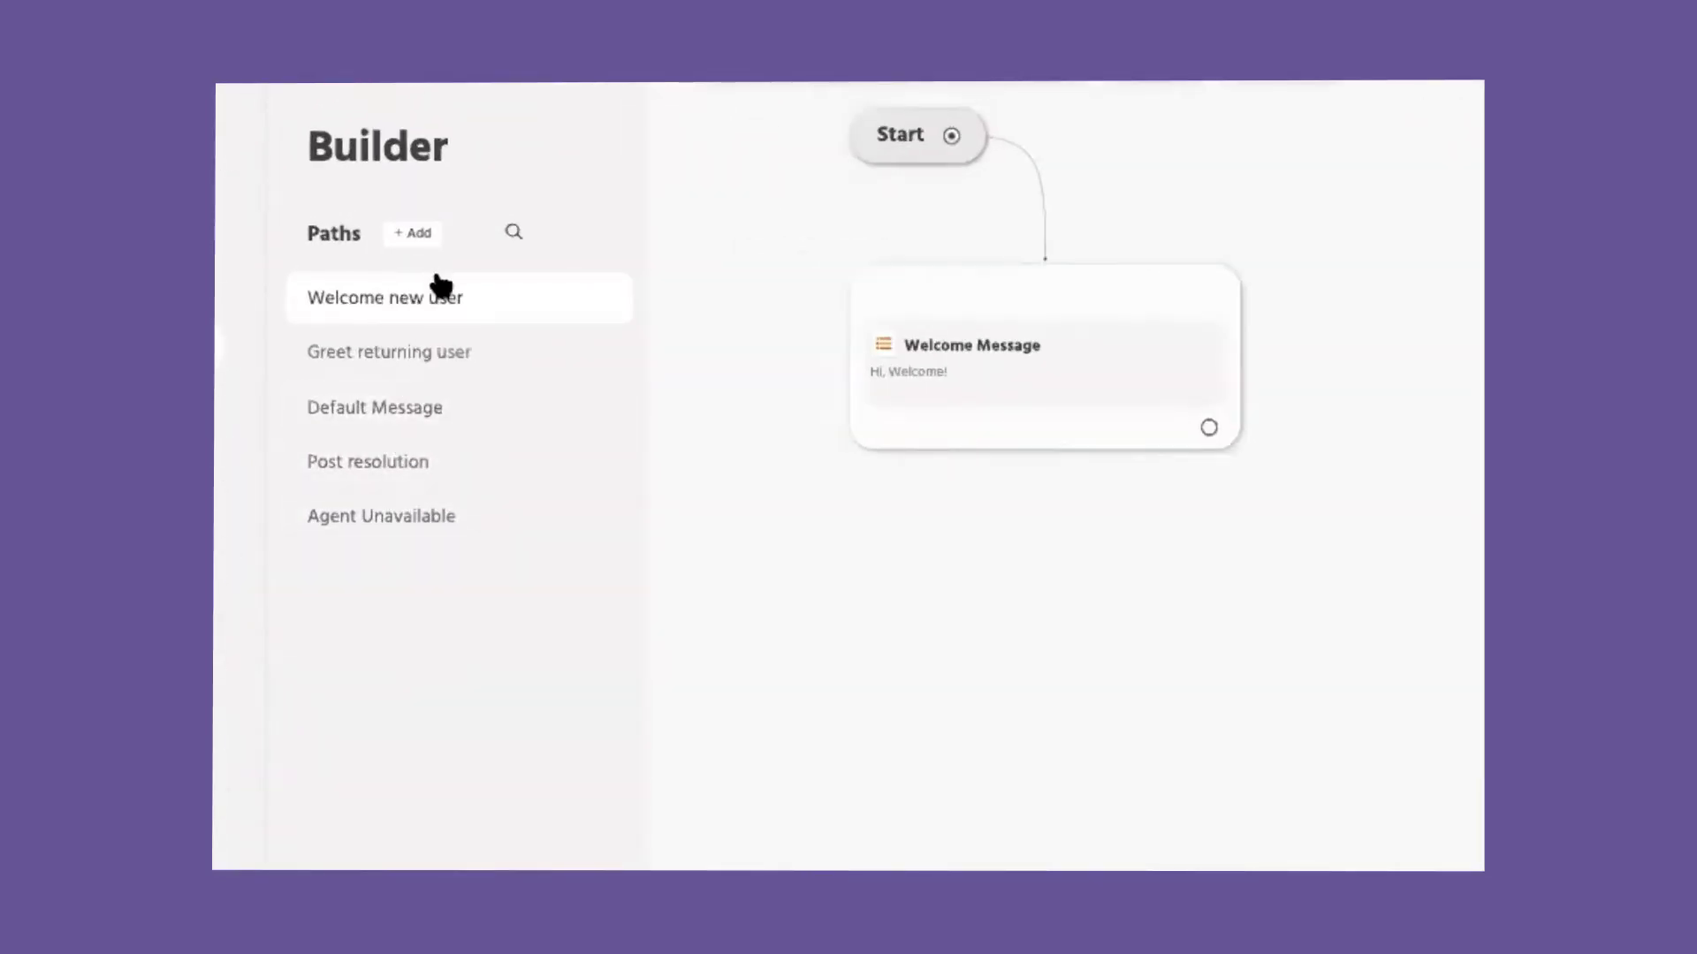
{"action": "left_click", "coordinate": [411, 234]}
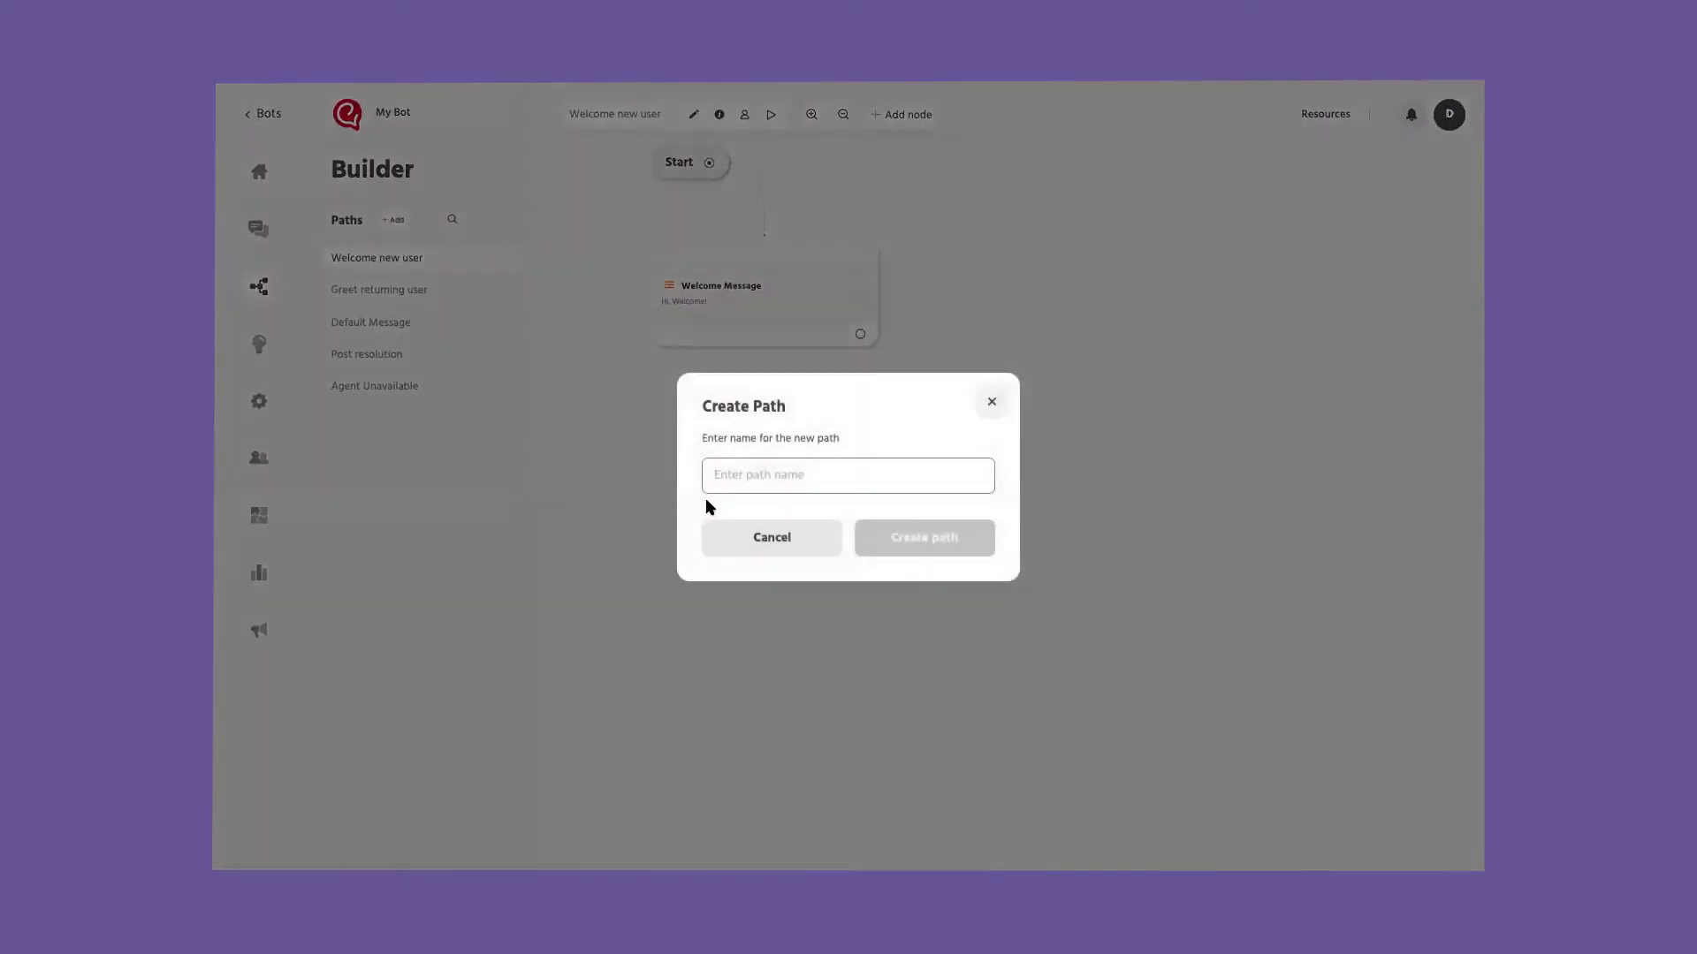
Step: Create the 'Menu' path, find it in the paths list, and bring up its node list
{"action": "type", "text": "Menu"}
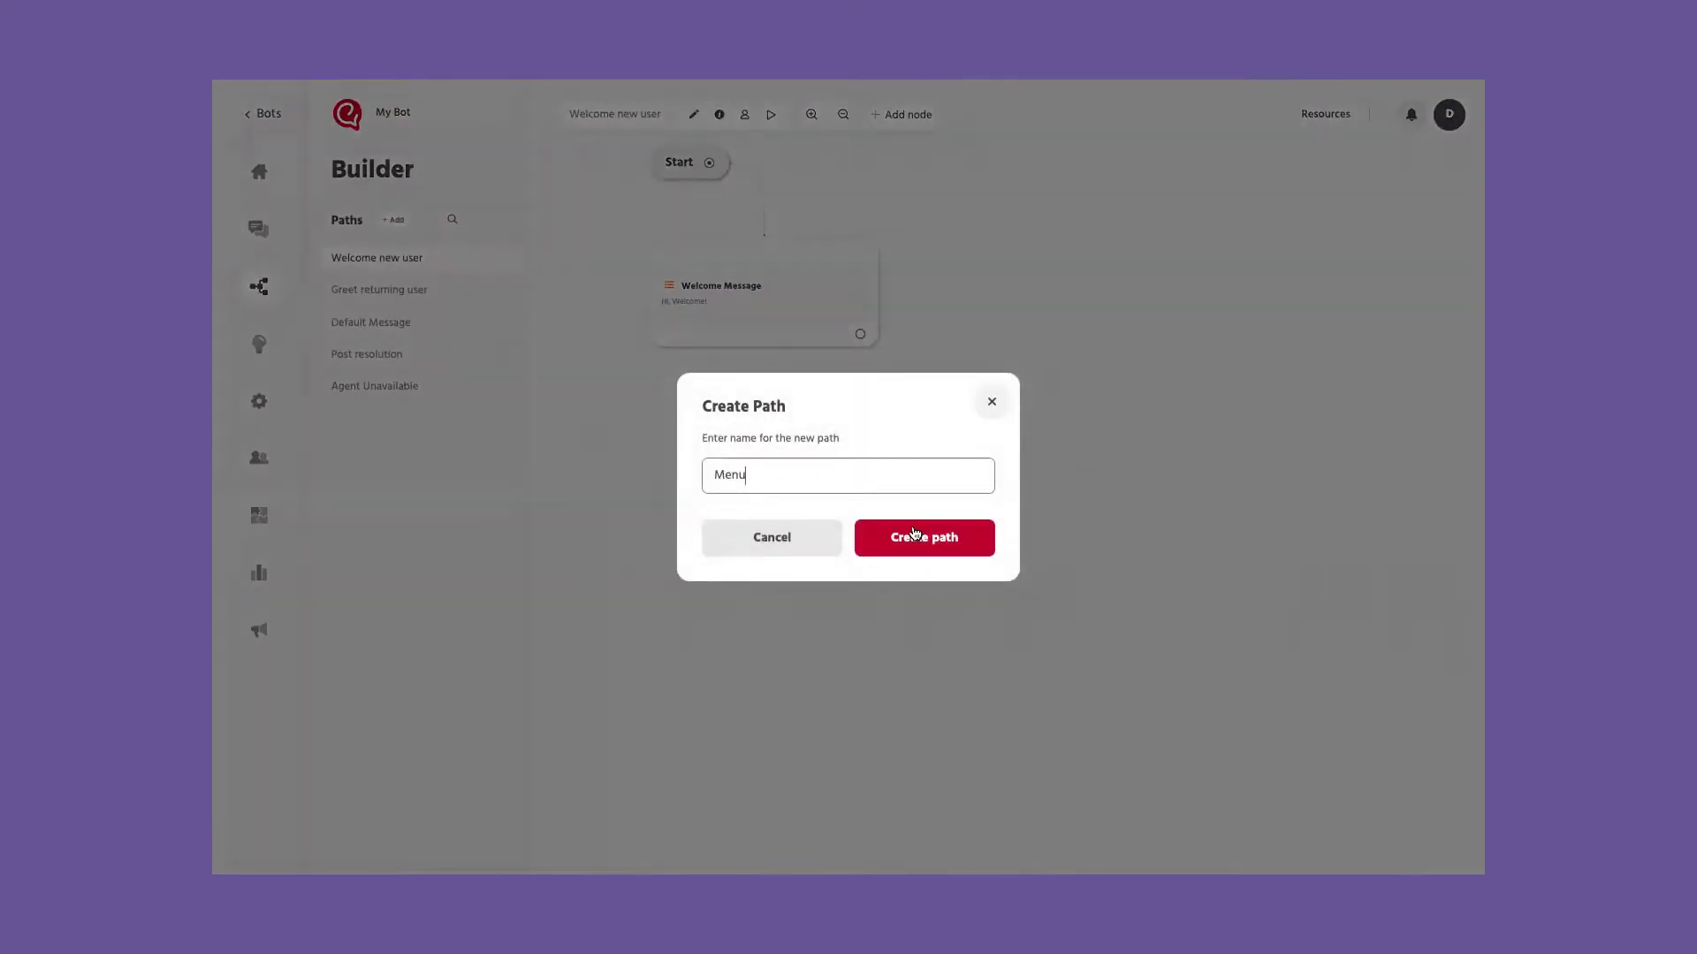
{"action": "left_click", "coordinate": [919, 546]}
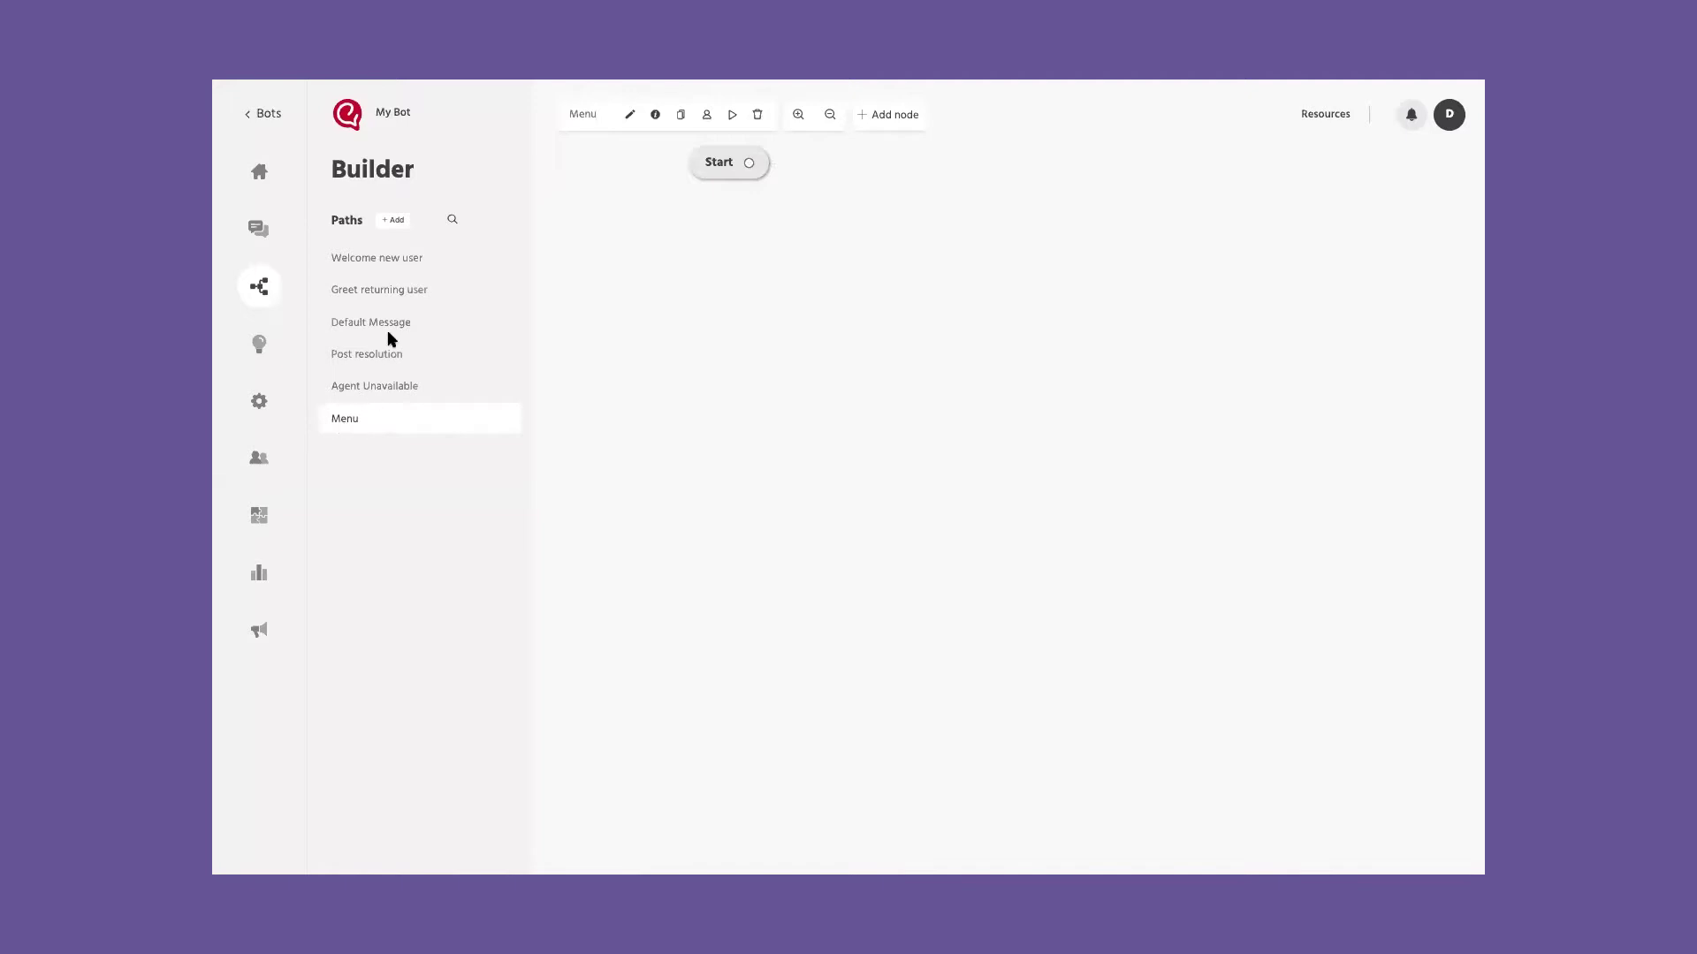
{"action": "left_click", "coordinate": [453, 219]}
{"action": "type", "text": "menu"}
{"action": "left_click", "coordinate": [749, 164]}
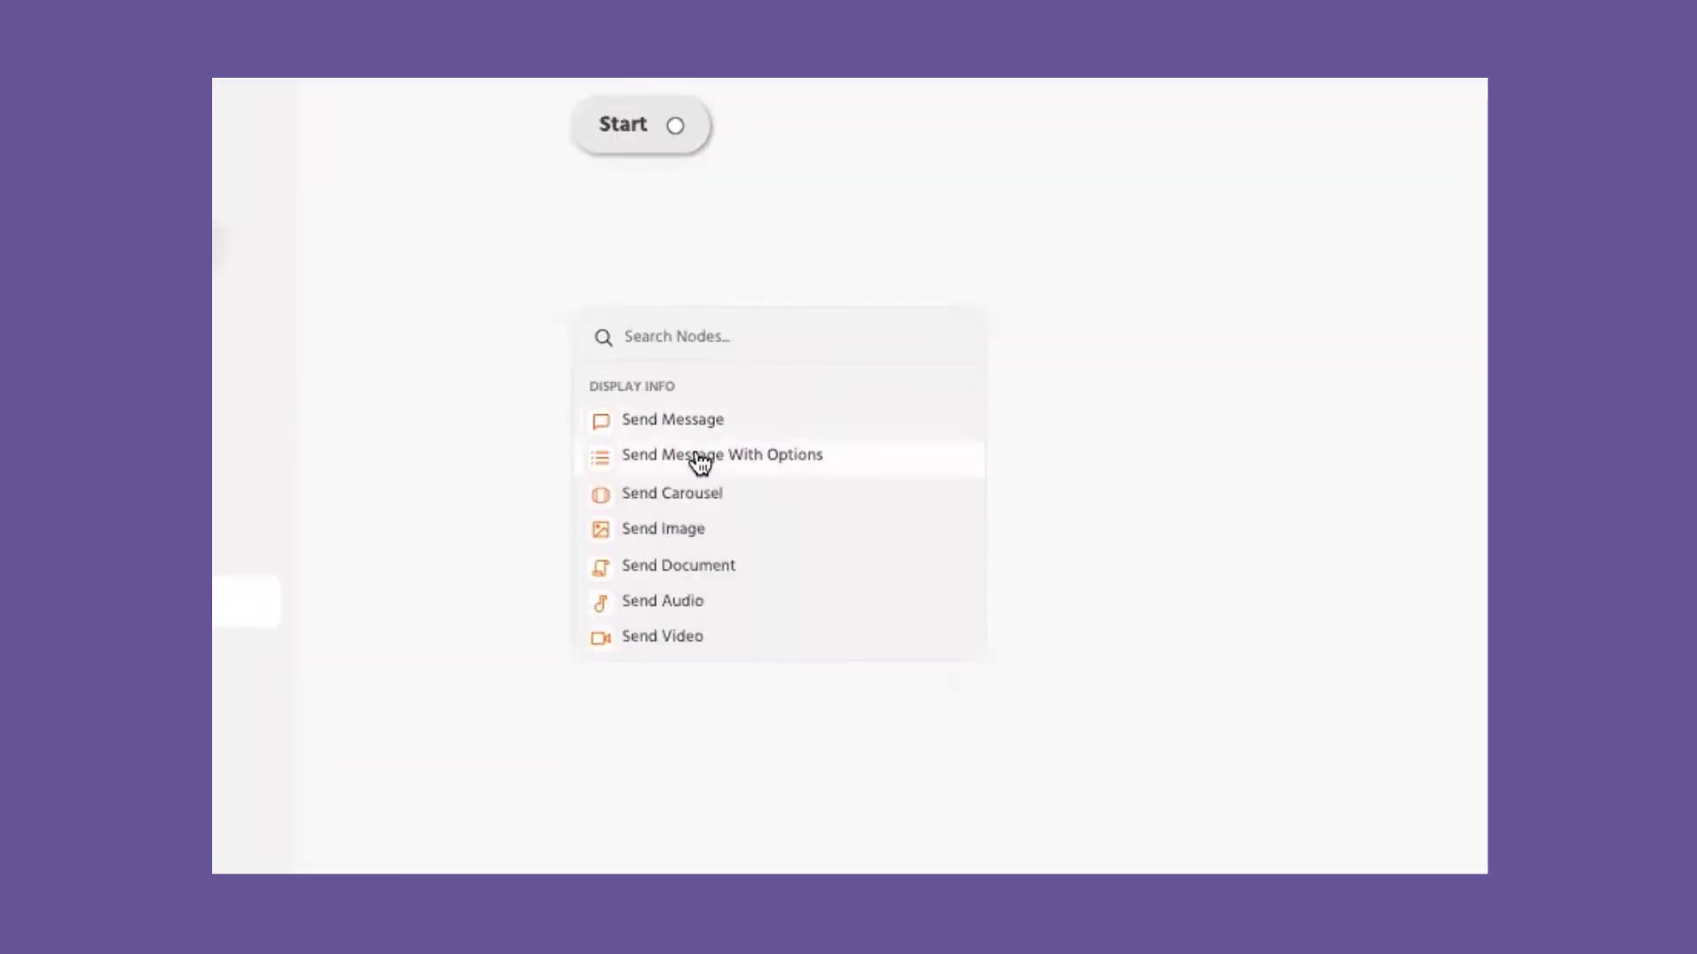
Step: Add a Send Message node reading 'Choose from the menu or type your query below' and save it
{"action": "scroll", "coordinate": [701, 462], "scroll_direction": "down", "scroll_amount": 1}
{"action": "scroll", "coordinate": [701, 462], "scroll_direction": "up", "scroll_amount": 1}
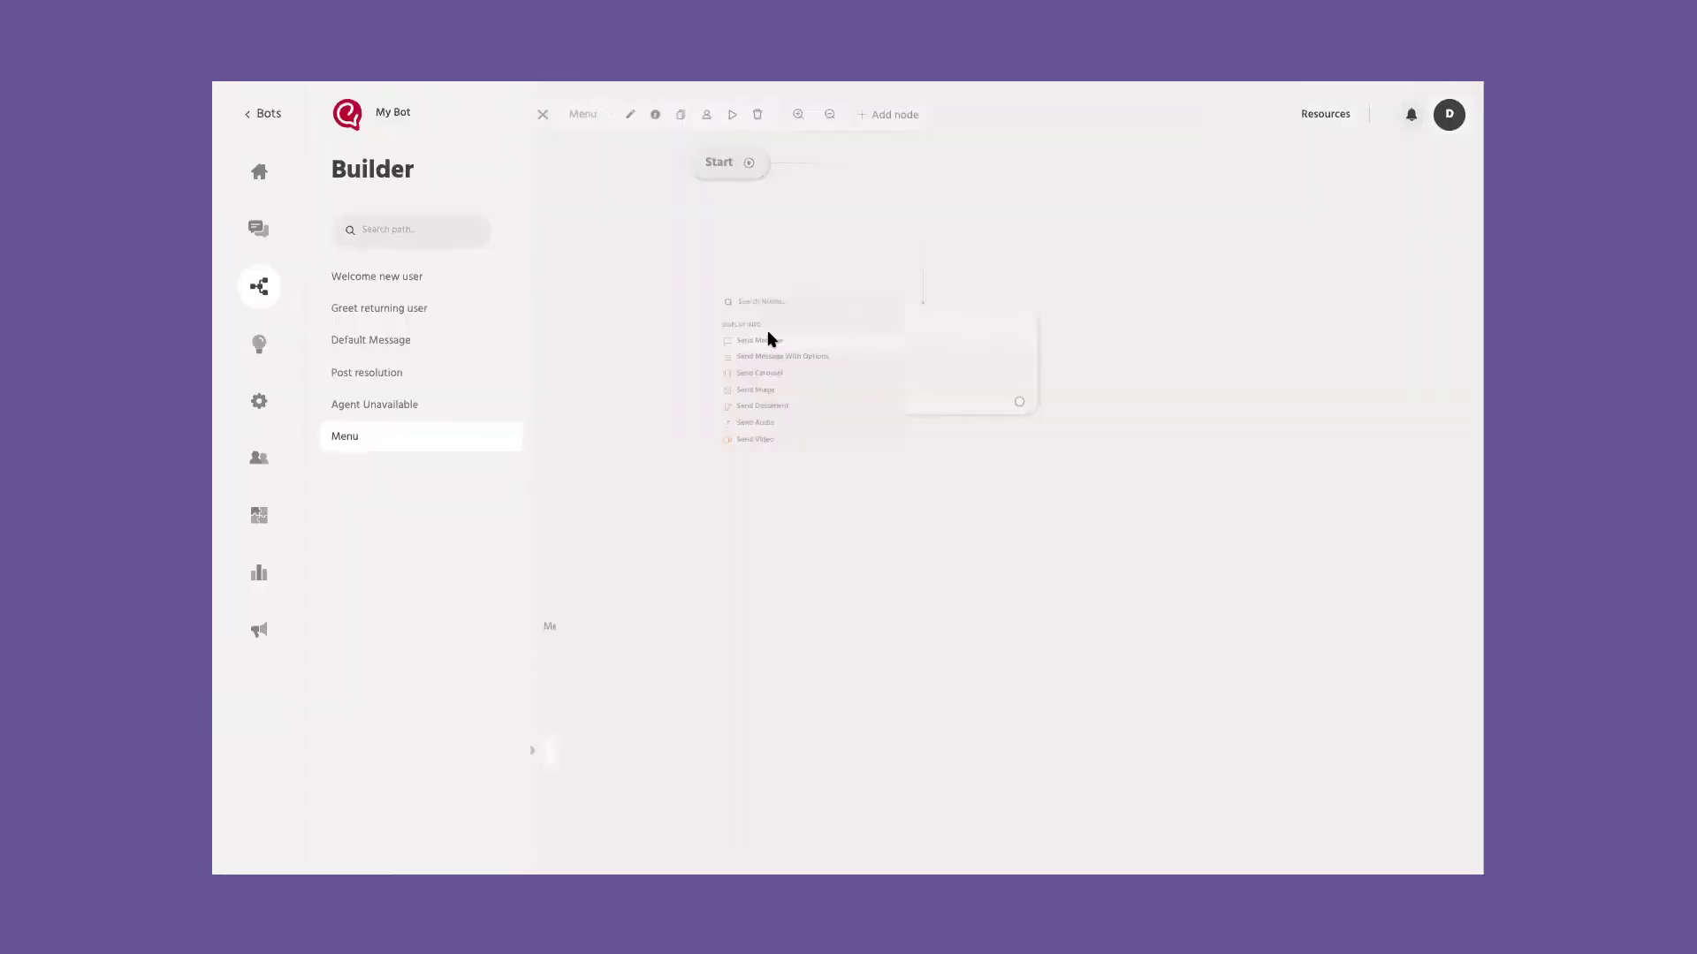
{"action": "left_click", "coordinate": [714, 433]}
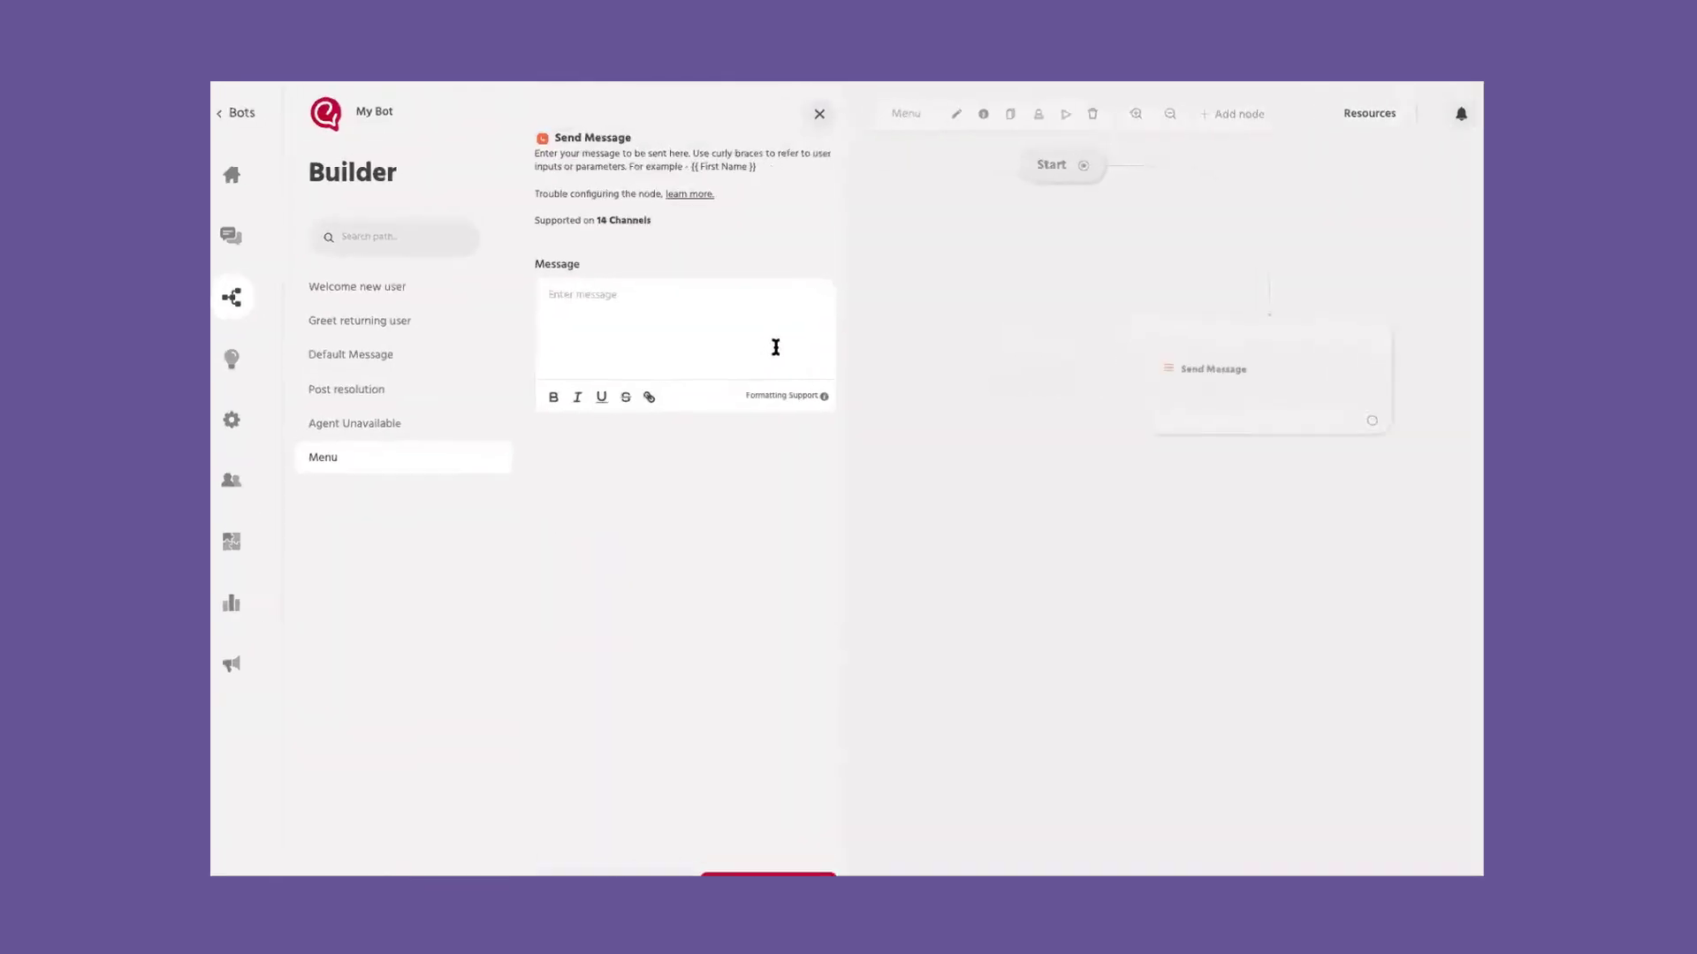
{"action": "left_click", "coordinate": [558, 404]}
{"action": "type", "text": "C"}
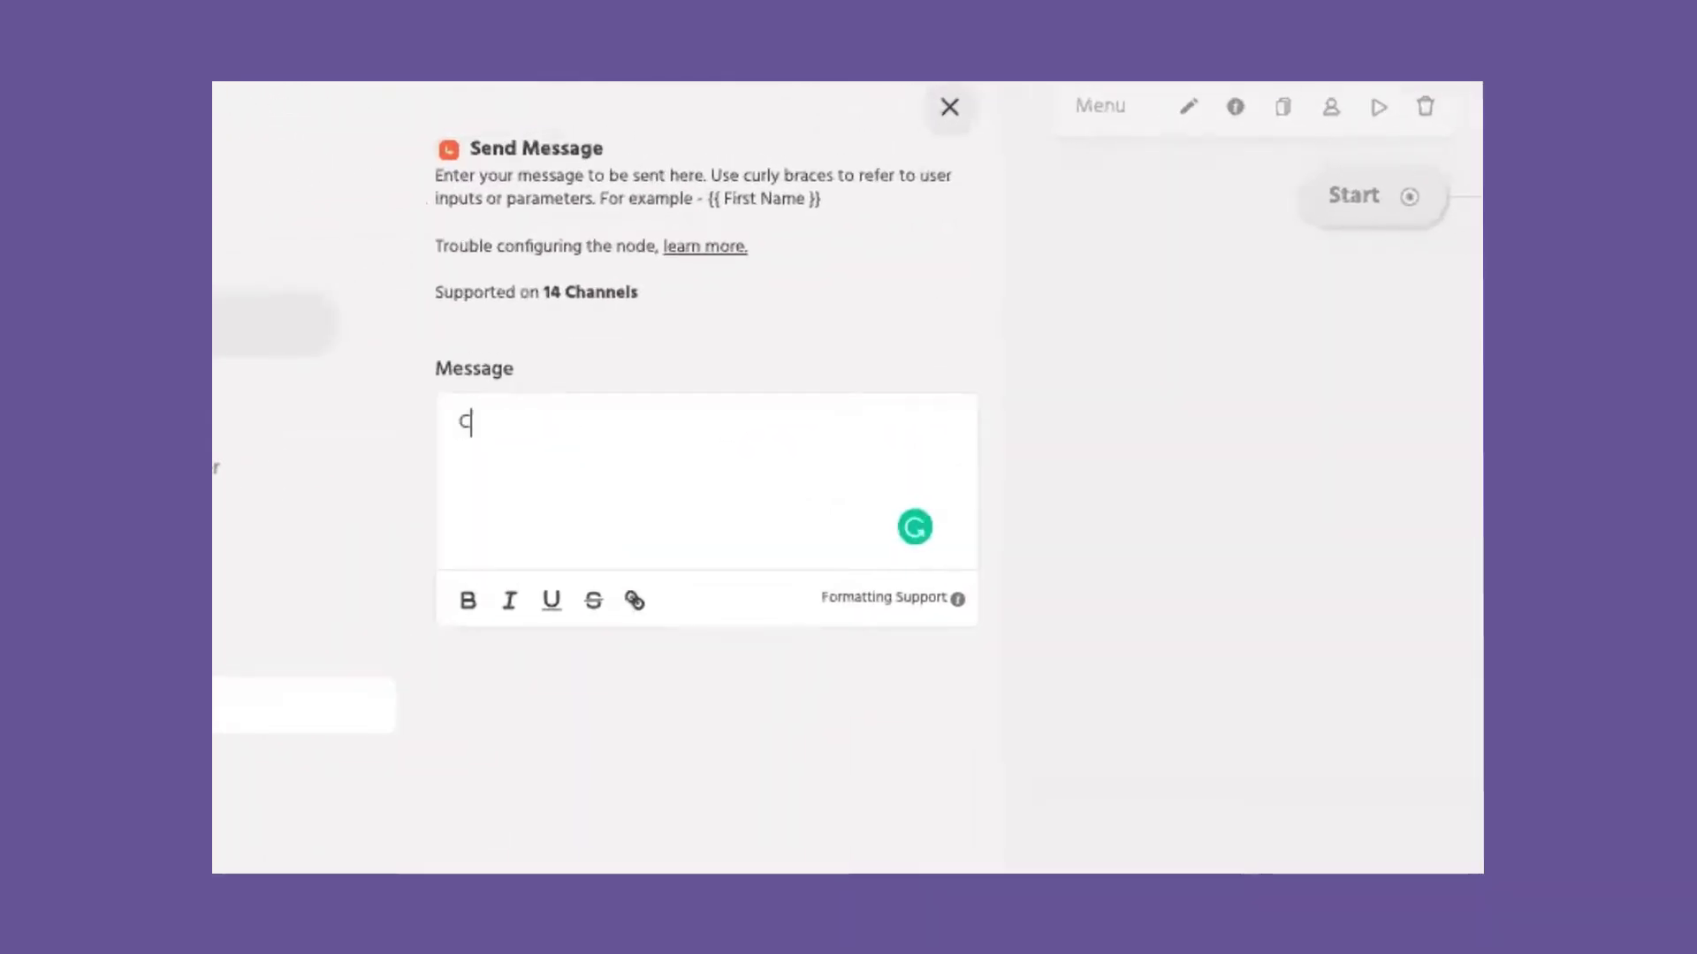
{"action": "type", "text": "hoose from the menu or type your query"}
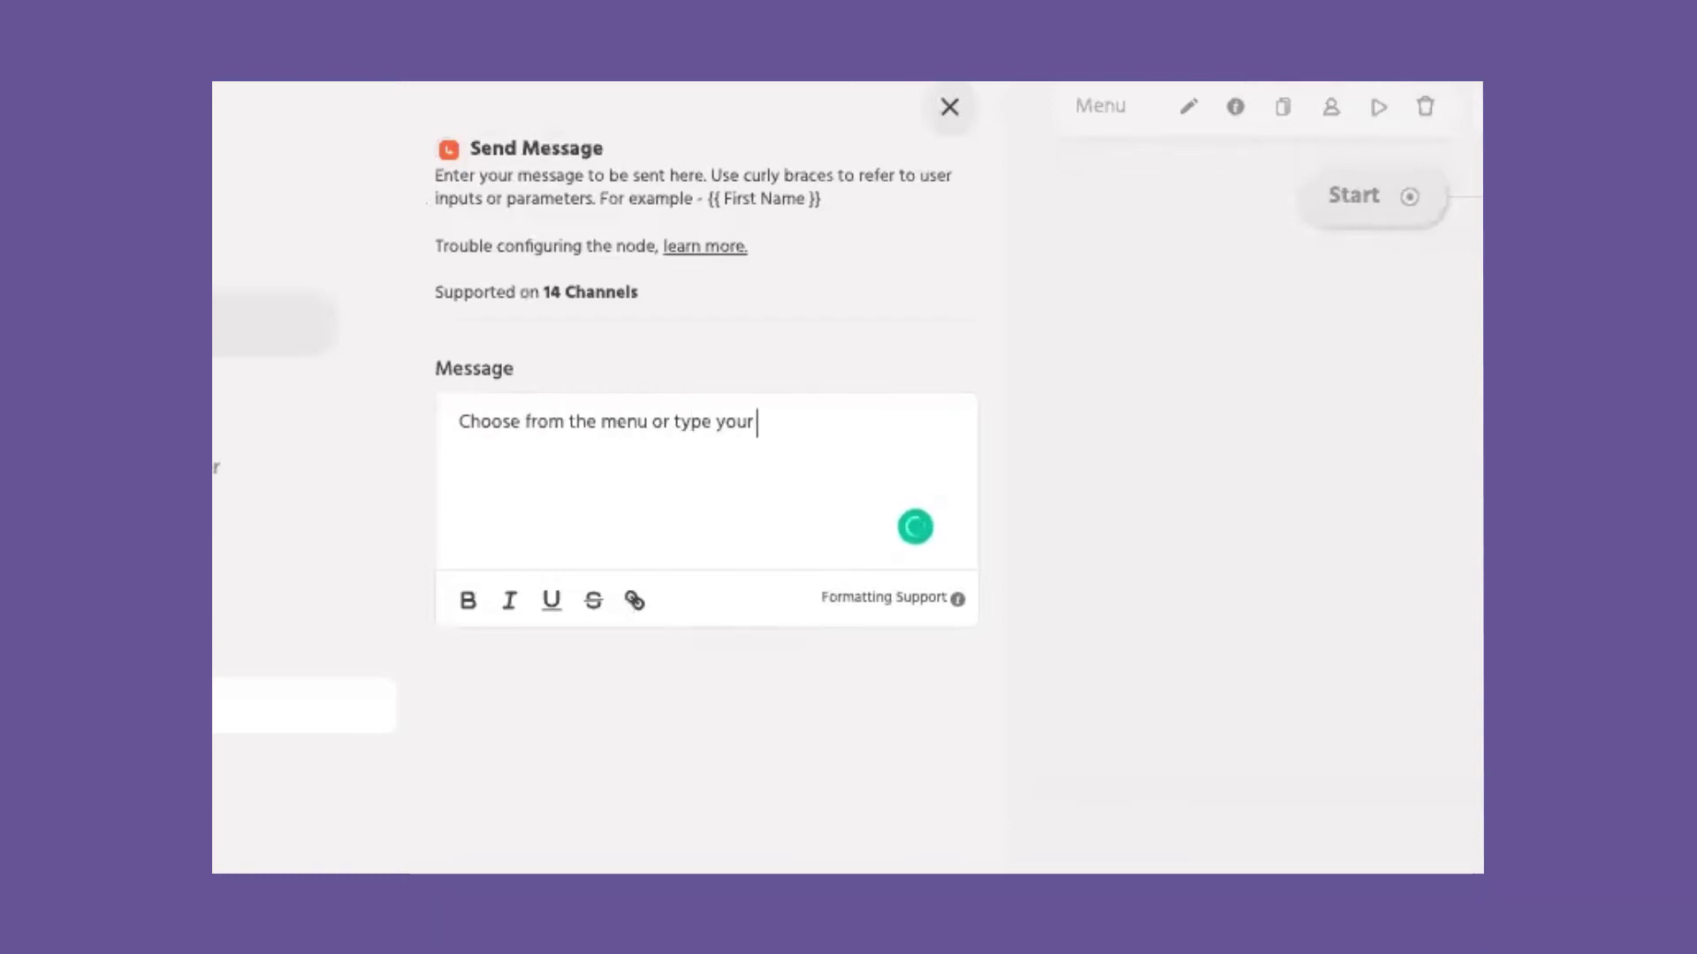
{"action": "type", "text": " below"}
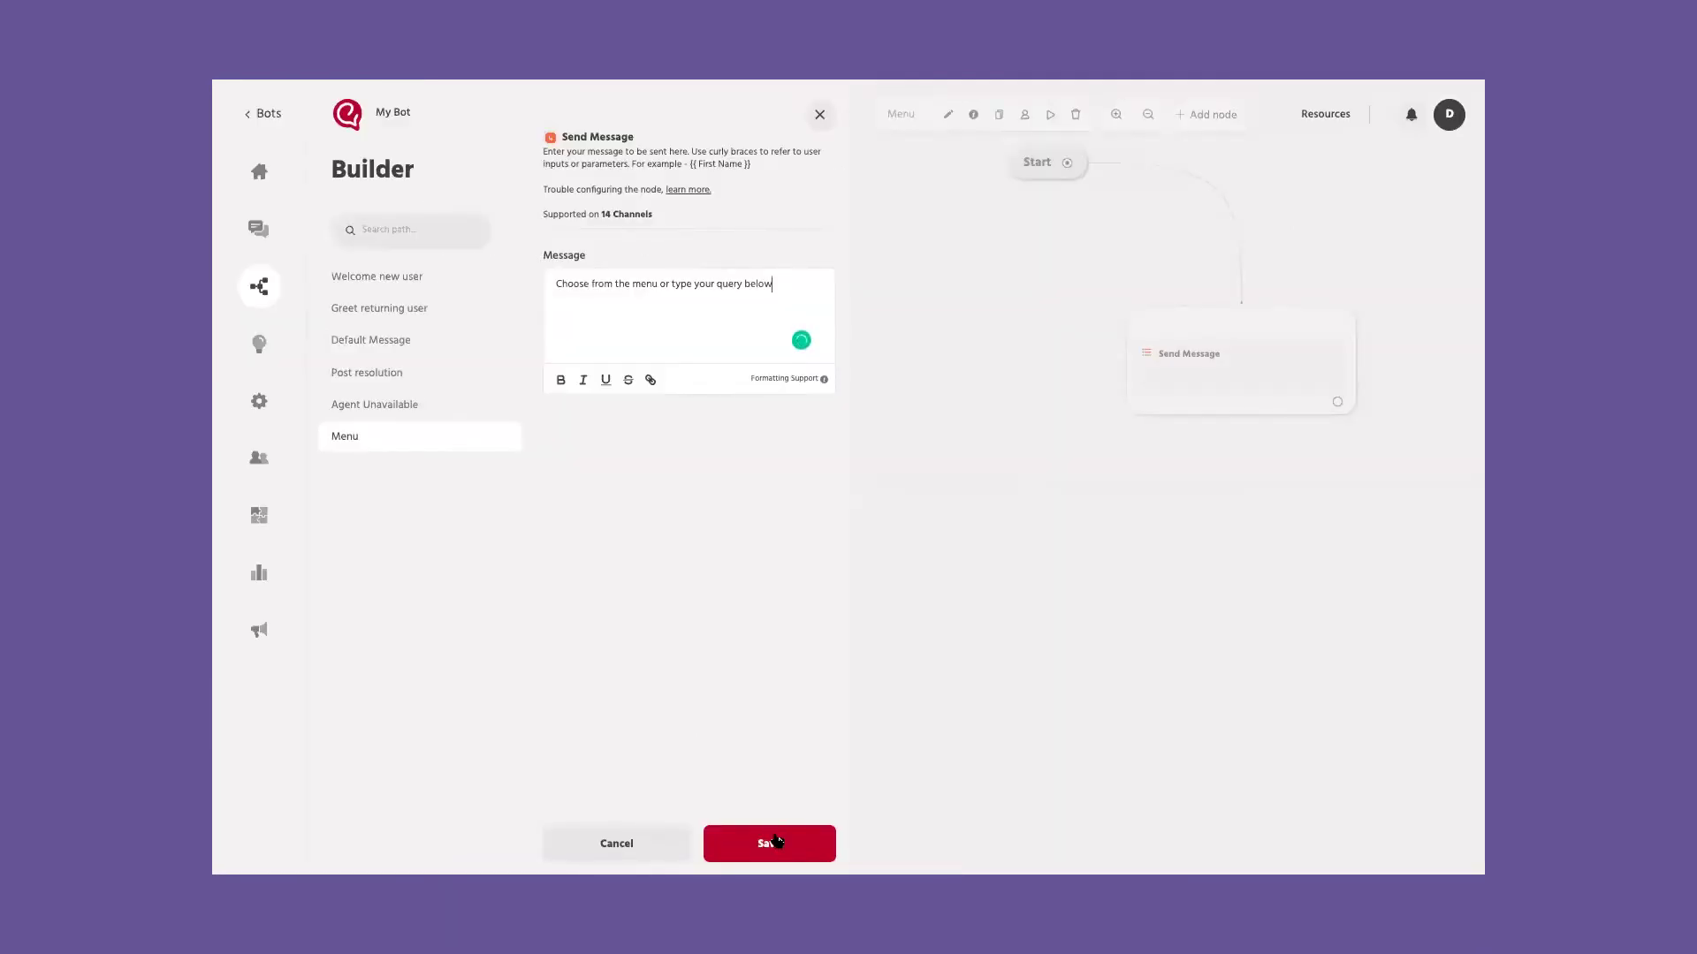
{"action": "left_click", "coordinate": [775, 842]}
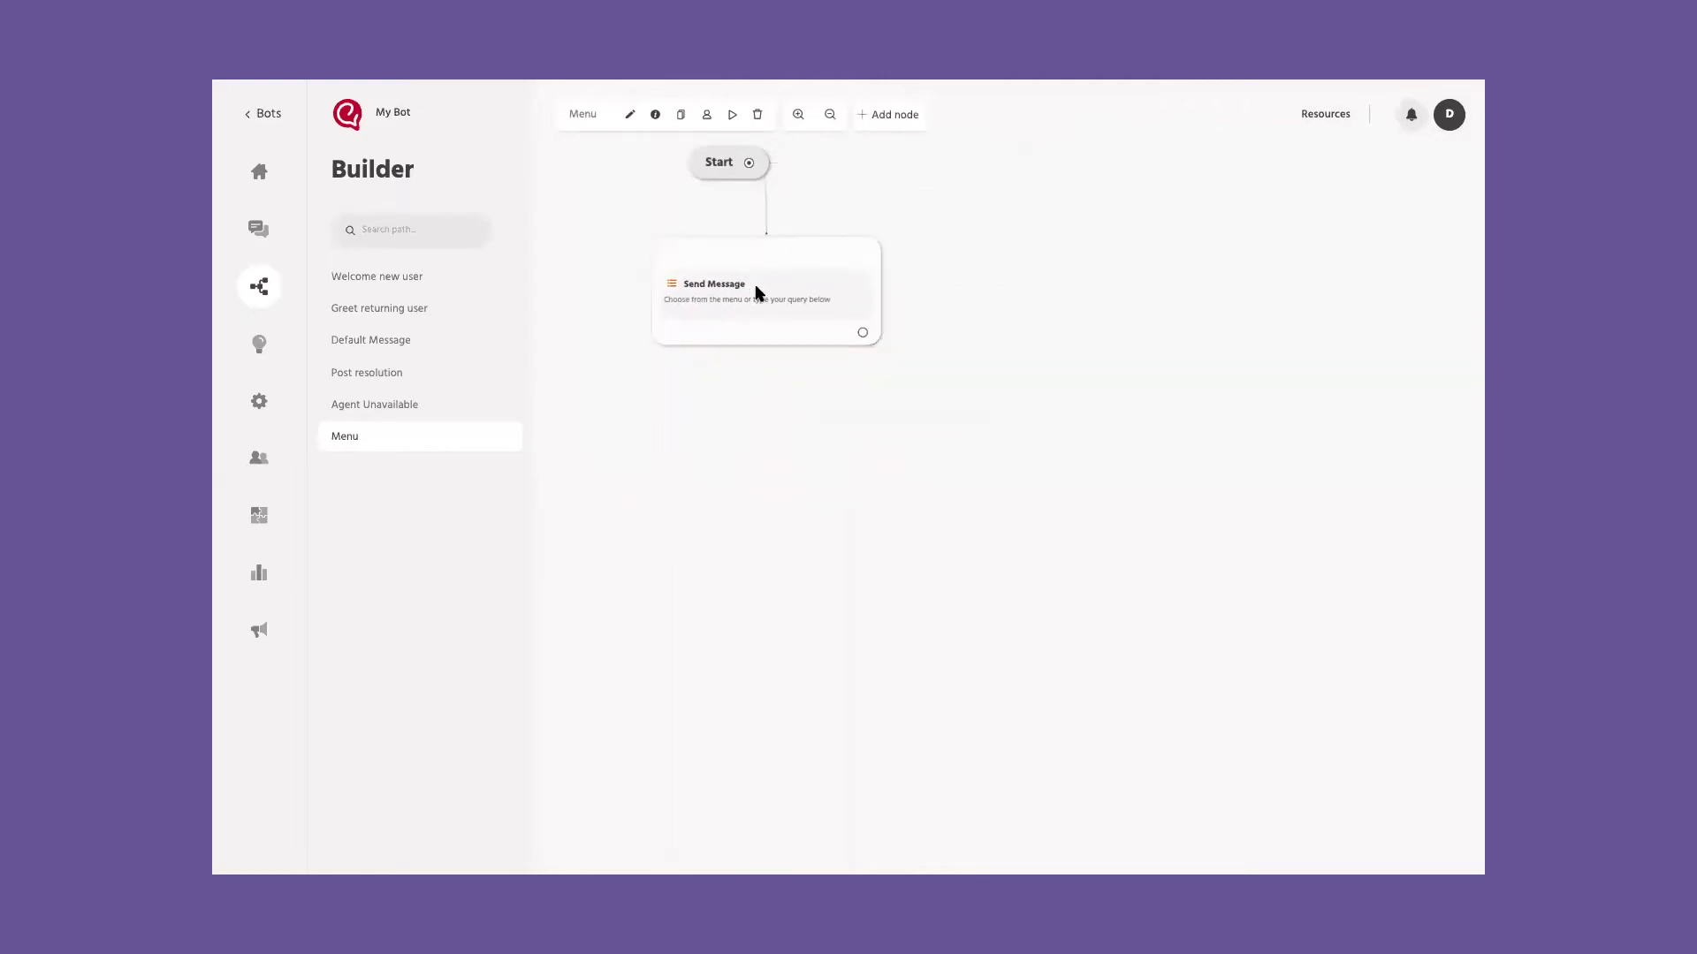
{"action": "left_click", "coordinate": [863, 332]}
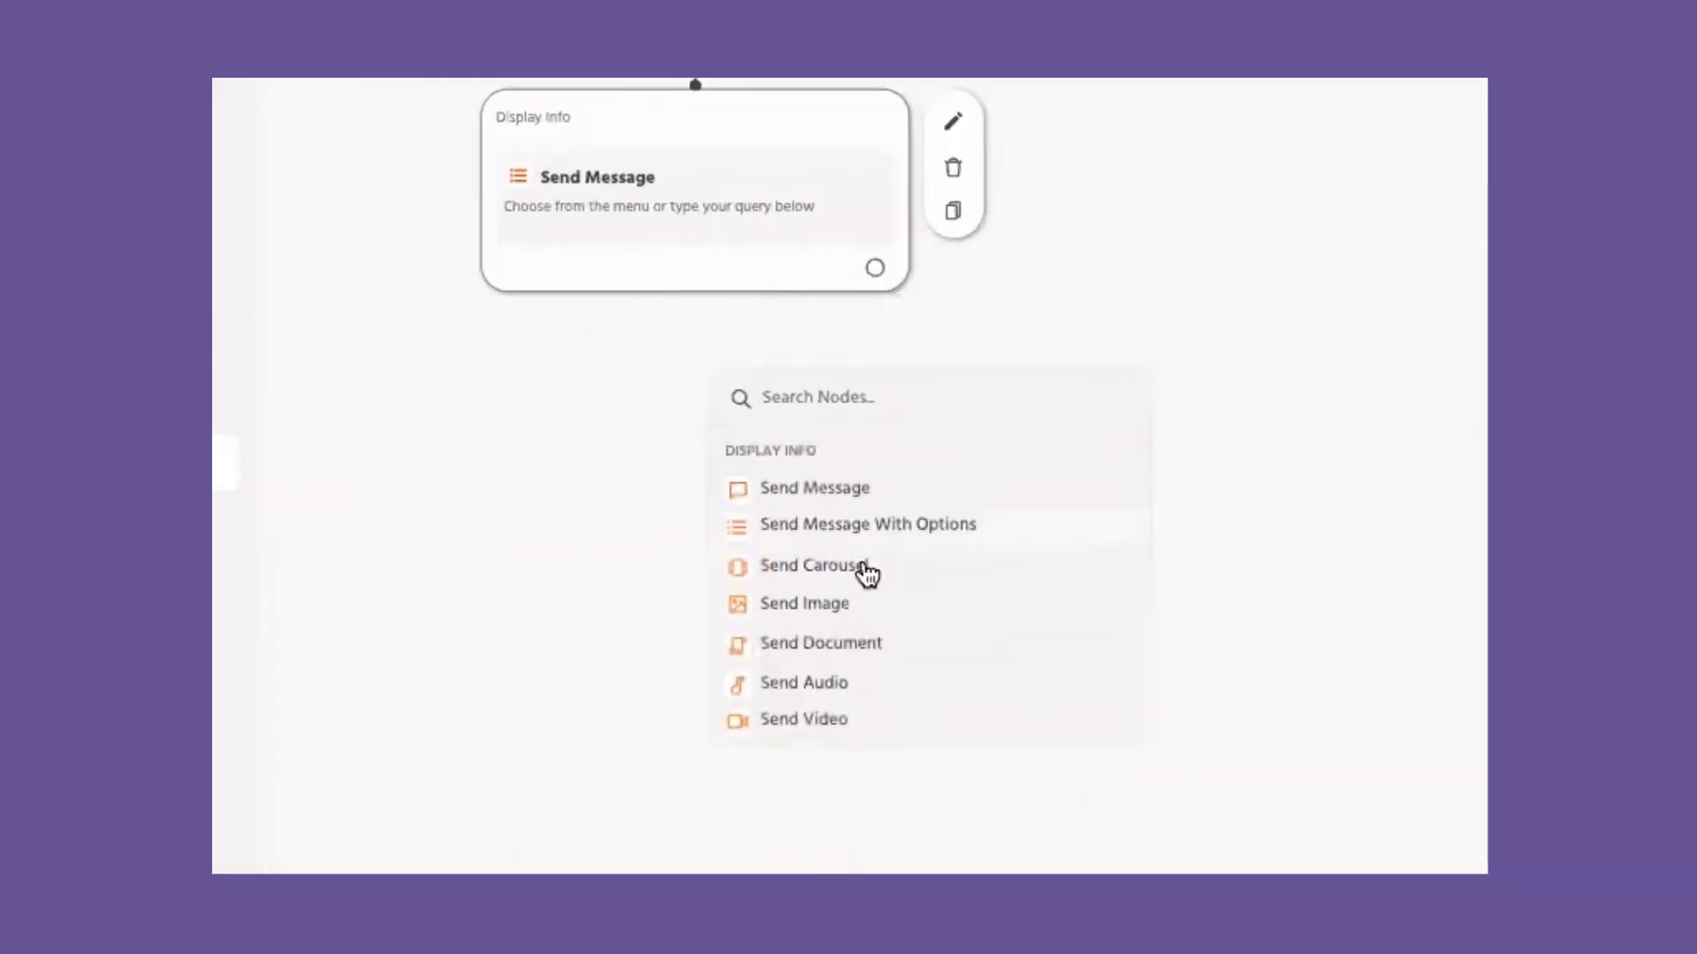
{"action": "scroll", "coordinate": [867, 557], "scroll_direction": "down", "scroll_amount": 1}
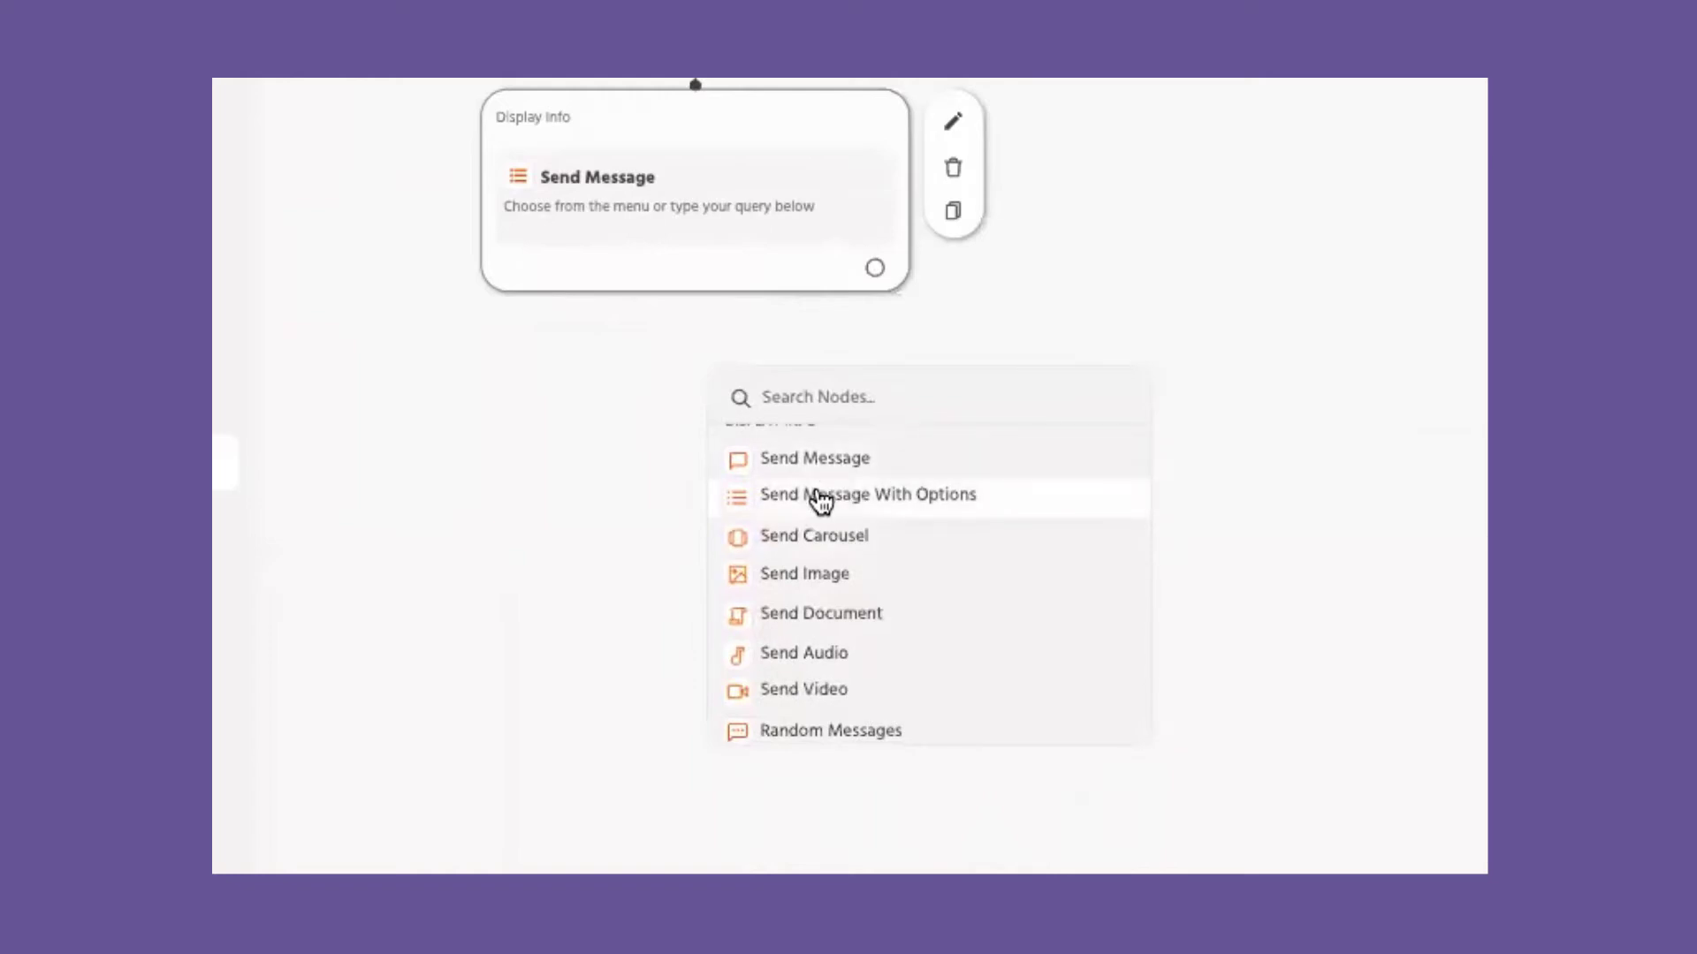
Step: Try a Send Carousel node after the message, discard it, and browse other node types
{"action": "left_click", "coordinate": [817, 536]}
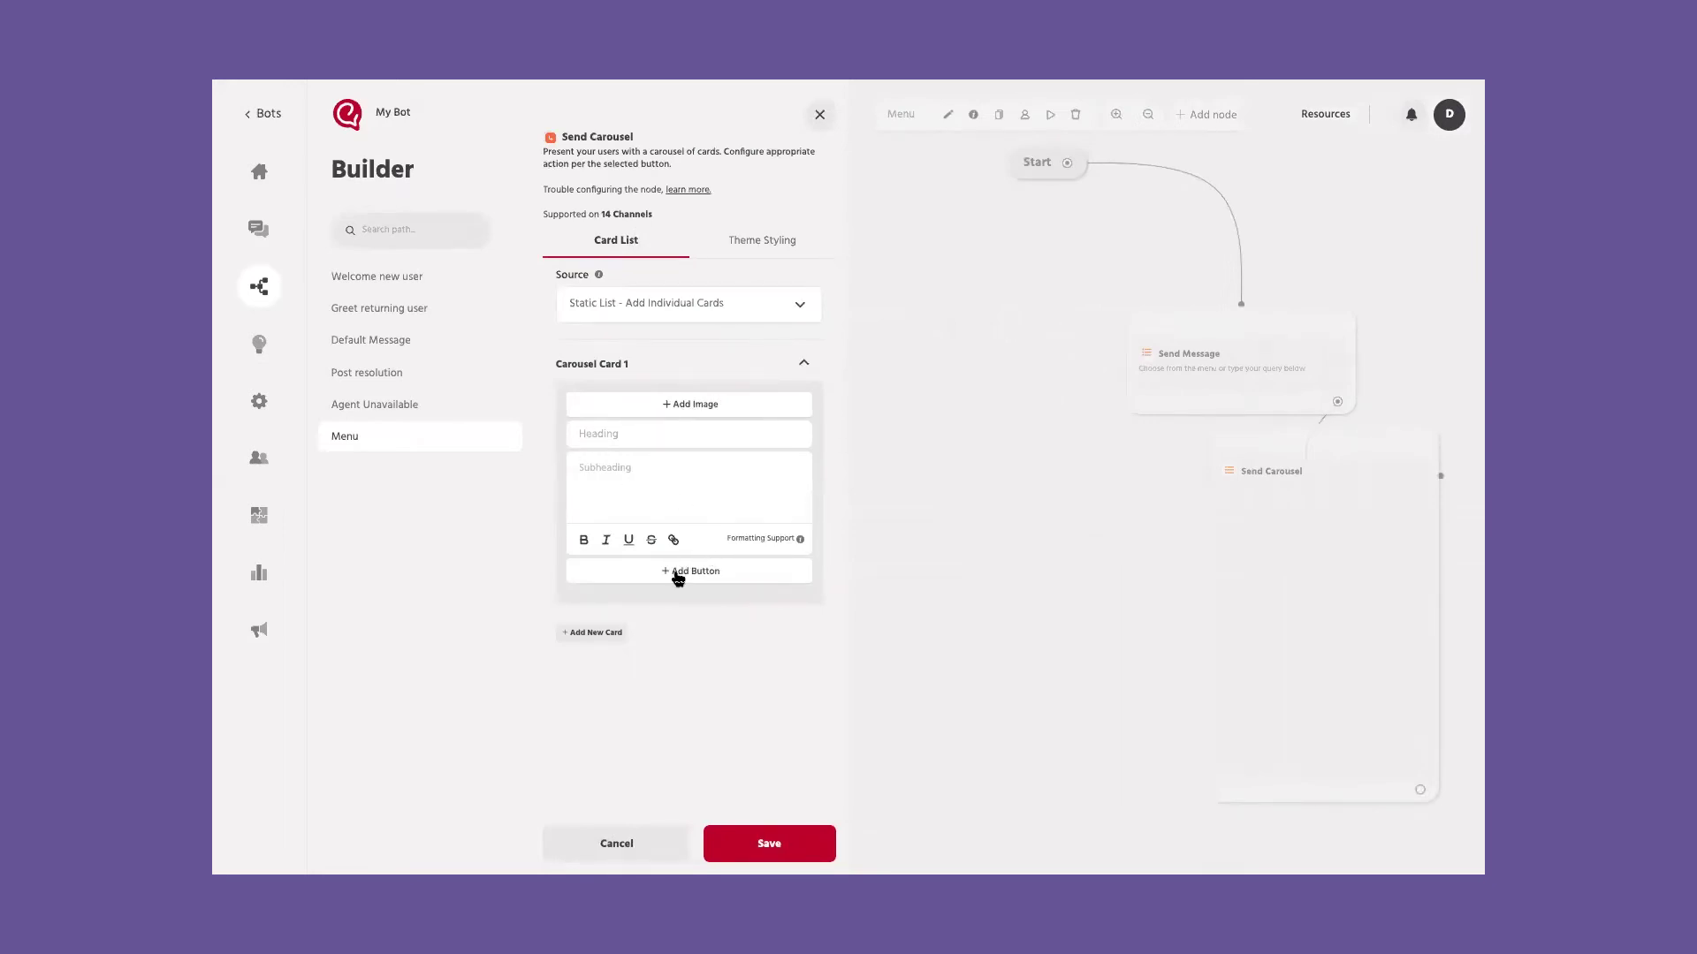
{"action": "left_click", "coordinate": [819, 115]}
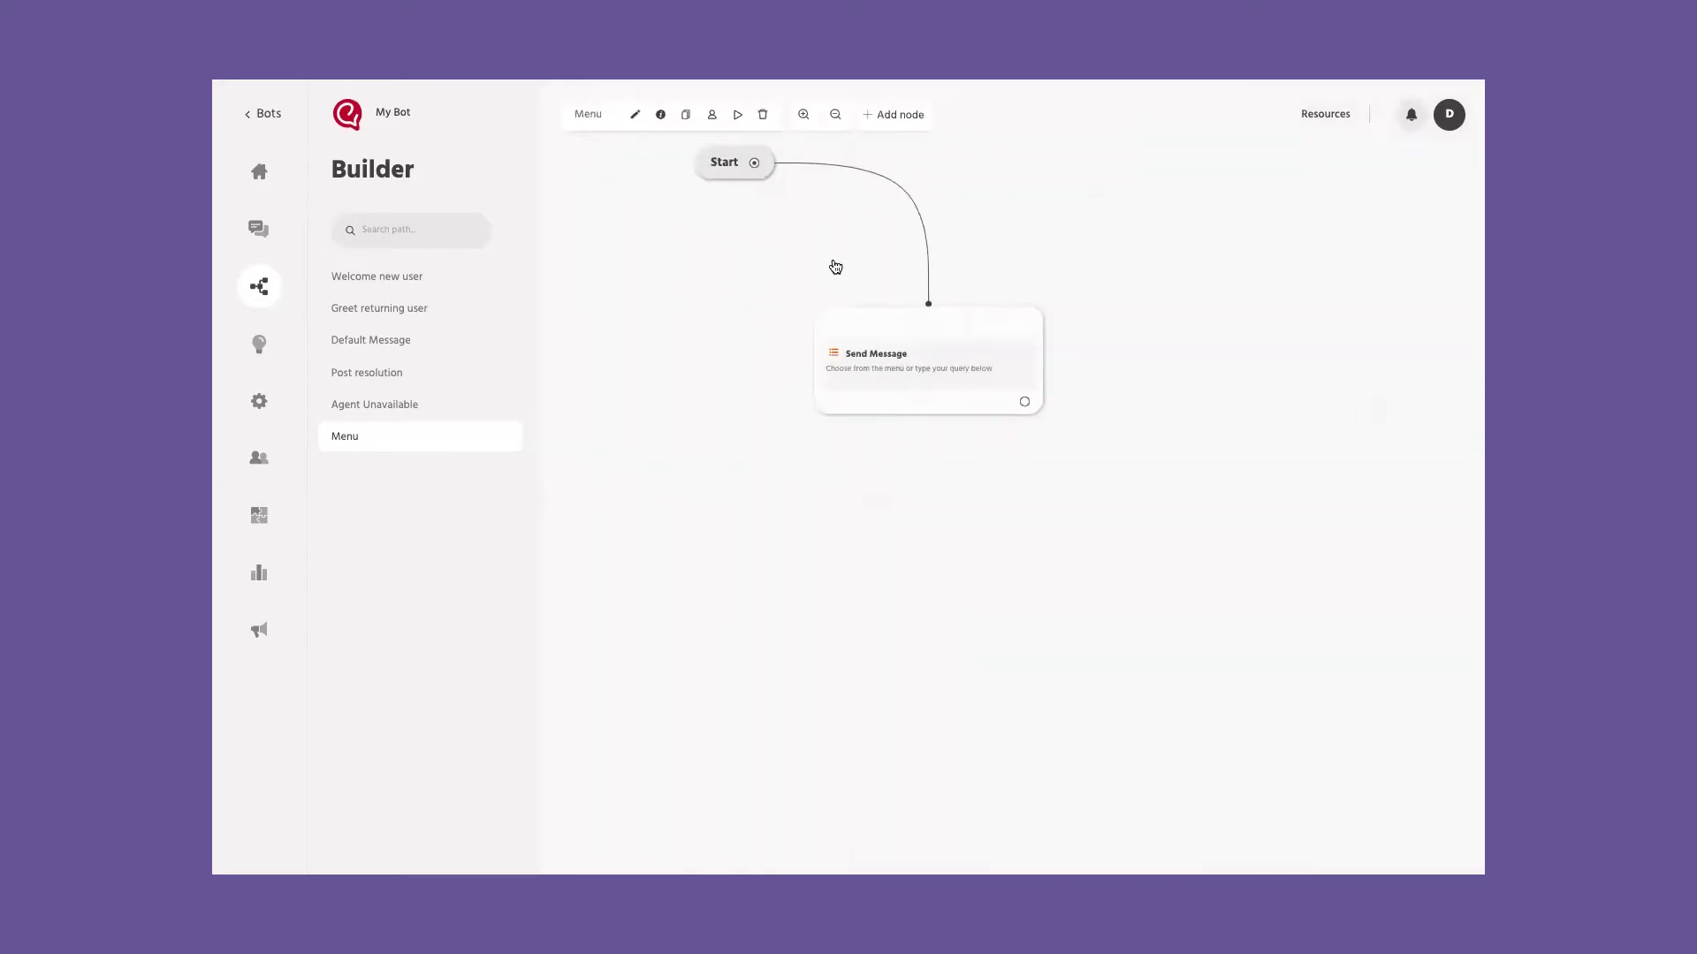
{"action": "left_click", "coordinate": [1021, 405]}
{"action": "scroll", "coordinate": [990, 557], "scroll_direction": "down", "scroll_amount": 1}
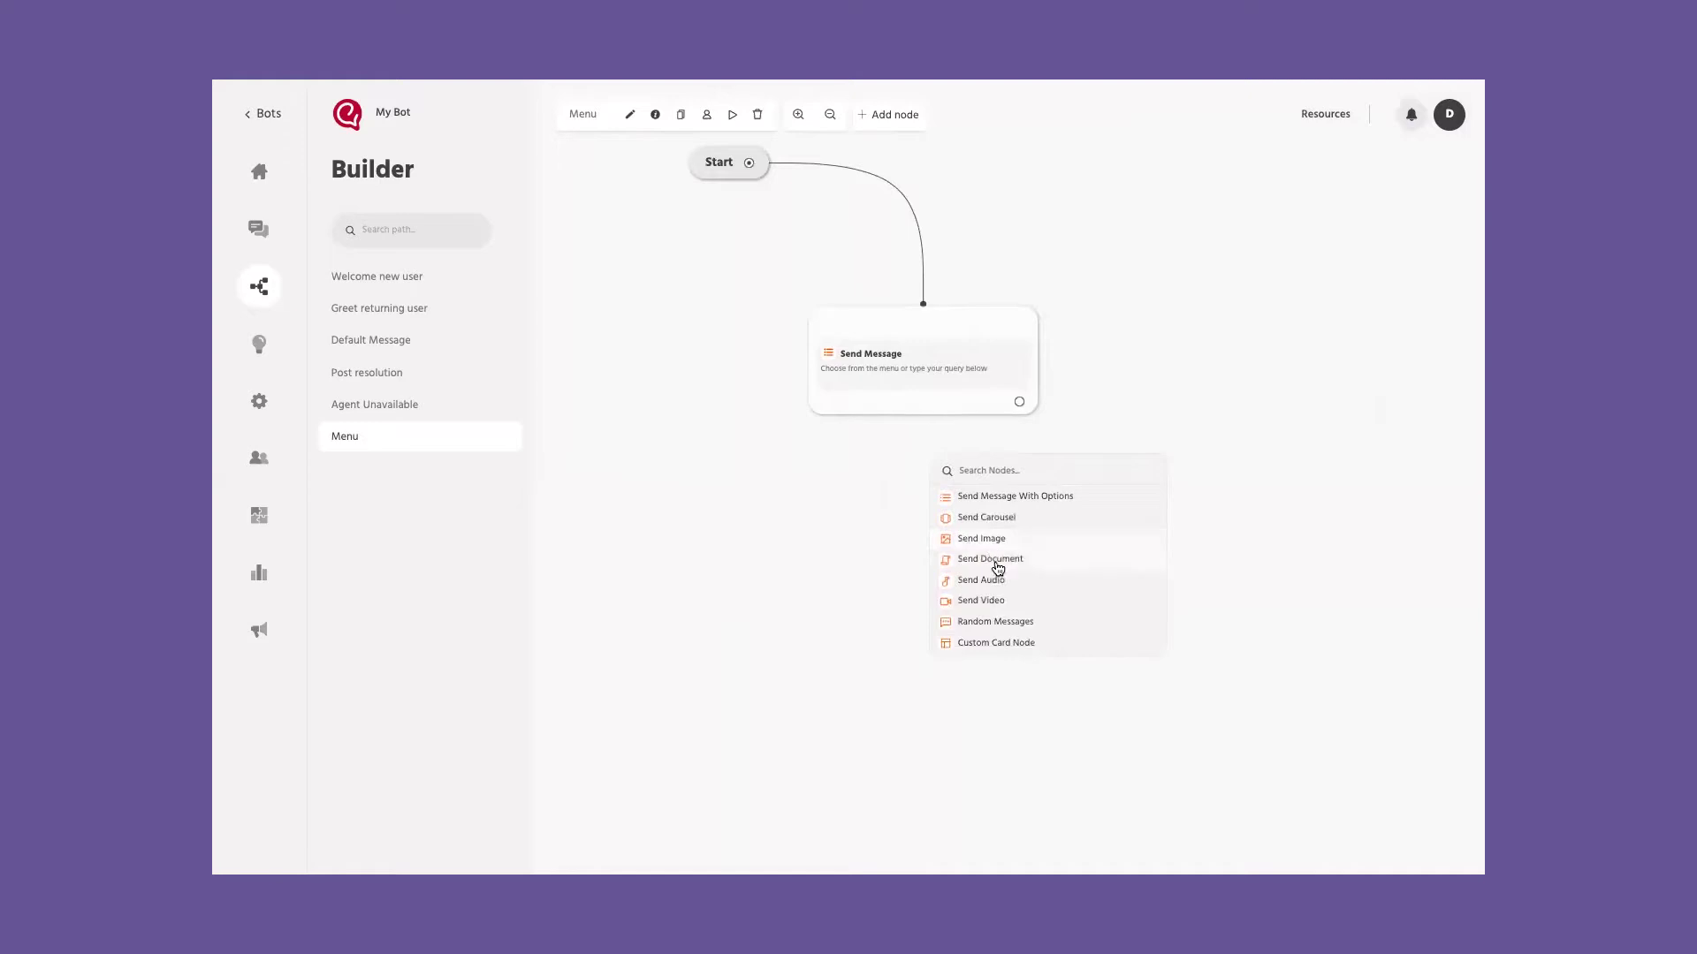
{"action": "scroll", "coordinate": [990, 562], "scroll_direction": "down", "scroll_amount": 1}
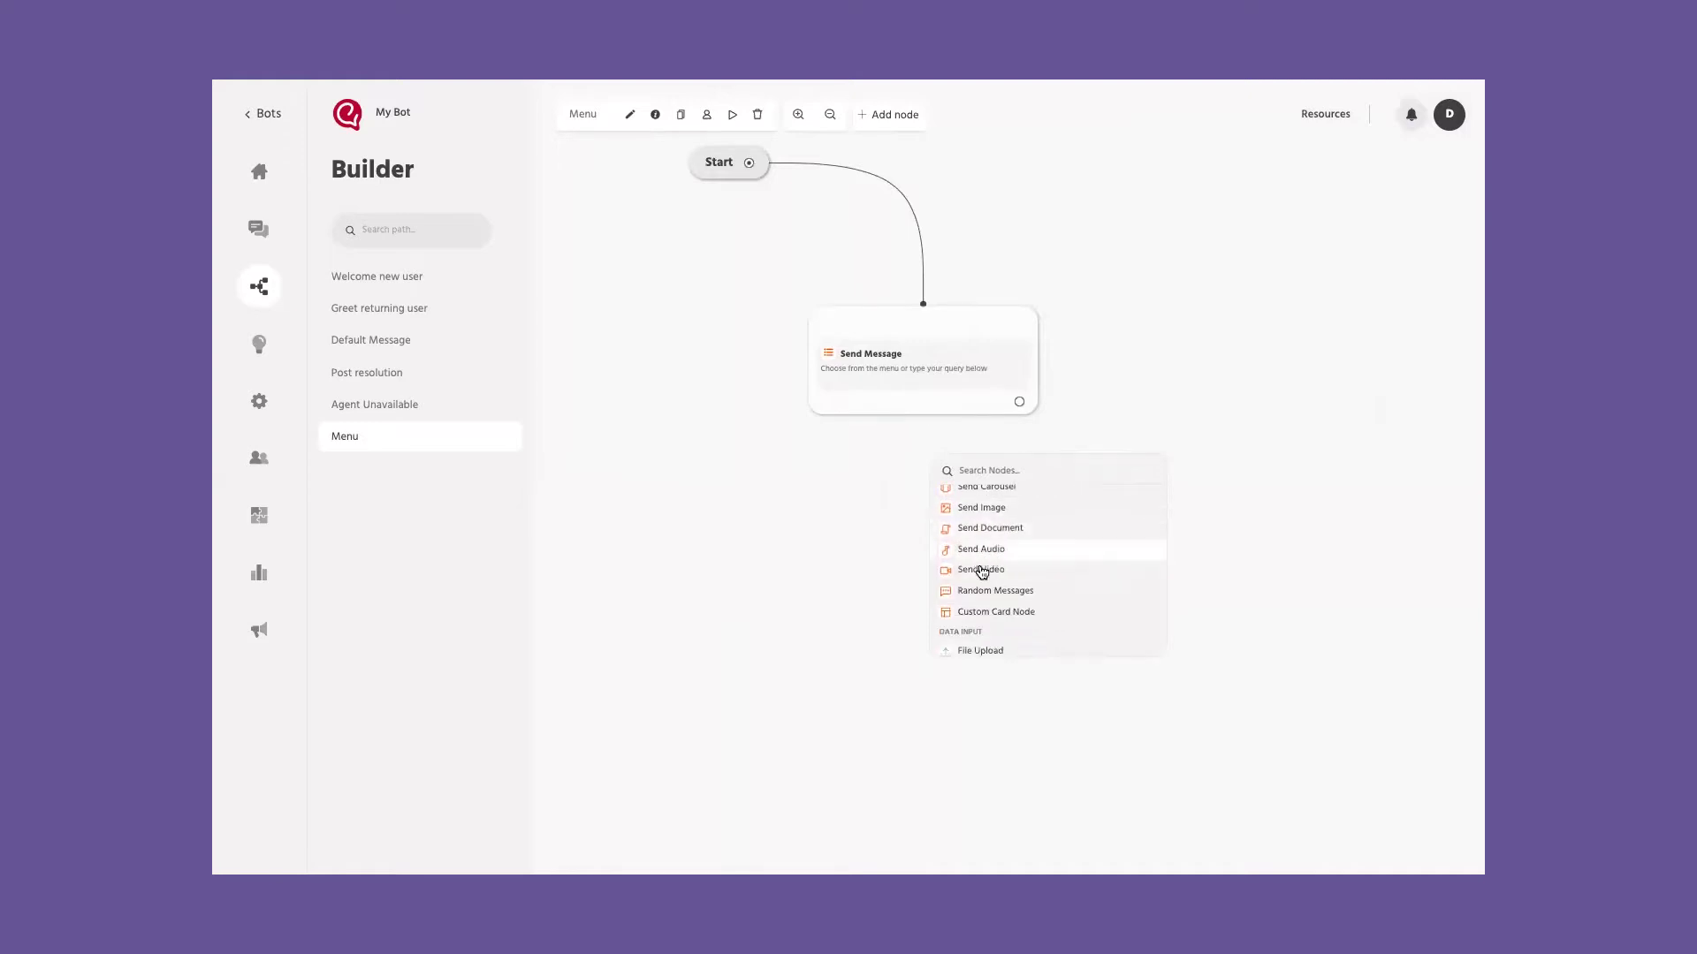
{"action": "scroll", "coordinate": [1047, 601], "scroll_direction": "down", "scroll_amount": 1}
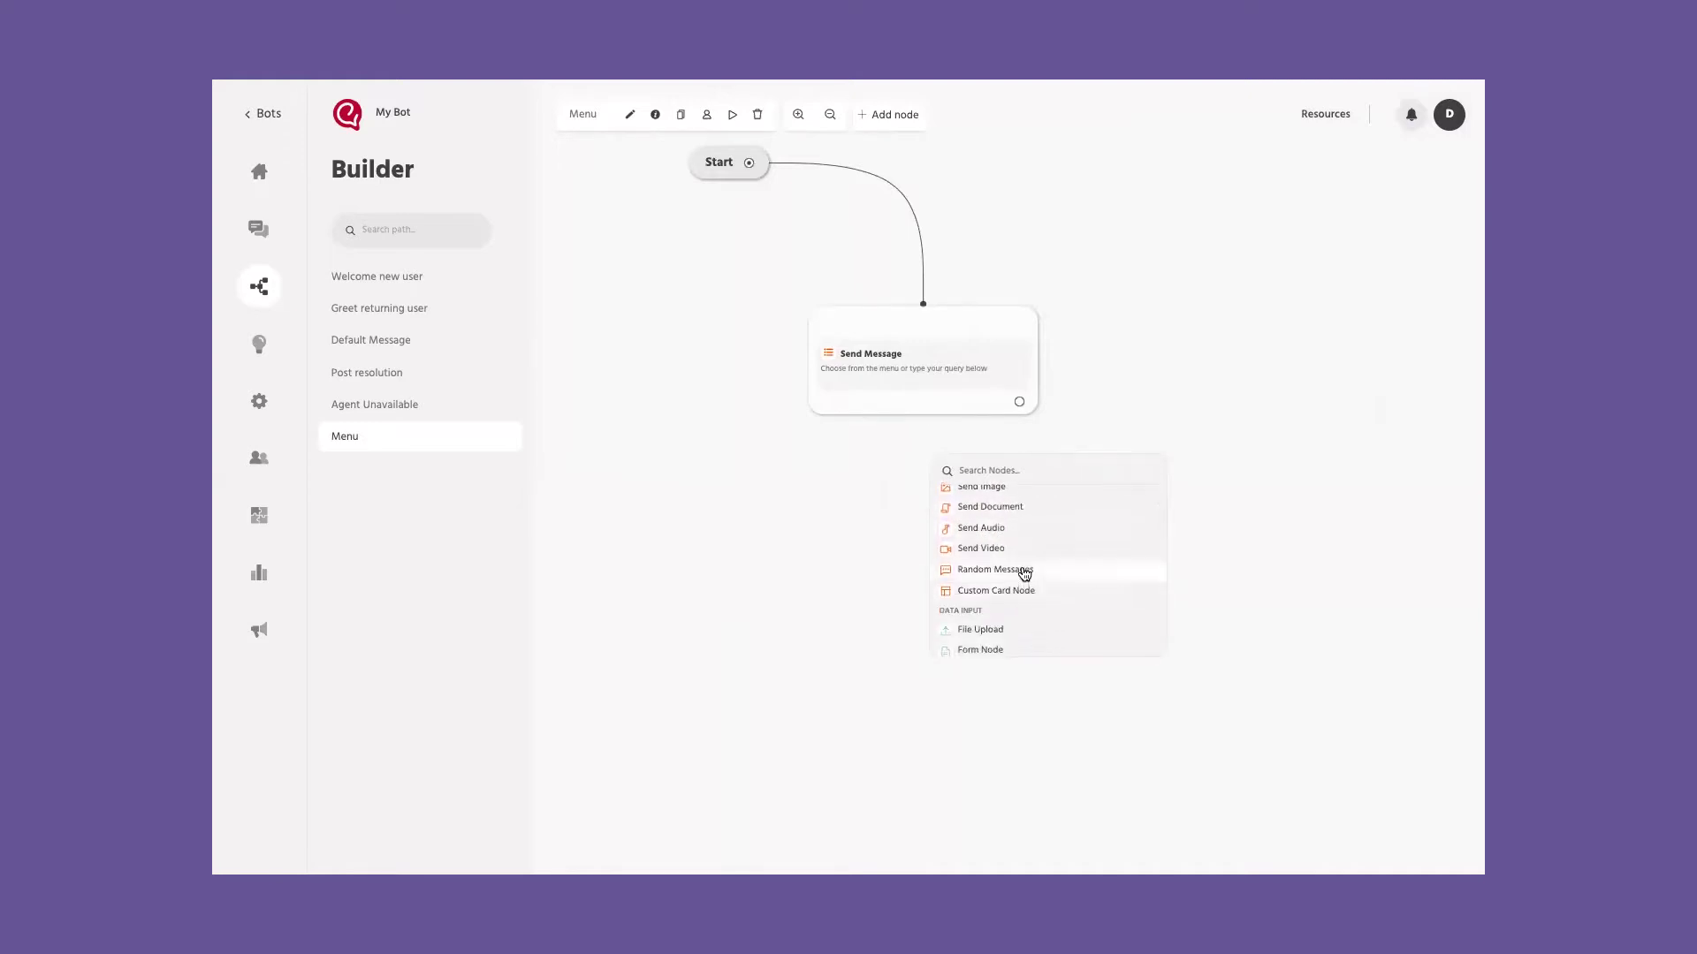
Step: Try a Random Messages node with 'Hey' and 'Hola', then add Request User Data instead
{"action": "left_click", "coordinate": [1025, 571]}
{"action": "left_click", "coordinate": [635, 286]}
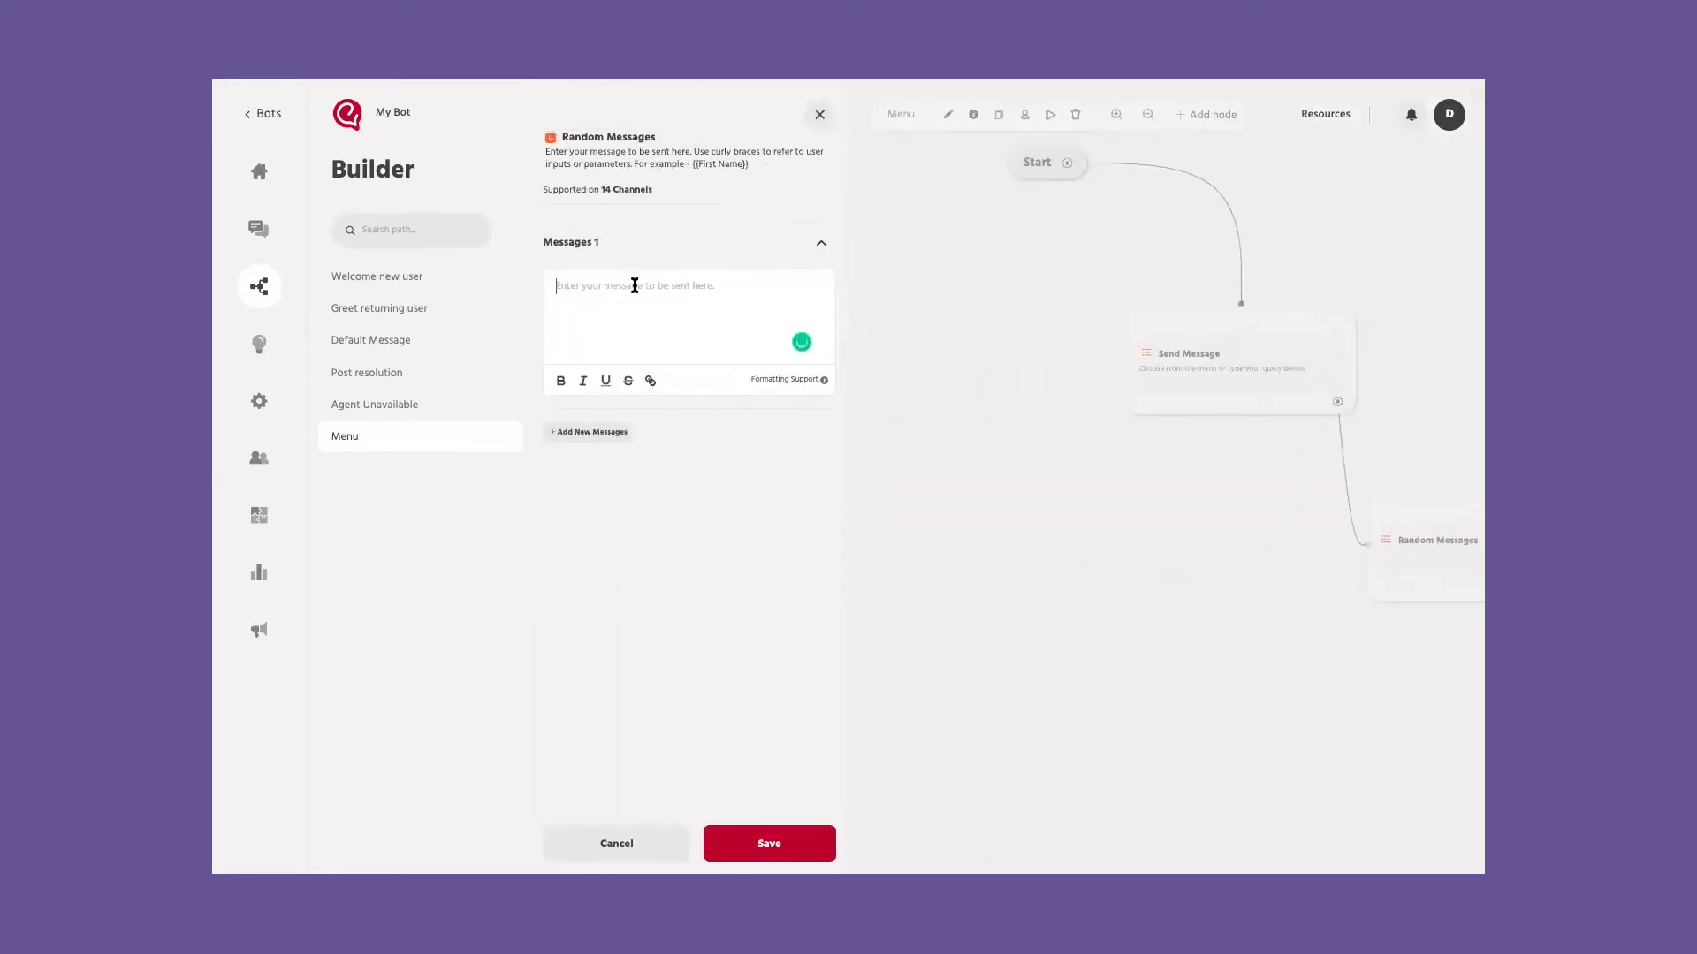
{"action": "type", "text": "Hey"}
{"action": "left_click", "coordinate": [592, 442]}
{"action": "left_click", "coordinate": [643, 362]}
{"action": "type", "text": "Hola"}
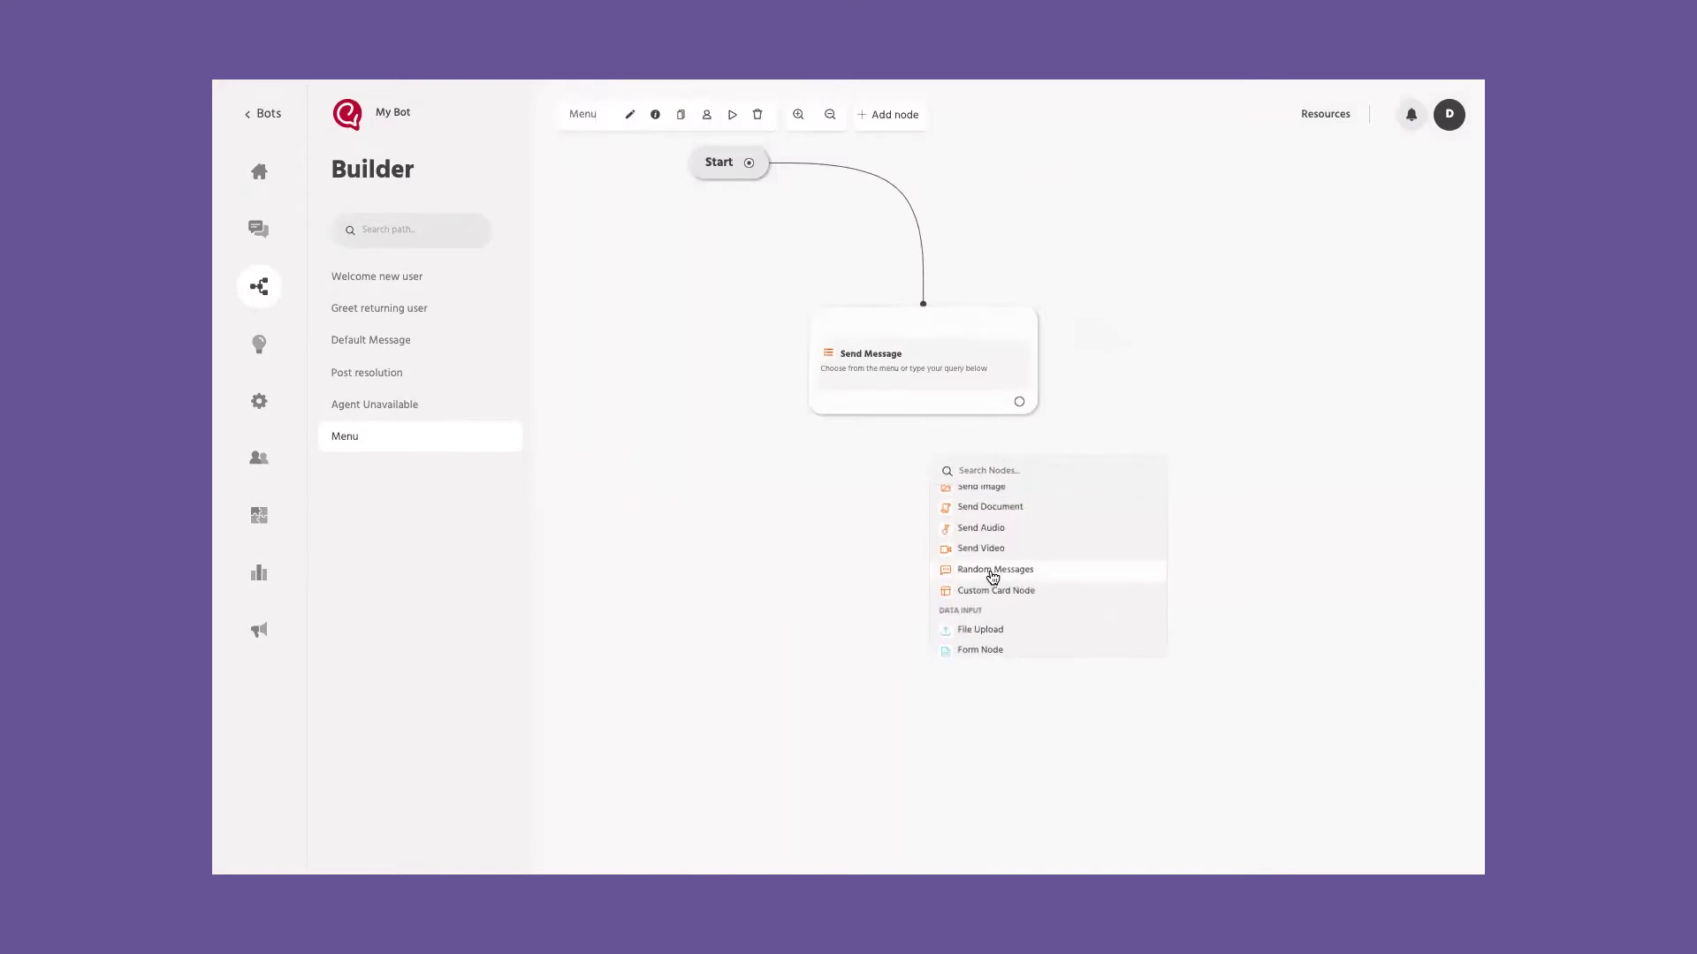
{"action": "scroll", "coordinate": [992, 577], "scroll_direction": "down", "scroll_amount": 1}
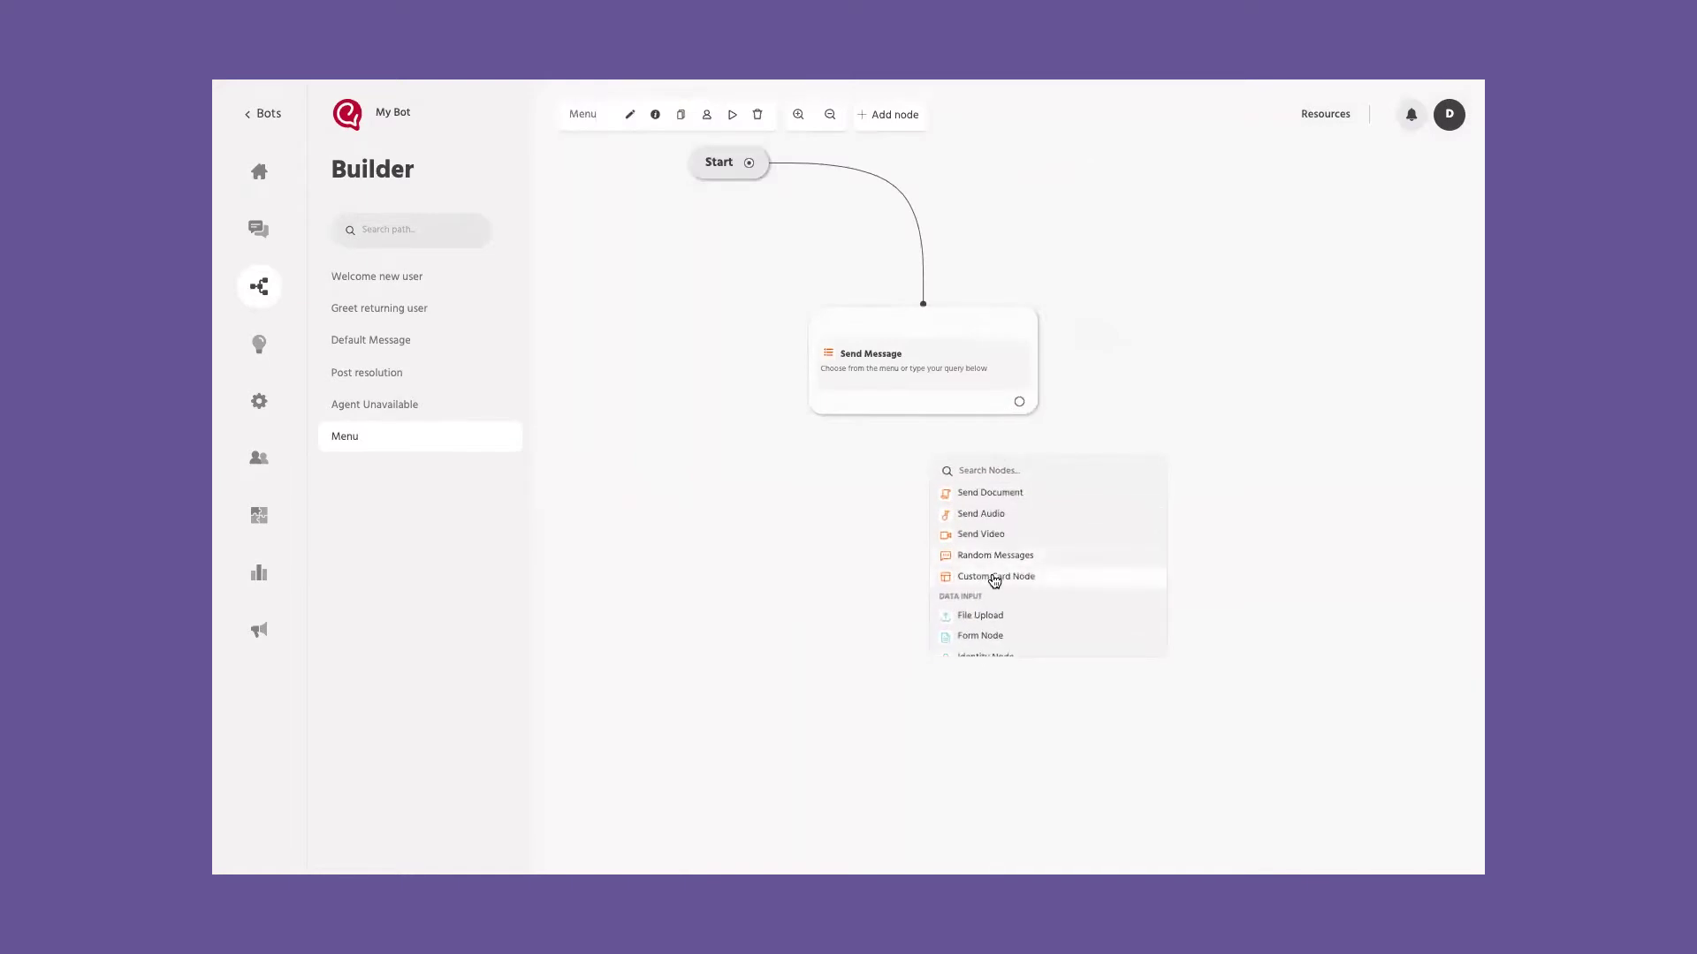
{"action": "scroll", "coordinate": [994, 580], "scroll_direction": "down", "scroll_amount": 4}
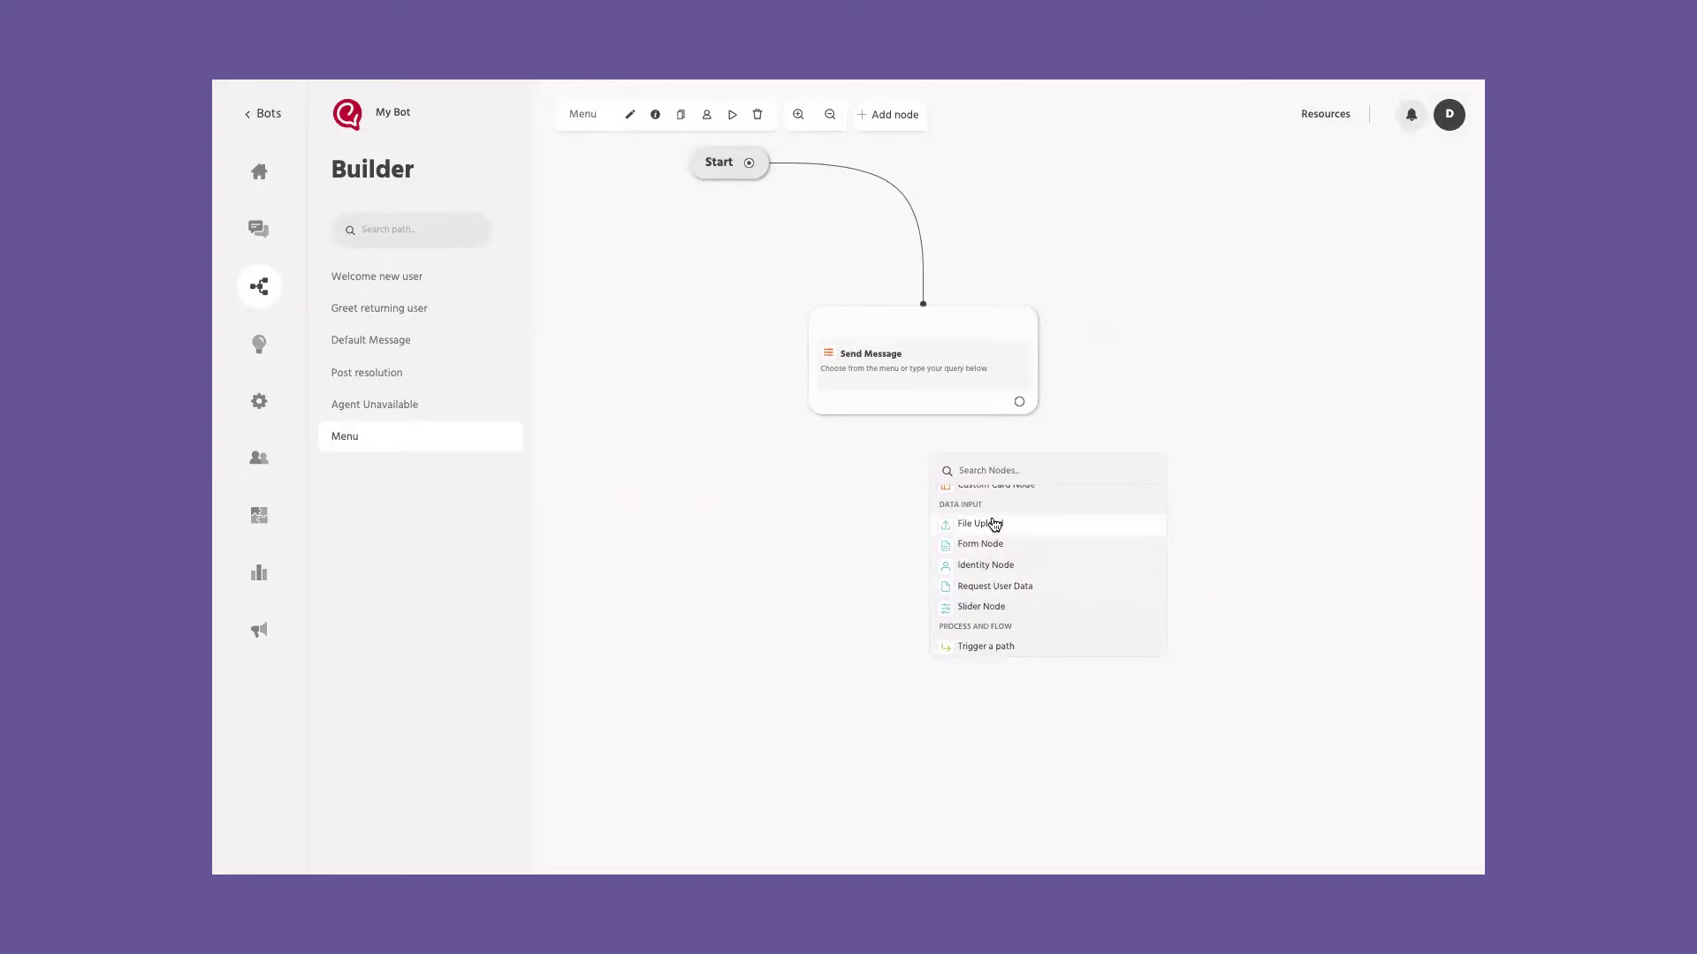
{"action": "left_click", "coordinate": [1003, 586]}
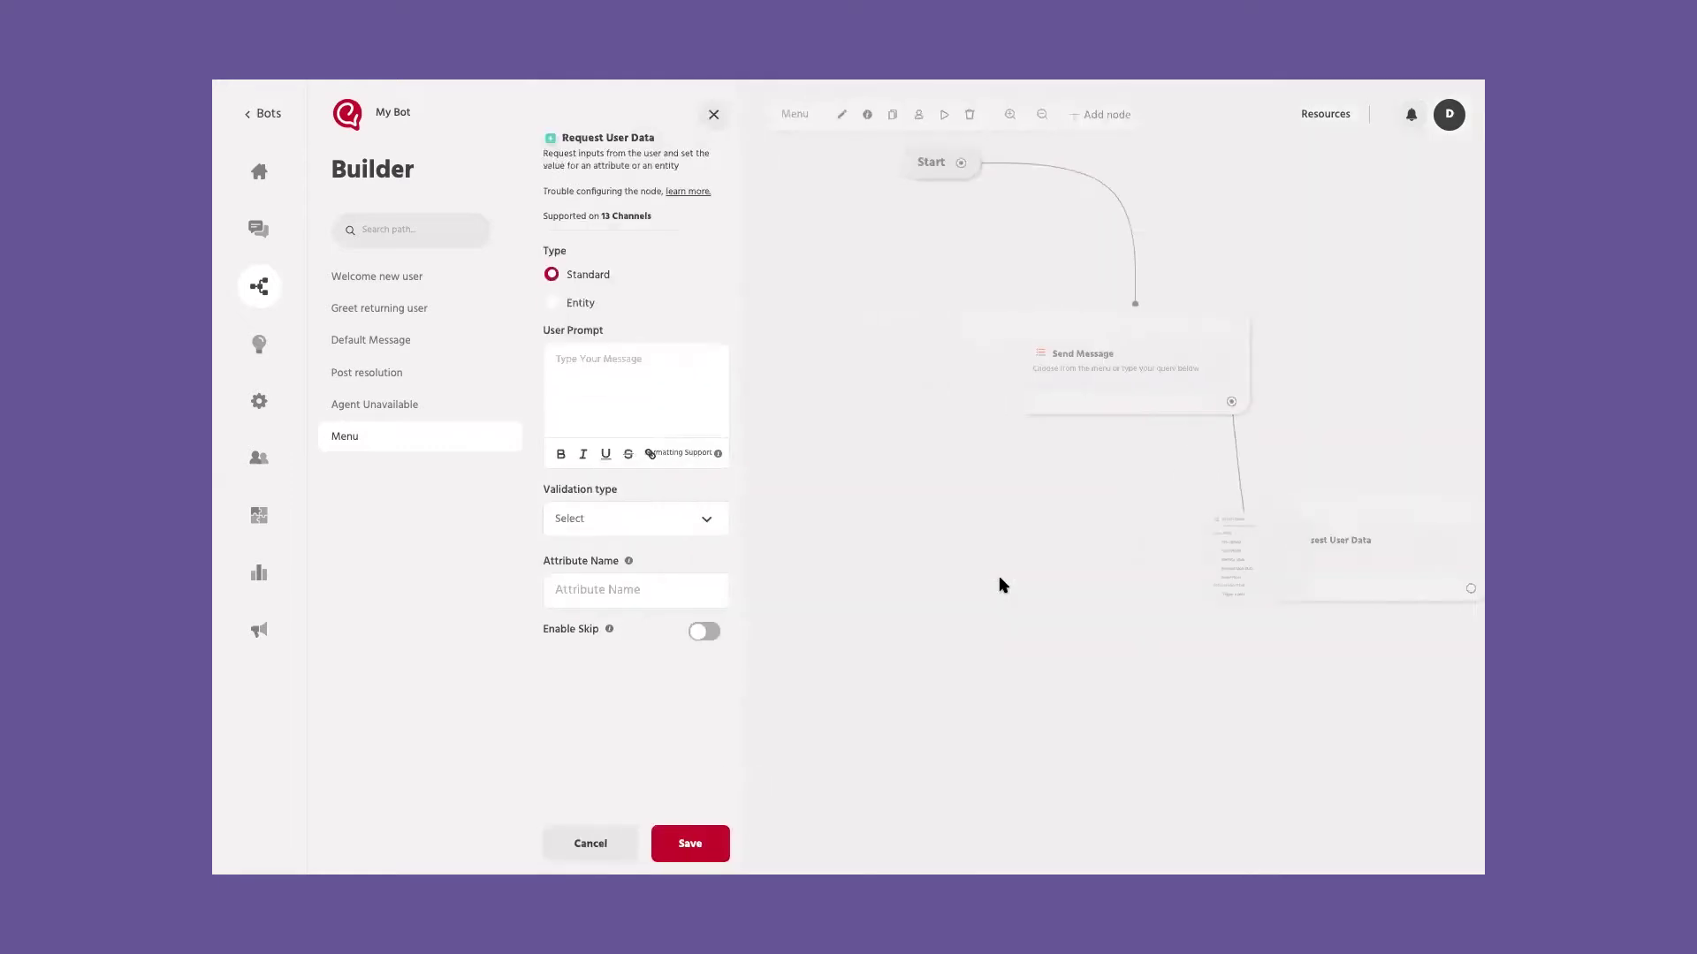
Step: Ask 'Before we proceed, can you help me with your name?', validated as Text, into attribute 'name'
{"action": "left_click", "coordinate": [610, 344]}
{"action": "type", "text": "Before we"}
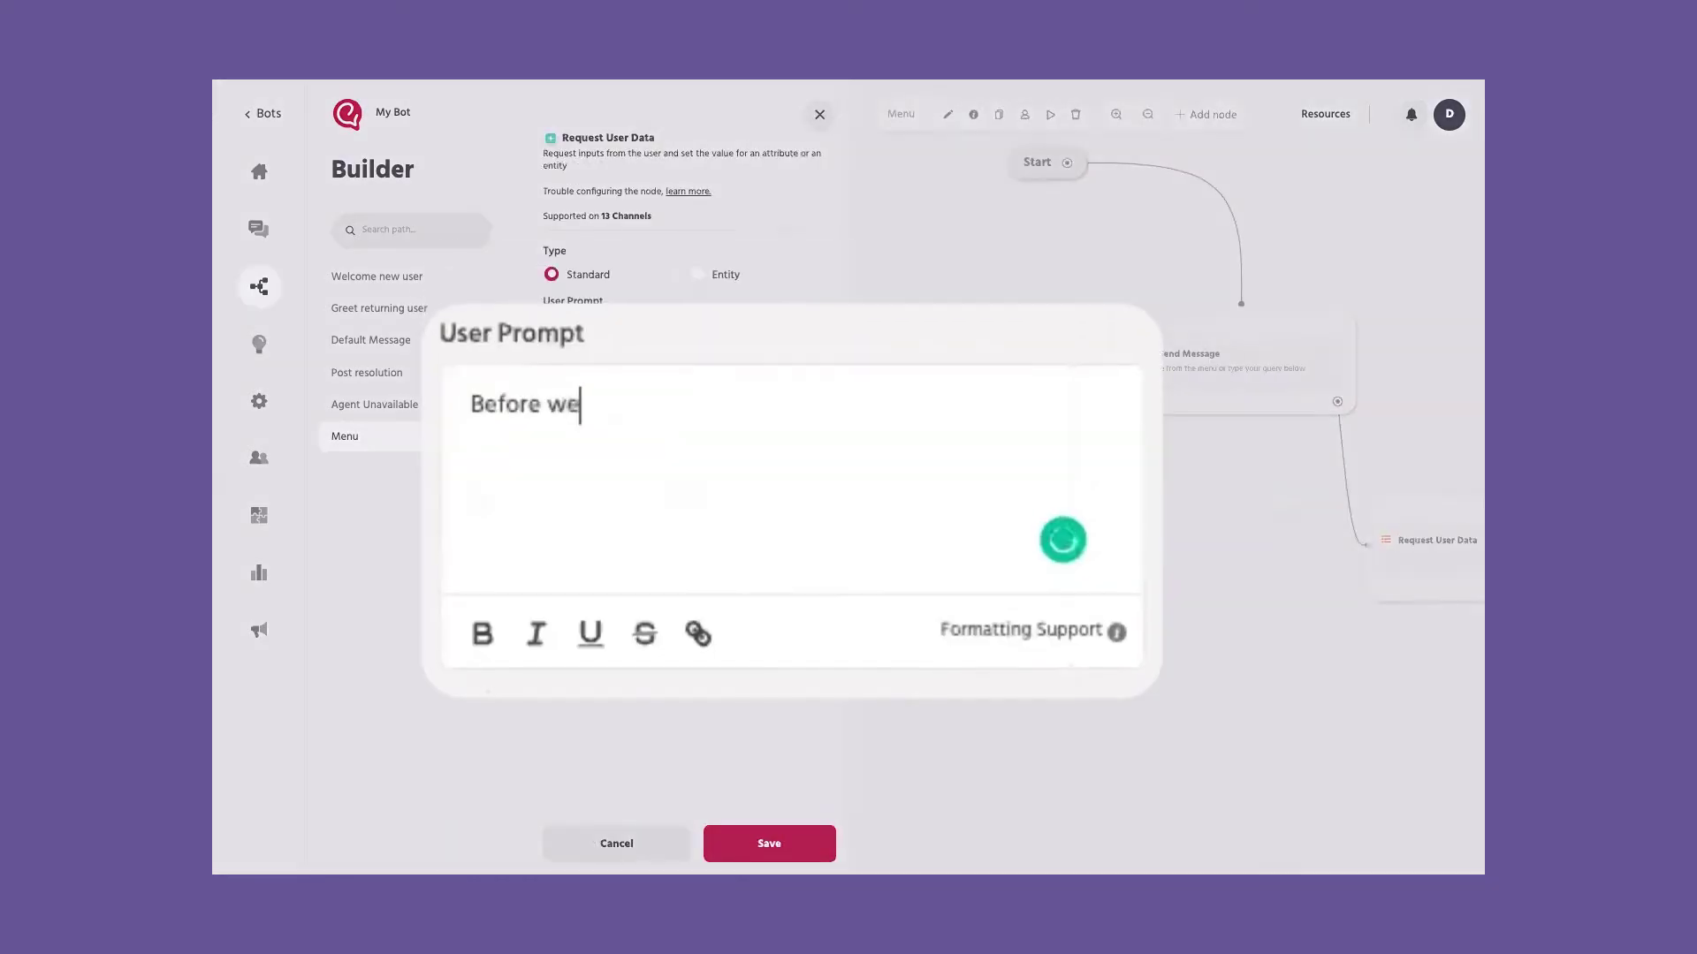
{"action": "type", "text": " proceed, can you help me with your name?"}
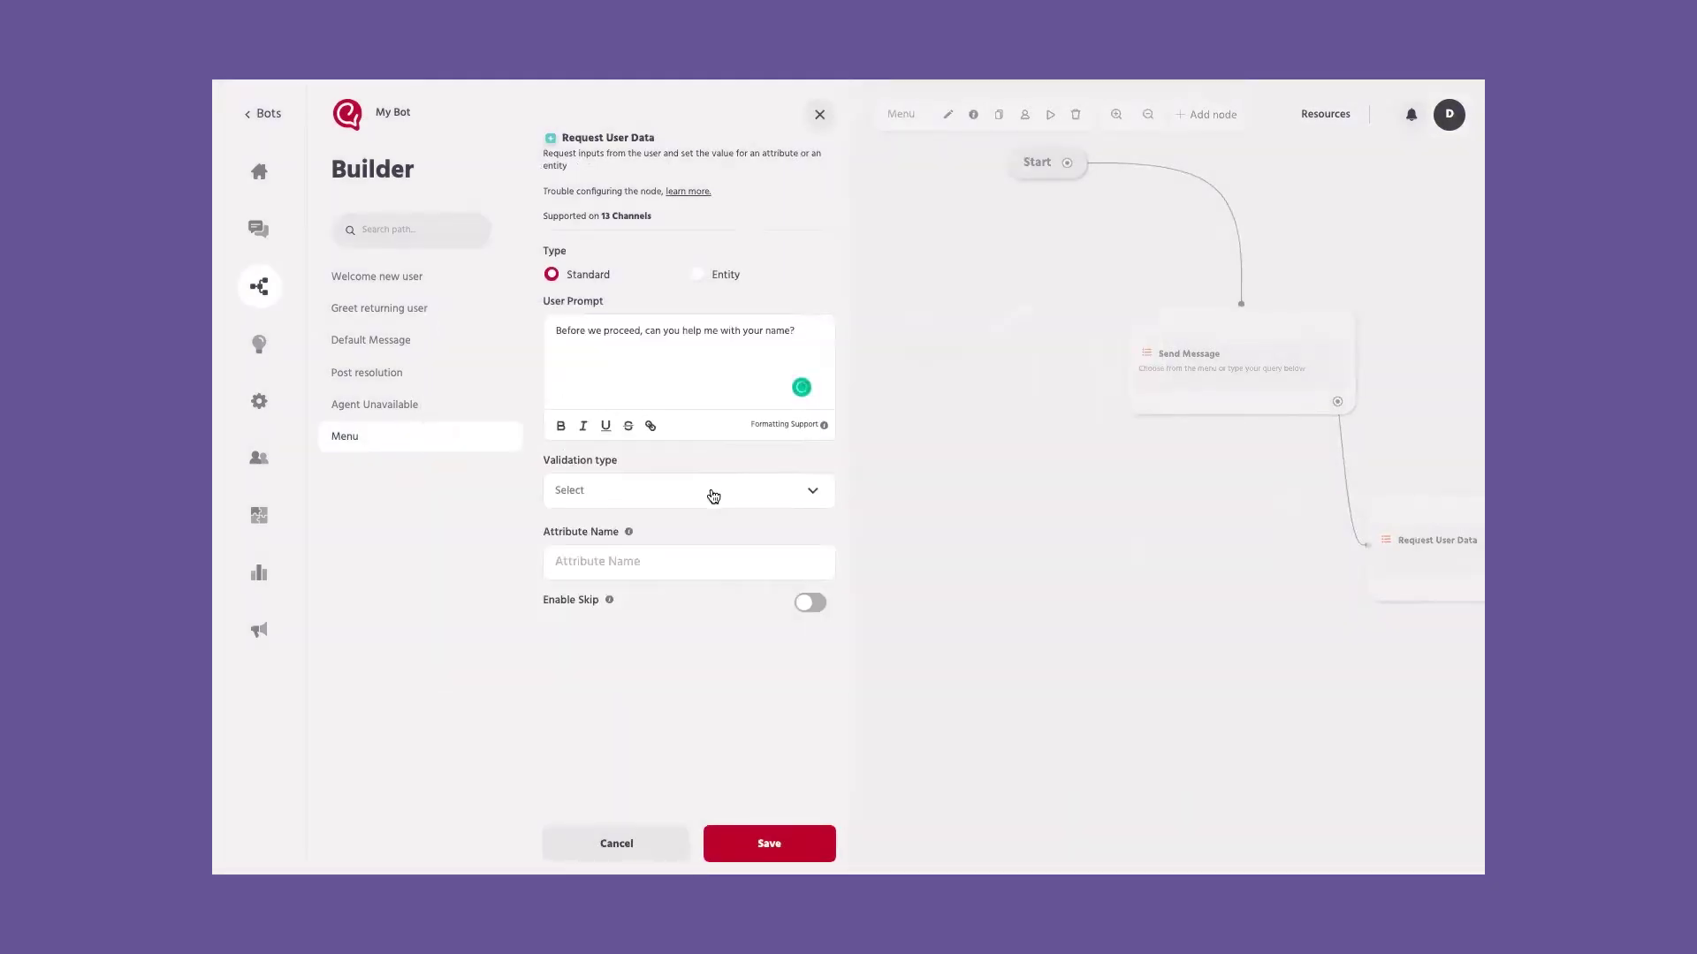
{"action": "left_click", "coordinate": [708, 491]}
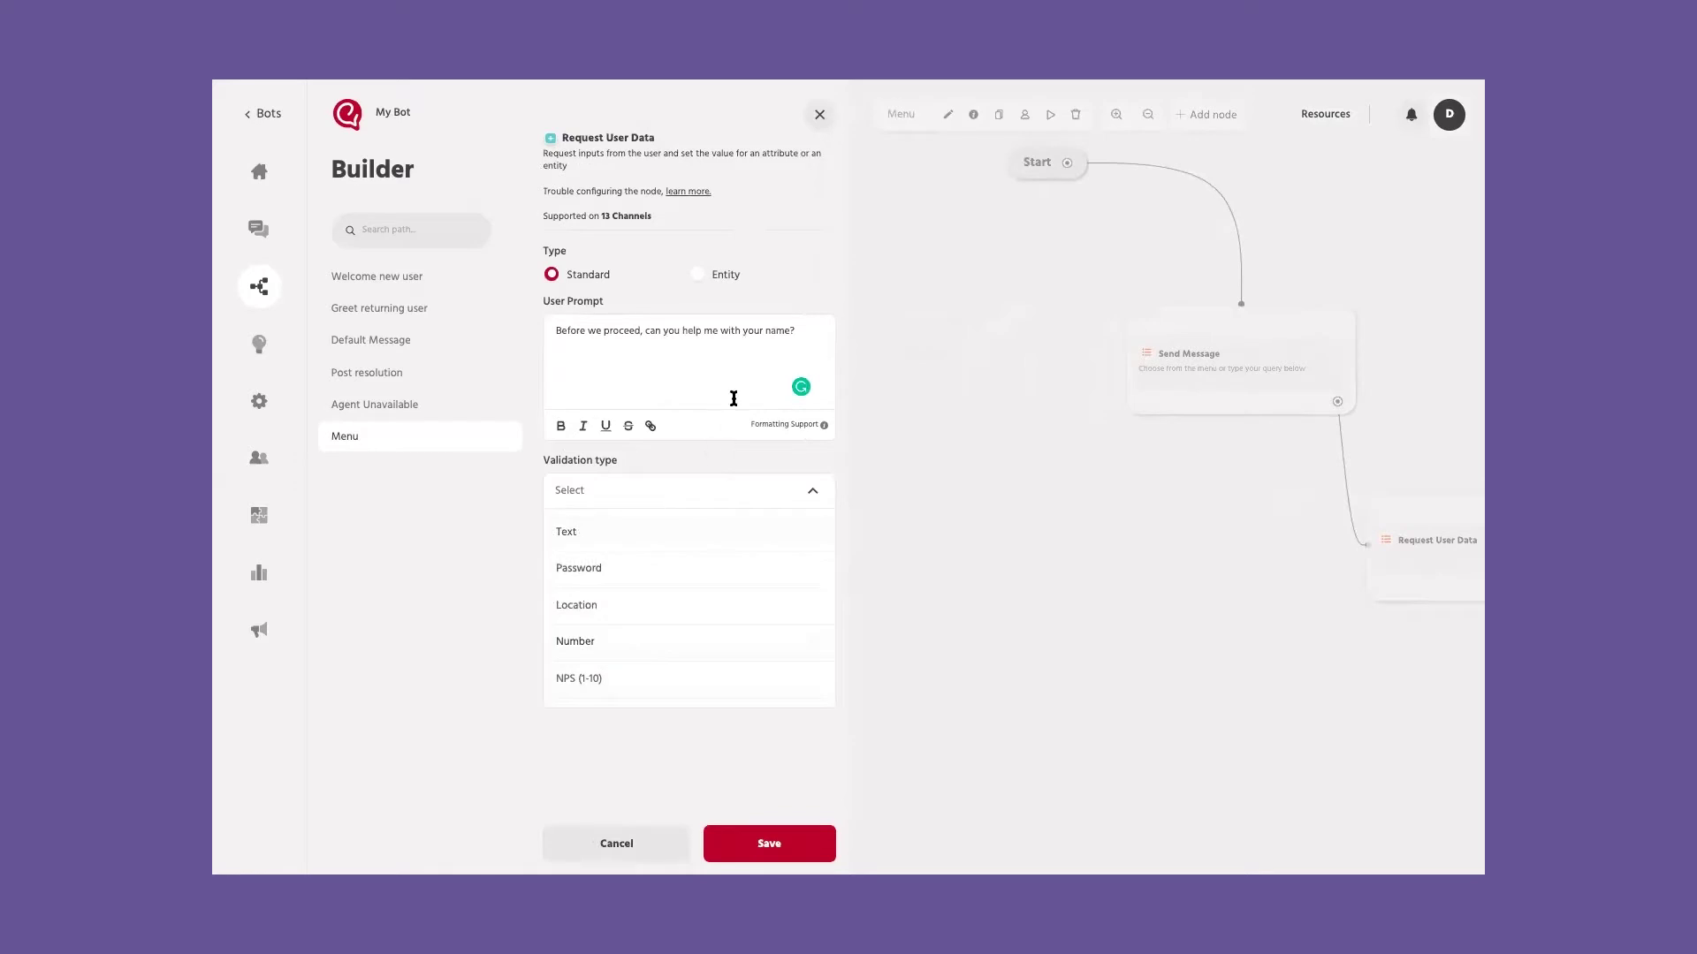
{"action": "scroll", "coordinate": [652, 602], "scroll_direction": "down", "scroll_amount": 2}
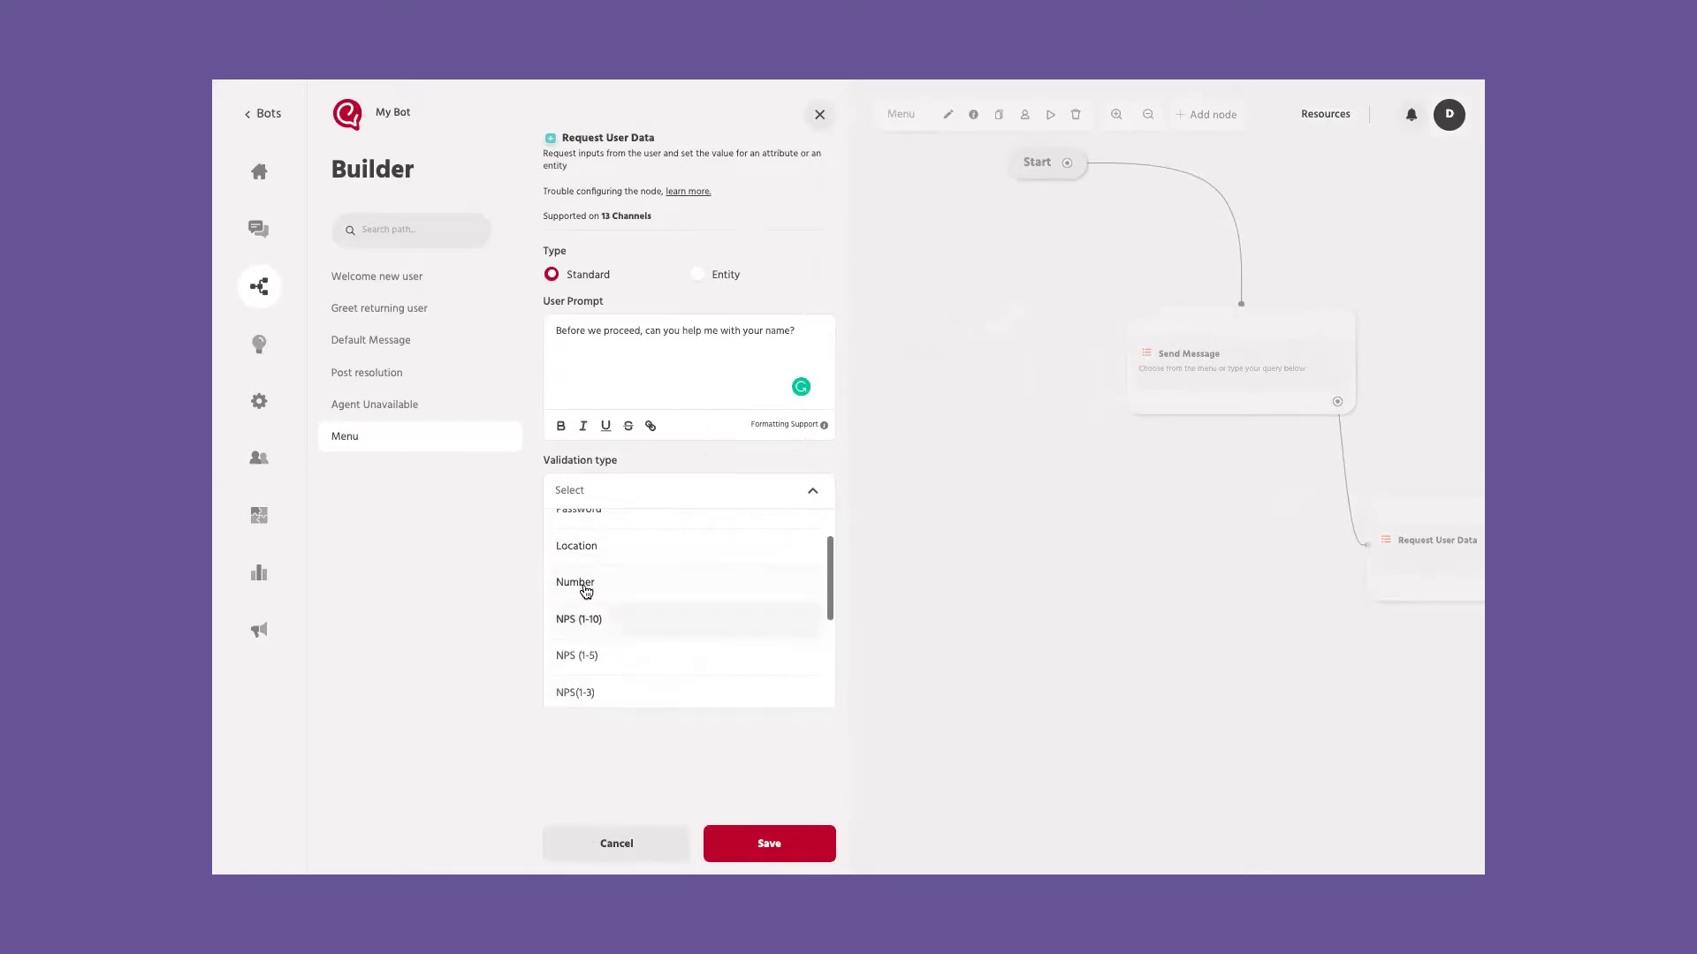
{"action": "scroll", "coordinate": [618, 583], "scroll_direction": "down", "scroll_amount": 2}
{"action": "scroll", "coordinate": [583, 618], "scroll_direction": "down", "scroll_amount": 2}
{"action": "scroll", "coordinate": [571, 610], "scroll_direction": "down", "scroll_amount": 2}
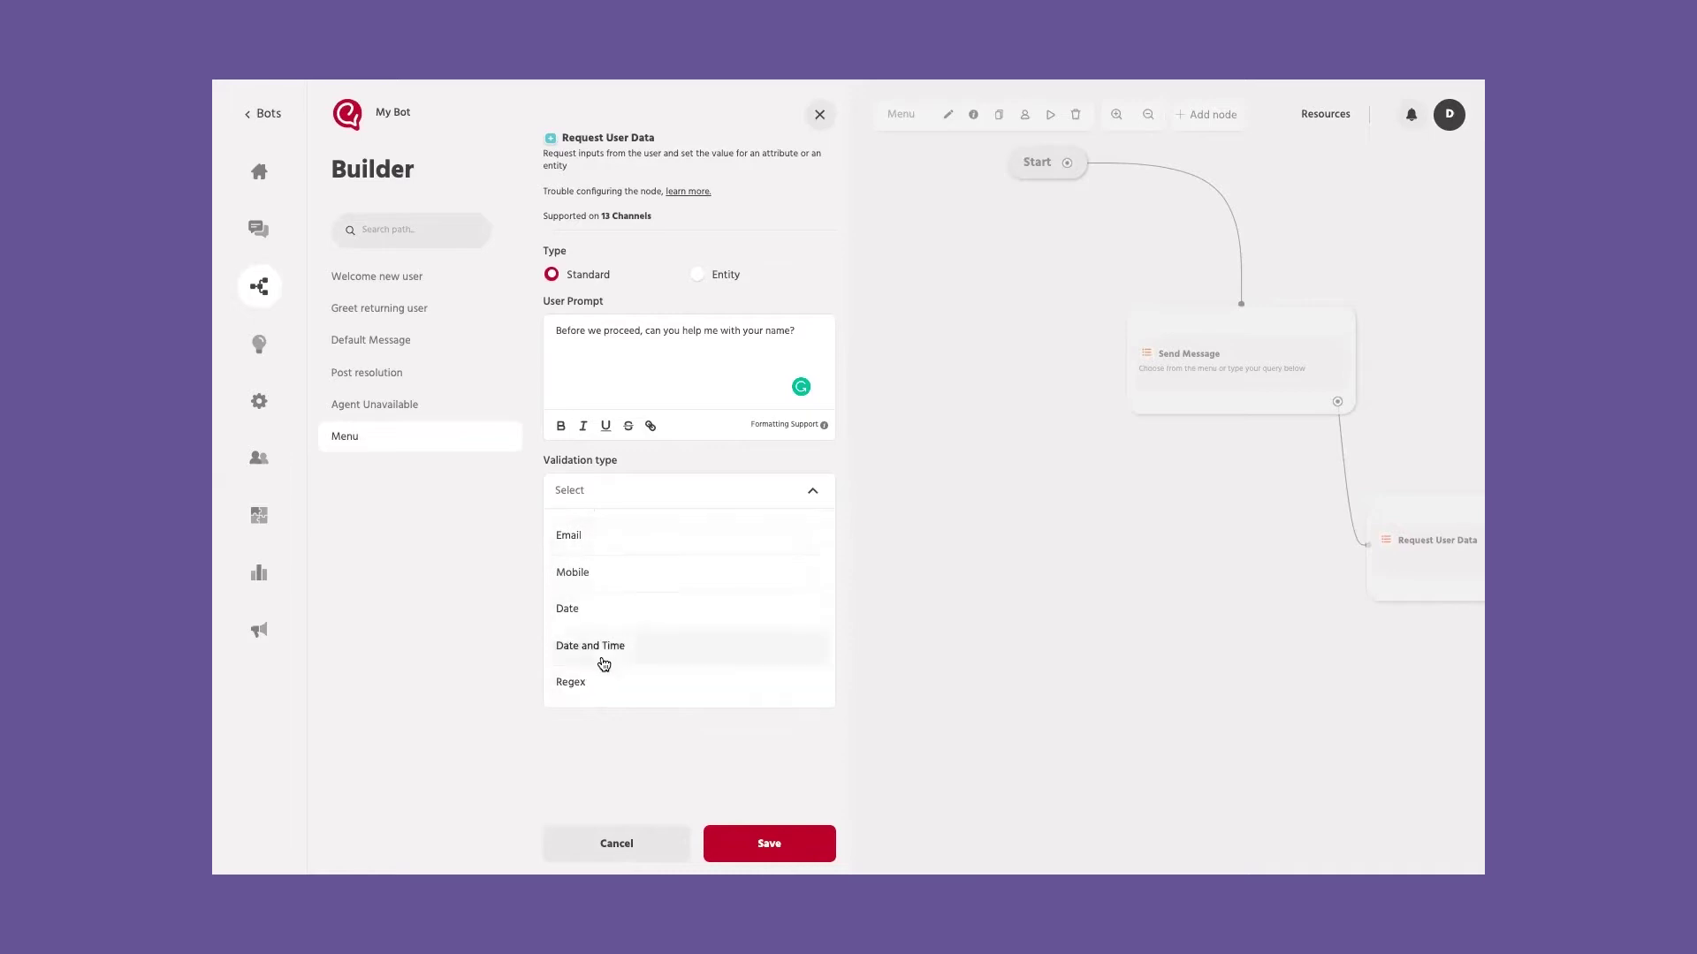
{"action": "scroll", "coordinate": [623, 556], "scroll_direction": "up", "scroll_amount": 6}
{"action": "left_click", "coordinate": [639, 533]}
{"action": "left_click", "coordinate": [631, 571]}
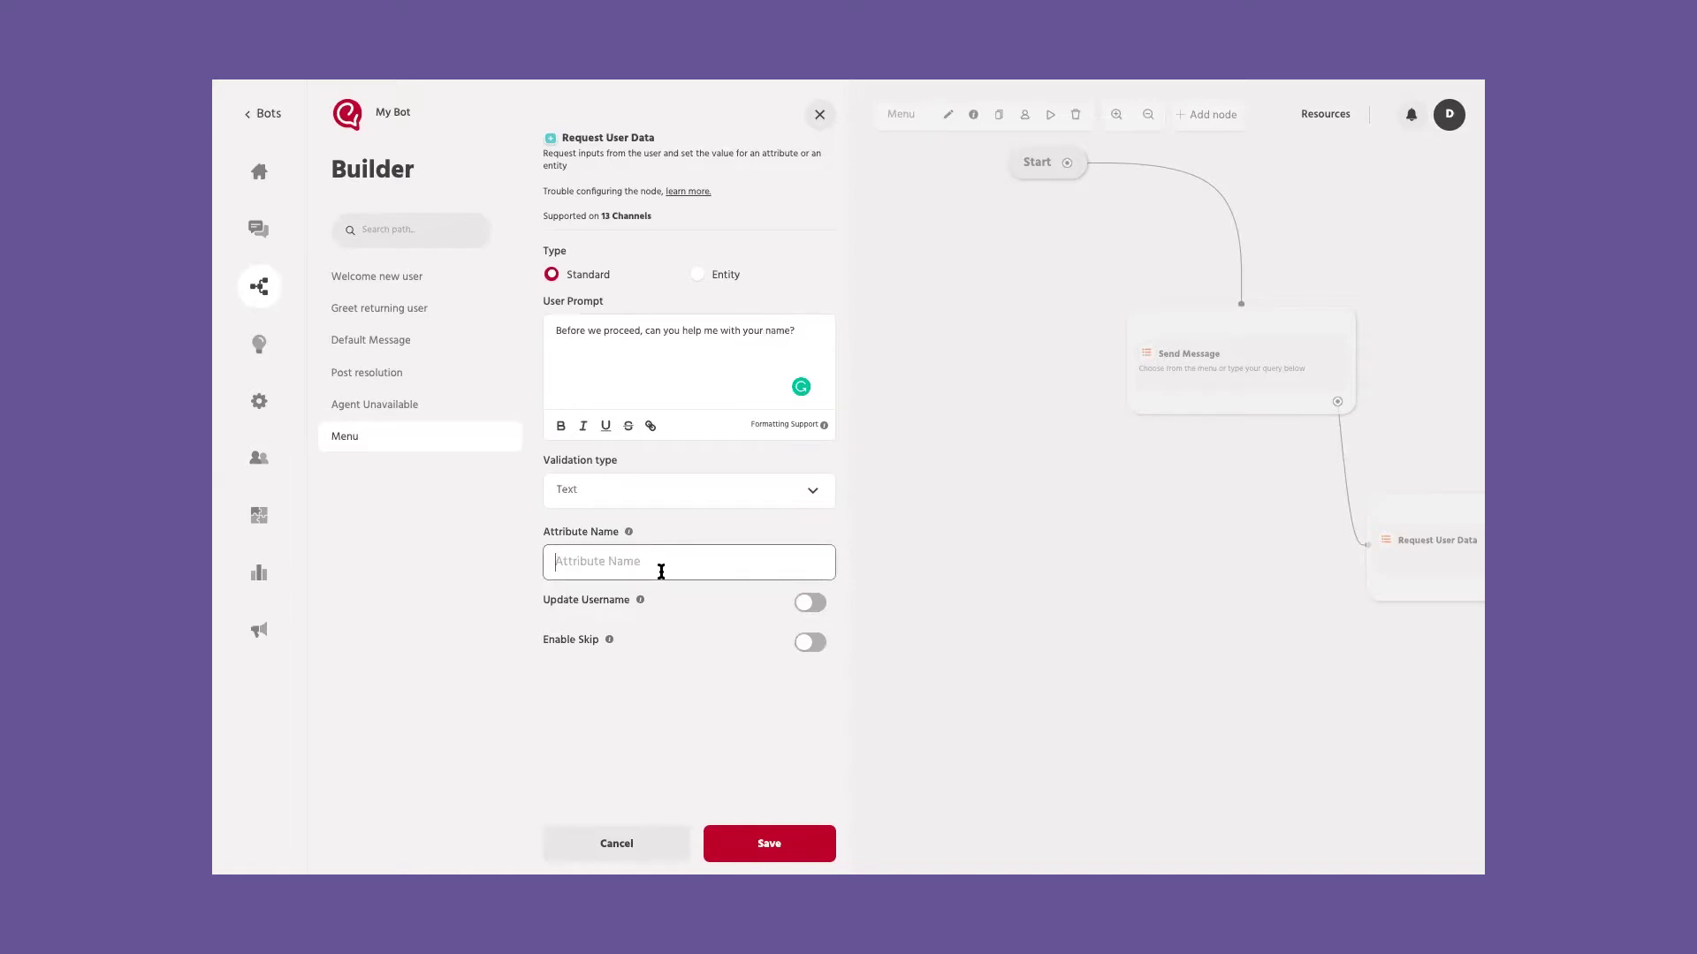
{"action": "type", "text": "name"}
{"action": "left_click", "coordinate": [633, 607]}
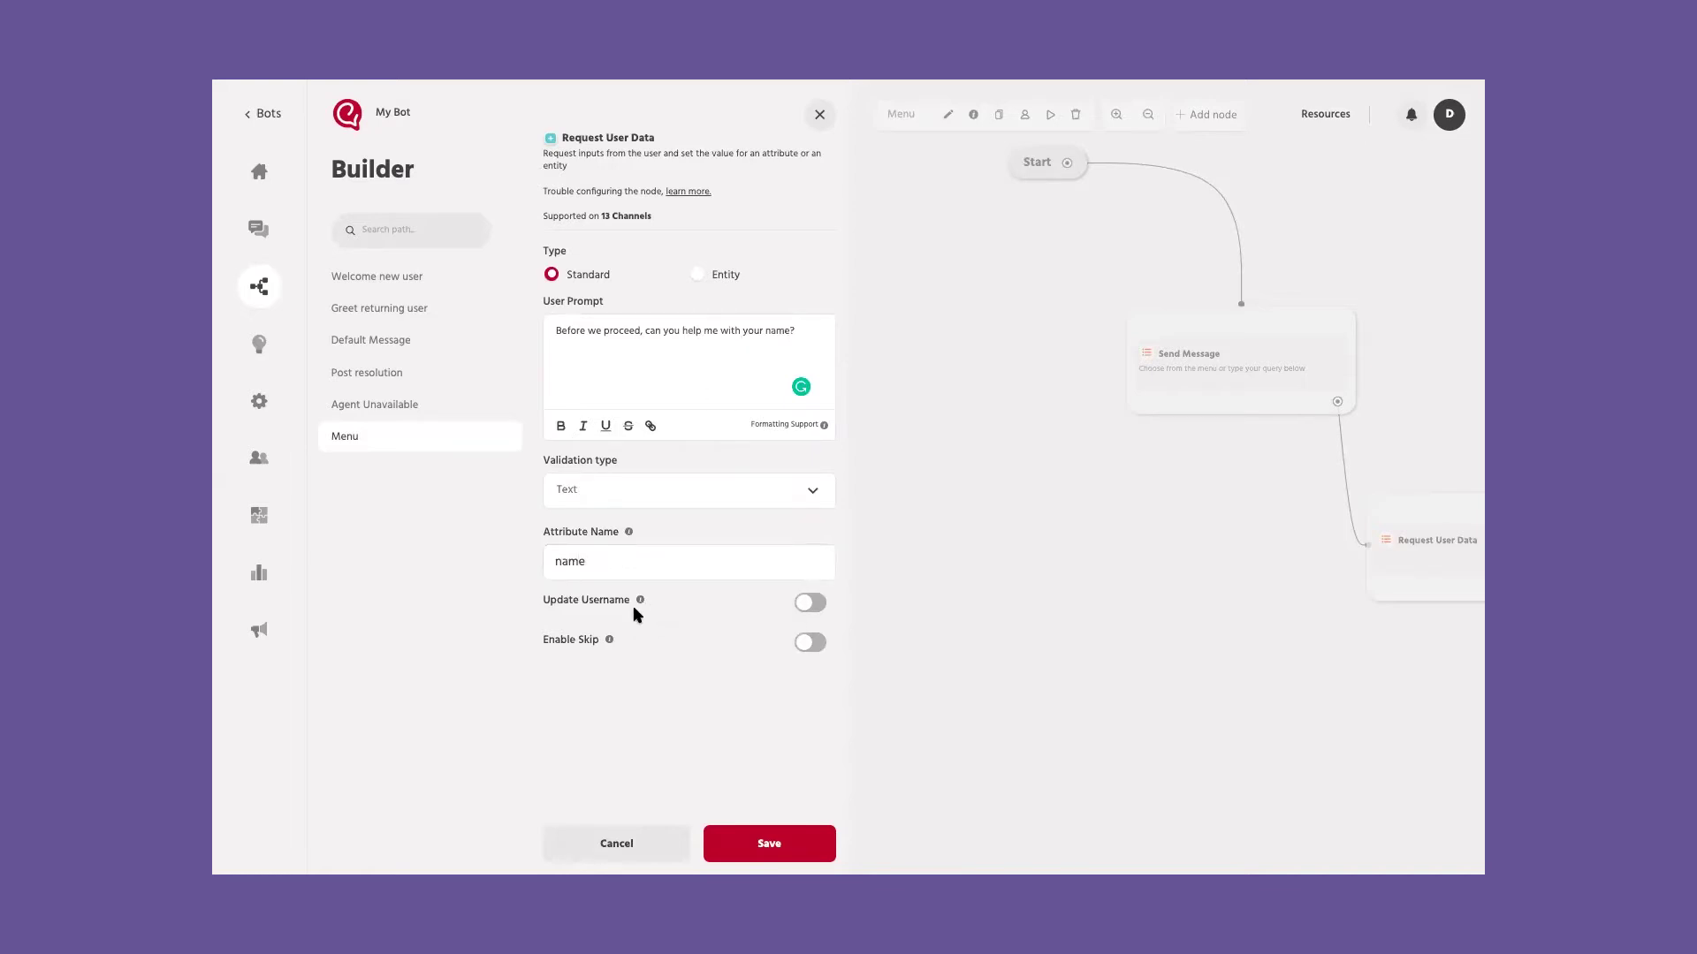
Step: Try the Update Username and Enable Skip options, switch both off, and save the node
{"action": "left_click", "coordinate": [819, 607]}
{"action": "left_click", "coordinate": [820, 607]}
{"action": "left_click", "coordinate": [820, 644]}
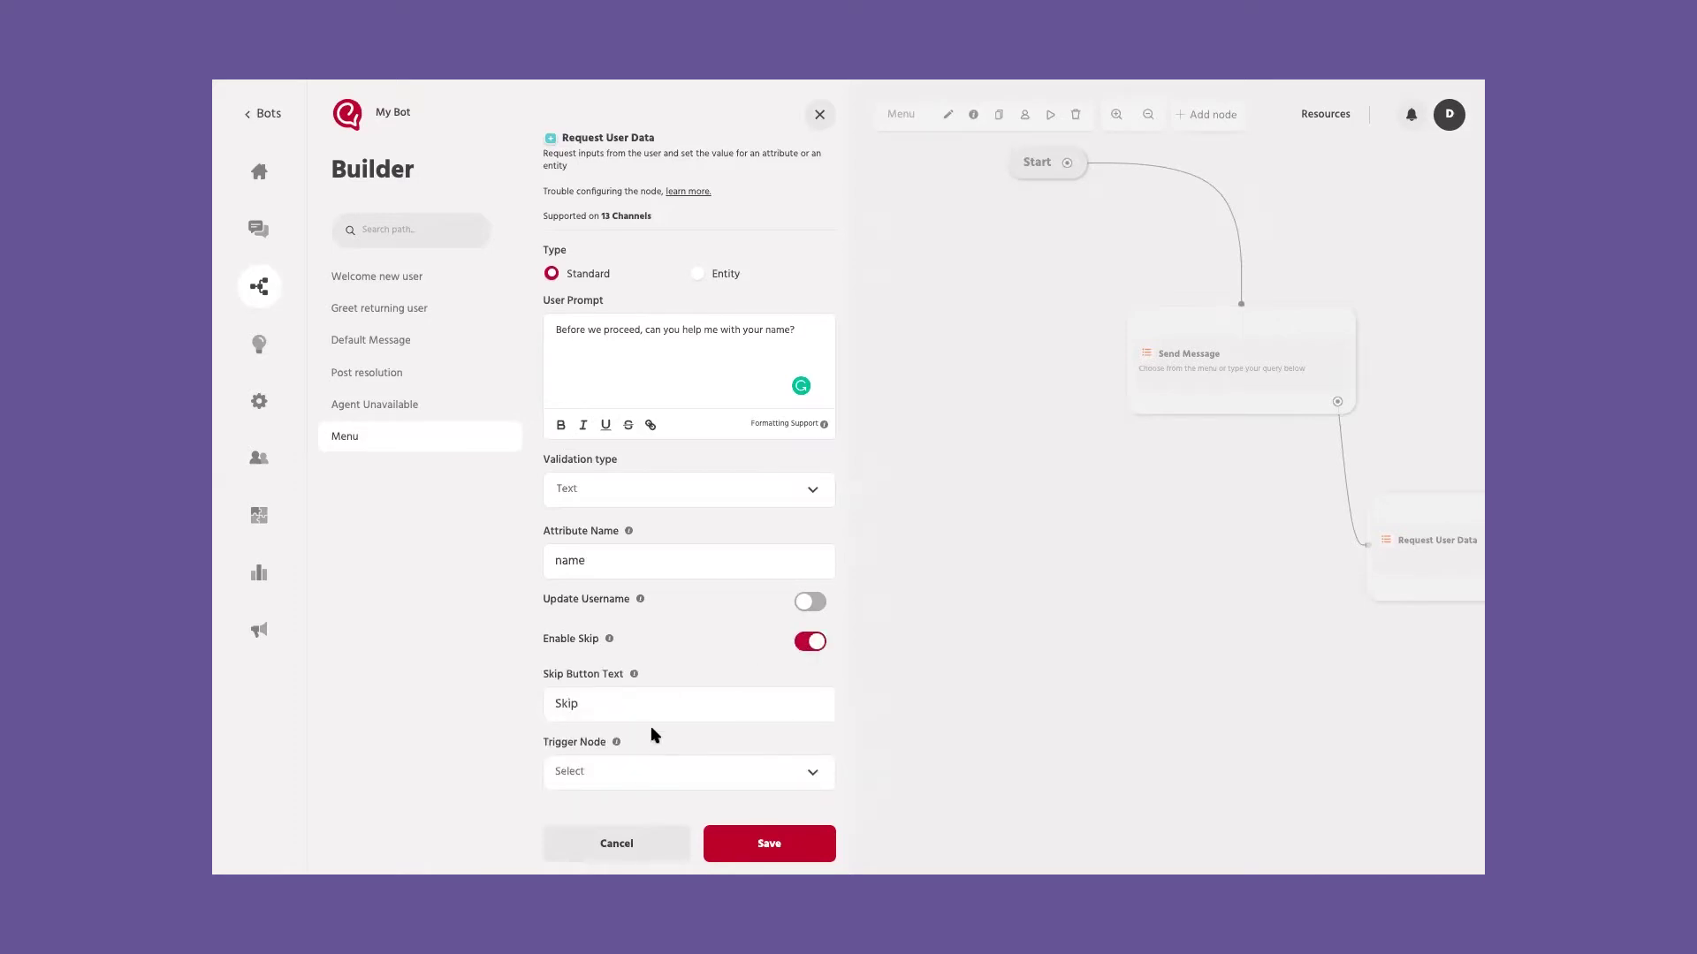
{"action": "left_click", "coordinate": [603, 703]}
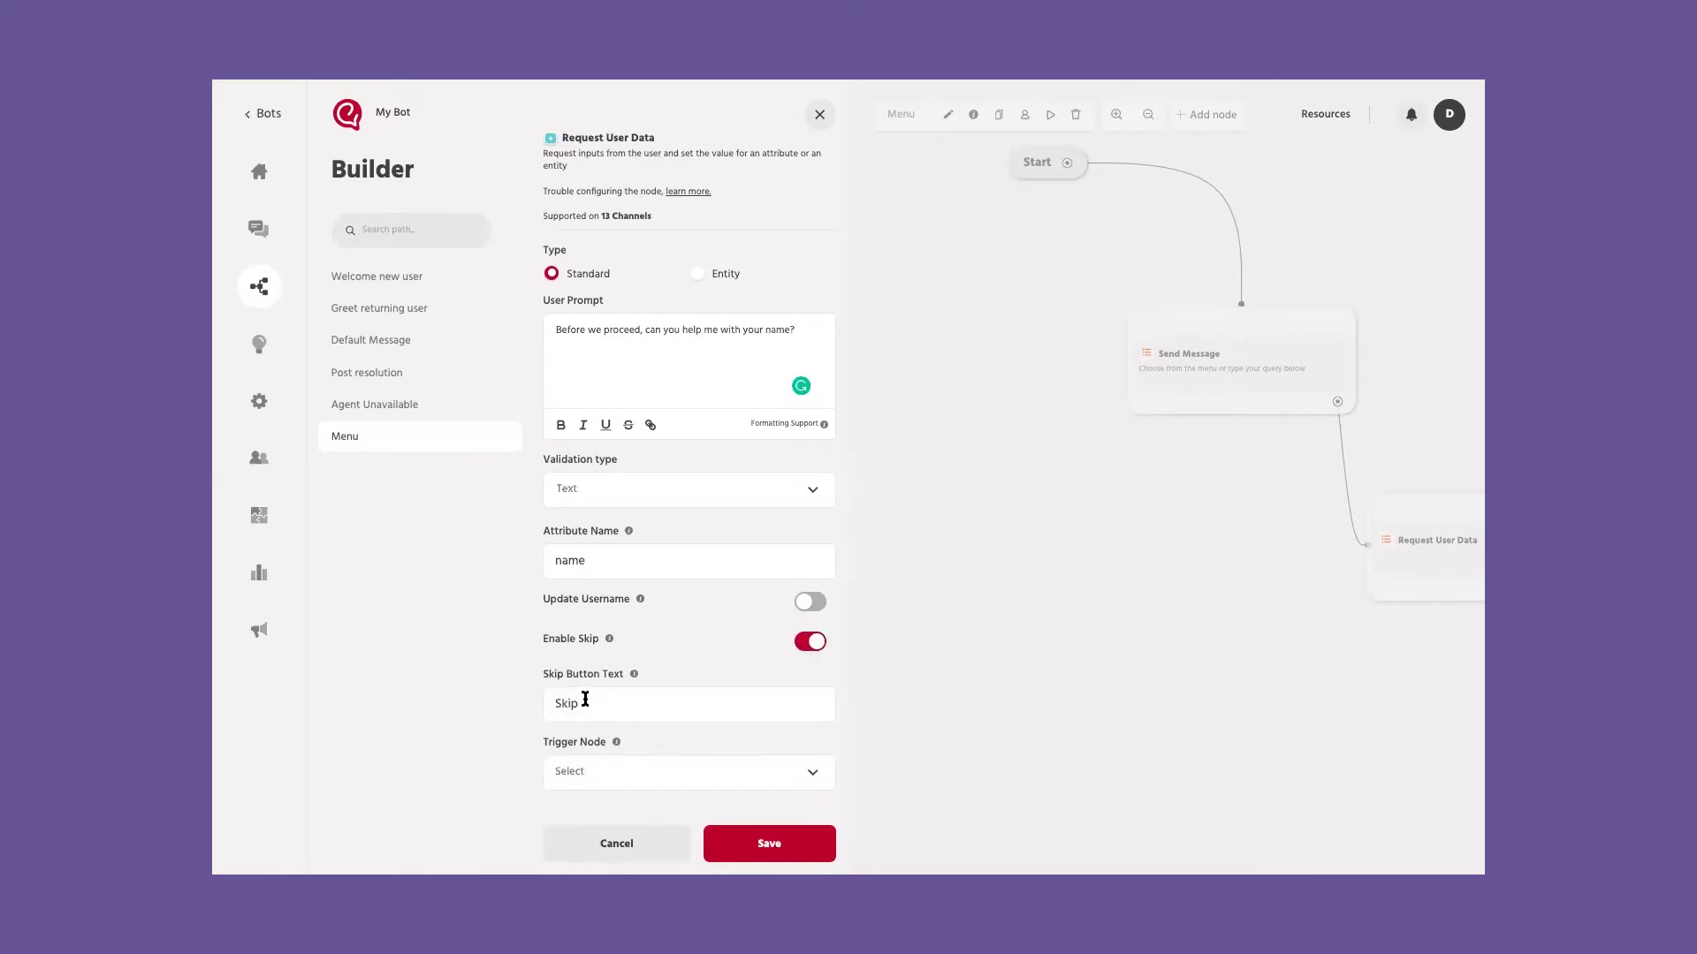
{"action": "left_click", "coordinate": [610, 781]}
{"action": "left_click", "coordinate": [495, 719]}
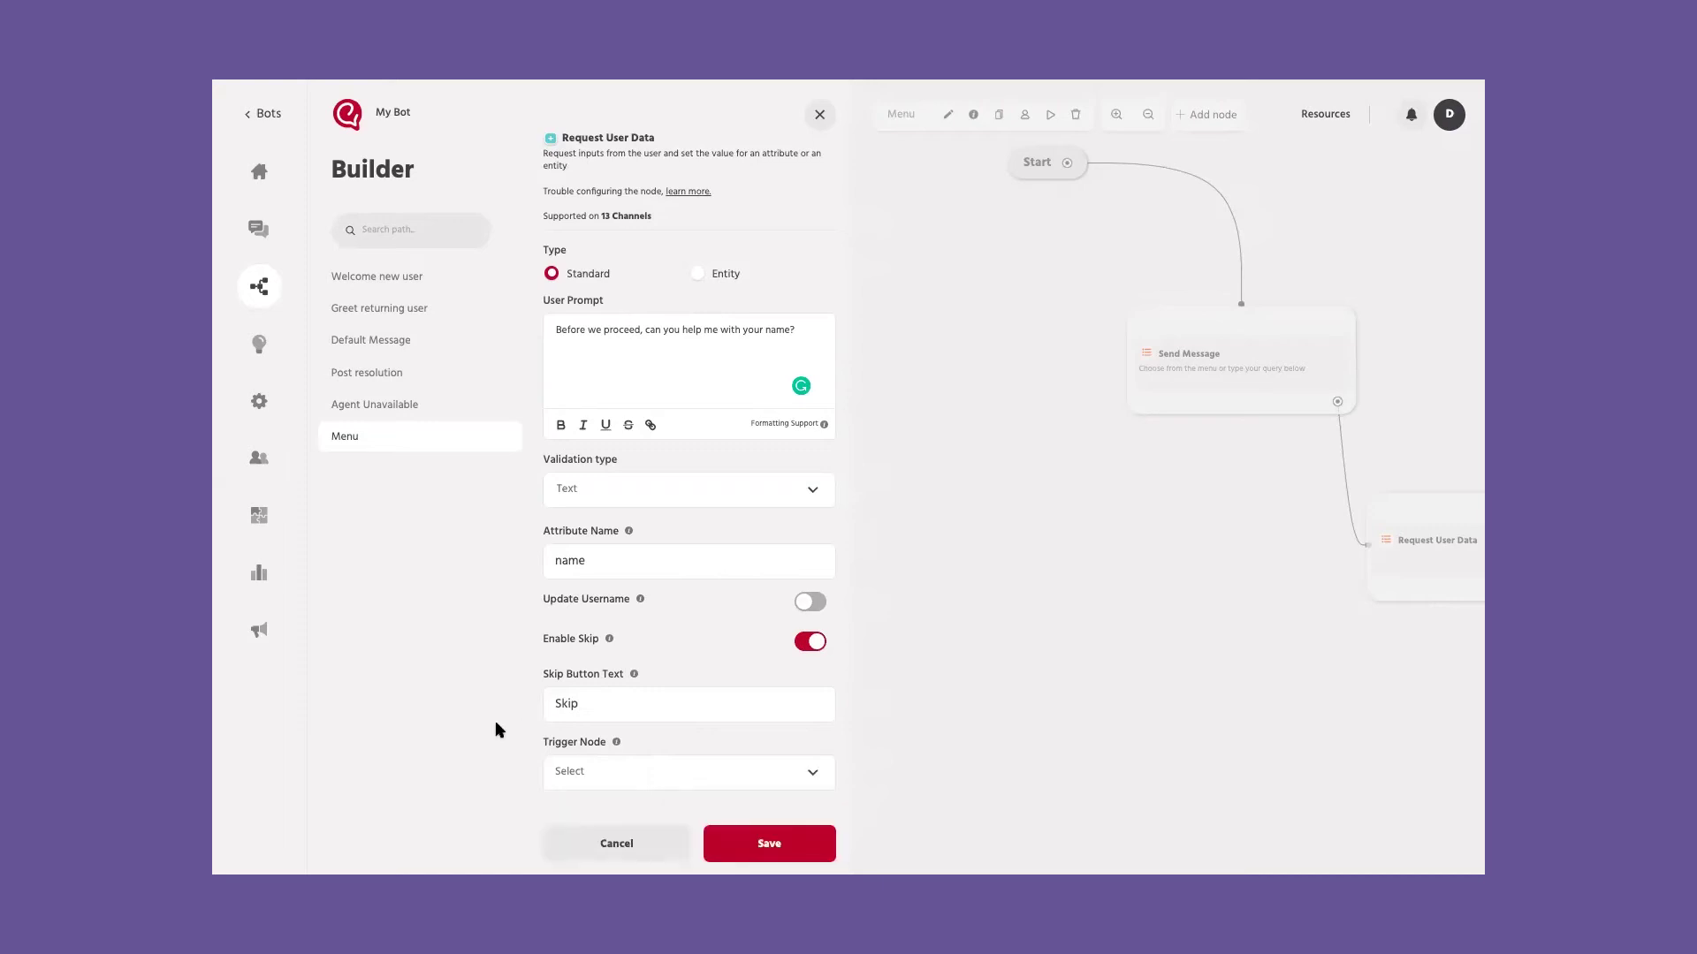
{"action": "left_click", "coordinate": [814, 646]}
{"action": "left_click", "coordinate": [775, 850]}
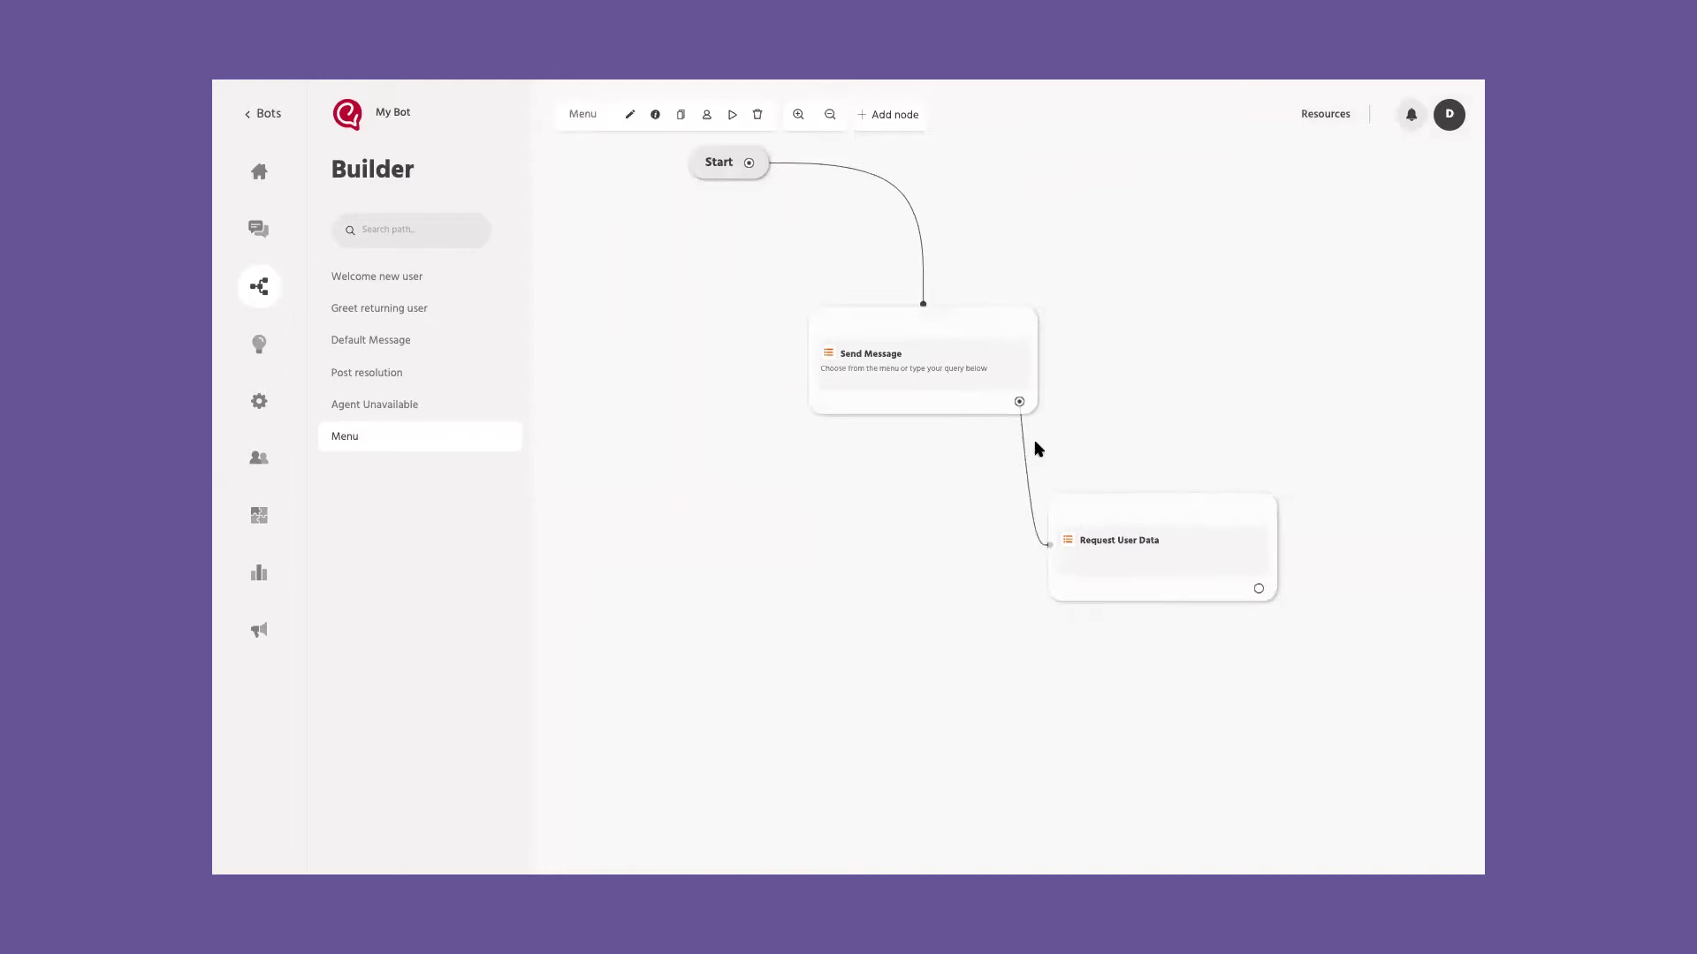
Step: Scroll through the node types available after the Request User Data node
{"action": "left_click", "coordinate": [1258, 588]}
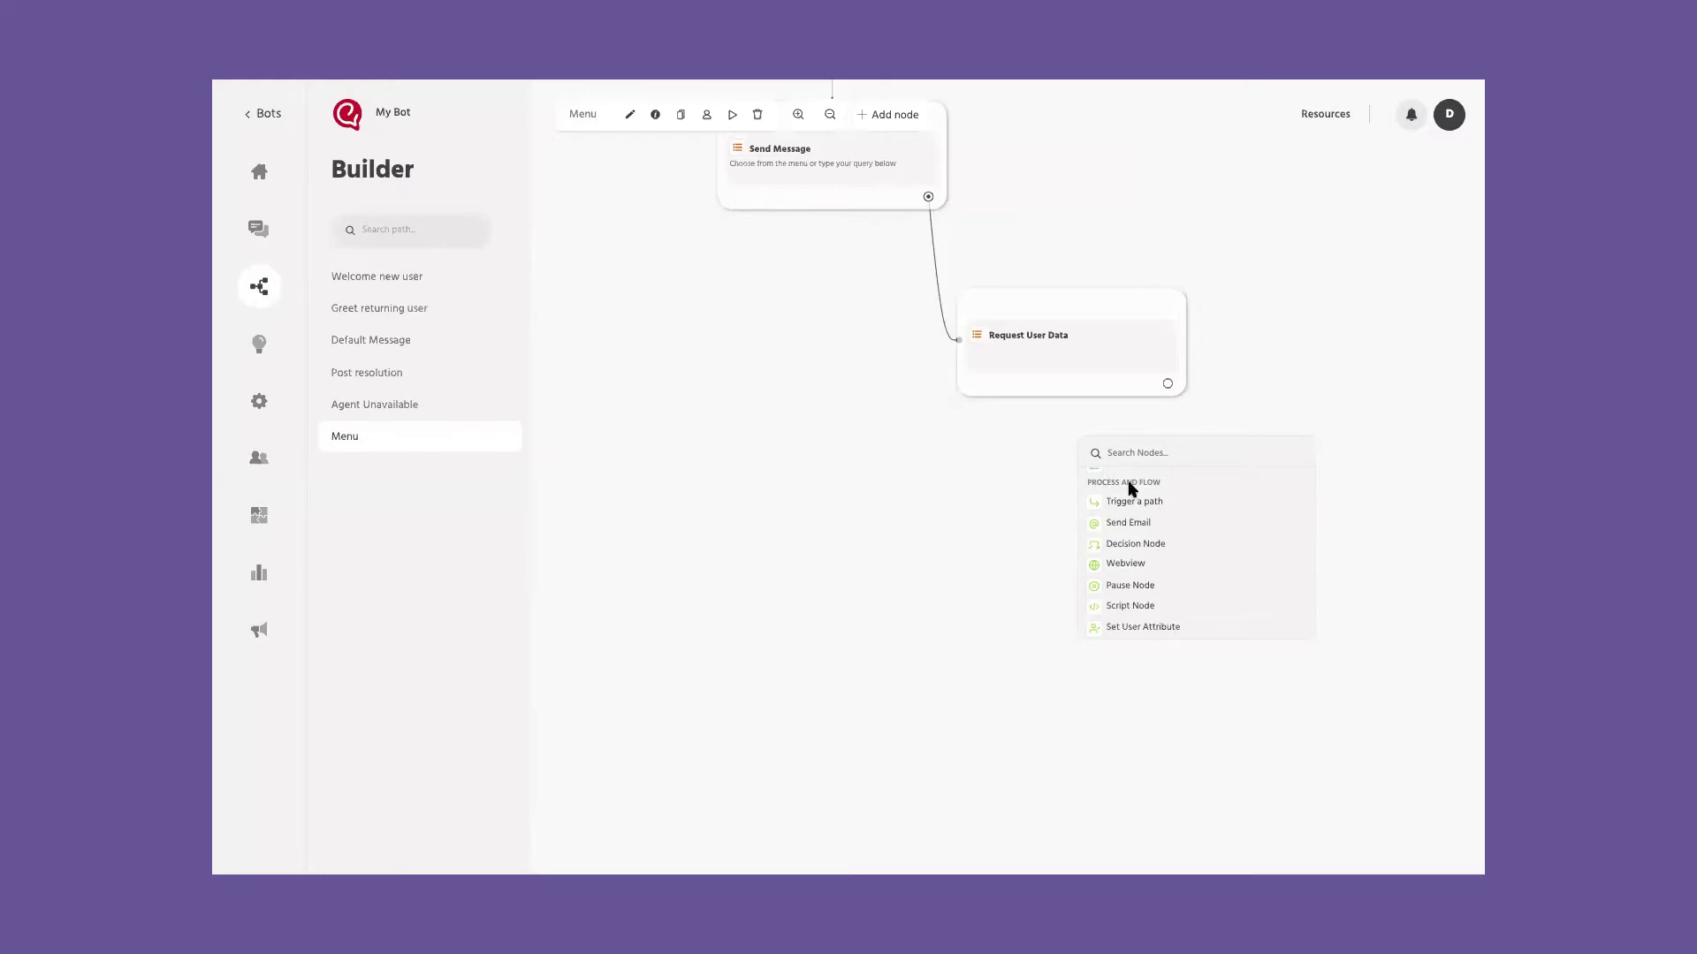
{"action": "scroll", "coordinate": [1132, 490], "scroll_direction": "down", "scroll_amount": 1}
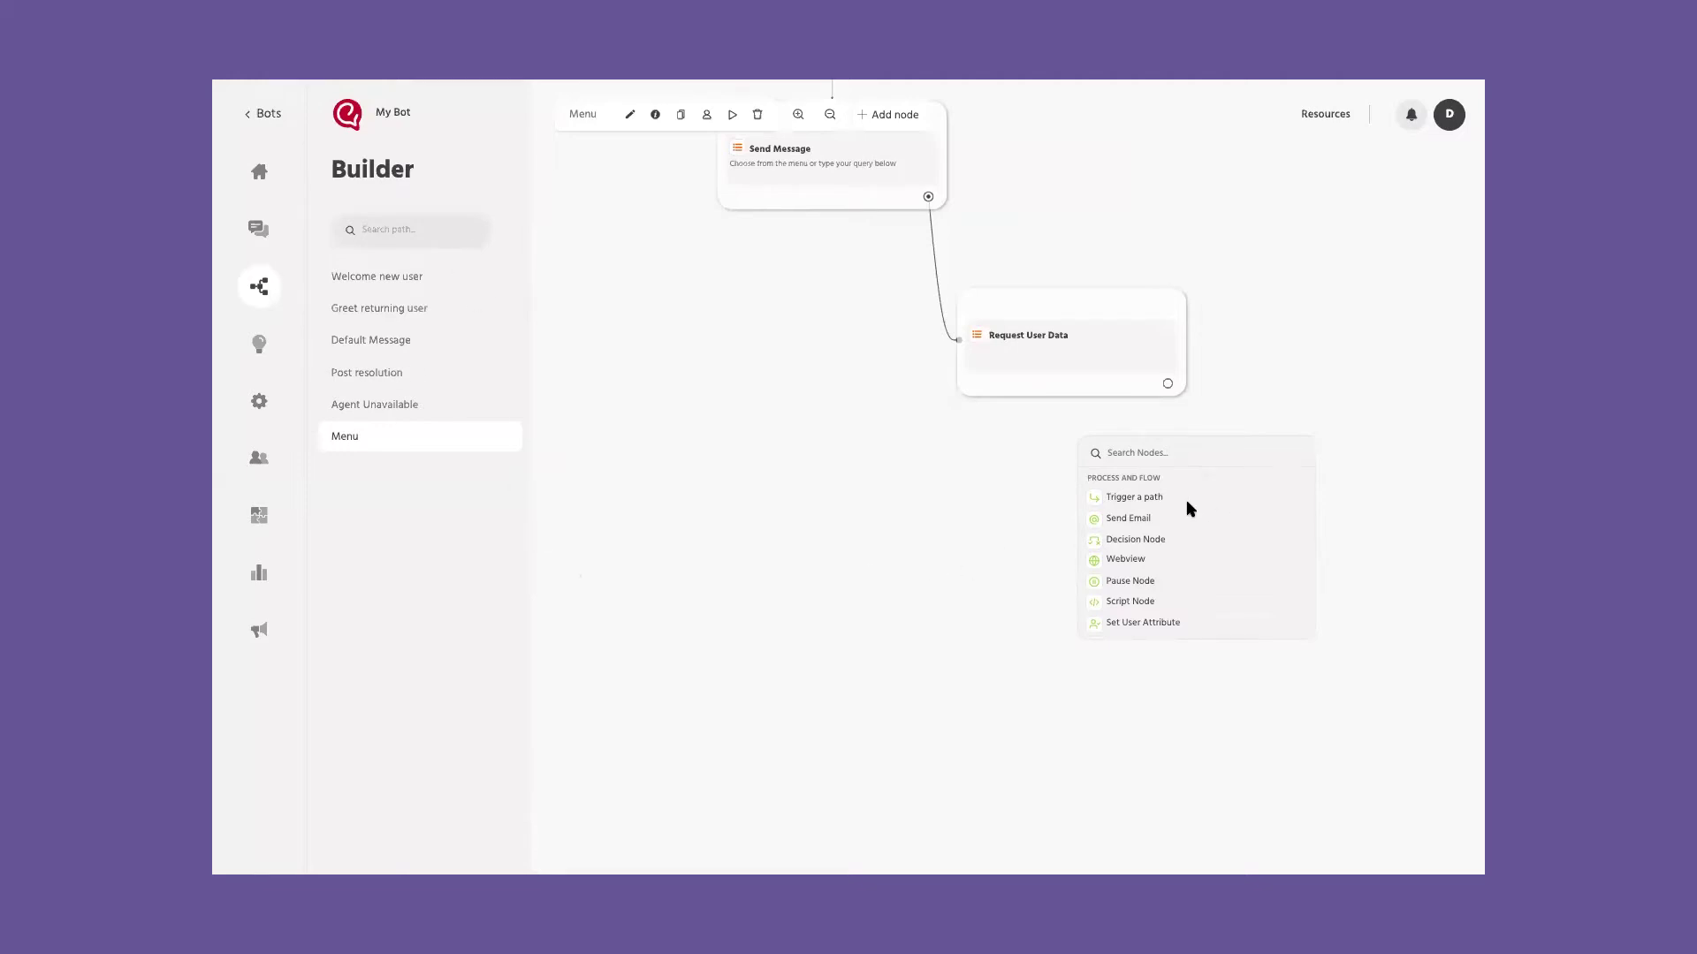
{"action": "scroll", "coordinate": [1287, 570], "scroll_direction": "down", "scroll_amount": 1}
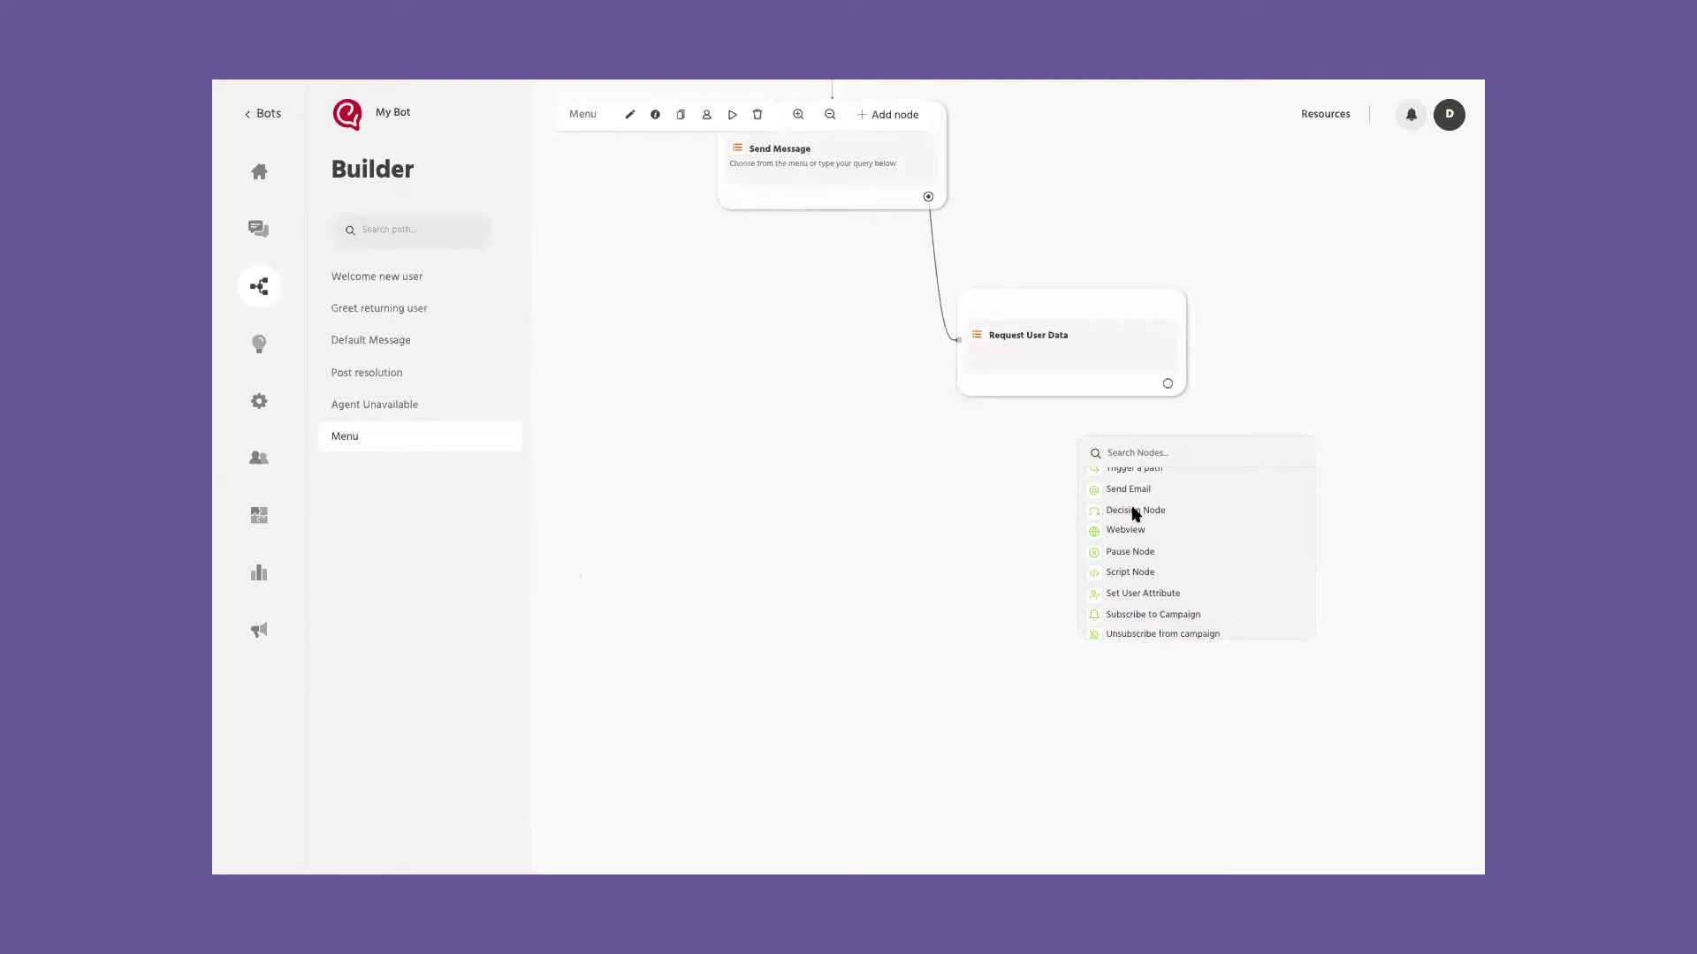
{"action": "scroll", "coordinate": [1135, 513], "scroll_direction": "down", "scroll_amount": 1}
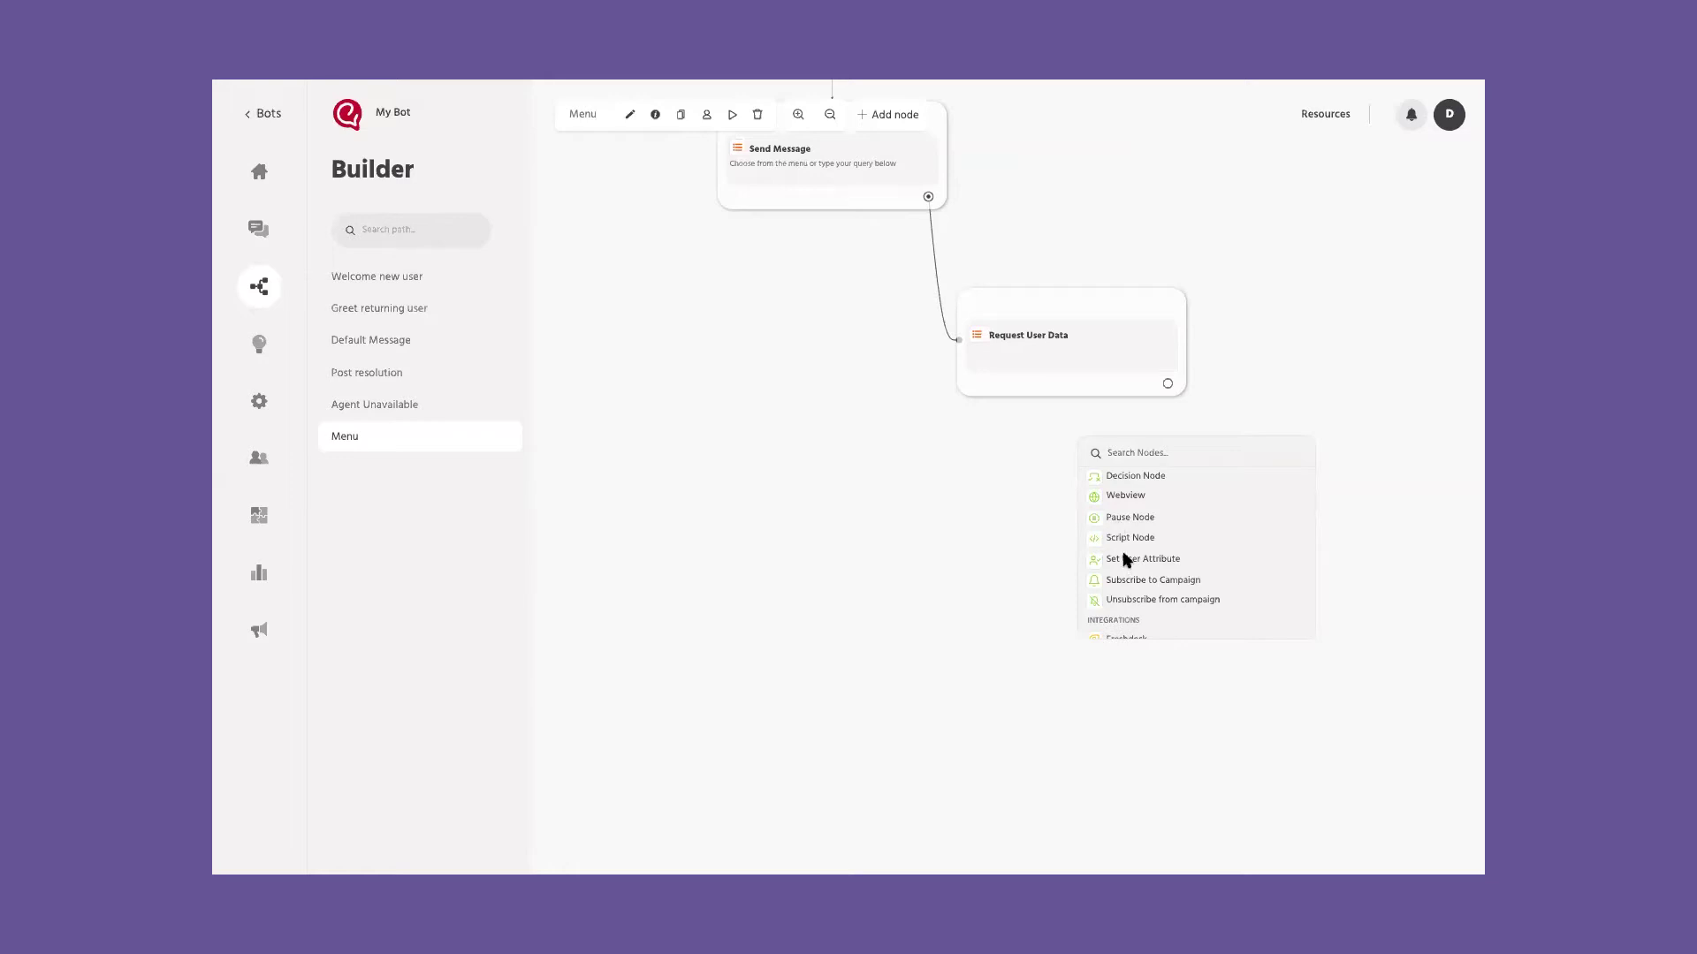
{"action": "scroll", "coordinate": [1138, 543], "scroll_direction": "down", "scroll_amount": 1}
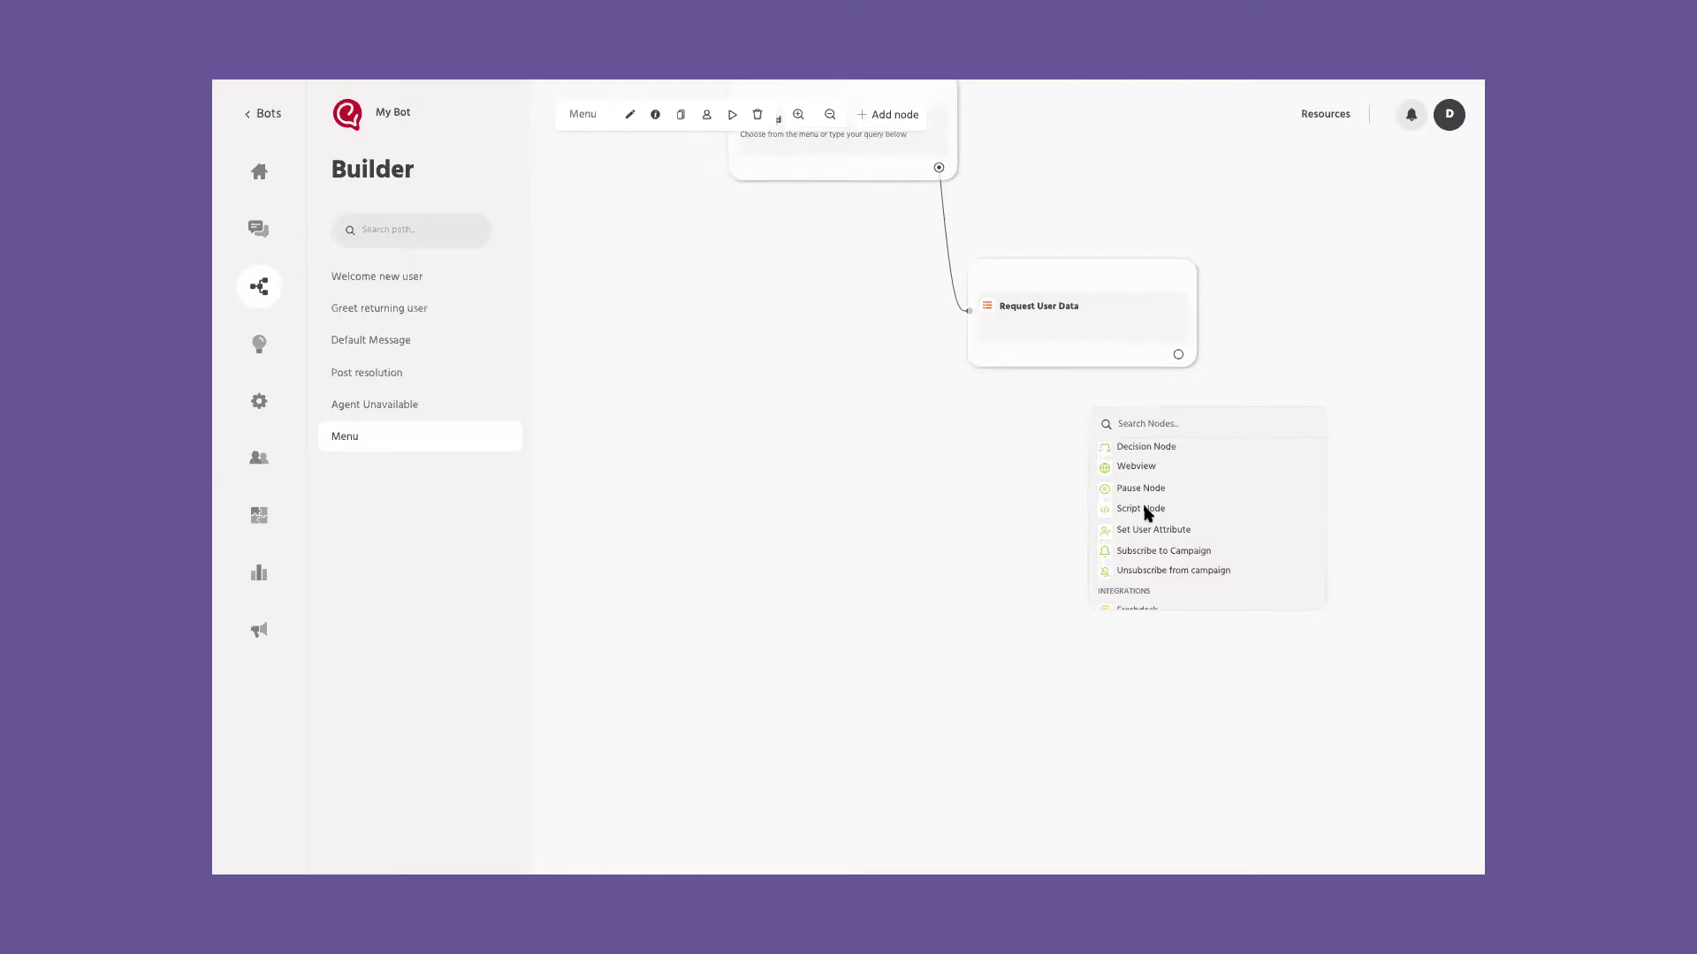
{"action": "scroll", "coordinate": [1145, 512], "scroll_direction": "down", "scroll_amount": 2}
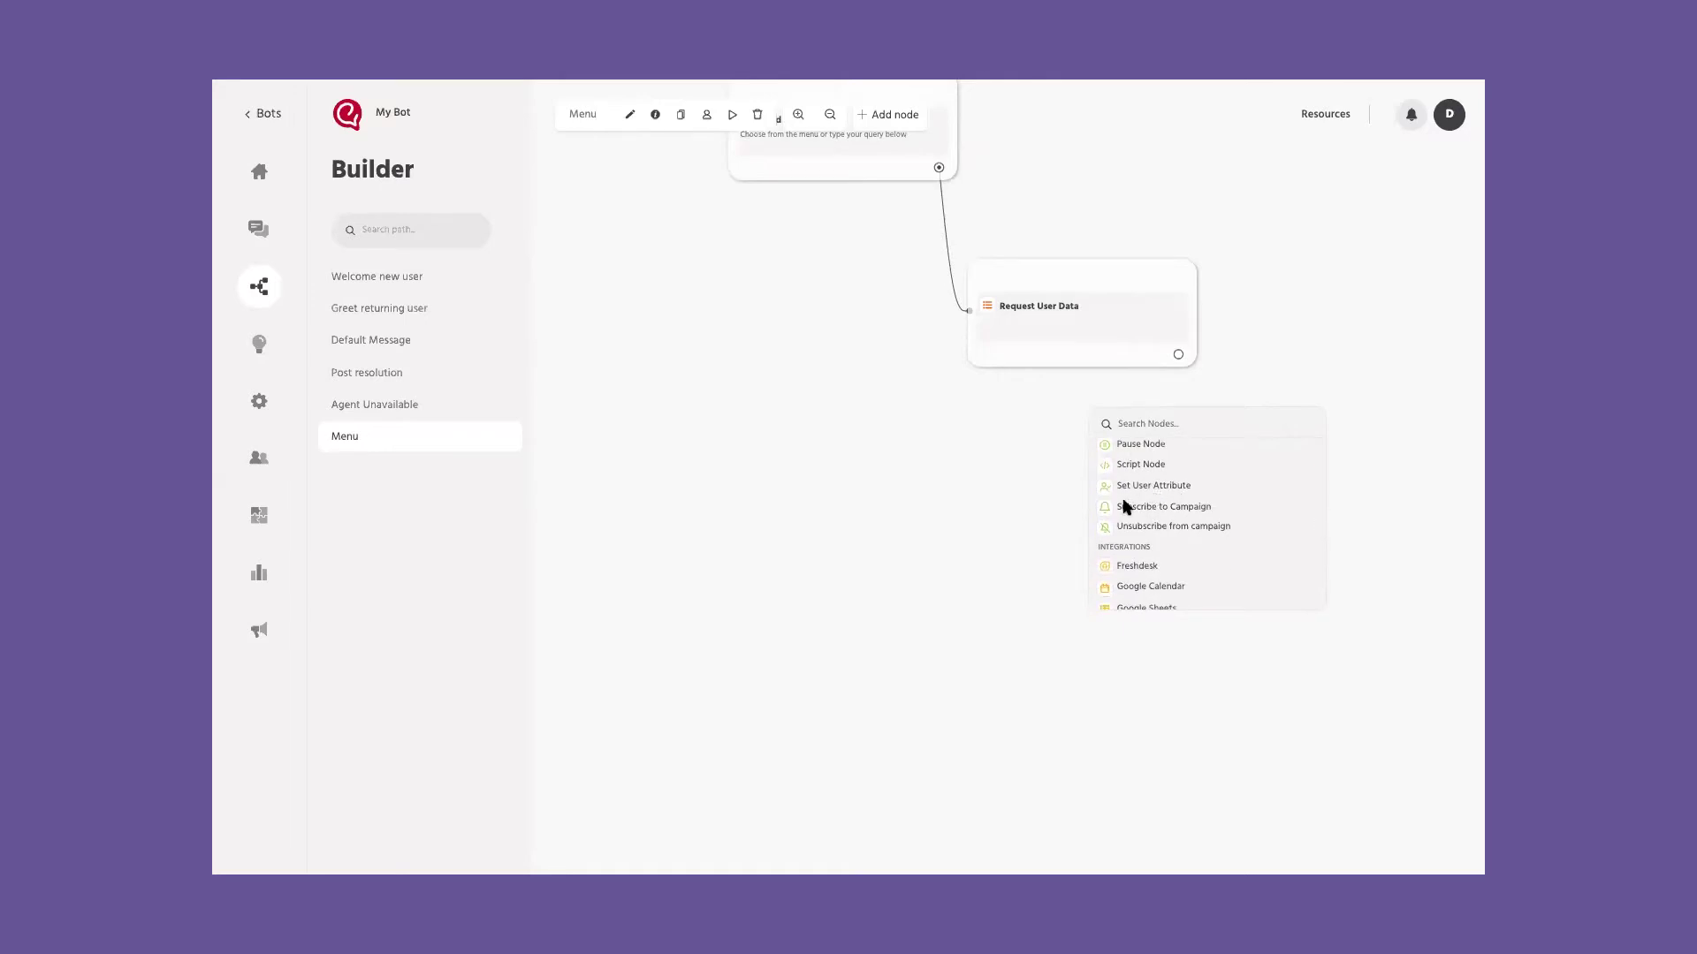
{"action": "scroll", "coordinate": [1158, 499], "scroll_direction": "up", "scroll_amount": 3}
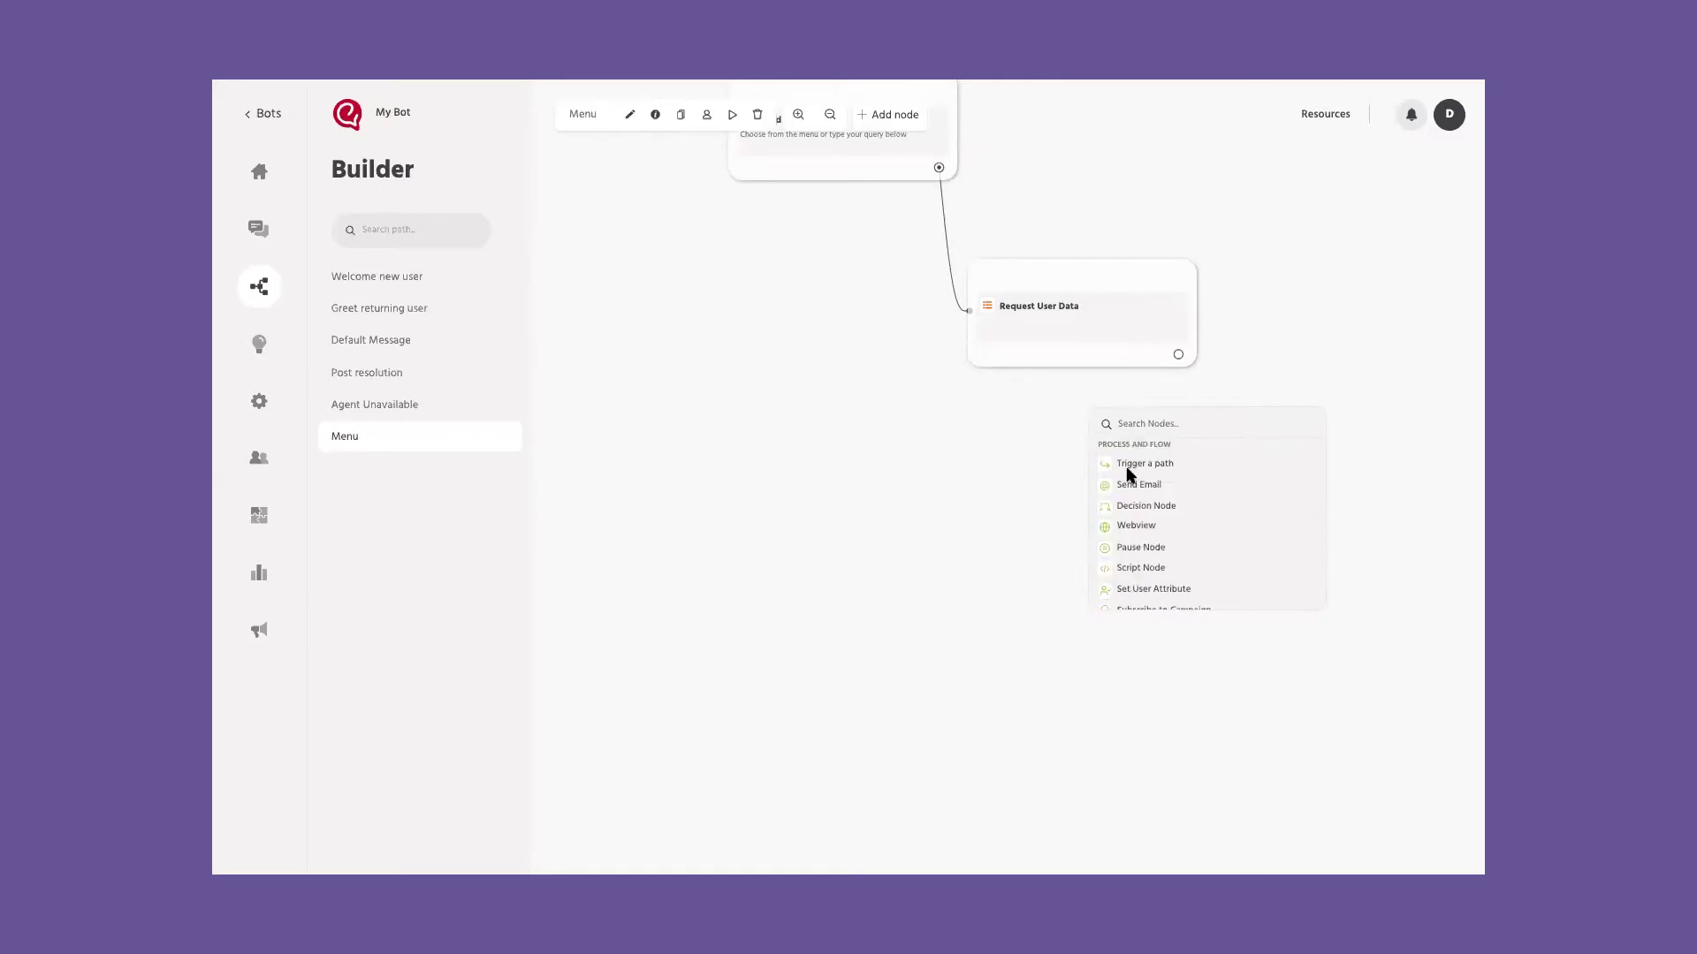
Step: Add a Trigger a path node targeting Menu after the Welcome Message in Welcome new user
{"action": "left_click", "coordinate": [1002, 489]}
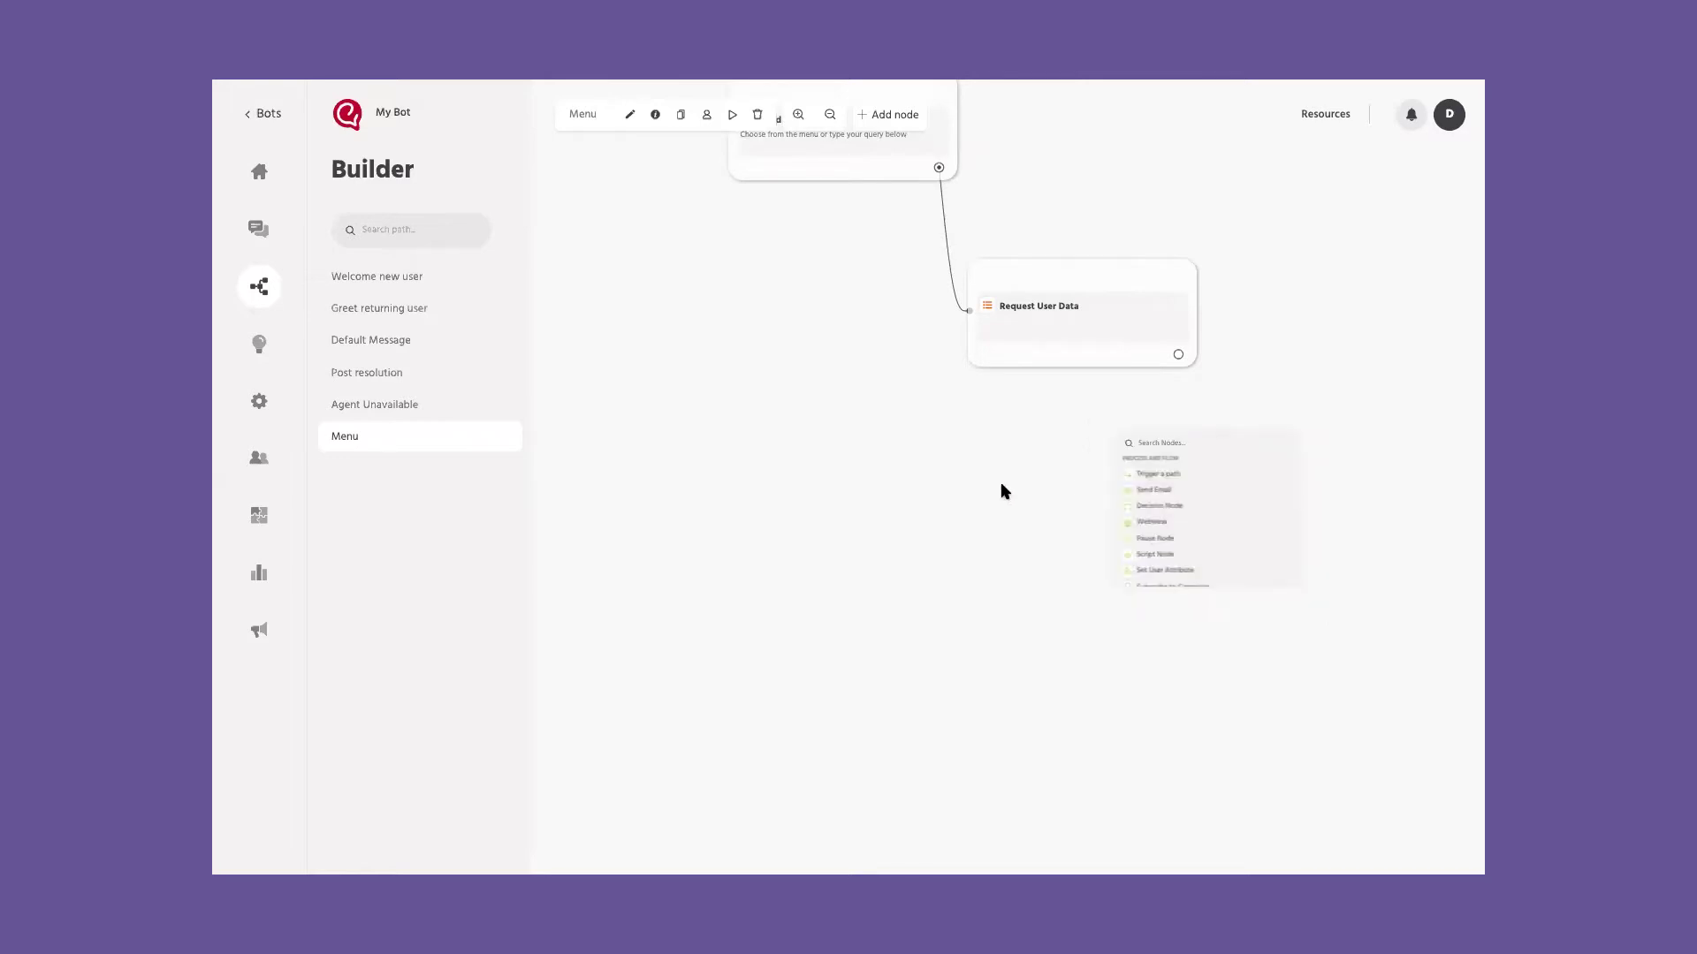
{"action": "left_click", "coordinate": [439, 280]}
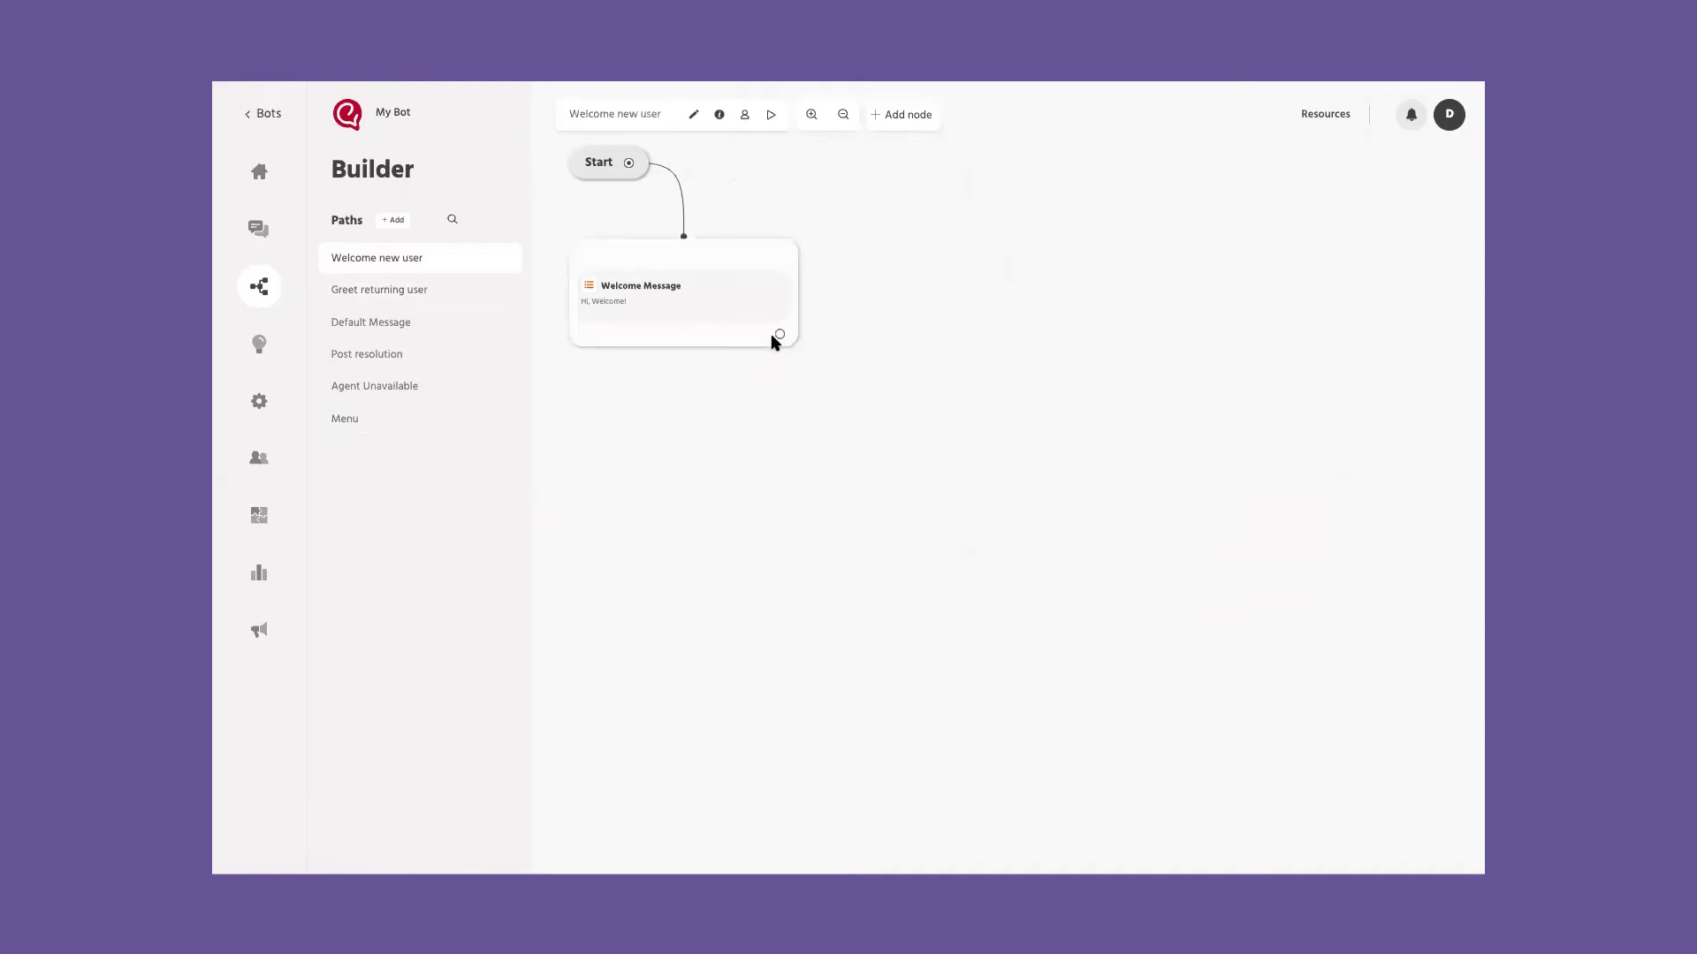
{"action": "left_click", "coordinate": [779, 334]}
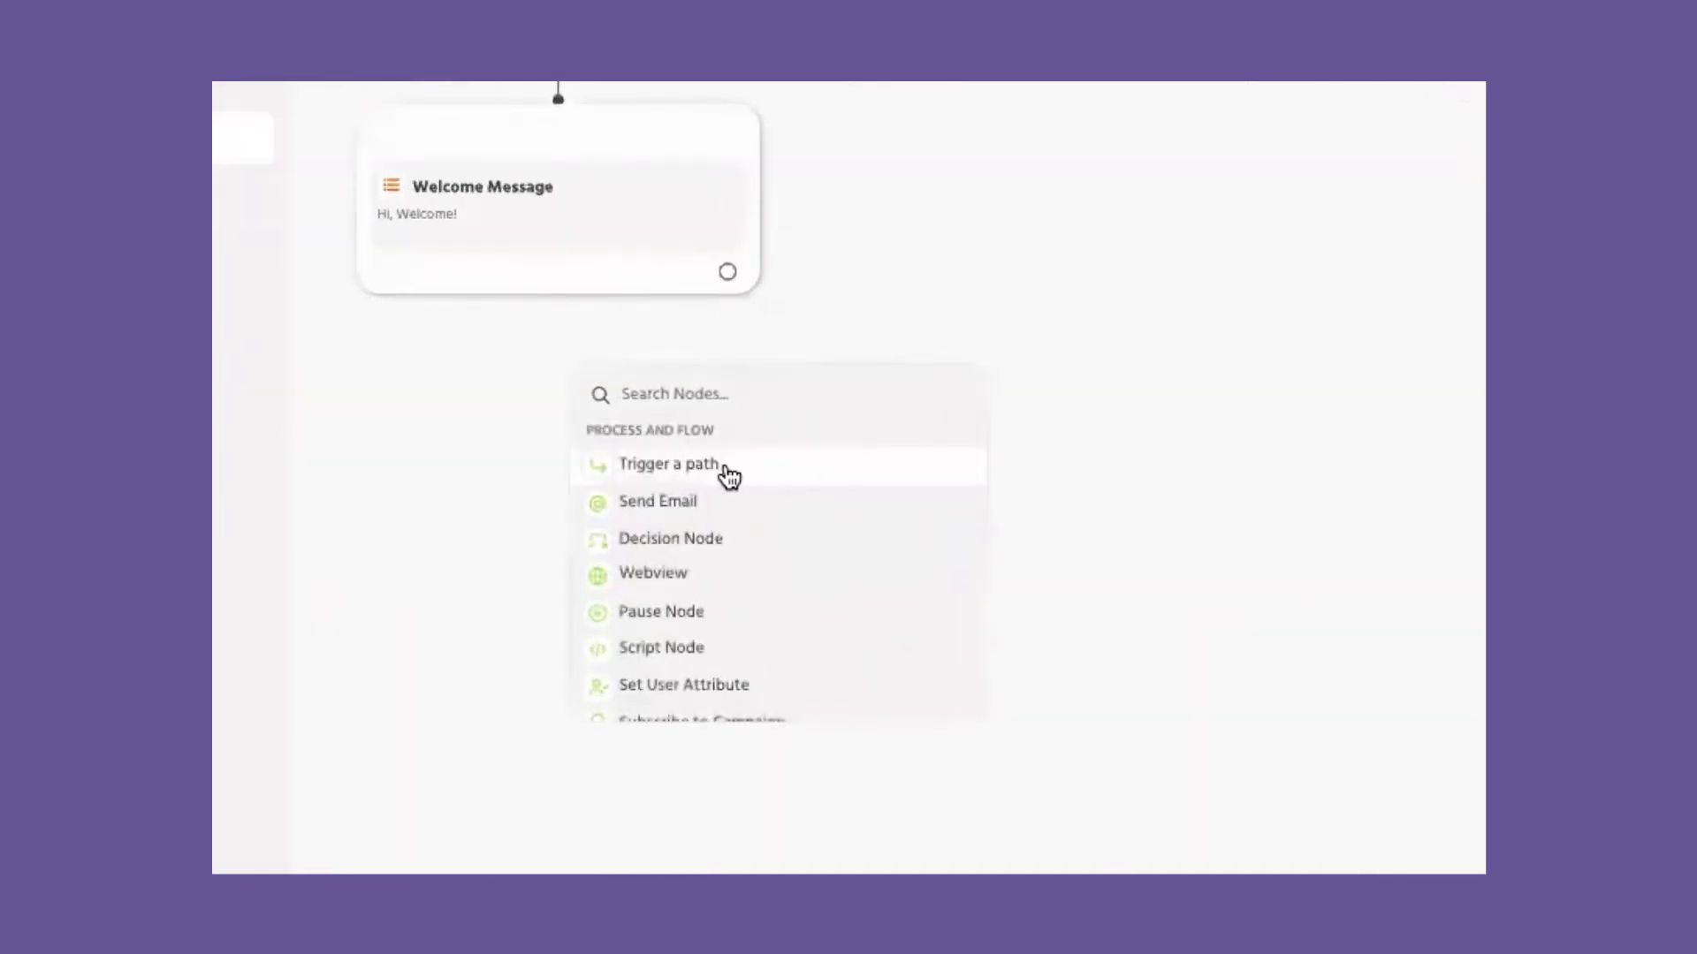
{"action": "left_click", "coordinate": [722, 463]}
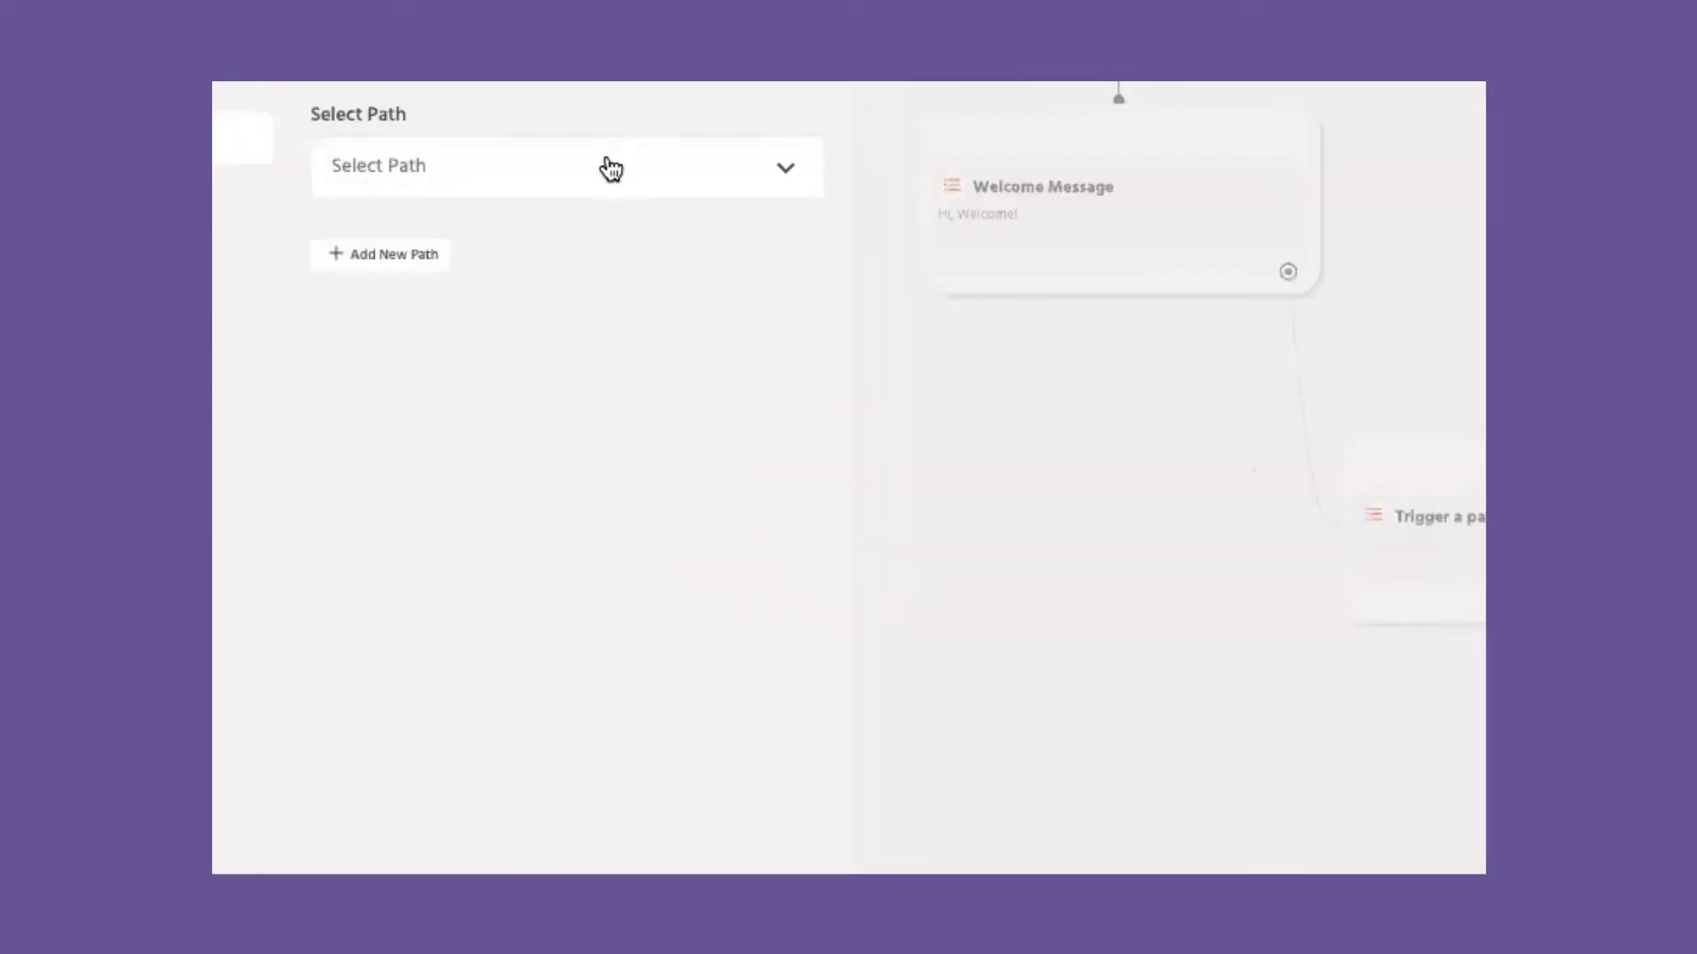
{"action": "left_click", "coordinate": [606, 167]}
{"action": "left_click", "coordinate": [447, 508]}
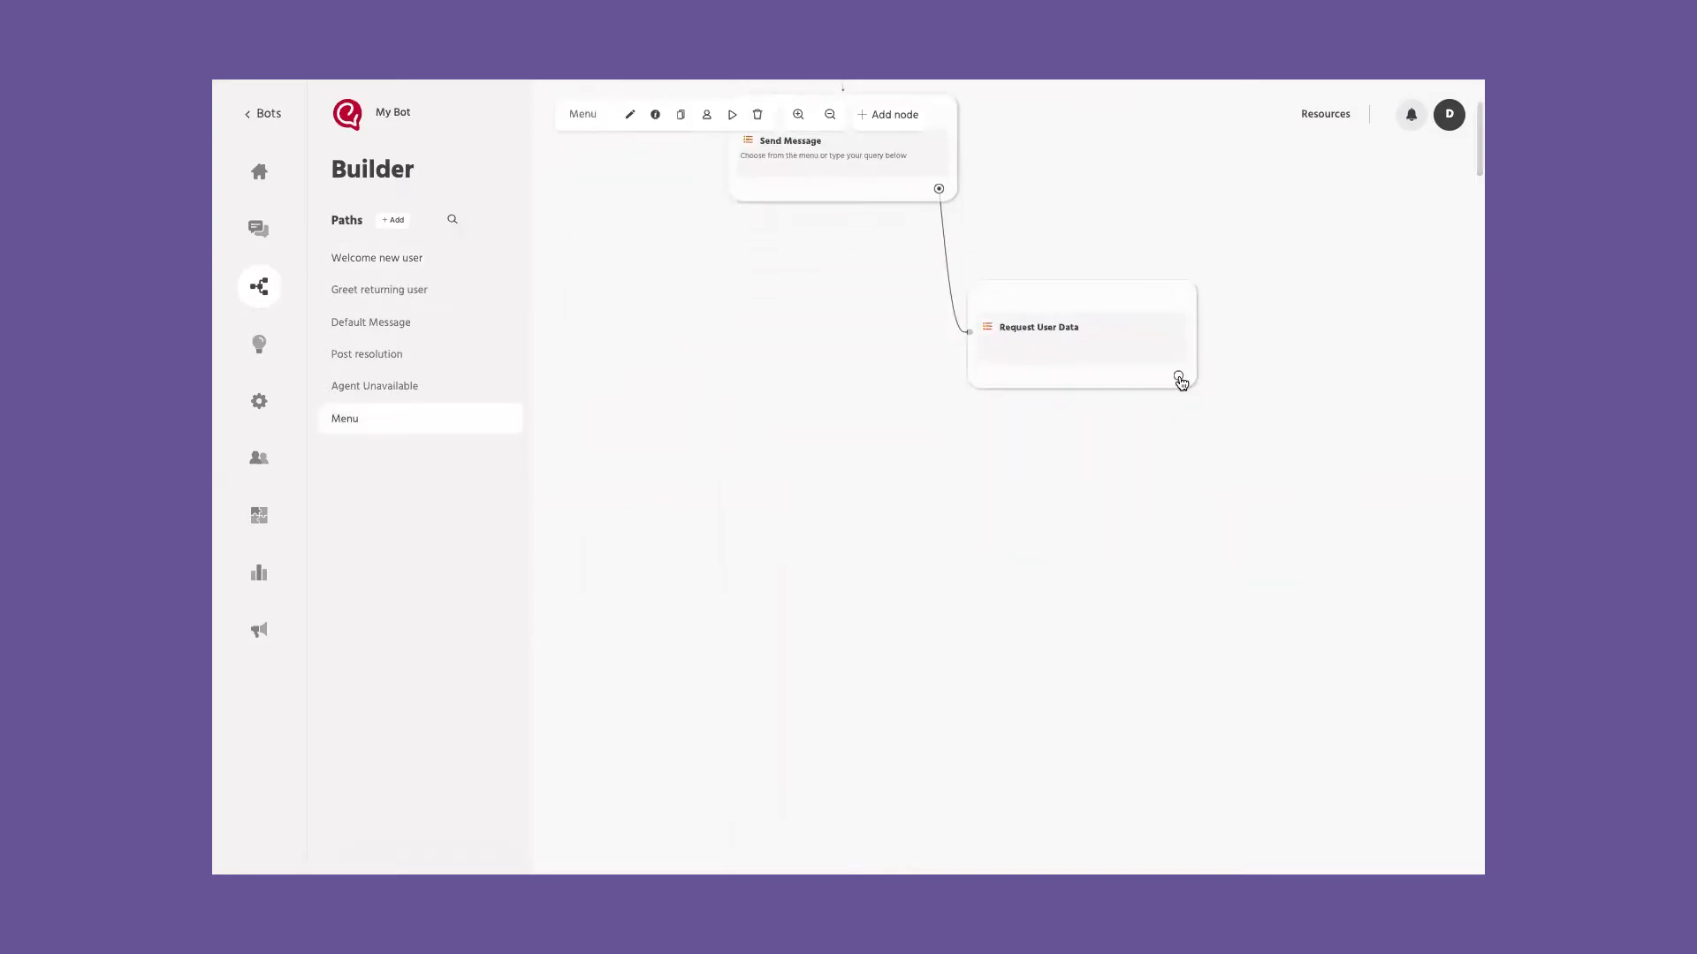
{"action": "left_click", "coordinate": [1180, 377]}
Step: Scroll the node list down to Integrations and open a JSON API node
{"action": "scroll", "coordinate": [1163, 530], "scroll_direction": "down", "scroll_amount": 3}
{"action": "scroll", "coordinate": [1162, 555], "scroll_direction": "down", "scroll_amount": 2}
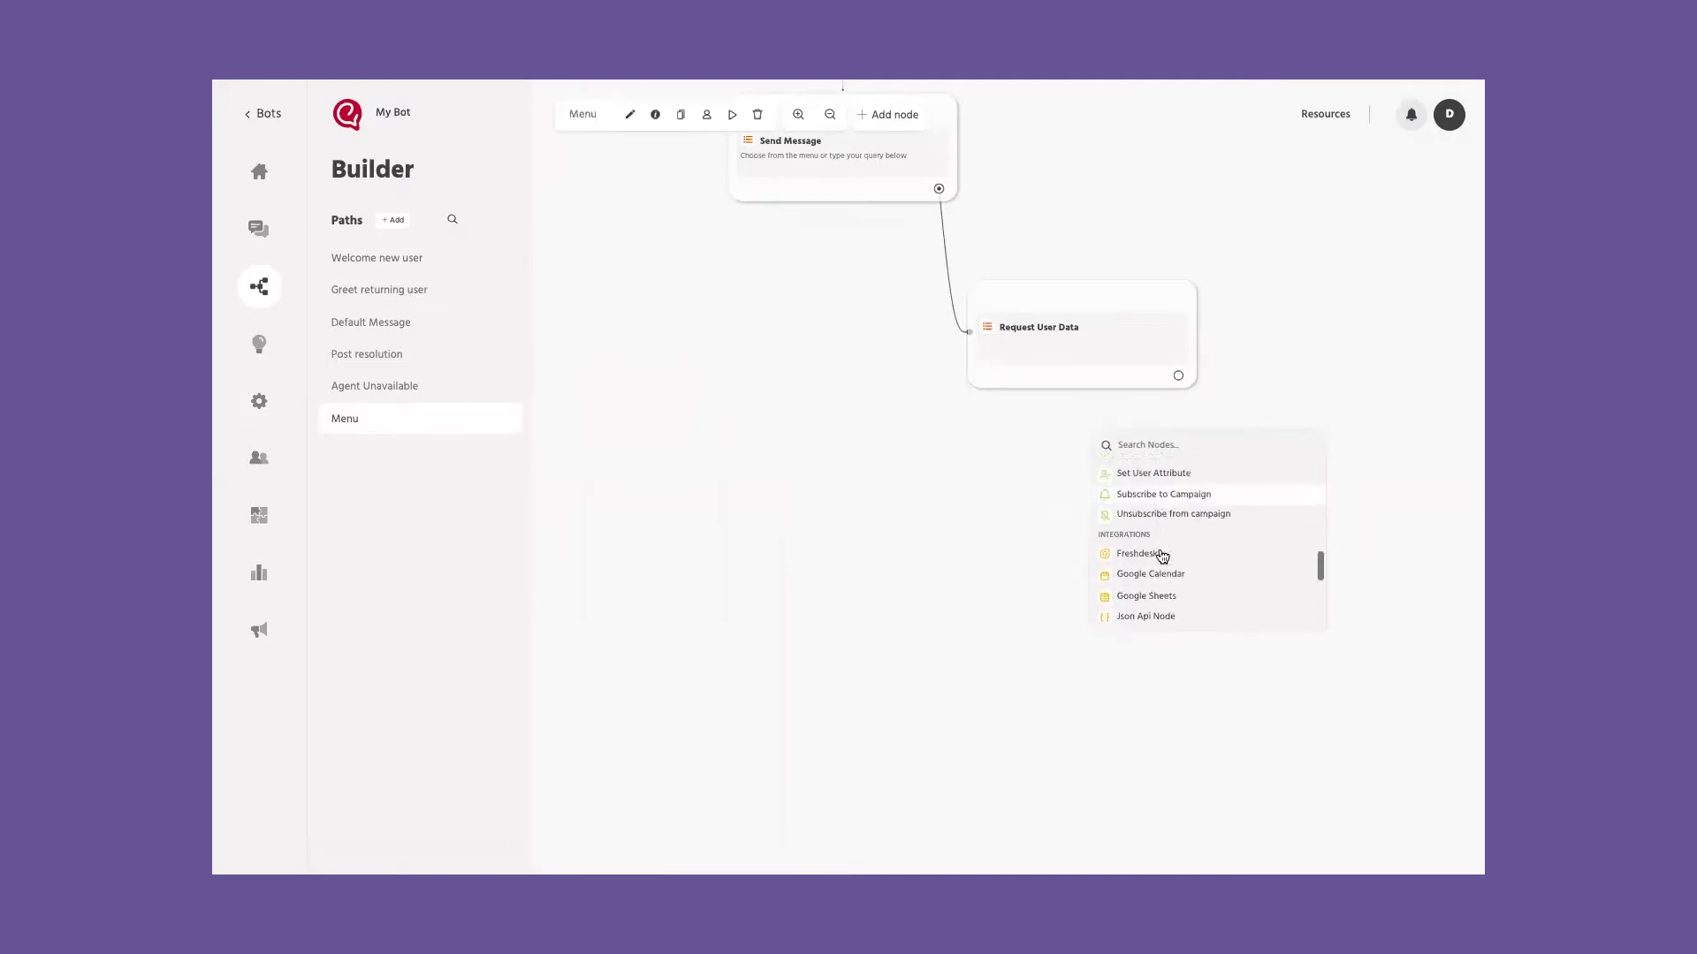
{"action": "scroll", "coordinate": [1163, 555], "scroll_direction": "down", "scroll_amount": 1}
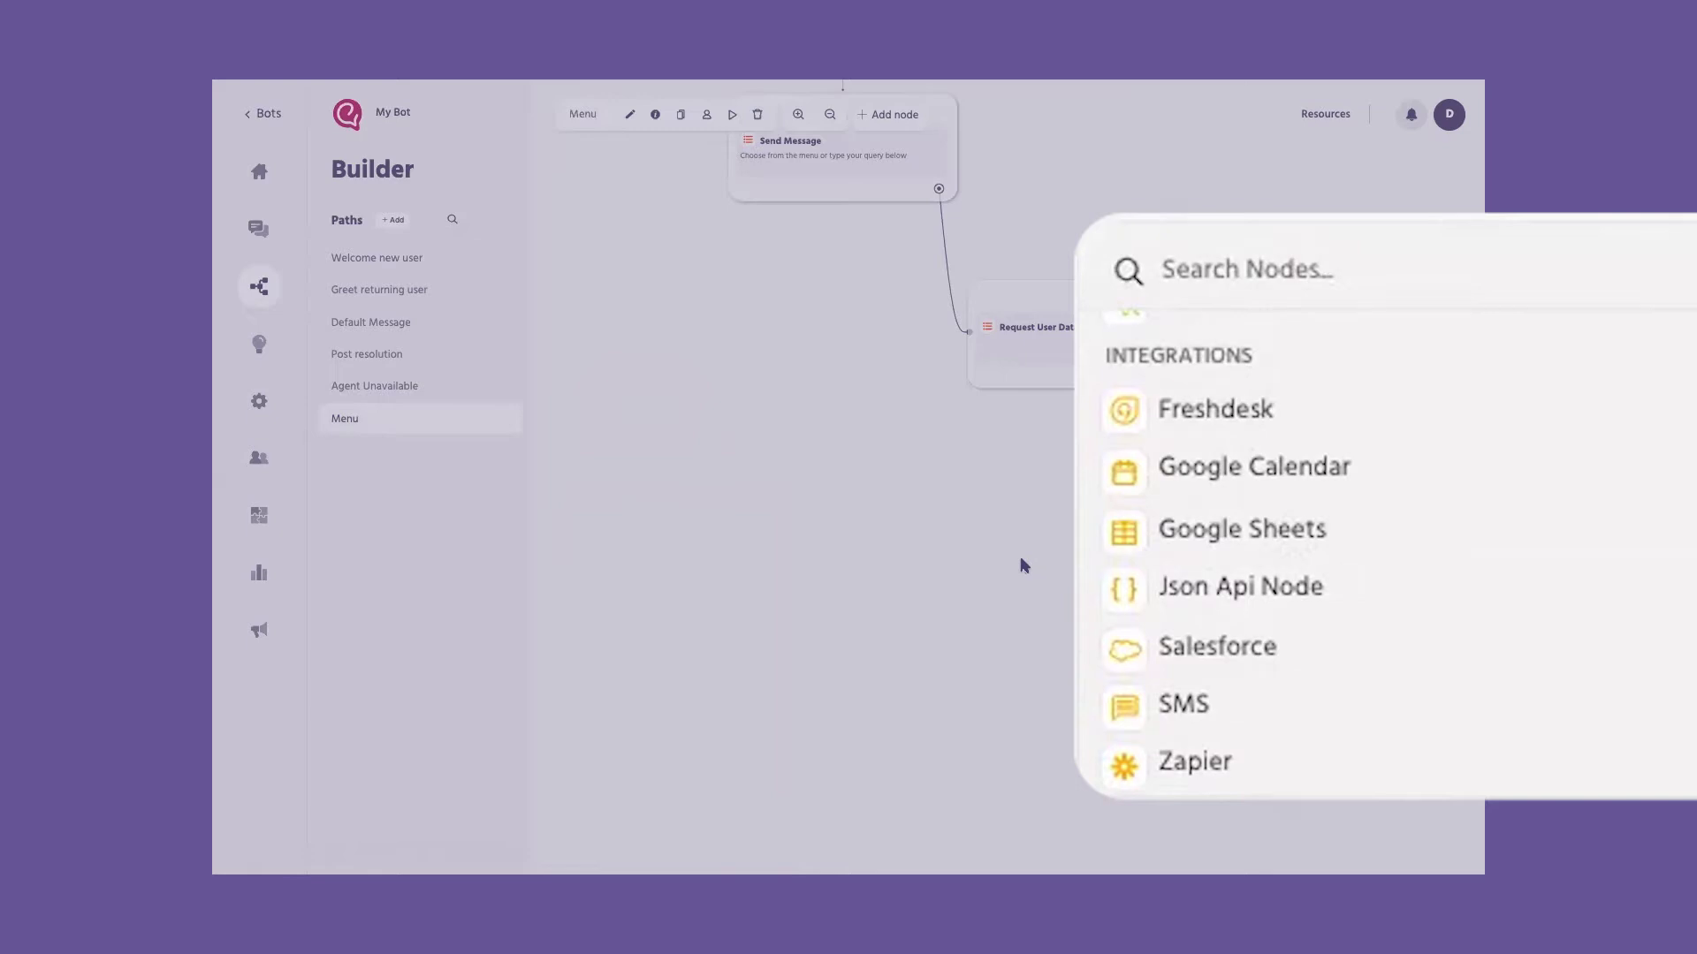
{"action": "scroll", "coordinate": [1250, 562], "scroll_direction": "down", "scroll_amount": 3}
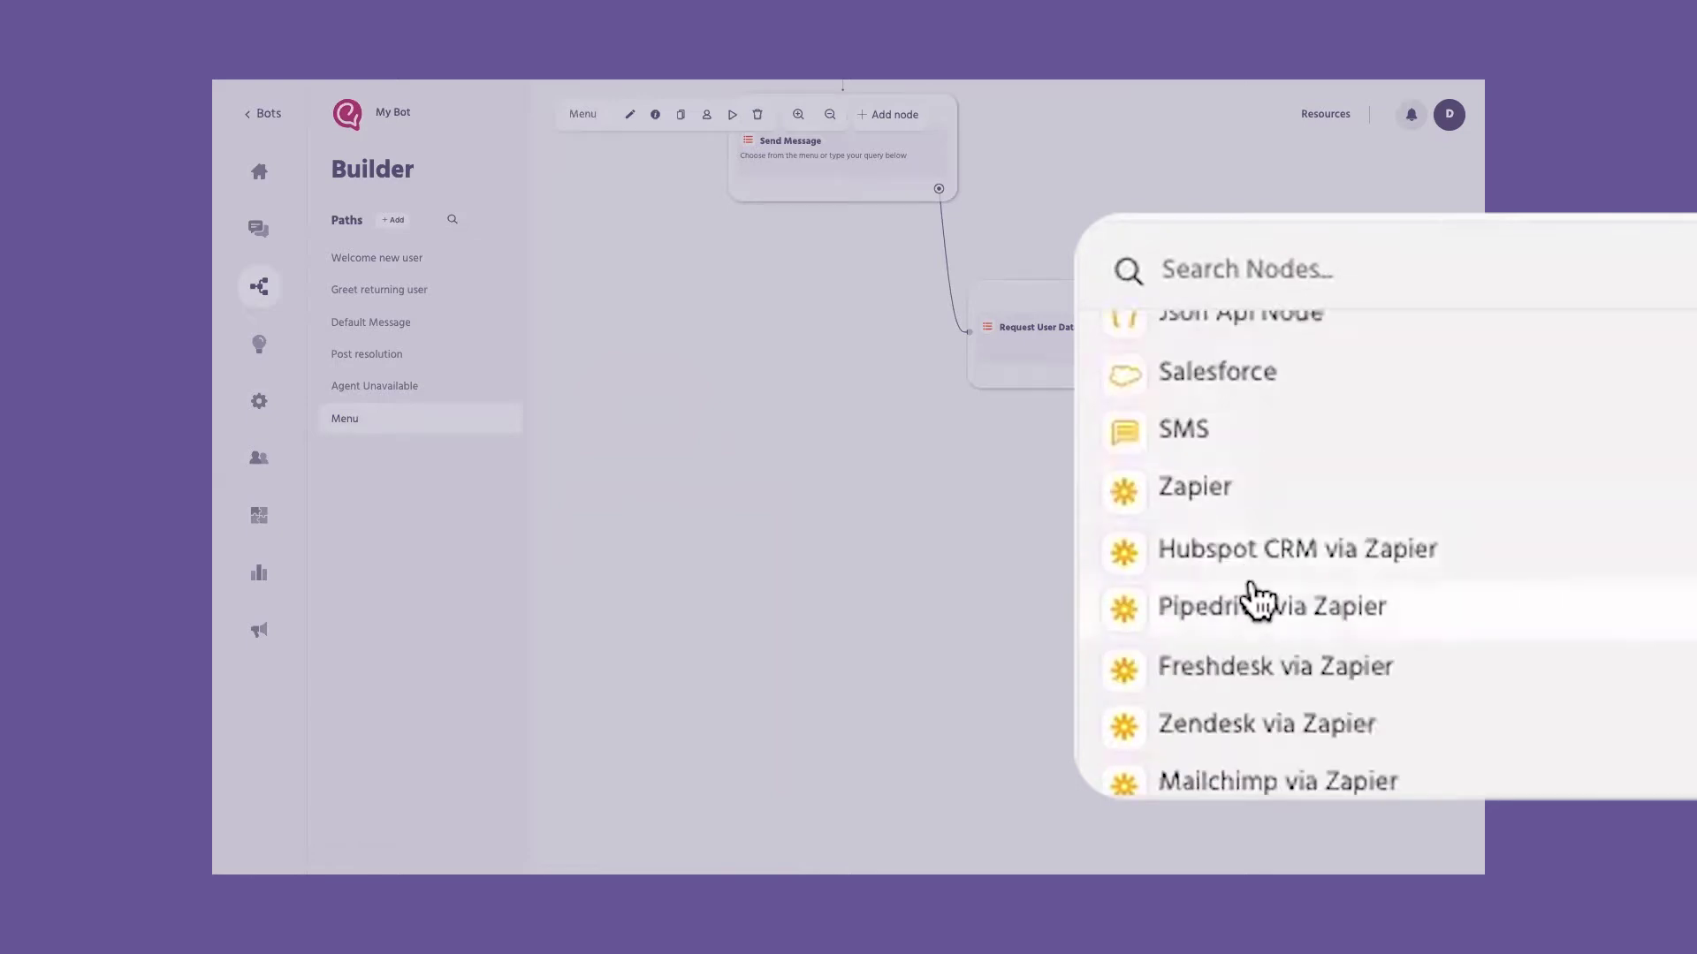
{"action": "scroll", "coordinate": [1299, 506], "scroll_direction": "up", "scroll_amount": 2}
{"action": "scroll", "coordinate": [1139, 555], "scroll_direction": "down", "scroll_amount": 2}
{"action": "scroll", "coordinate": [1138, 555], "scroll_direction": "up", "scroll_amount": 3}
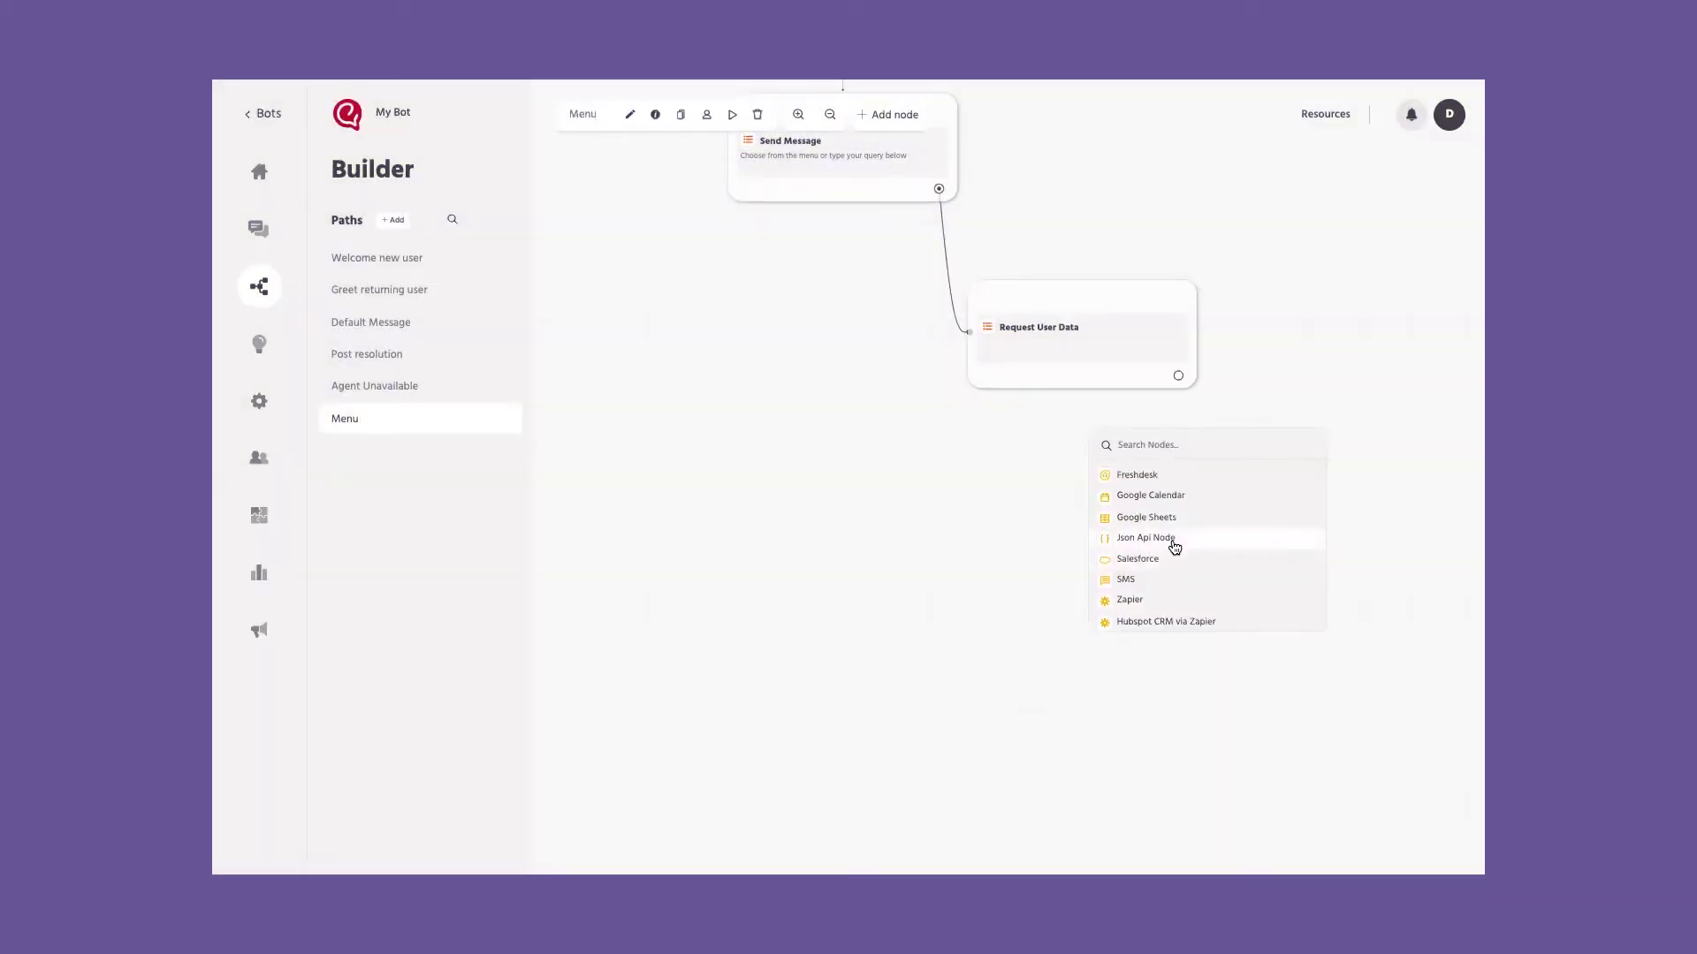
{"action": "left_click", "coordinate": [1145, 539]}
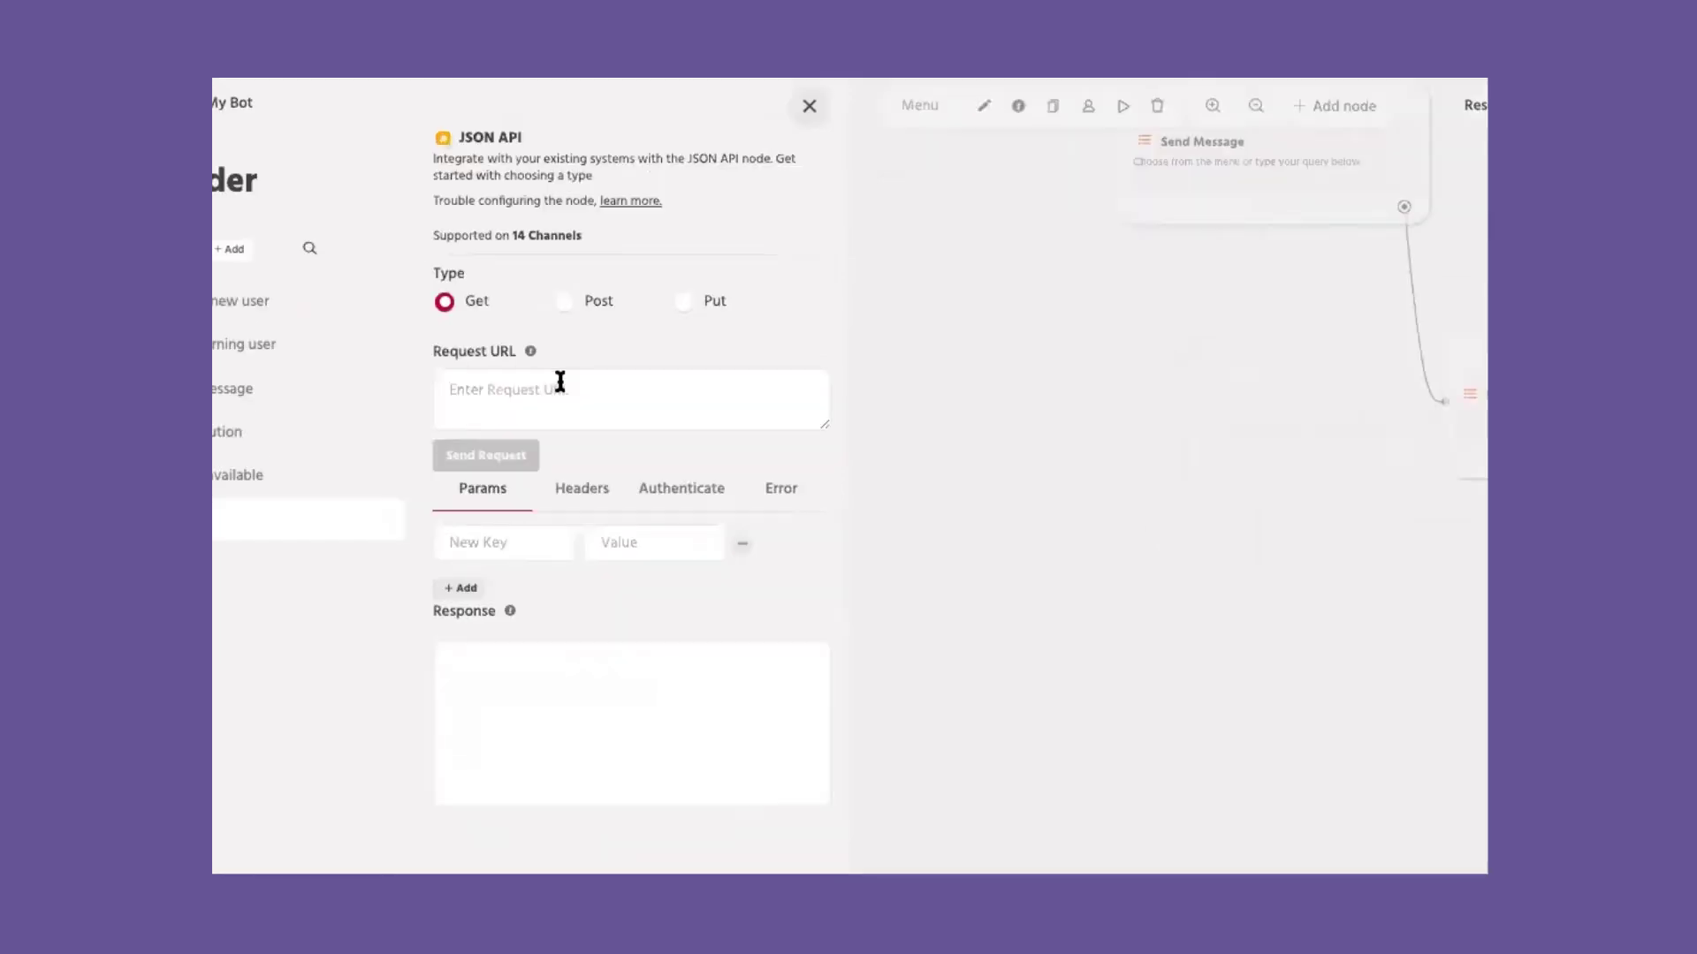
Step: Inspect the Request URL and Get, Post and Put types, then close the JSON API panel unsaved
{"action": "left_click", "coordinate": [560, 382]}
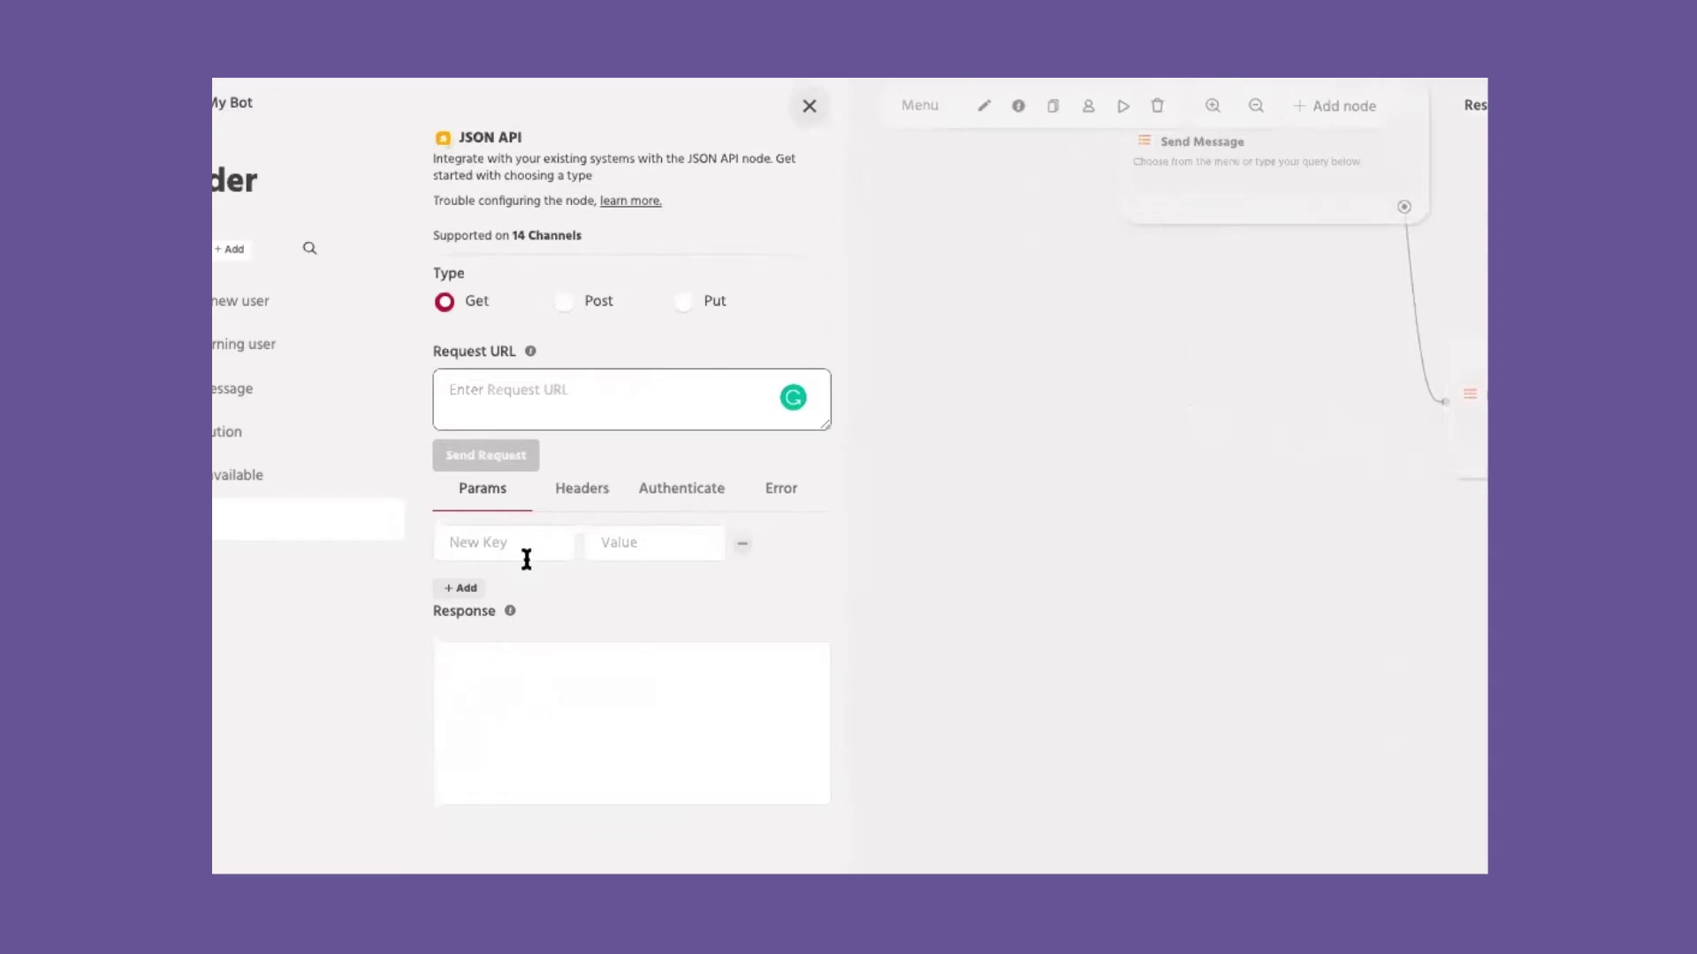
{"action": "left_click", "coordinate": [565, 302]}
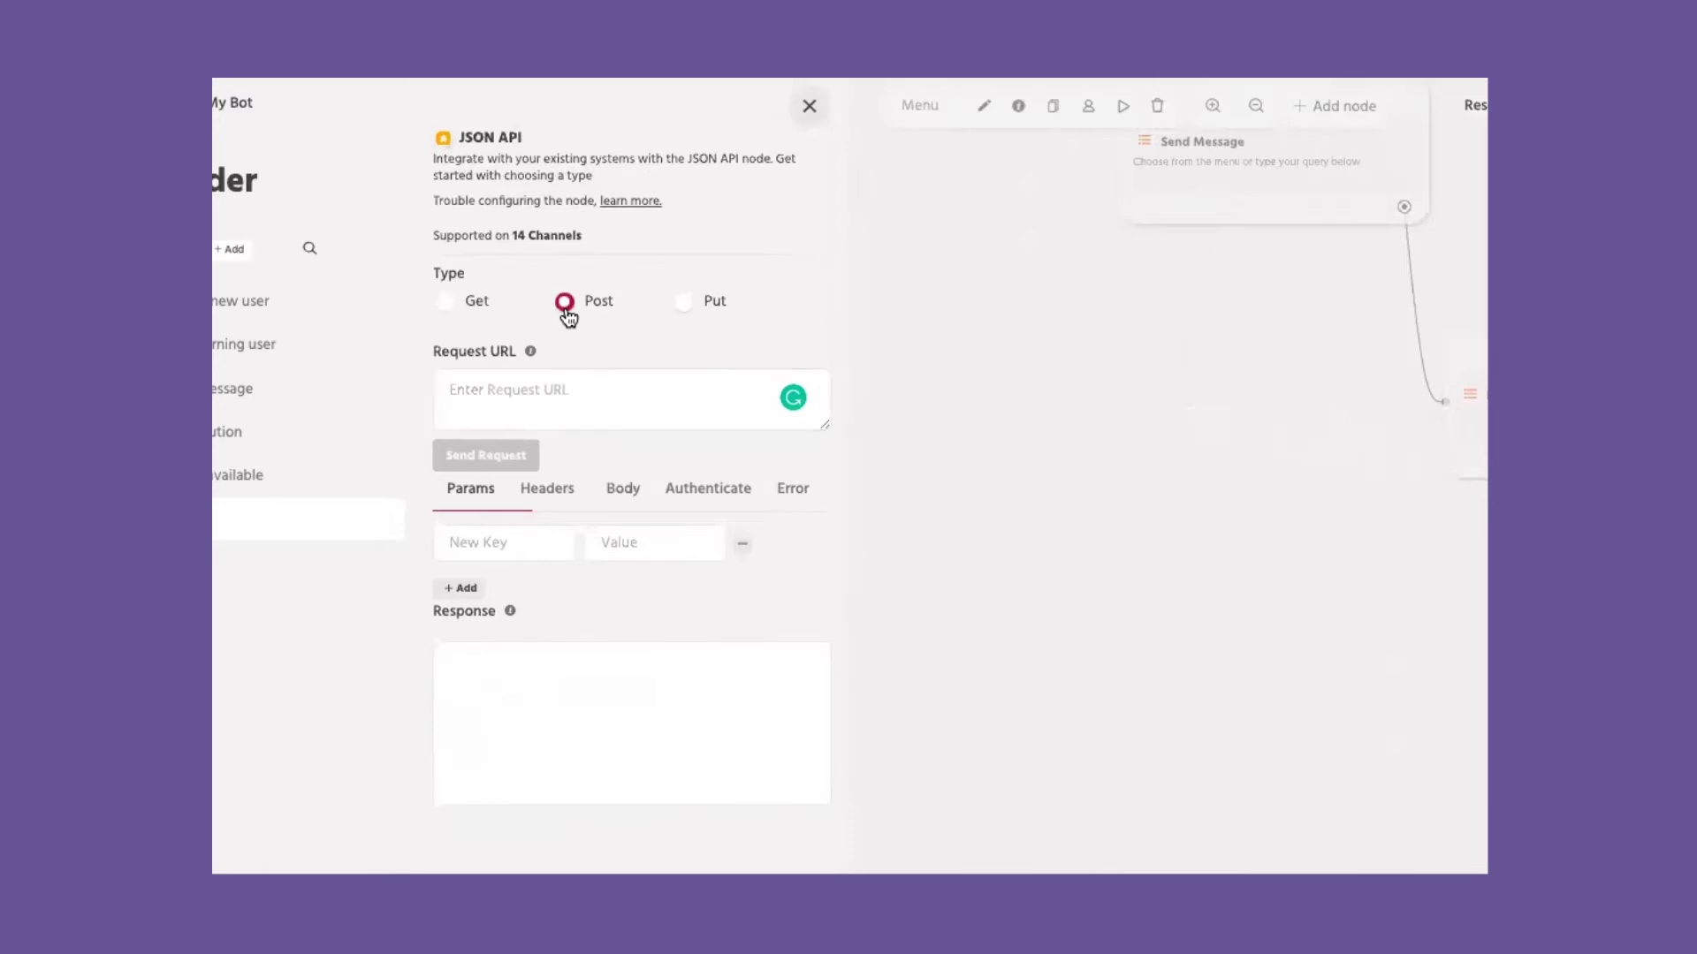
{"action": "left_click", "coordinate": [685, 302]}
{"action": "left_click", "coordinate": [807, 106]}
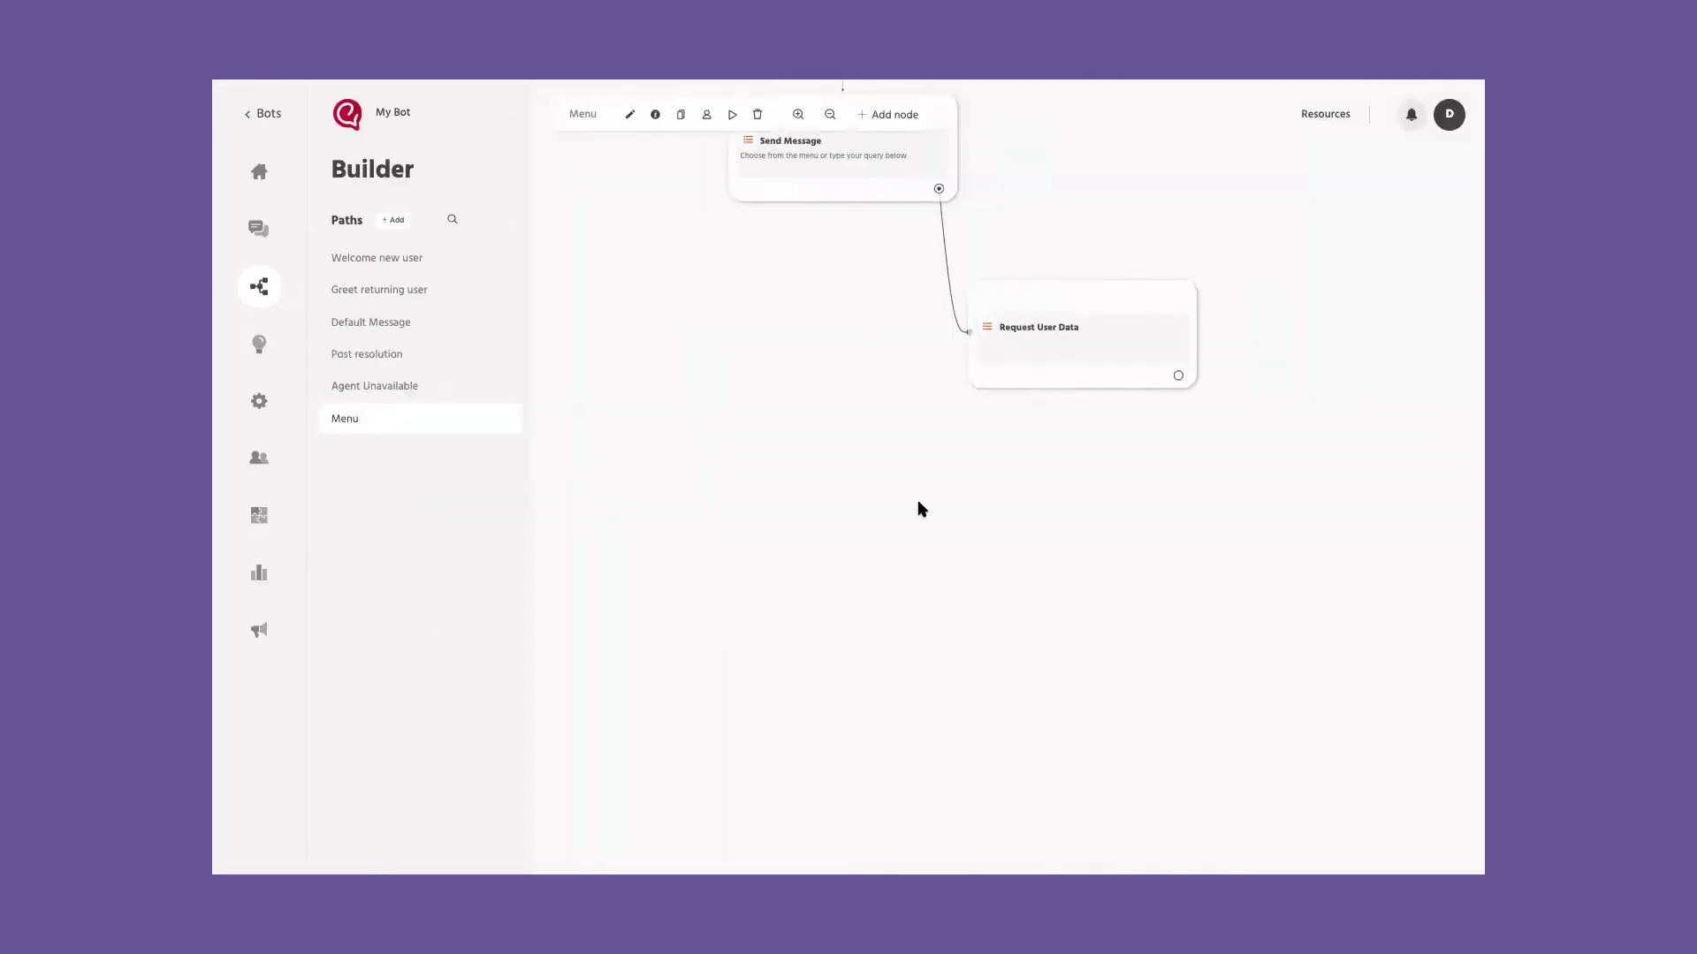
Step: Go to the bot's Overview and open its Train section to view the empty FAQs page
{"action": "left_click", "coordinate": [259, 172]}
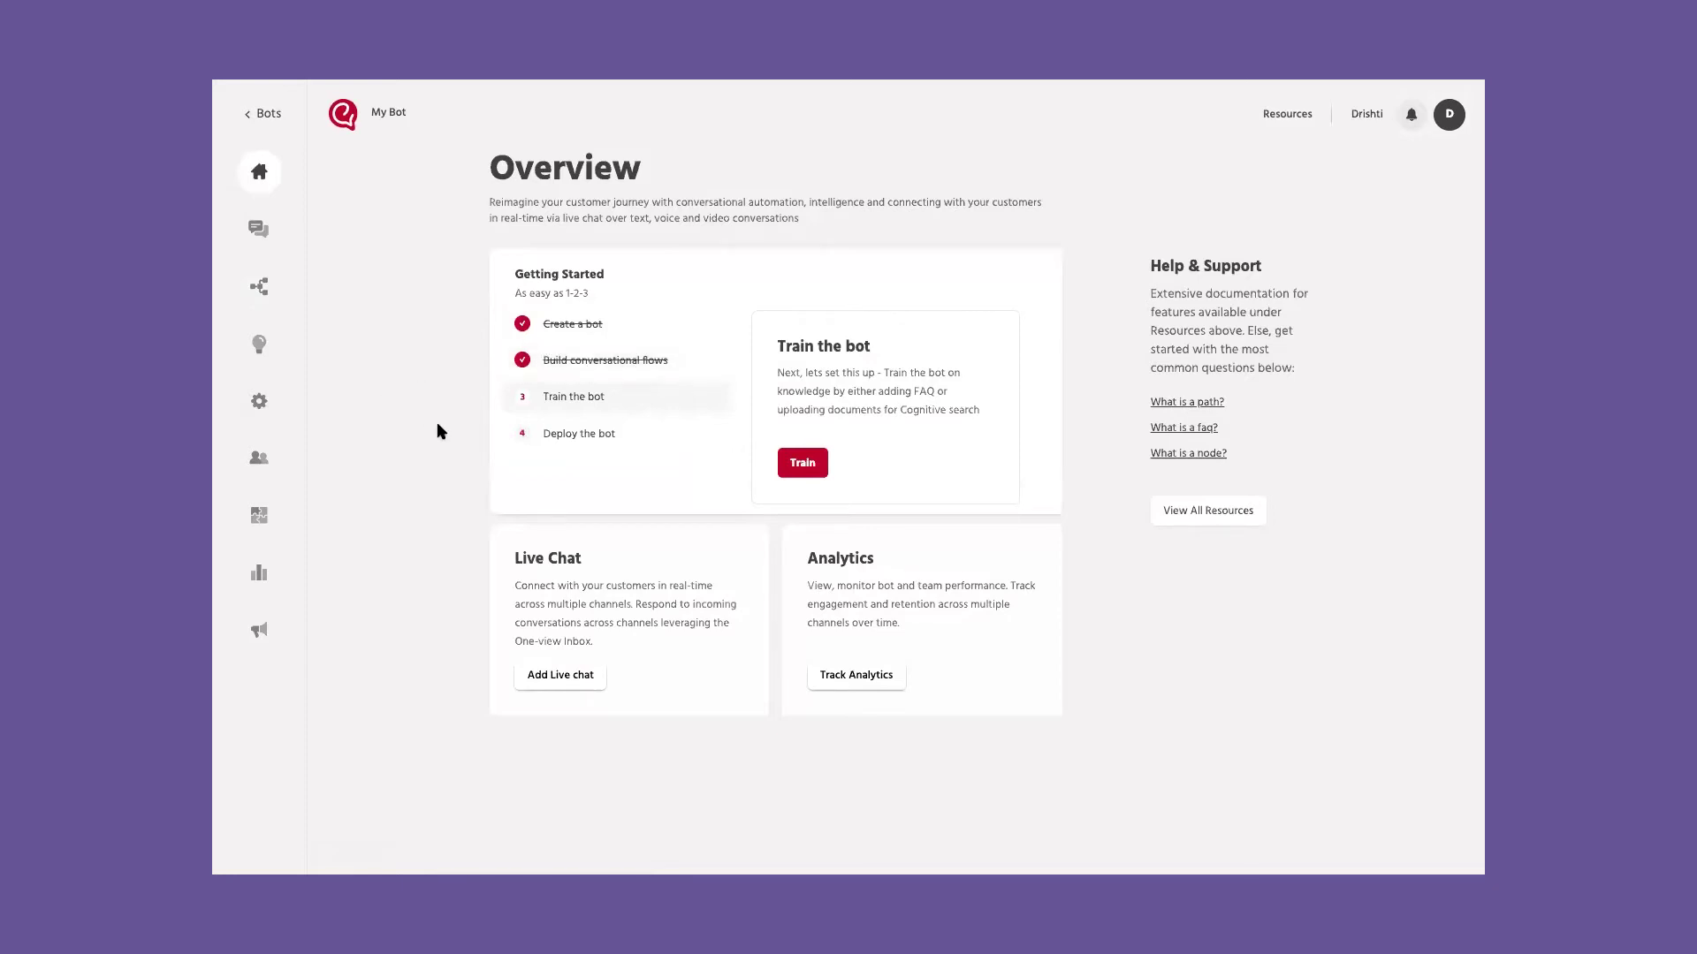
{"action": "left_click", "coordinate": [811, 467]}
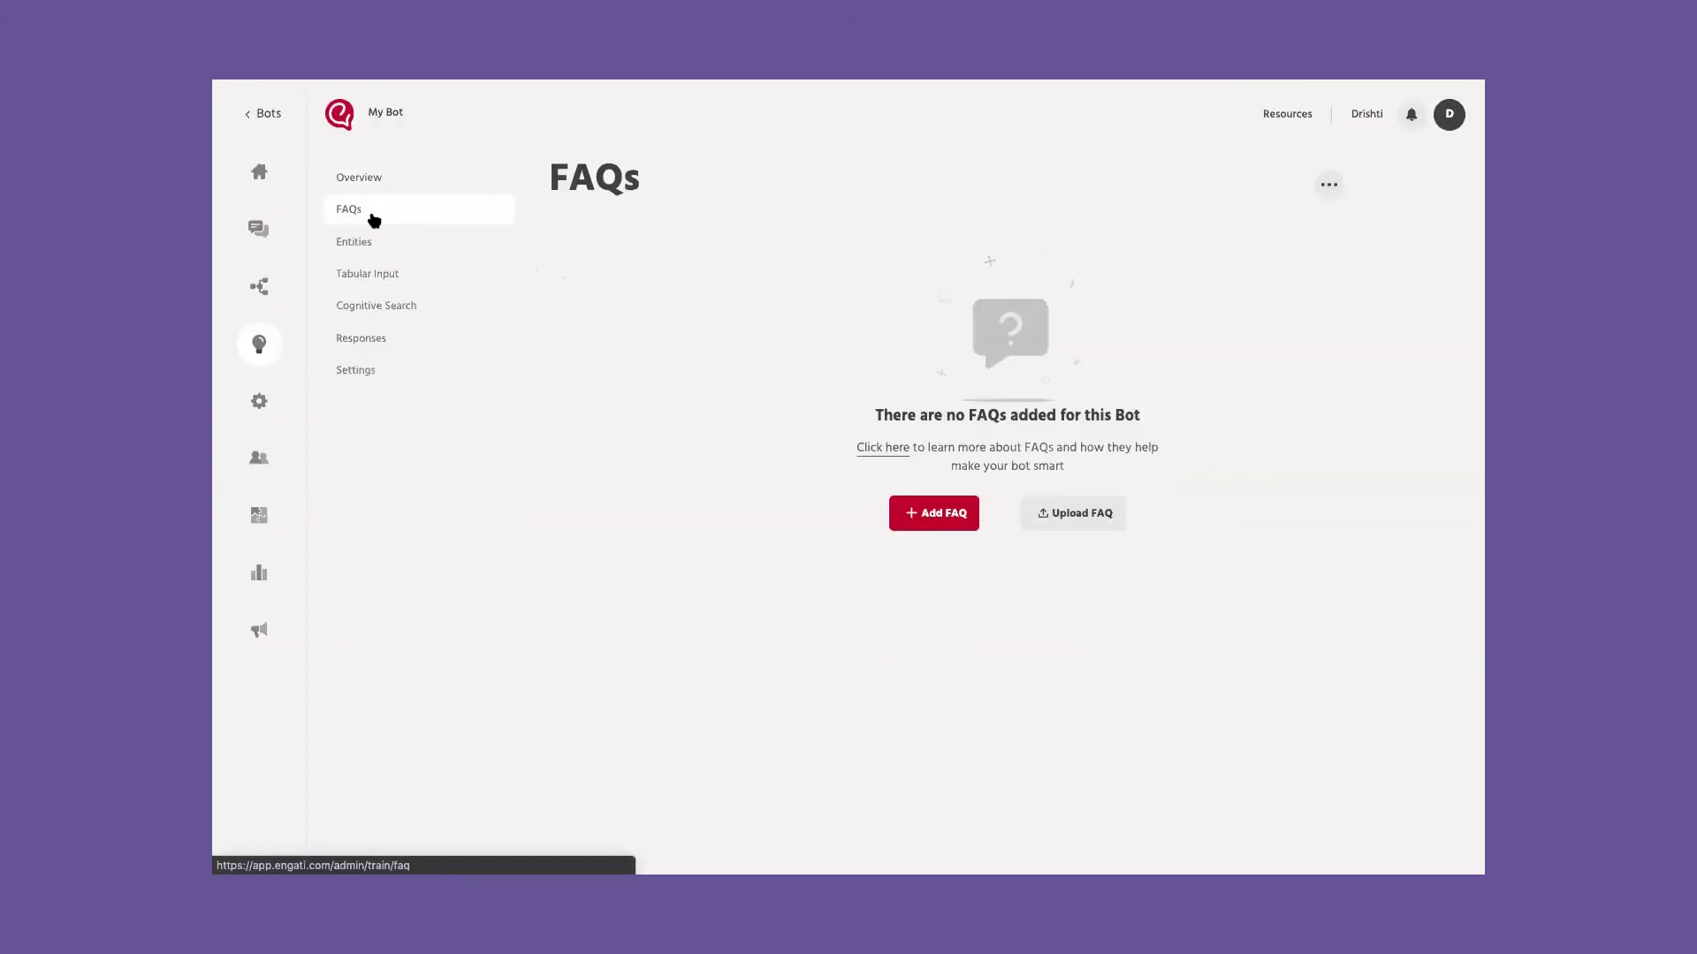
Step: Start a new FAQ with the question 'I want to know more about your business'
{"action": "left_click", "coordinate": [941, 521]}
{"action": "scroll", "coordinate": [841, 439], "scroll_direction": "down", "scroll_amount": 1}
{"action": "scroll", "coordinate": [842, 441], "scroll_direction": "up", "scroll_amount": 1}
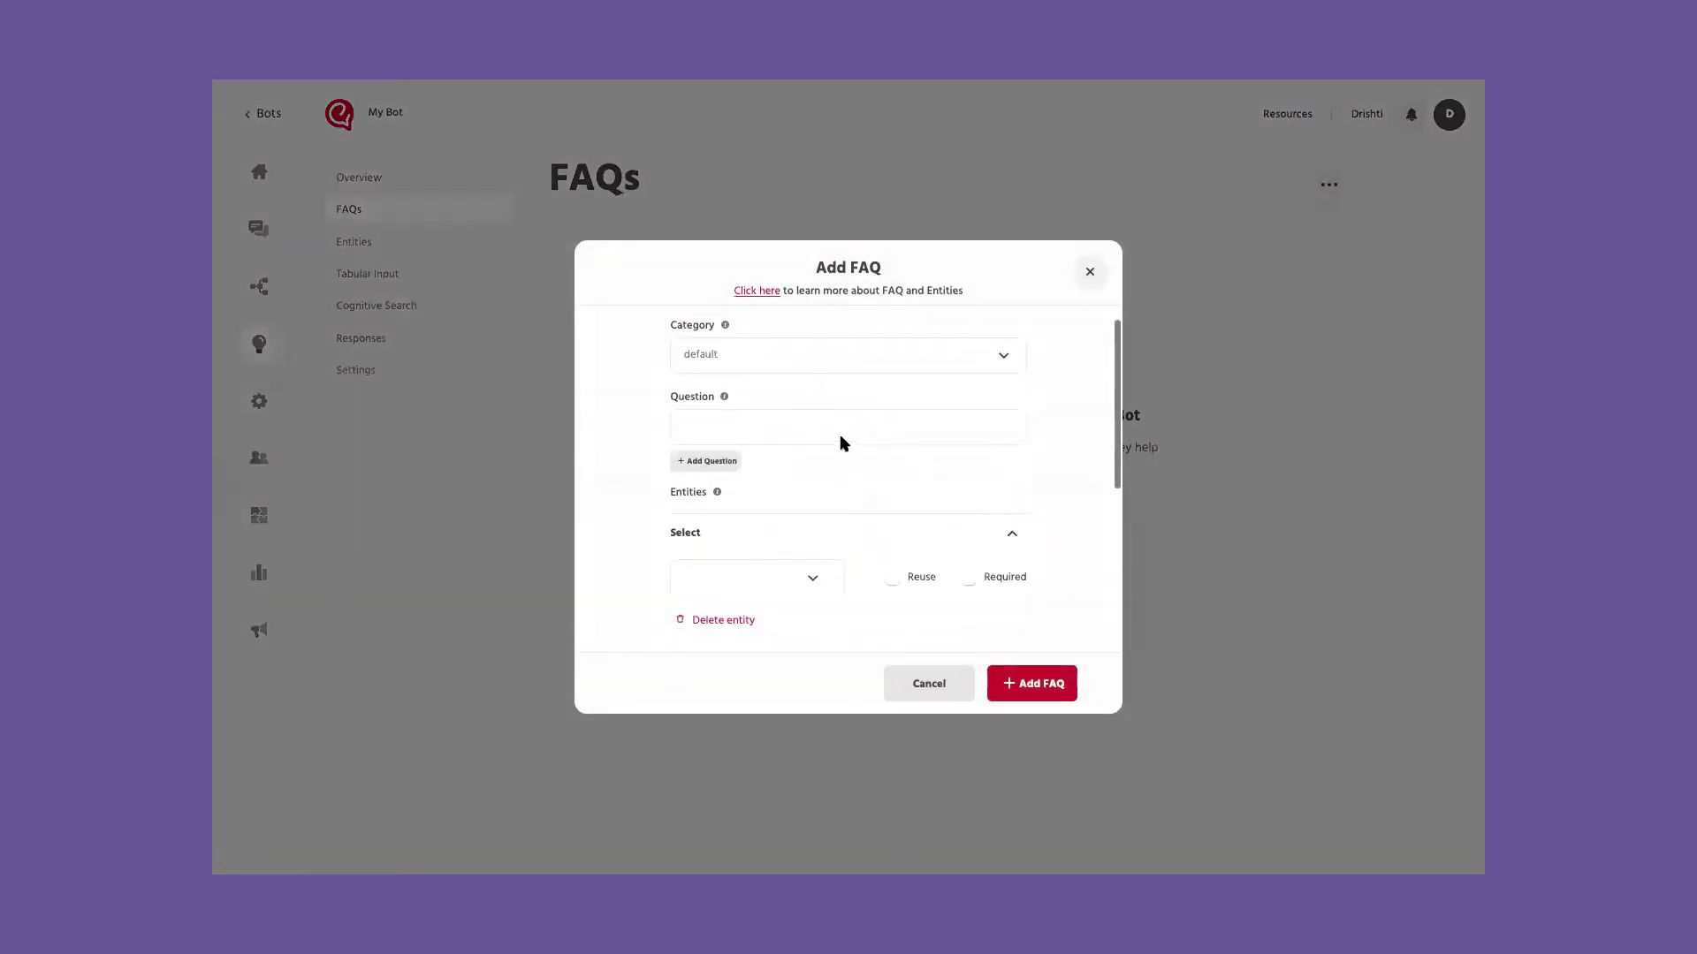
{"action": "left_click", "coordinate": [1085, 279]}
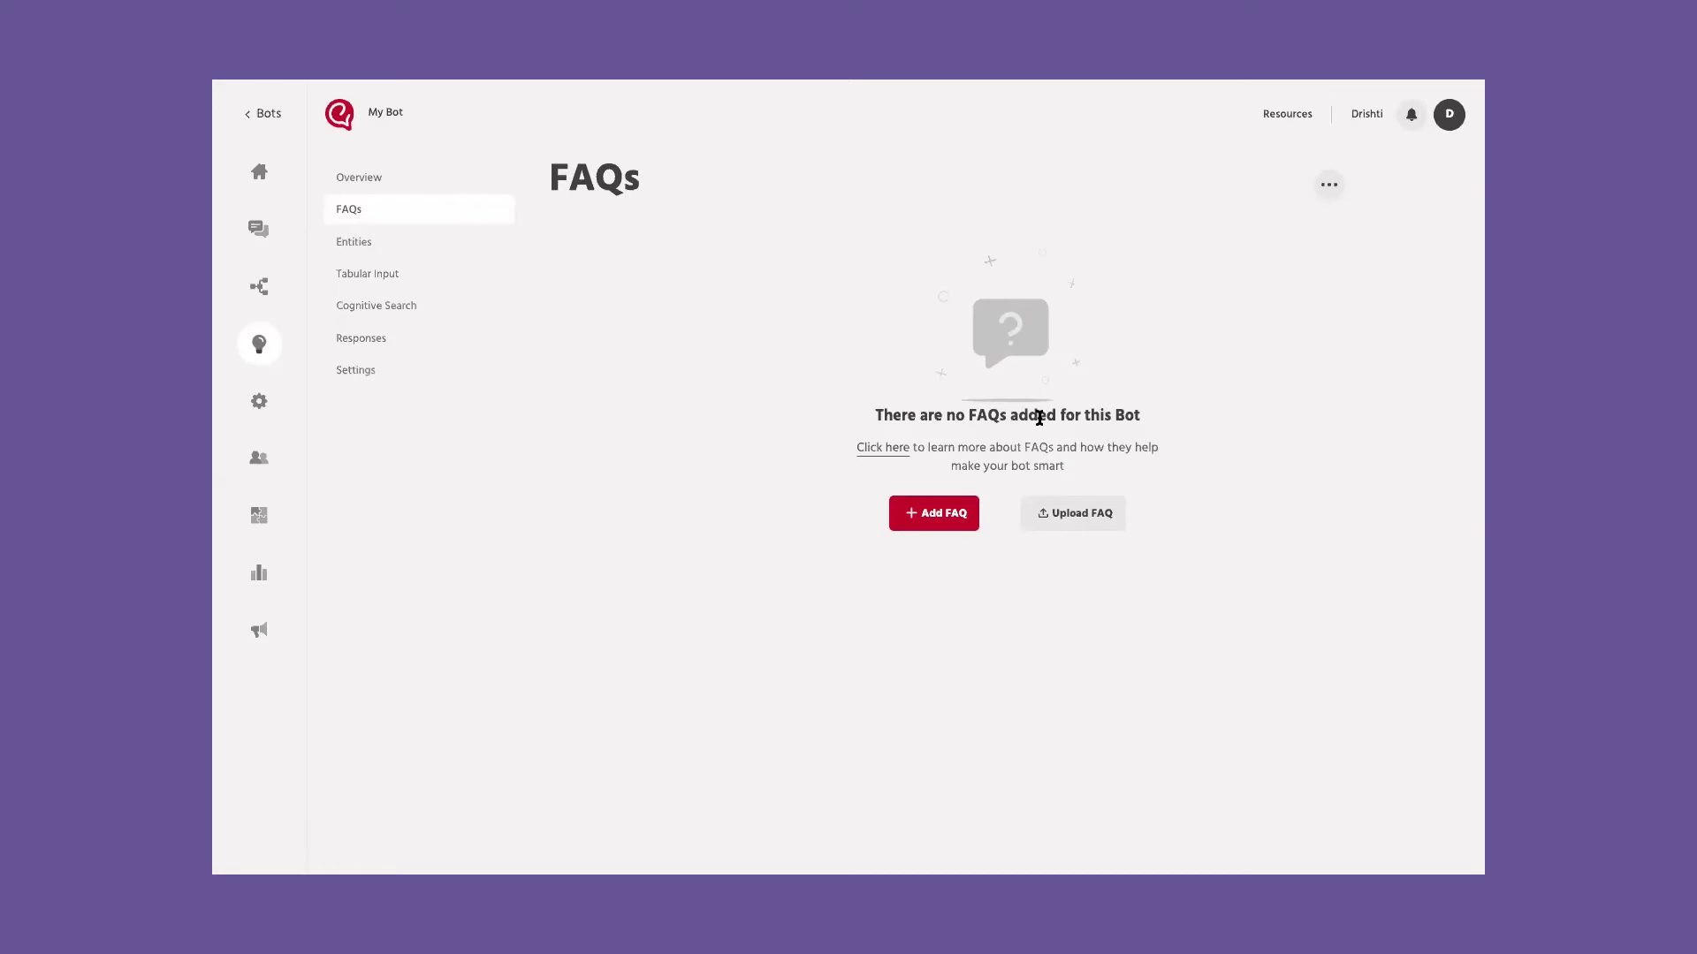
{"action": "left_click", "coordinate": [921, 517]}
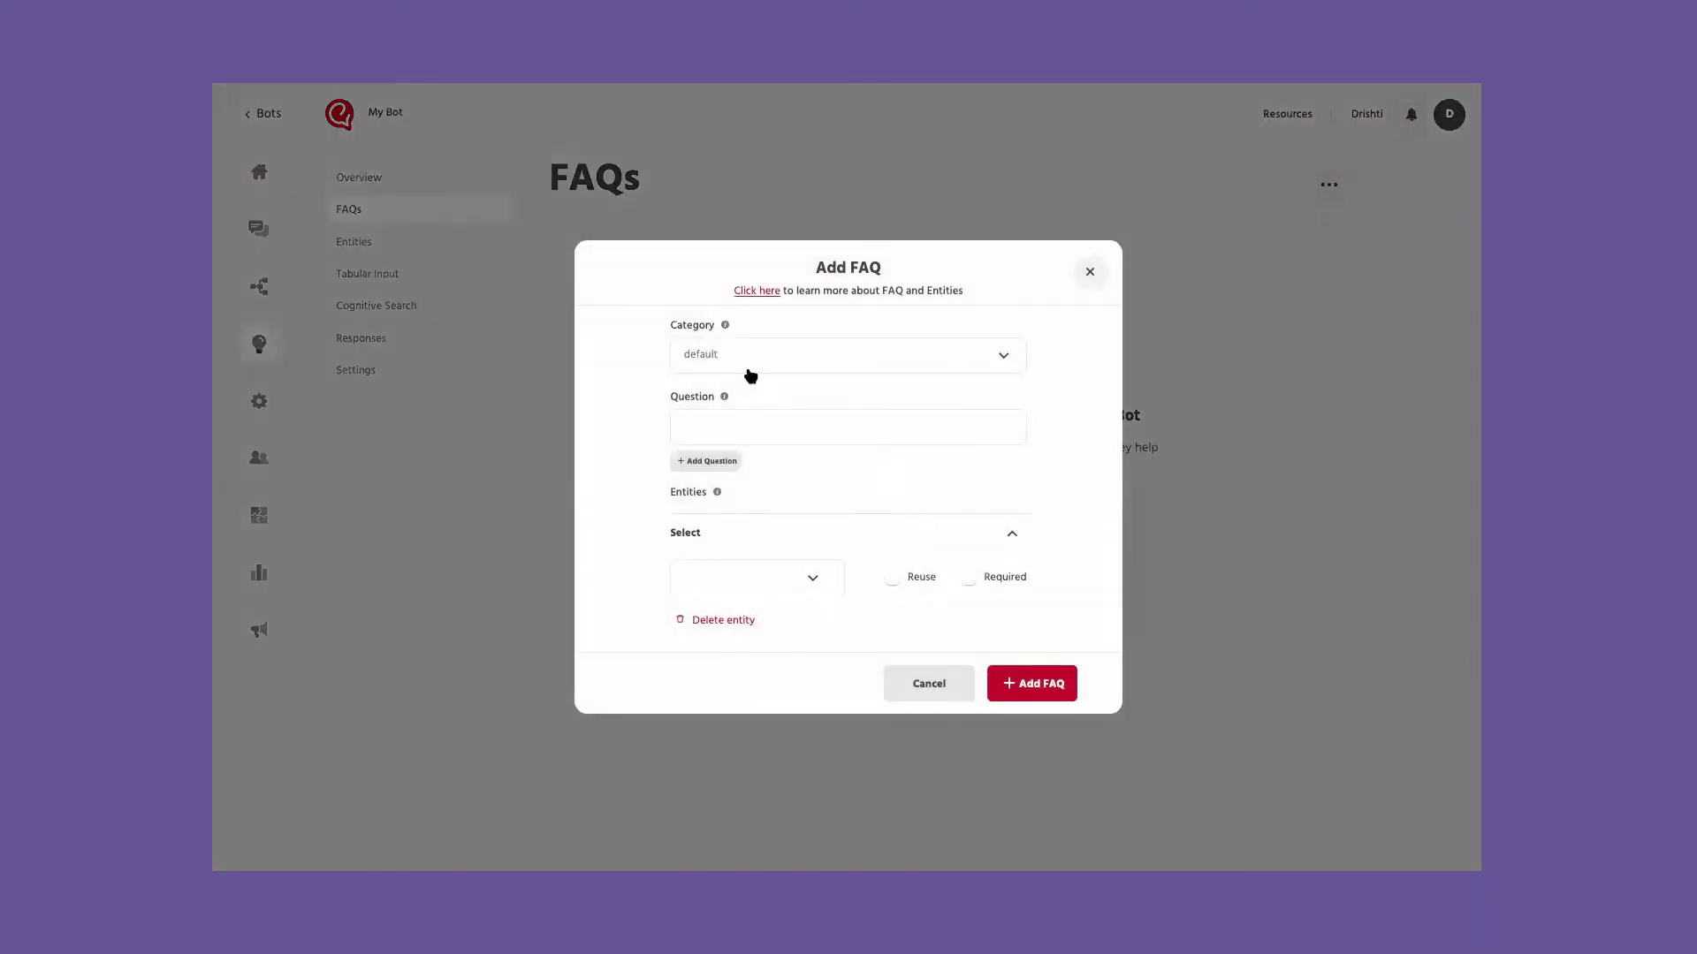
{"action": "left_click", "coordinate": [741, 421]}
{"action": "type", "text": "I want to know more about your business"}
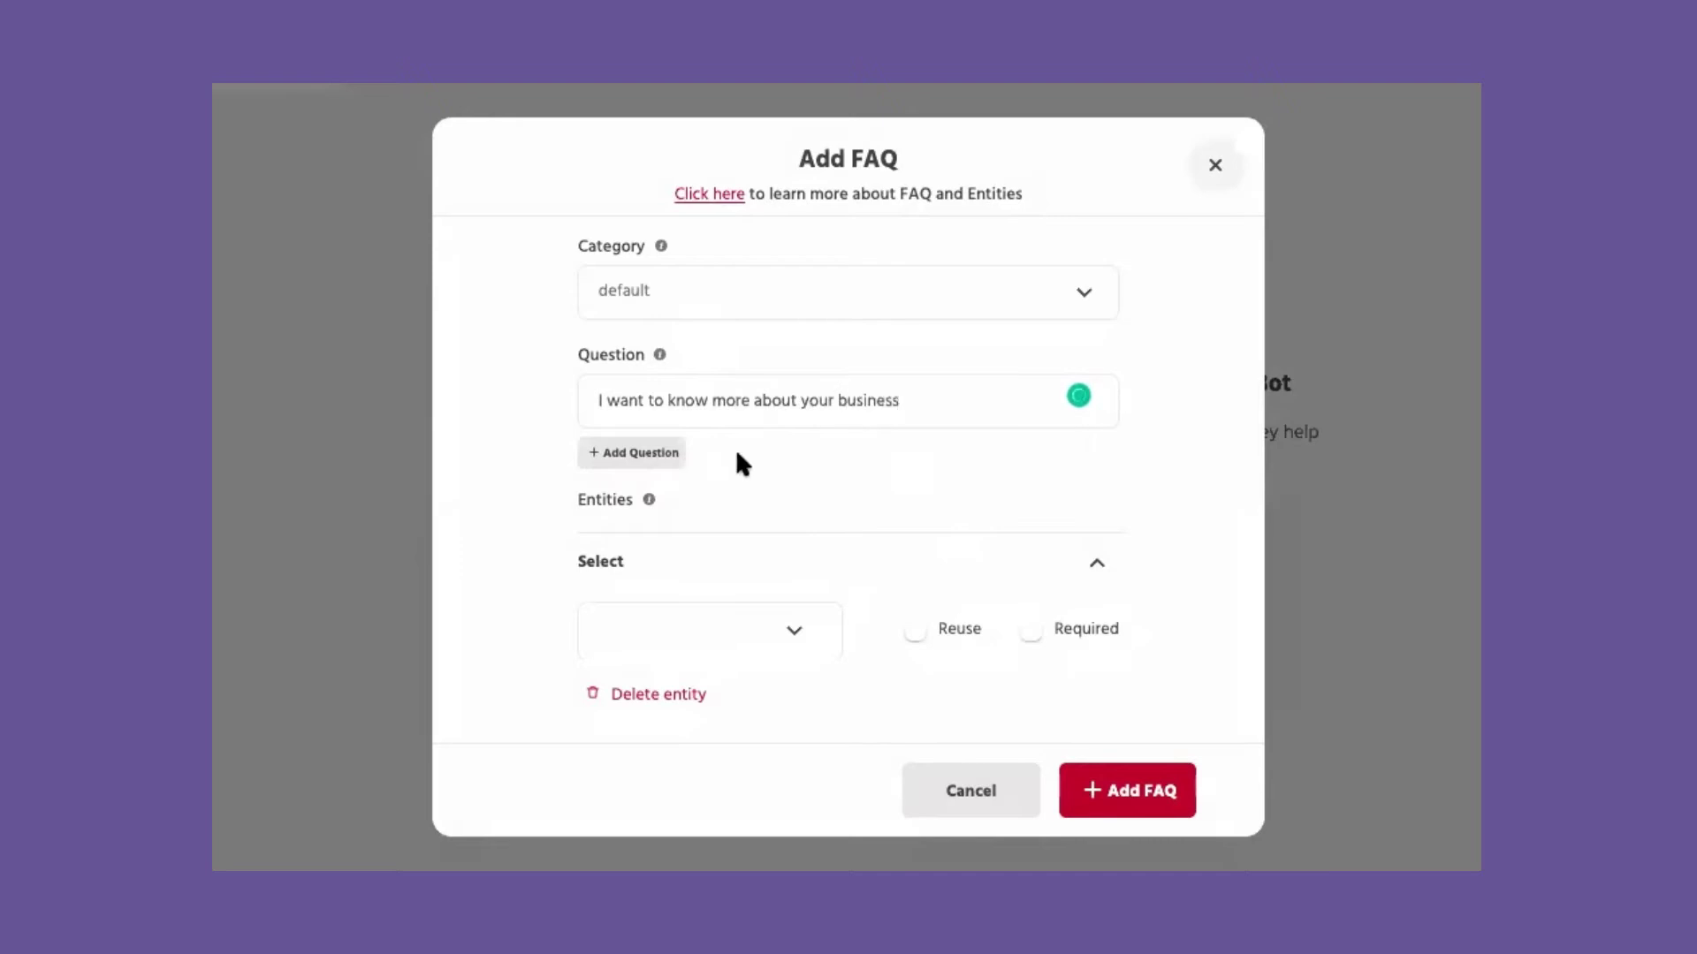
Step: Try setting the FAQ's response type to Path, triggering the Menu path
{"action": "scroll", "coordinate": [739, 455], "scroll_direction": "down", "scroll_amount": 3}
{"action": "scroll", "coordinate": [739, 460], "scroll_direction": "up", "scroll_amount": 2}
{"action": "scroll", "coordinate": [818, 348], "scroll_direction": "up", "scroll_amount": 1}
{"action": "scroll", "coordinate": [755, 474], "scroll_direction": "down", "scroll_amount": 4}
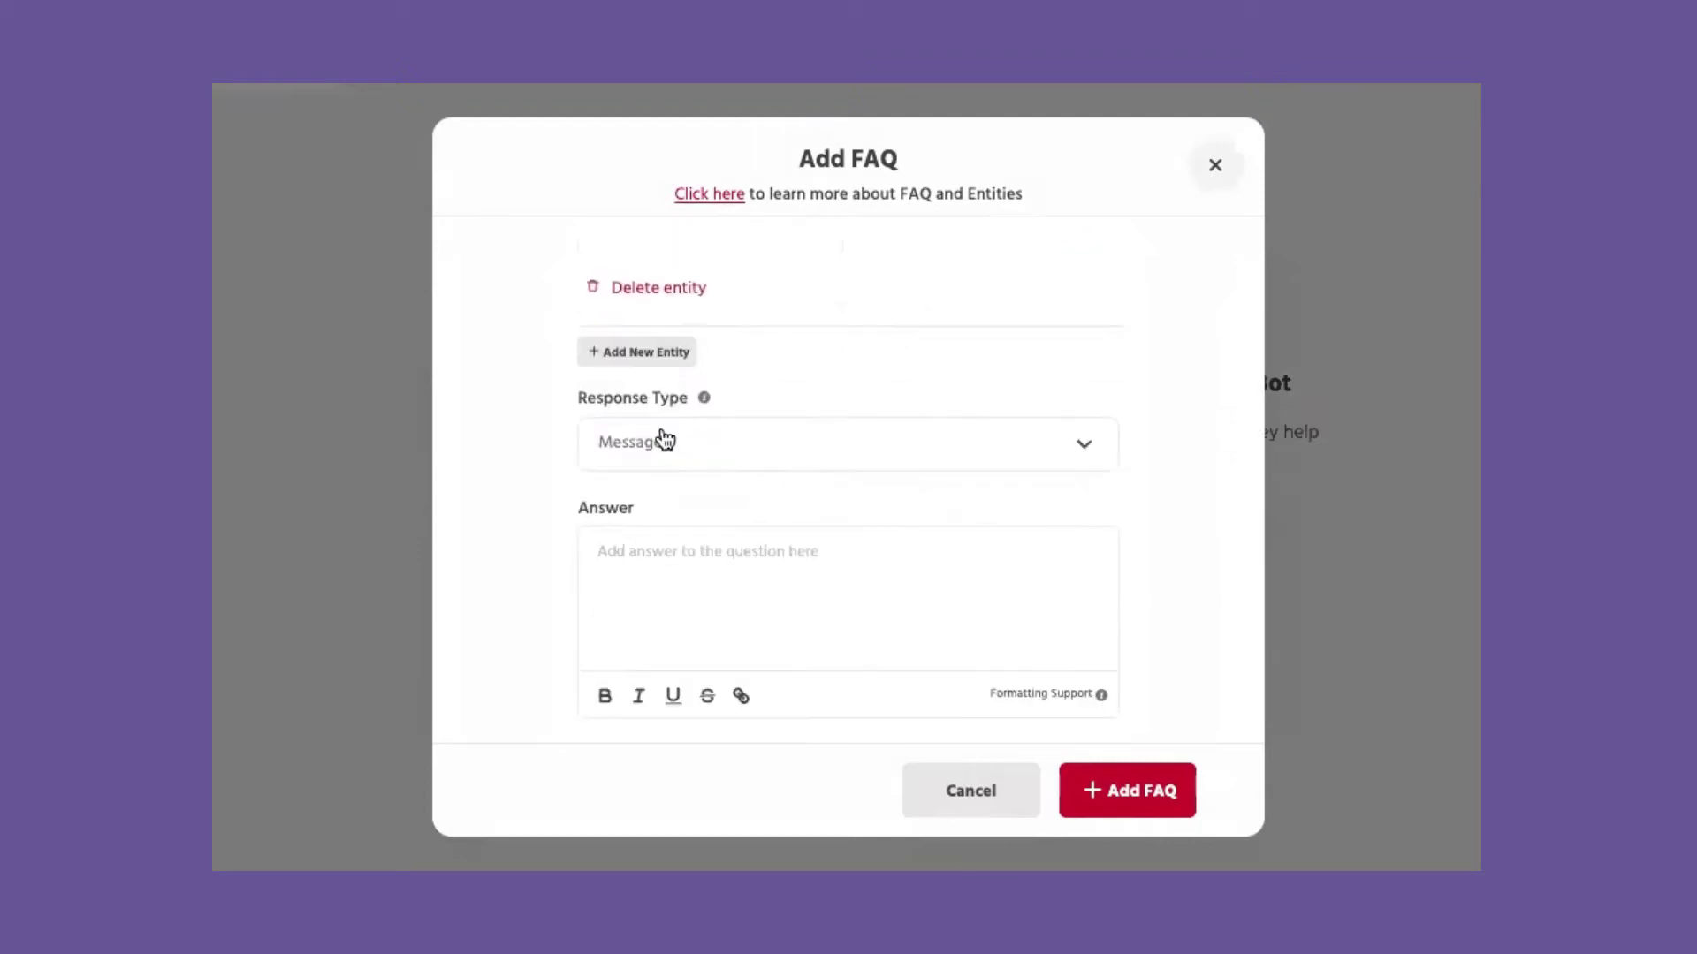
{"action": "left_click", "coordinate": [621, 456]}
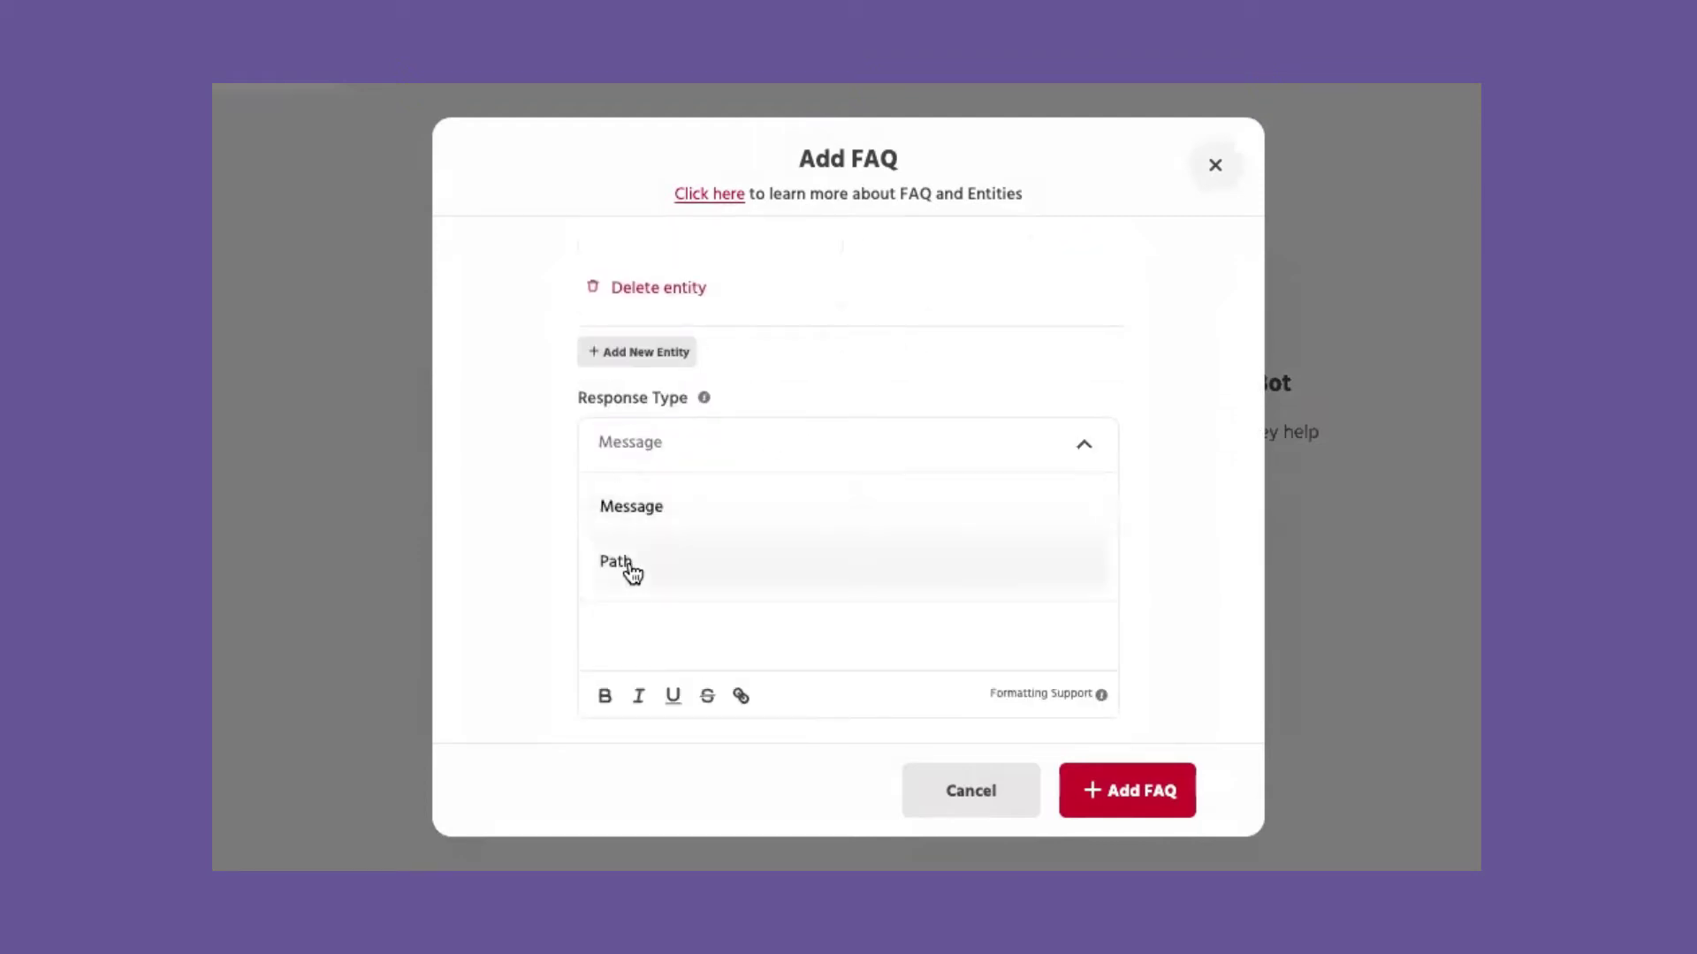
{"action": "left_click", "coordinate": [655, 505]}
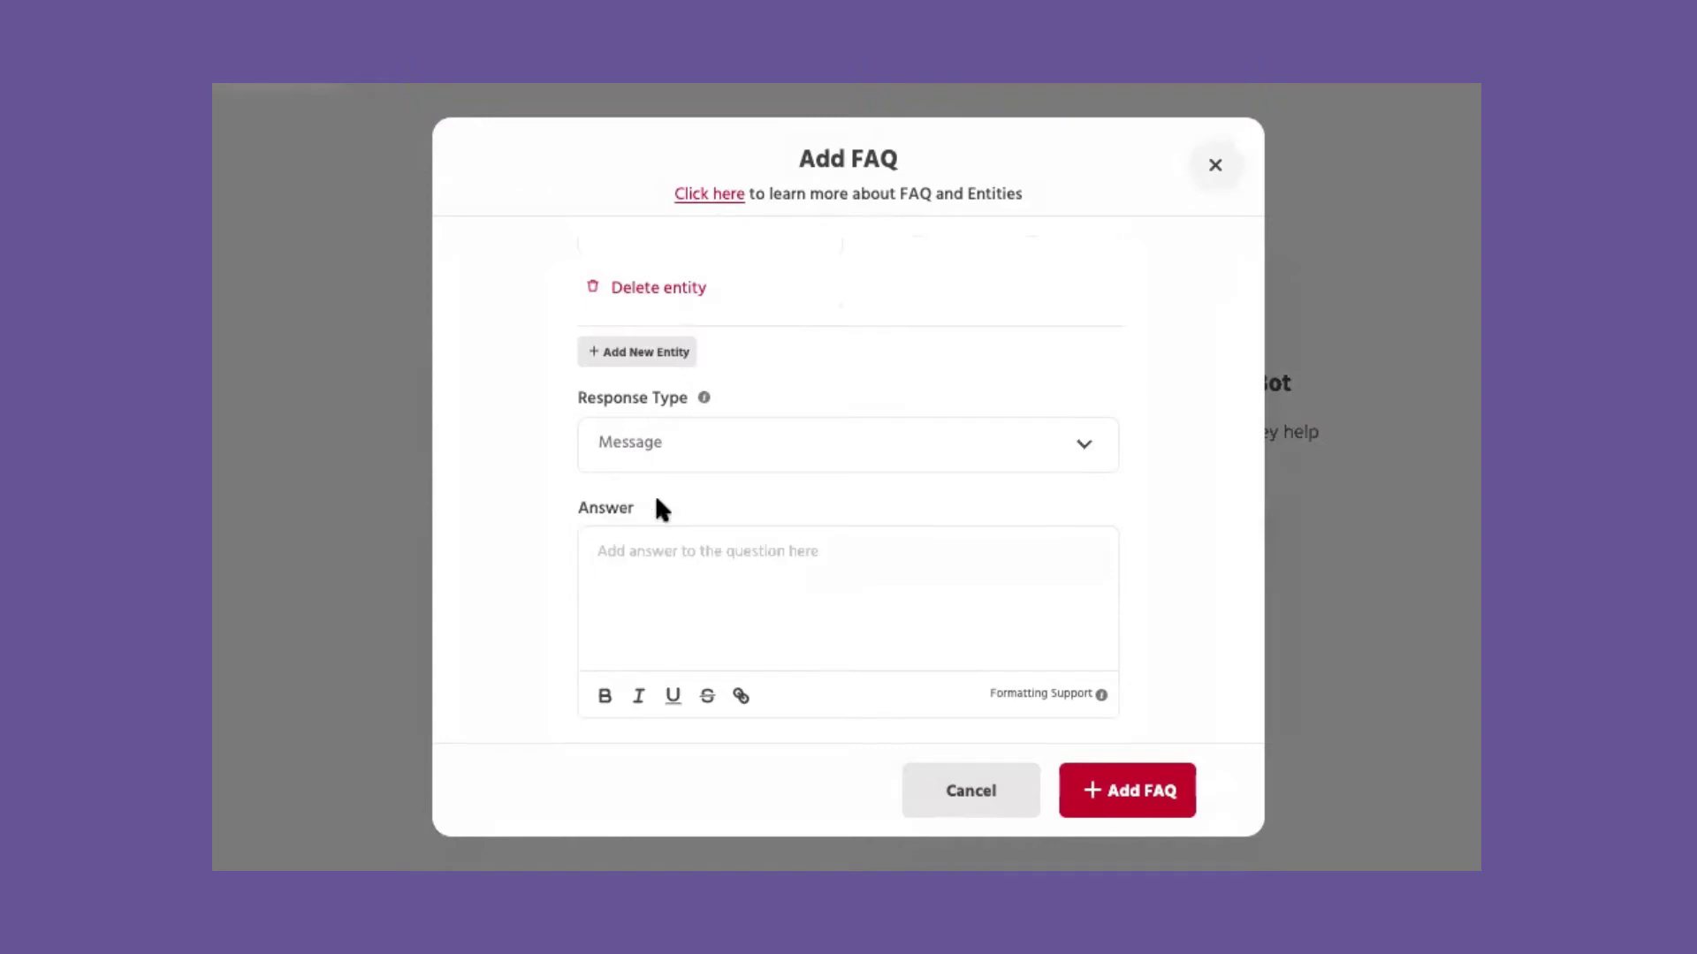
{"action": "left_click", "coordinate": [726, 444]}
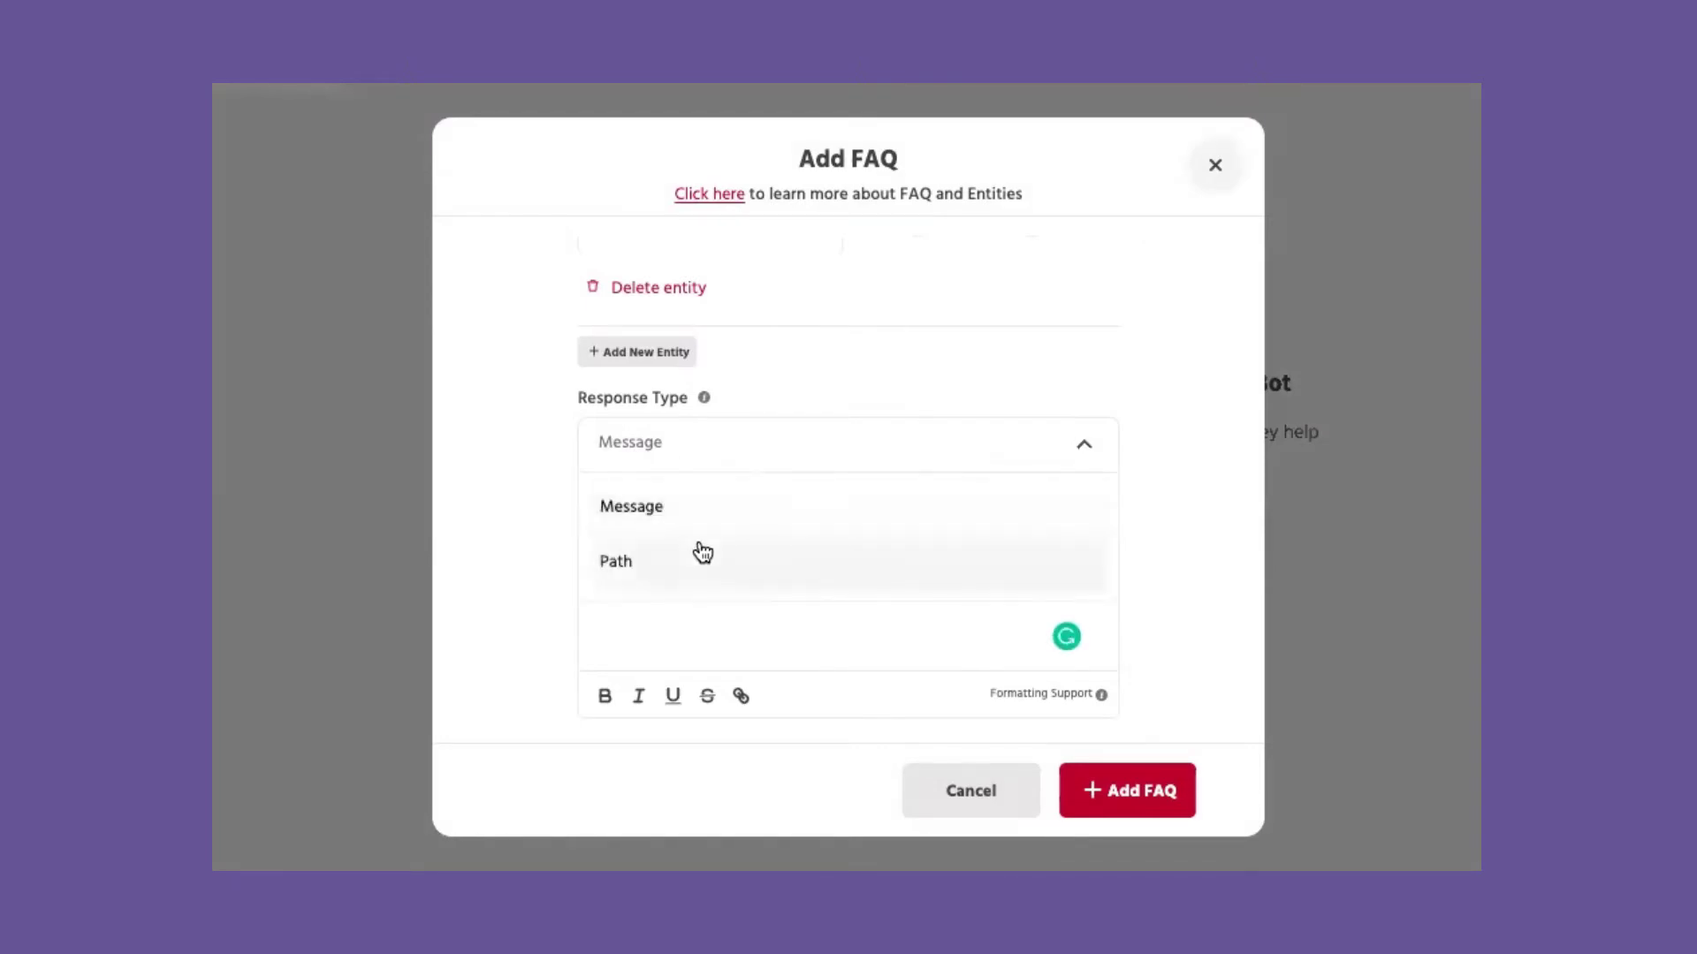
{"action": "left_click", "coordinate": [700, 553]}
{"action": "left_click", "coordinate": [724, 650]}
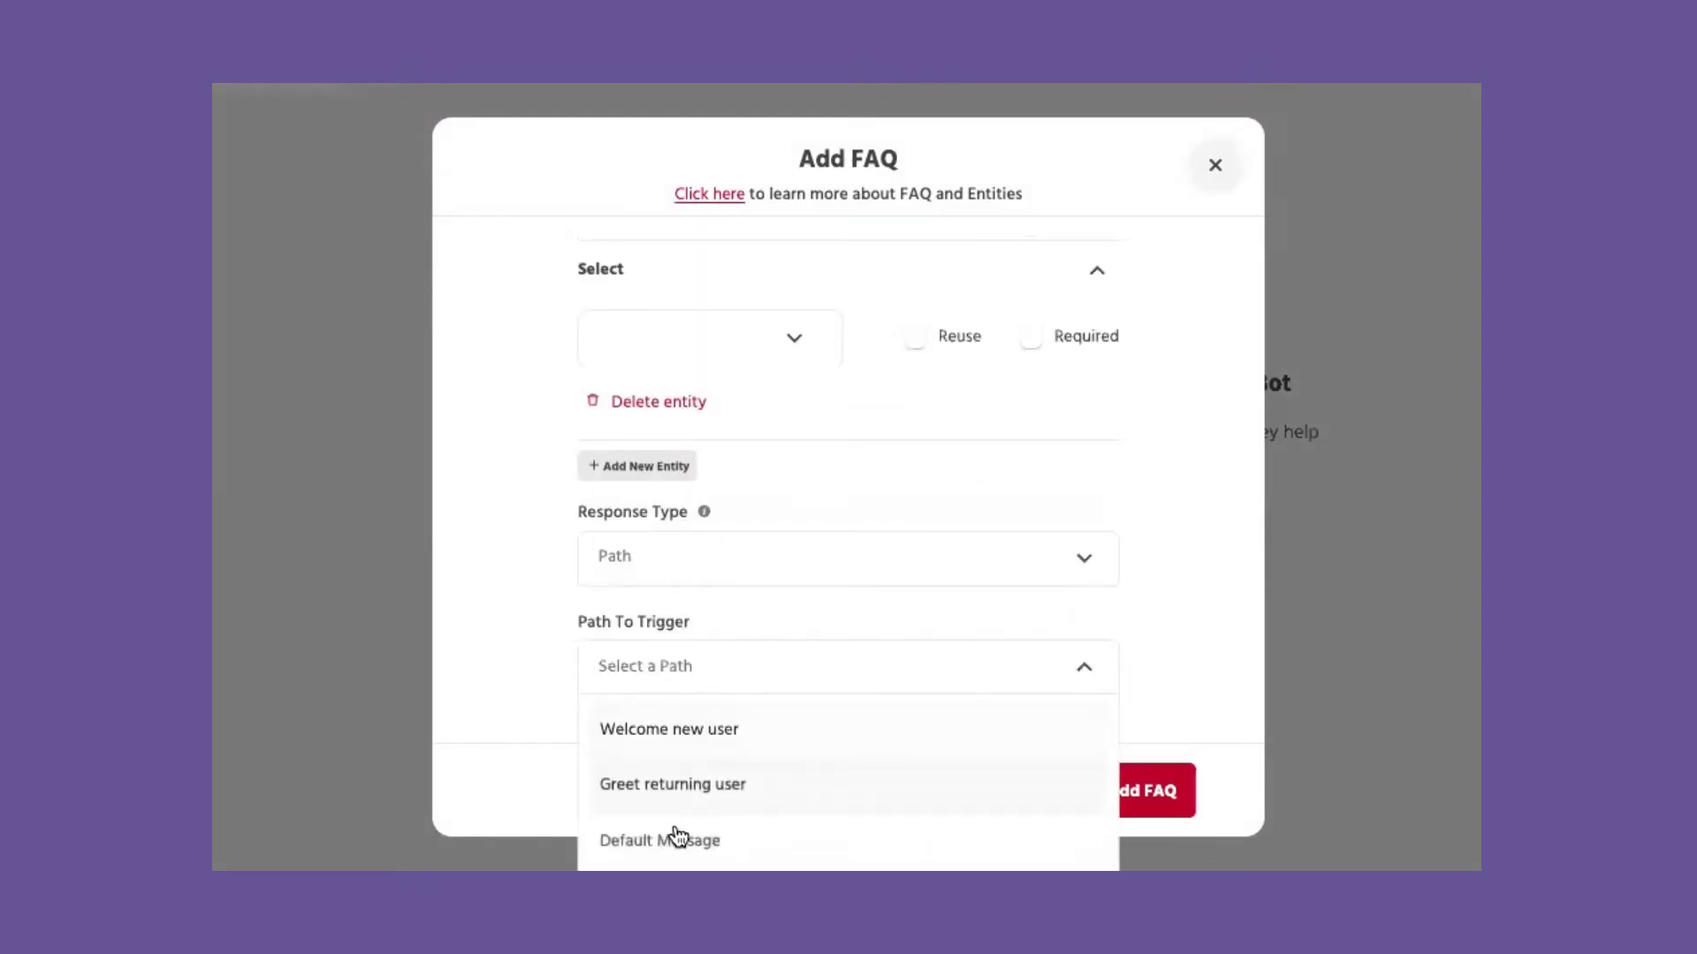
{"action": "scroll", "coordinate": [674, 835], "scroll_direction": "down", "scroll_amount": 1}
{"action": "scroll", "coordinate": [677, 835], "scroll_direction": "down", "scroll_amount": 1}
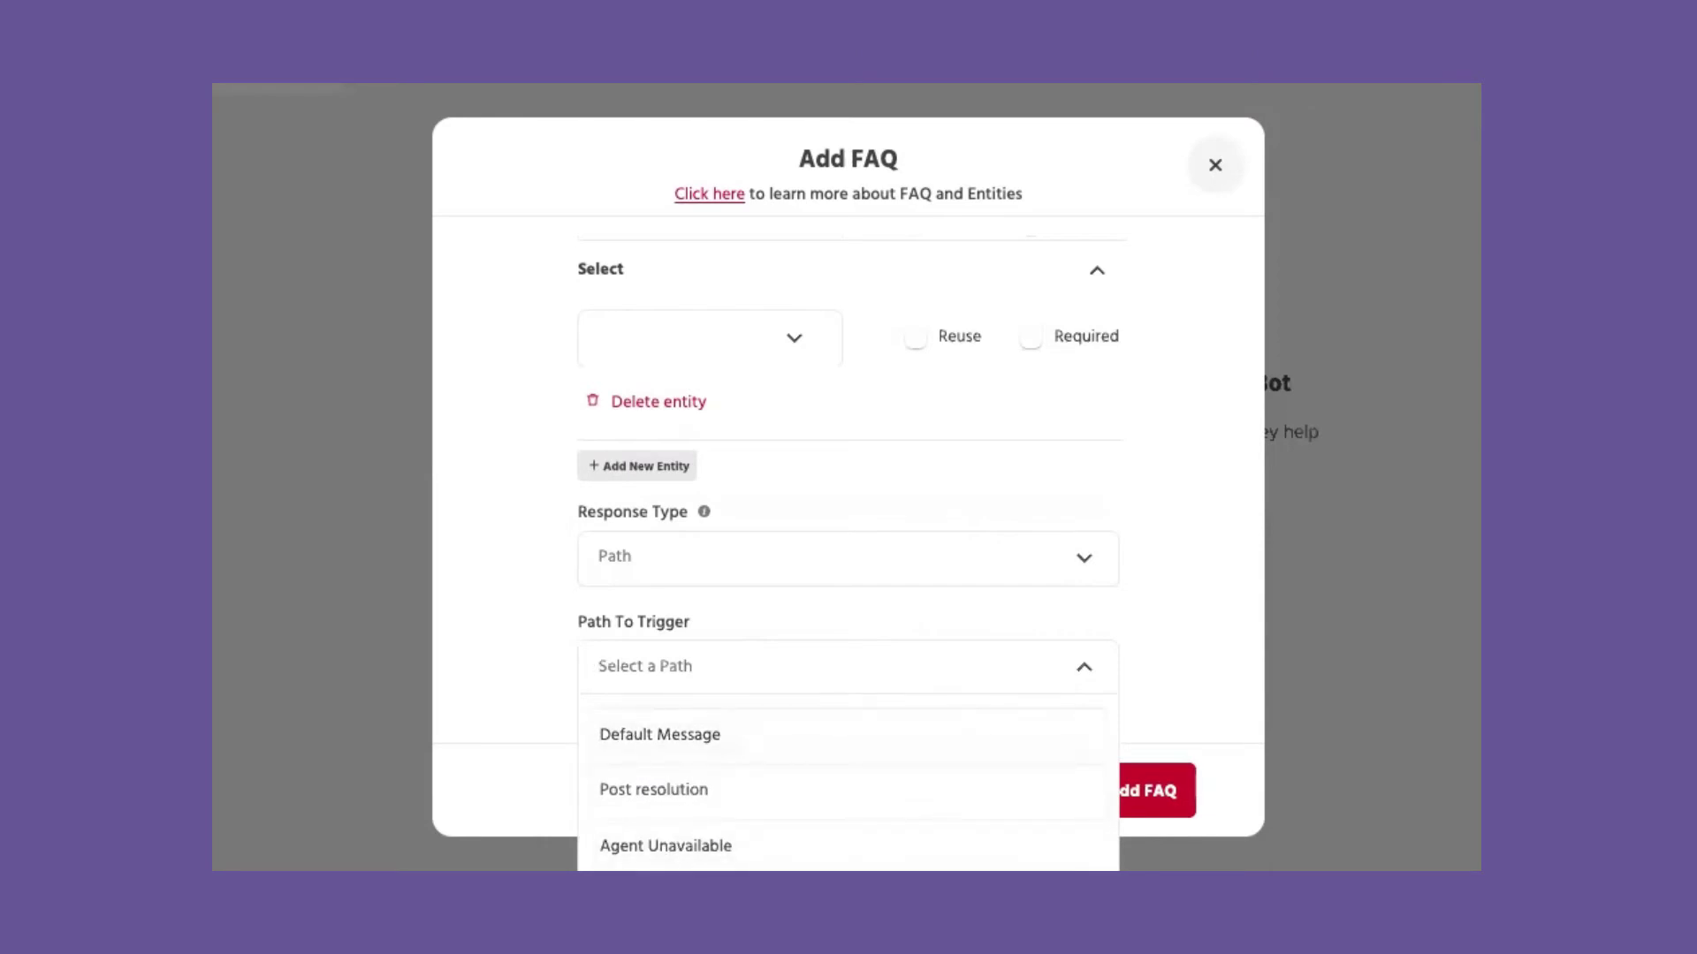
{"action": "left_click", "coordinate": [677, 846]}
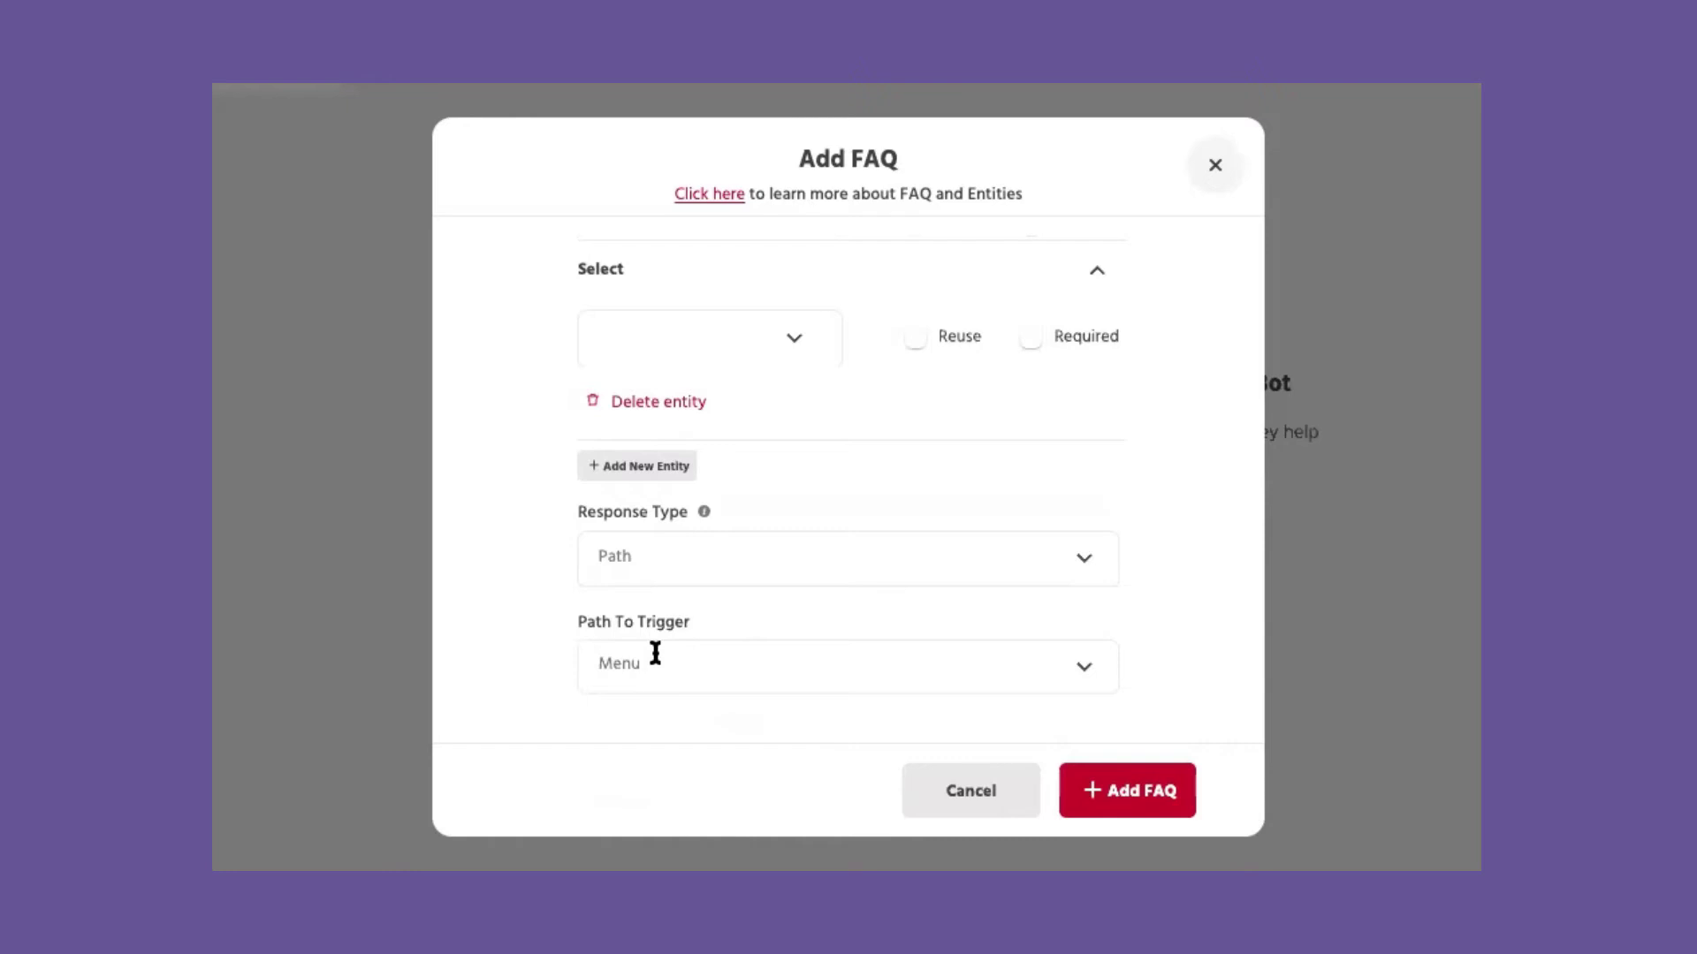
Step: Switch the response back to Message, answer 'Engati is a digital CX platform', and save the FAQ
{"action": "left_click", "coordinate": [780, 560]}
{"action": "left_click", "coordinate": [648, 631]}
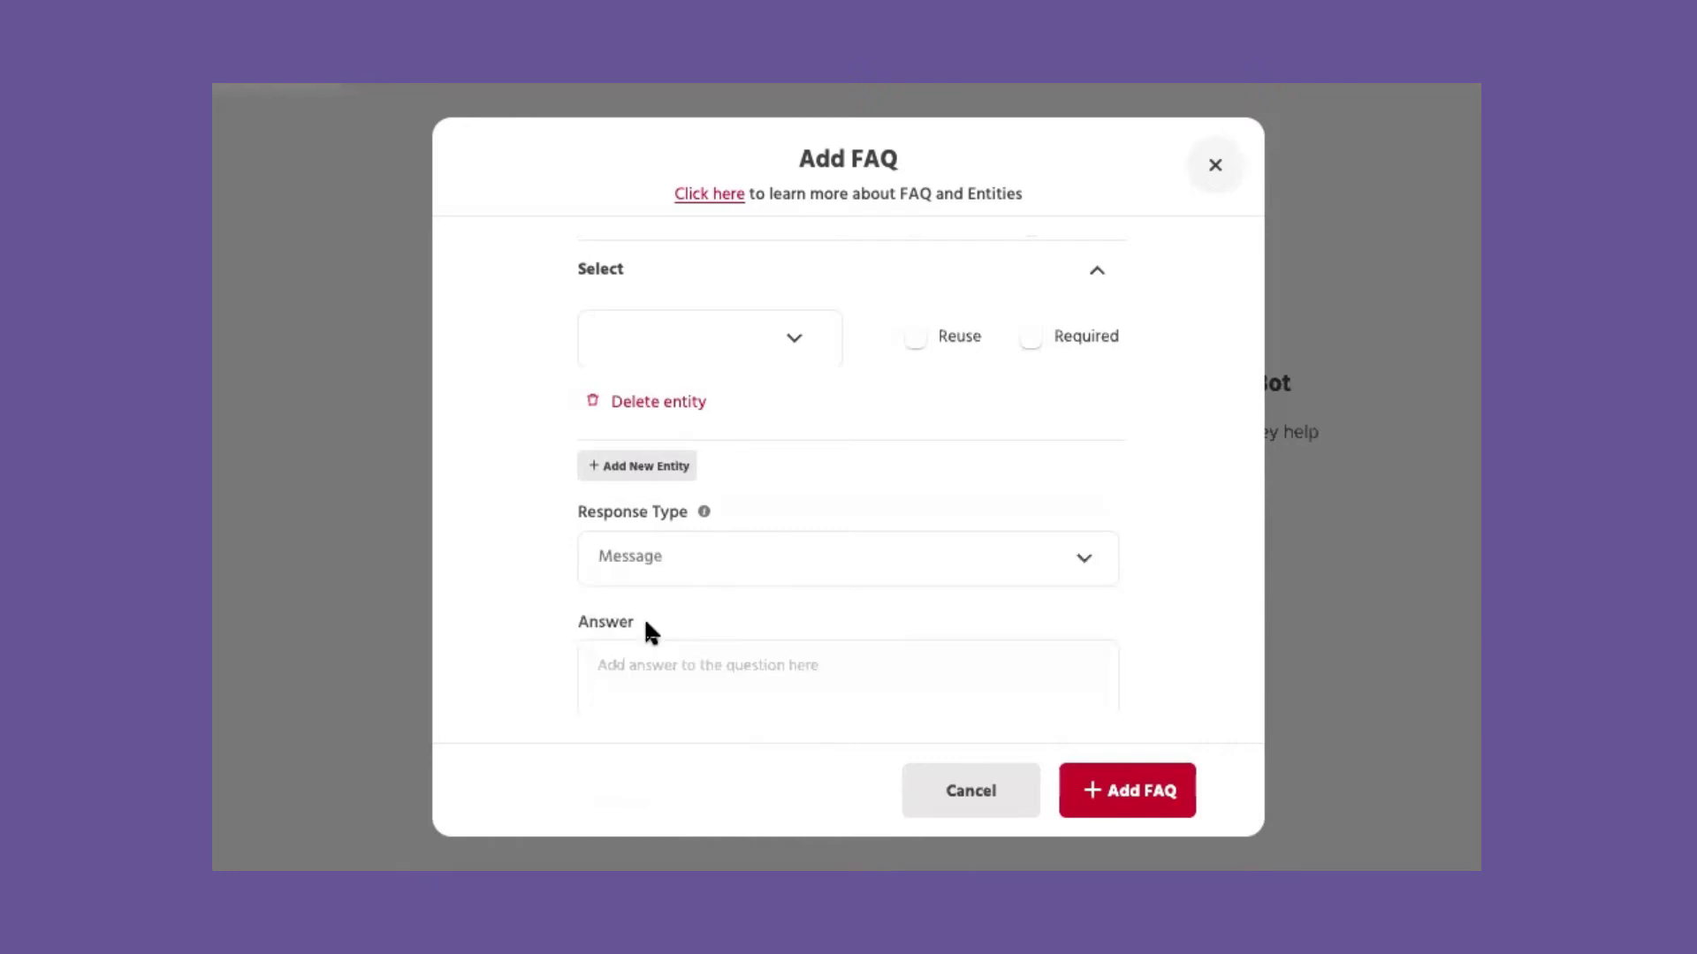
{"action": "scroll", "coordinate": [663, 667], "scroll_direction": "down", "scroll_amount": 1}
{"action": "left_click", "coordinate": [674, 611]}
{"action": "type", "text": "Engati is a digital"}
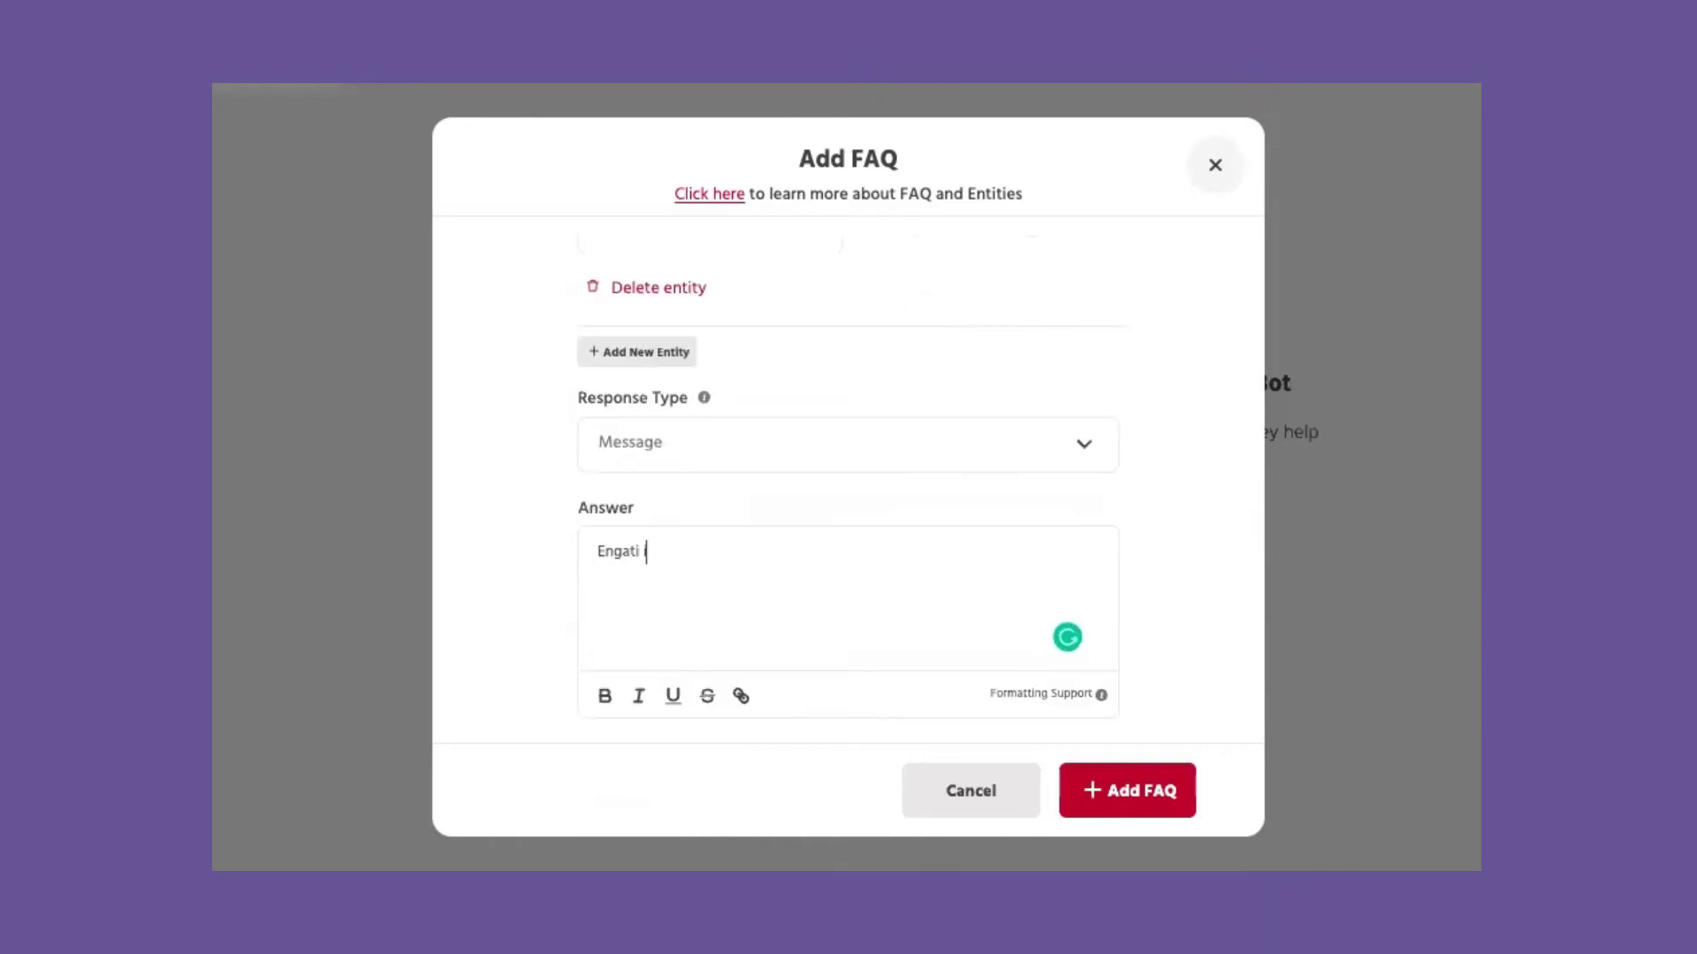
{"action": "type", "text": " CX platform"}
{"action": "left_click", "coordinate": [1127, 790]}
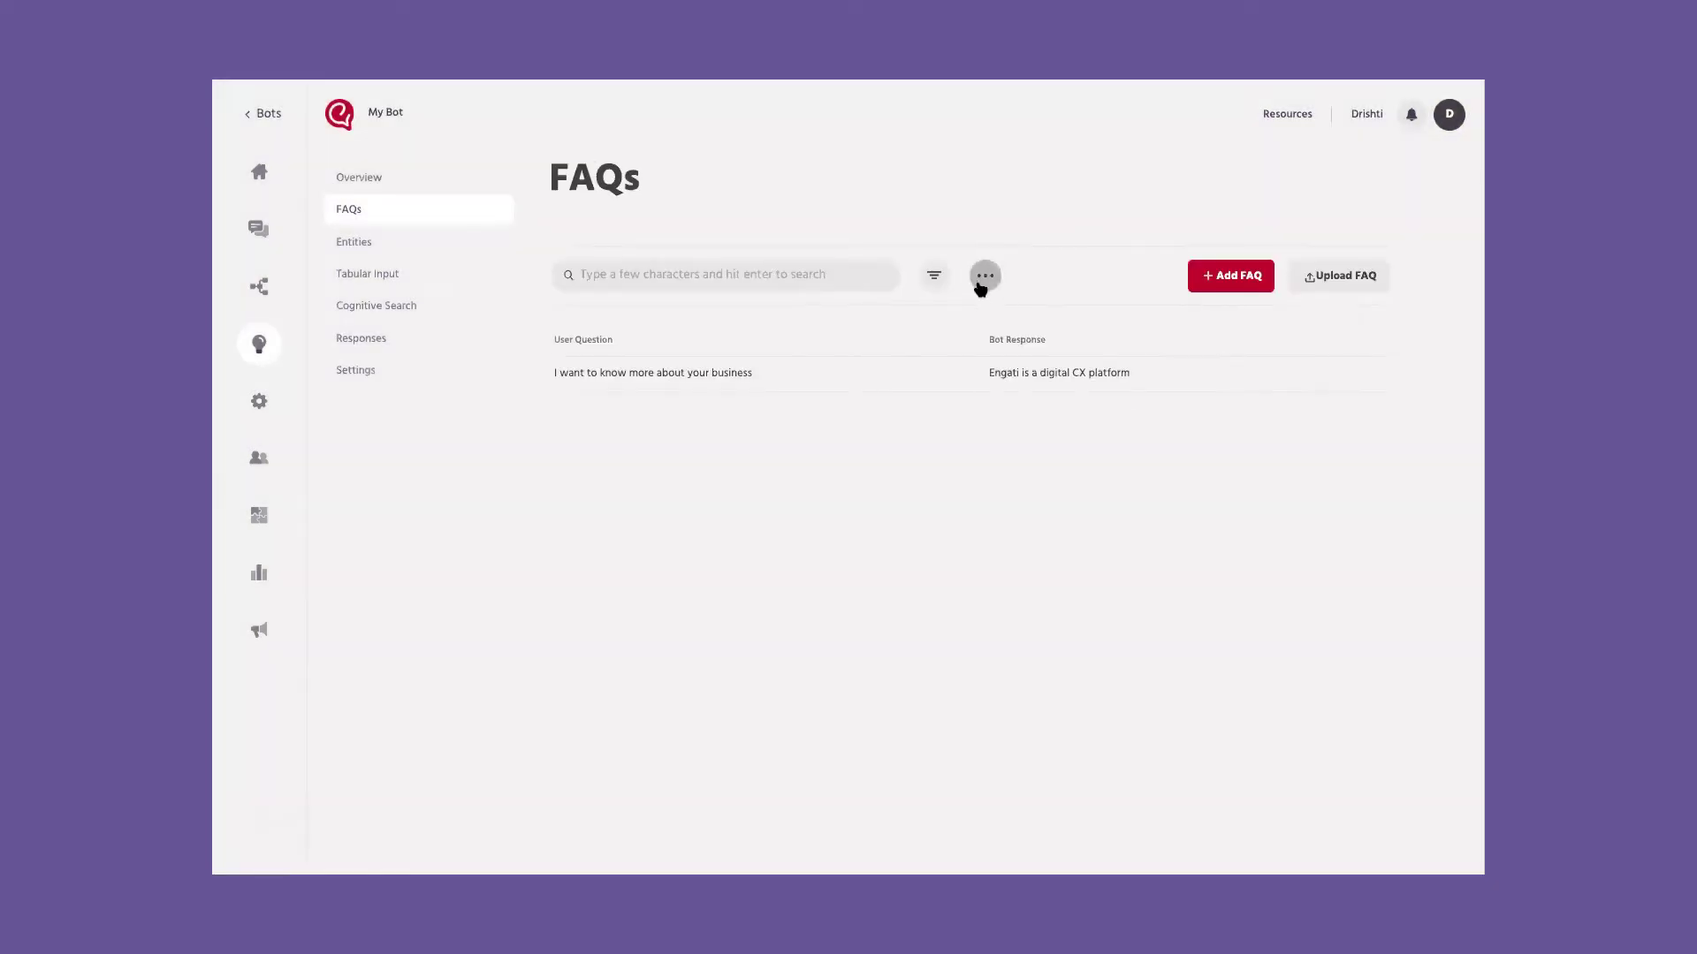
Step: Create the WhatsApp FAQ category, then return to FAQs and start another FAQ
{"action": "left_click", "coordinate": [979, 276]}
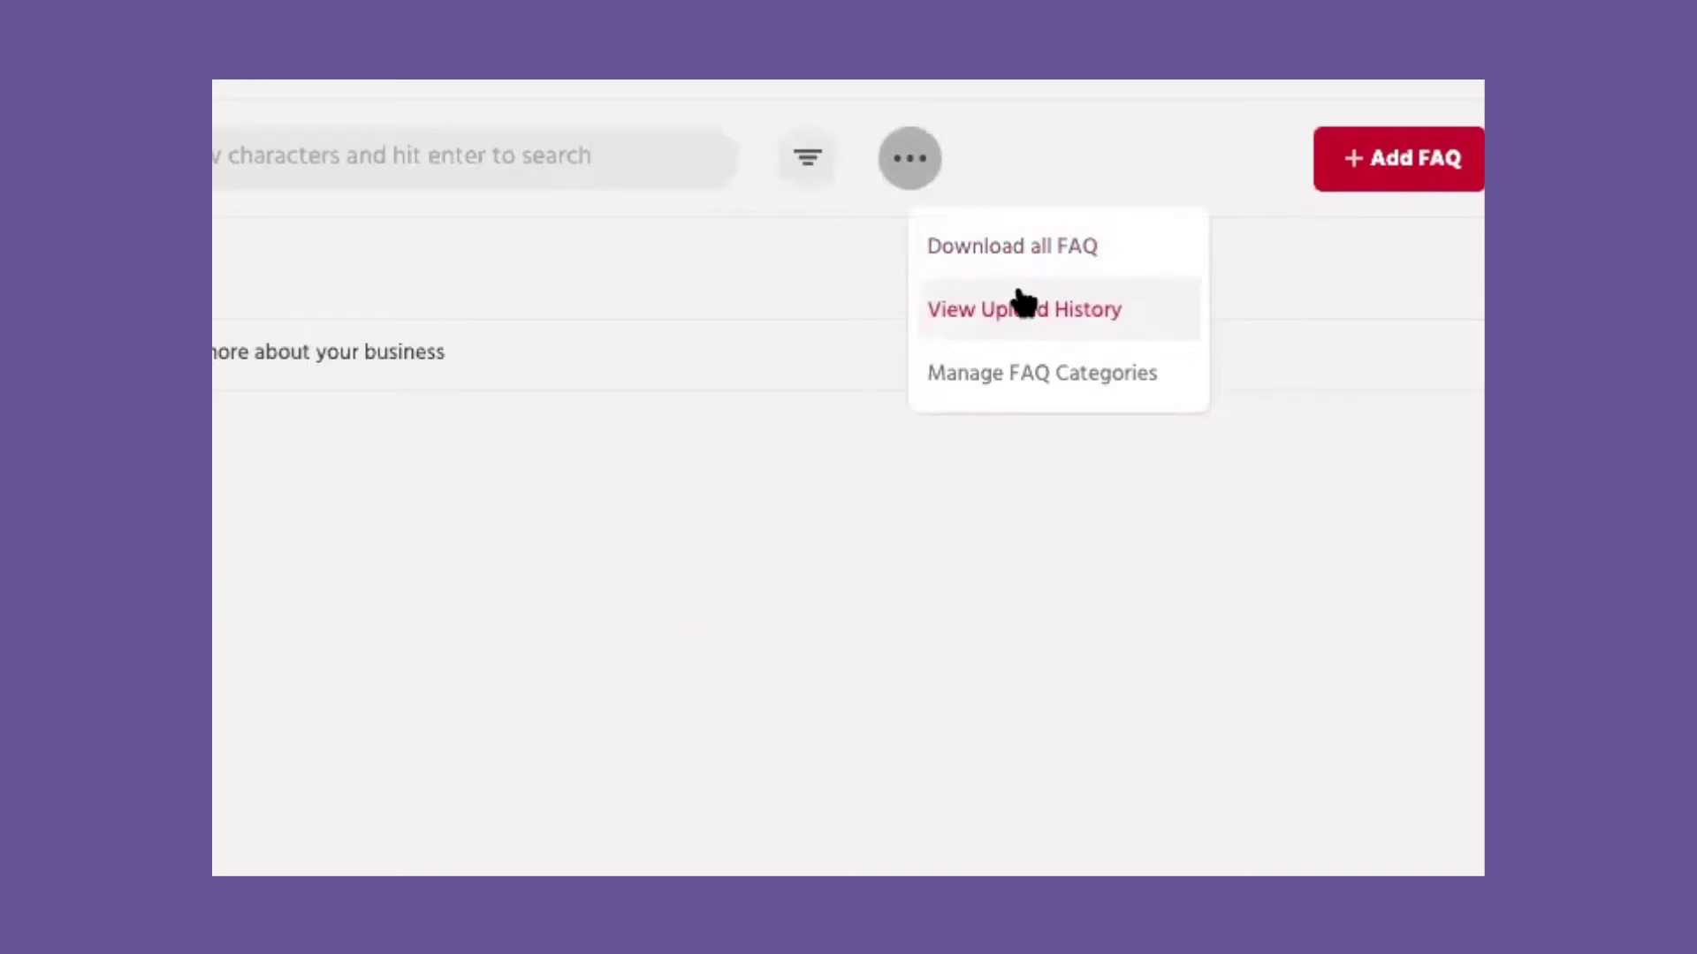
{"action": "left_click", "coordinate": [1008, 366]}
{"action": "left_click", "coordinate": [1194, 188]}
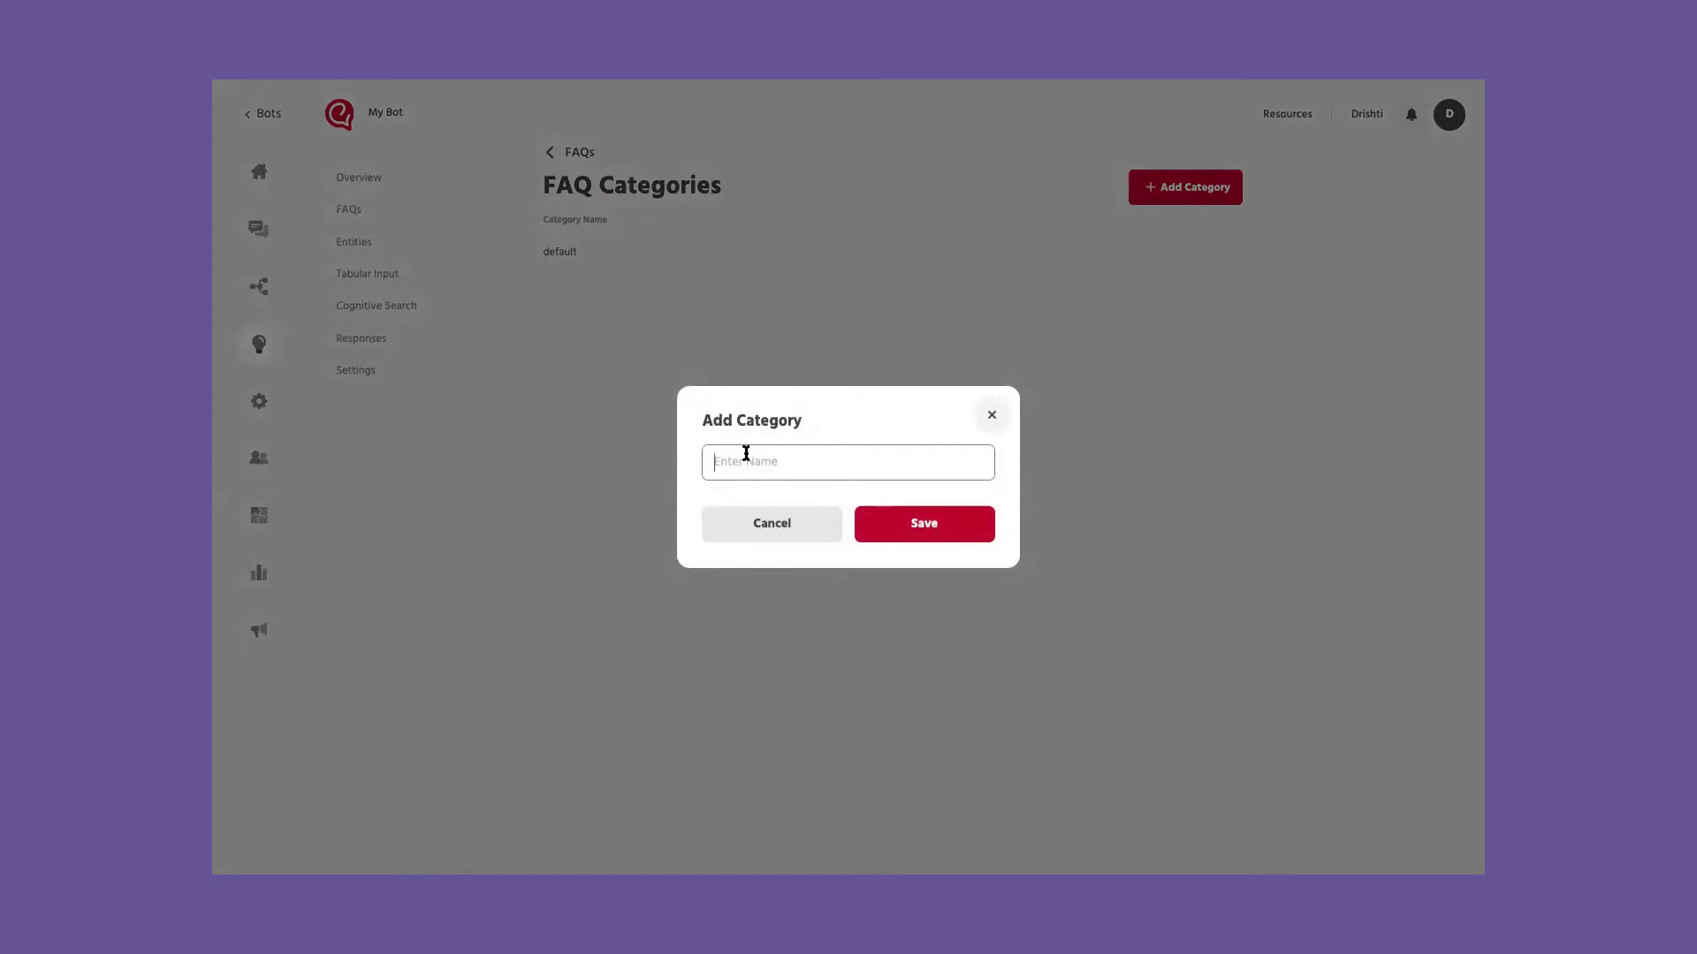
{"action": "left_click", "coordinate": [746, 453]}
{"action": "type", "text": "WhatsApp"}
{"action": "left_click", "coordinate": [897, 523]}
{"action": "left_click", "coordinate": [565, 151]}
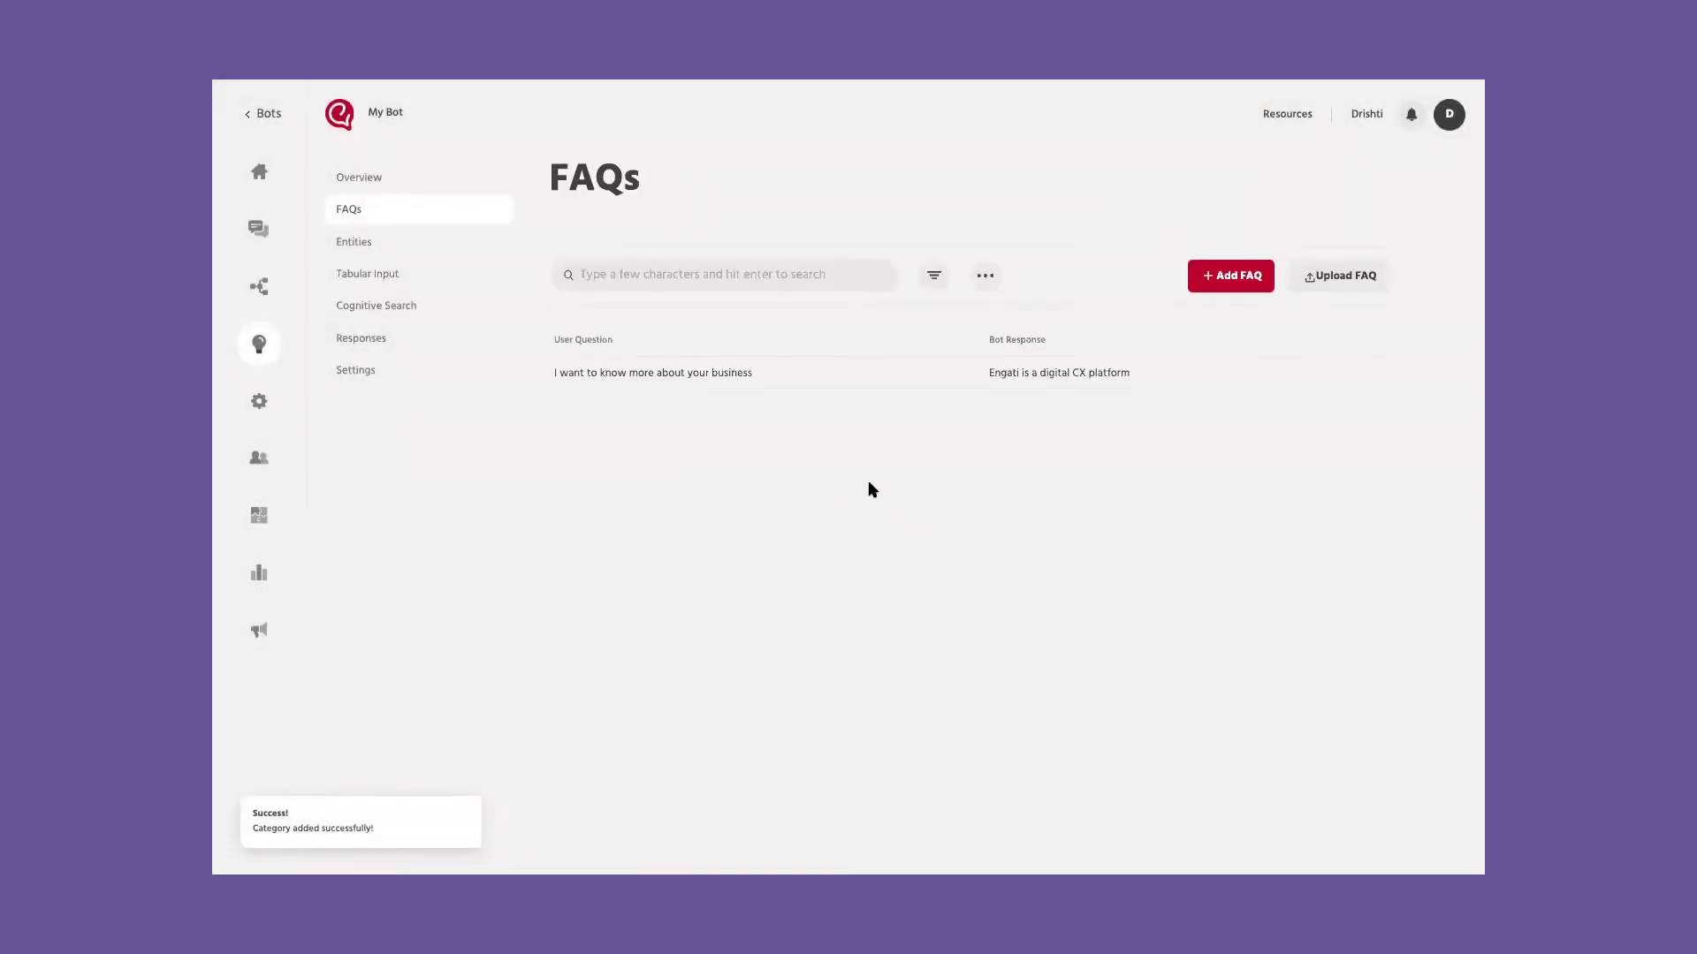
{"action": "left_click", "coordinate": [1233, 276]}
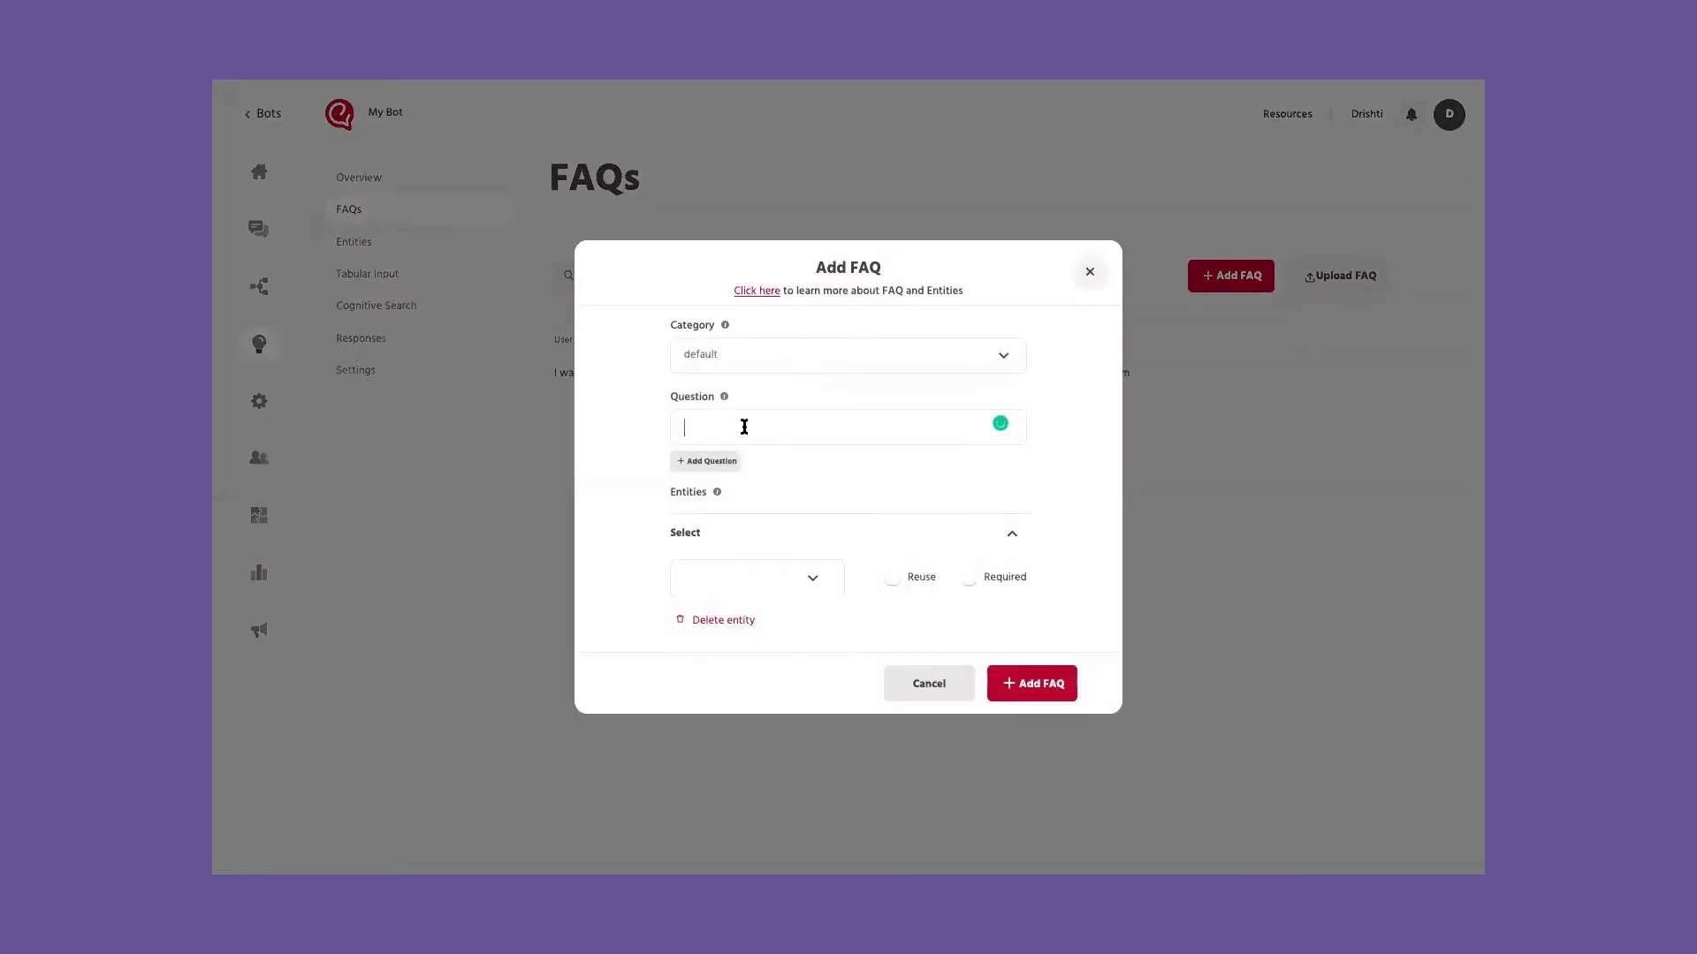
Step: Draft a FAQ under the WhatsApp category with the question 'pricing', then begin adding an entity
{"action": "left_click", "coordinate": [770, 369]}
{"action": "left_click", "coordinate": [743, 432]}
{"action": "left_click", "coordinate": [765, 422]}
{"action": "type", "text": "pricing"}
{"action": "scroll", "coordinate": [847, 462], "scroll_direction": "down", "scroll_amount": 3}
{"action": "scroll", "coordinate": [753, 533], "scroll_direction": "up", "scroll_amount": 3}
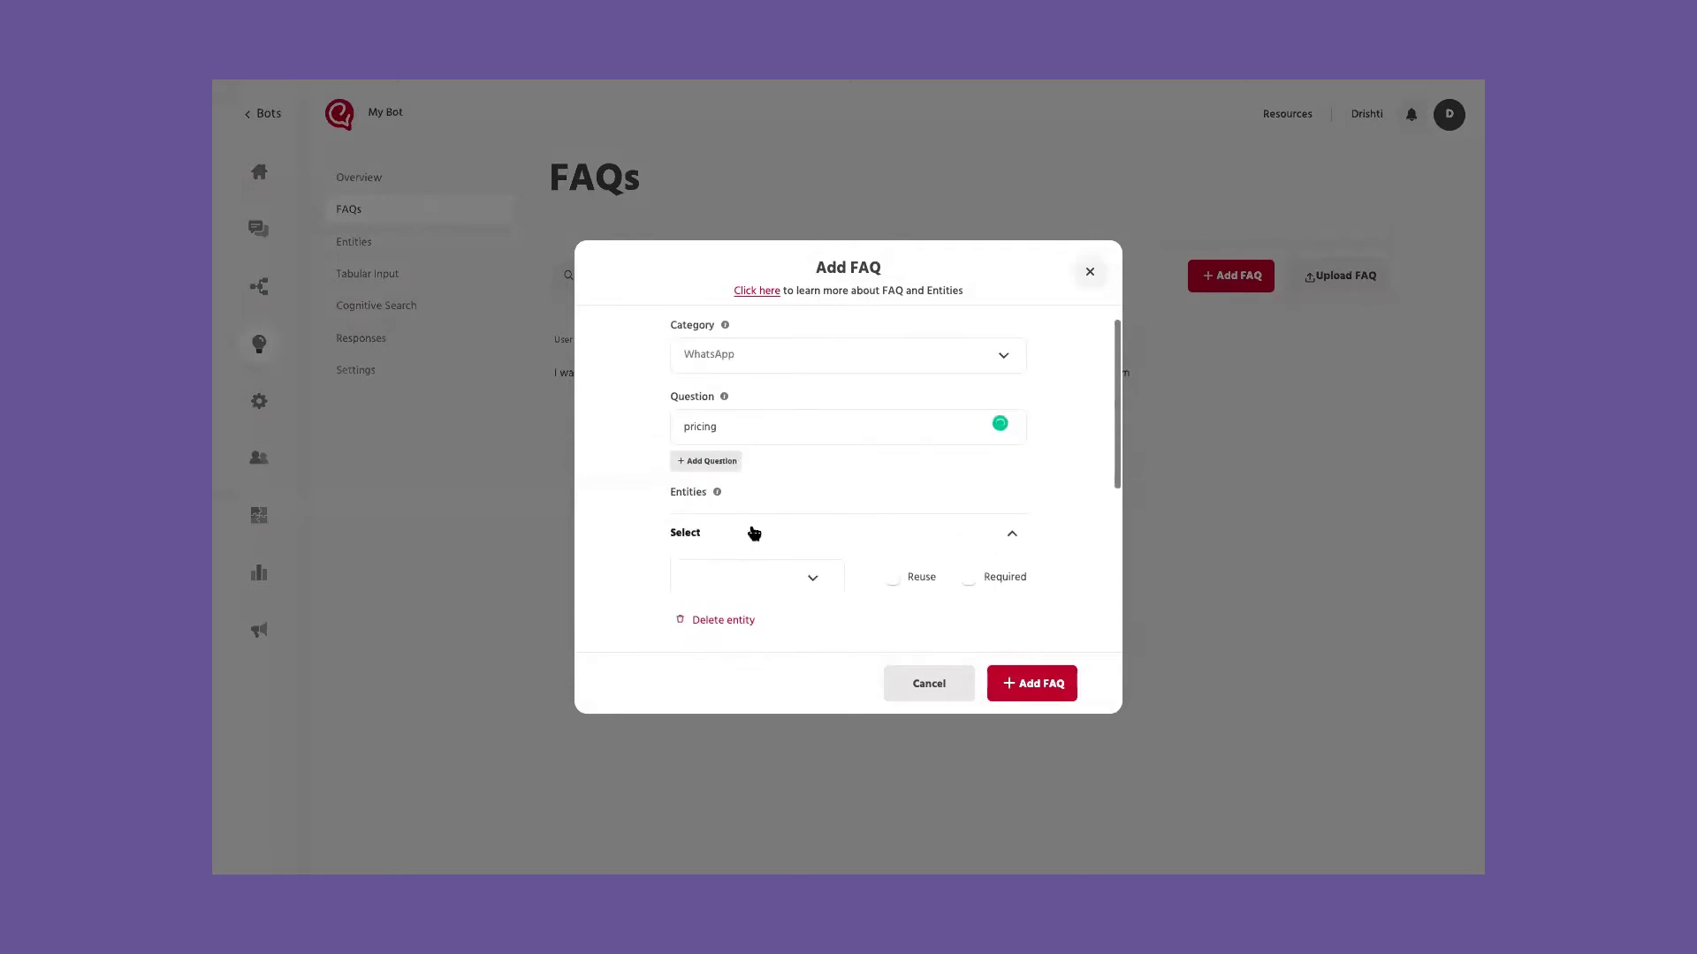
{"action": "scroll", "coordinate": [780, 449], "scroll_direction": "down", "scroll_amount": 3}
{"action": "left_click", "coordinate": [730, 538]}
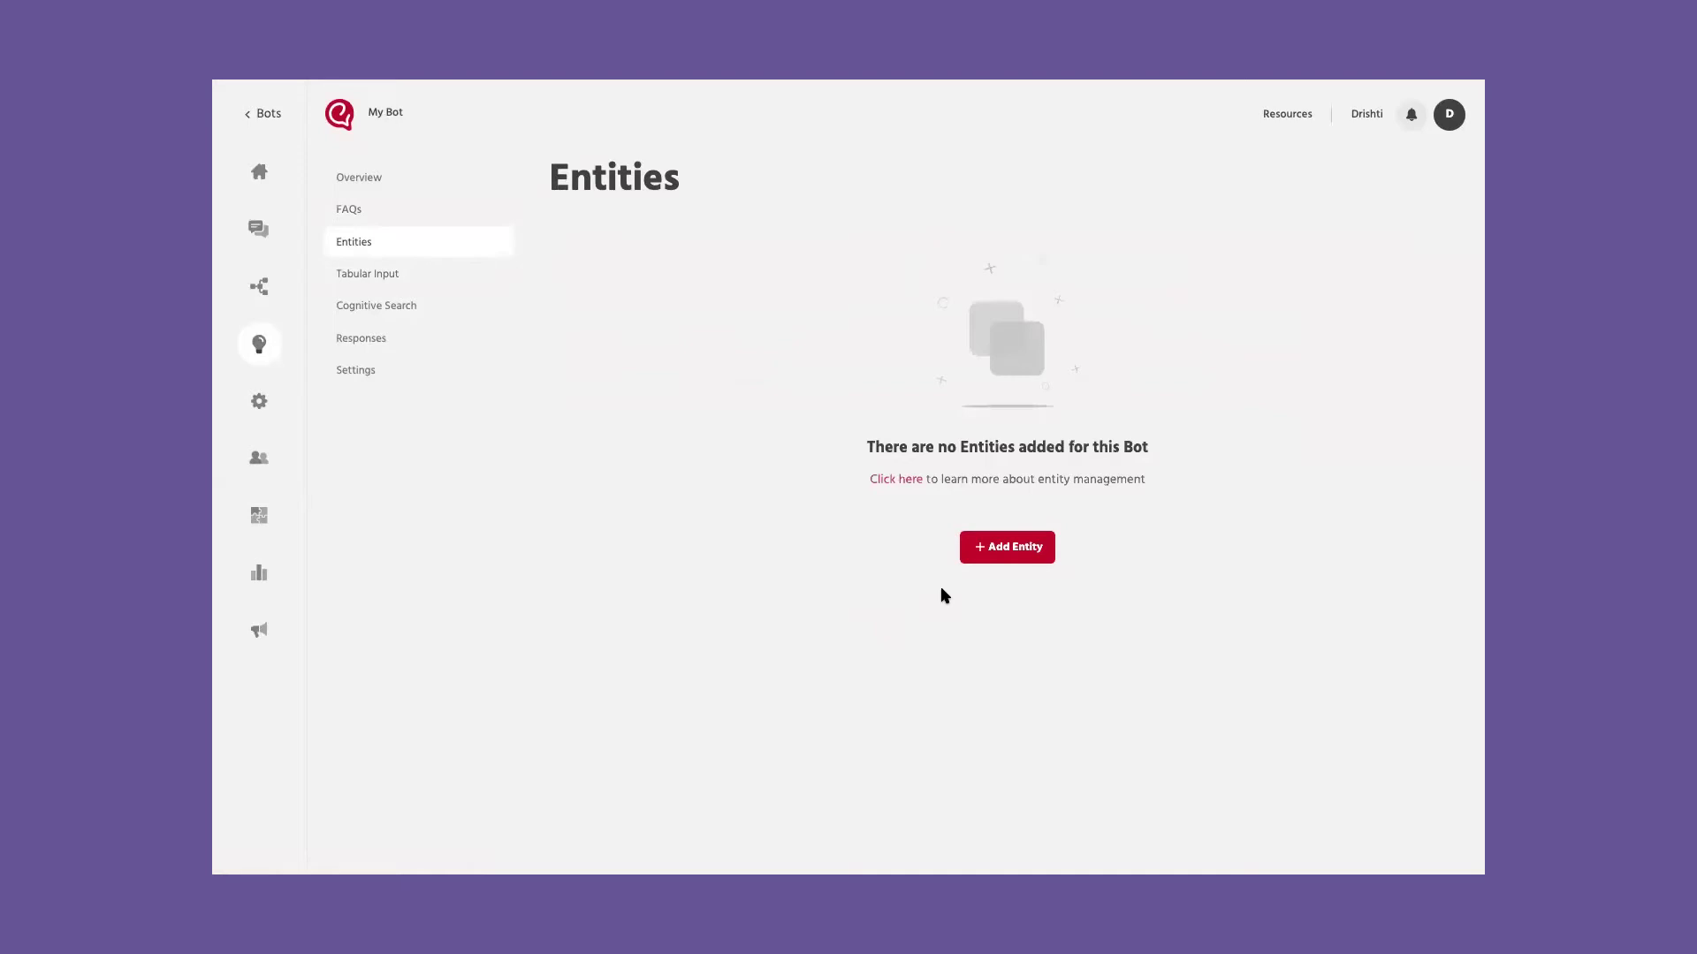
{"action": "left_click", "coordinate": [1005, 547]}
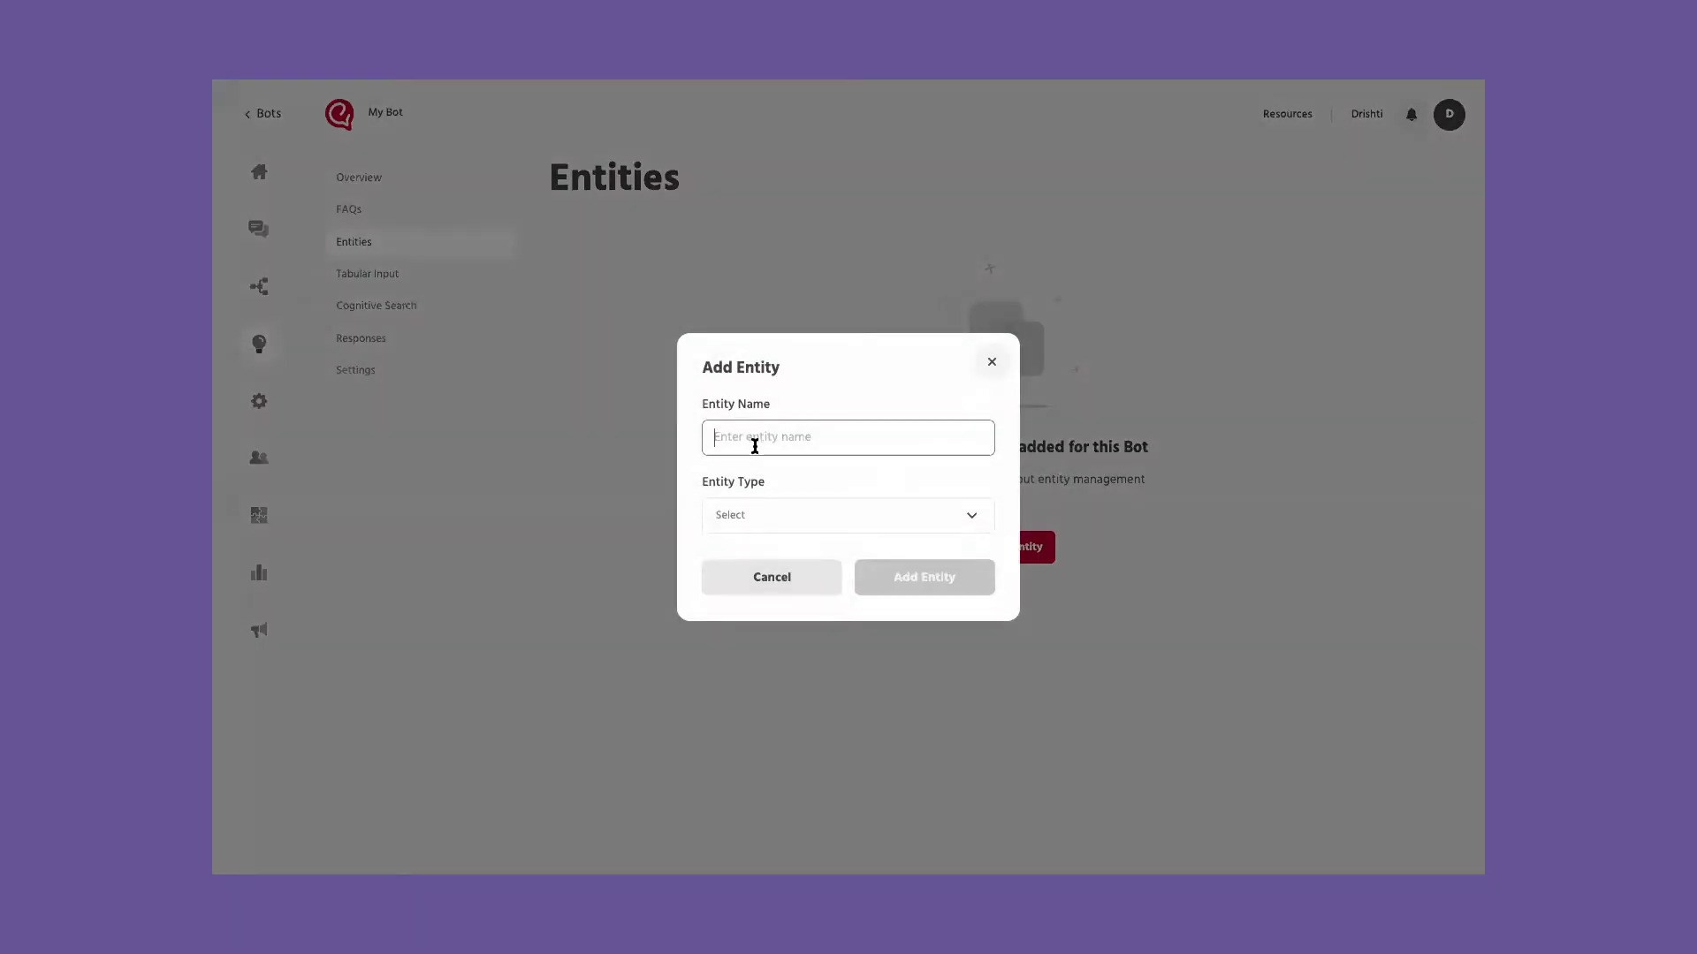
Step: Browse the Entity Type list, then close the Add Entity dialog without creating one
{"action": "left_click", "coordinate": [765, 517]}
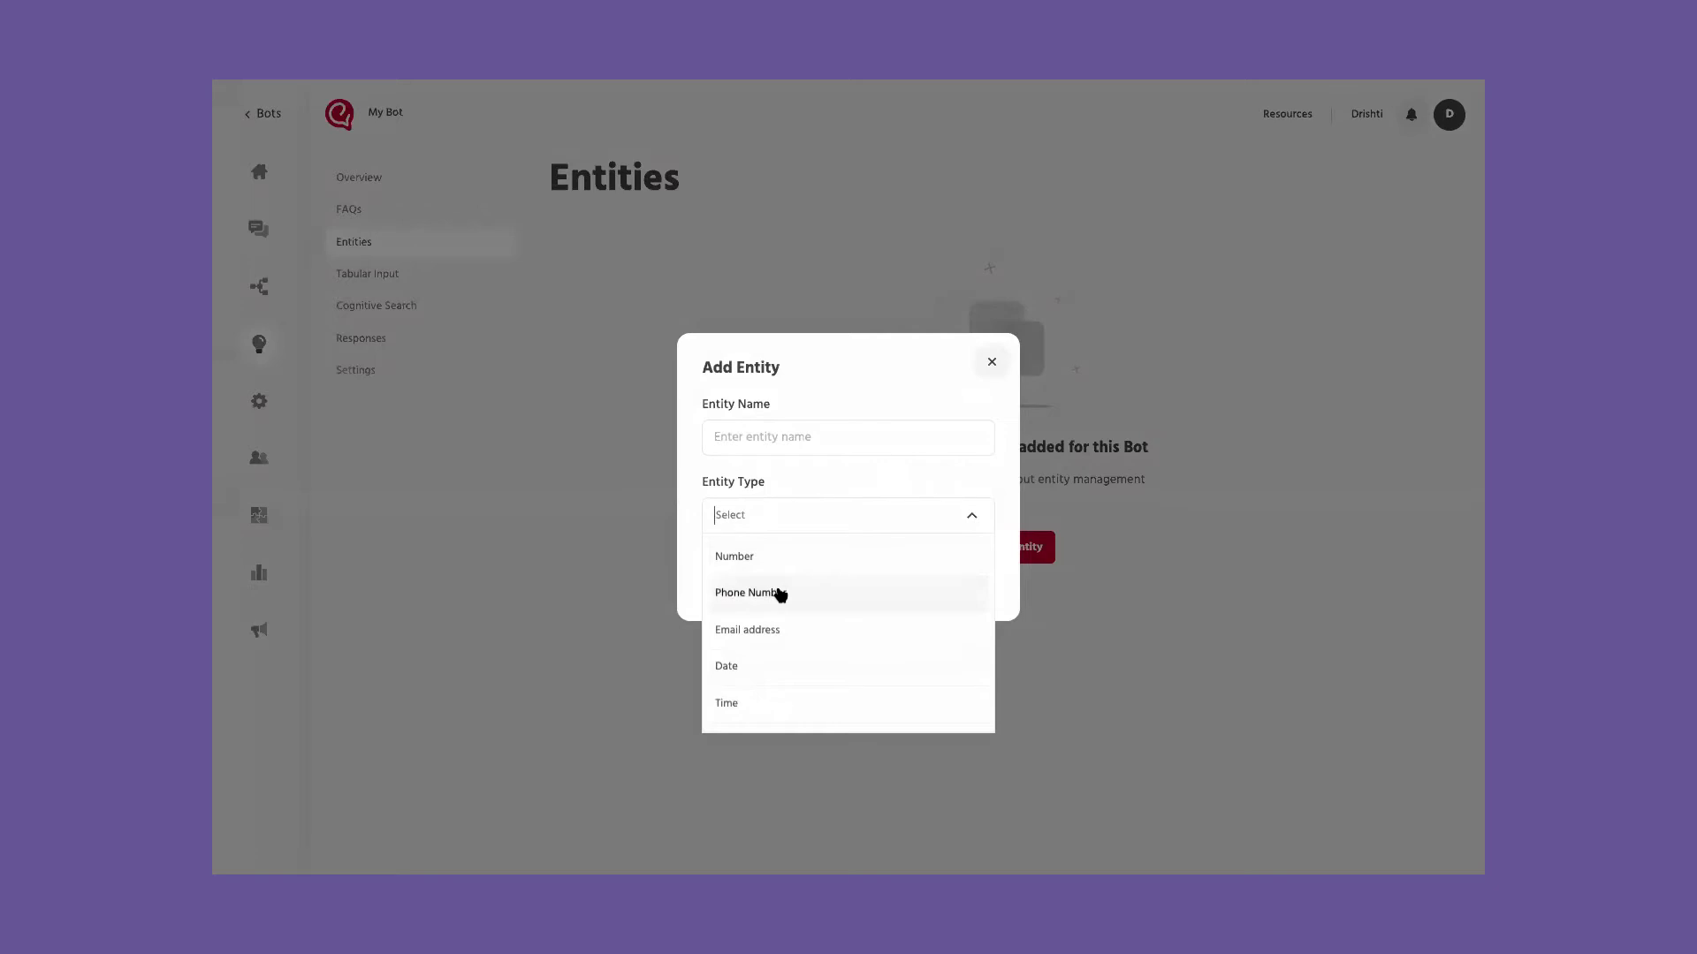
{"action": "scroll", "coordinate": [780, 594], "scroll_direction": "down", "scroll_amount": 1}
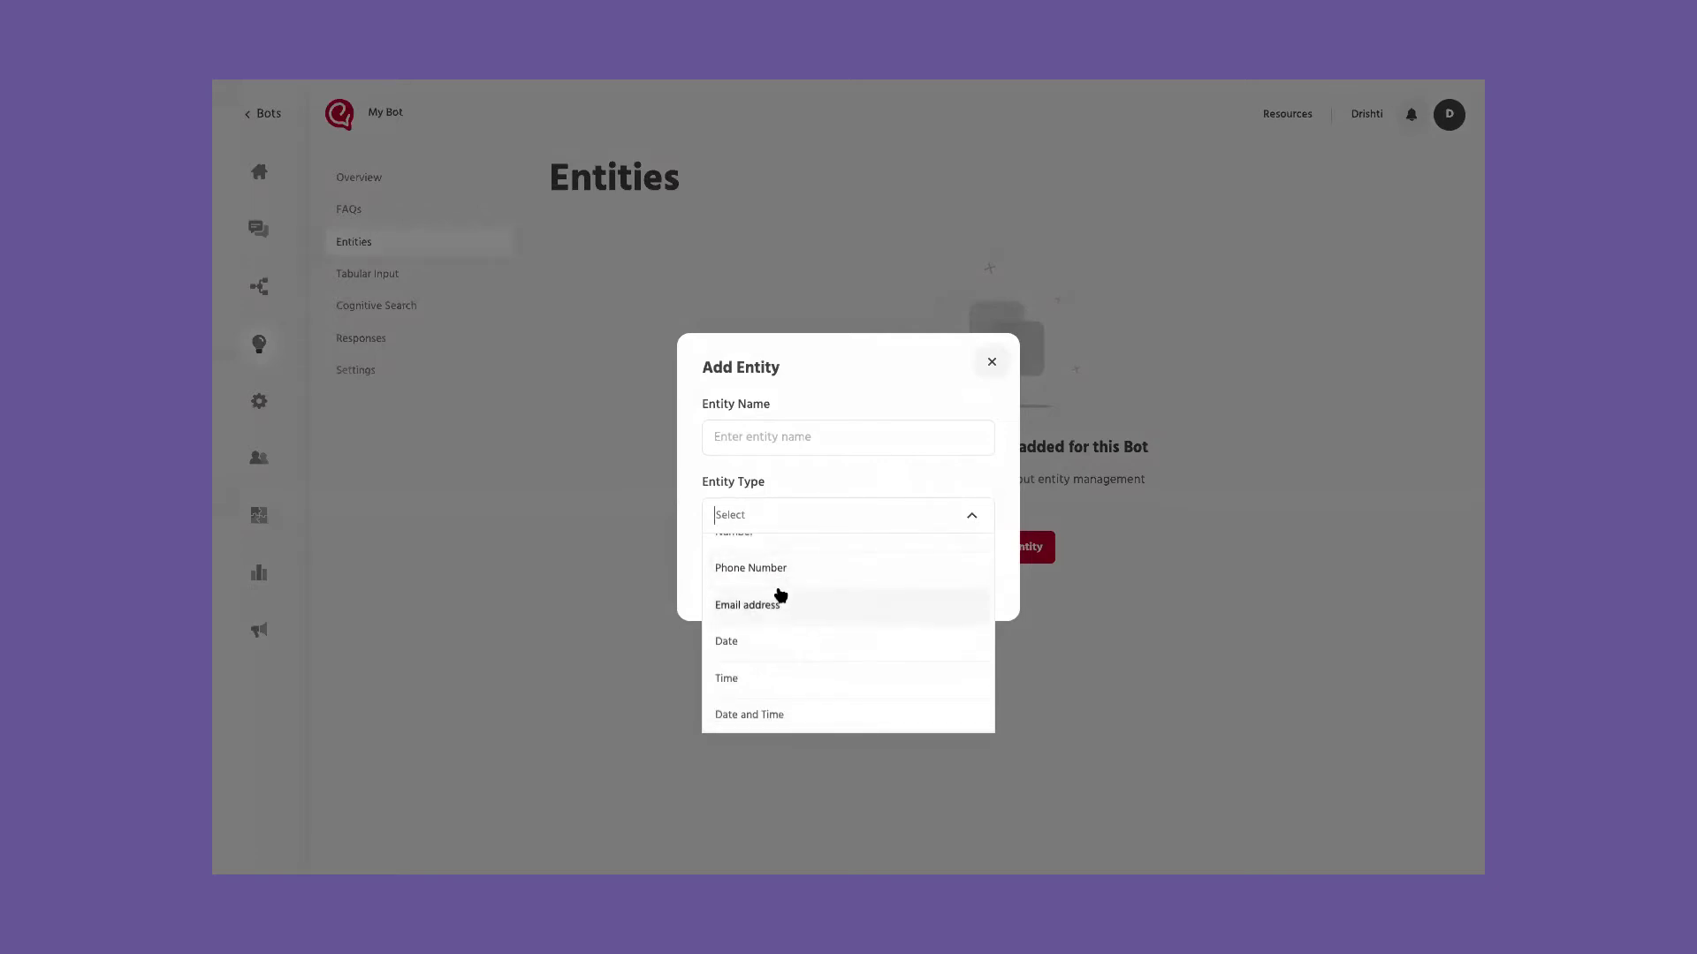
{"action": "scroll", "coordinate": [778, 592], "scroll_direction": "down", "scroll_amount": 2}
{"action": "scroll", "coordinate": [761, 647], "scroll_direction": "down", "scroll_amount": 2}
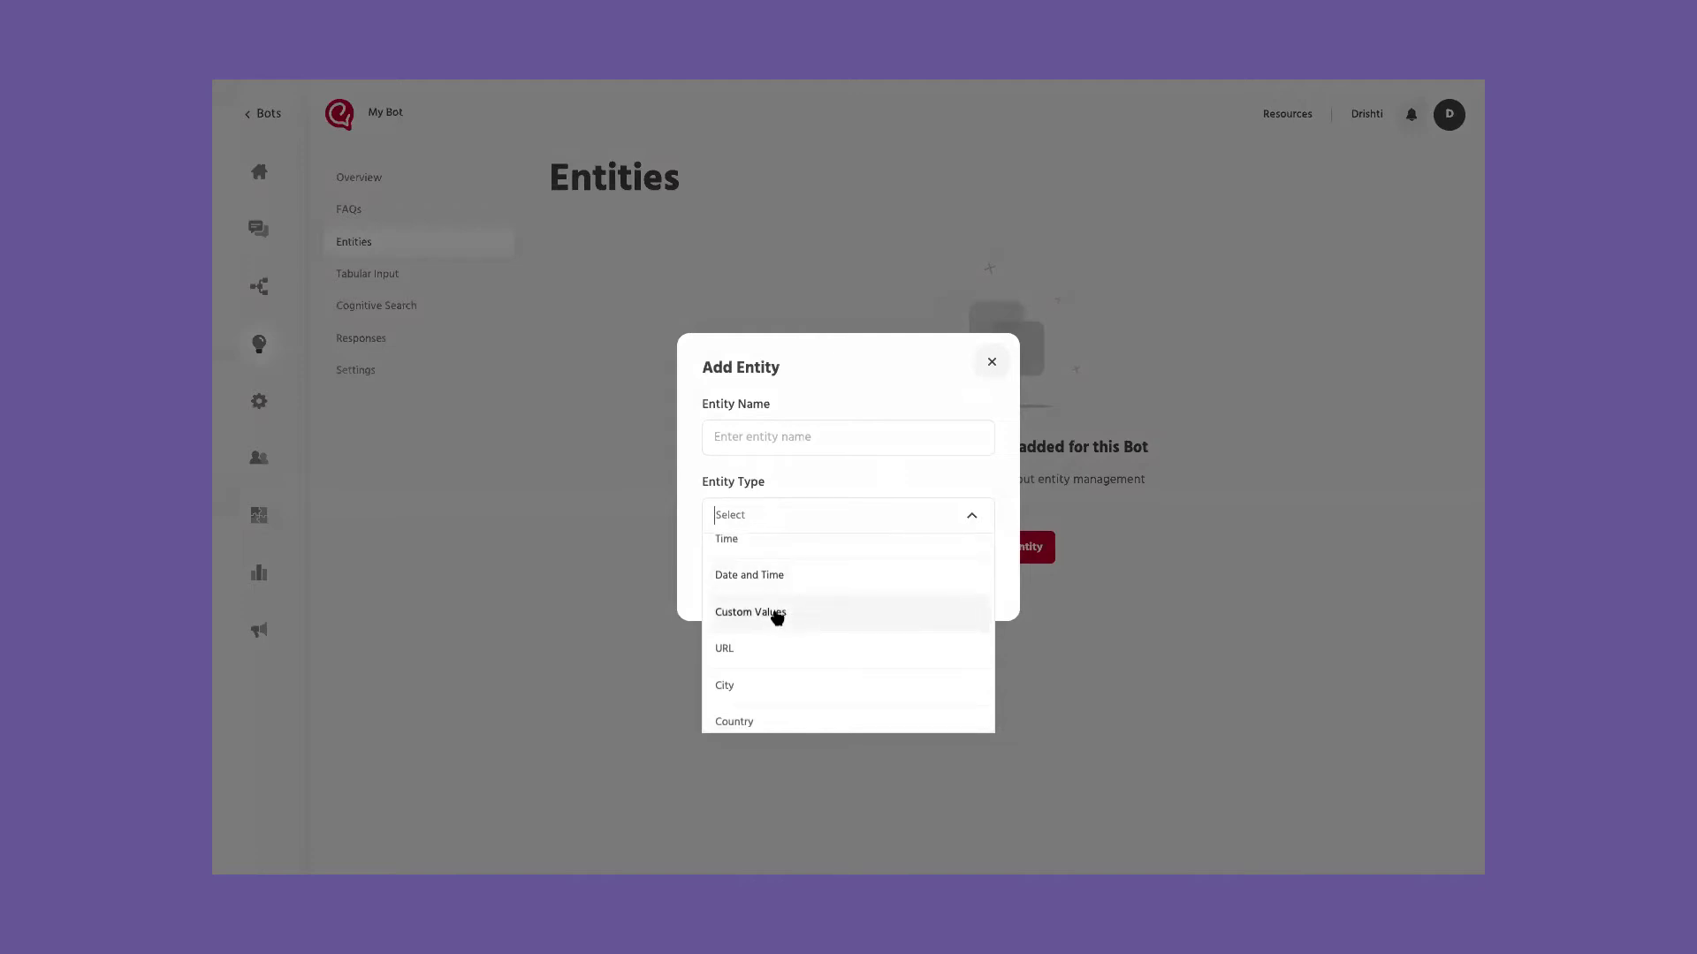
{"action": "scroll", "coordinate": [778, 618], "scroll_direction": "down", "scroll_amount": 1}
{"action": "scroll", "coordinate": [778, 618], "scroll_direction": "down", "scroll_amount": 4}
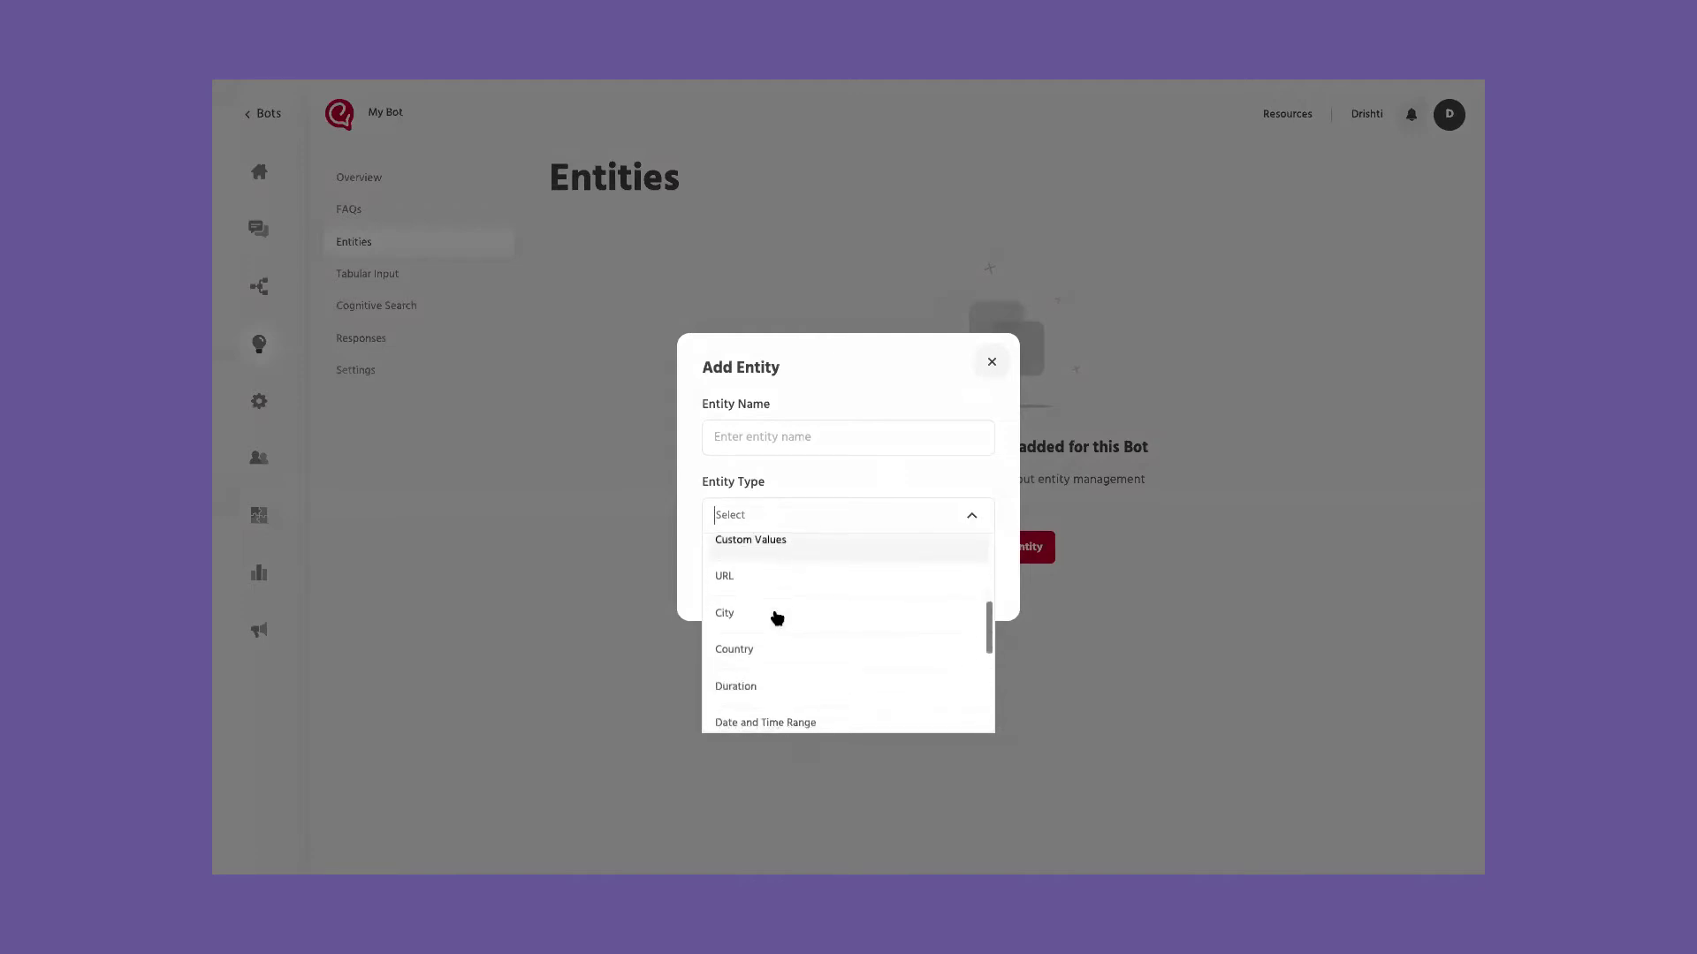
{"action": "scroll", "coordinate": [777, 618], "scroll_direction": "down", "scroll_amount": 1}
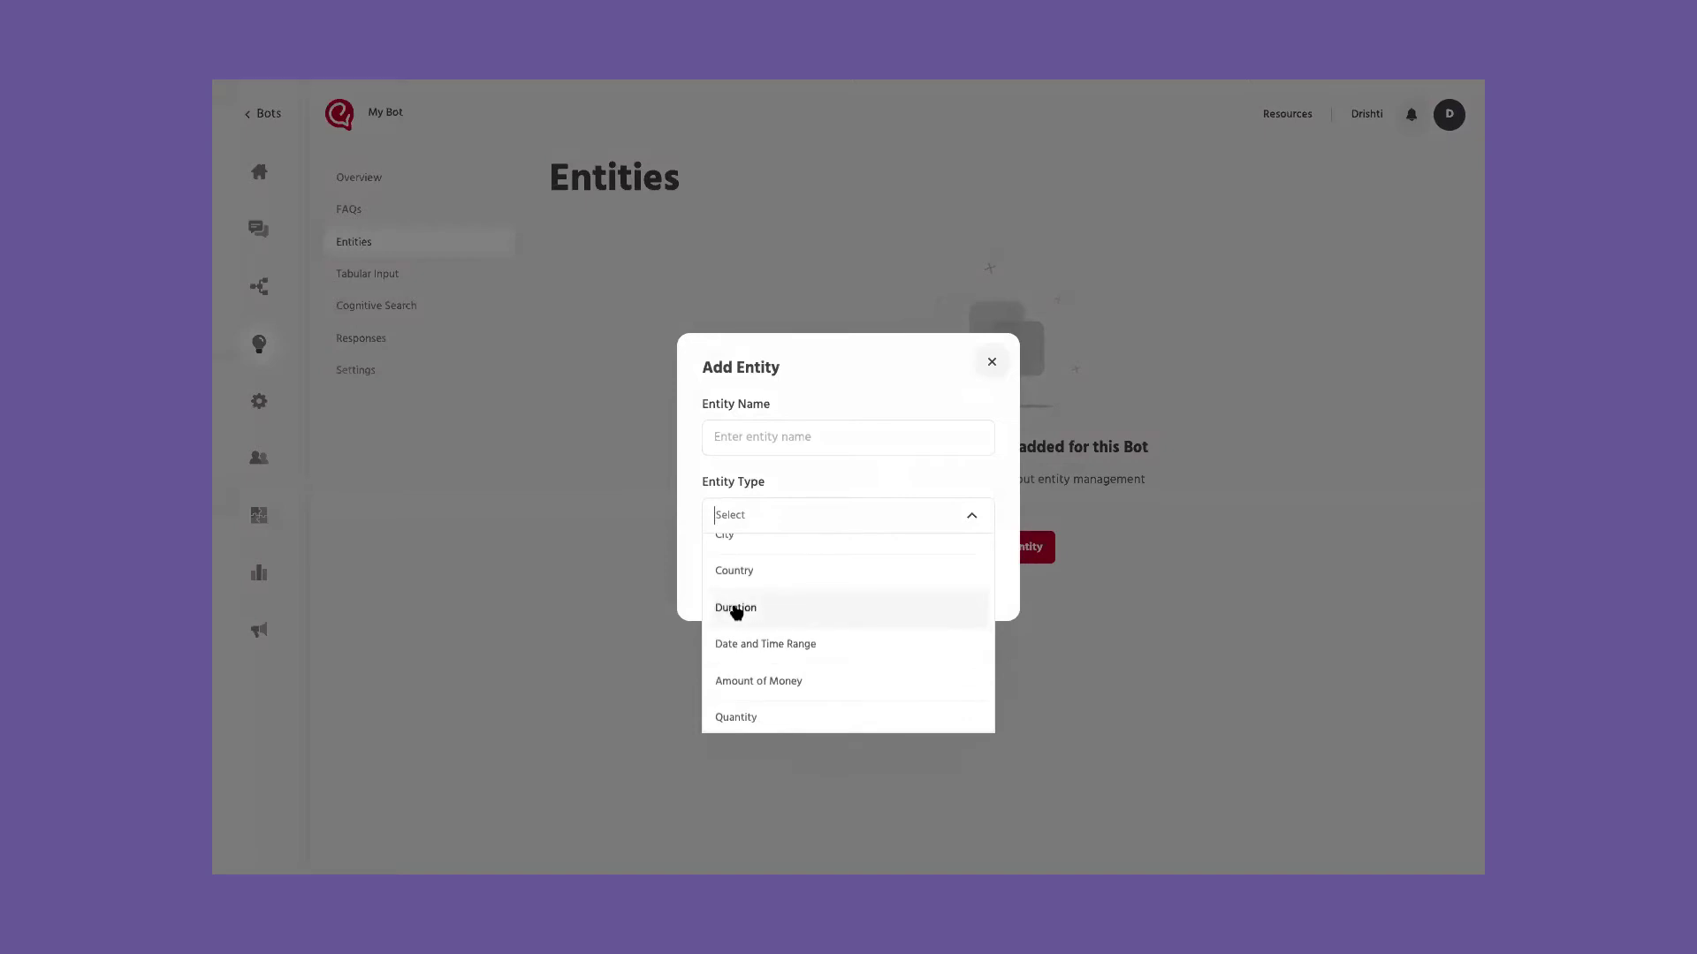
{"action": "scroll", "coordinate": [737, 610], "scroll_direction": "up", "scroll_amount": 1}
{"action": "scroll", "coordinate": [761, 605], "scroll_direction": "down", "scroll_amount": 6}
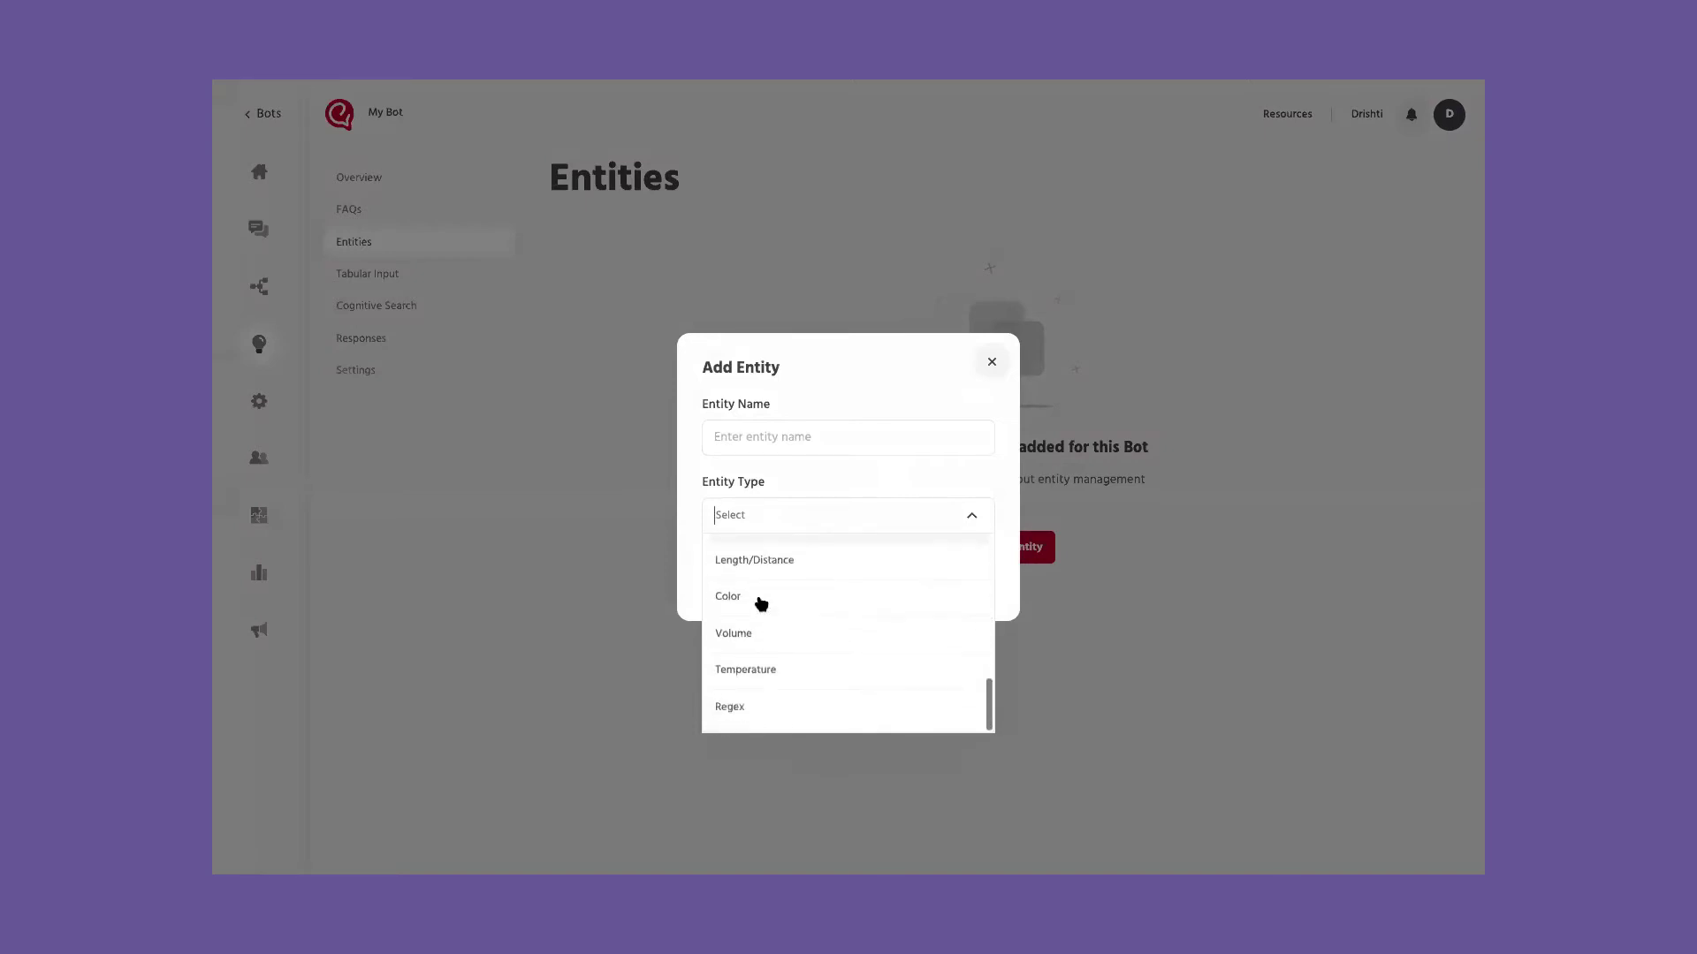
{"action": "scroll", "coordinate": [761, 604], "scroll_direction": "up", "scroll_amount": 8}
{"action": "scroll", "coordinate": [761, 605], "scroll_direction": "down", "scroll_amount": 6}
{"action": "left_click", "coordinate": [991, 358]}
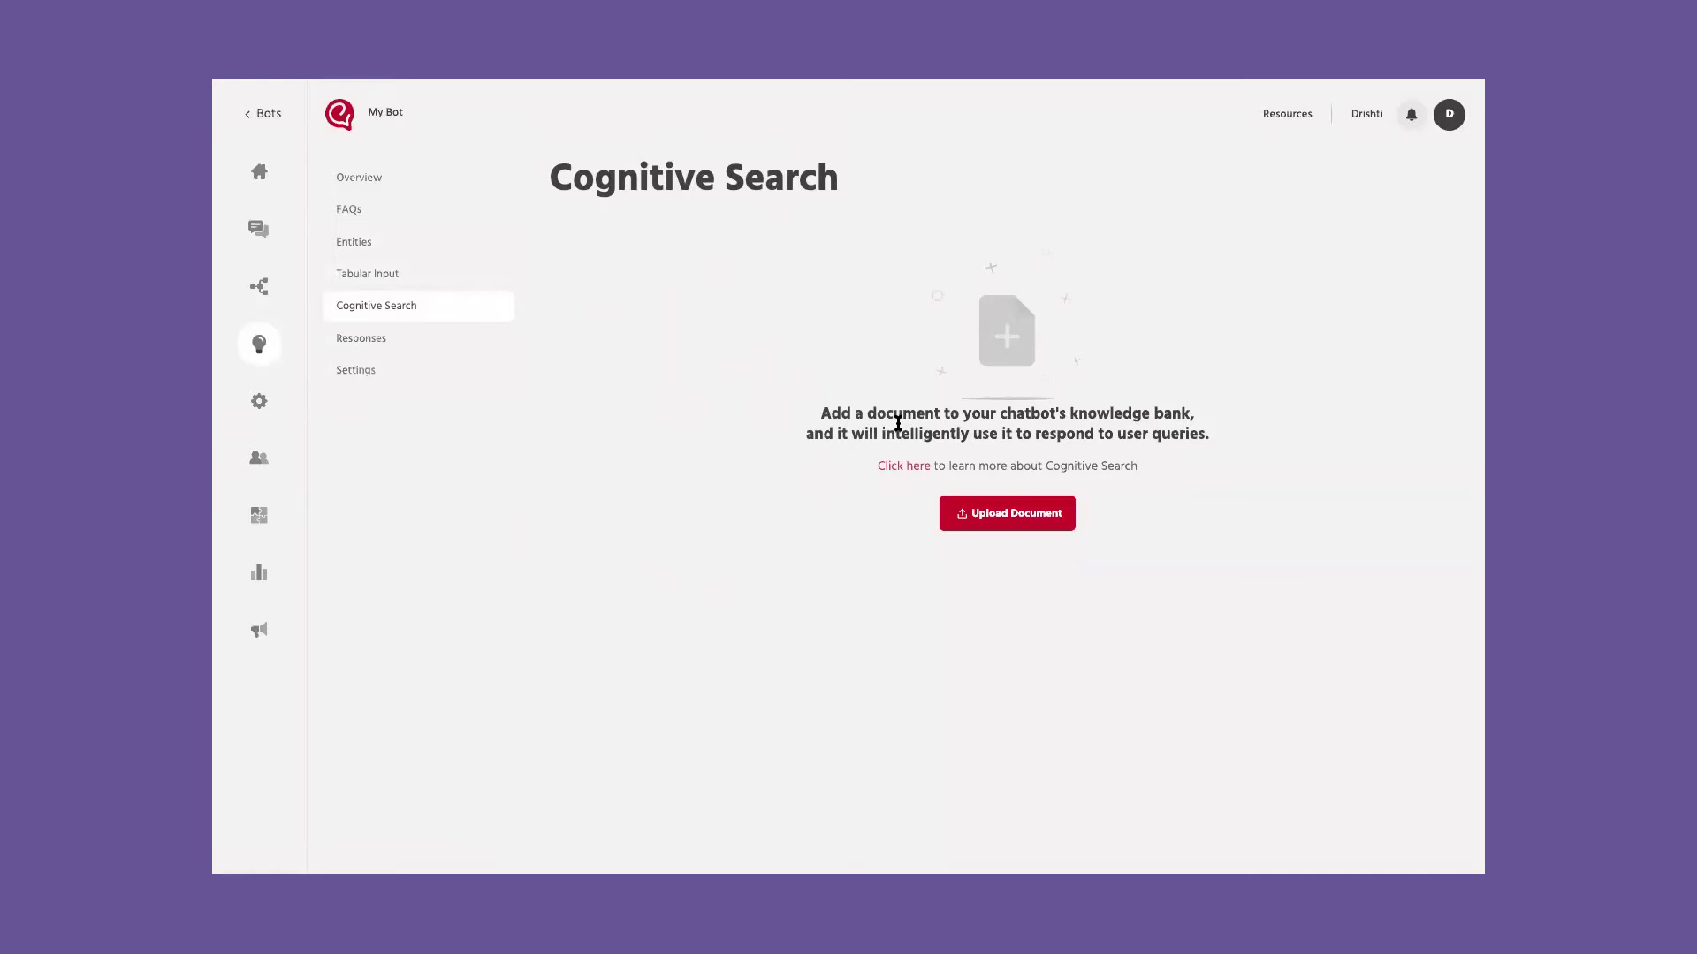
Step: Upload Return and Refund Policy.pdf to Cognitive Search as the document 'Refund Policy' and save it
{"action": "left_click", "coordinate": [972, 510]}
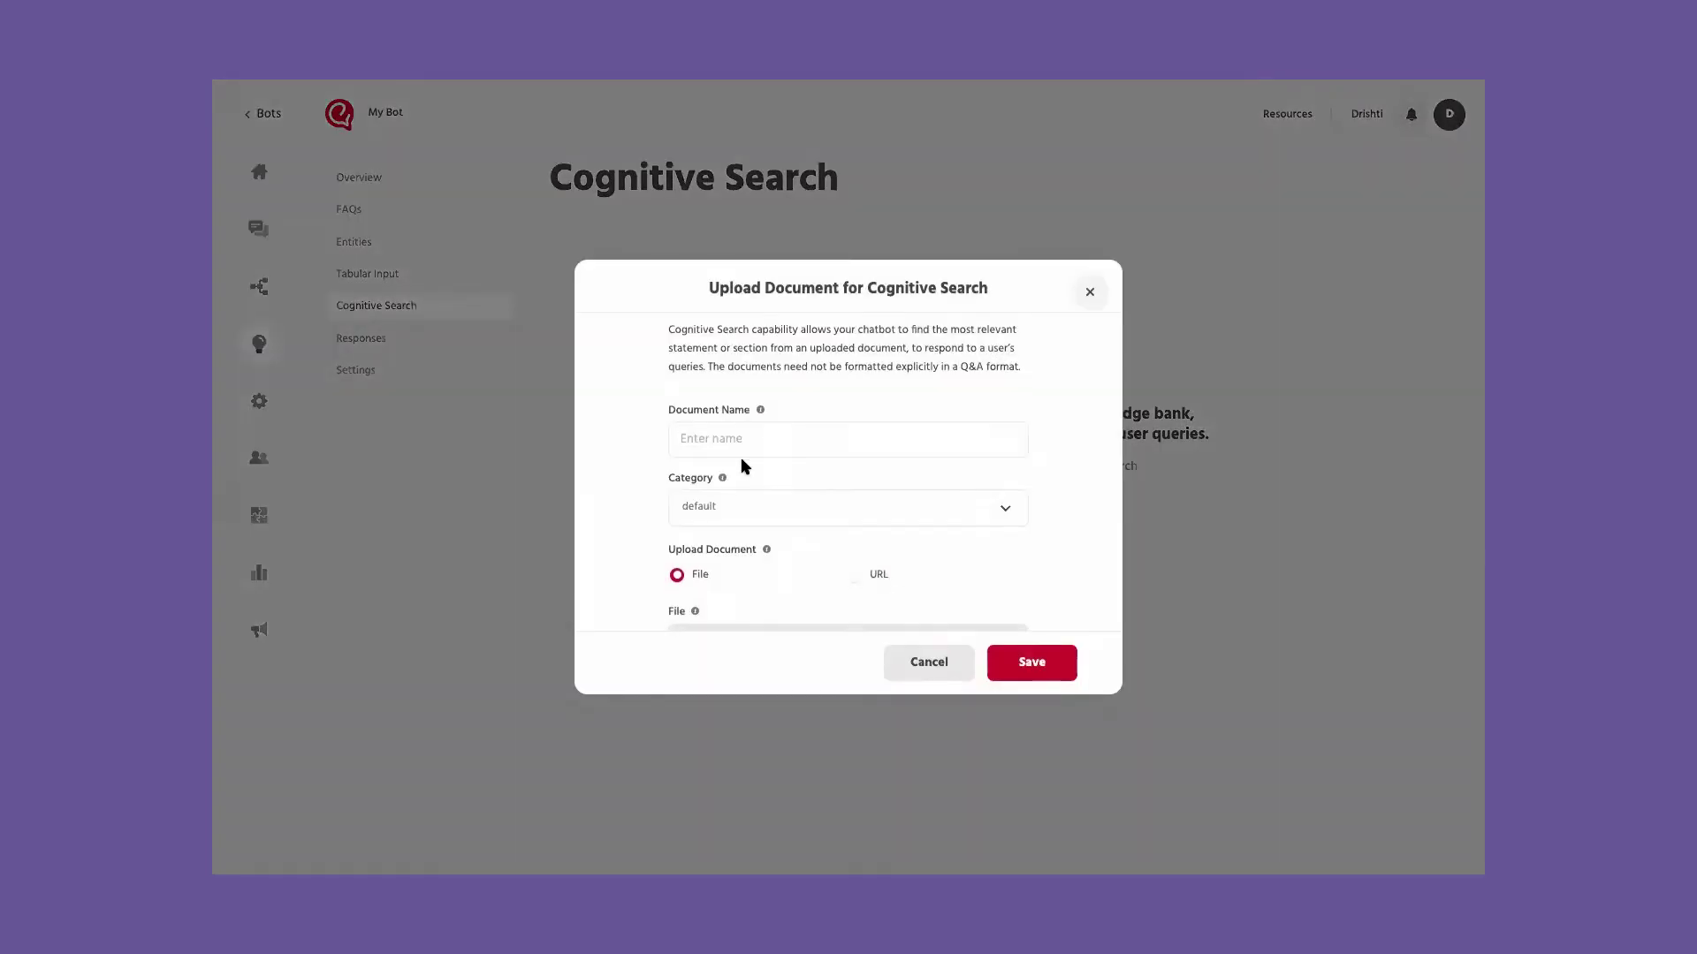
{"action": "scroll", "coordinate": [745, 468], "scroll_direction": "down", "scroll_amount": 1}
{"action": "left_click", "coordinate": [767, 412]}
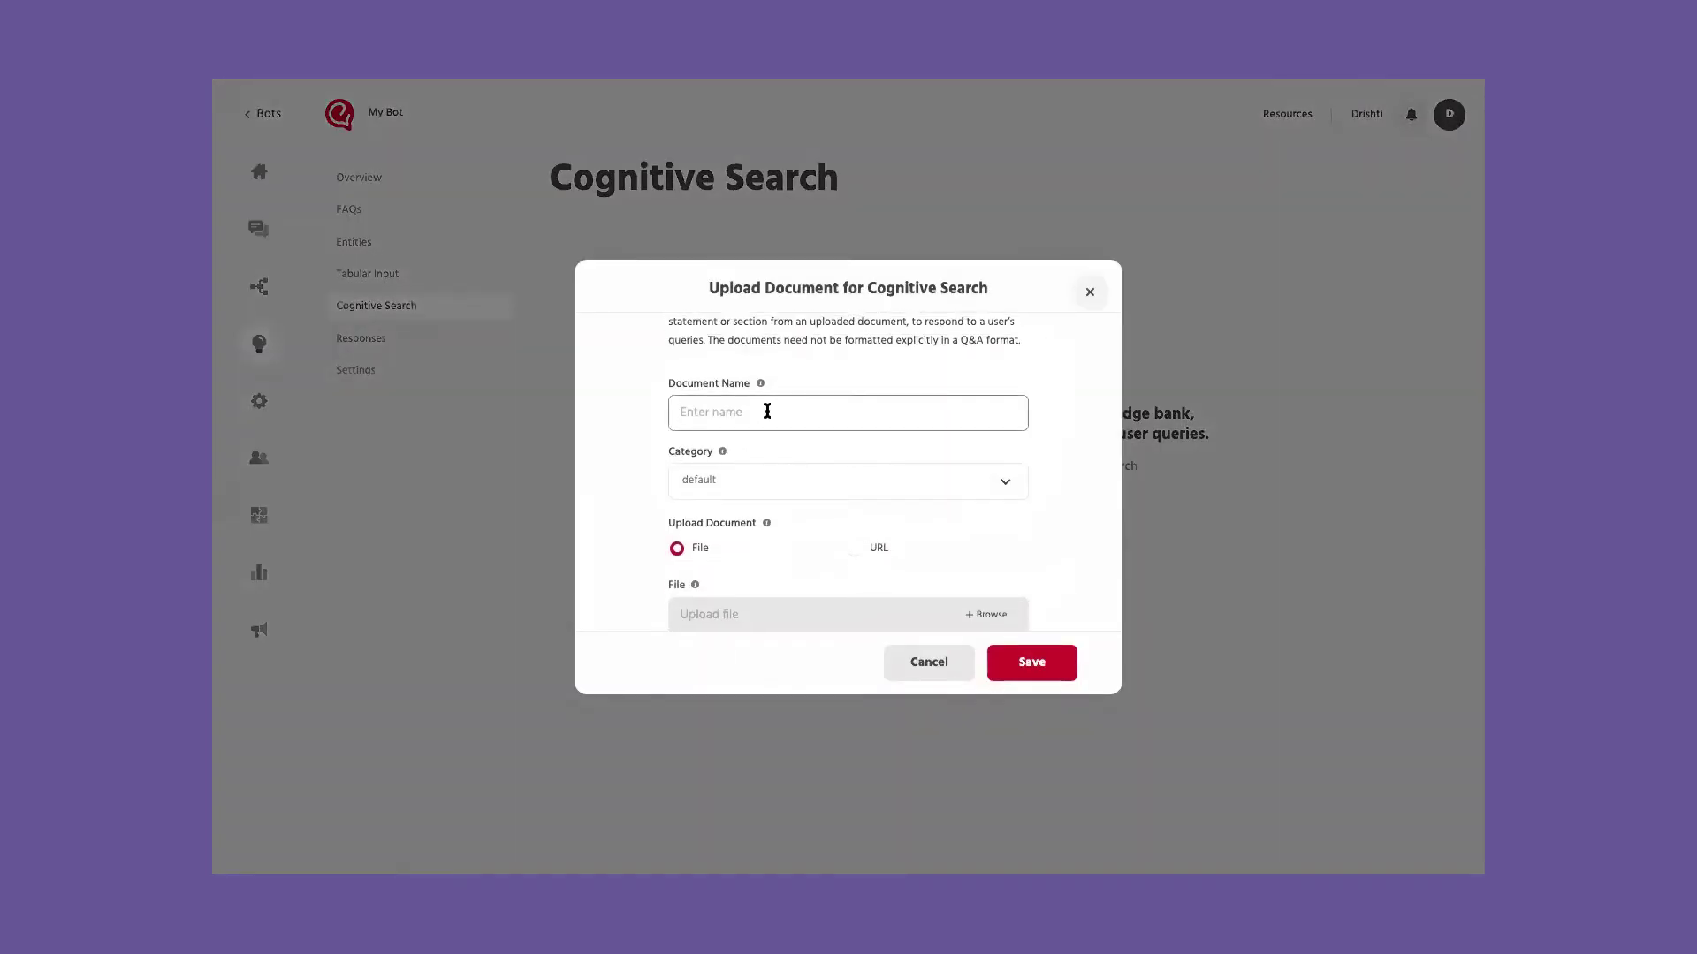
{"action": "type", "text": "Refund Policy"}
{"action": "scroll", "coordinate": [855, 394], "scroll_direction": "down", "scroll_amount": 1}
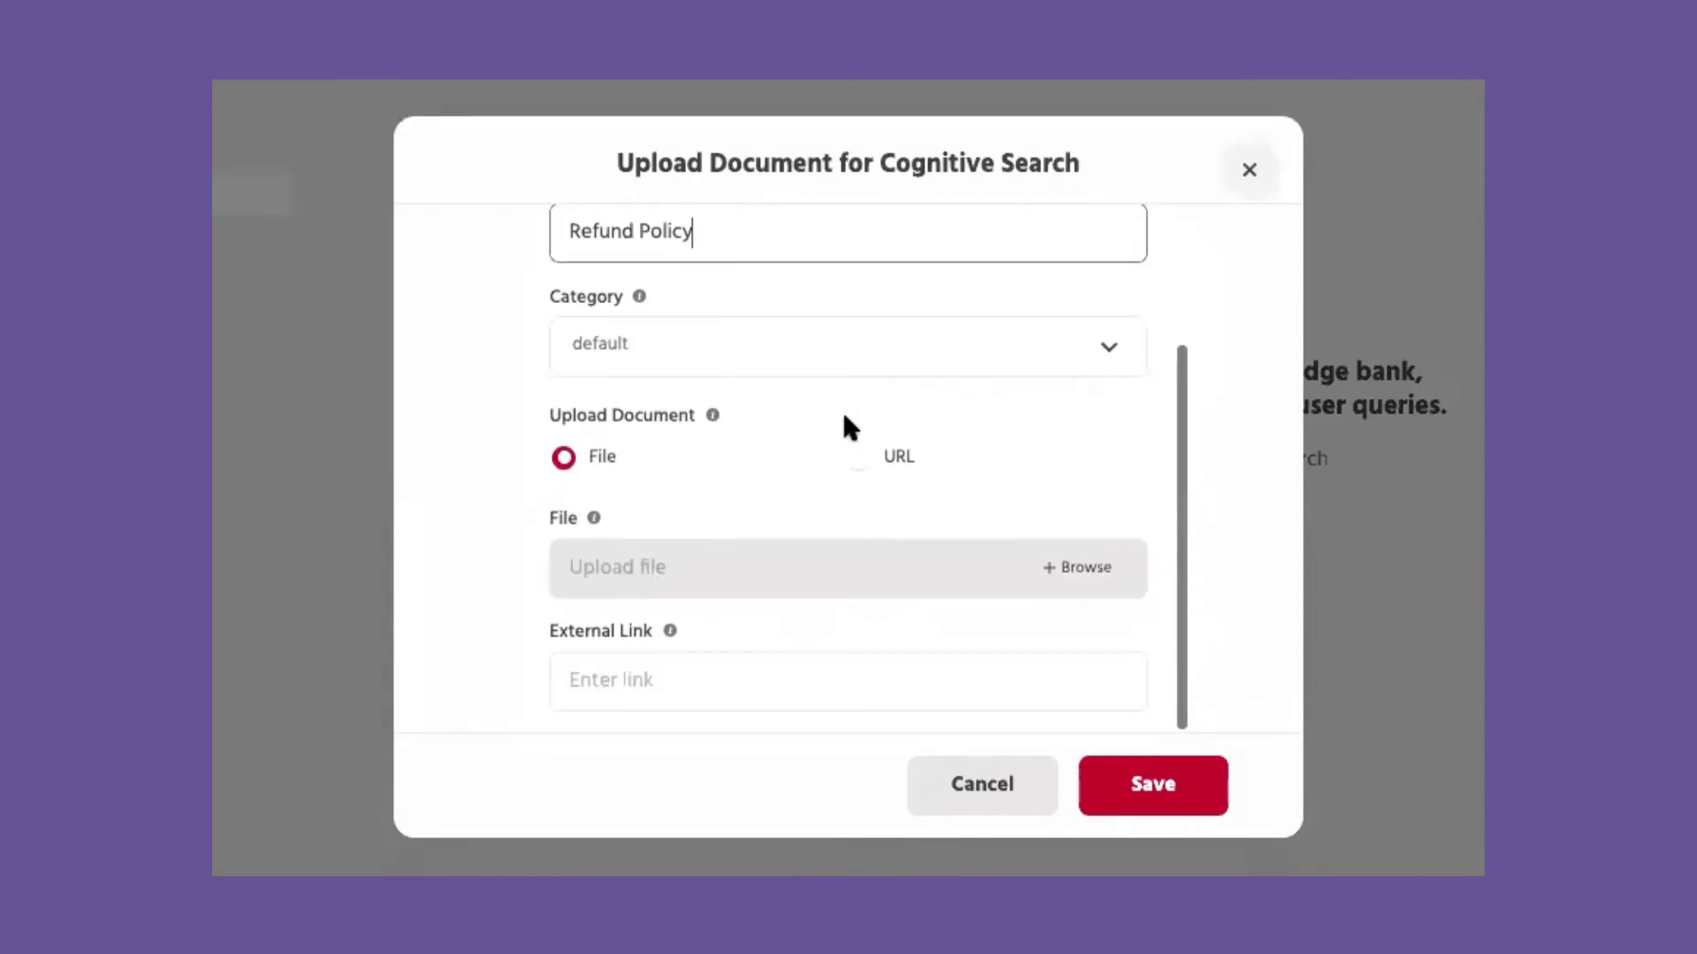
{"action": "left_click", "coordinate": [1054, 568]}
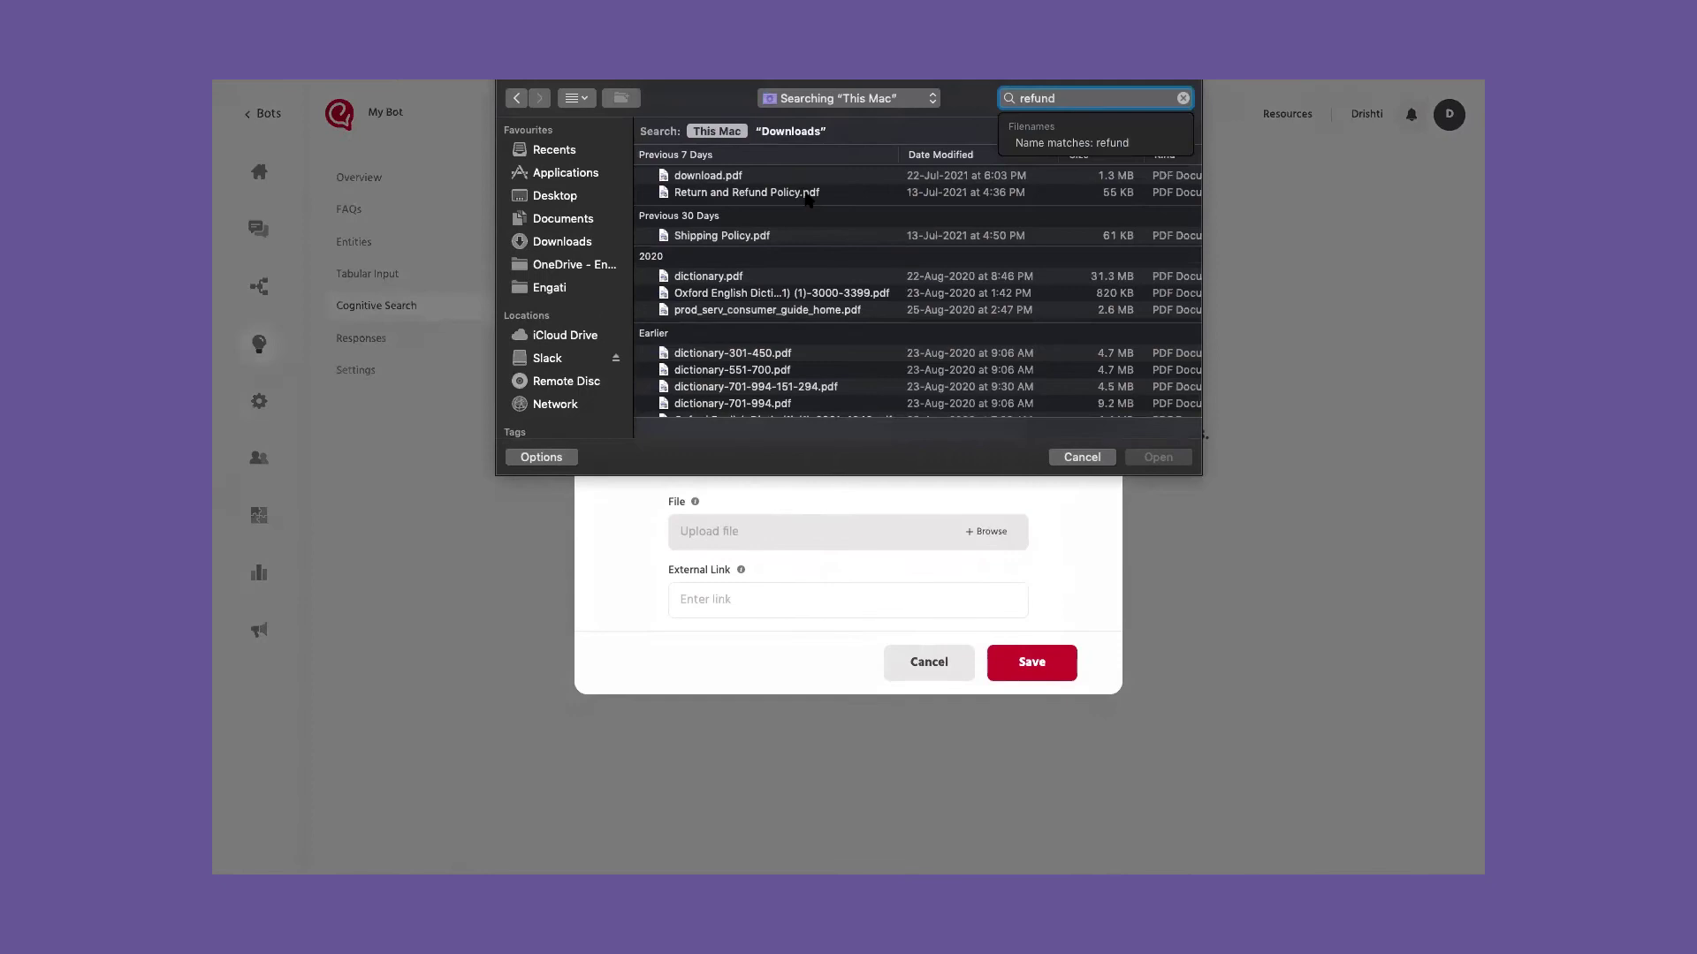
{"action": "key", "text": "Down"}
{"action": "left_click", "coordinate": [1174, 454]}
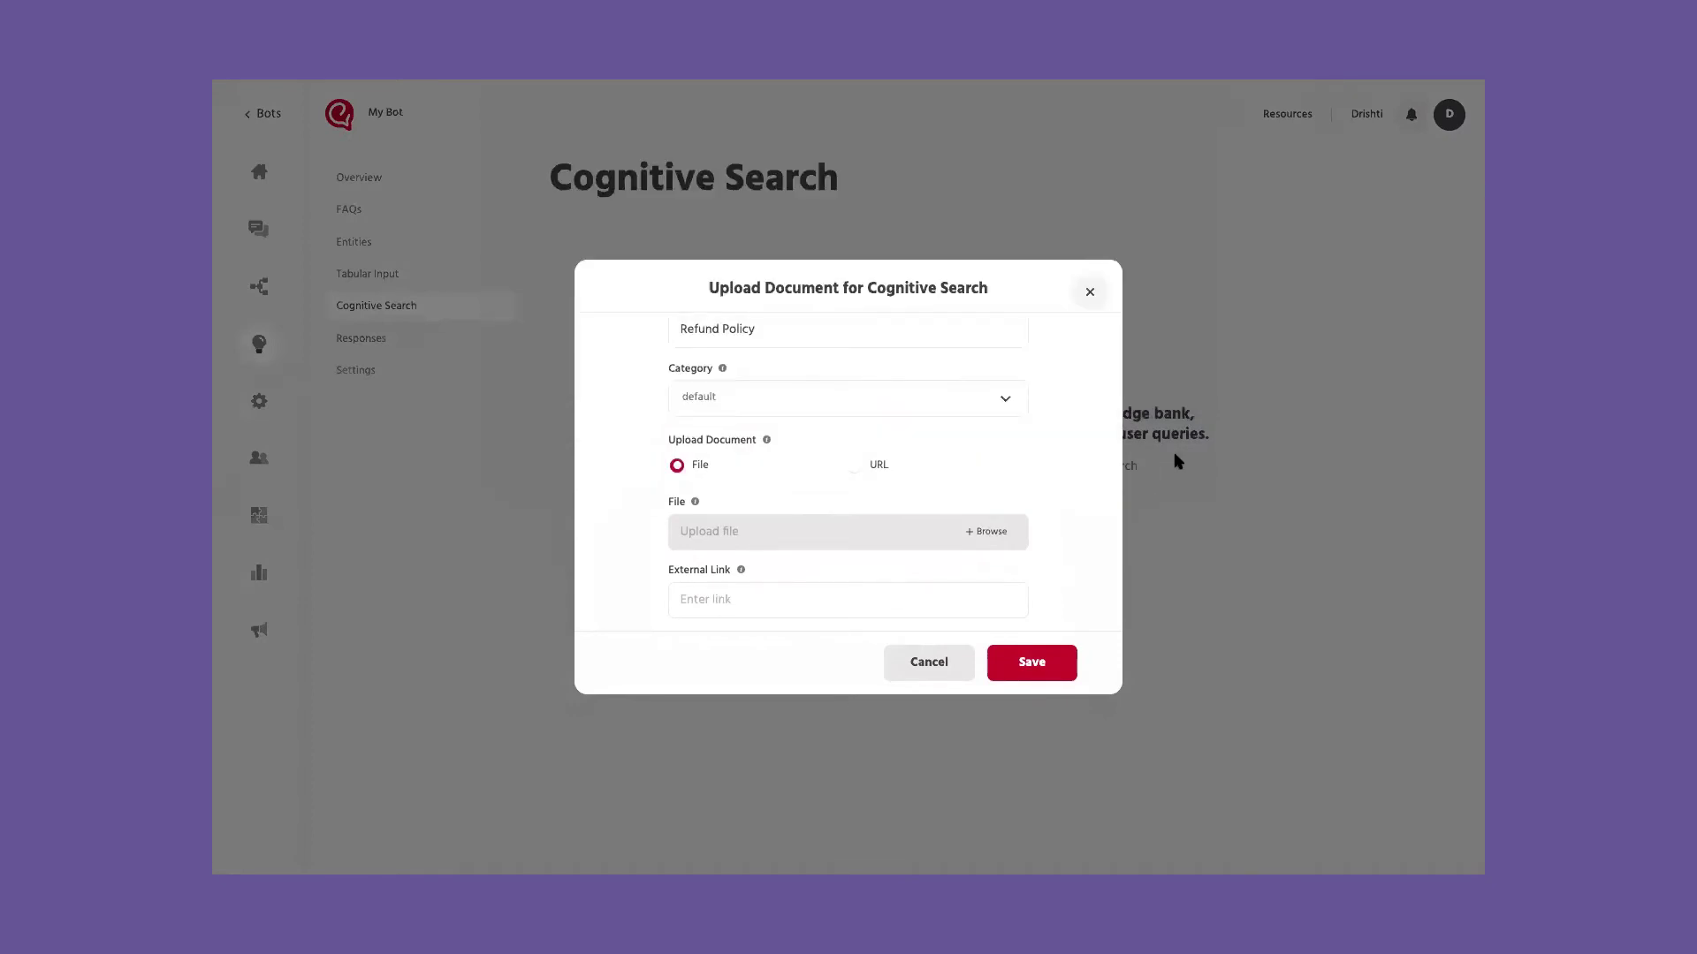
{"action": "left_click", "coordinate": [1039, 665]}
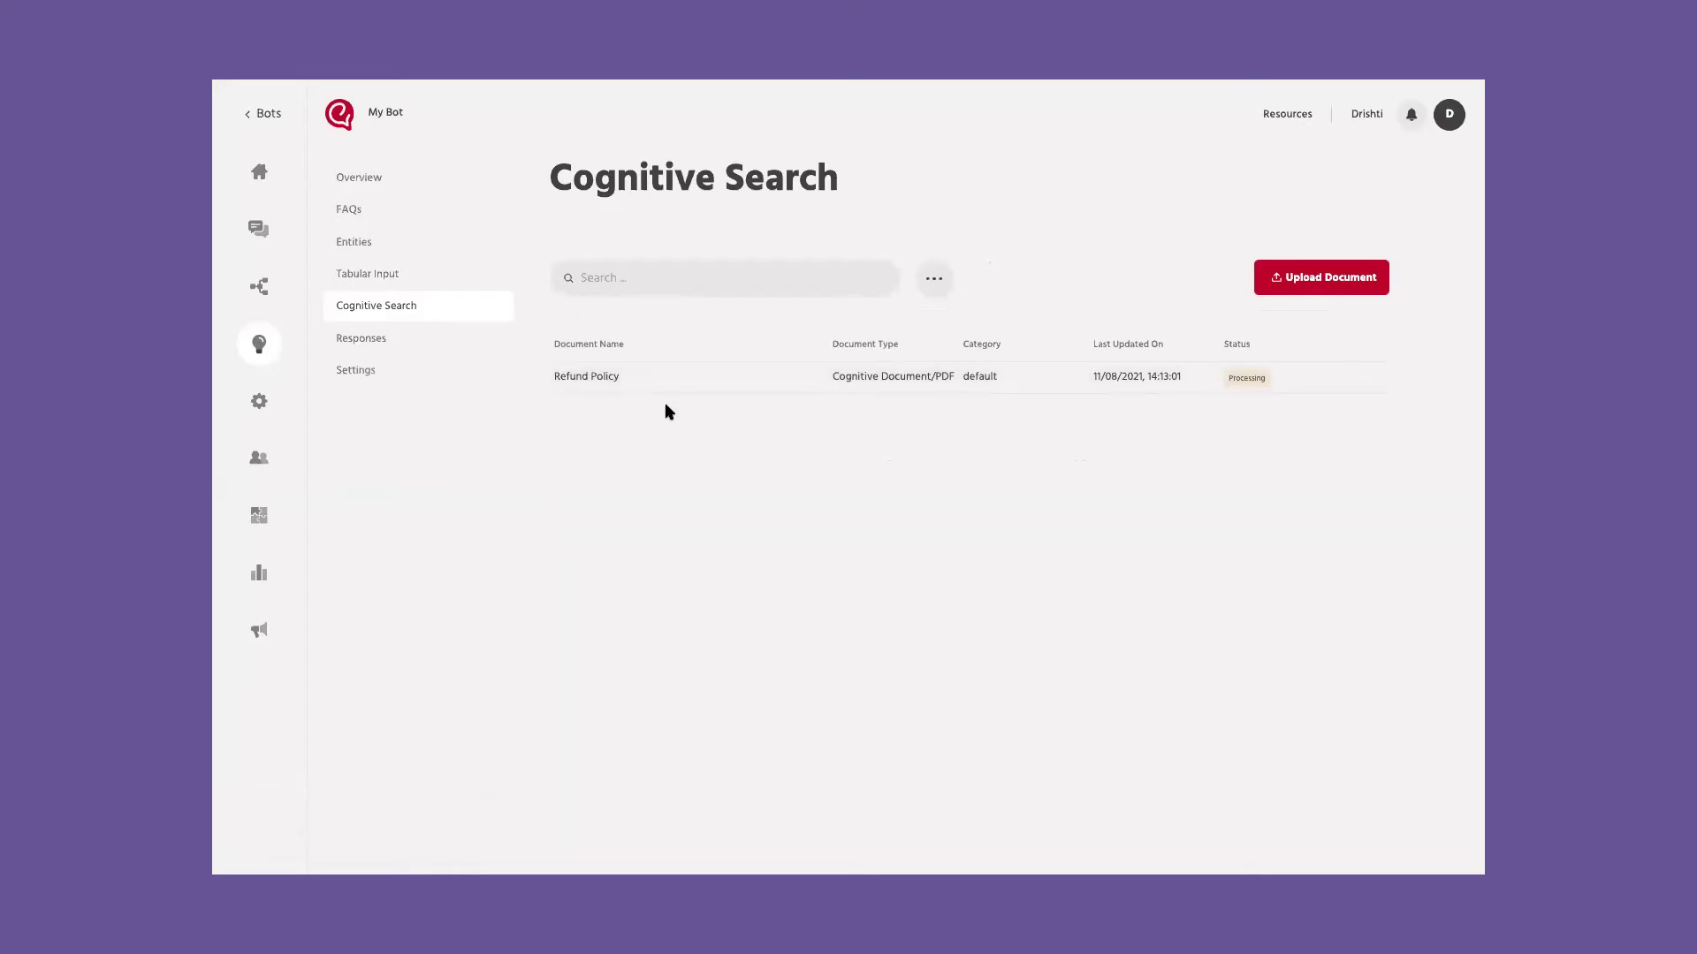
{"action": "left_click", "coordinate": [373, 341]}
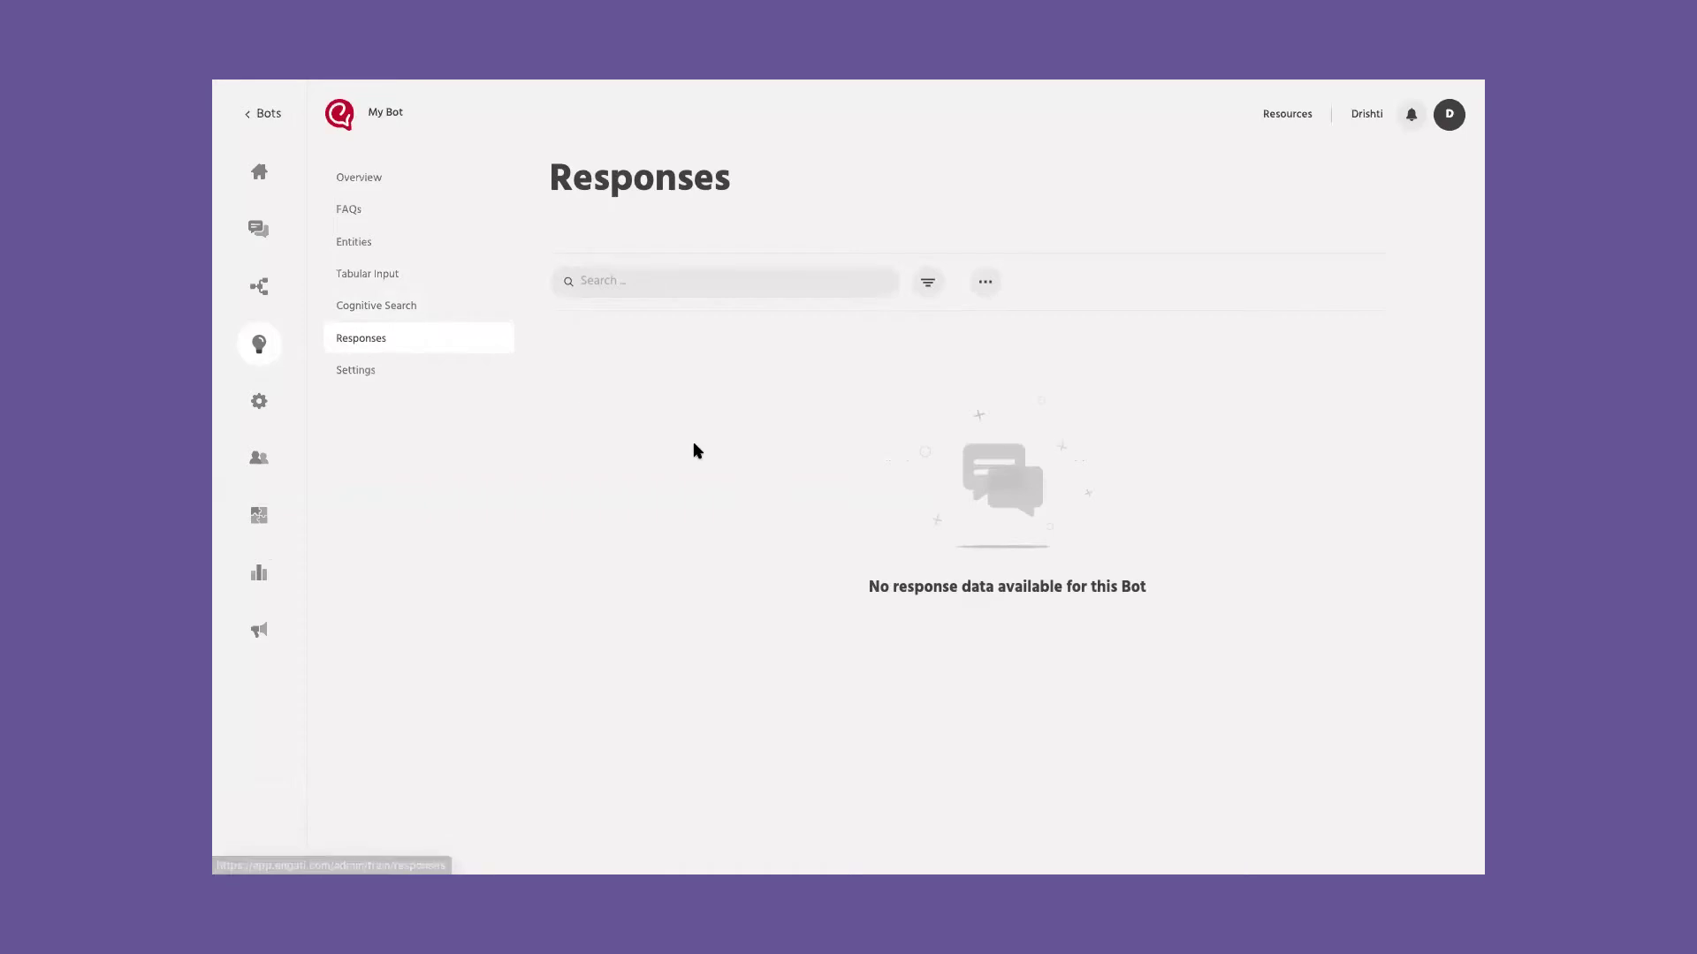
Step: Open the bot's Settings to show Smart Response options: threshold 0.4, Small Talk enabled
{"action": "left_click", "coordinate": [412, 376]}
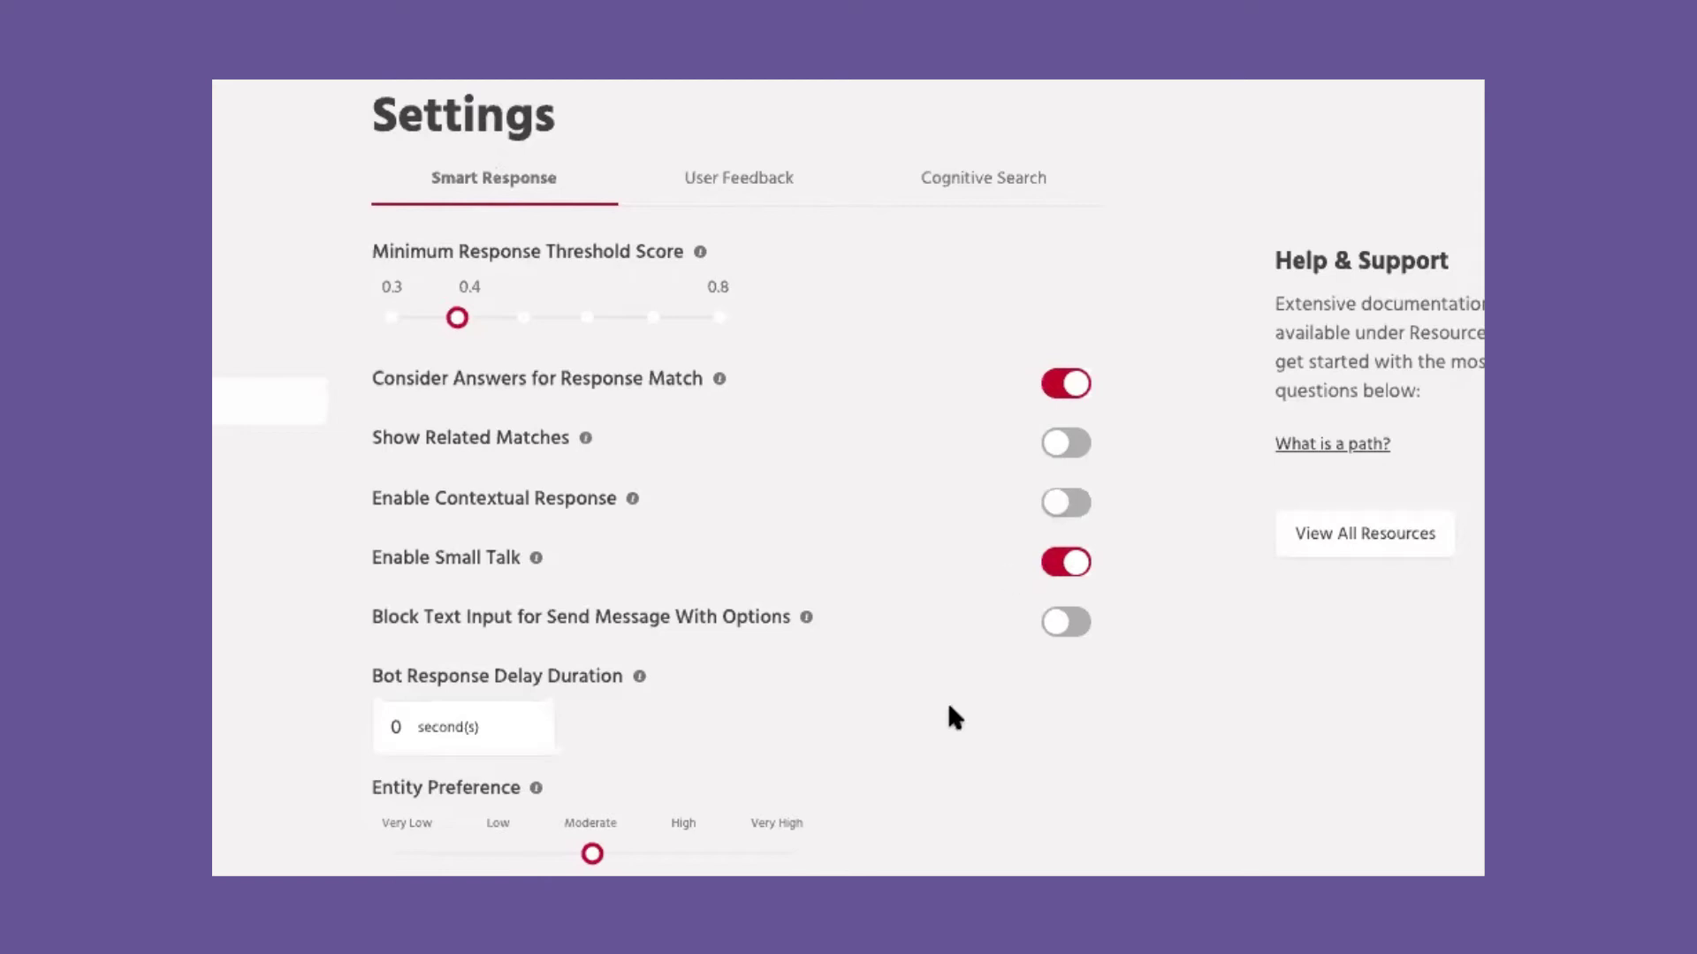
Step: Raise the Bot Response Delay Duration to 0.5 seconds and turn on Request Feedback
{"action": "left_click", "coordinate": [400, 730]}
{"action": "left_click", "coordinate": [400, 730]}
{"action": "left_click", "coordinate": [522, 720]}
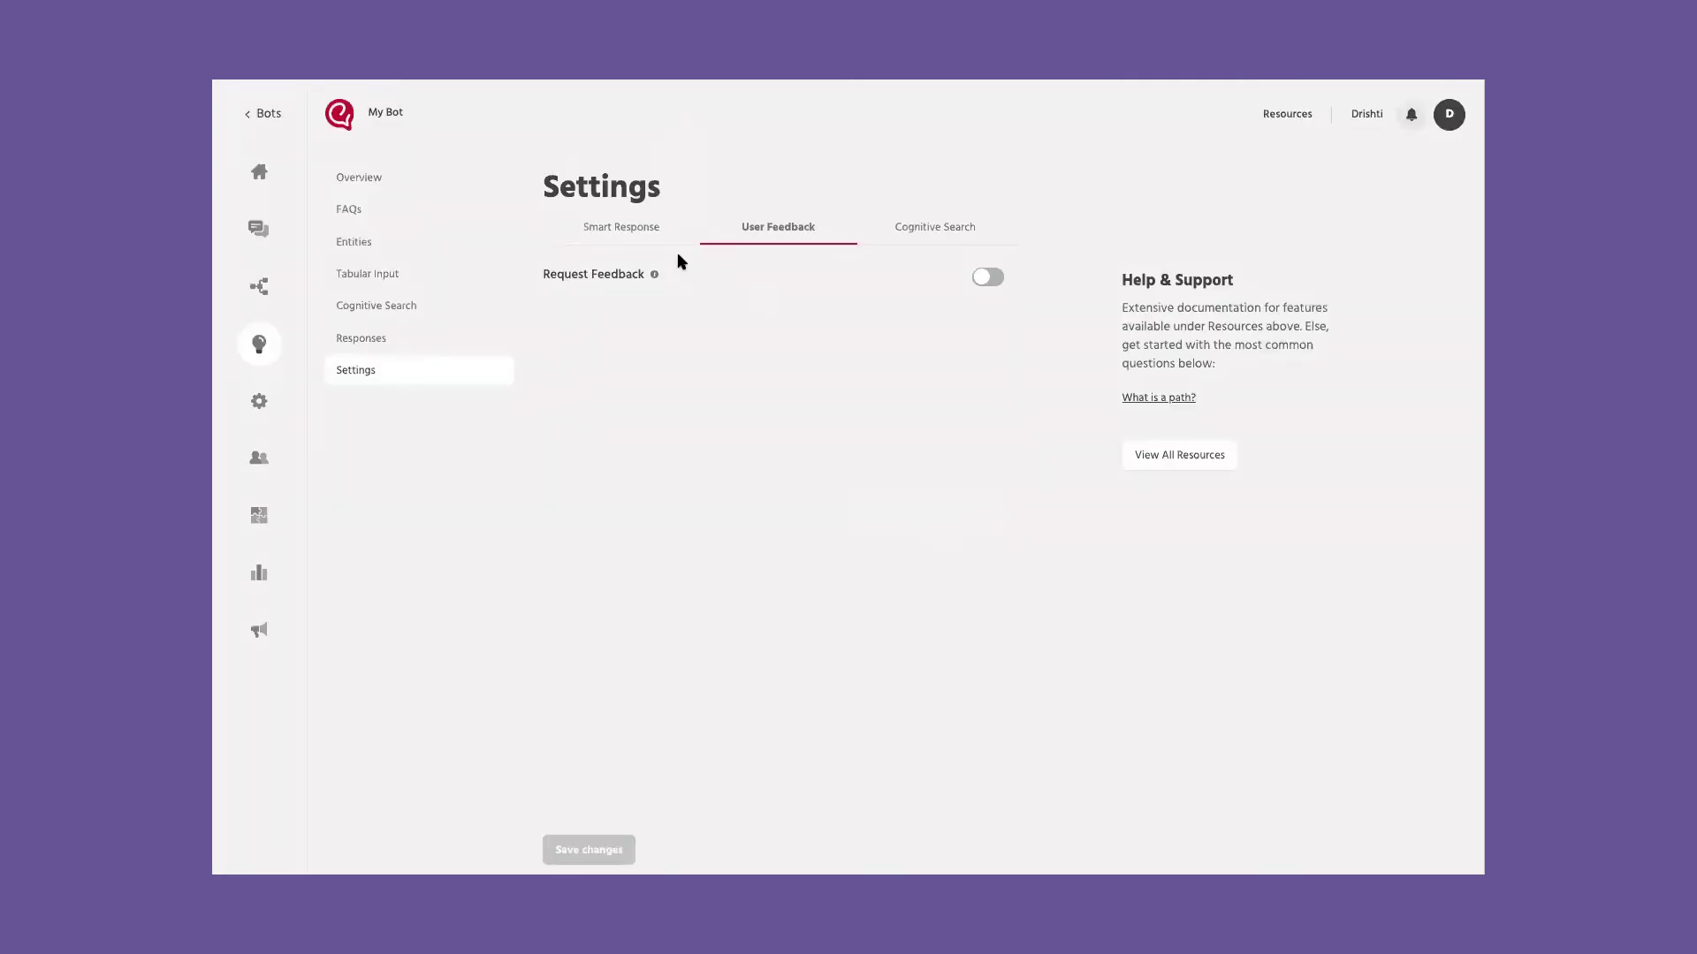
{"action": "left_click", "coordinate": [991, 278]}
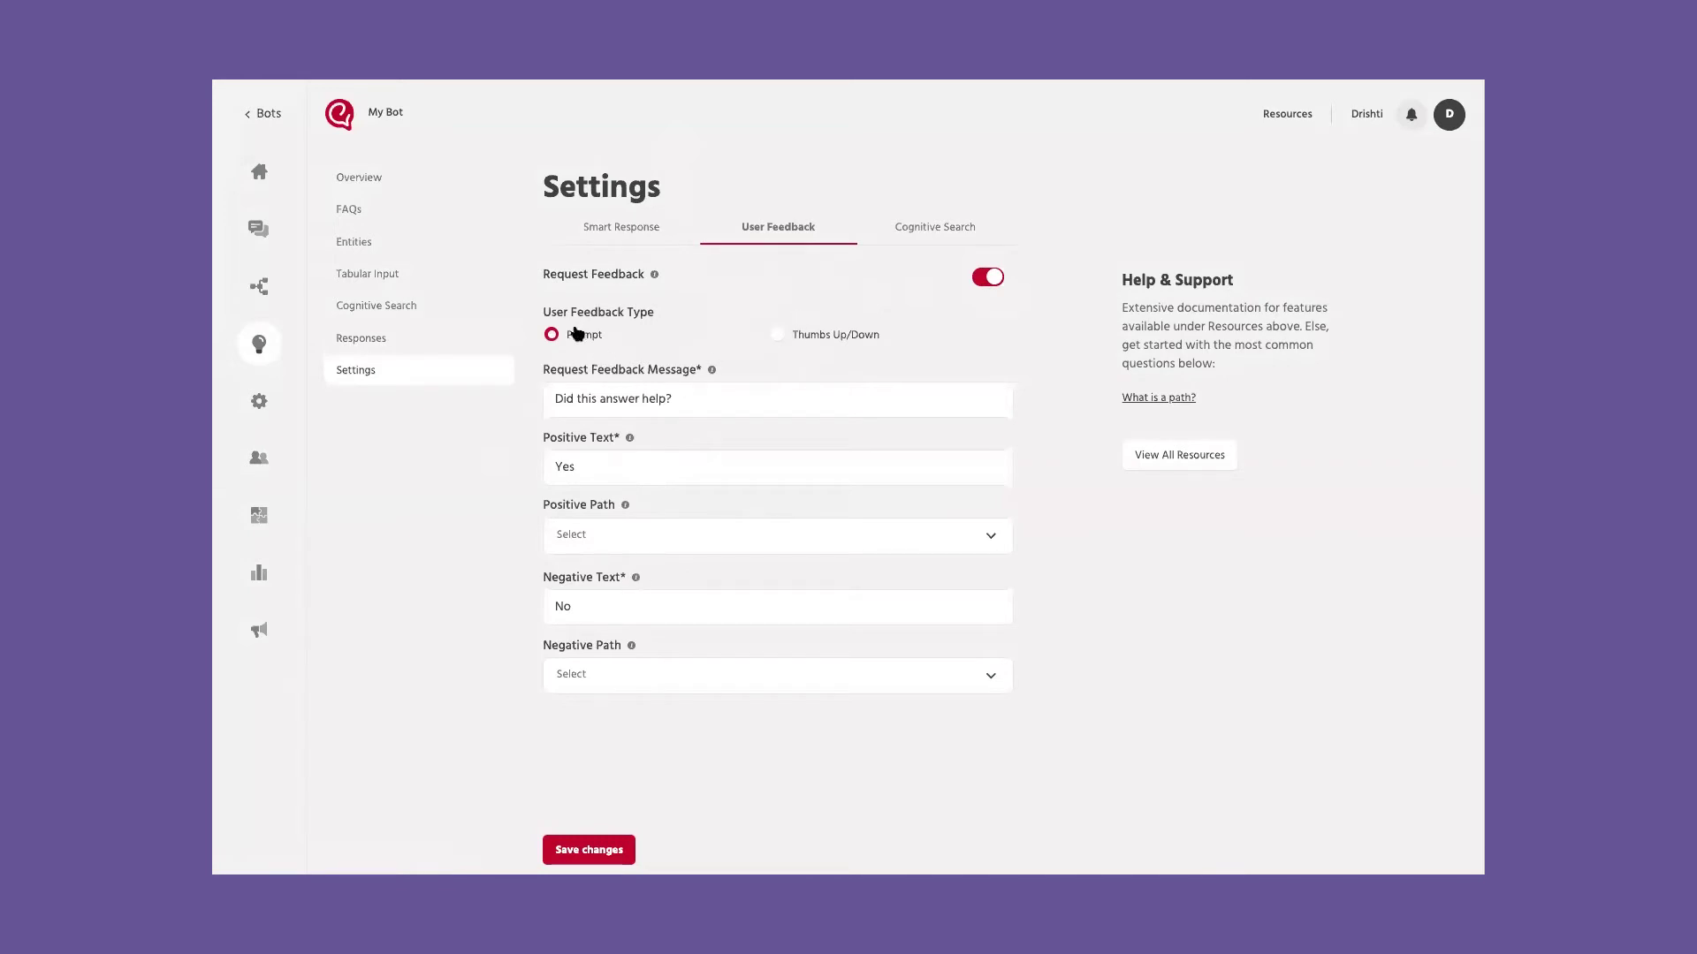
Step: Choose Thumbs Up/Down as the feedback type and review the Positive Path options without choosing one
{"action": "left_click", "coordinate": [777, 336]}
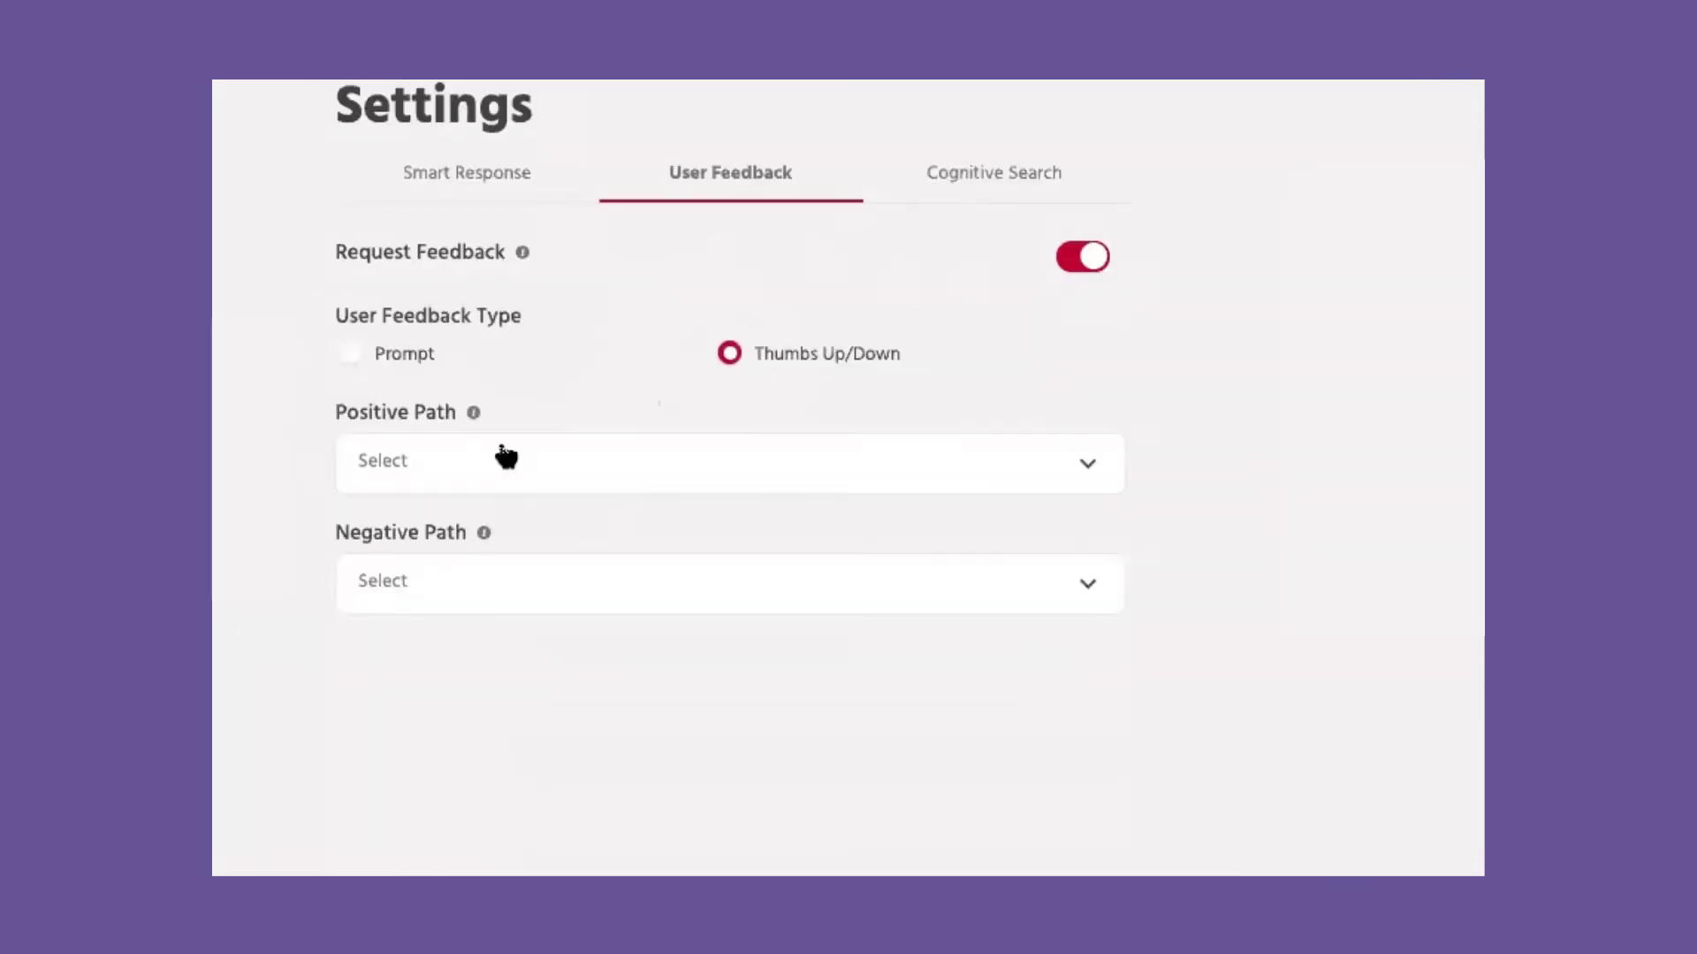
{"action": "left_click", "coordinate": [644, 397]}
{"action": "scroll", "coordinate": [489, 704], "scroll_direction": "down", "scroll_amount": 2}
{"action": "scroll", "coordinate": [488, 705], "scroll_direction": "up", "scroll_amount": 2}
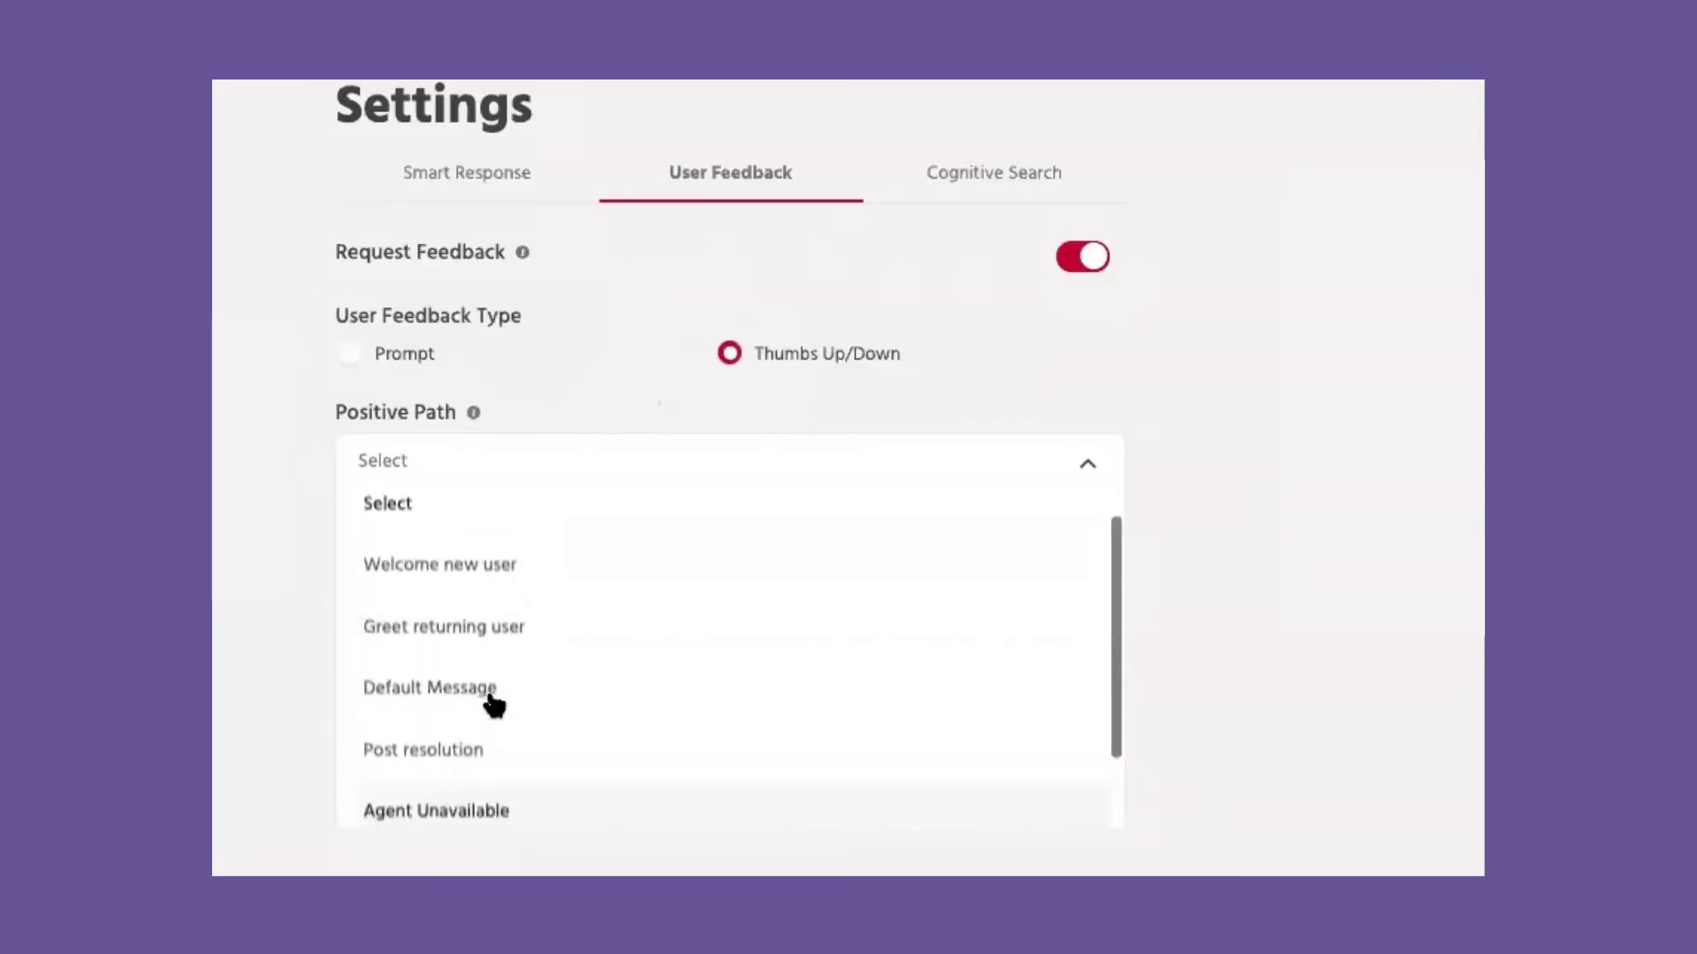
{"action": "left_click", "coordinate": [585, 407]}
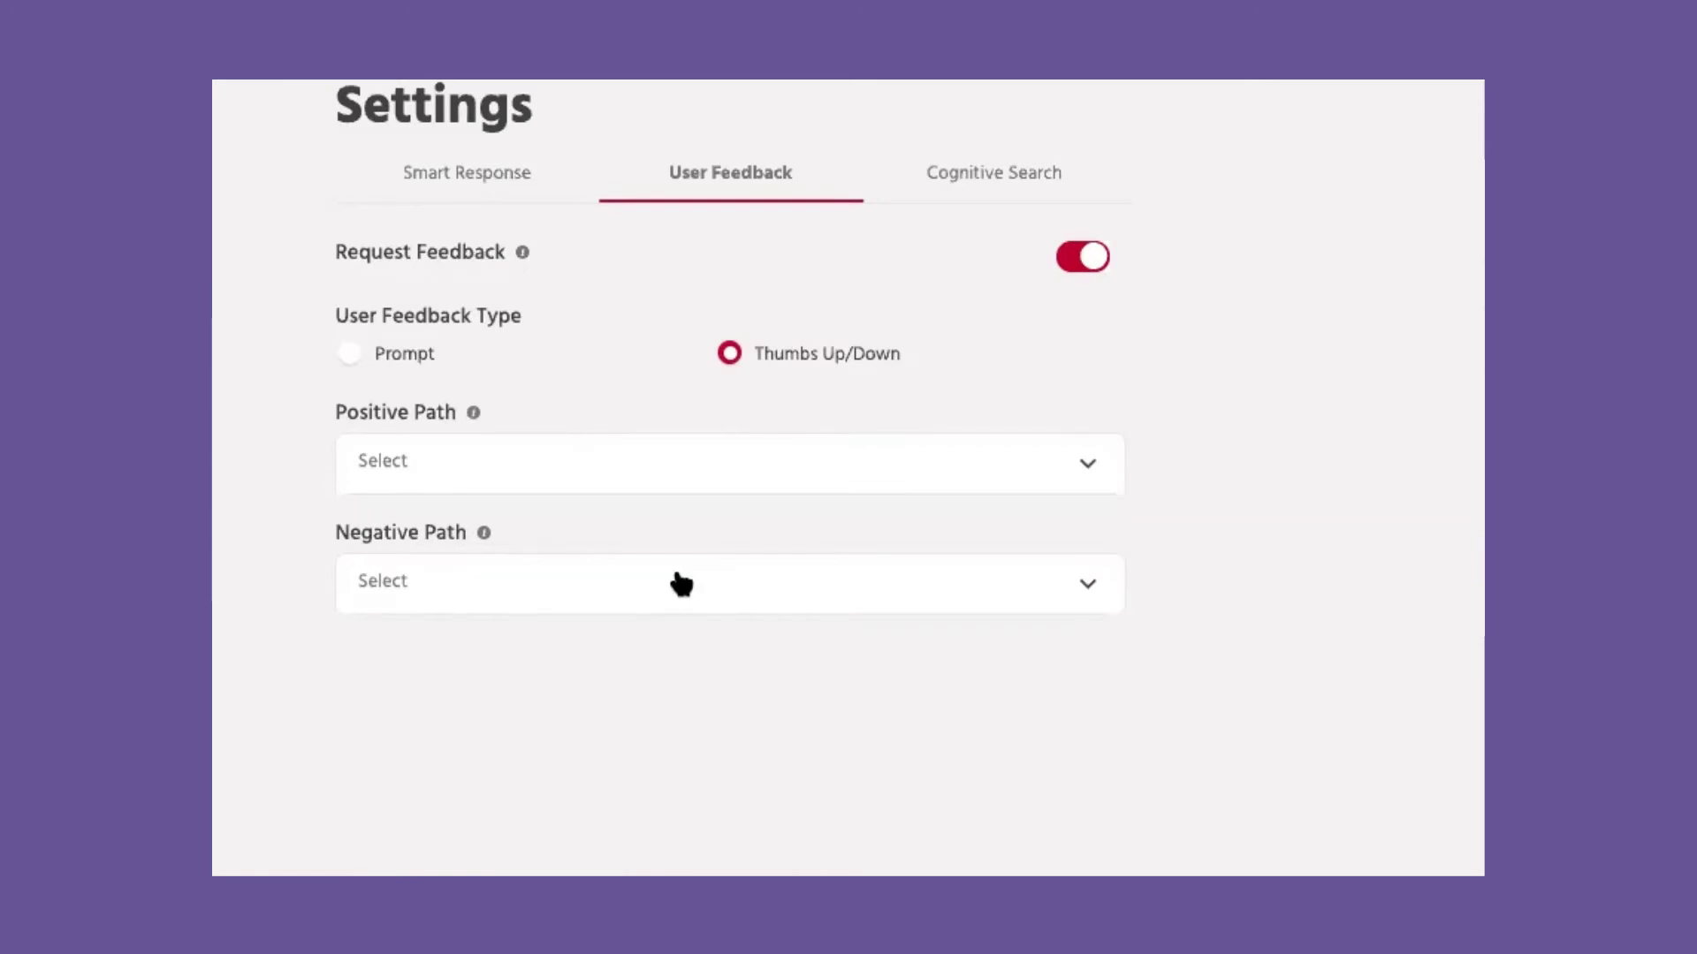
{"action": "left_click", "coordinate": [993, 172]}
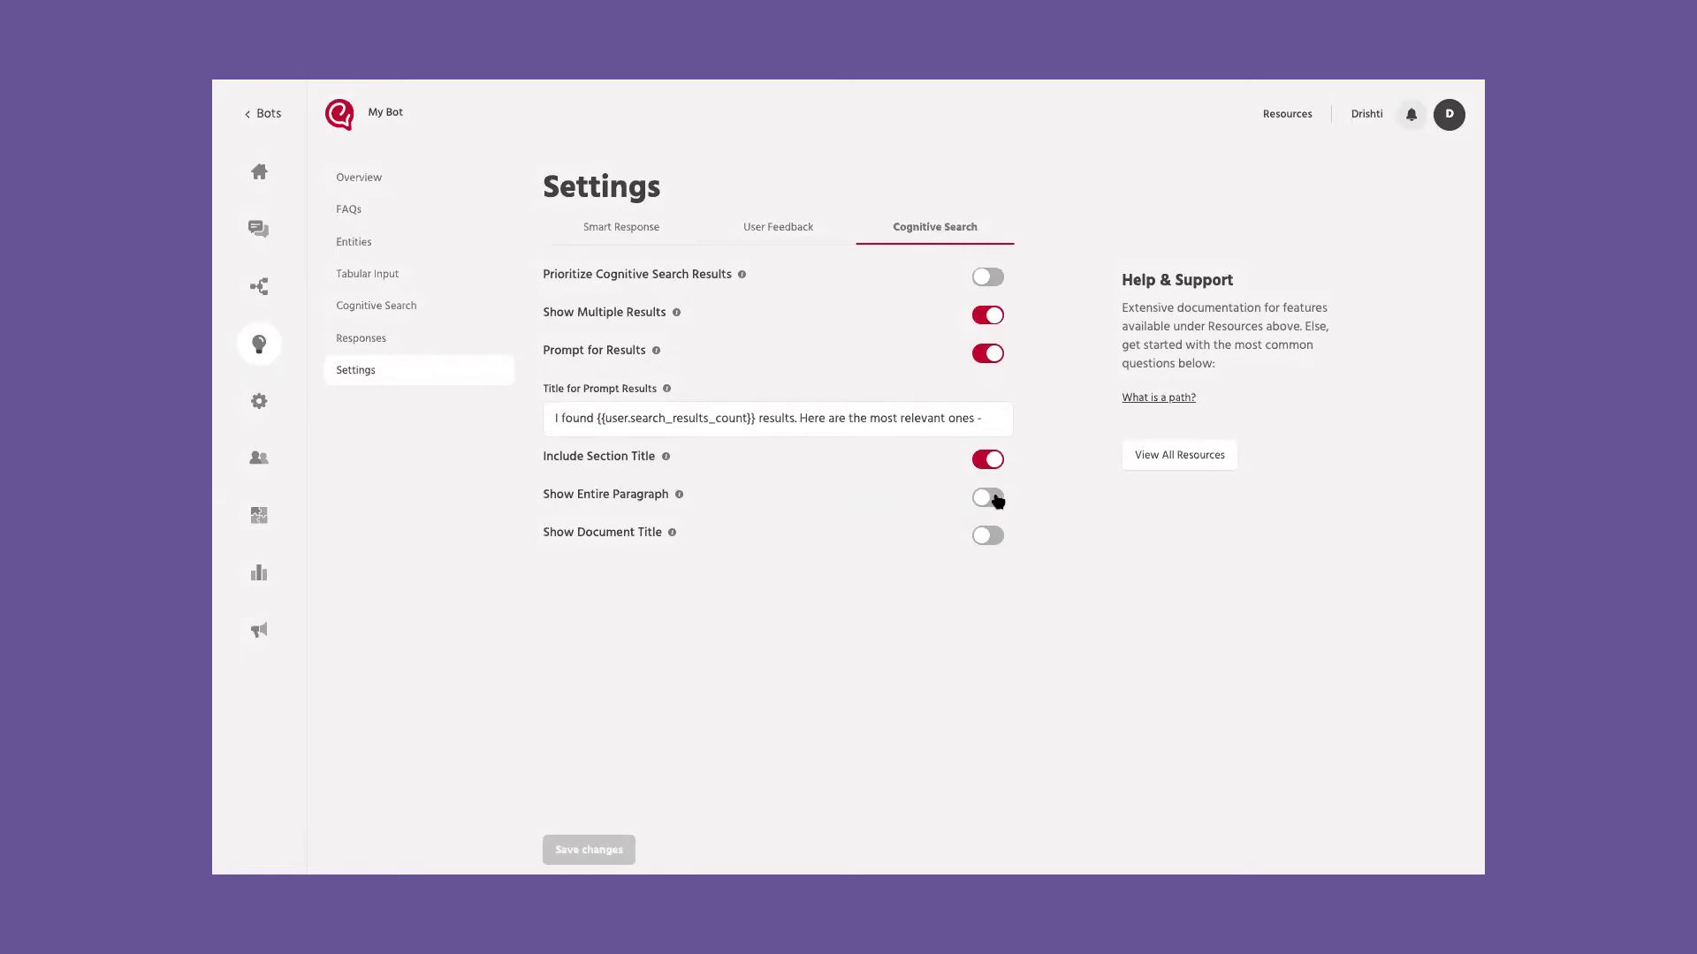
Step: Turn on the Show Entire Paragraph and Show Document Title toggles
{"action": "left_click", "coordinate": [994, 497]}
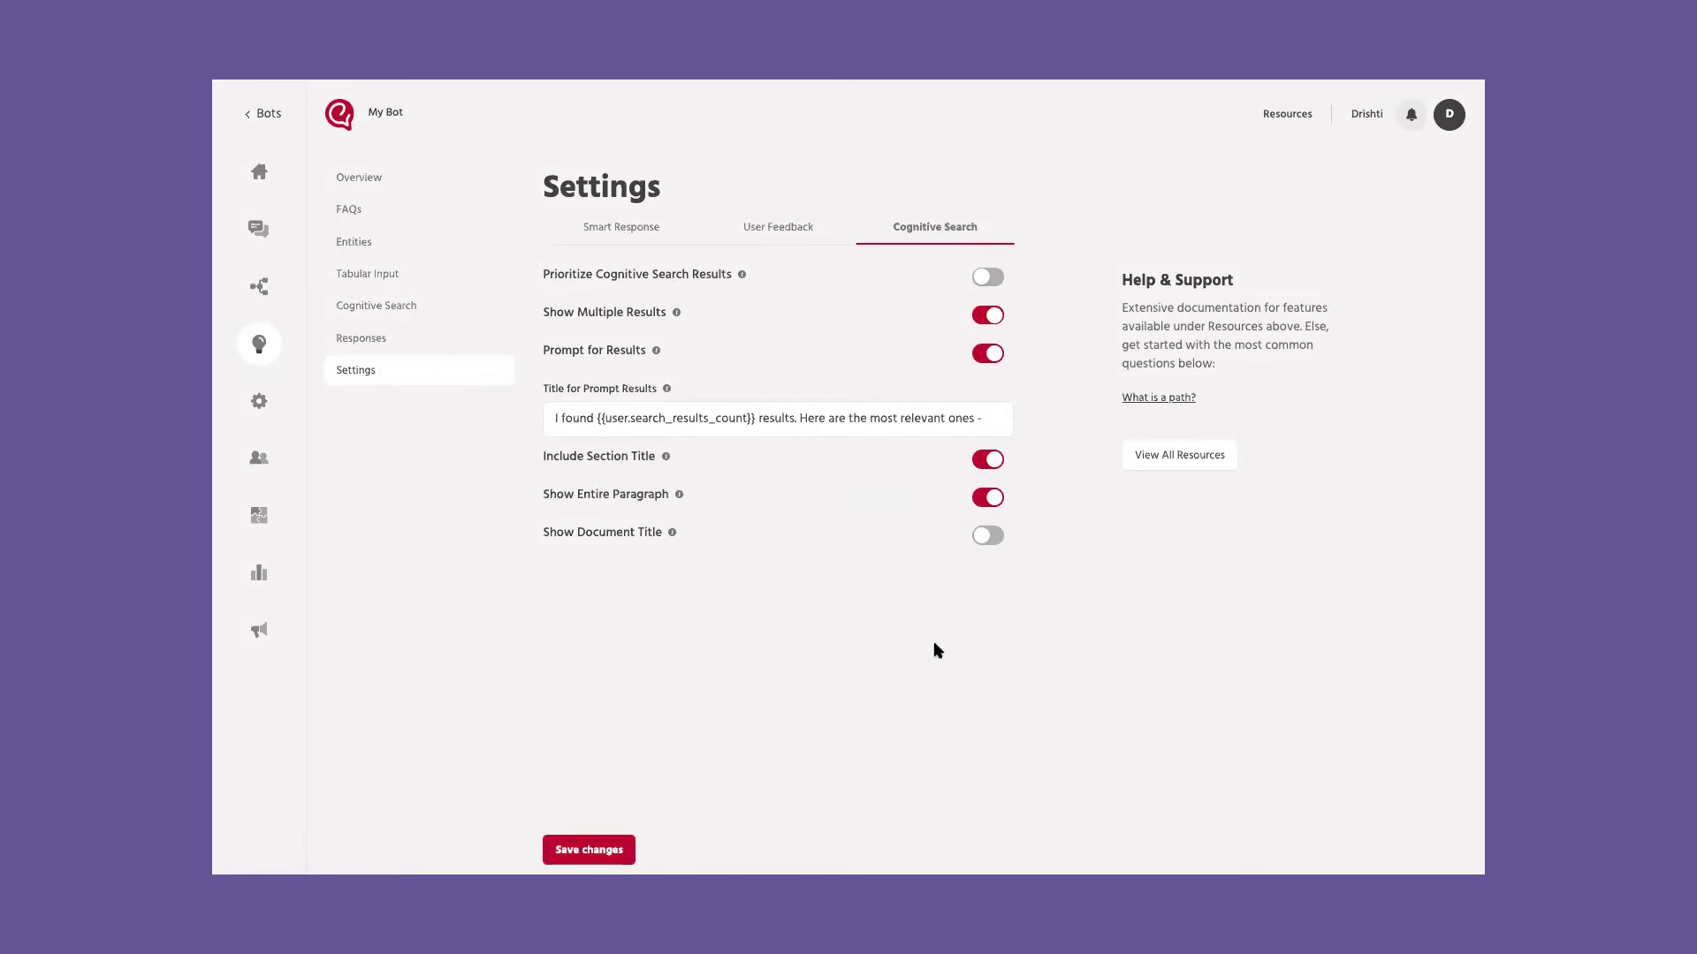
{"action": "left_click", "coordinate": [990, 535]}
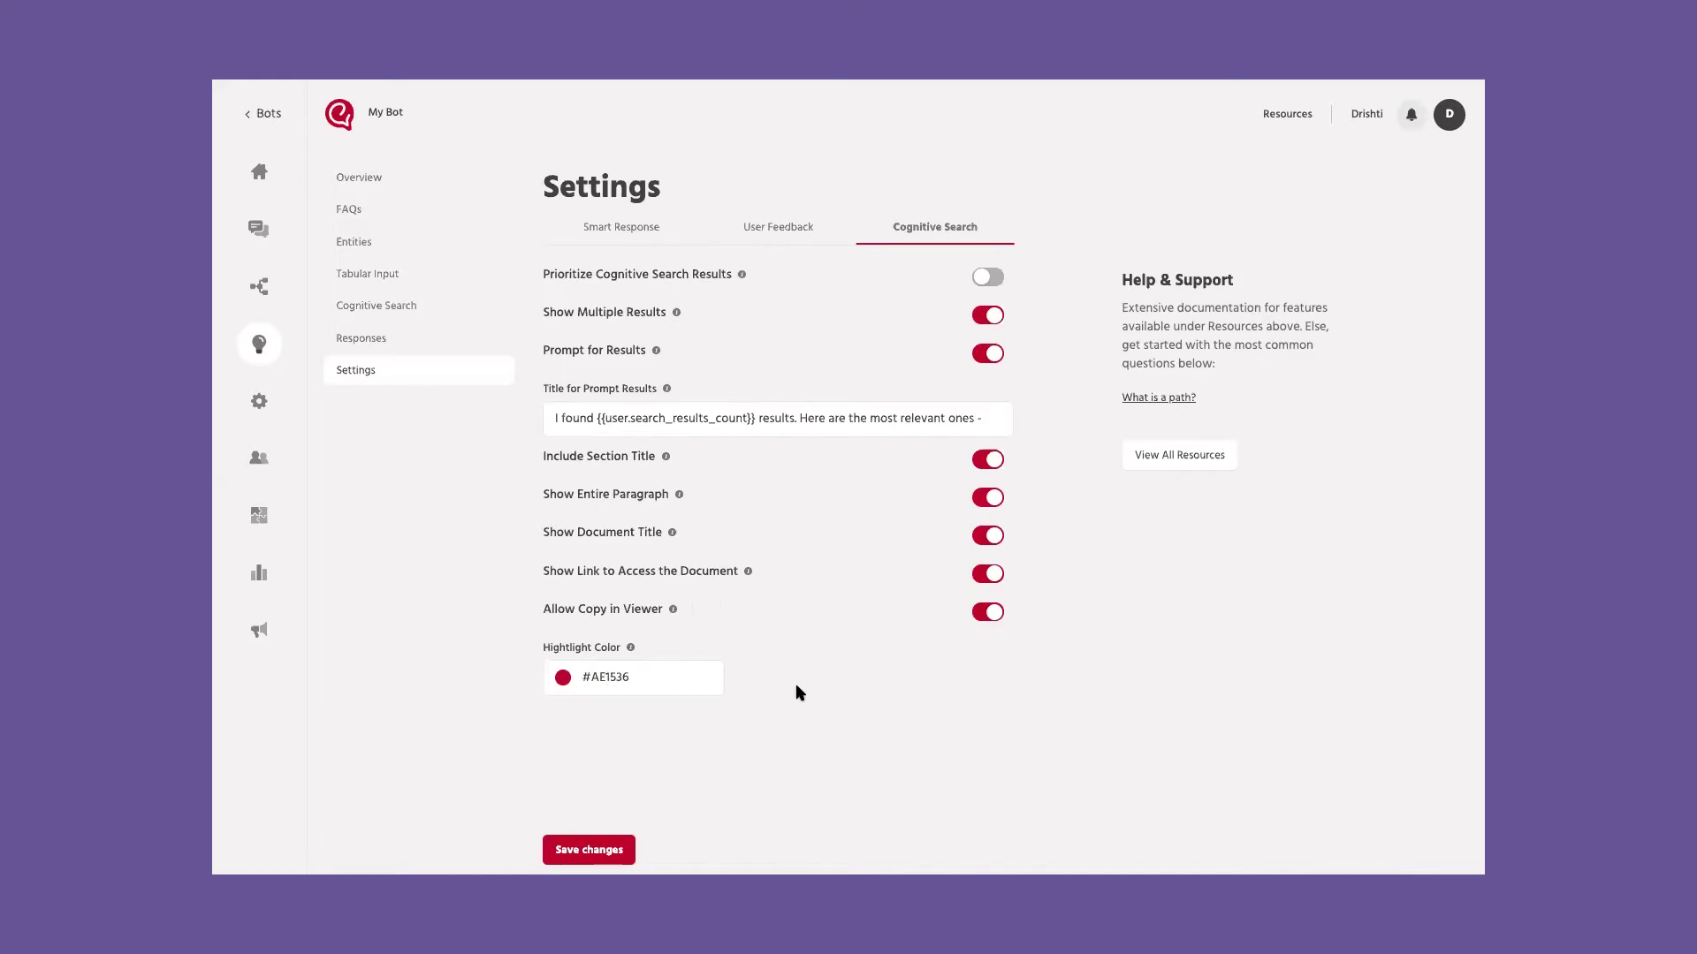
Step: In Bot Details, review the primary language and timezone, then view the 7-day auto-resolve options
{"action": "left_click", "coordinate": [259, 172]}
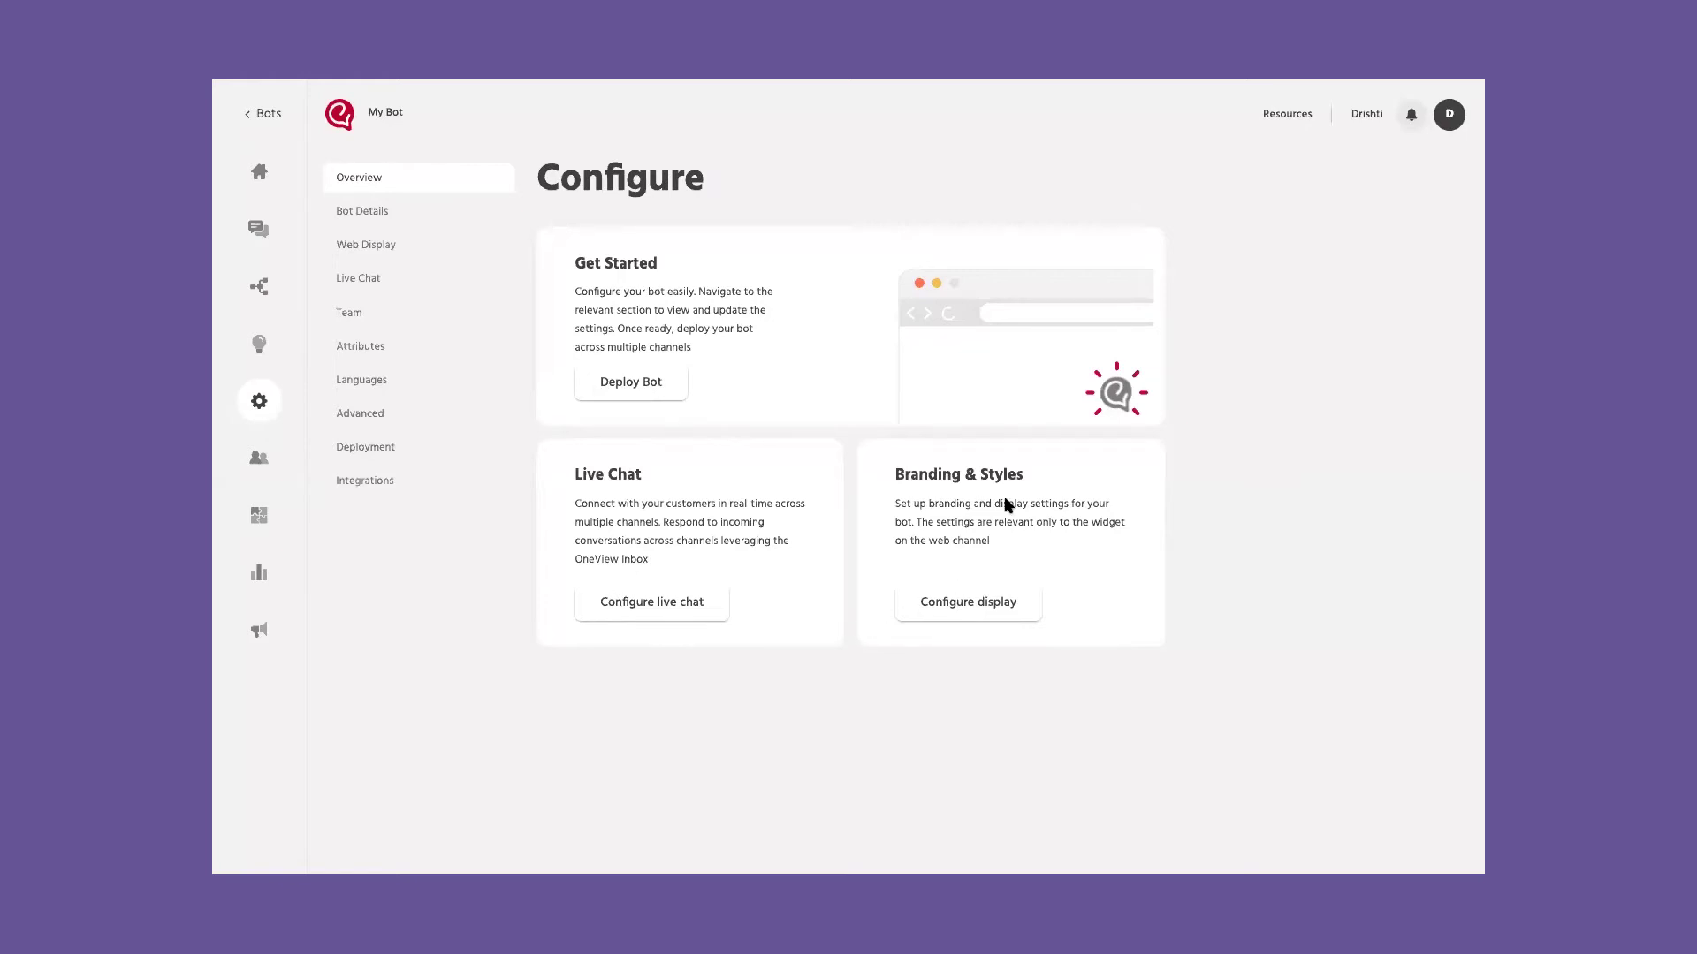
{"action": "left_click", "coordinate": [409, 217]}
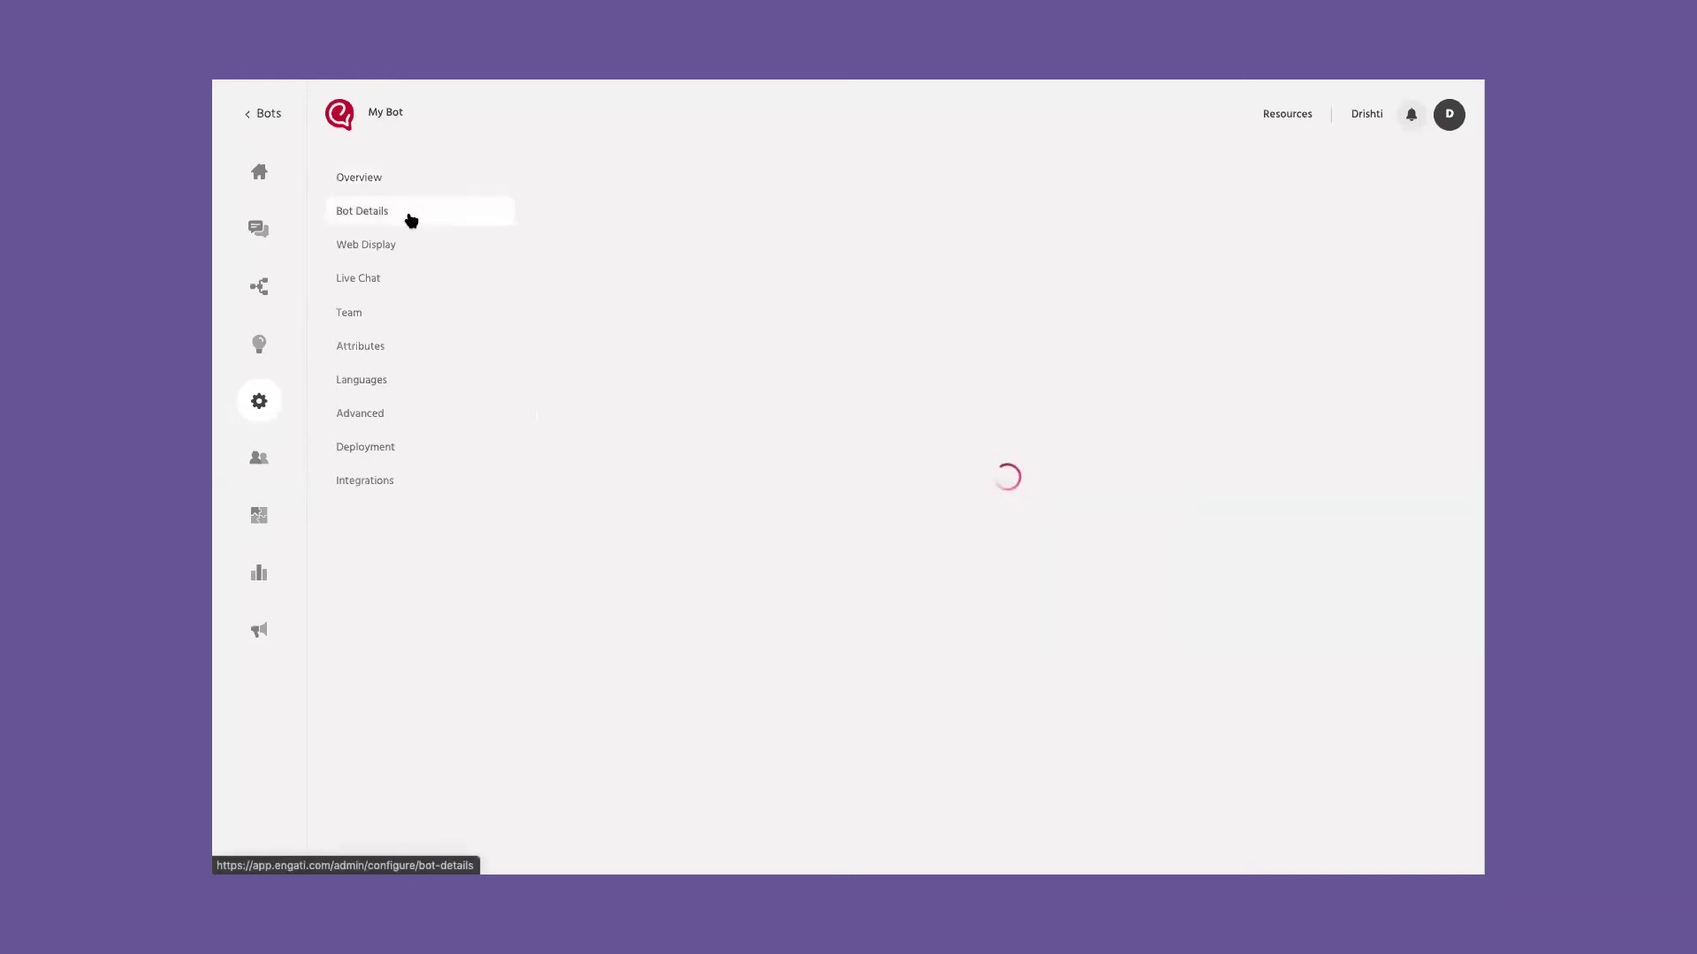
{"action": "scroll", "coordinate": [495, 247], "scroll_direction": "down", "scroll_amount": 2}
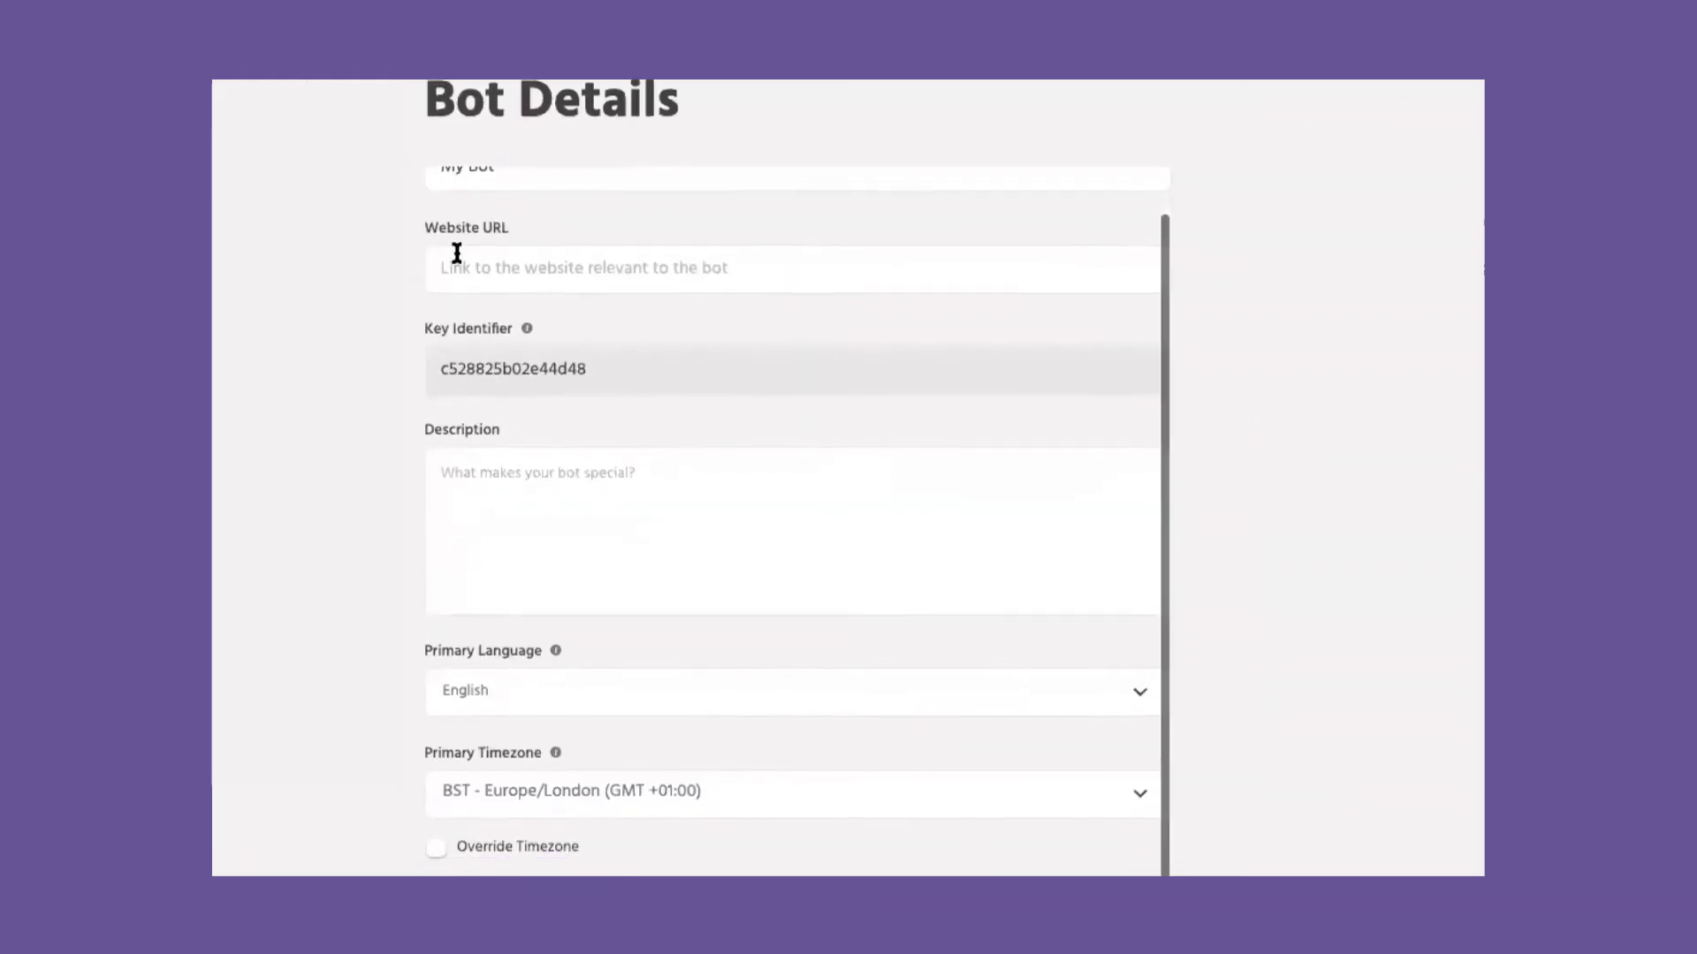
{"action": "scroll", "coordinate": [459, 465], "scroll_direction": "down", "scroll_amount": 1}
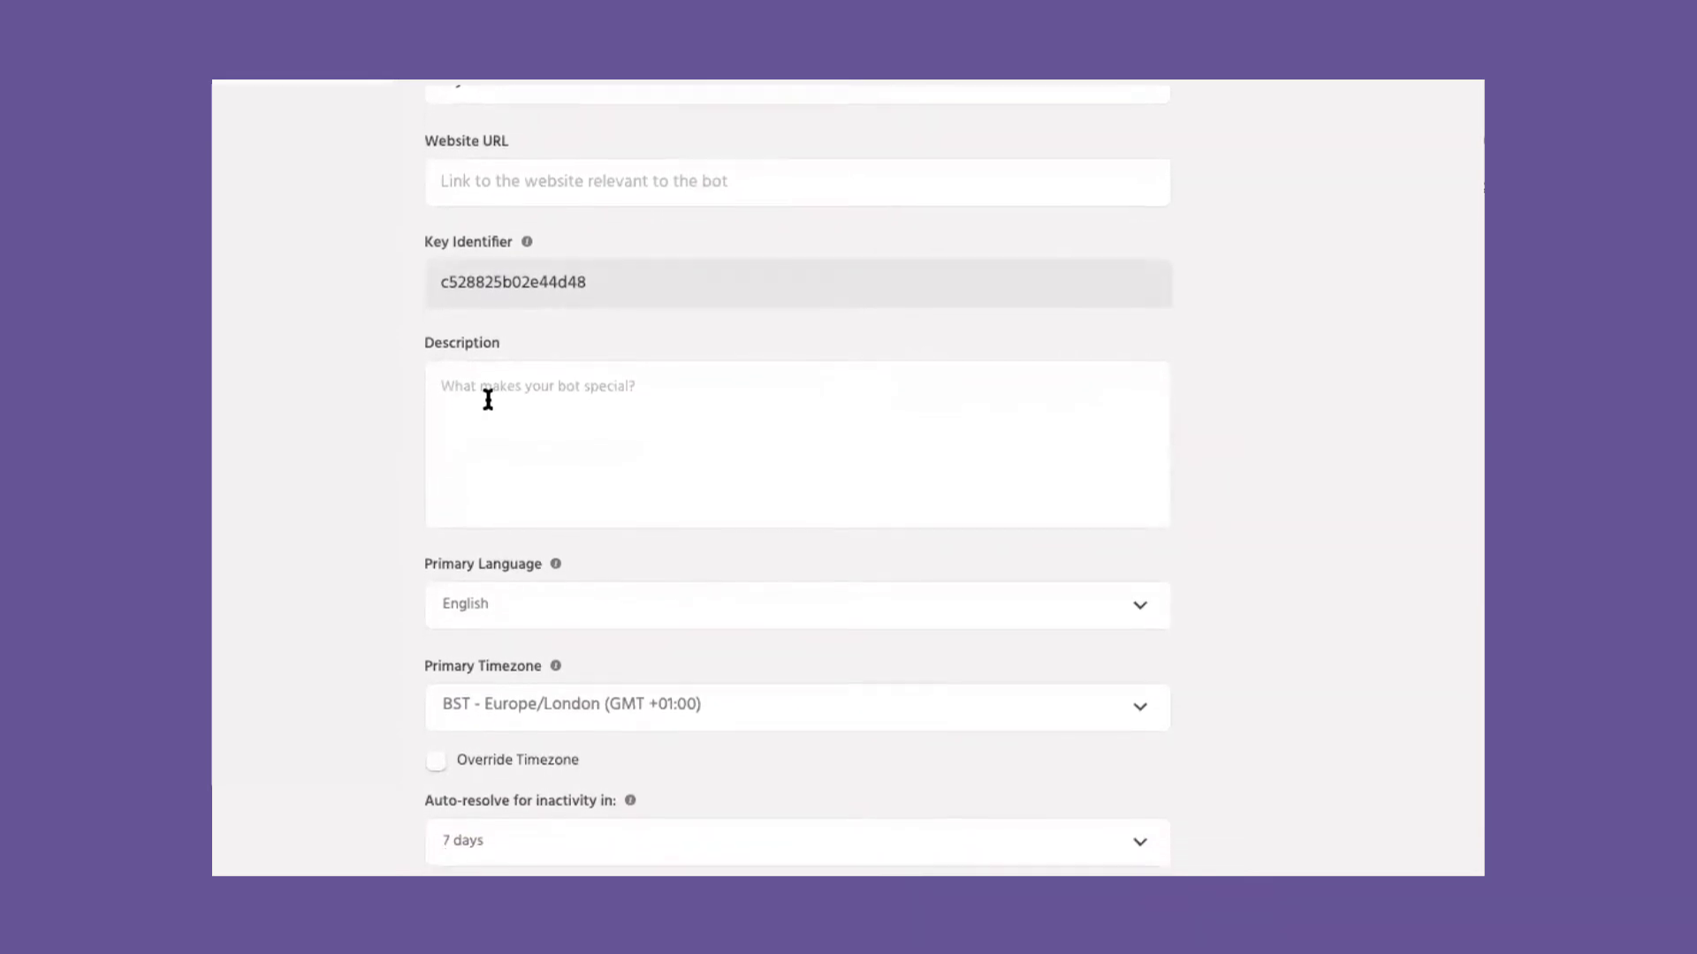
{"action": "scroll", "coordinate": [610, 595], "scroll_direction": "down", "scroll_amount": 1}
{"action": "scroll", "coordinate": [530, 655], "scroll_direction": "down", "scroll_amount": 1}
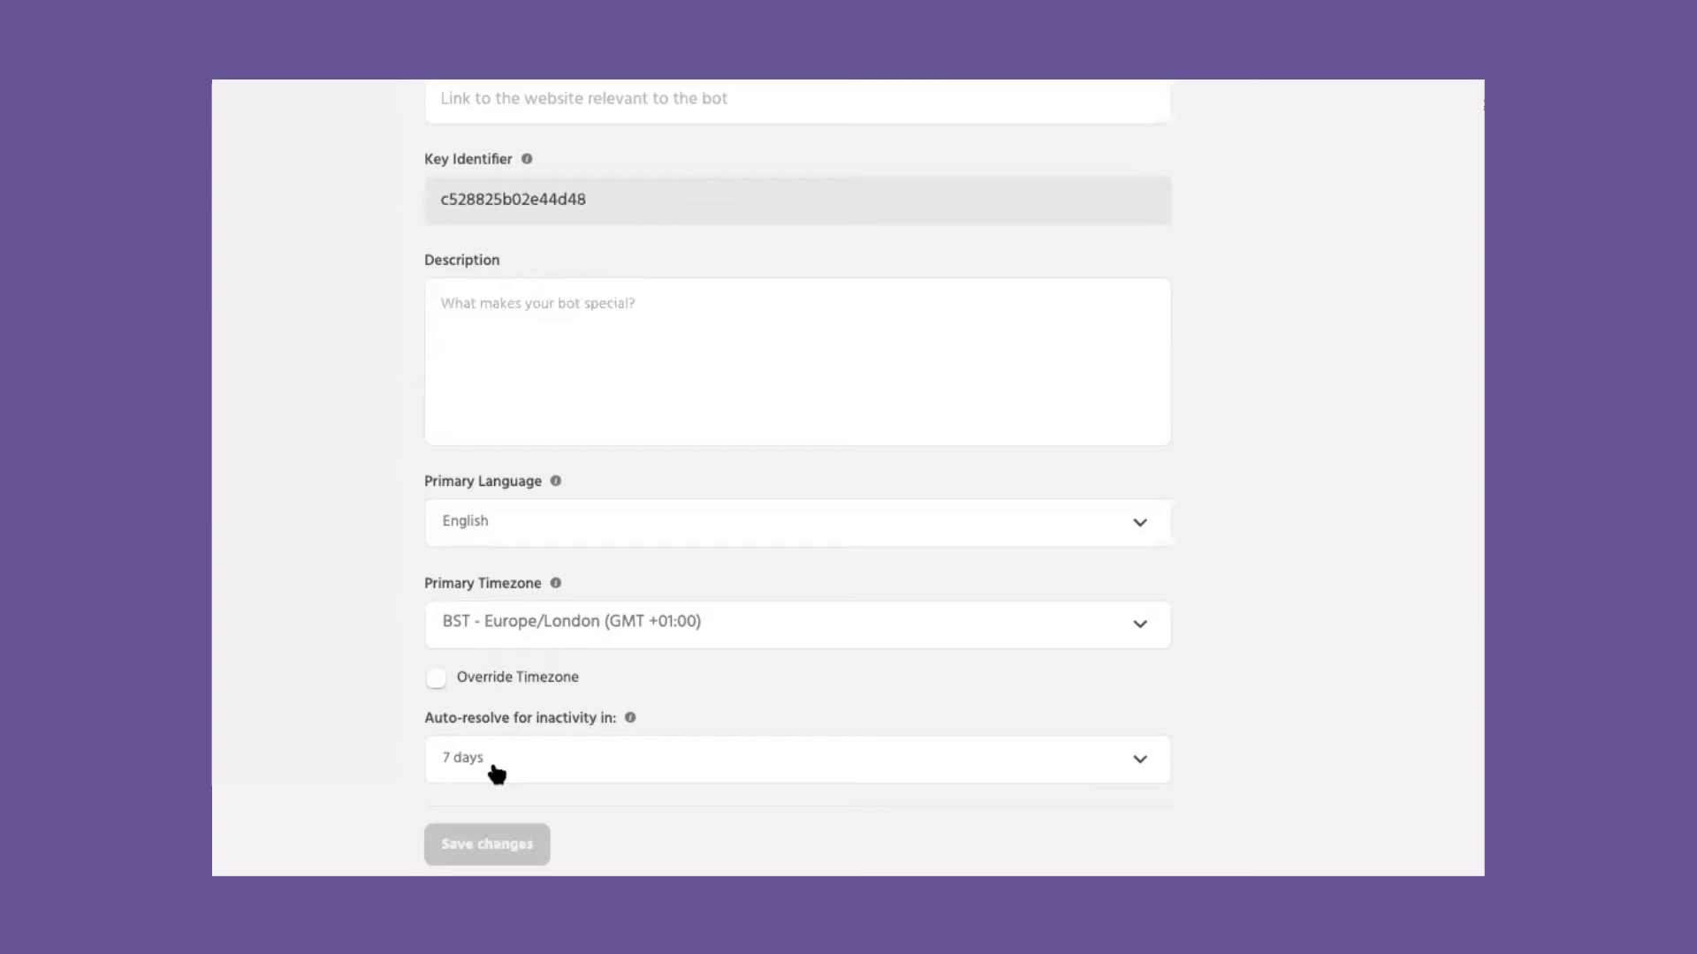
{"action": "left_click", "coordinate": [495, 774]}
Step: Try the red, brown wood, white and blue widget themes from the theme carousel
{"action": "left_click", "coordinate": [487, 774]}
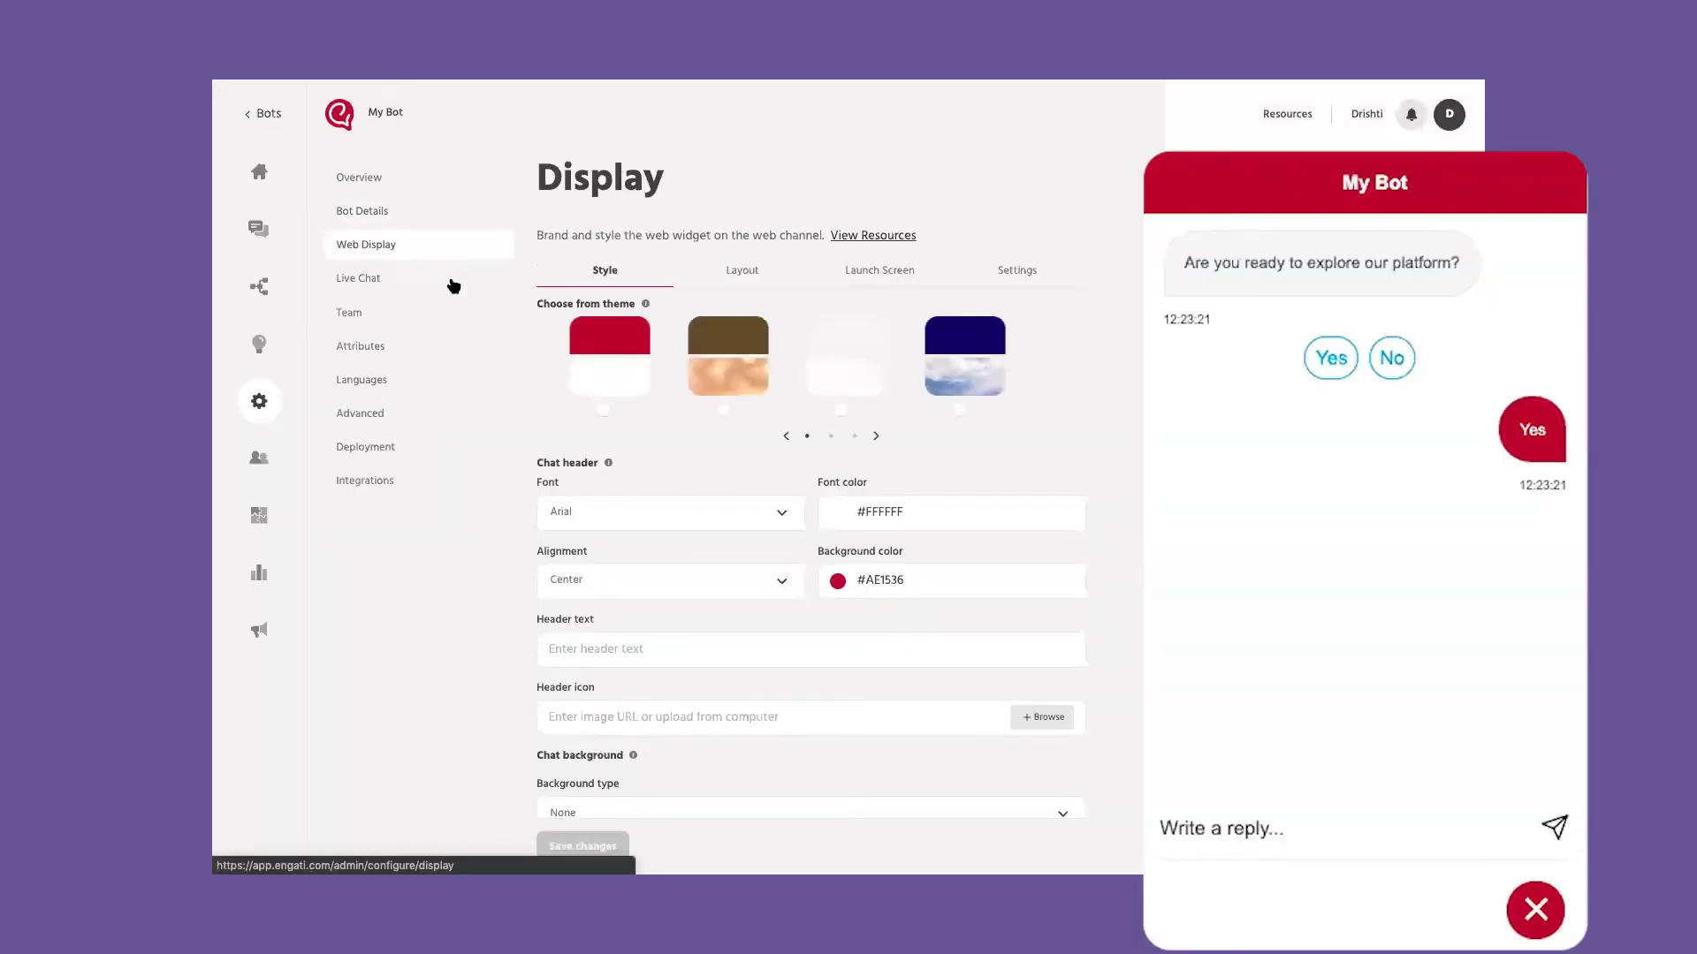
{"action": "left_click", "coordinate": [604, 411]}
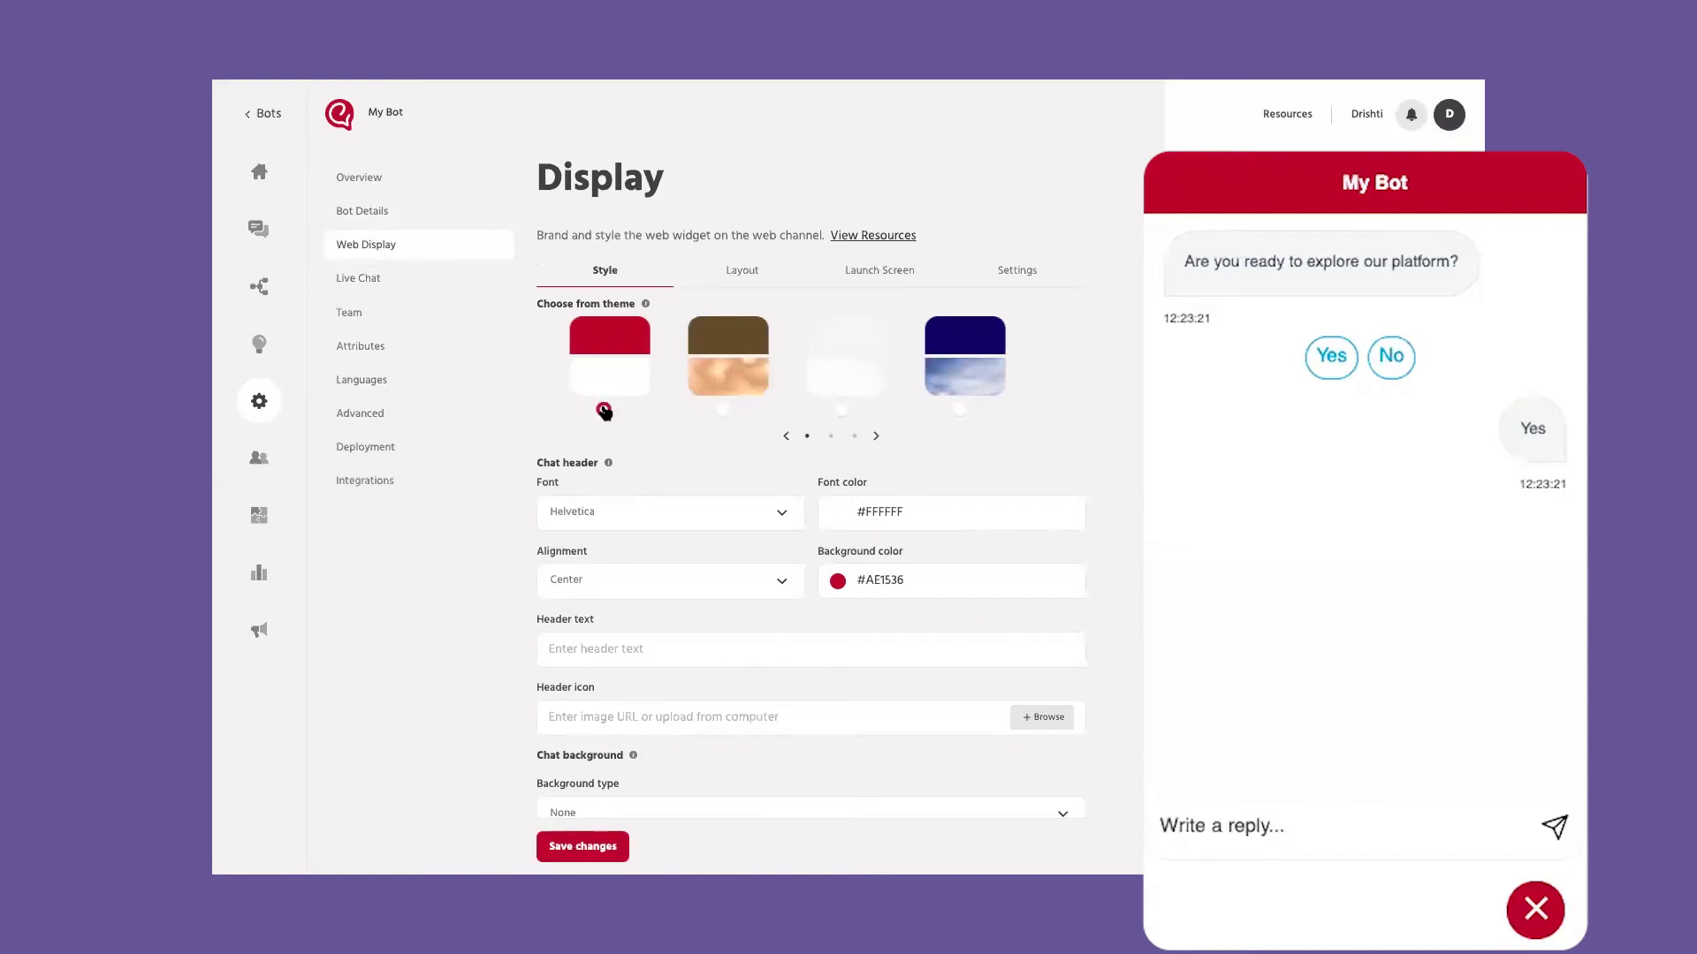
{"action": "left_click", "coordinate": [876, 436]}
{"action": "left_click", "coordinate": [875, 437]}
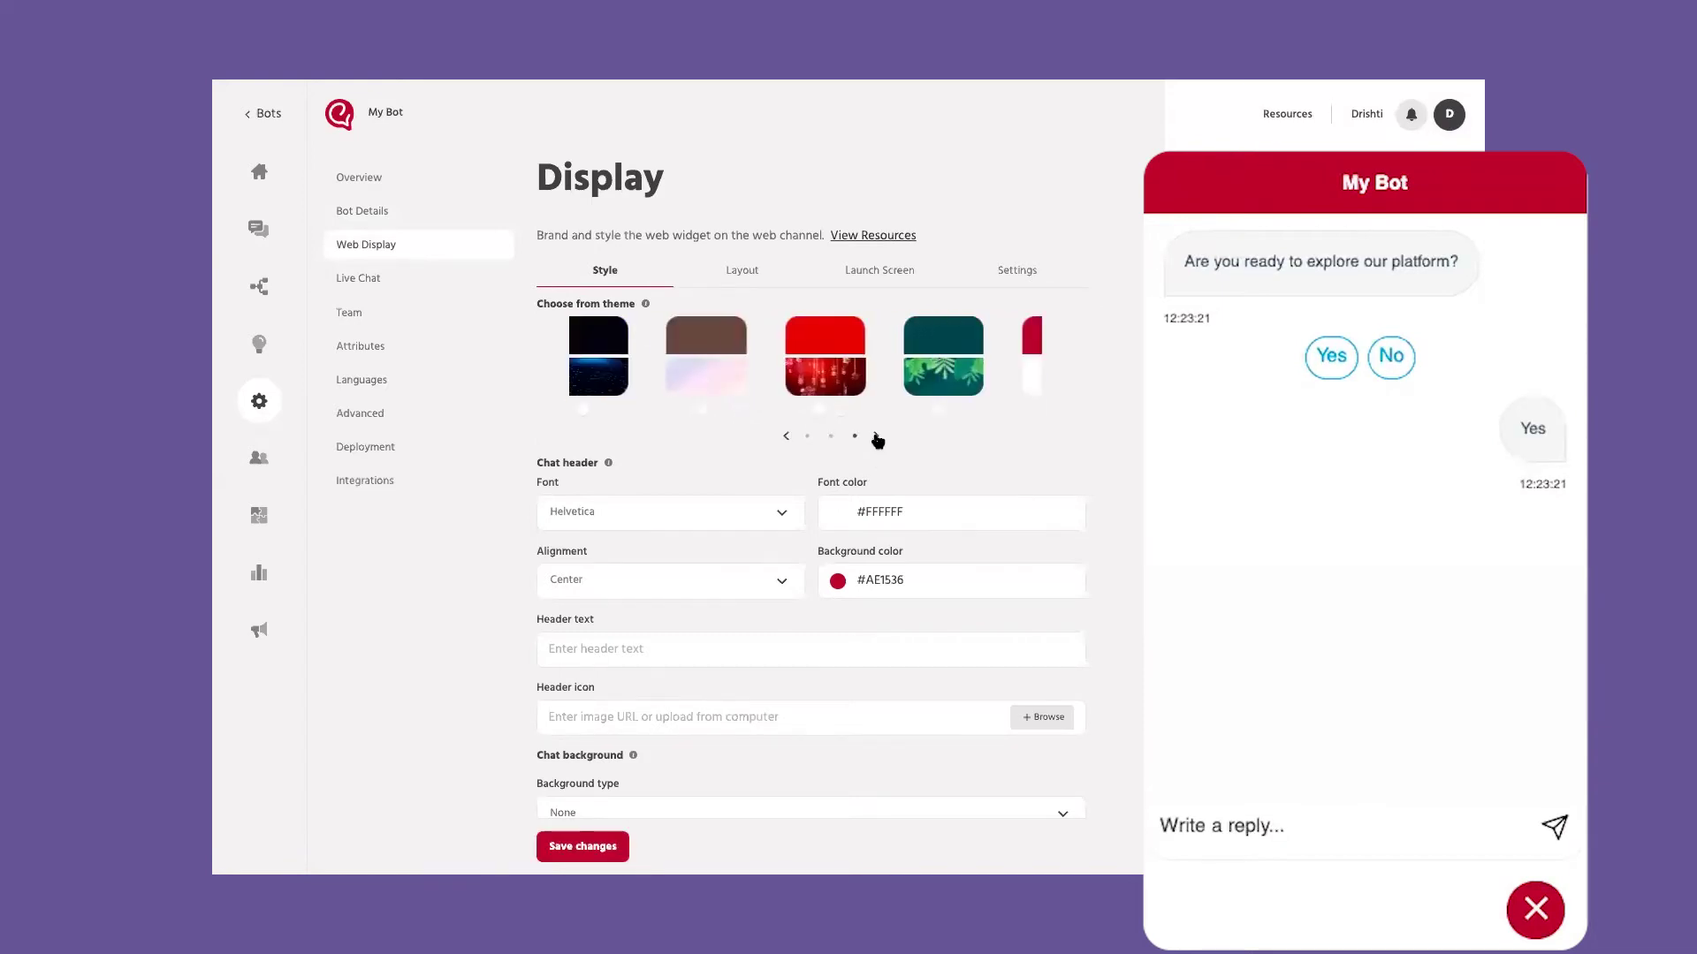
{"action": "left_click", "coordinate": [786, 436]}
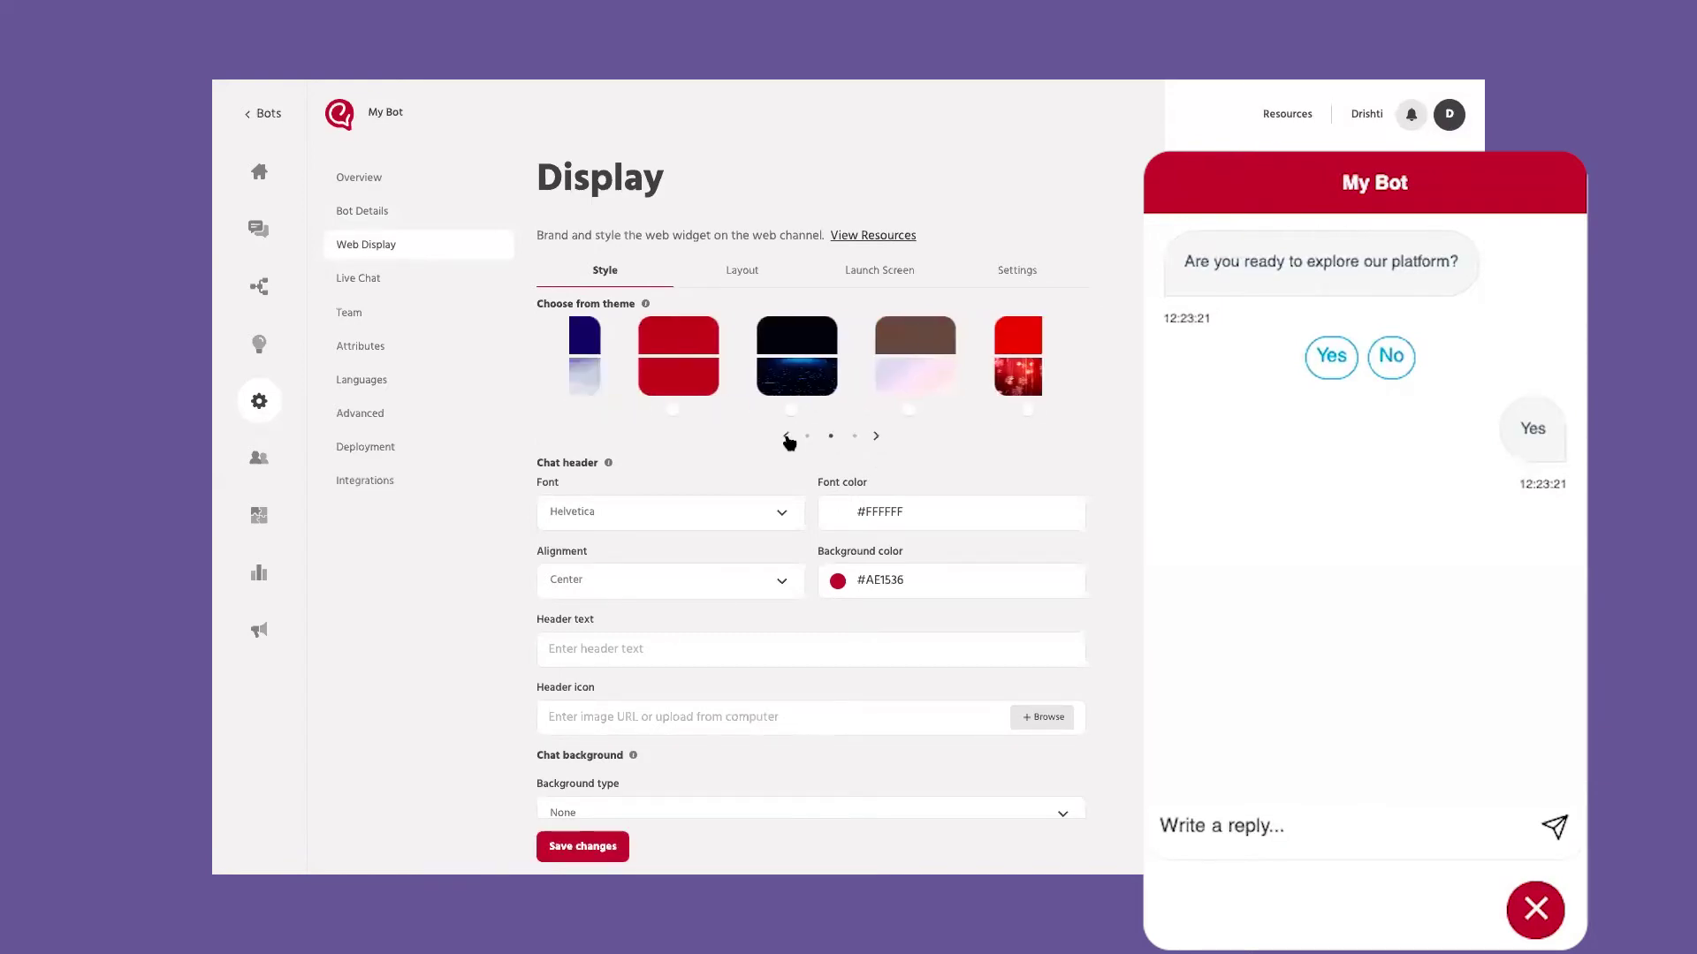
{"action": "left_click", "coordinate": [724, 409]}
{"action": "left_click", "coordinate": [841, 409]}
{"action": "left_click", "coordinate": [958, 412]}
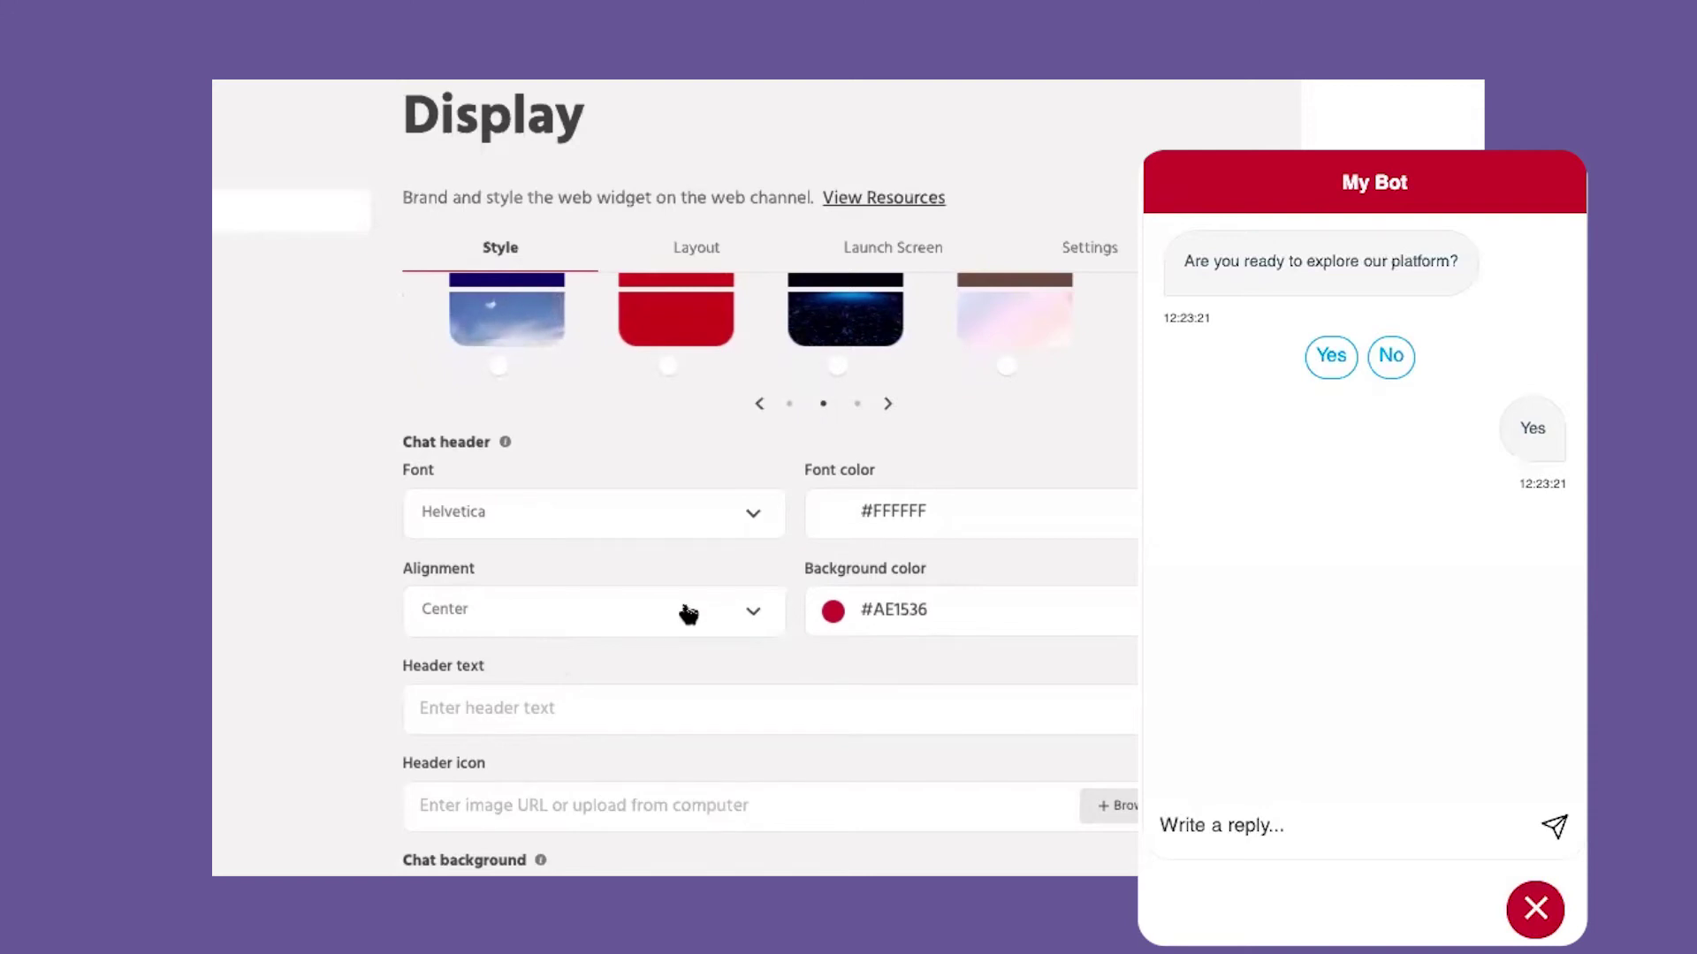
Step: Set the chat header background colour to grey #767374
{"action": "scroll", "coordinate": [530, 566], "scroll_direction": "down", "scroll_amount": 1}
{"action": "scroll", "coordinate": [672, 530], "scroll_direction": "down", "scroll_amount": 1}
{"action": "left_click", "coordinate": [836, 466]}
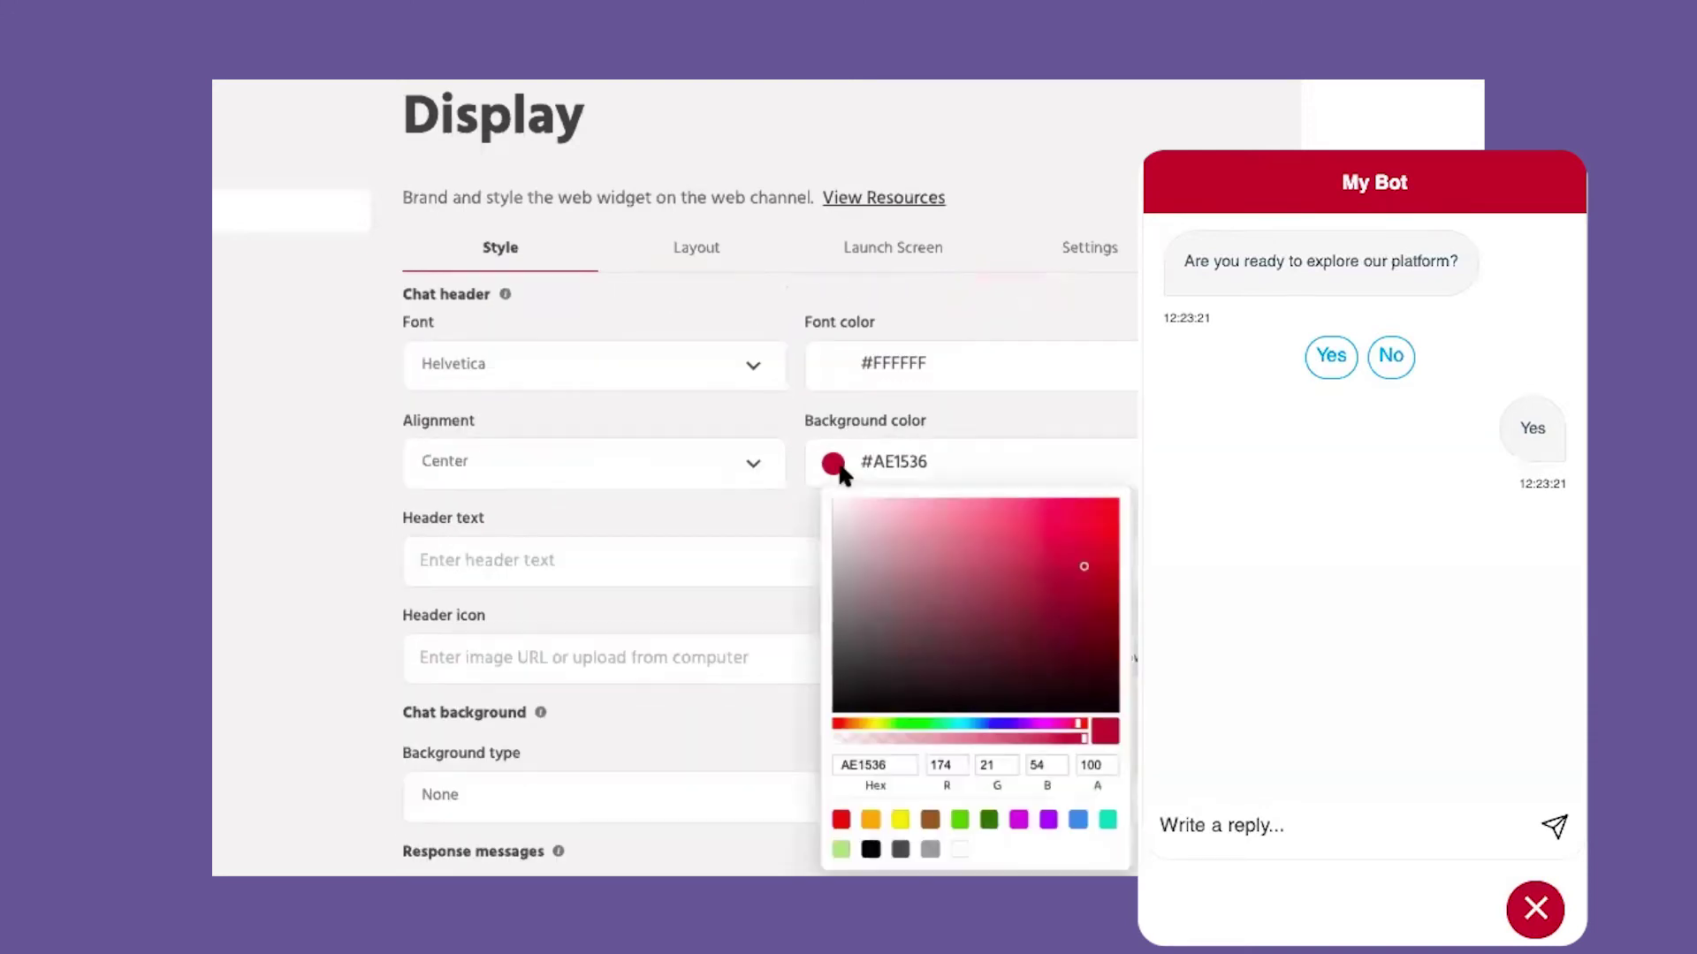
{"action": "left_click_drag", "start_coordinate": [836, 569], "coordinate": [837, 613]}
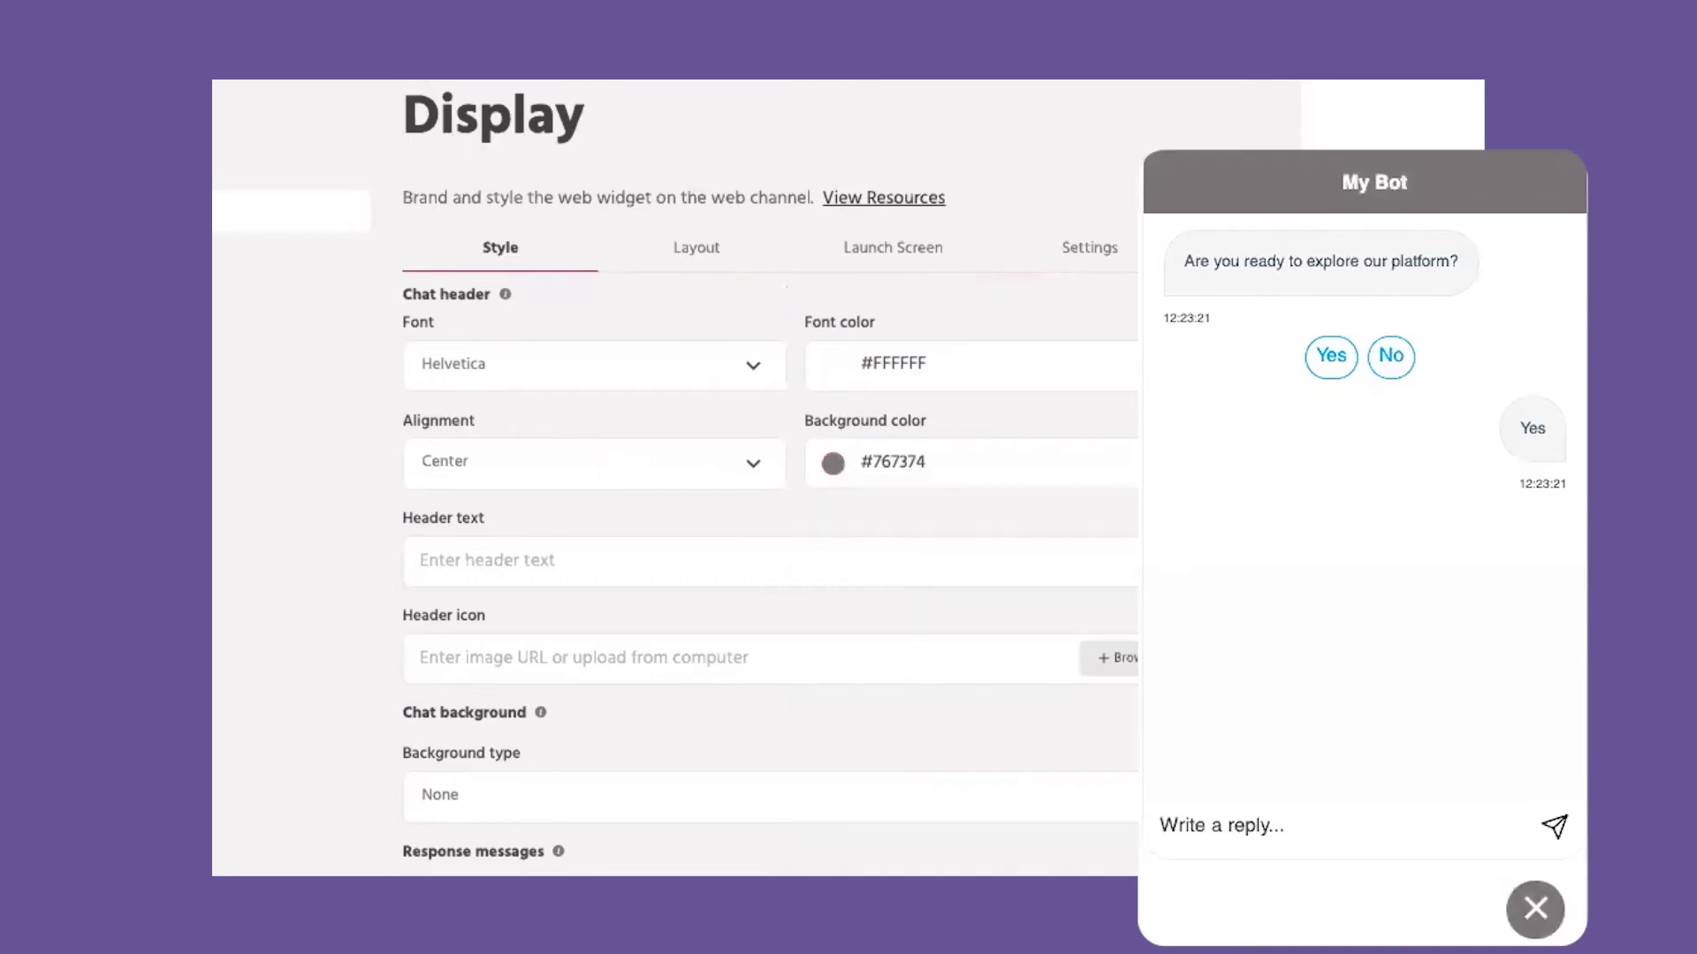
Step: Enter 'I am here to help' as the chat header text, then clear it
{"action": "scroll", "coordinate": [545, 492], "scroll_direction": "down", "scroll_amount": 1}
{"action": "left_click", "coordinate": [545, 492]}
{"action": "type", "text": "I am here to help"}
{"action": "key", "text": "ctrl+a"}
{"action": "key", "text": "BackSpace"}
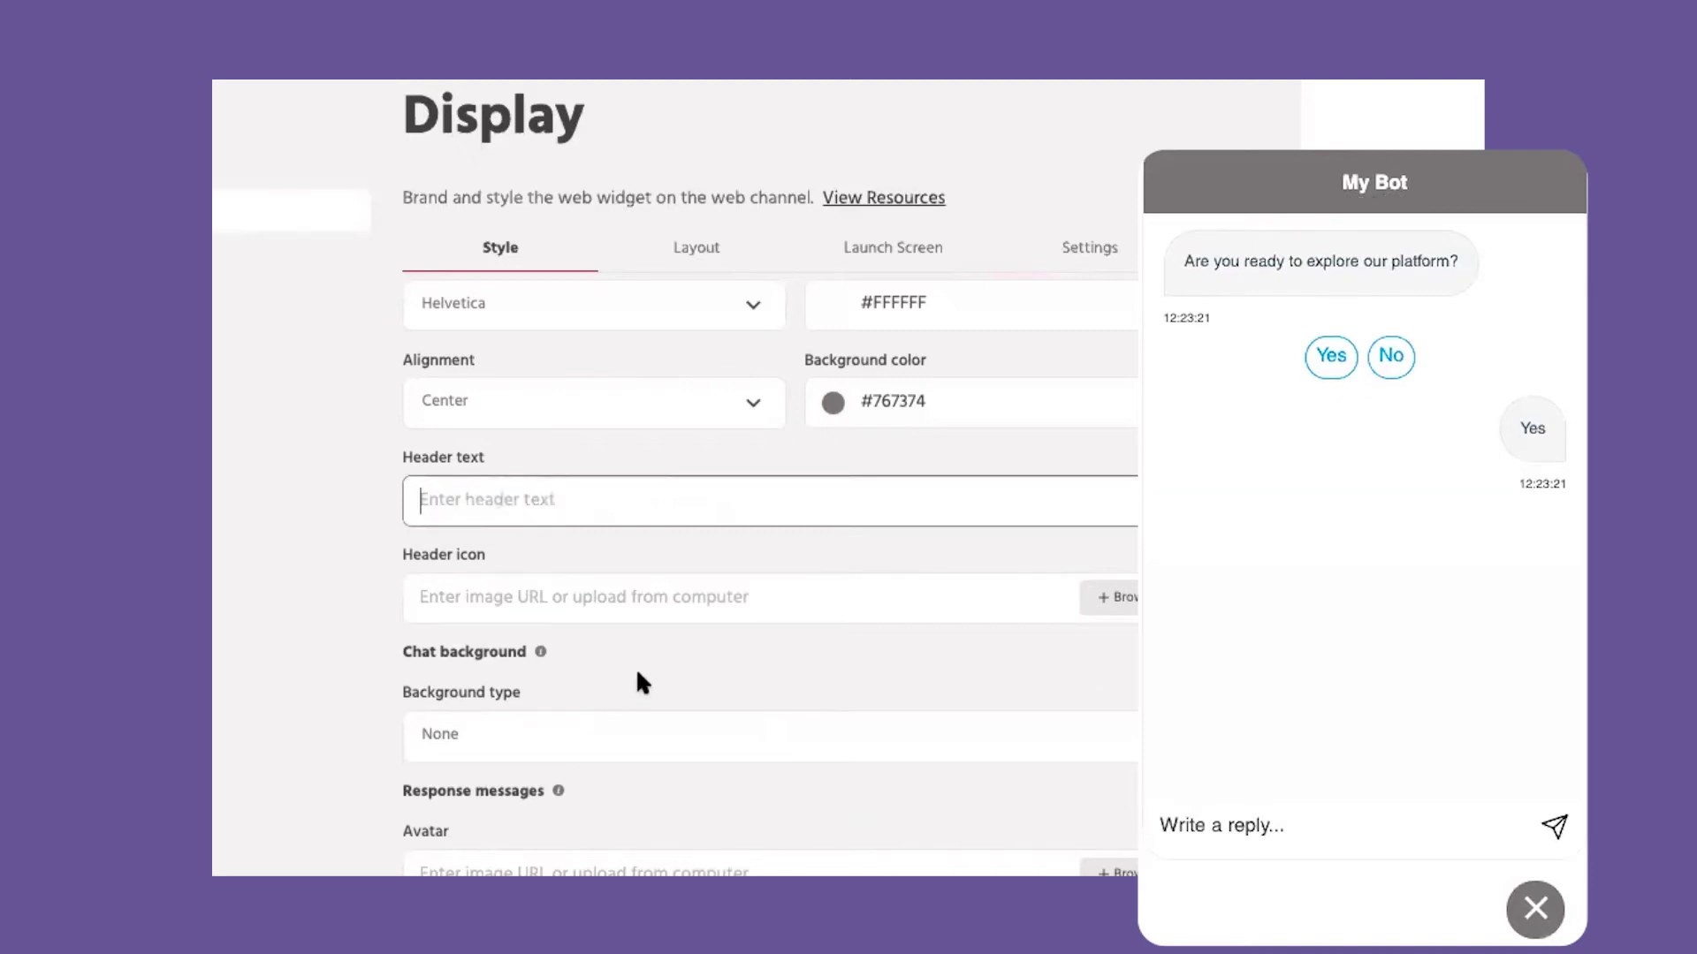
Step: Keep the chat background type set to None
{"action": "scroll", "coordinate": [634, 666], "scroll_direction": "down", "scroll_amount": 2}
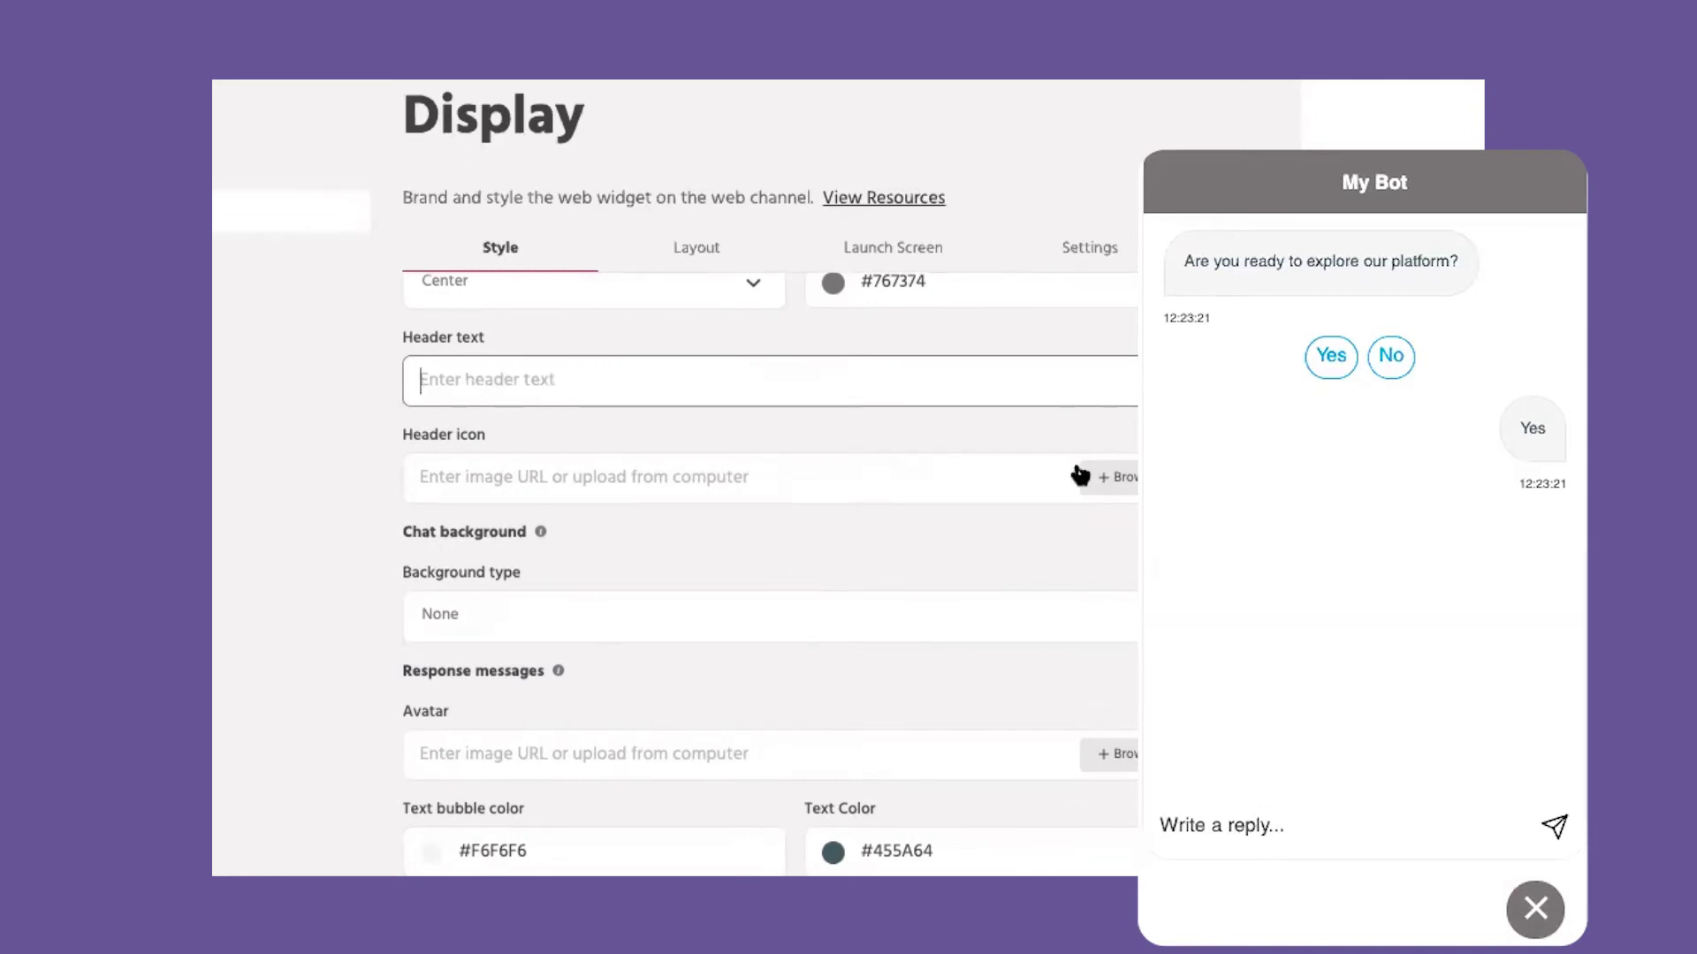
{"action": "scroll", "coordinate": [898, 398], "scroll_direction": "down", "scroll_amount": 2}
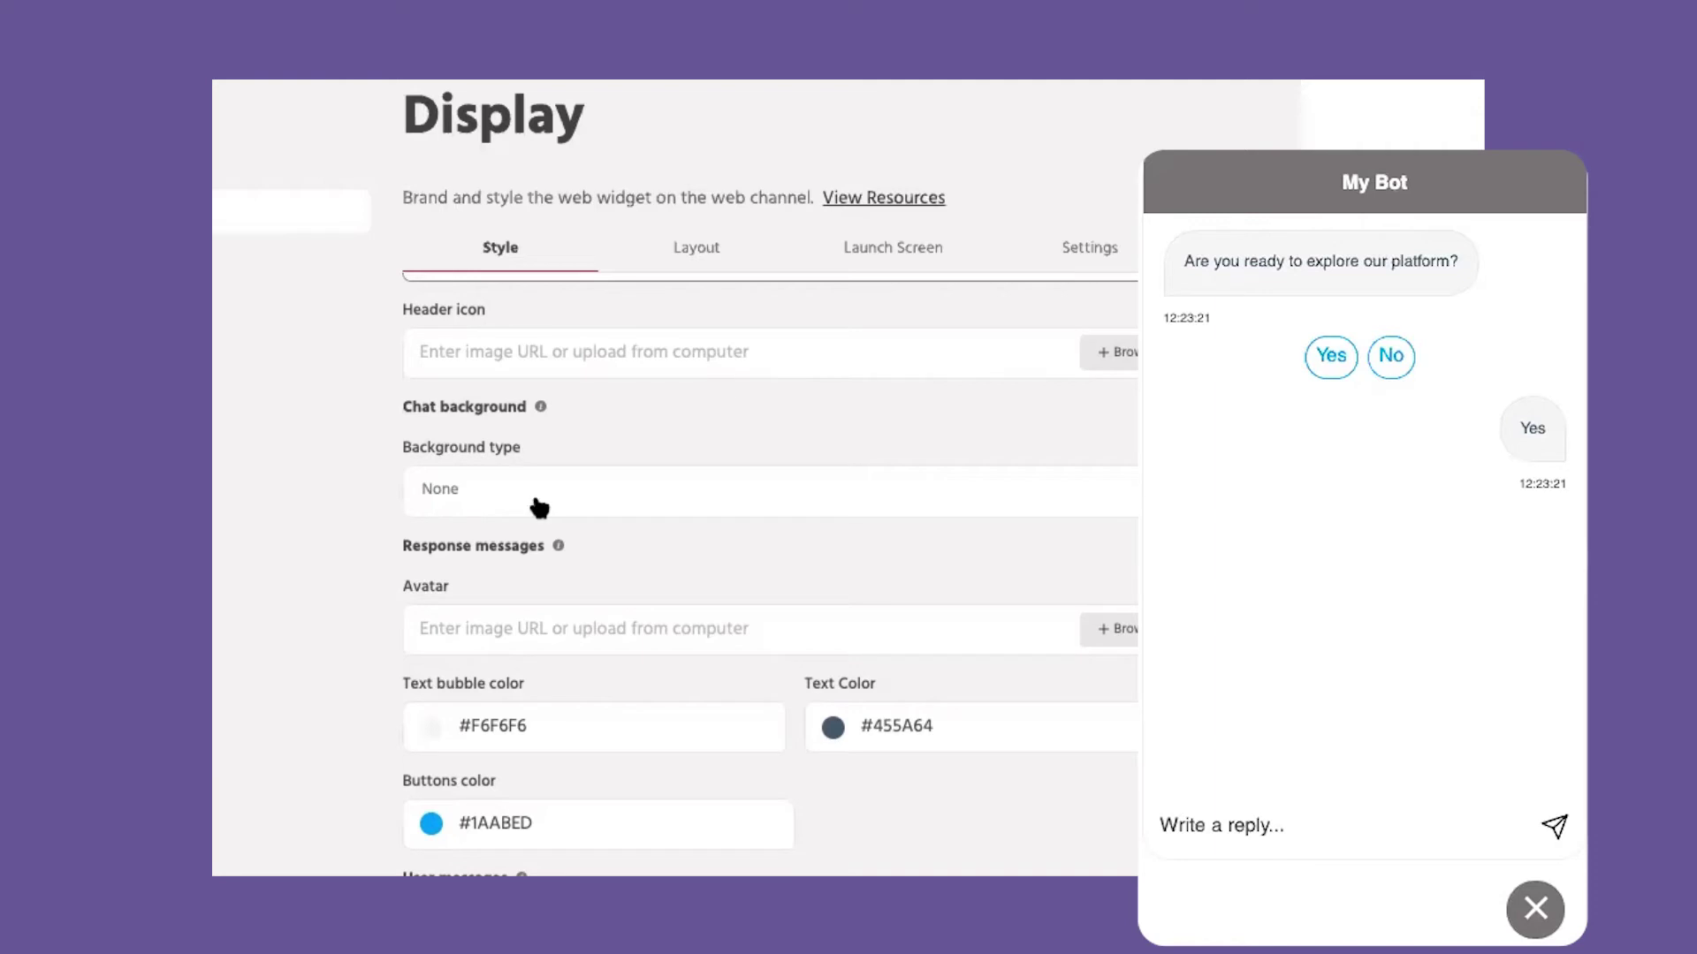
{"action": "left_click", "coordinate": [539, 508]}
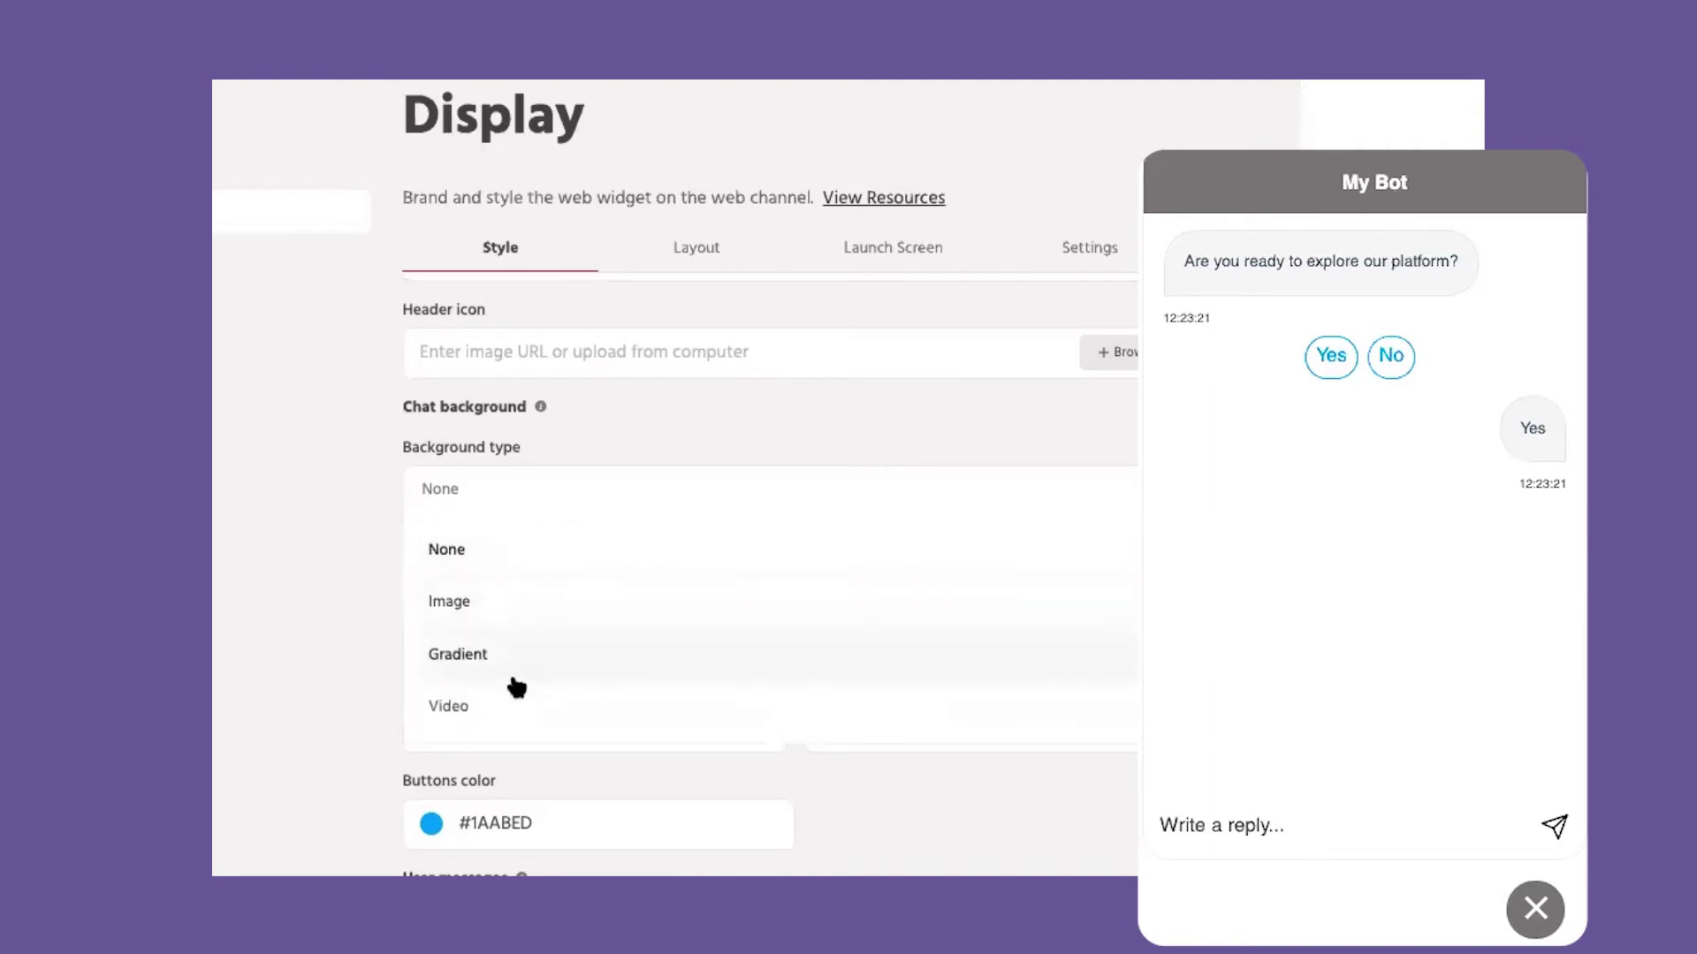
{"action": "left_click", "coordinate": [317, 708]}
{"action": "scroll", "coordinate": [686, 539], "scroll_direction": "down", "scroll_amount": 3}
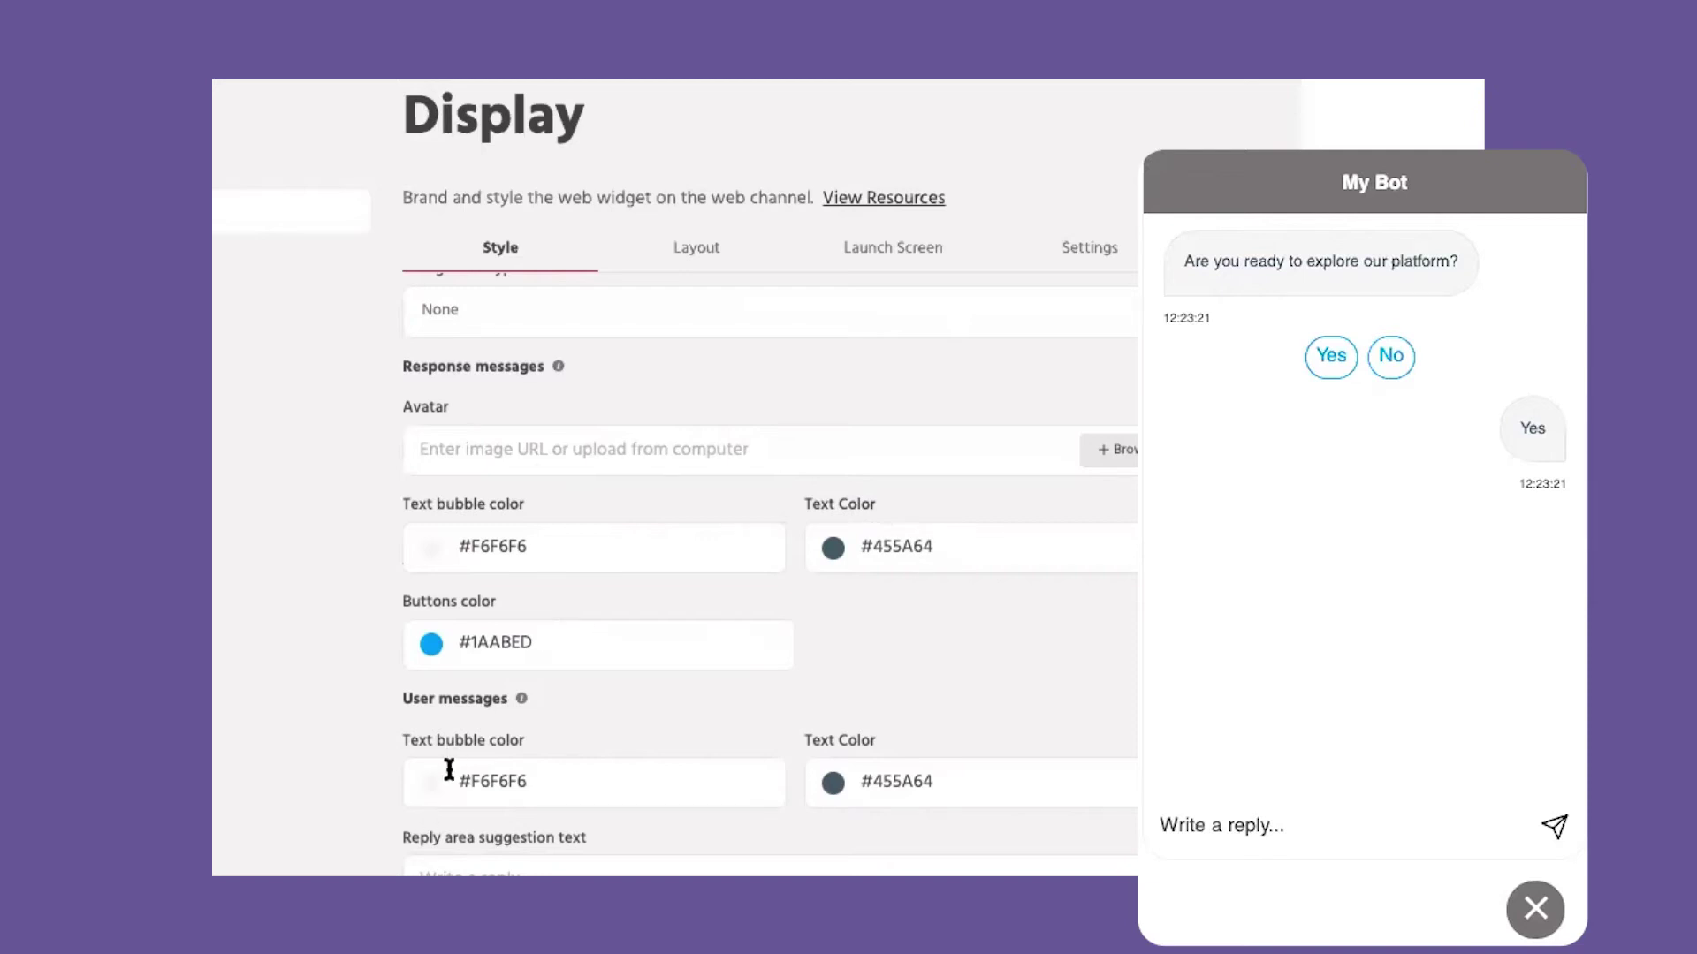
{"action": "scroll", "coordinate": [685, 681], "scroll_direction": "up", "scroll_amount": 10}
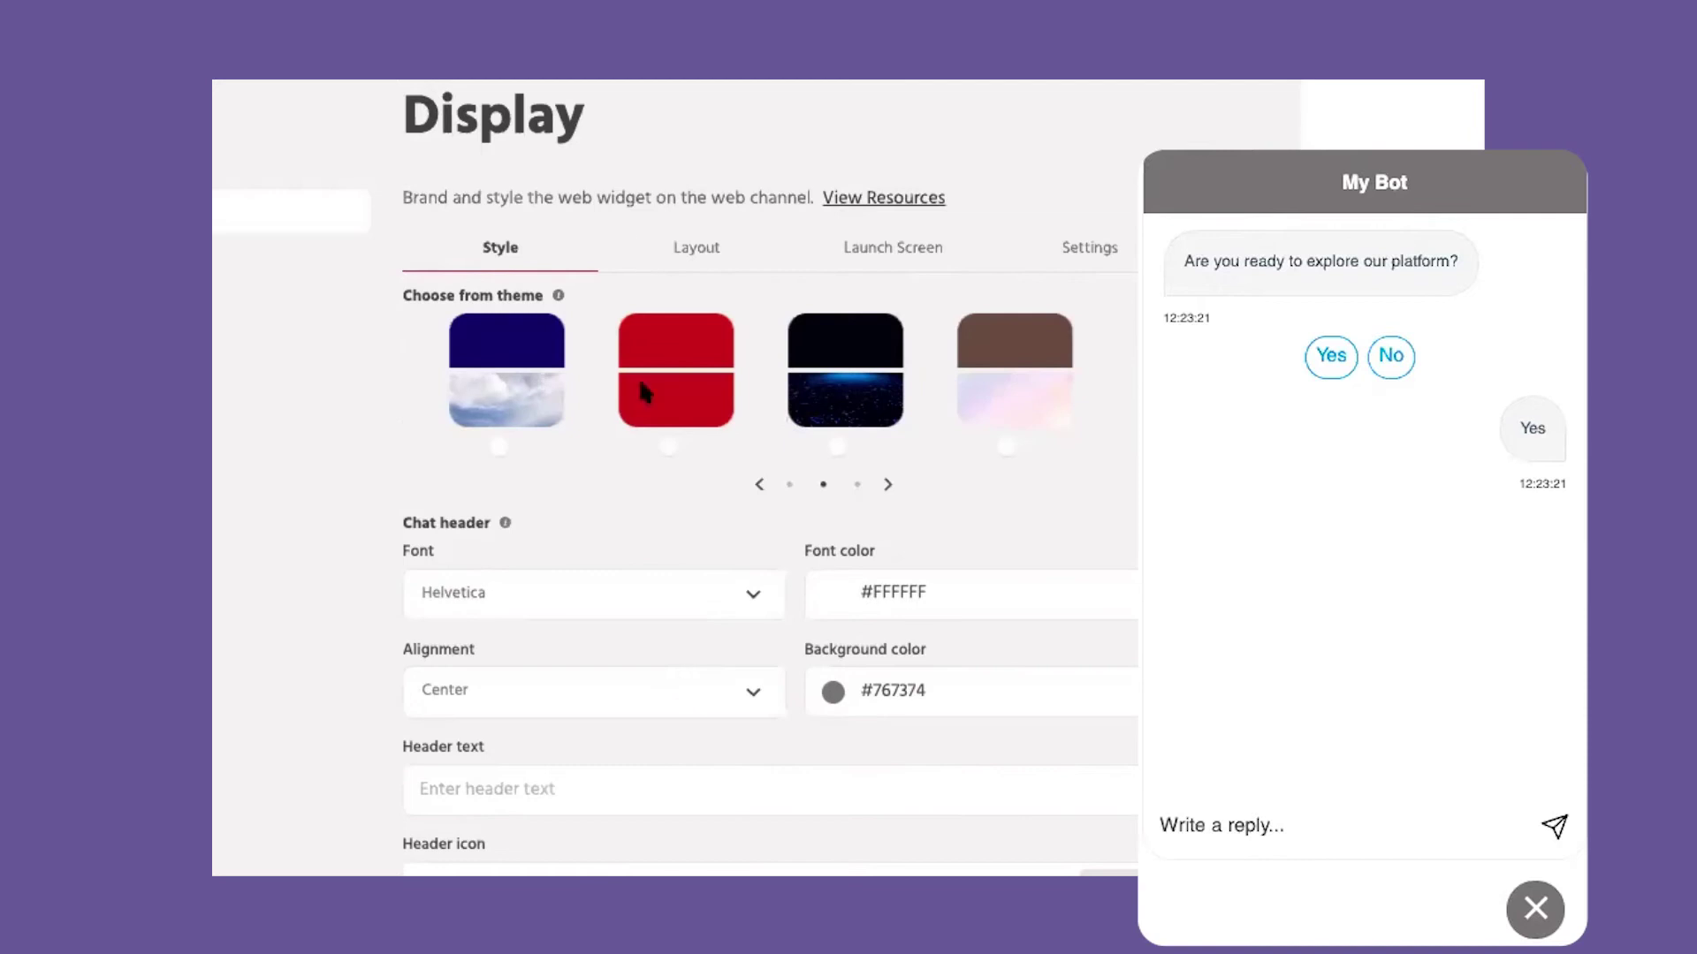
{"action": "left_click", "coordinate": [697, 247]}
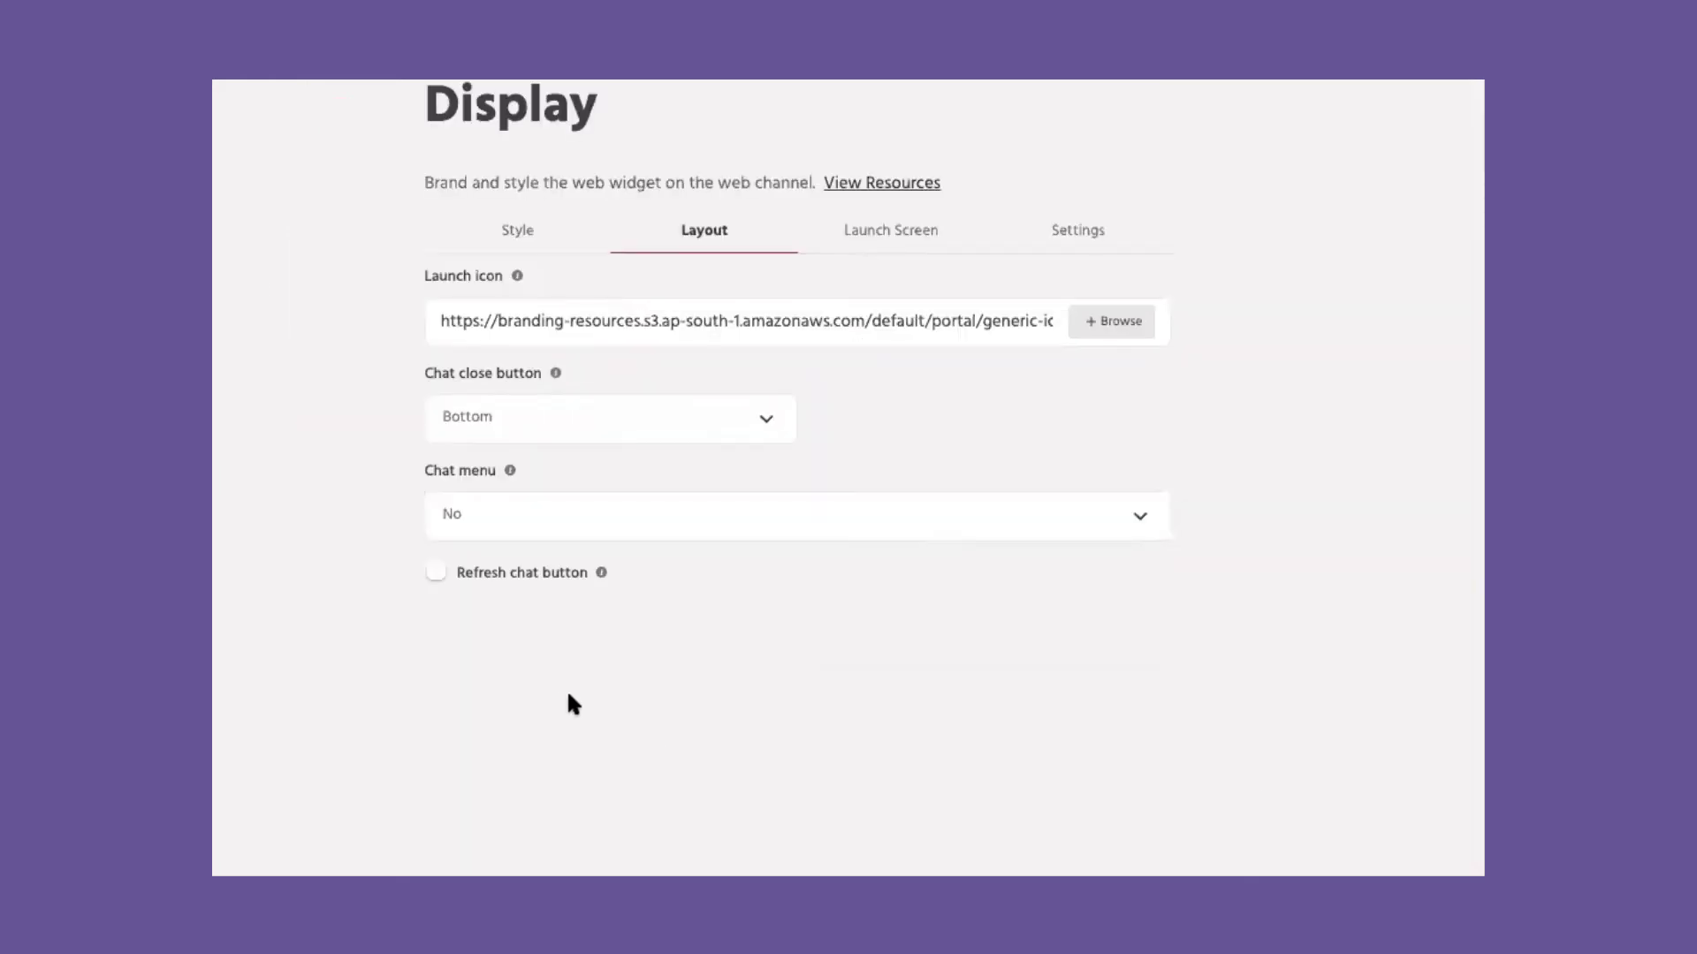
Step: Move the chat close button to the top and enable the chat menu with a first item
{"action": "left_click", "coordinate": [608, 435]}
{"action": "left_click", "coordinate": [587, 478]}
{"action": "left_click", "coordinate": [513, 530]}
{"action": "left_click", "coordinate": [511, 575]}
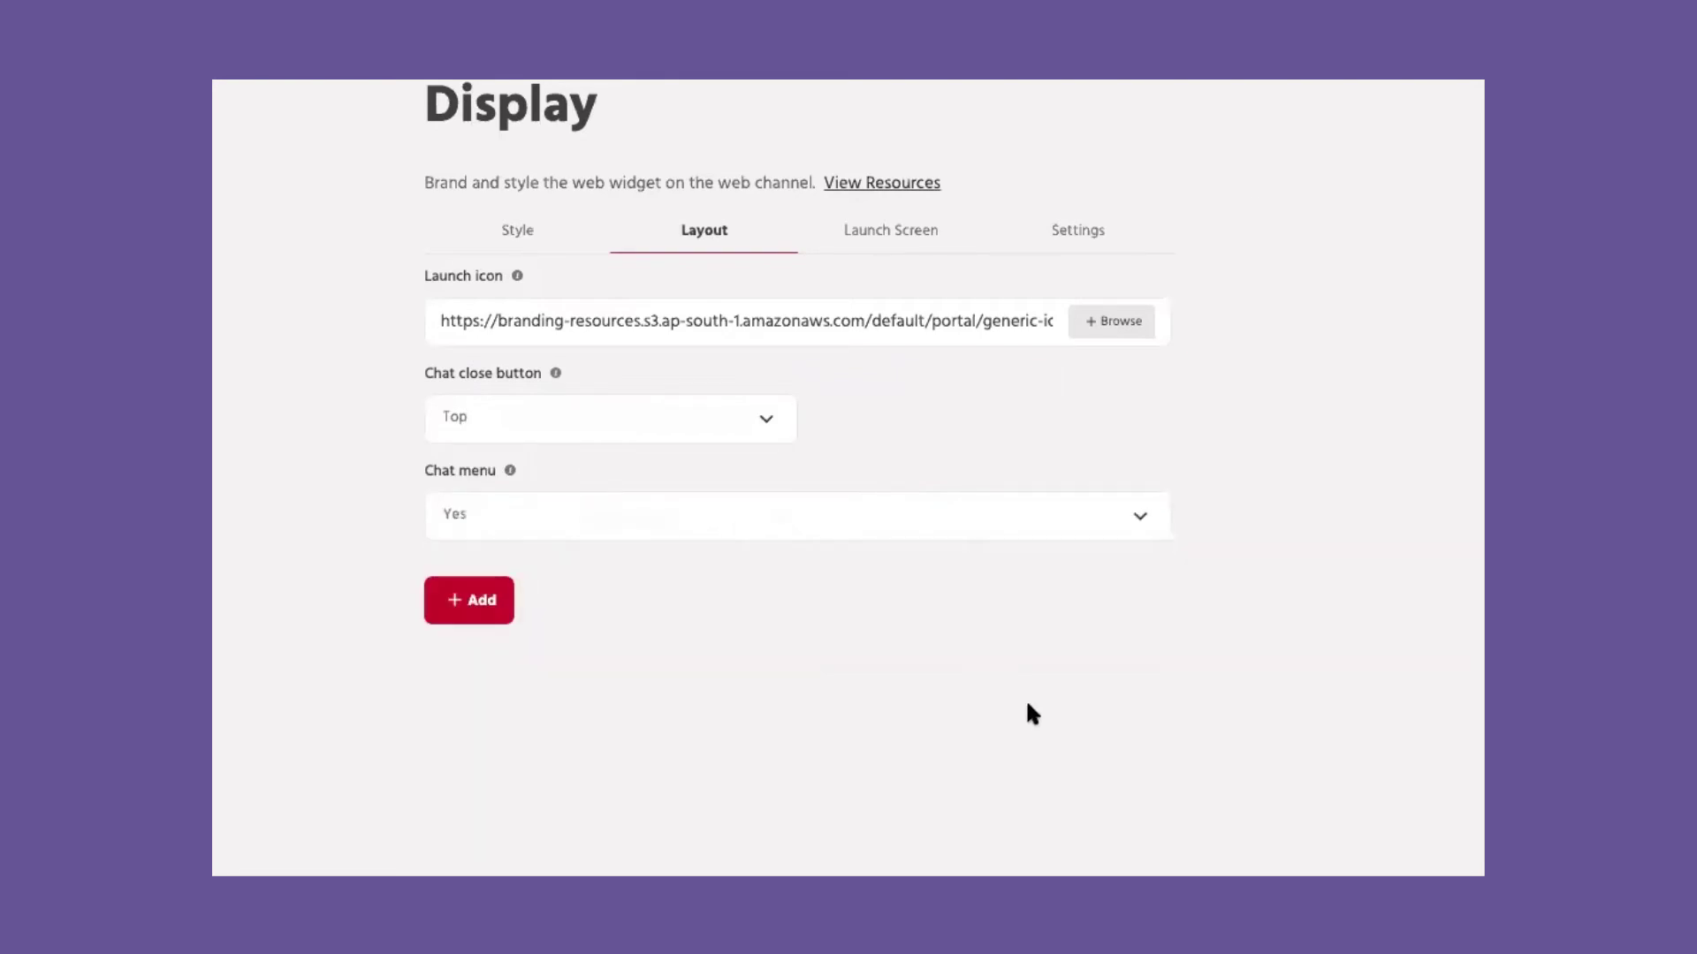
{"action": "left_click", "coordinate": [469, 598]}
{"action": "scroll", "coordinate": [648, 805], "scroll_direction": "down", "scroll_amount": 2}
{"action": "scroll", "coordinate": [648, 805], "scroll_direction": "up", "scroll_amount": 2}
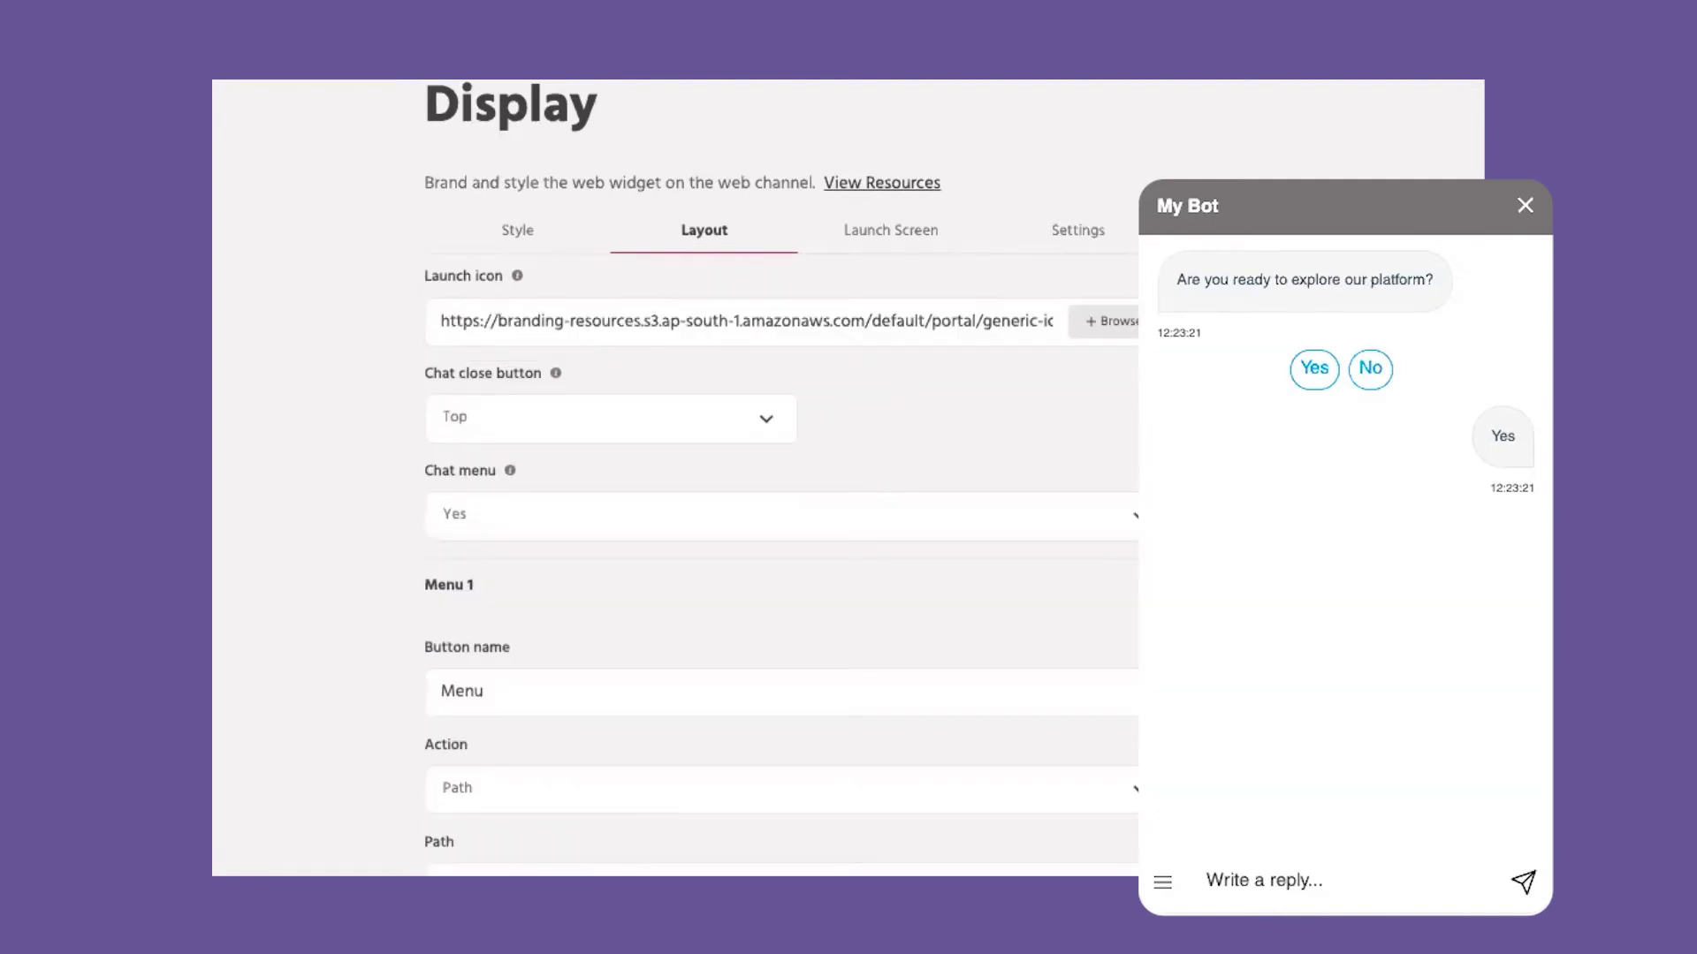
{"action": "left_click", "coordinate": [1157, 883]}
{"action": "left_click", "coordinate": [1186, 800]}
Step: On the launch screen, toggle the launch screen and agent responsiveness line off and back on
{"action": "left_click", "coordinate": [889, 237]}
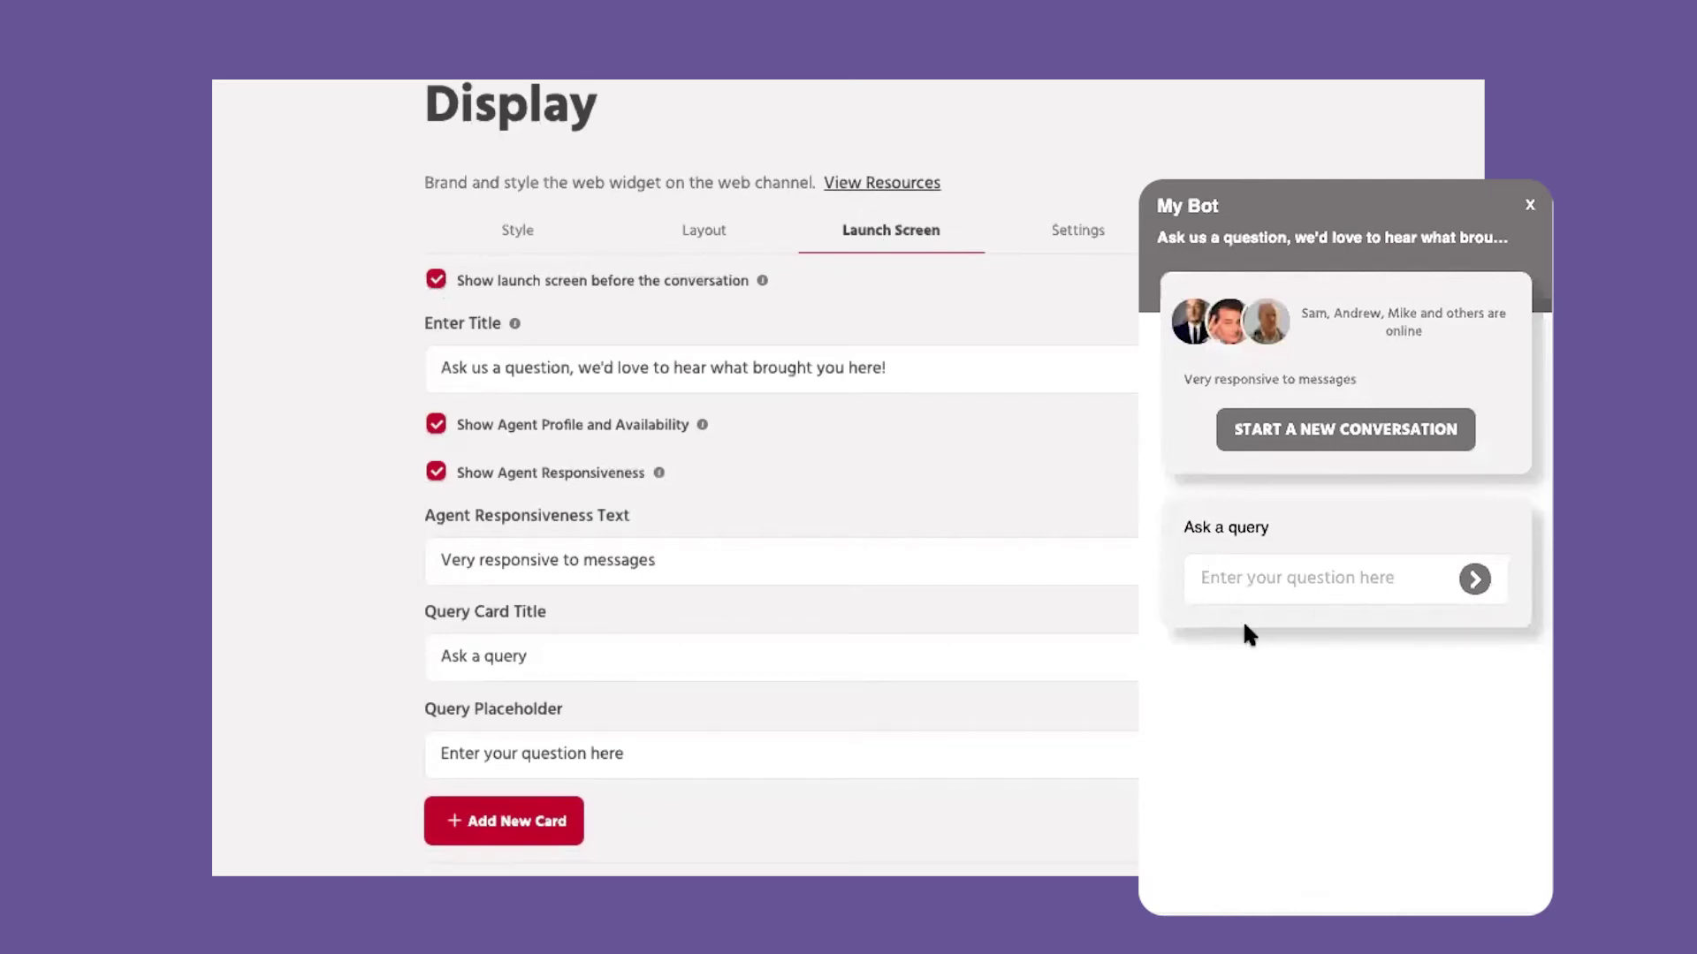
{"action": "left_click", "coordinate": [437, 280]}
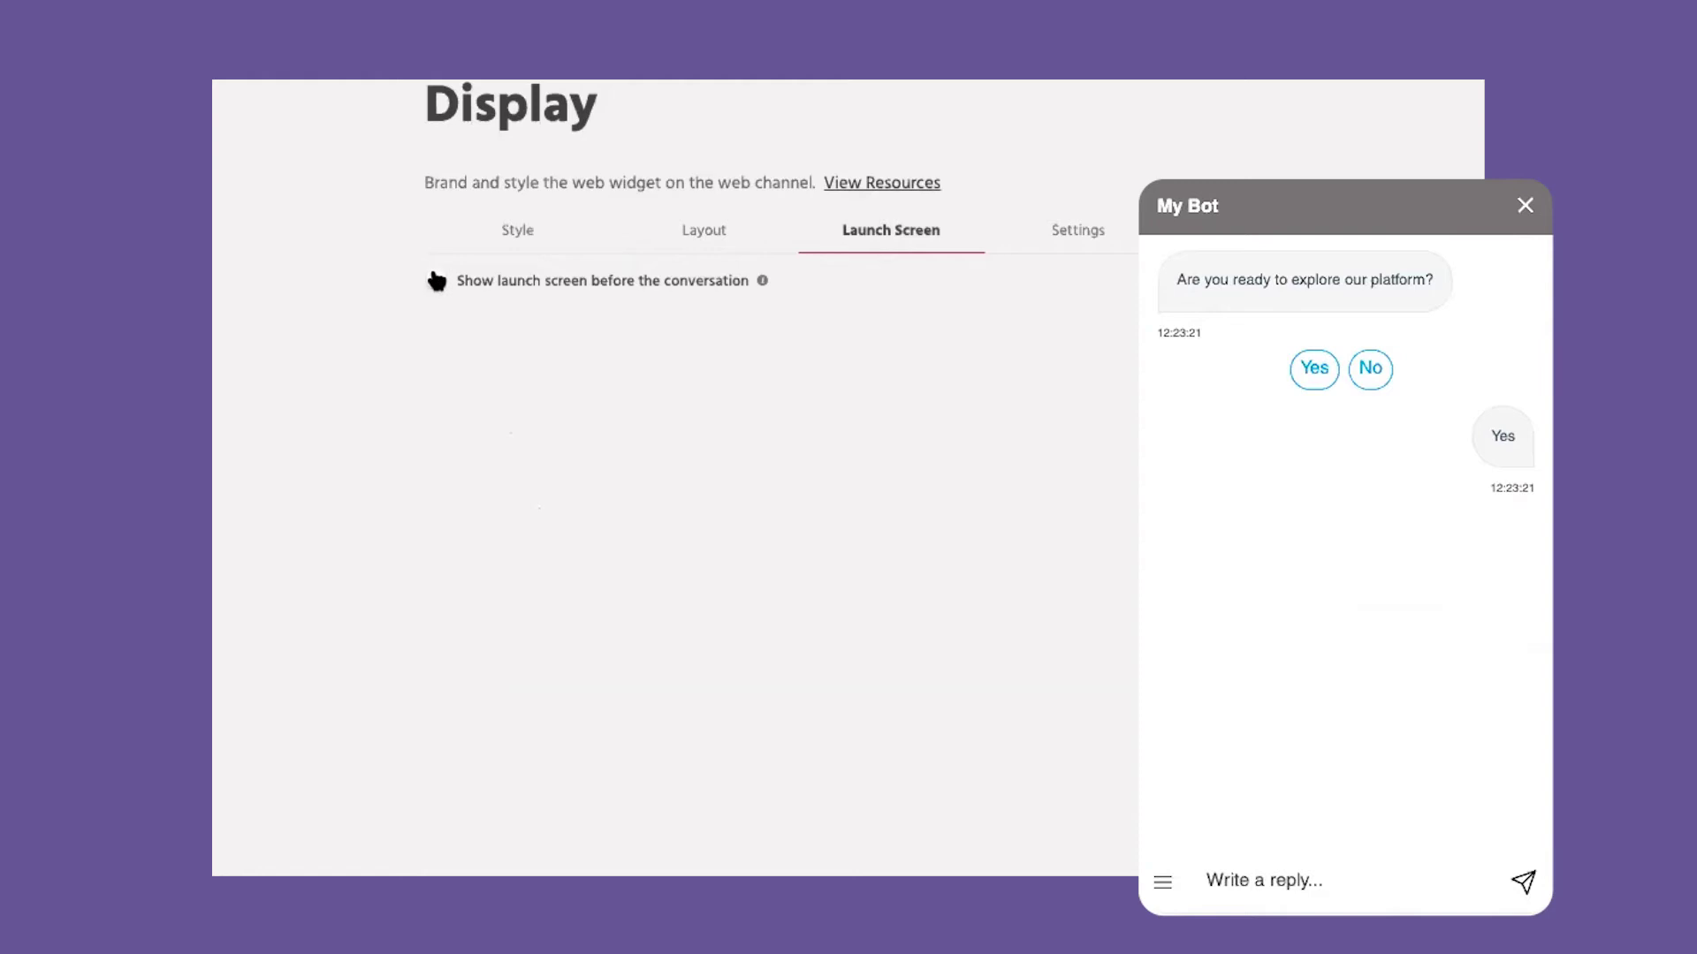
{"action": "left_click", "coordinate": [436, 280]}
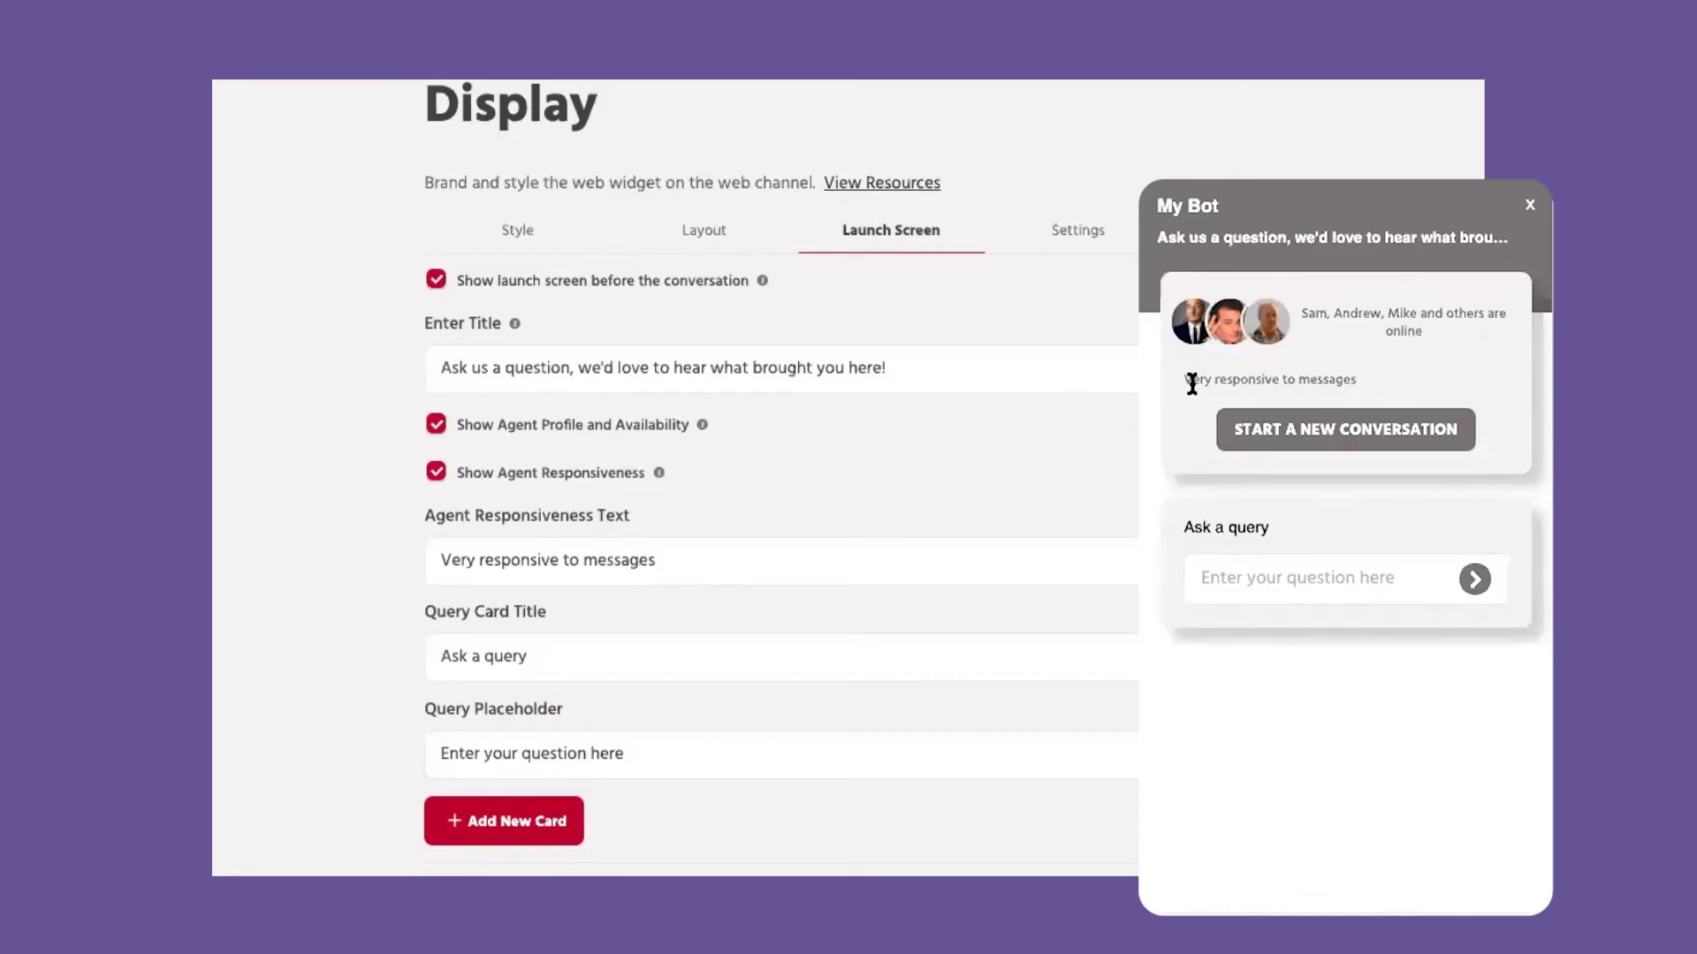
{"action": "left_click", "coordinate": [436, 474]}
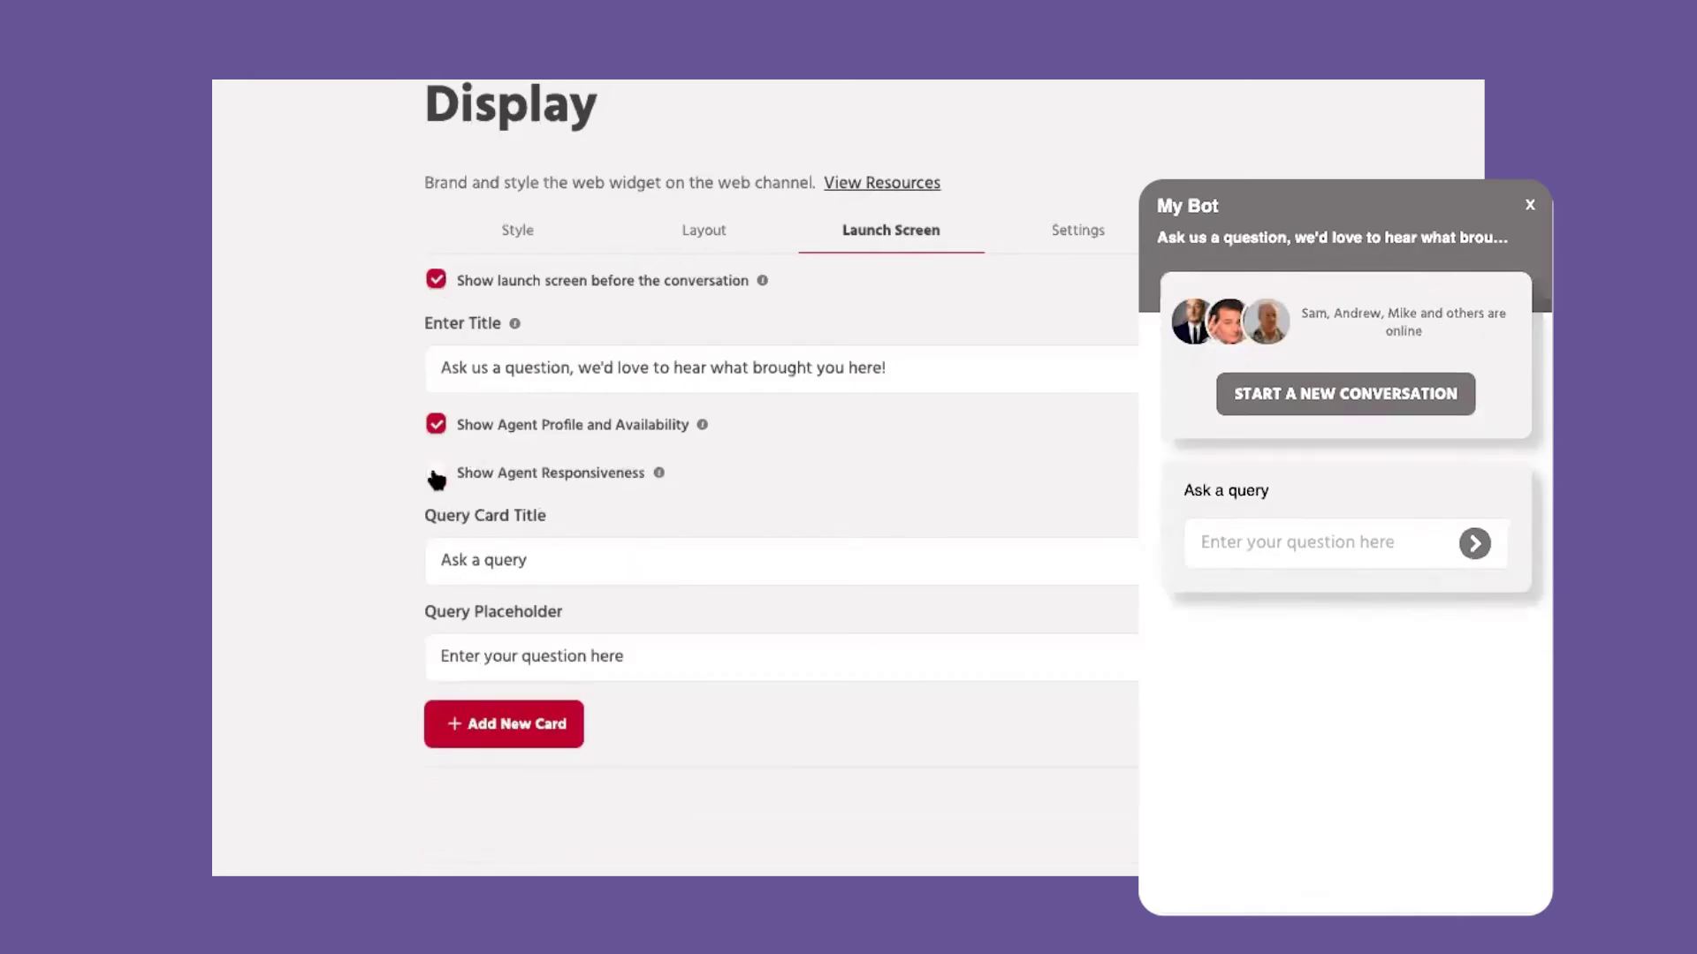
{"action": "left_click", "coordinate": [435, 474]}
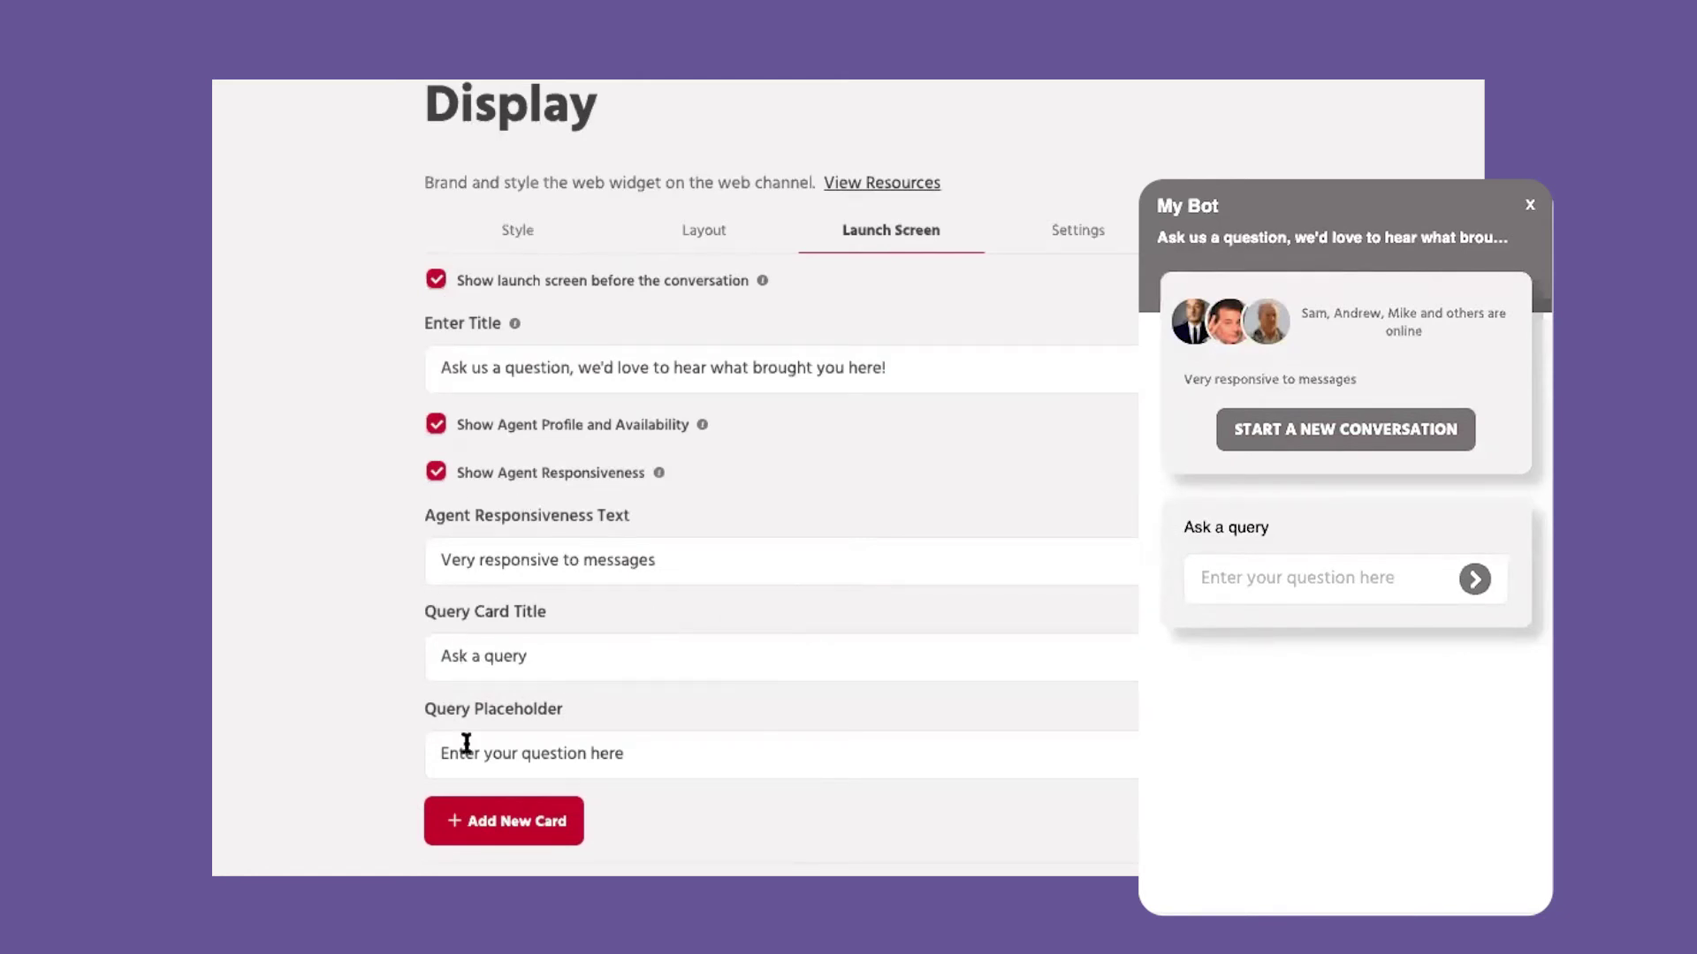
Step: Add a 'Schedule a Demo' card with action title 'Schedule' and Path action type
{"action": "left_click", "coordinate": [492, 826]}
{"action": "type", "text": "Schedule a Demo"}
{"action": "left_click", "coordinate": [527, 624]}
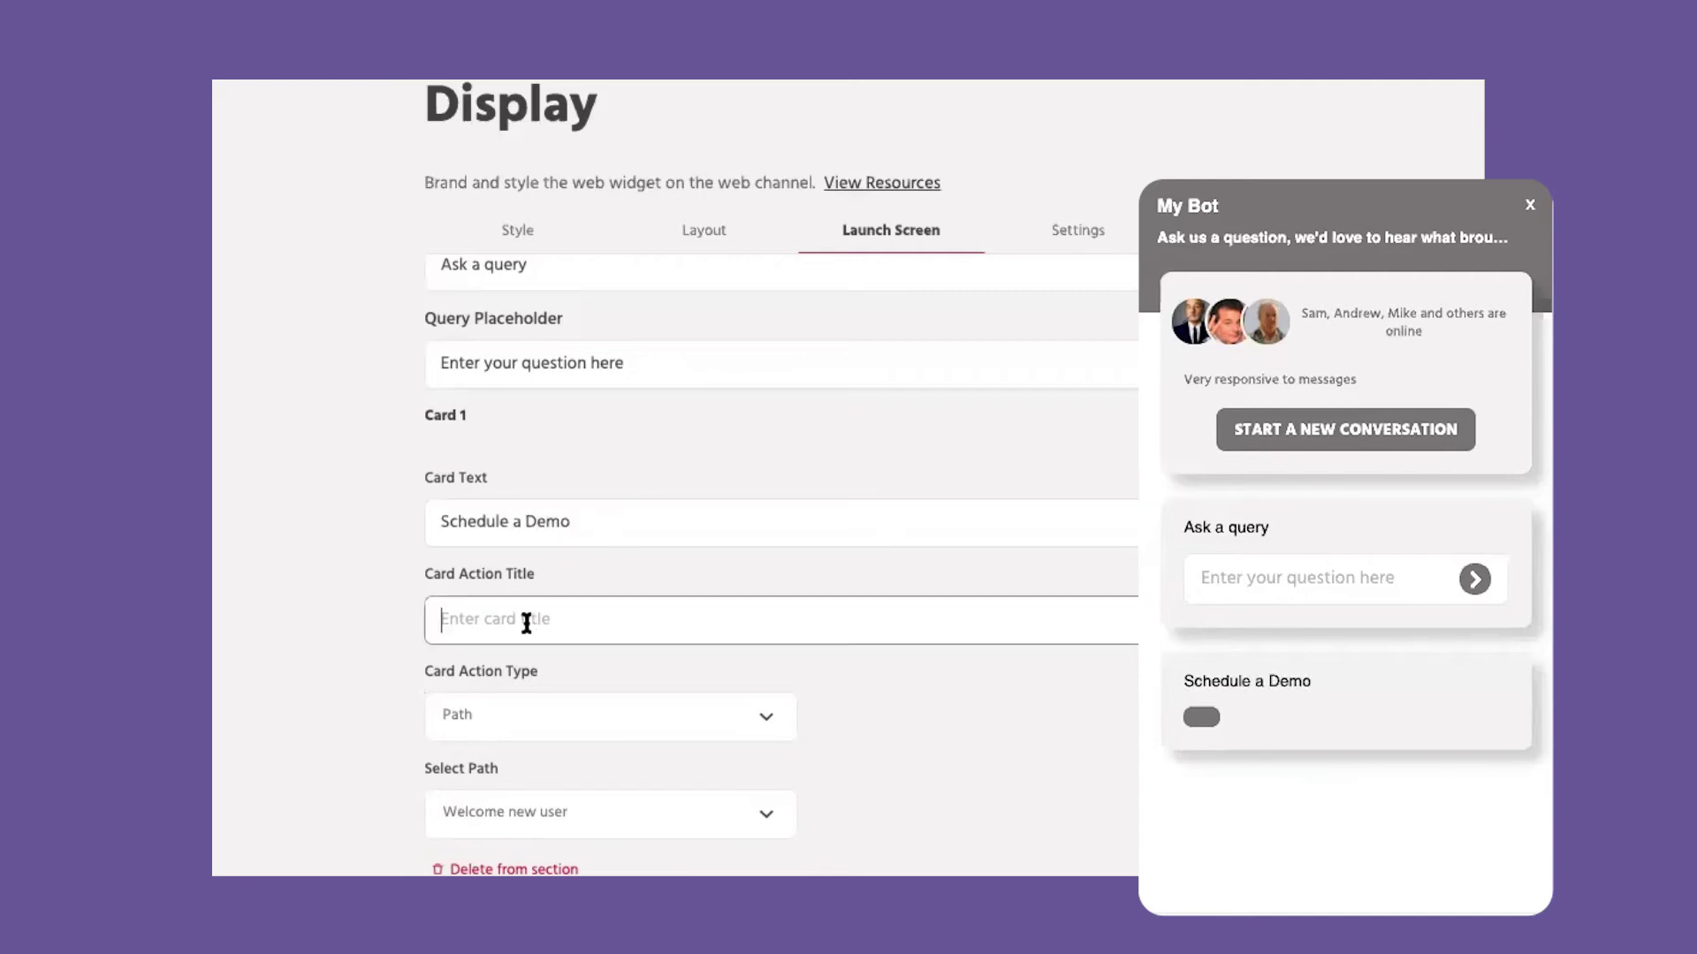
{"action": "type", "text": "Schedule"}
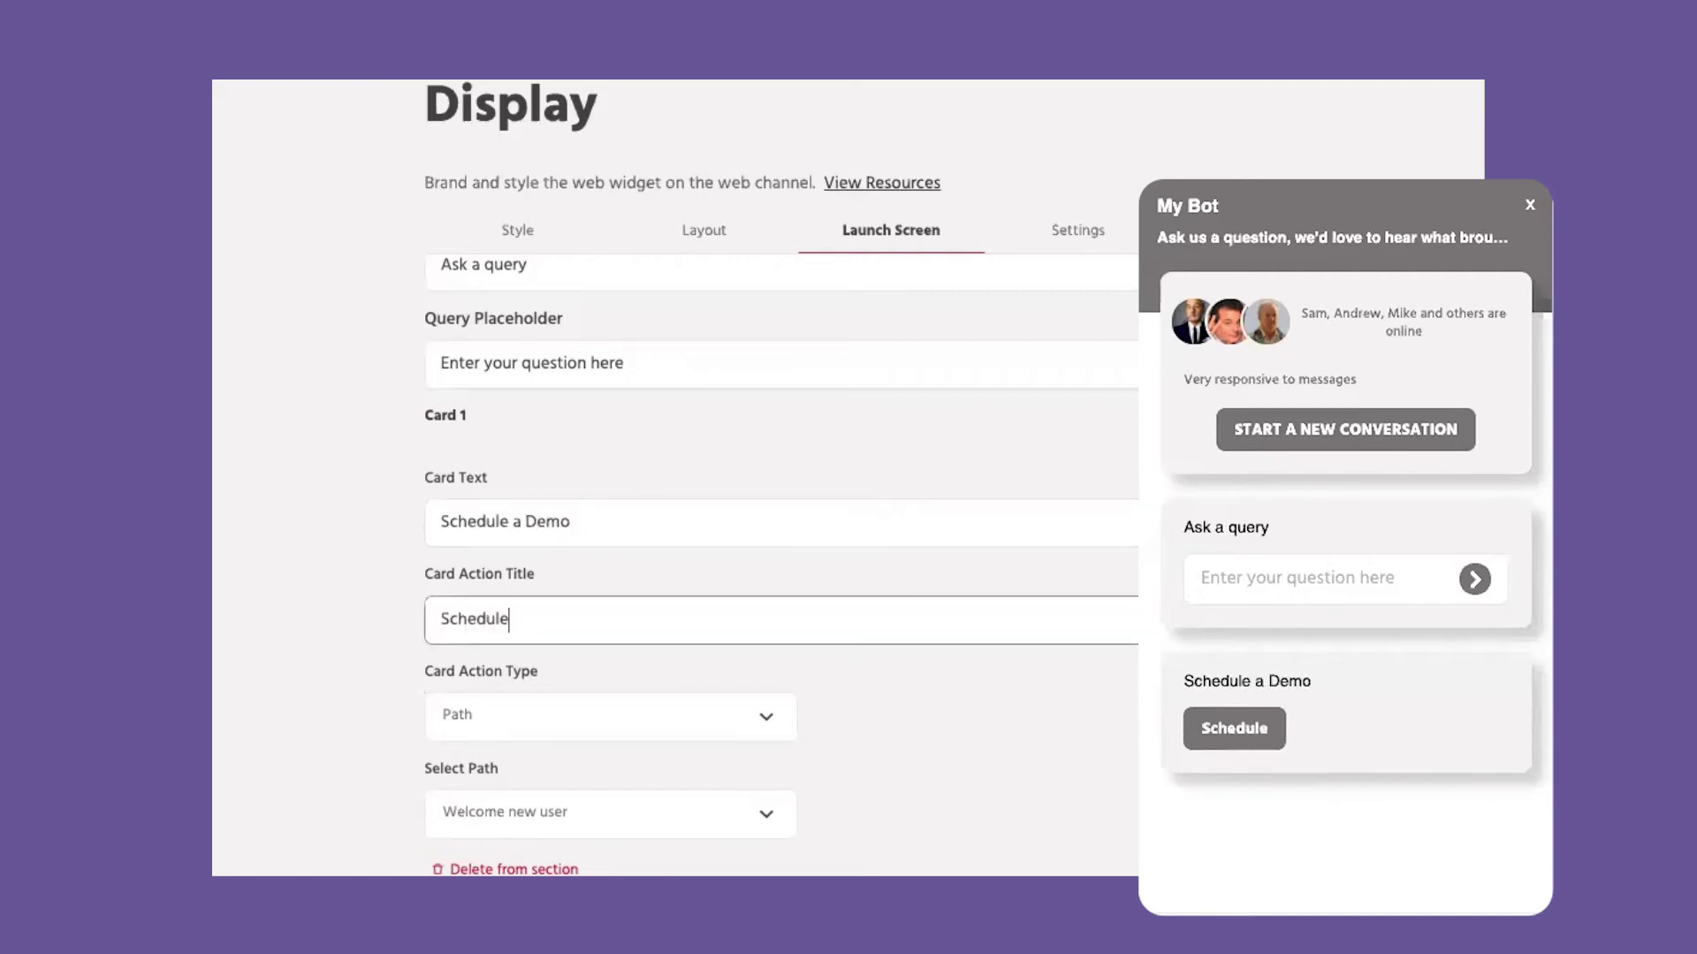
{"action": "left_click", "coordinate": [513, 730]}
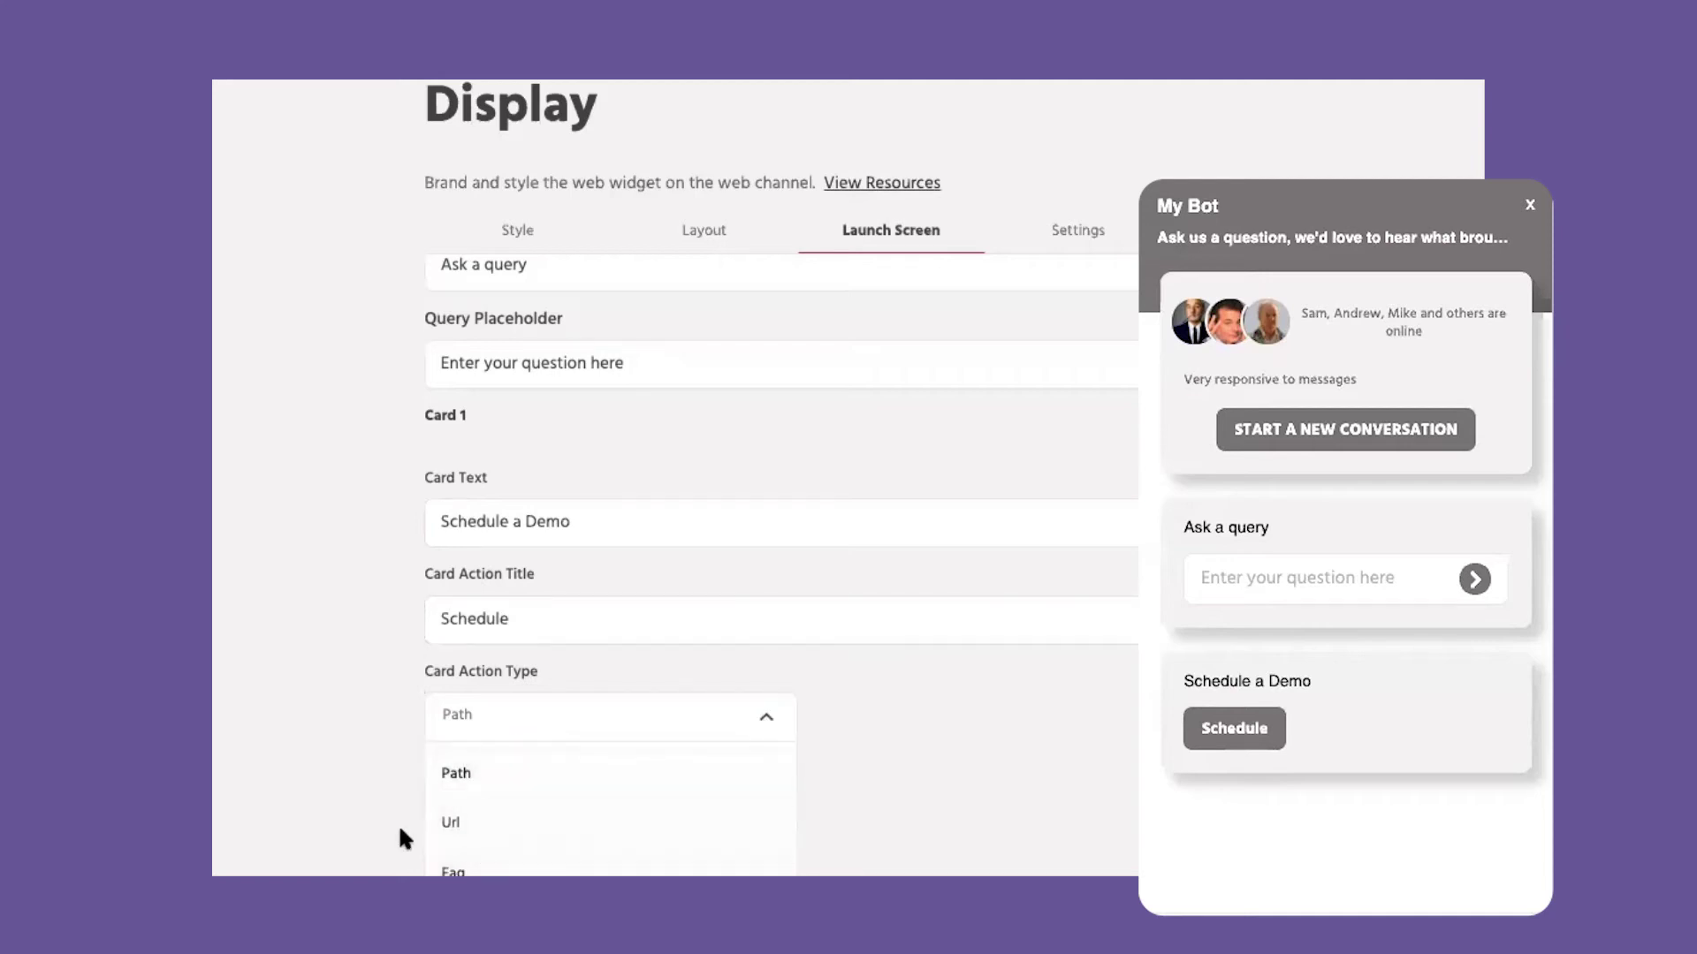
{"action": "left_click", "coordinate": [327, 854]}
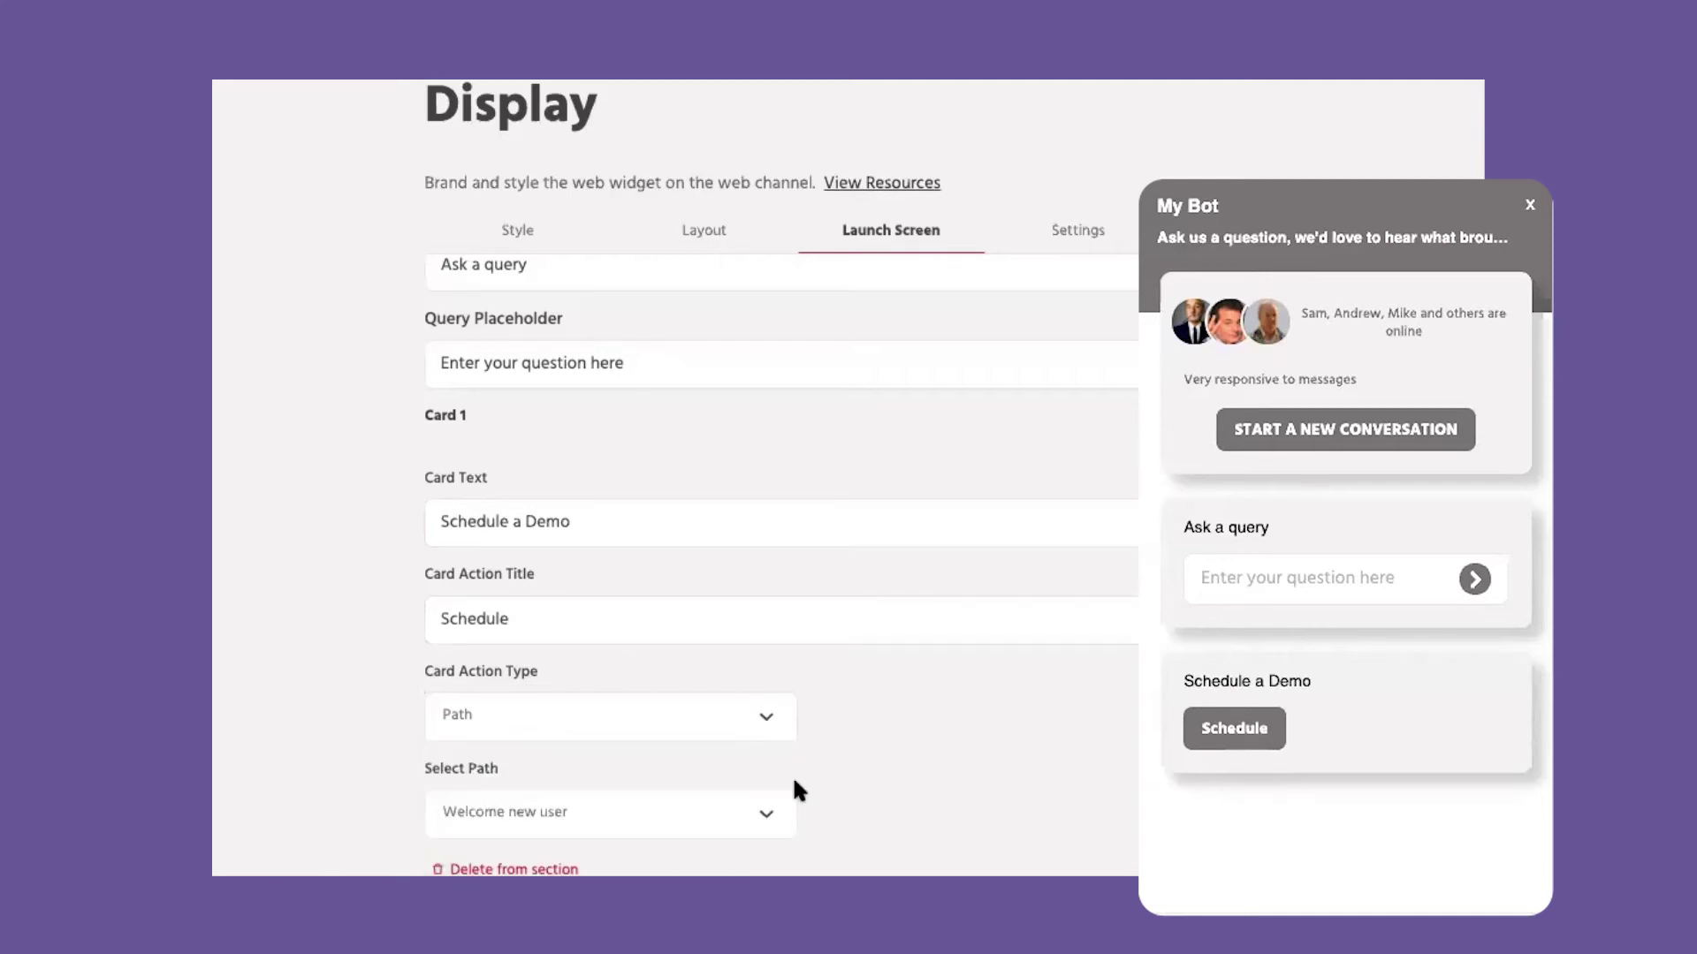
{"action": "scroll", "coordinate": [1131, 413], "scroll_direction": "up", "scroll_amount": 5}
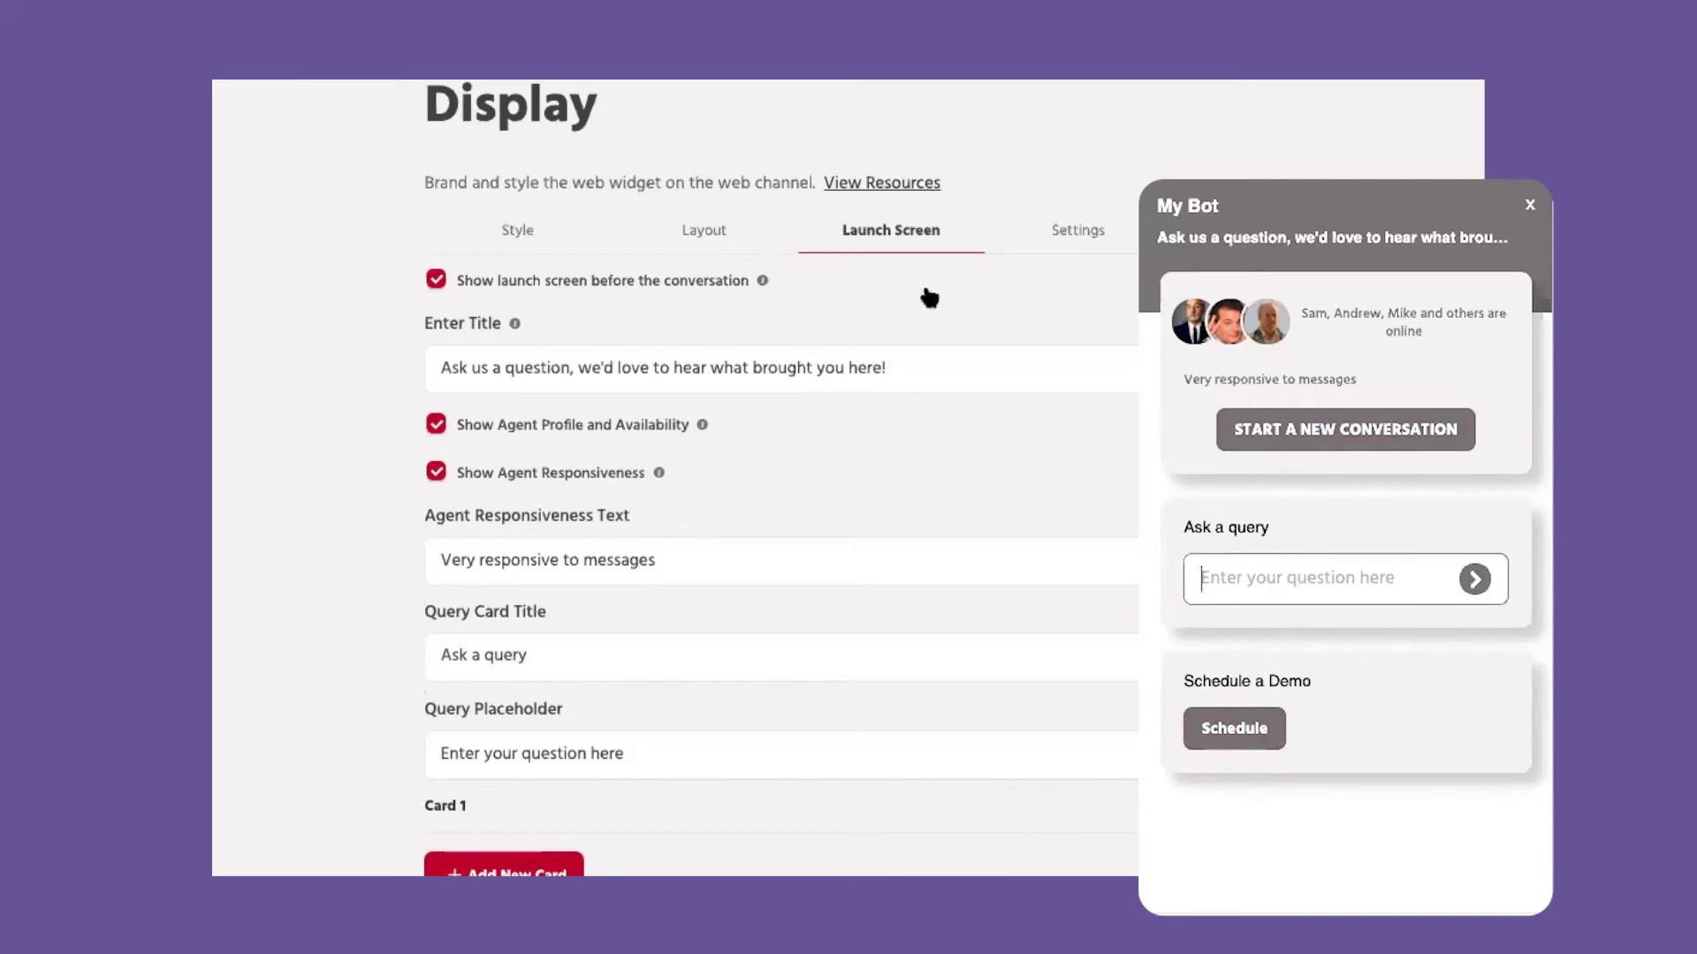
{"action": "left_click", "coordinate": [1076, 231]}
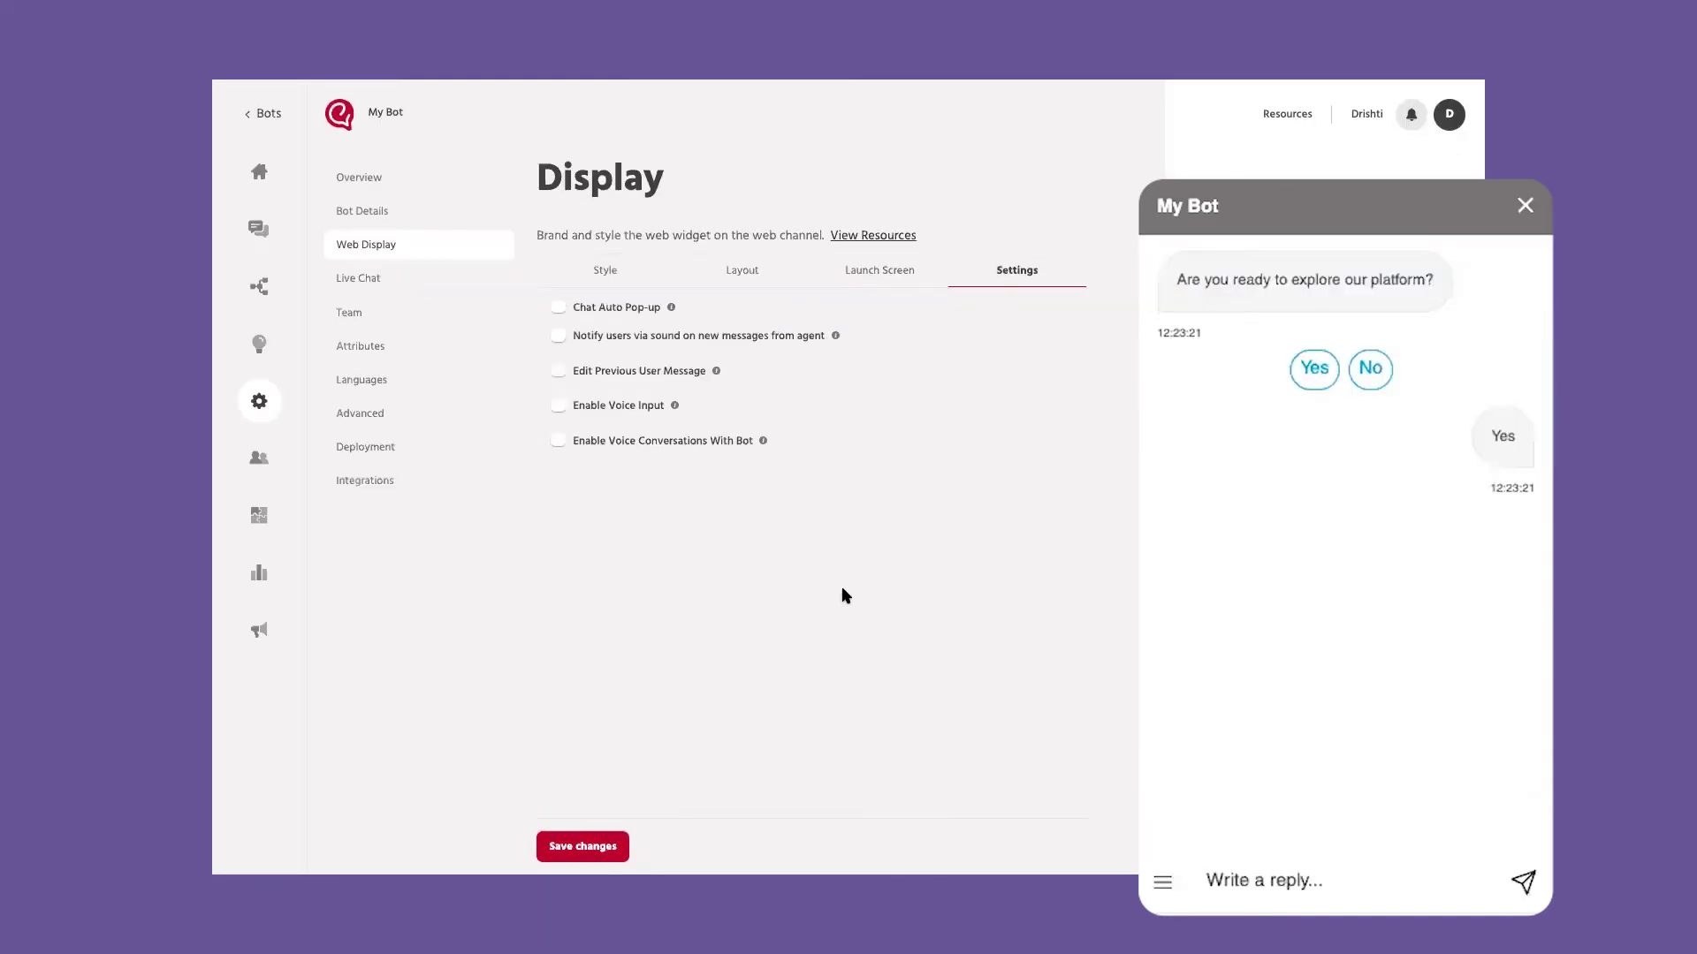
Step: Enable chat auto pop-up and agent message sounds, with a delayed pop-up trigger
{"action": "left_click", "coordinate": [558, 308]}
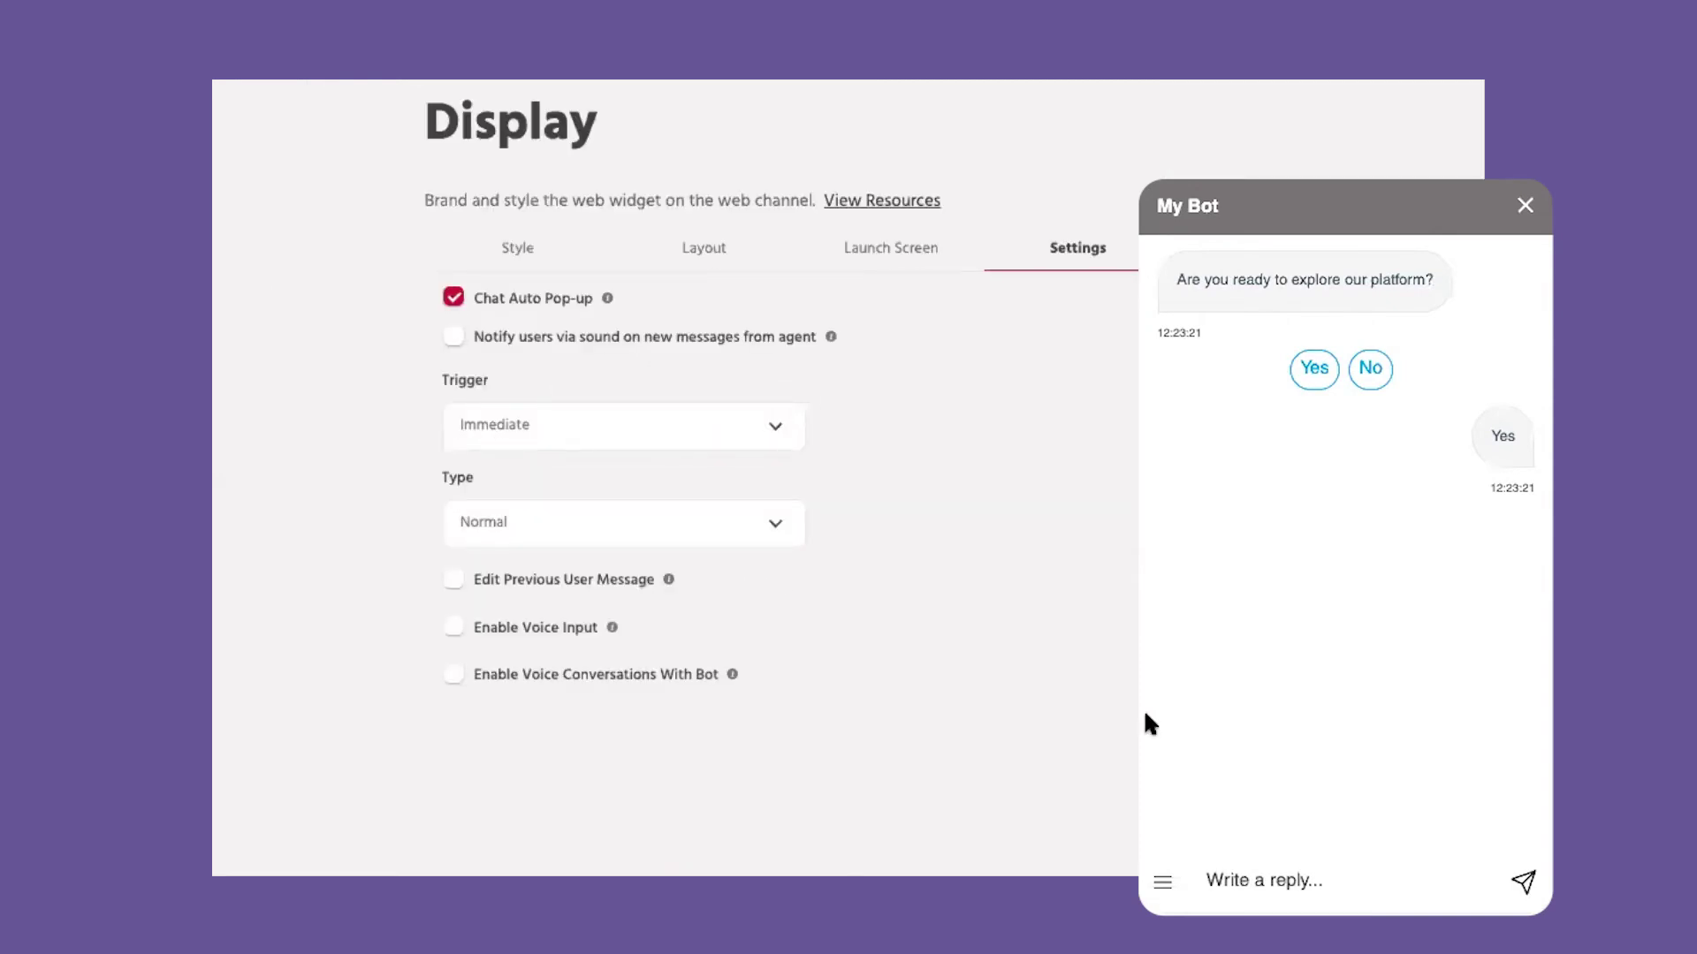
{"action": "left_click", "coordinate": [458, 340]}
{"action": "left_click", "coordinate": [583, 427]}
{"action": "left_click", "coordinate": [575, 534]}
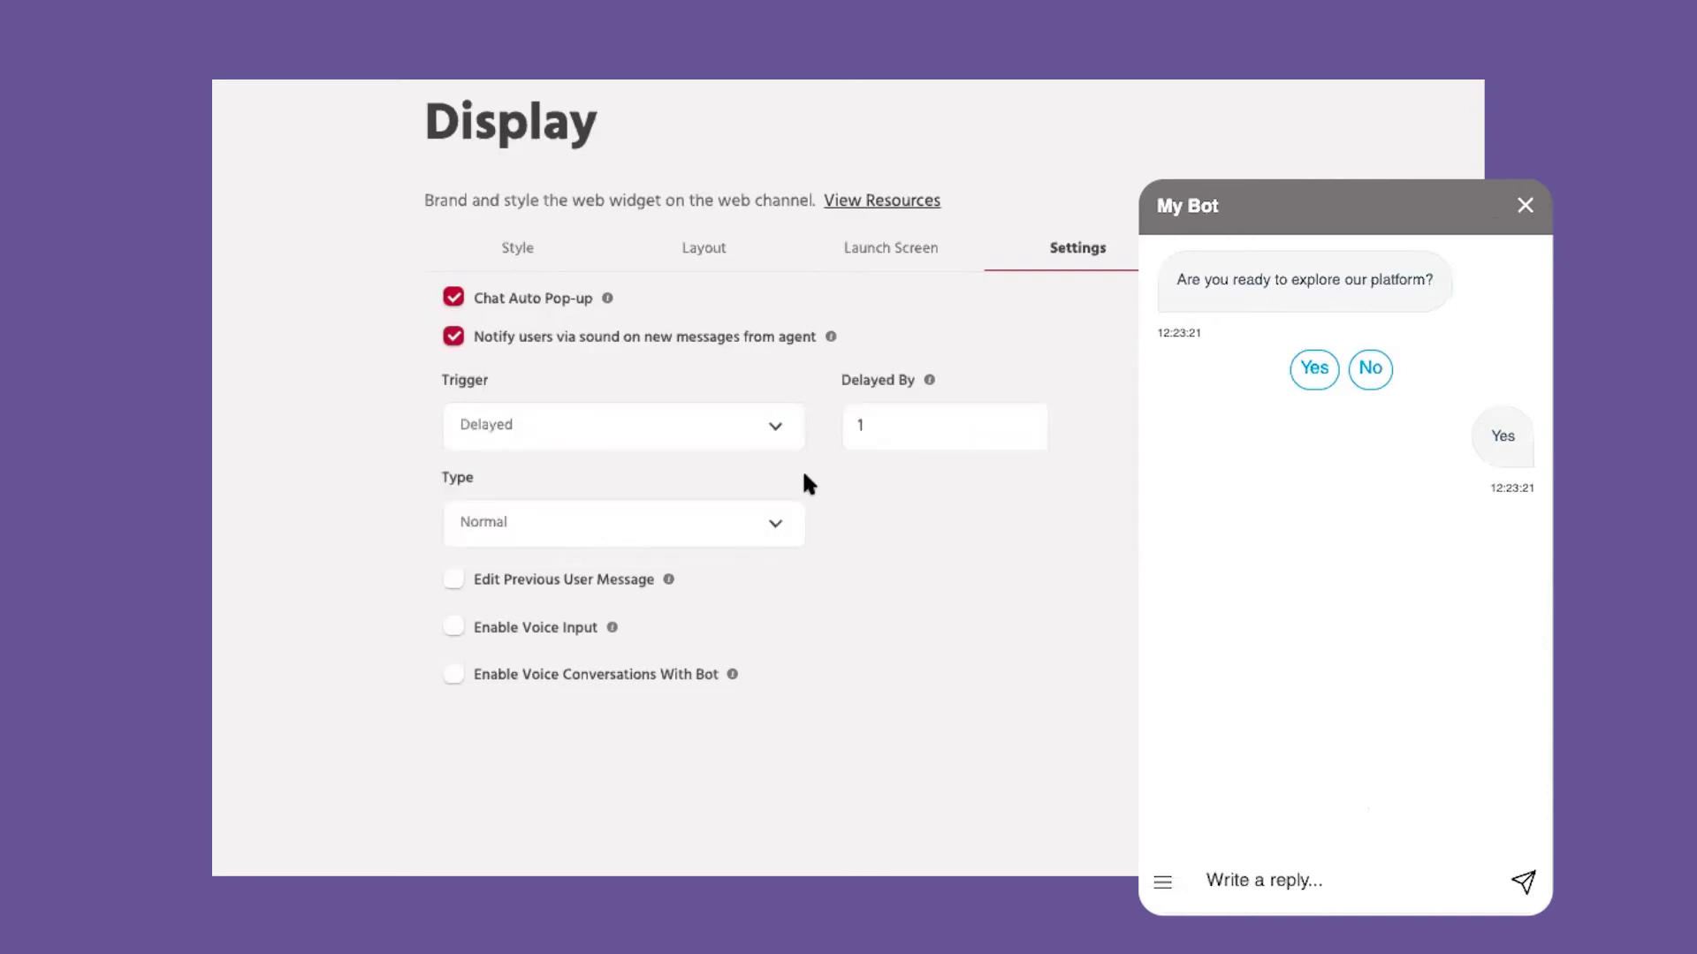
{"action": "left_click", "coordinate": [915, 432]}
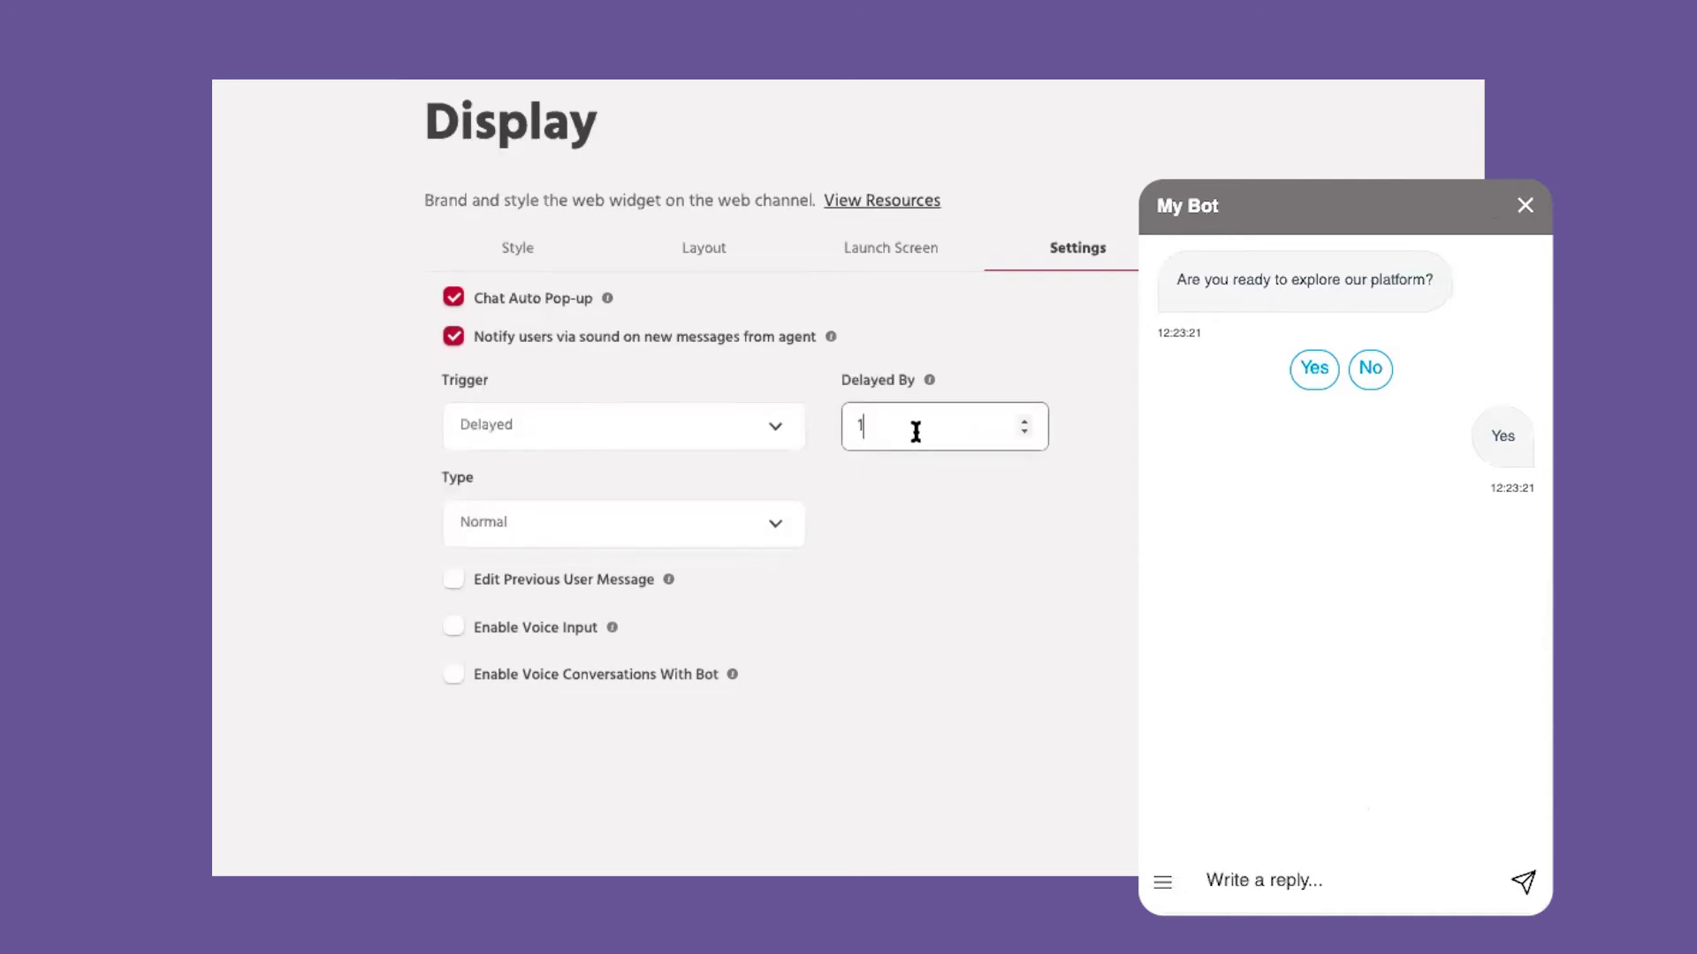
Step: Set the pop-up type to Minimized
{"action": "left_click", "coordinate": [598, 538]}
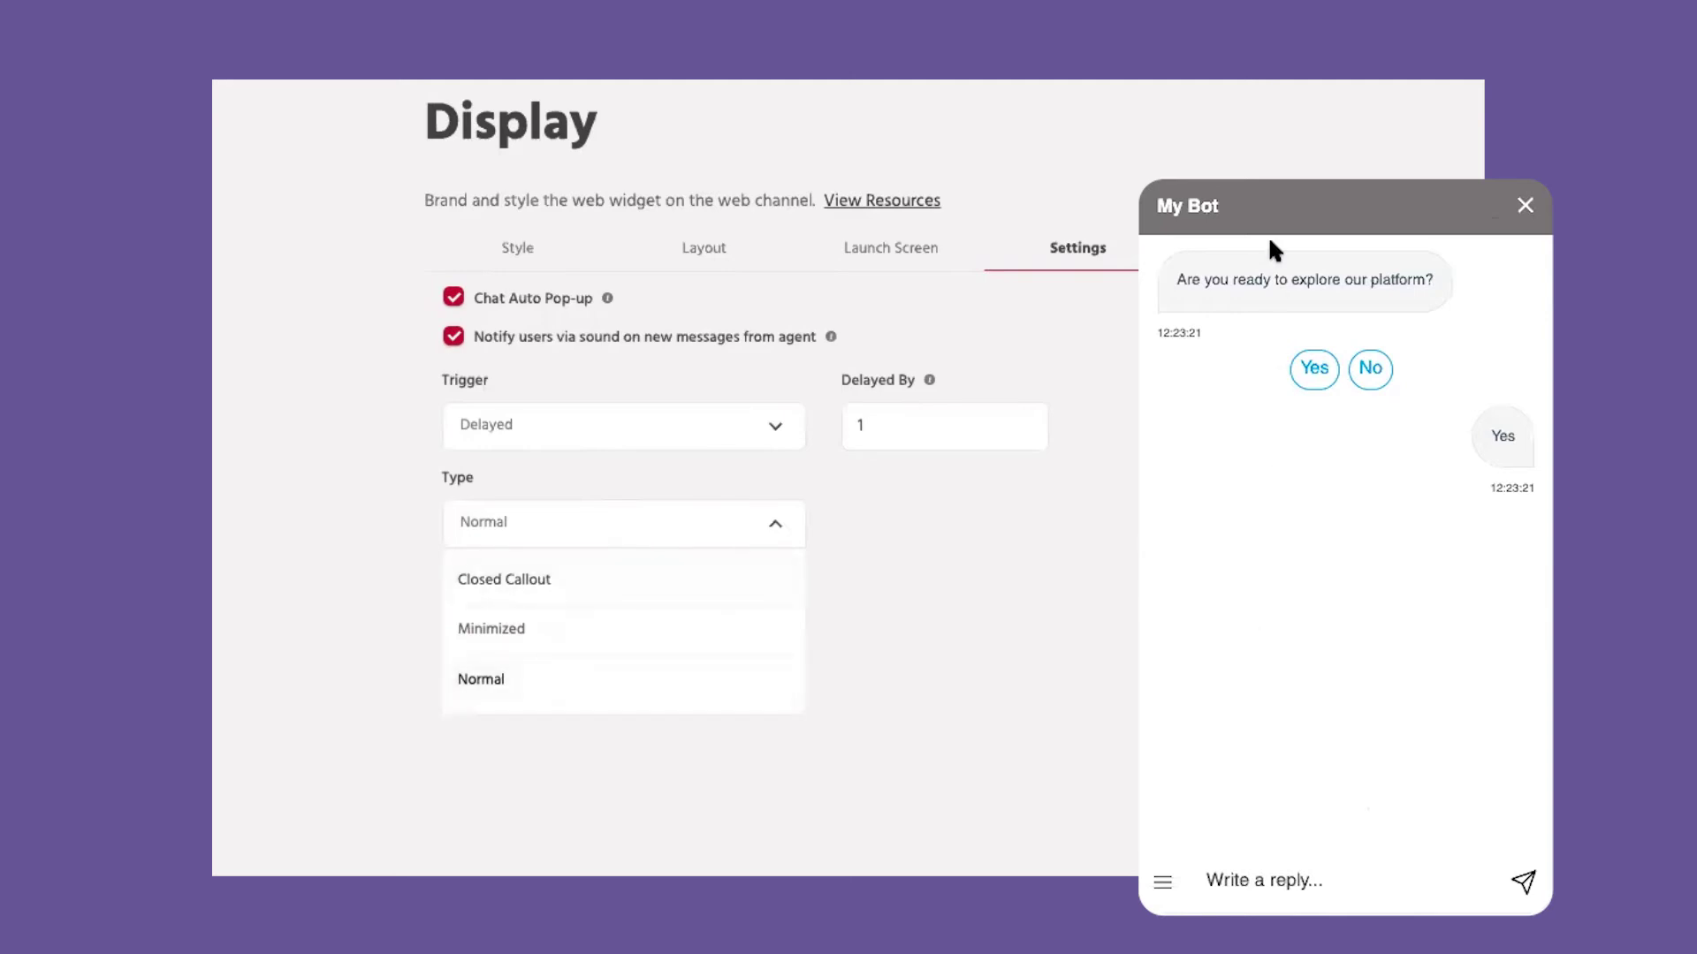
{"action": "left_click", "coordinate": [598, 590]}
{"action": "left_click", "coordinate": [924, 524]}
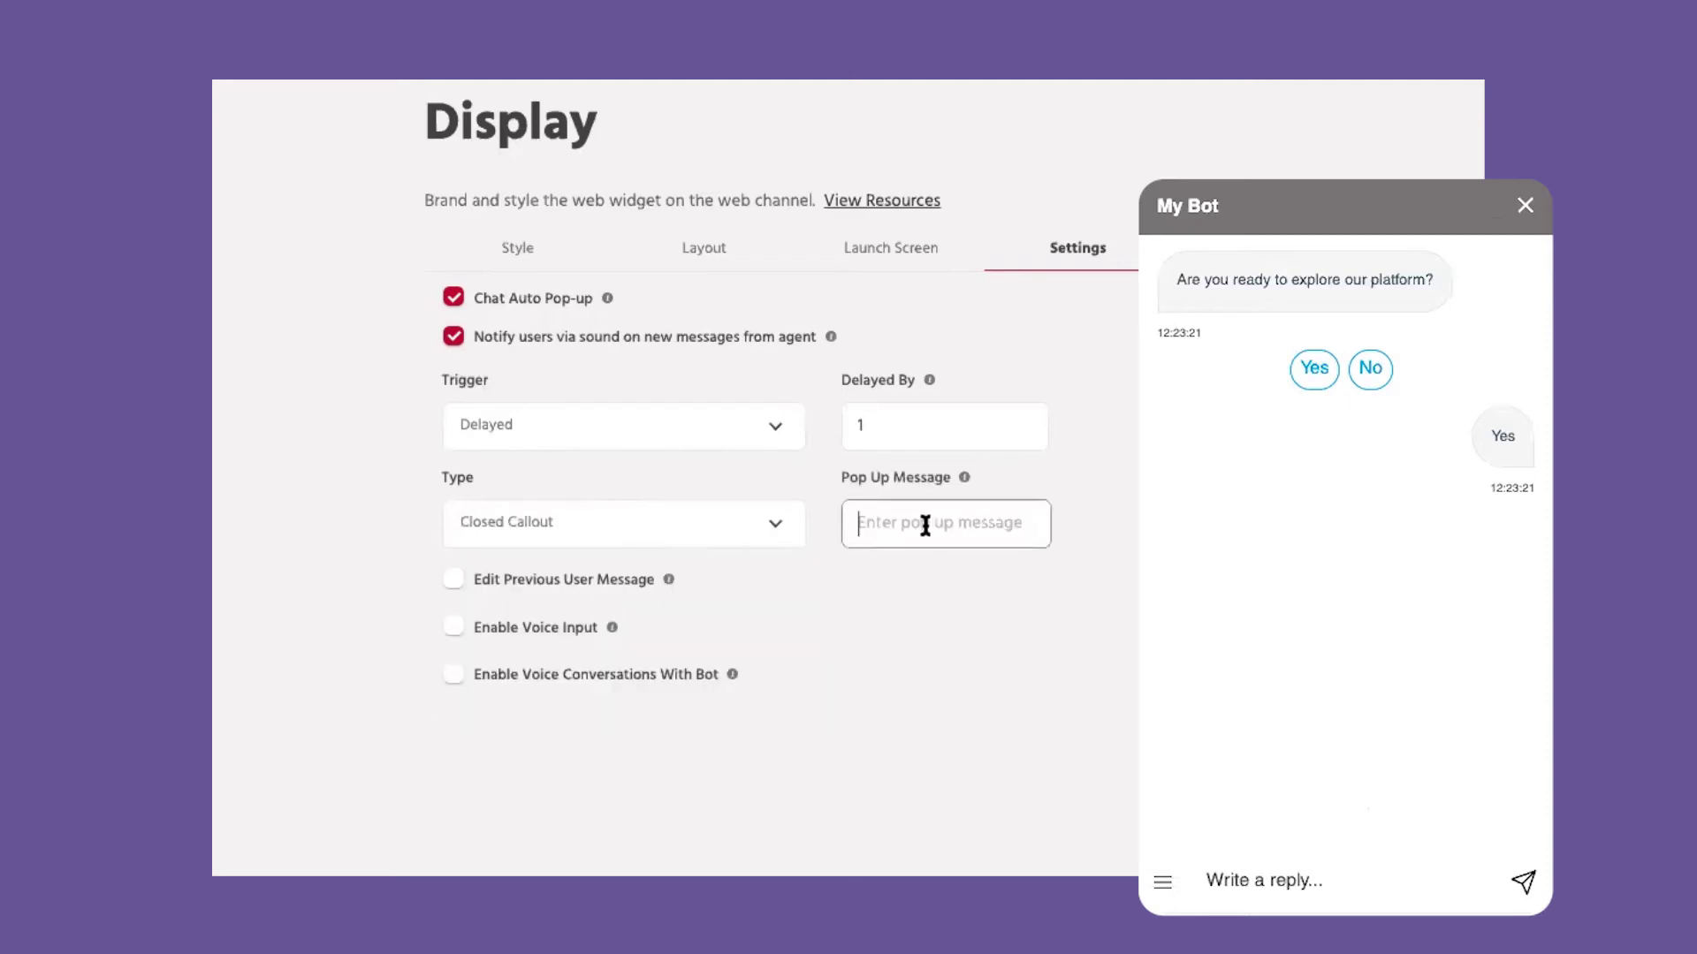
{"action": "left_click", "coordinate": [542, 522]}
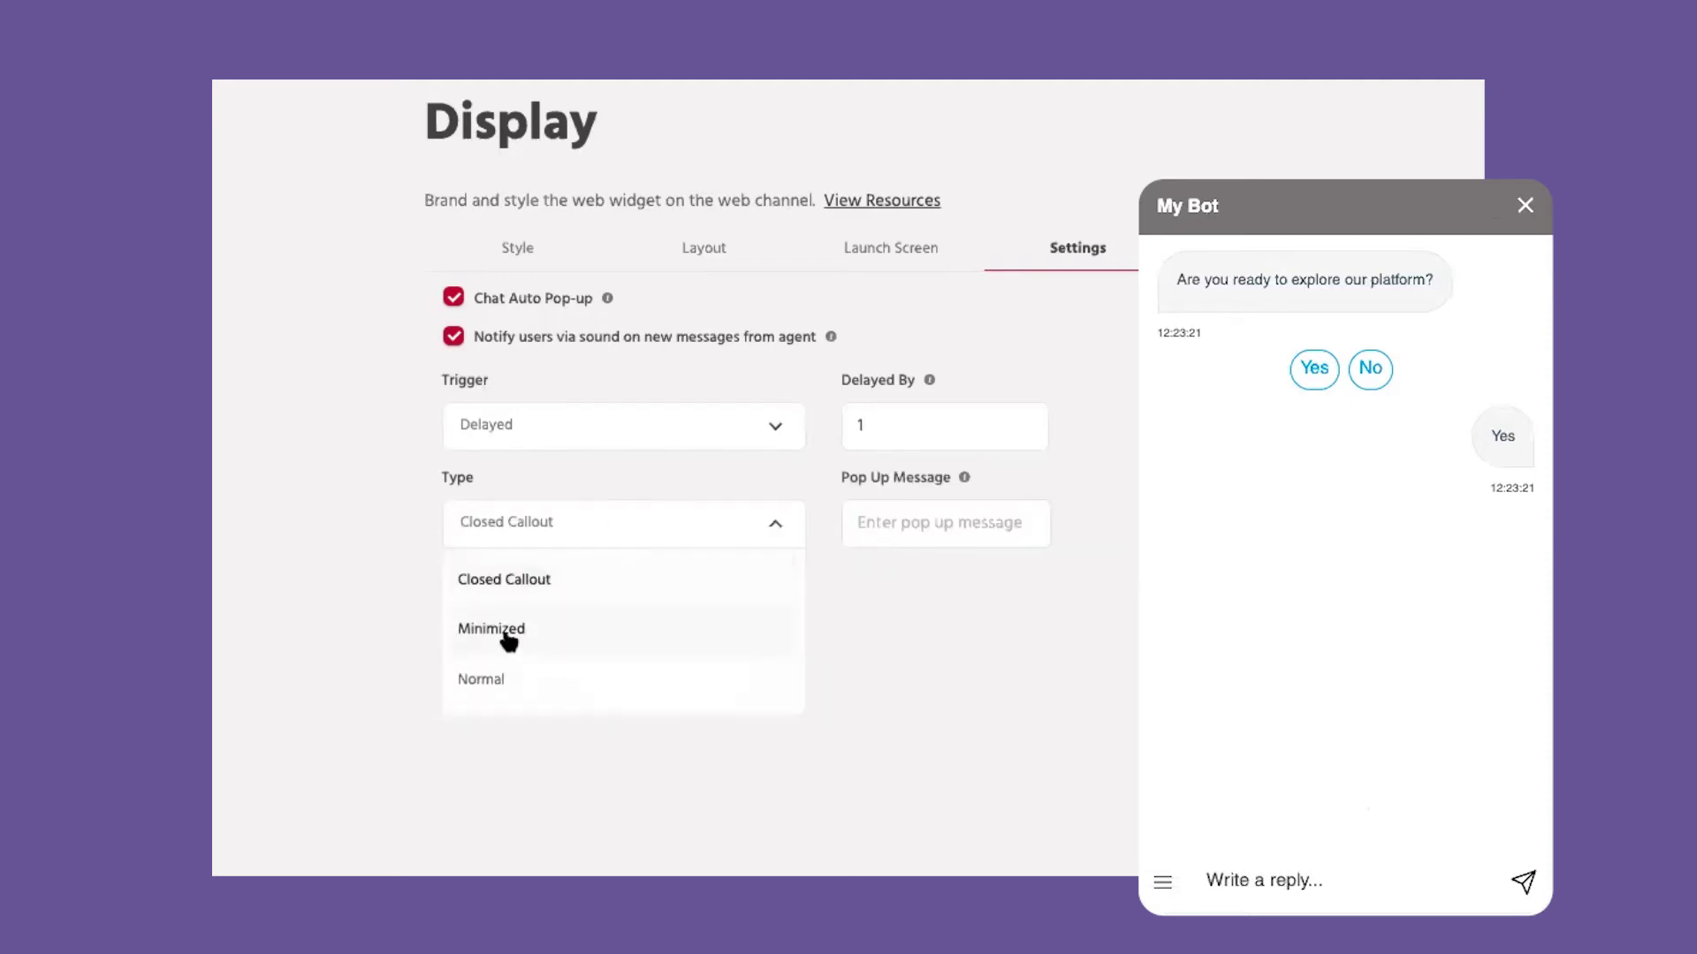
{"action": "left_click", "coordinate": [504, 633]}
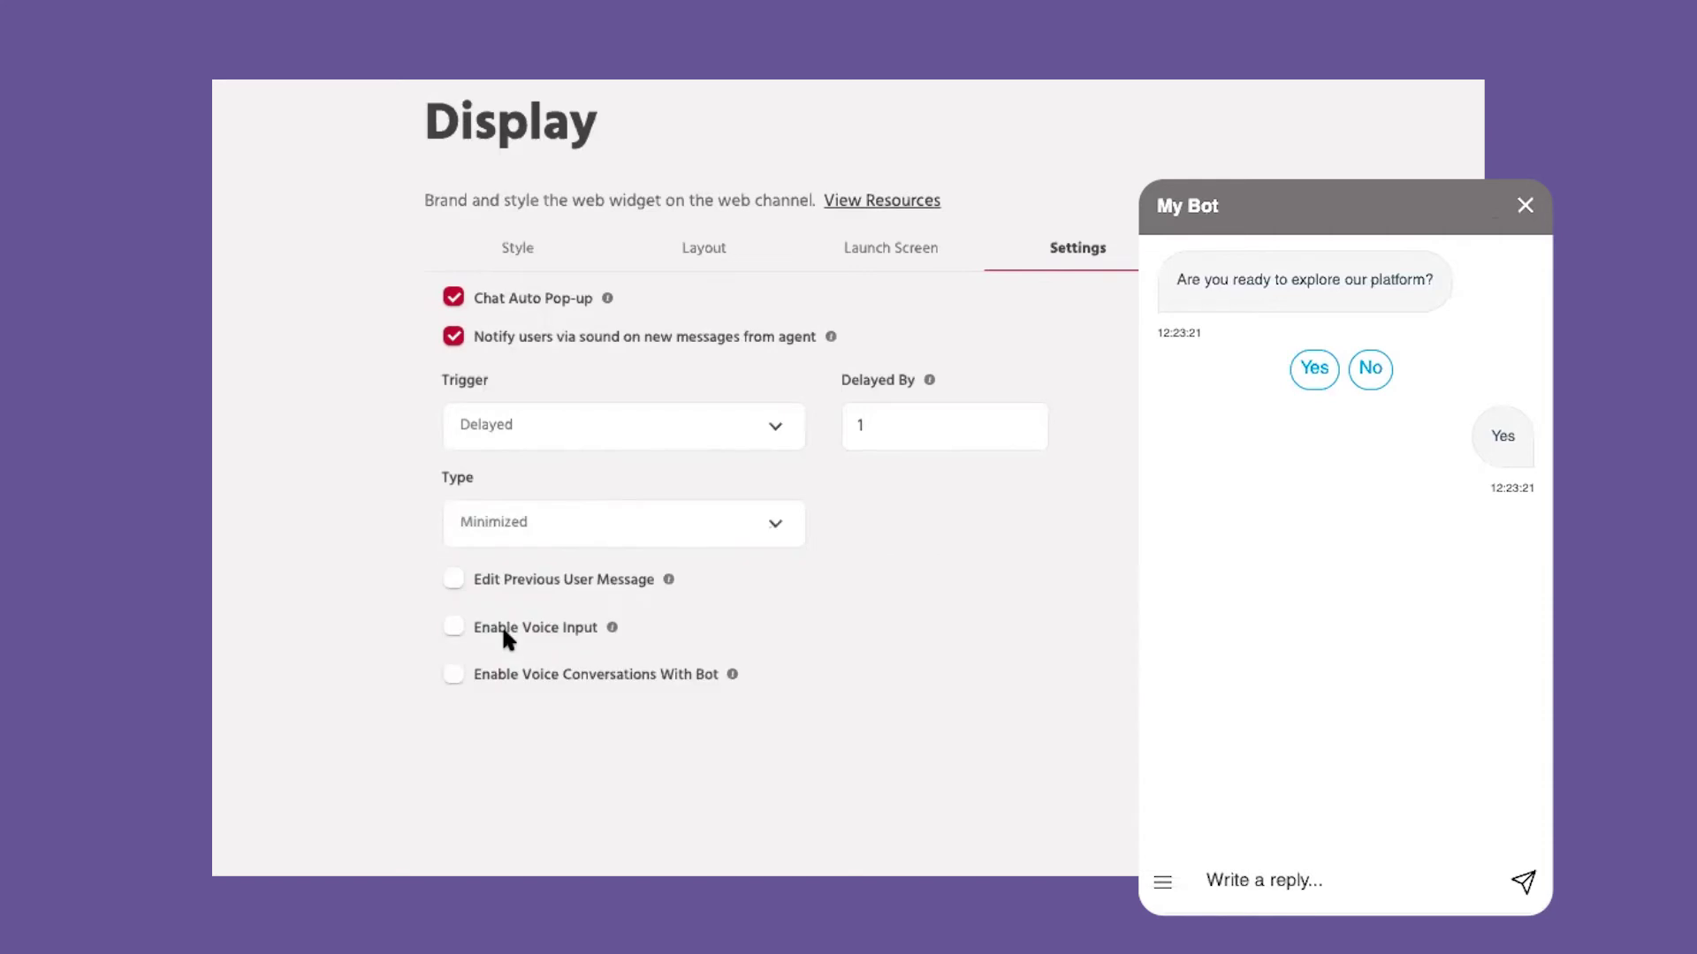
Step: Enable editing previous messages, voice input and voice conversations
{"action": "left_click", "coordinate": [454, 580]}
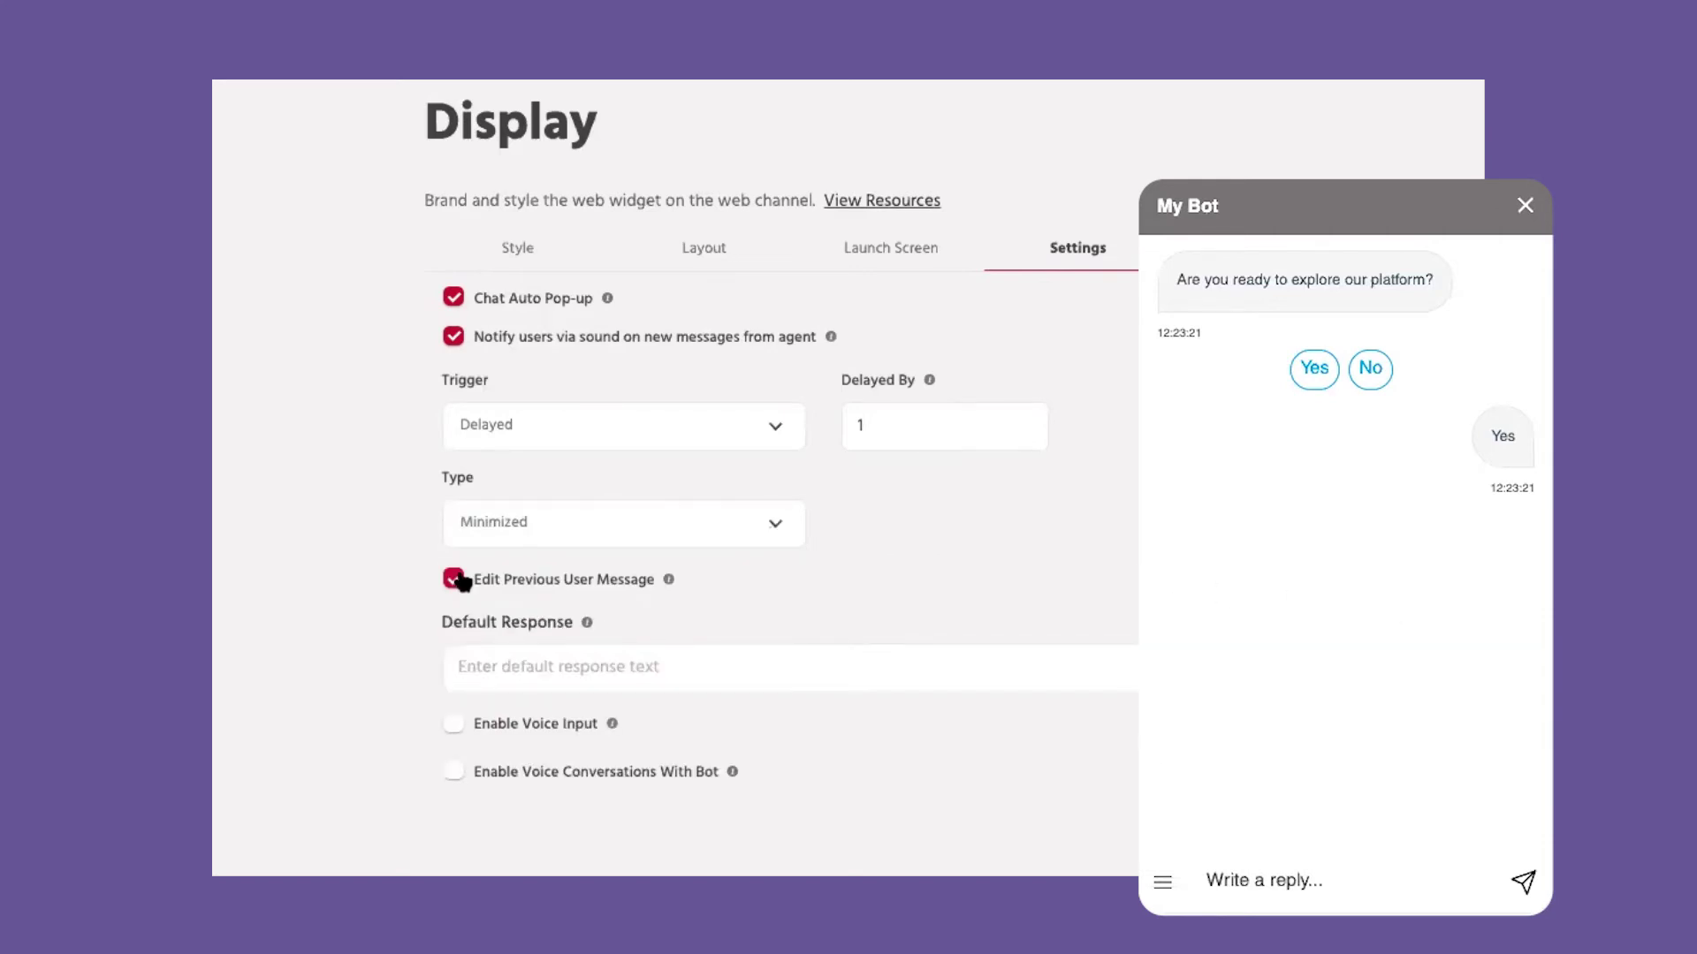
{"action": "left_click", "coordinate": [452, 723]}
{"action": "left_click", "coordinate": [455, 771]}
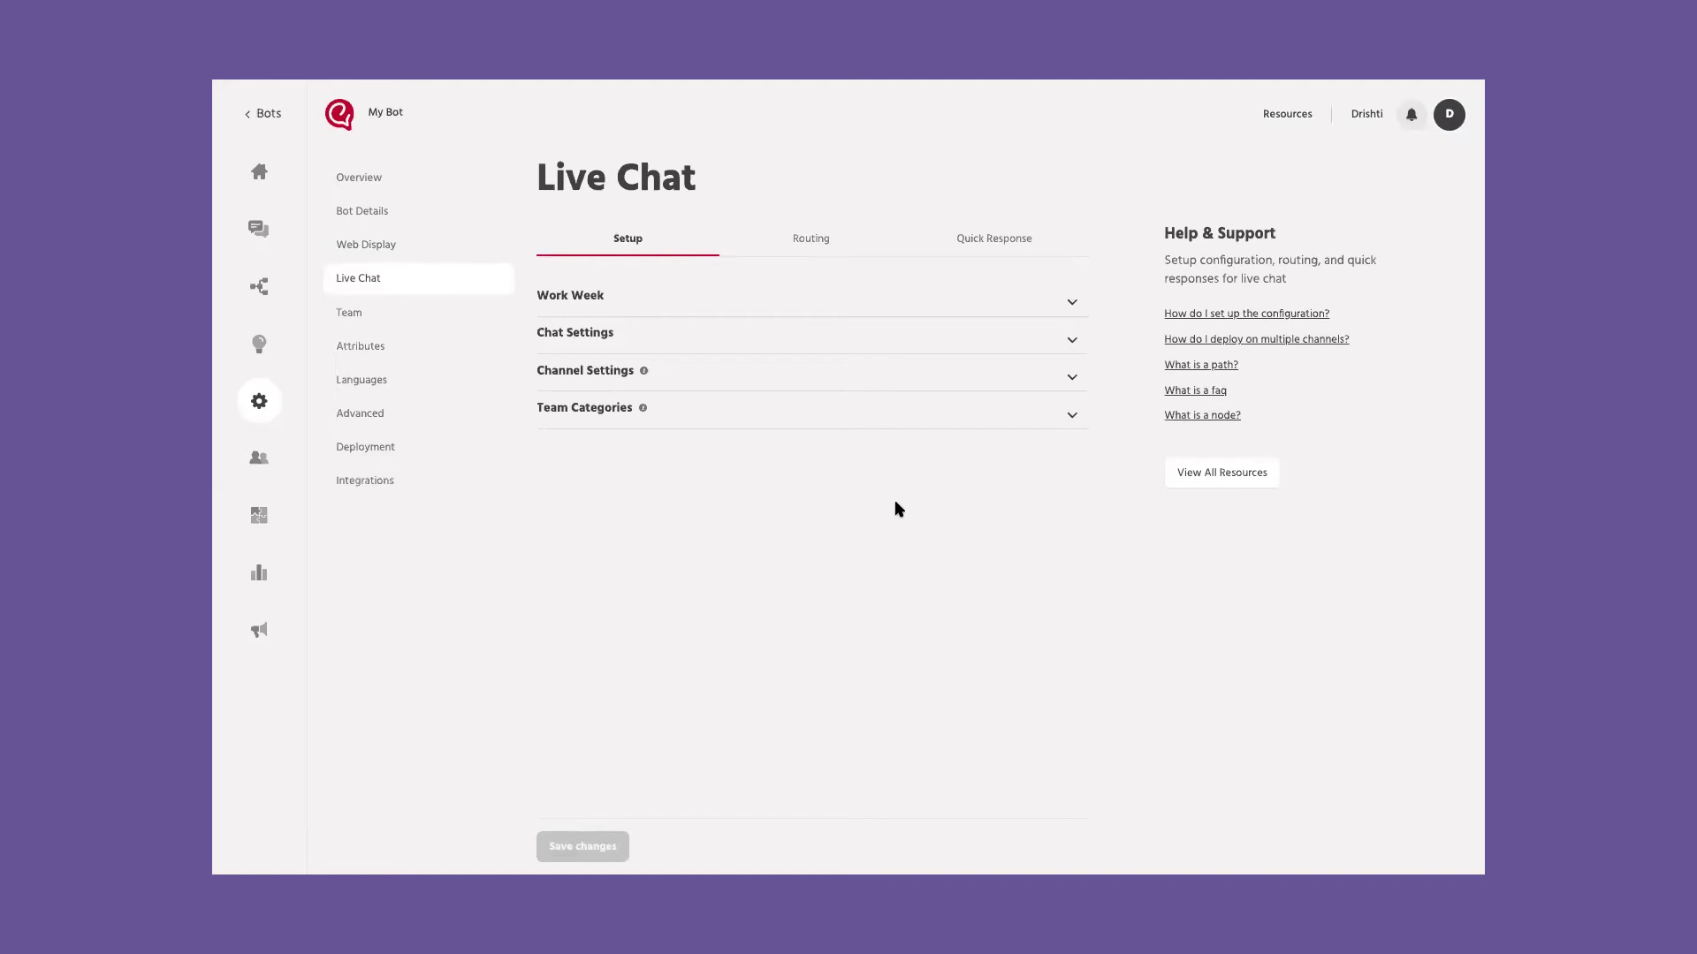
Step: Keep Monday–Friday as work days and configure timings day-wise, each 8:00 AM to 9:00 PM
{"action": "left_click", "coordinate": [708, 307]}
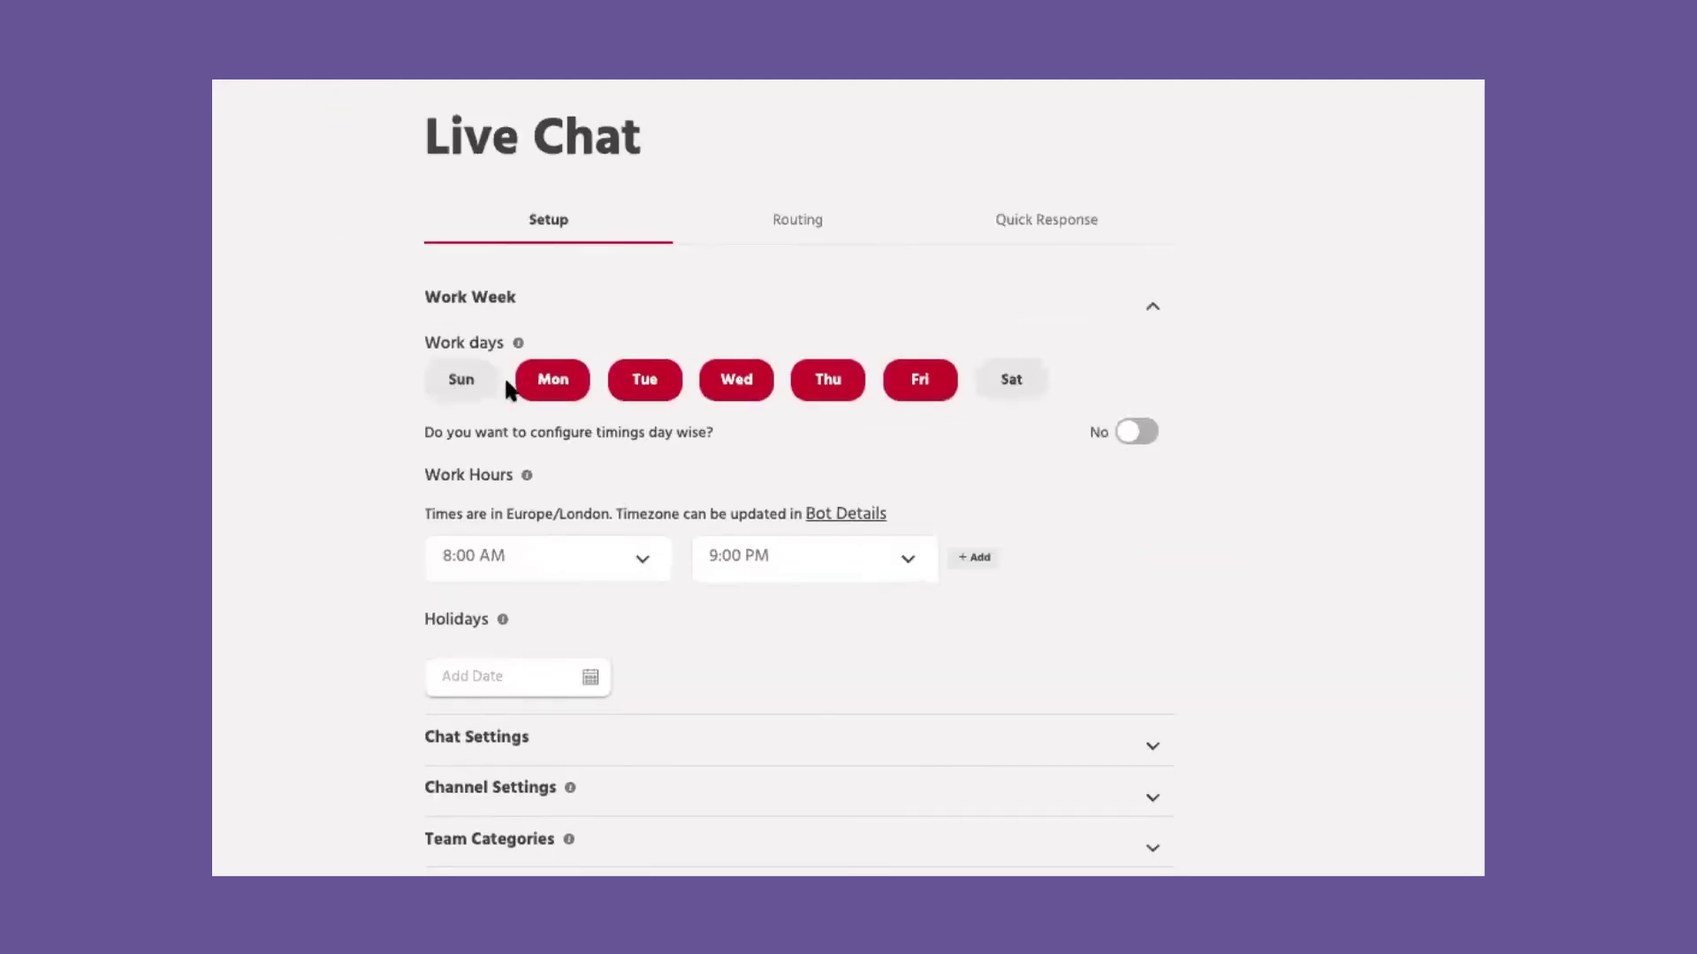
{"action": "left_click", "coordinate": [461, 380]}
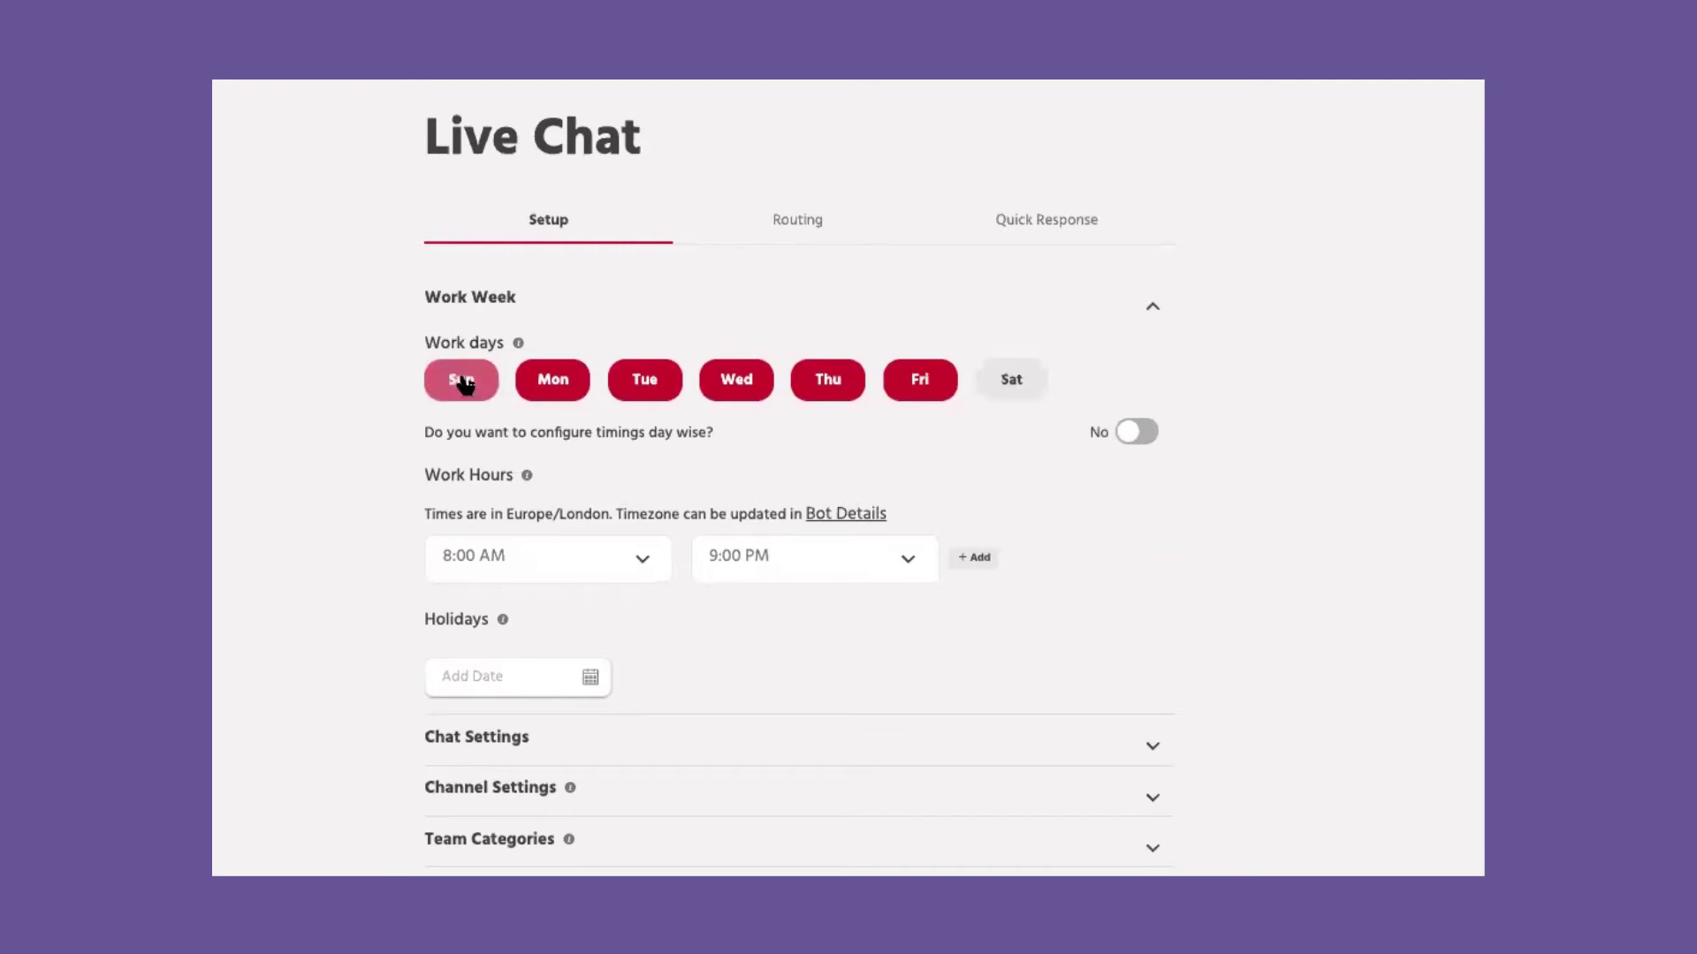
{"action": "left_click", "coordinate": [1020, 384]}
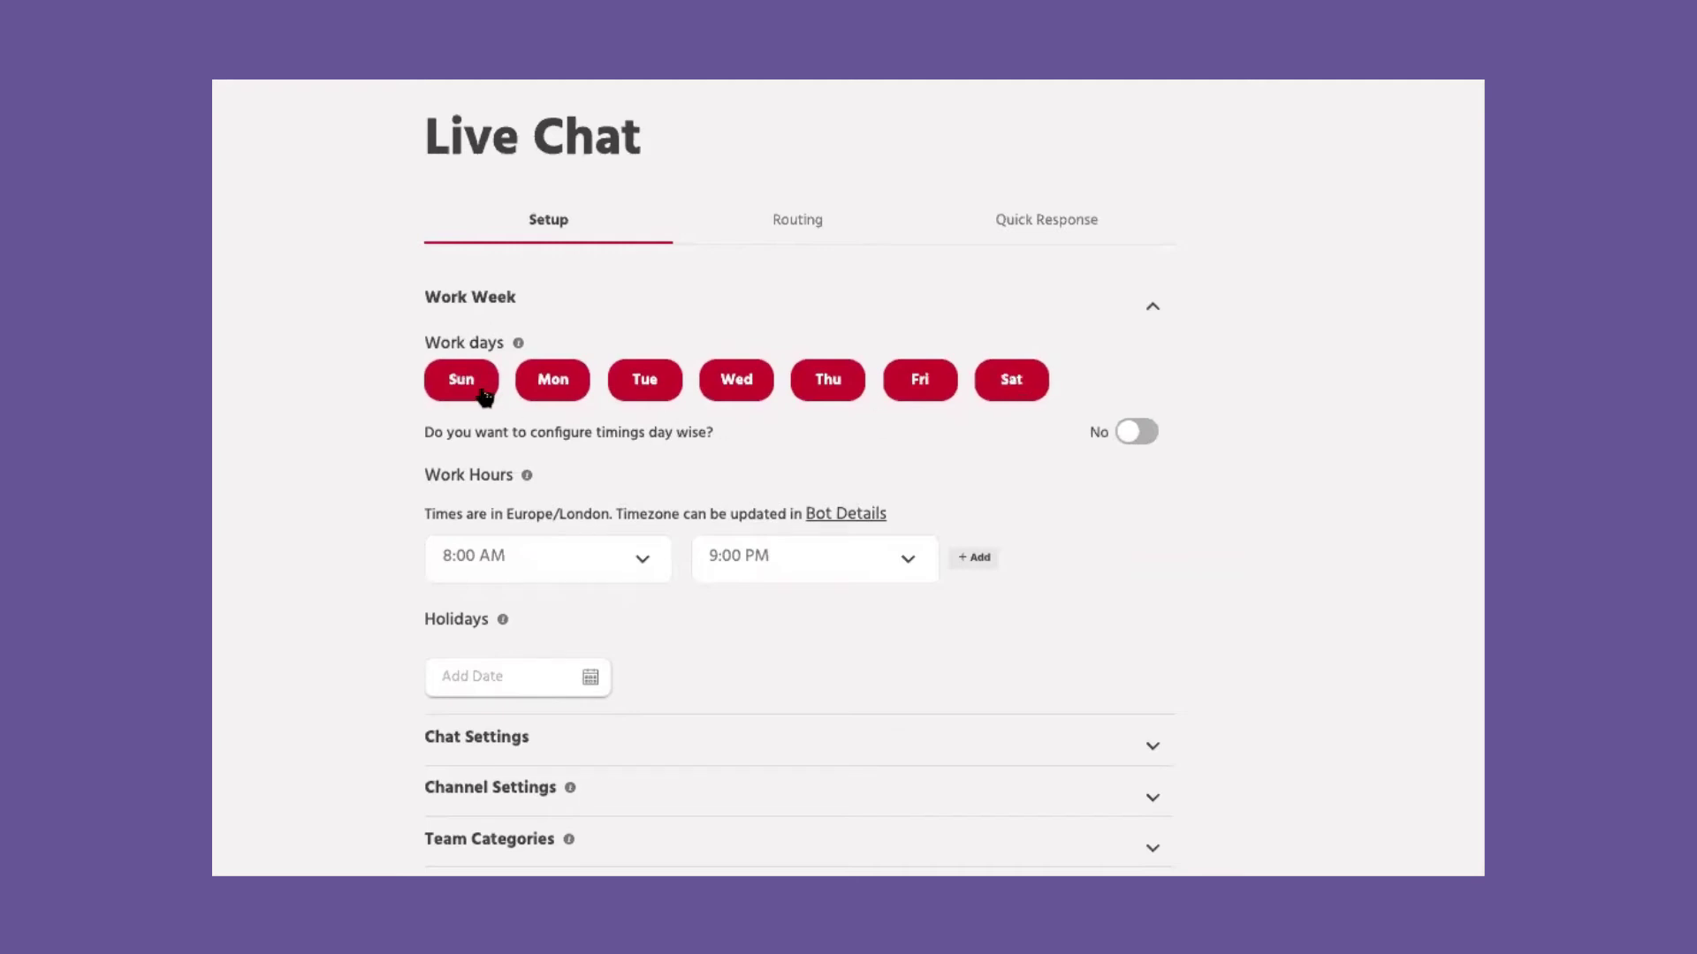
{"action": "left_click", "coordinate": [483, 394]}
{"action": "left_click", "coordinate": [1003, 391]}
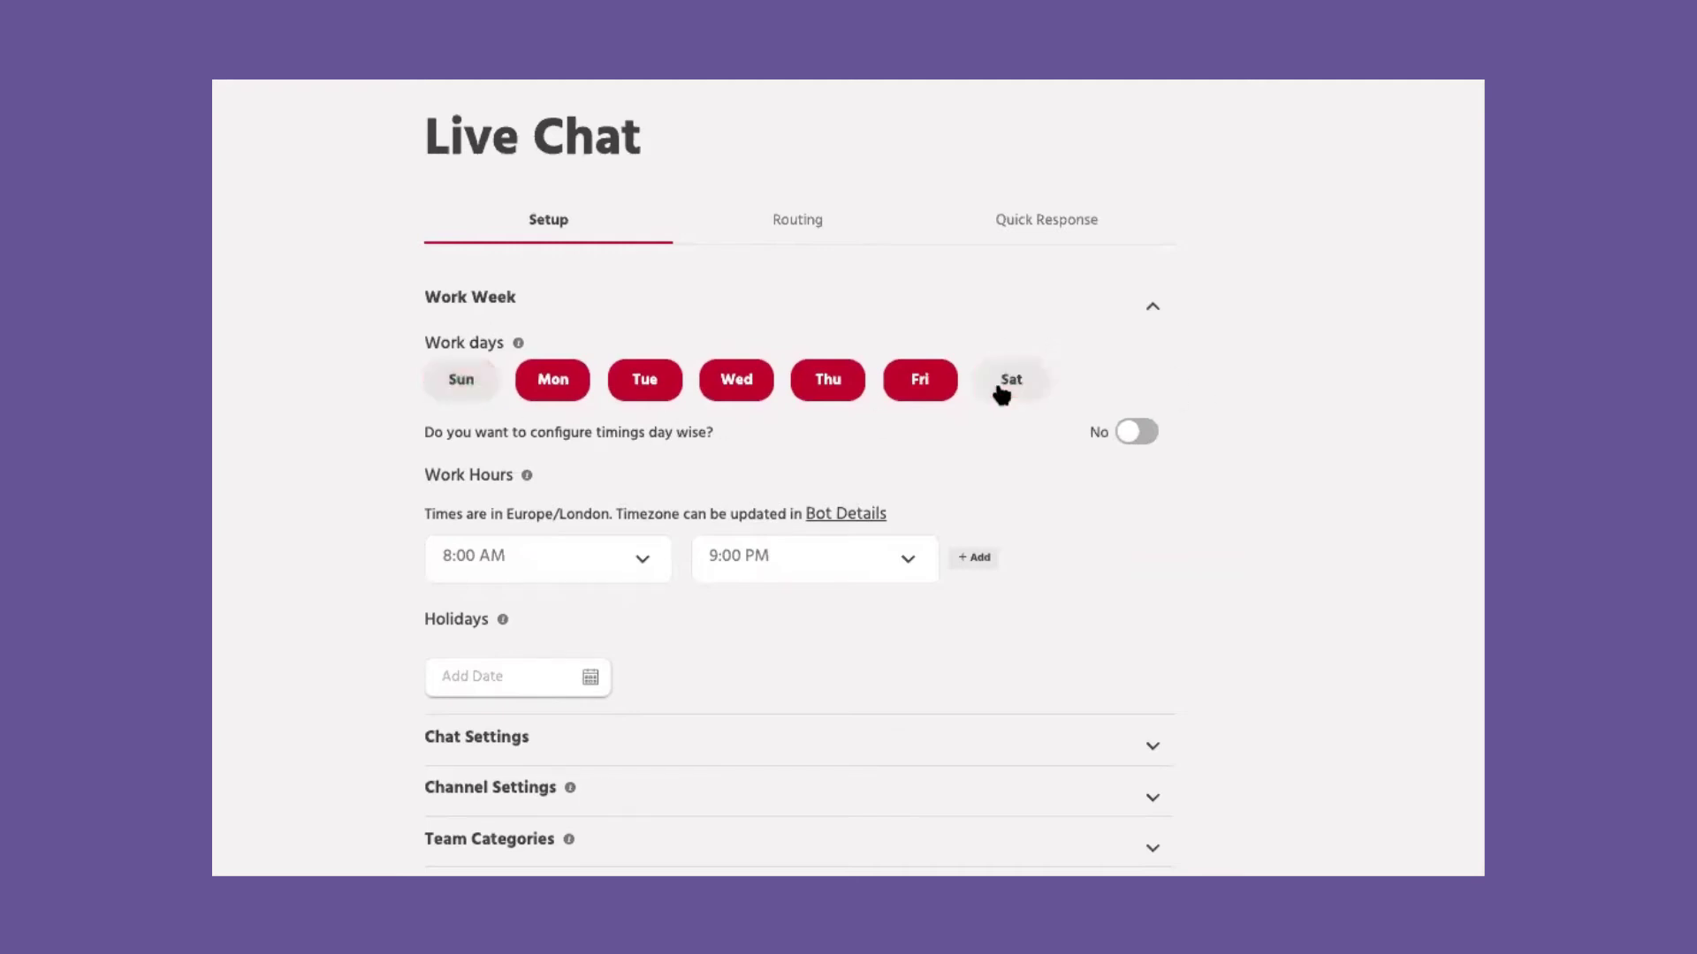
{"action": "left_click", "coordinate": [1138, 433]}
{"action": "scroll", "coordinate": [717, 526], "scroll_direction": "down", "scroll_amount": 1}
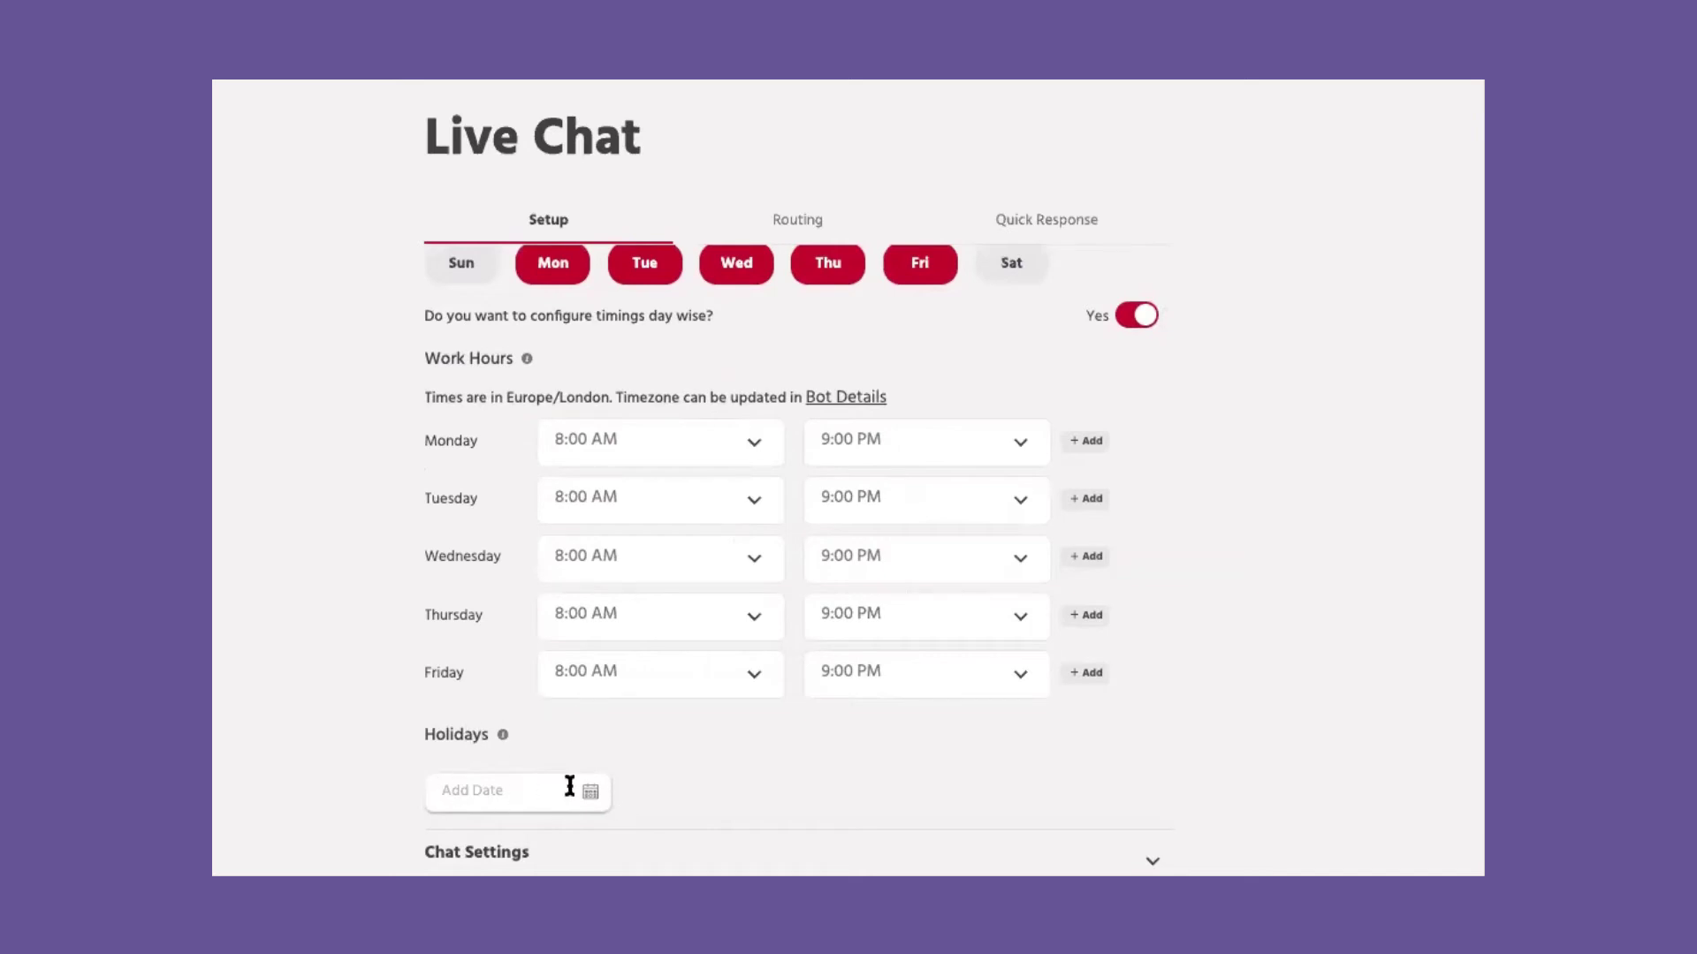
Step: Turn on Request Feedback on Resolution, leaving conversation transcript emails off
{"action": "left_click", "coordinate": [762, 864]}
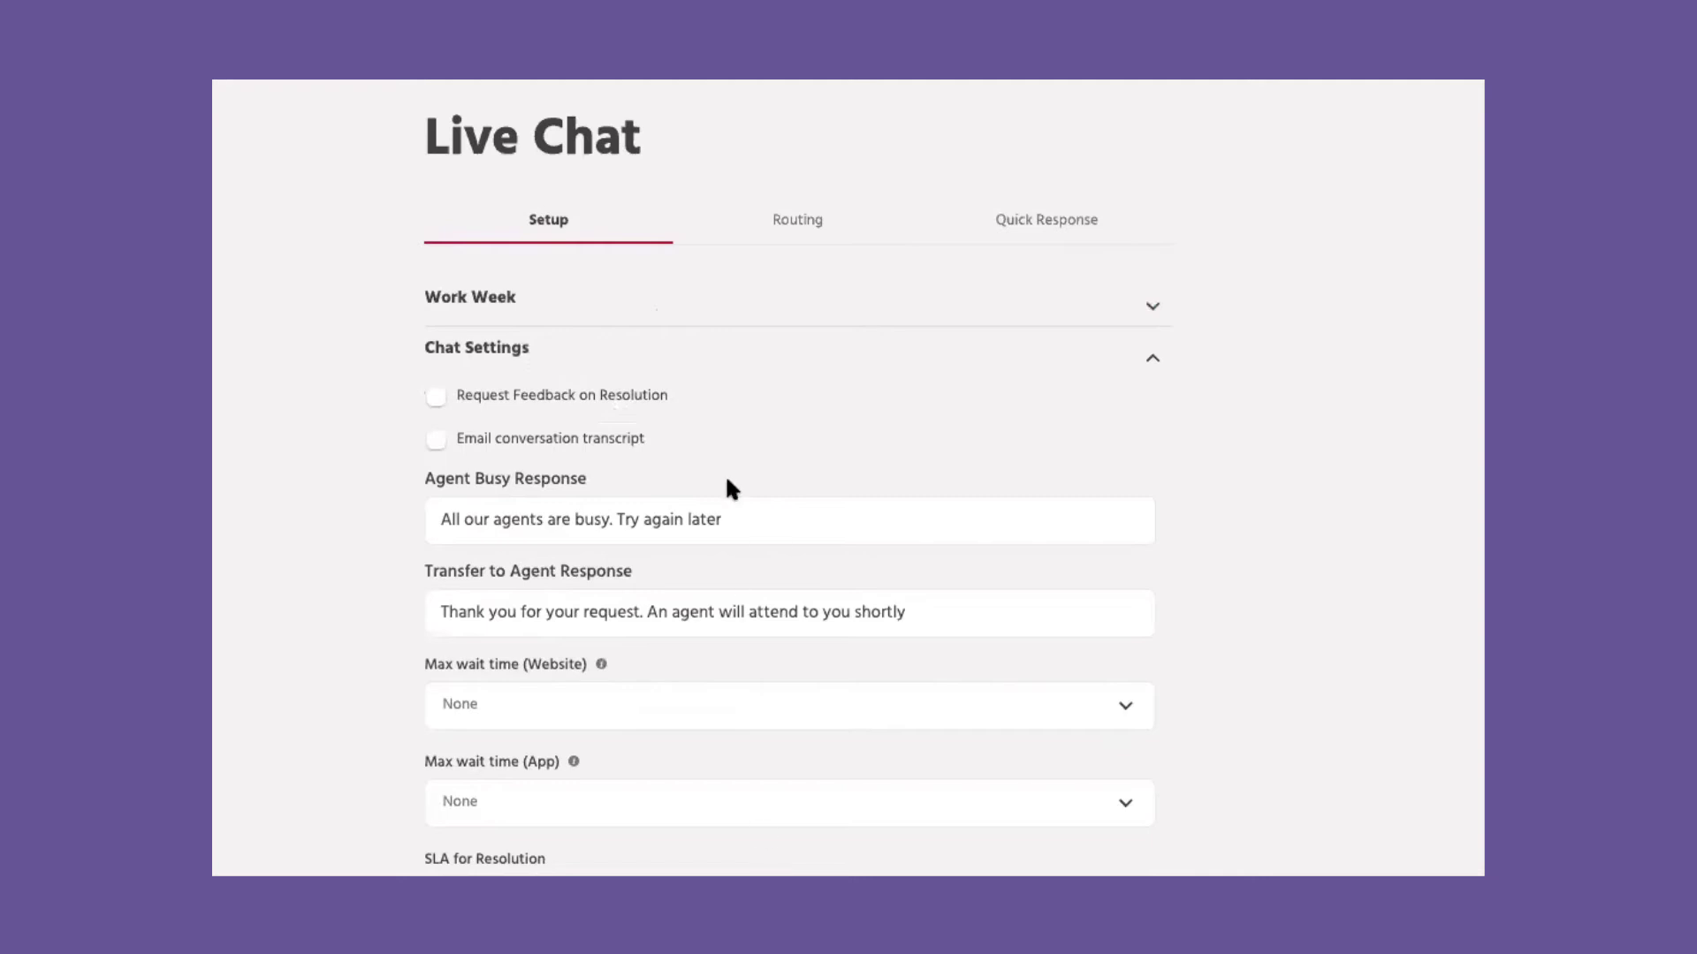
{"action": "left_click", "coordinate": [438, 397]}
{"action": "scroll", "coordinate": [721, 459], "scroll_direction": "down", "scroll_amount": 1}
{"action": "scroll", "coordinate": [720, 460], "scroll_direction": "up", "scroll_amount": 1}
{"action": "scroll", "coordinate": [432, 382], "scroll_direction": "down", "scroll_amount": 1}
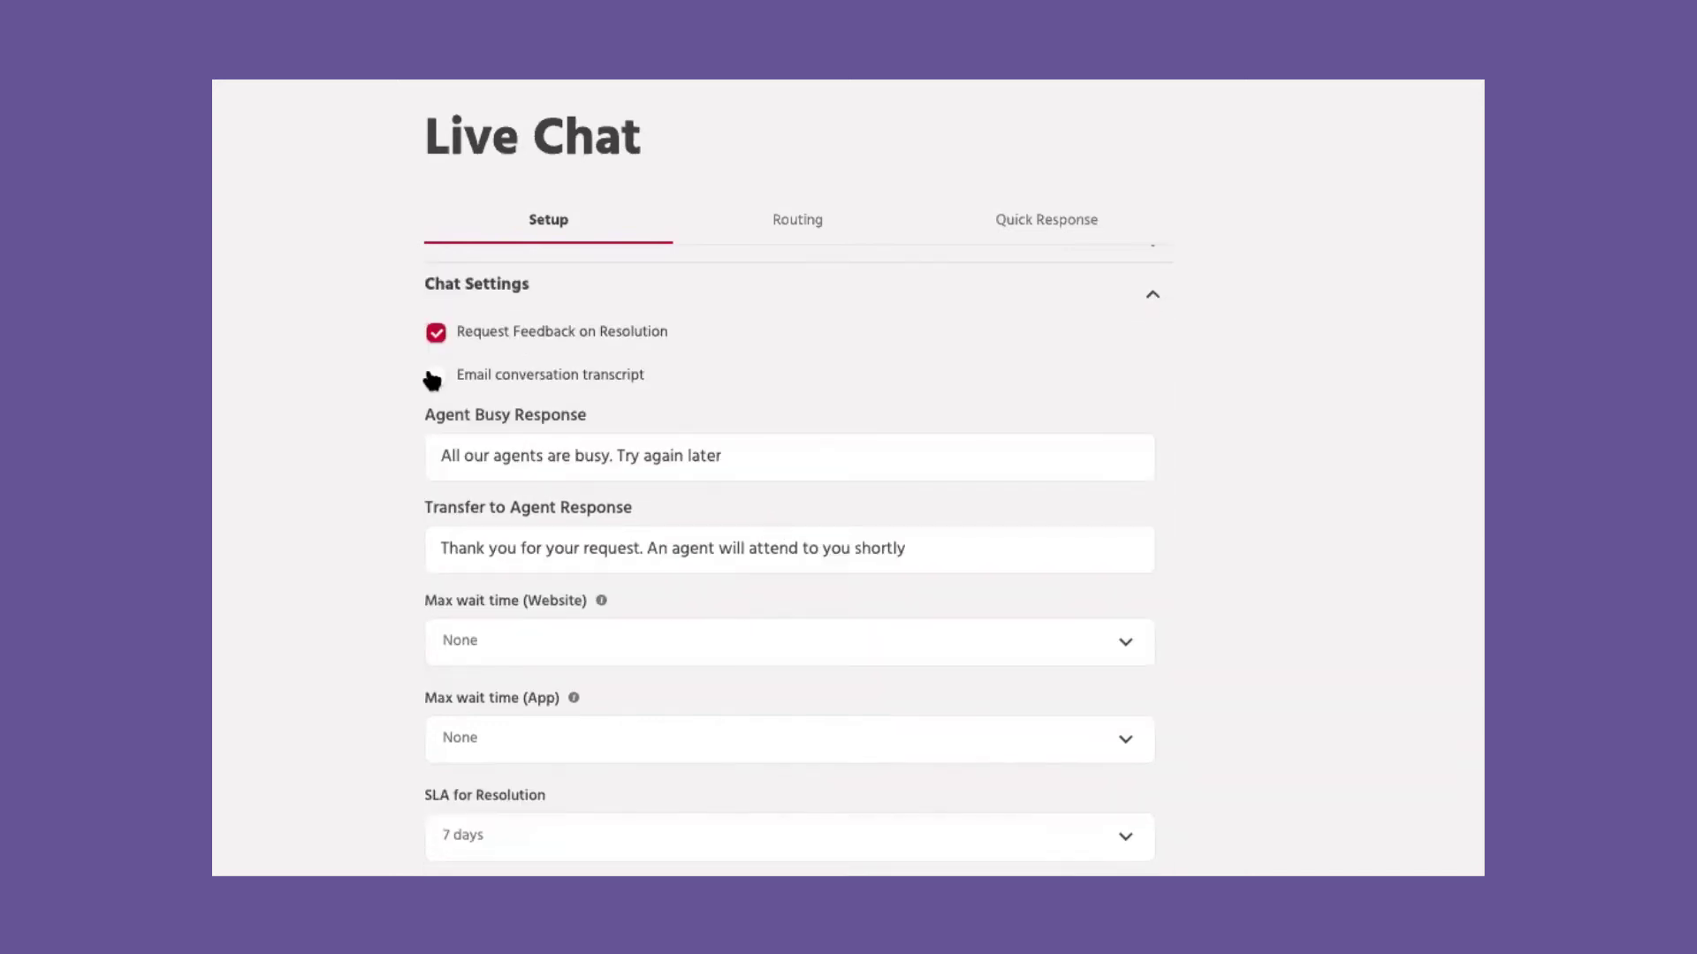
{"action": "left_click", "coordinate": [434, 377]}
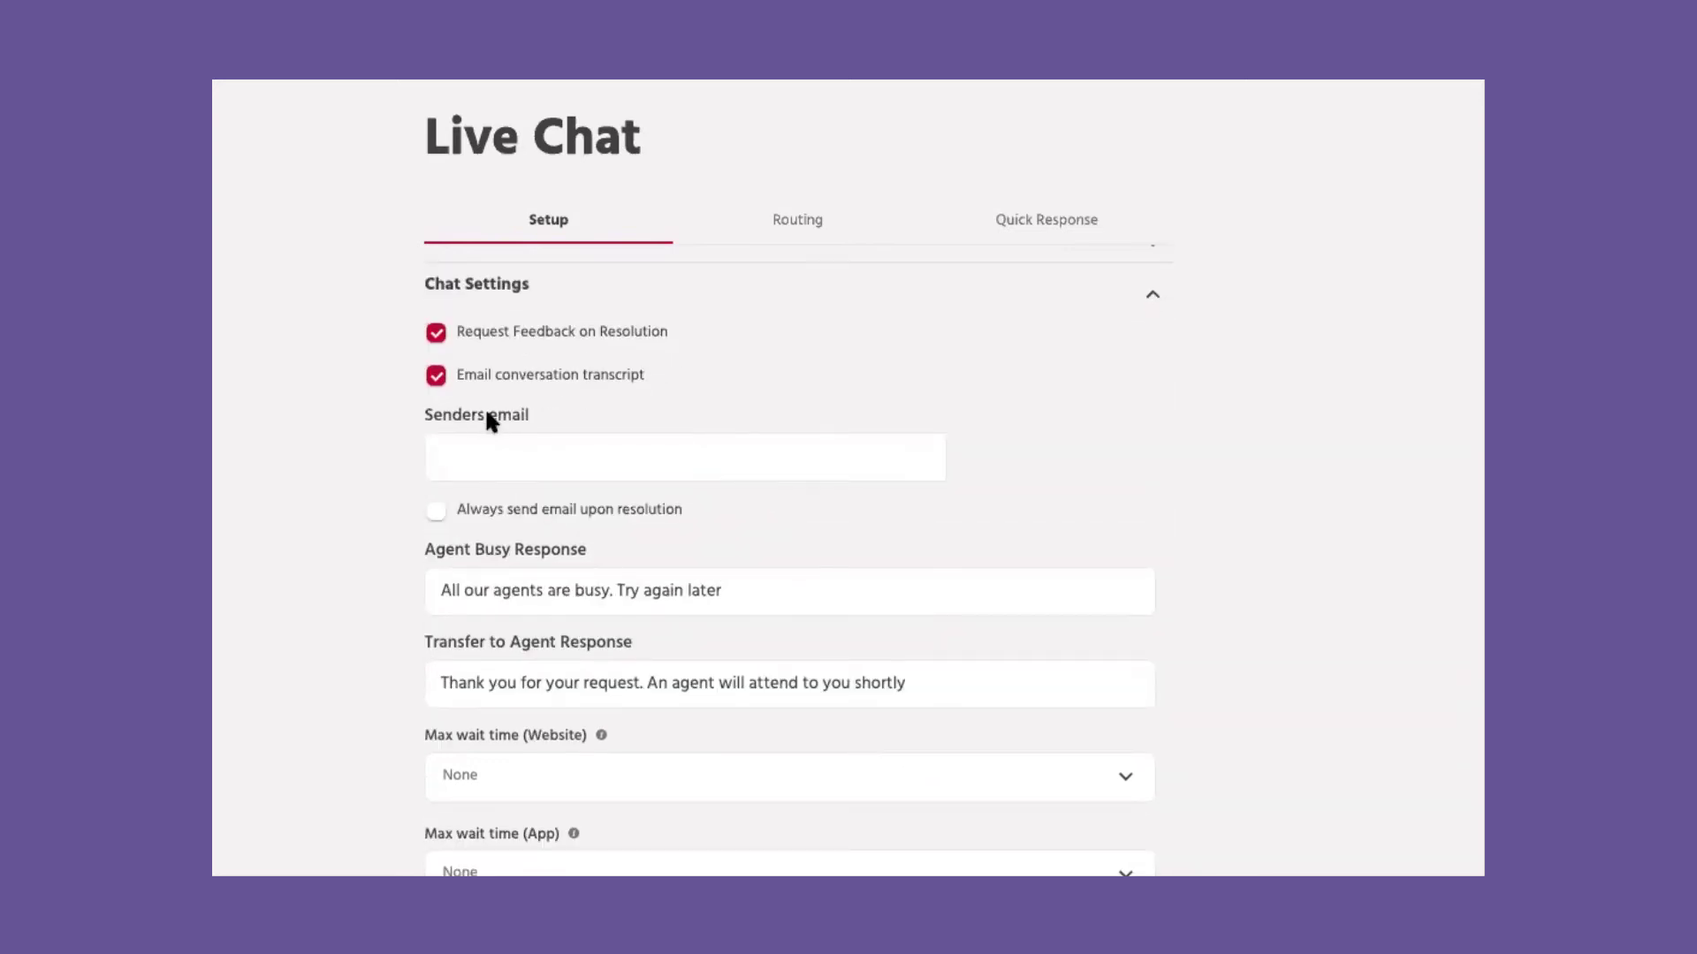
{"action": "left_click", "coordinate": [505, 450]}
{"action": "left_click", "coordinate": [405, 480]}
{"action": "left_click", "coordinate": [435, 377]}
Step: Keep the resolution SLA at 7 days and allow group conversations
{"action": "triple_click", "coordinate": [550, 465]}
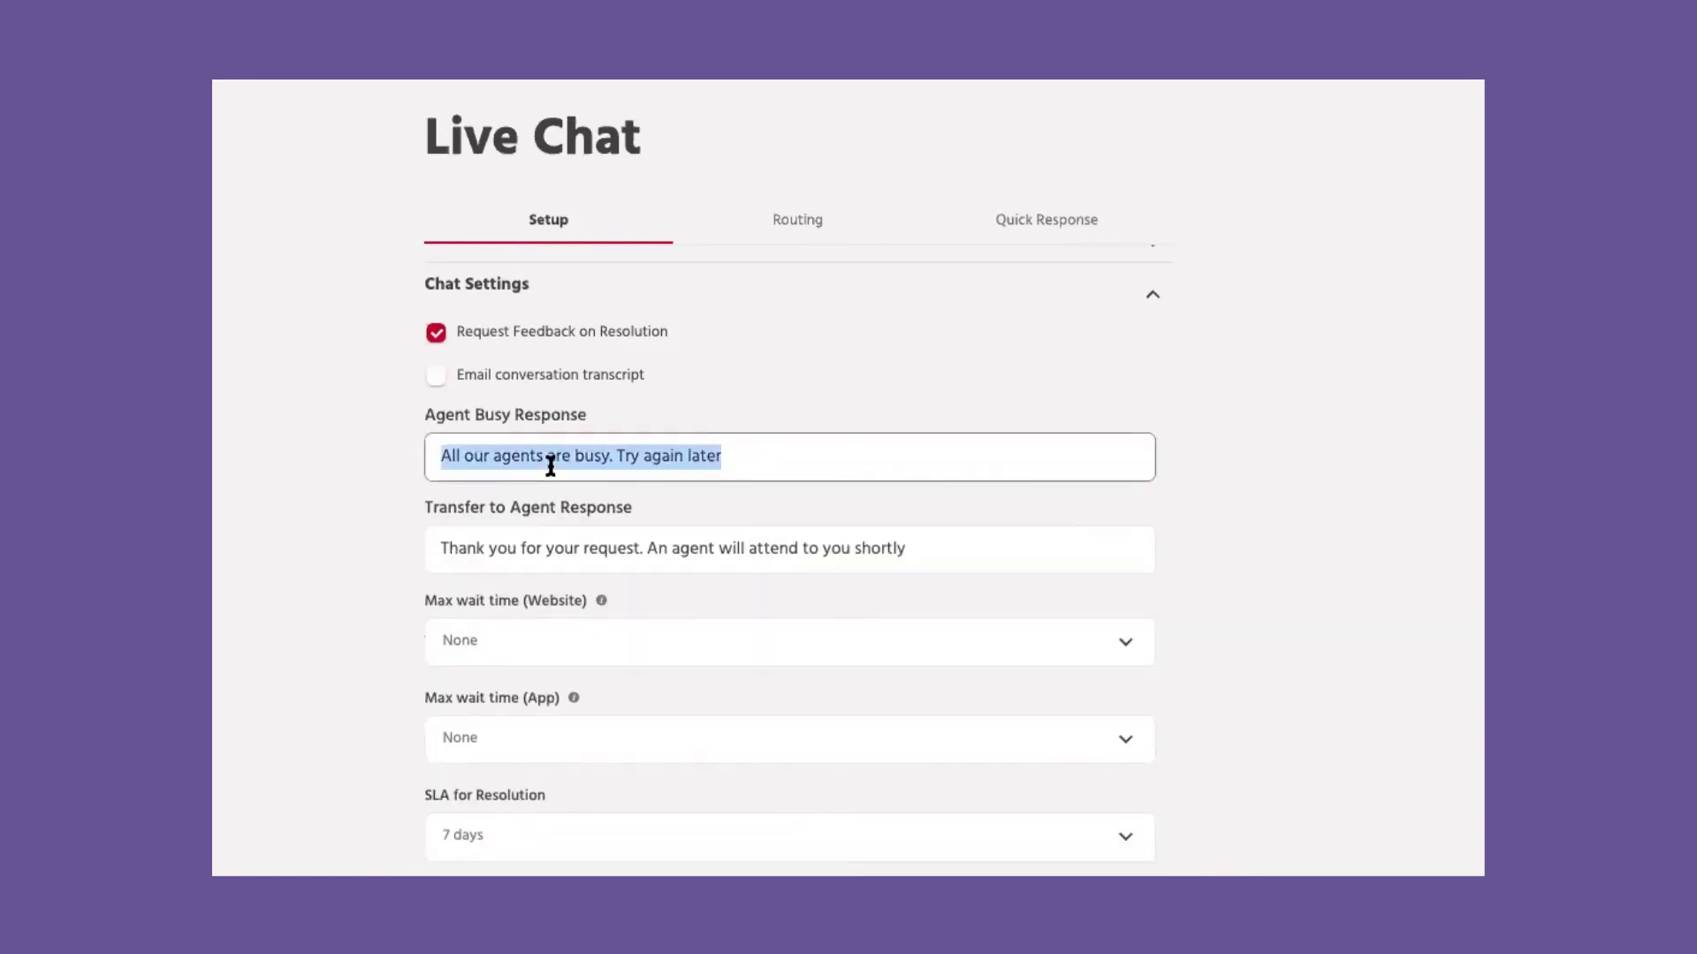
{"action": "triple_click", "coordinate": [588, 540]}
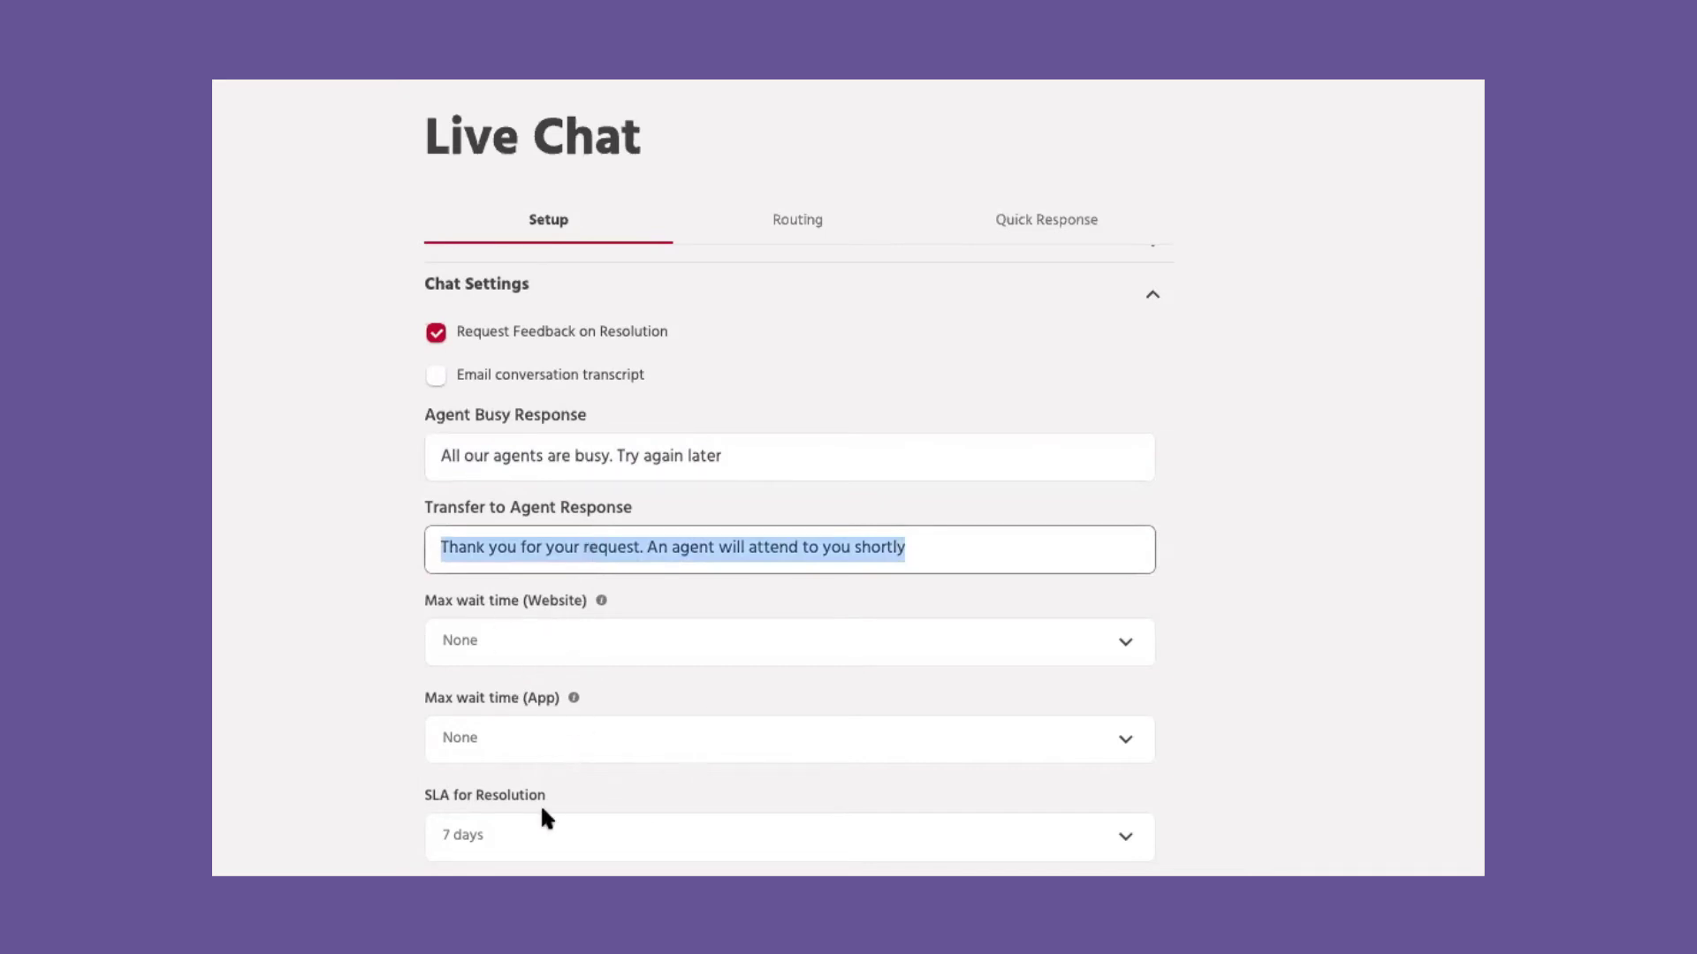
{"action": "scroll", "coordinate": [544, 821], "scroll_direction": "down", "scroll_amount": 5}
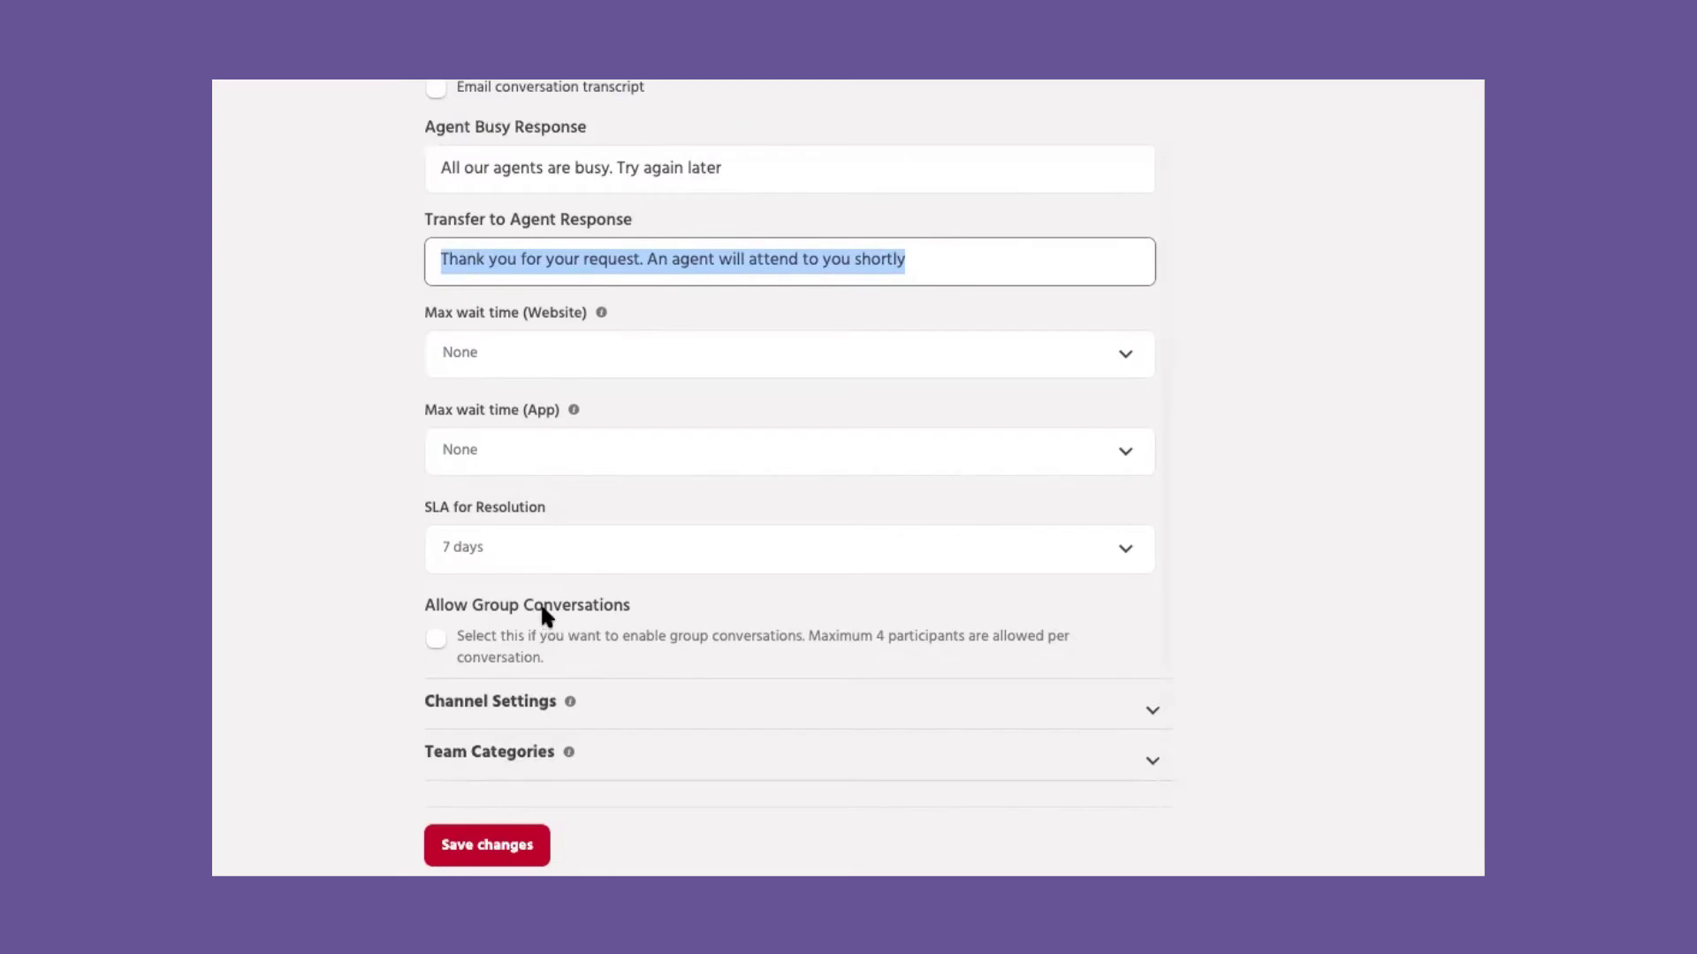
{"action": "left_click", "coordinate": [592, 543]}
{"action": "left_click", "coordinate": [590, 542]}
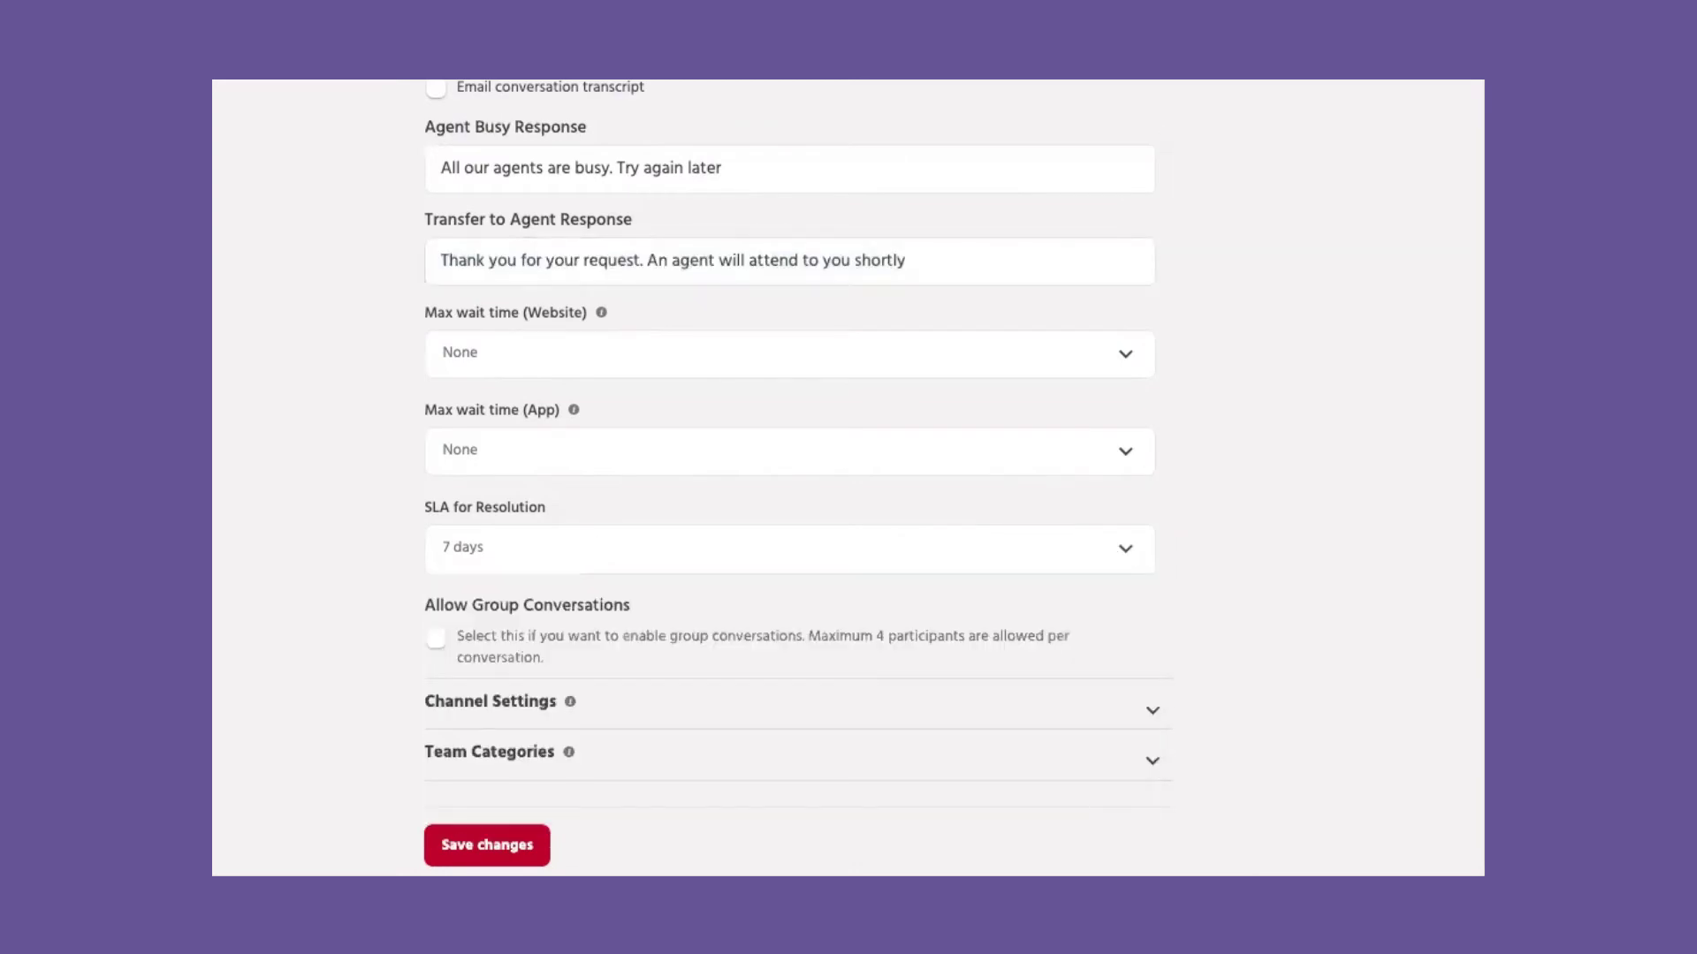
{"action": "left_click", "coordinate": [437, 641]}
Step: Add team category Country_ME described as 'Attending to customers in Middle East'
{"action": "left_click", "coordinate": [729, 711]}
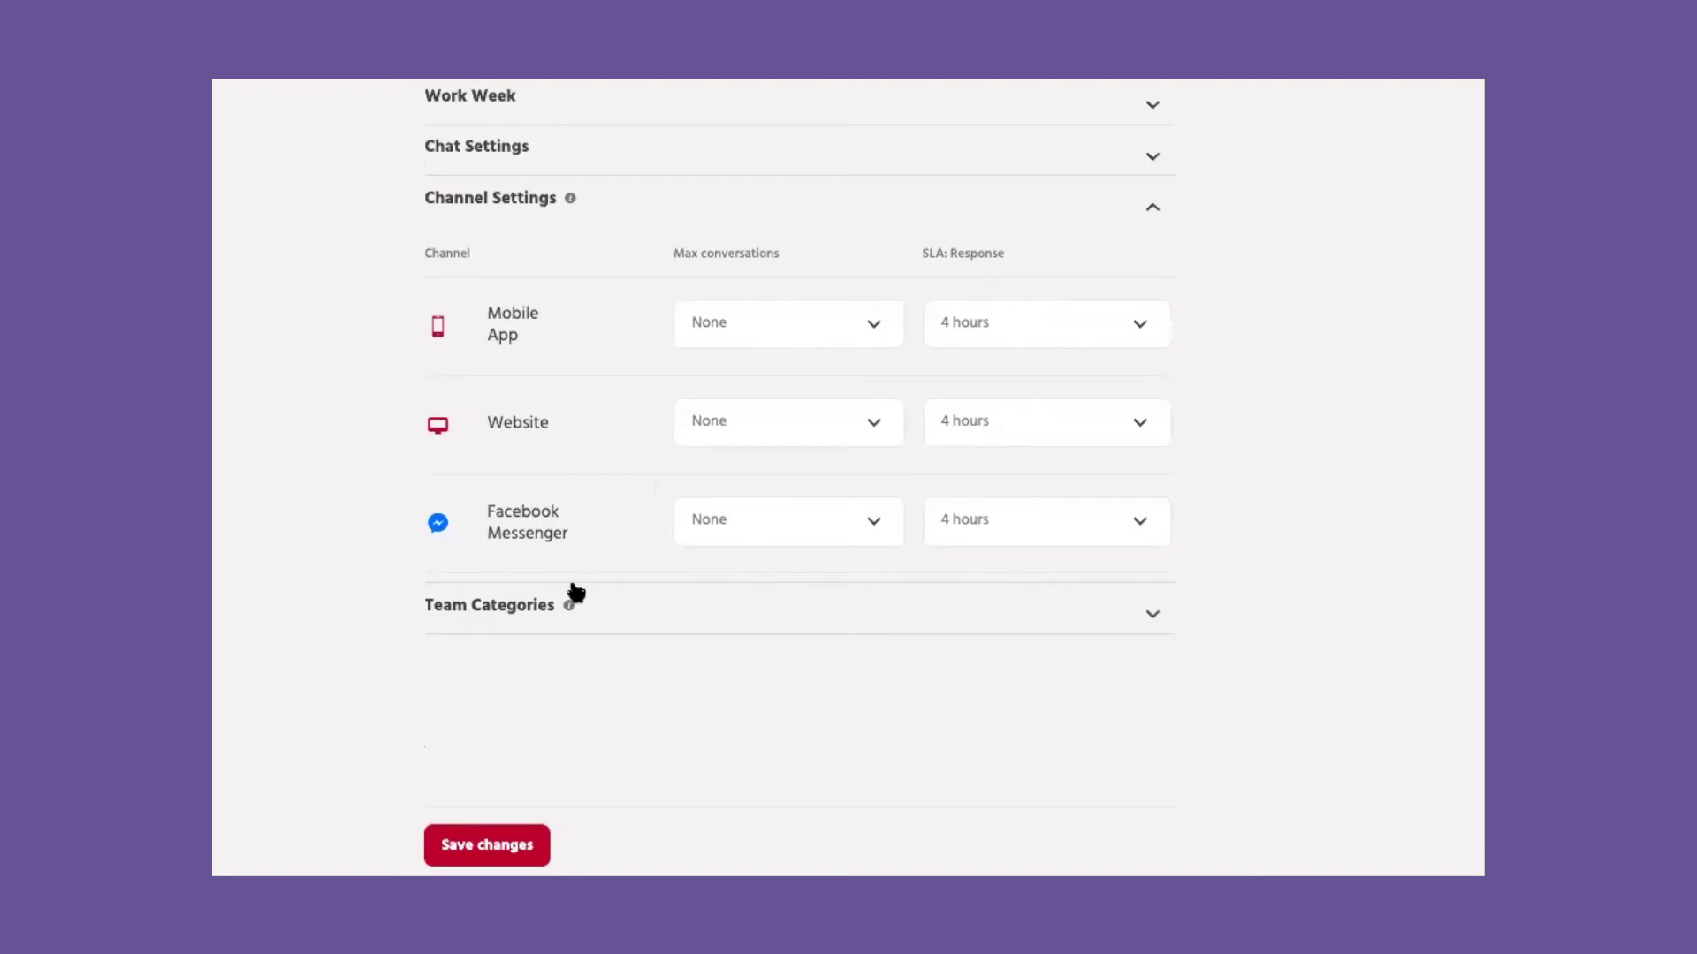
{"action": "left_click", "coordinate": [580, 615]}
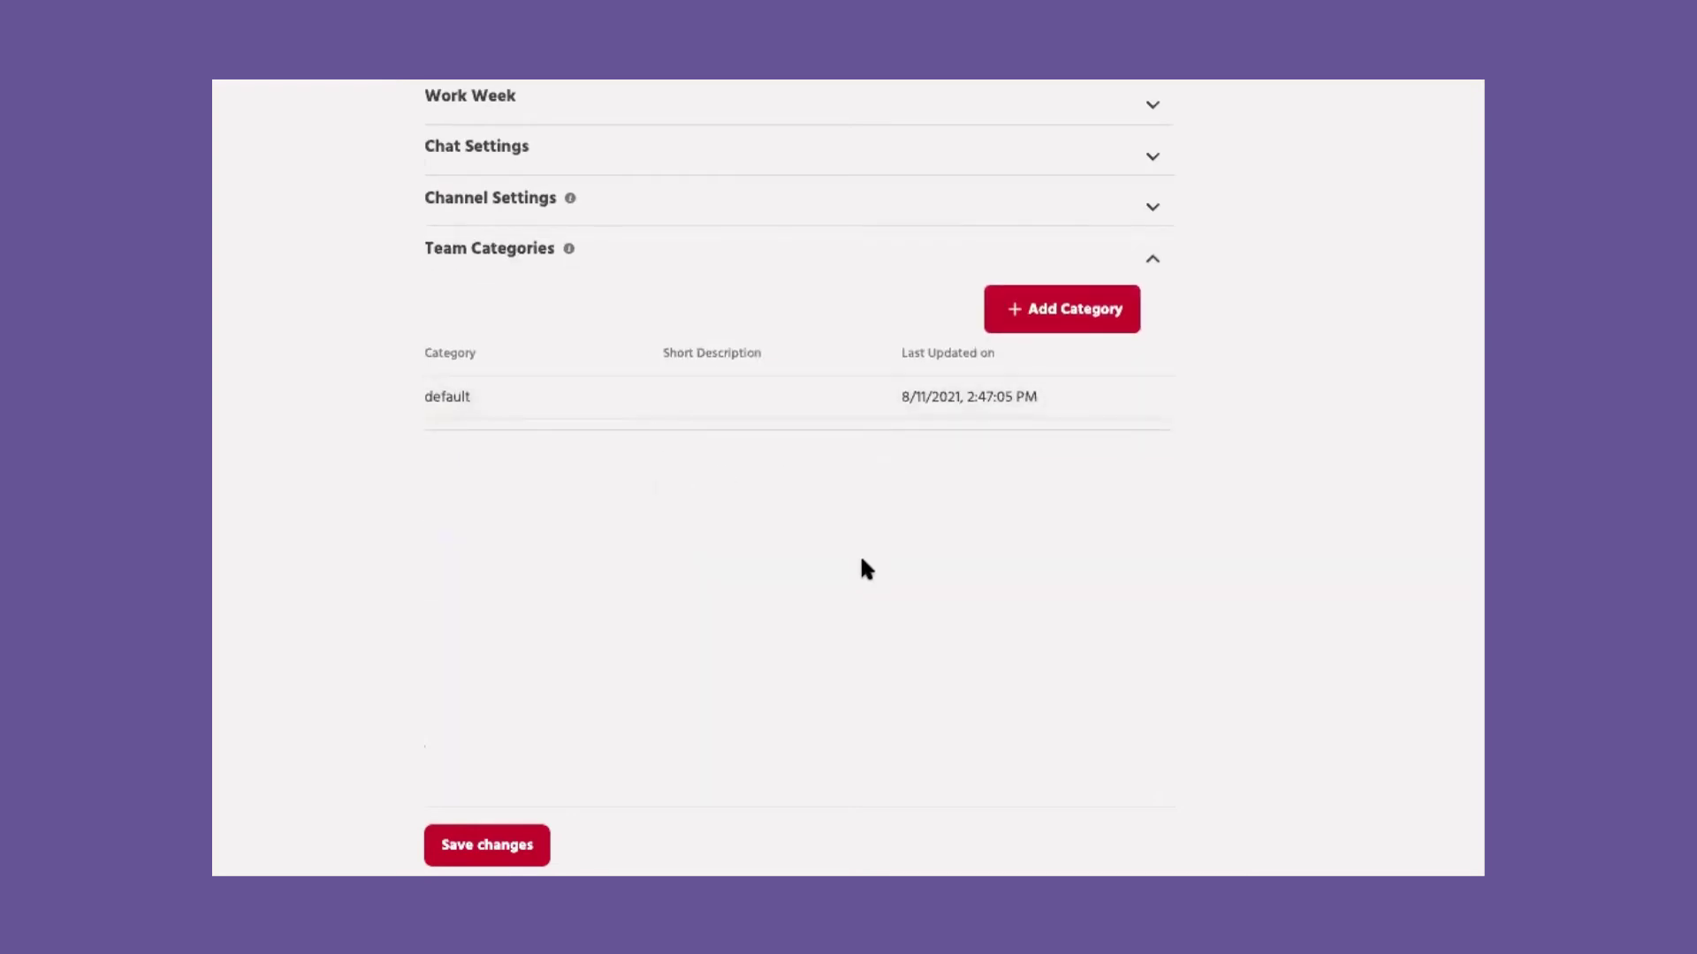
{"action": "left_click", "coordinate": [1043, 309]}
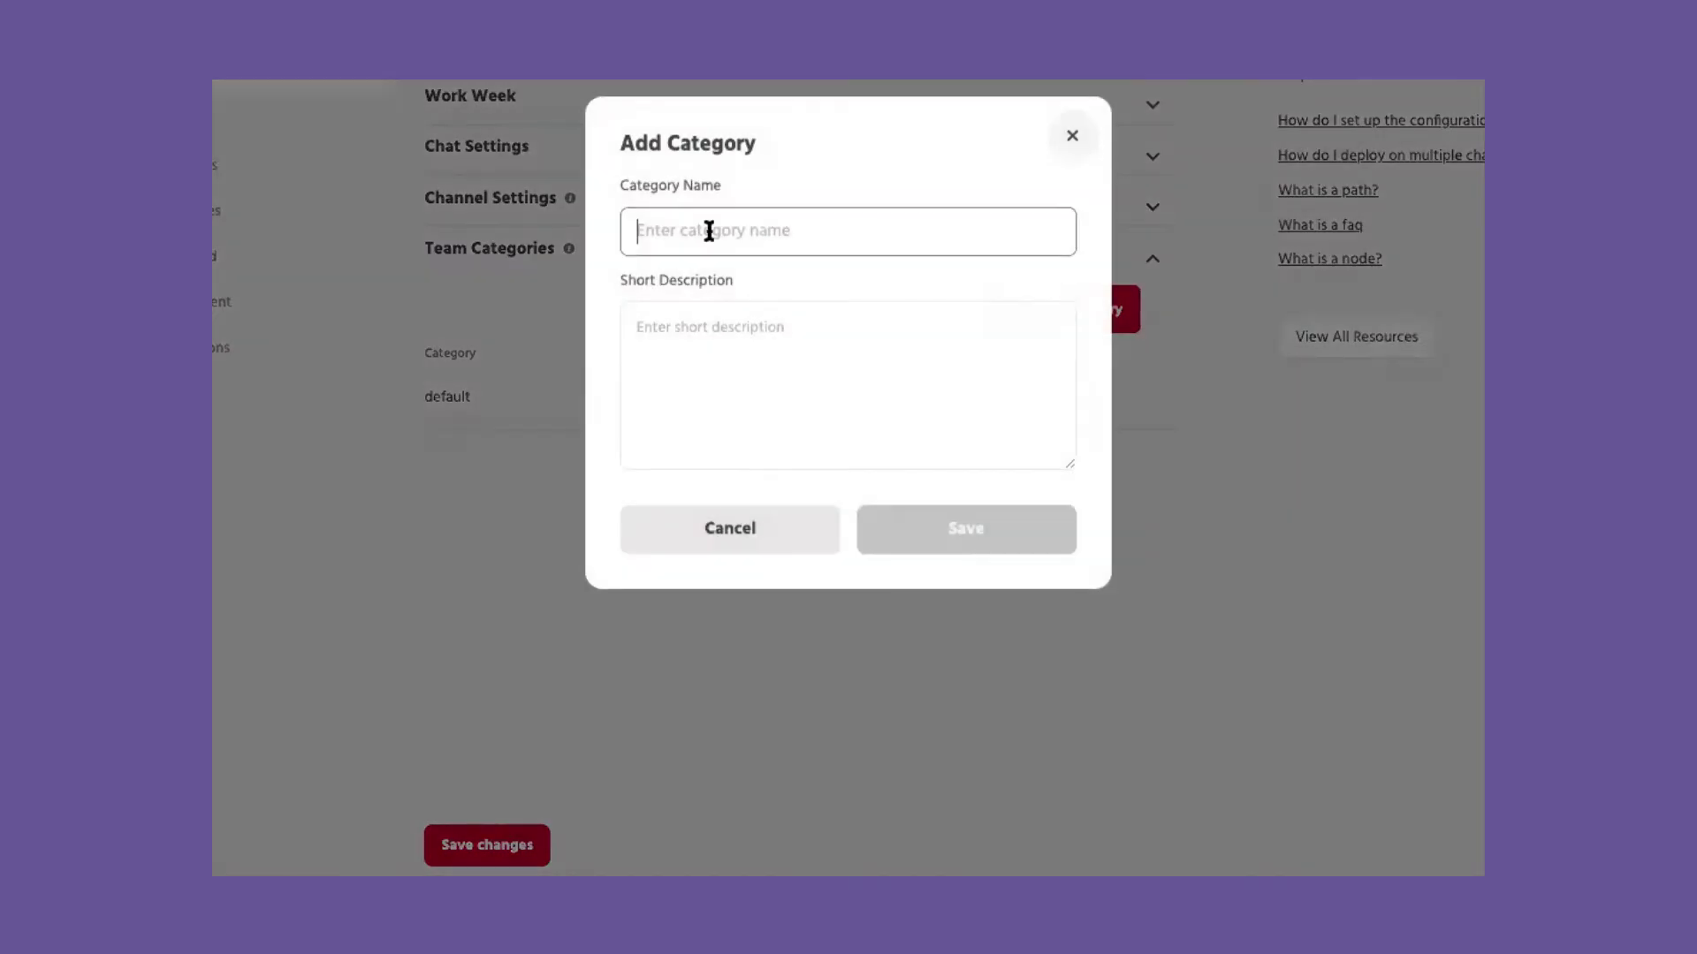
{"action": "type", "text": "Country_ME"}
{"action": "left_click", "coordinate": [797, 429]}
{"action": "type", "text": "Attending to customers "}
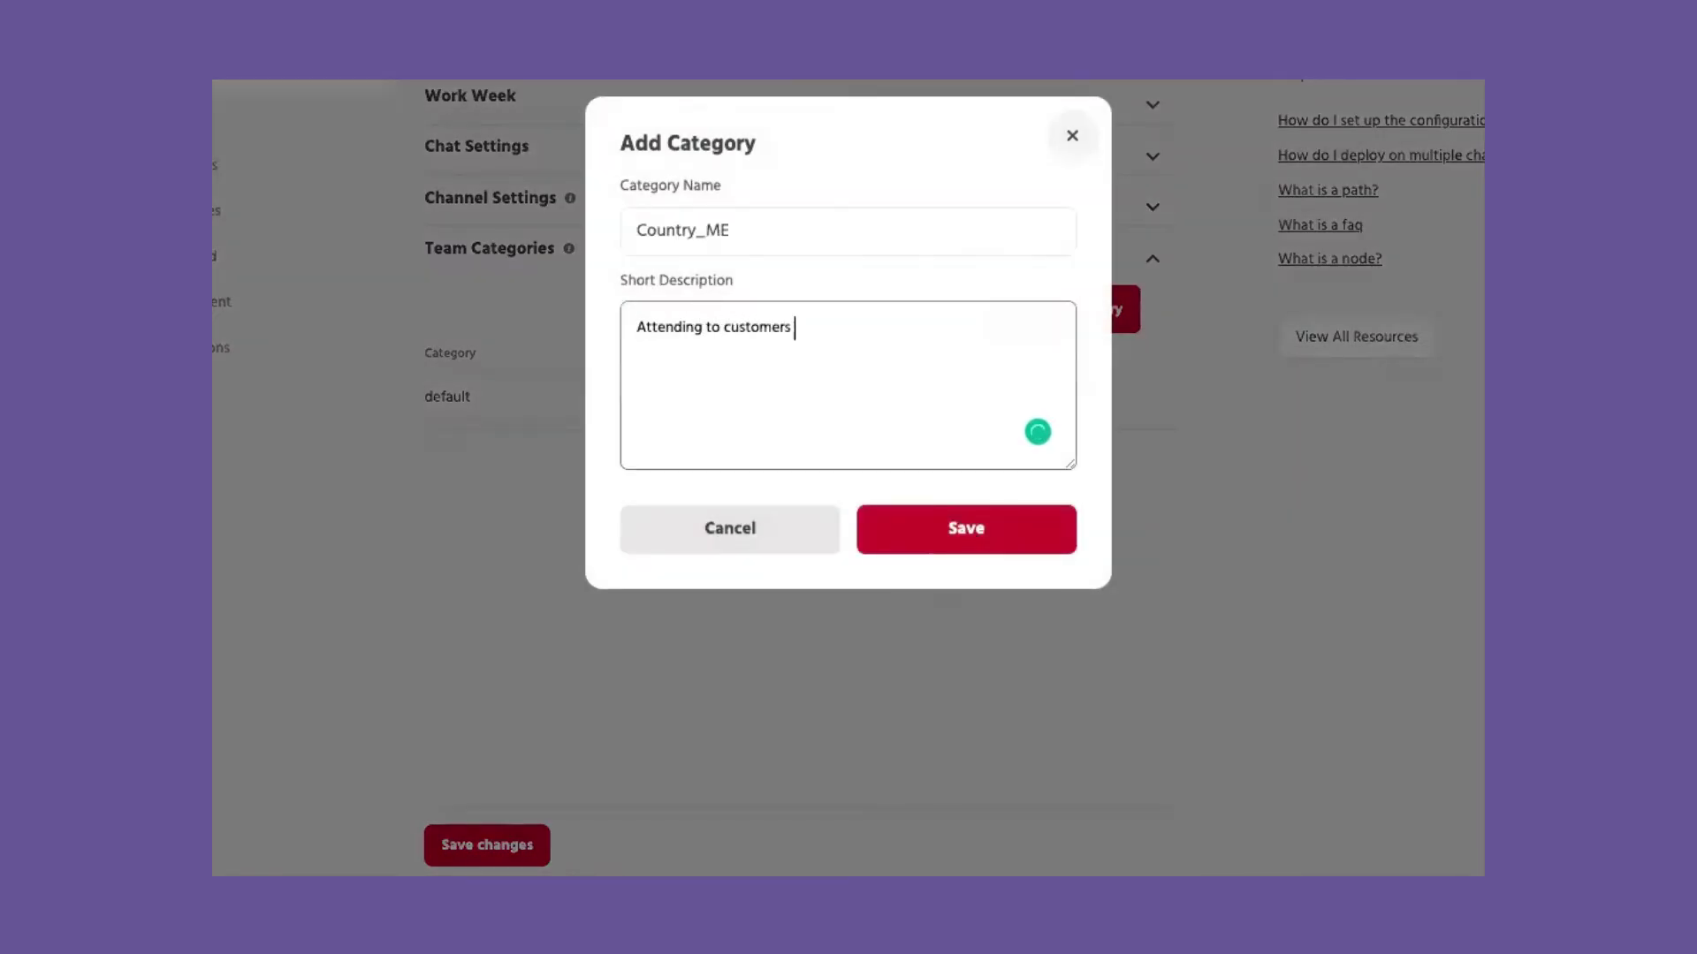
{"action": "type", "text": "in Middle East"}
{"action": "left_click", "coordinate": [946, 535]}
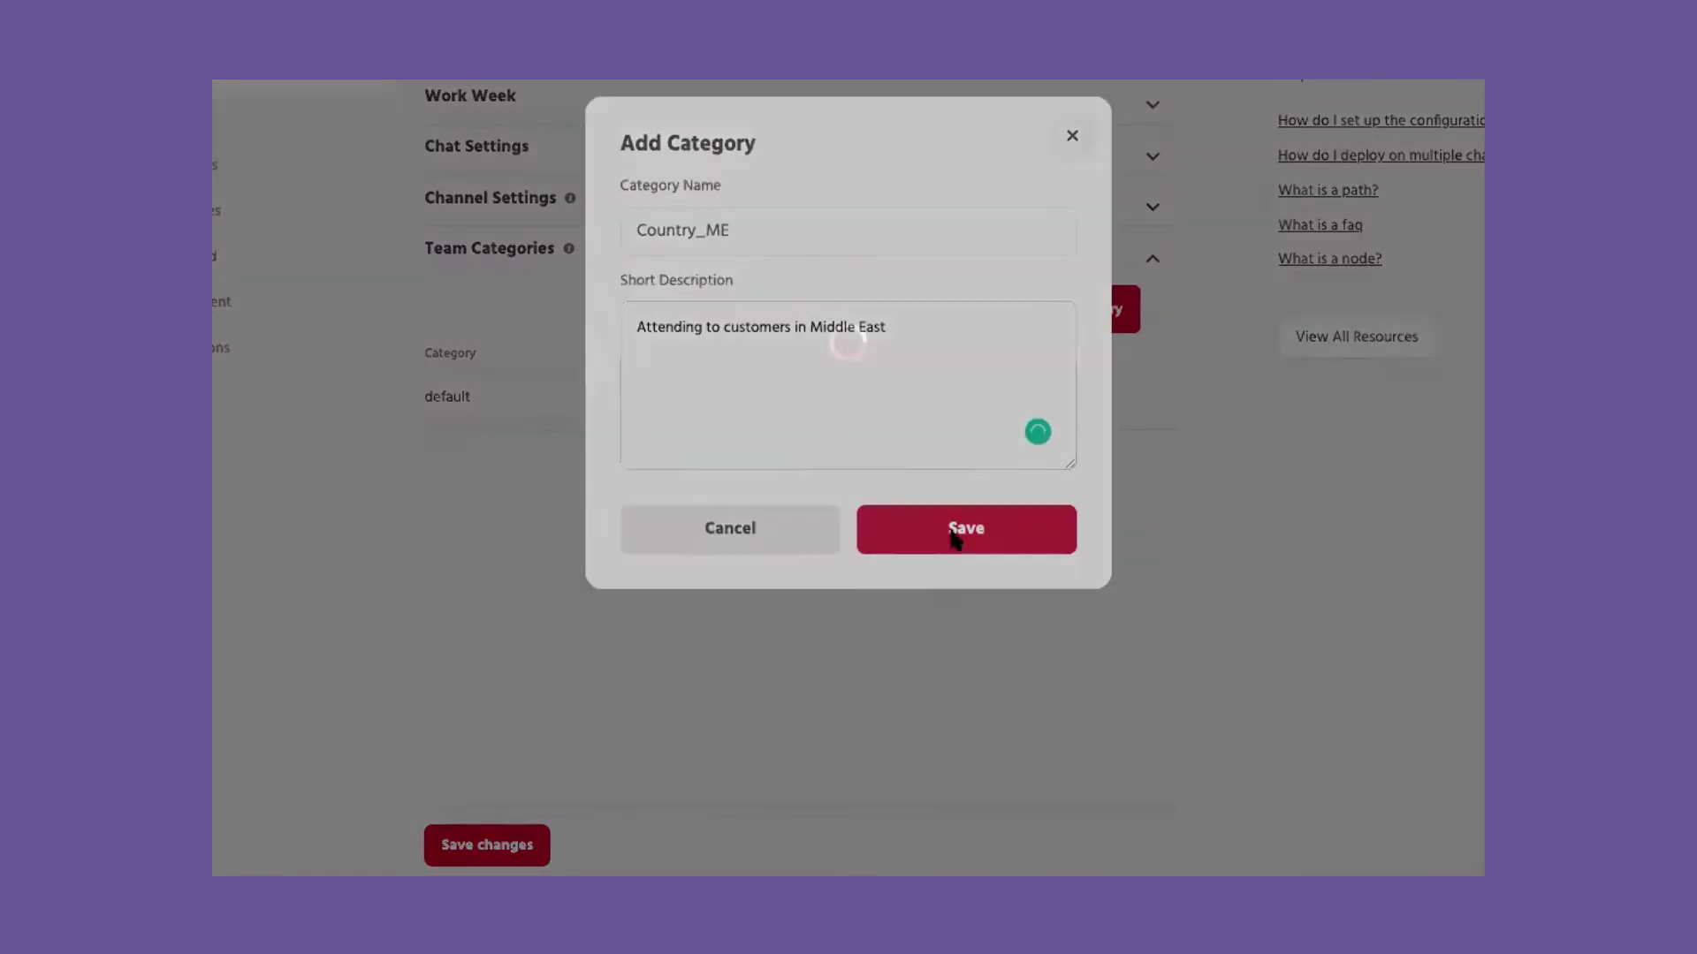
{"action": "left_click", "coordinate": [951, 453]}
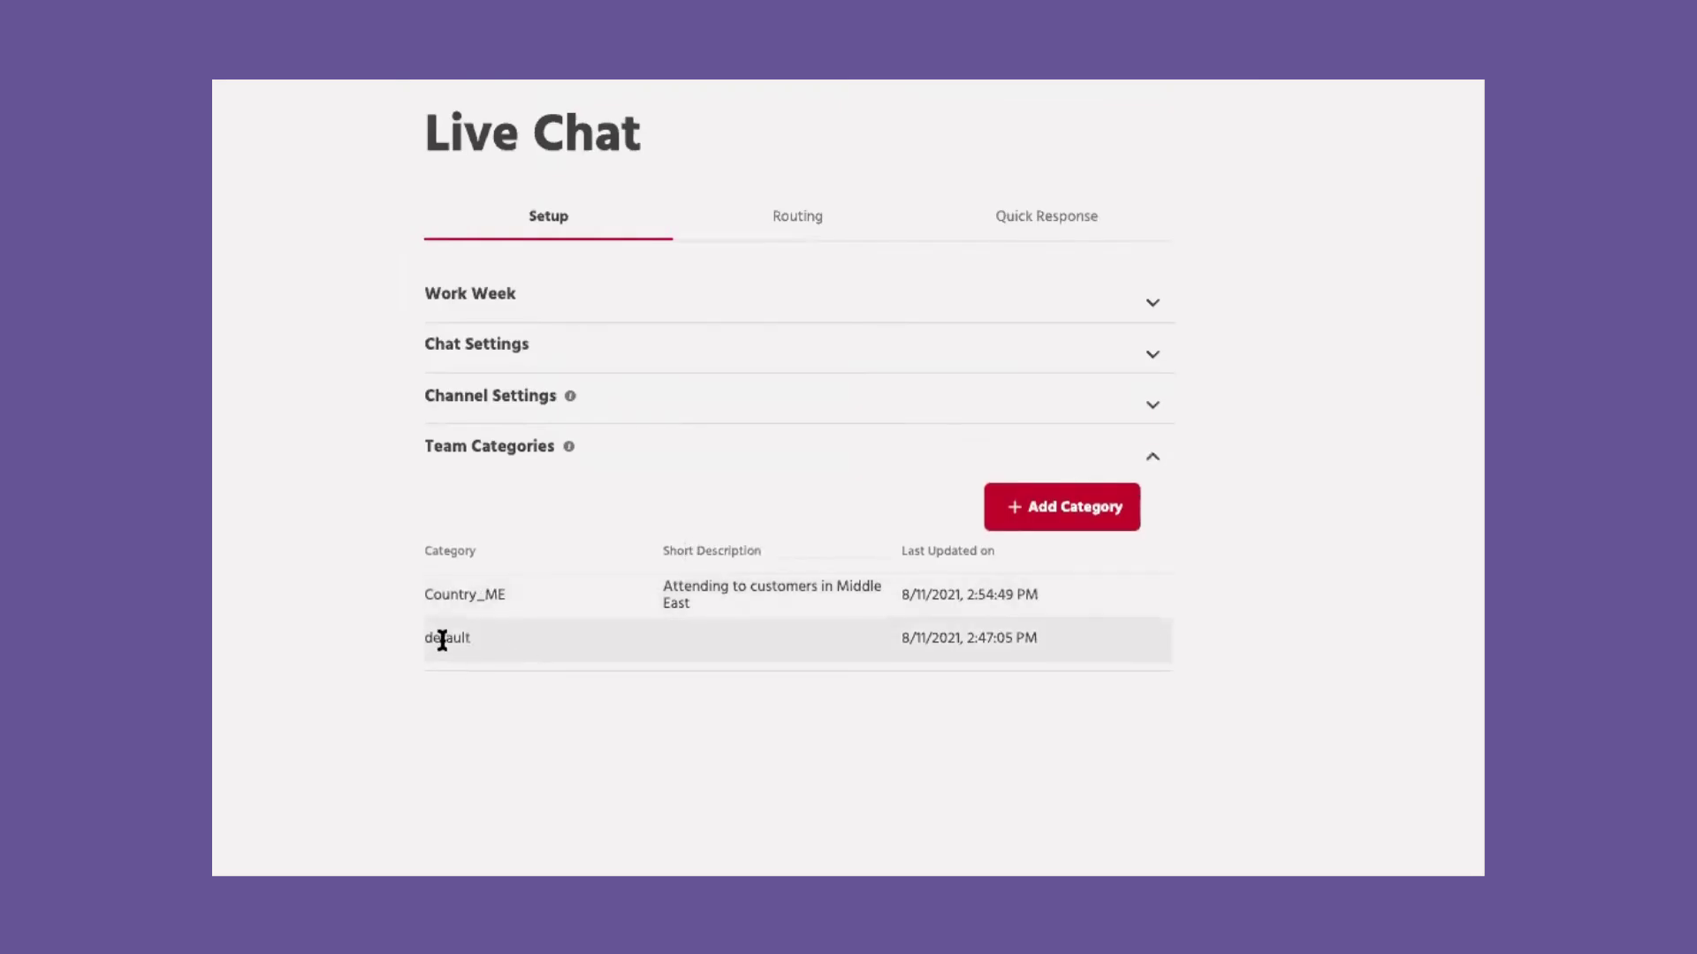
{"action": "left_click", "coordinate": [787, 212]}
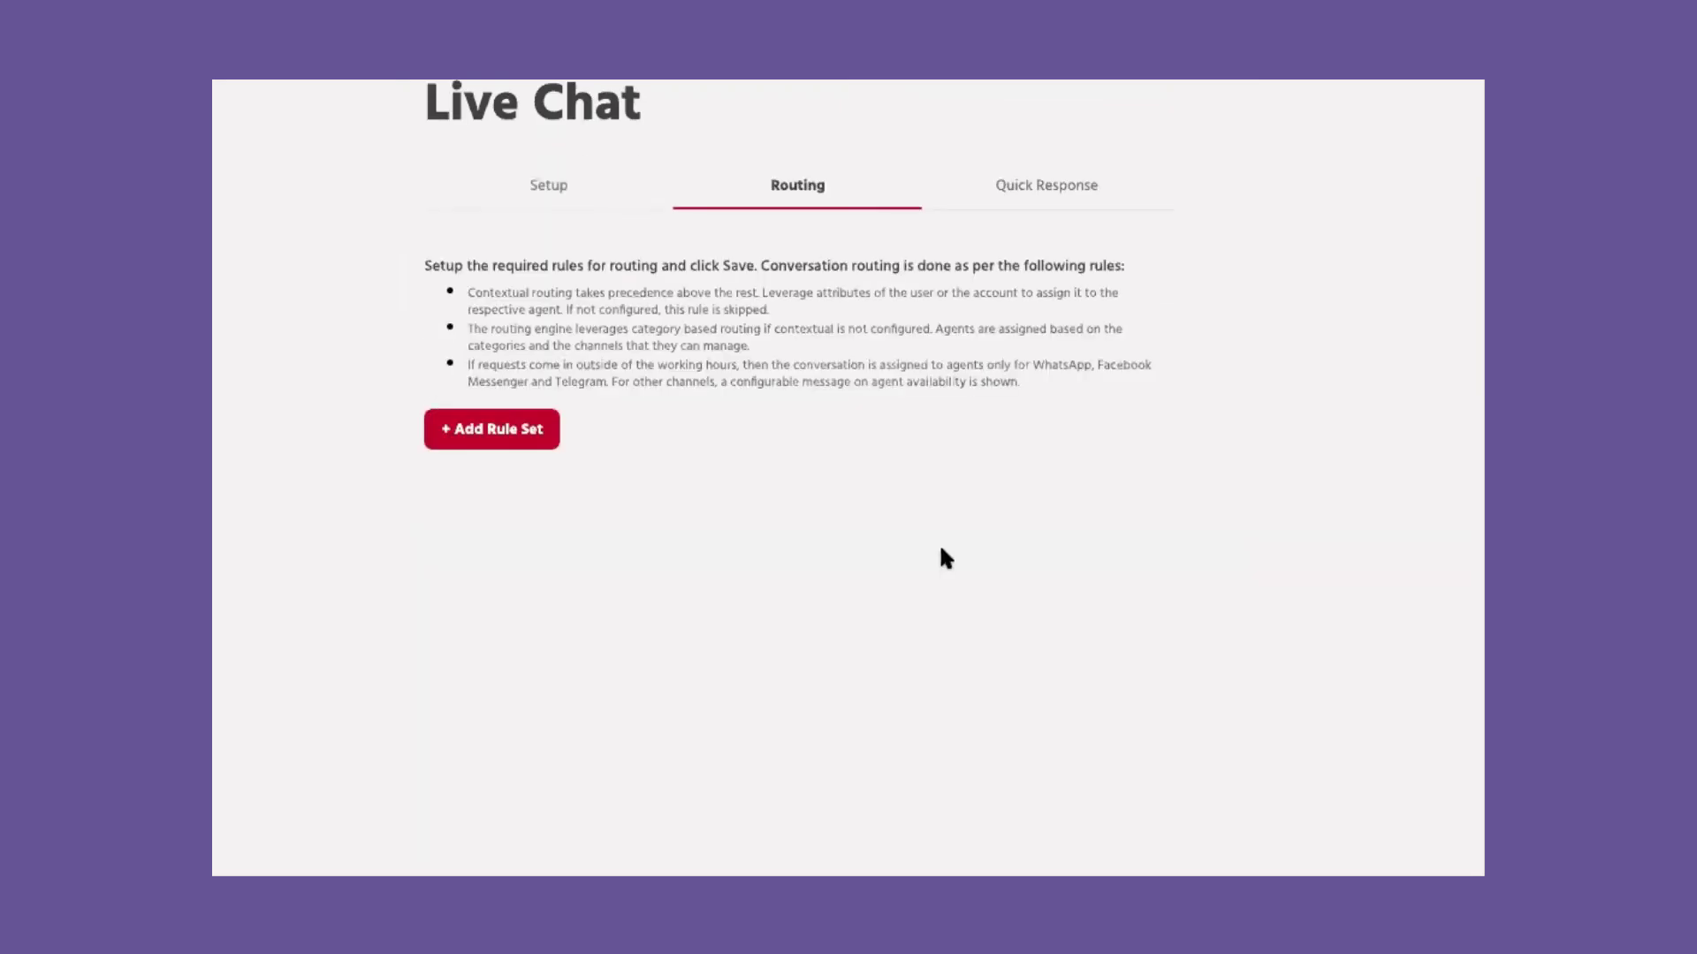
Step: Add a routing rule set named 'Country'
{"action": "left_click", "coordinate": [527, 430]}
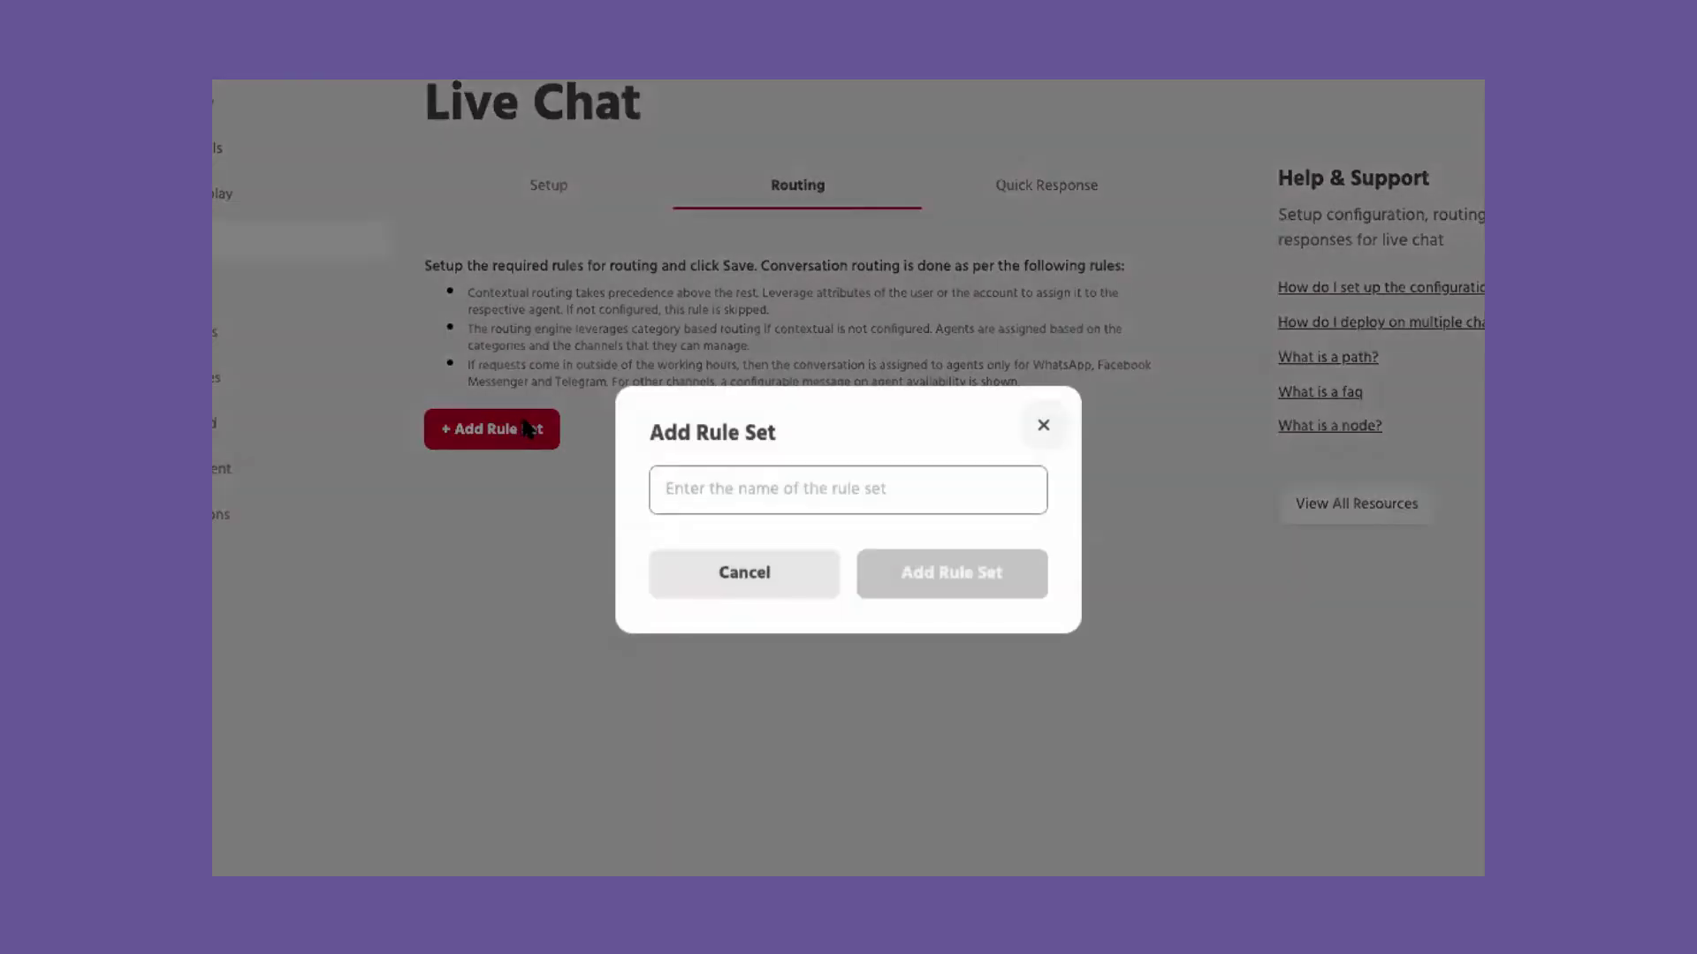
{"action": "type", "text": "Country"}
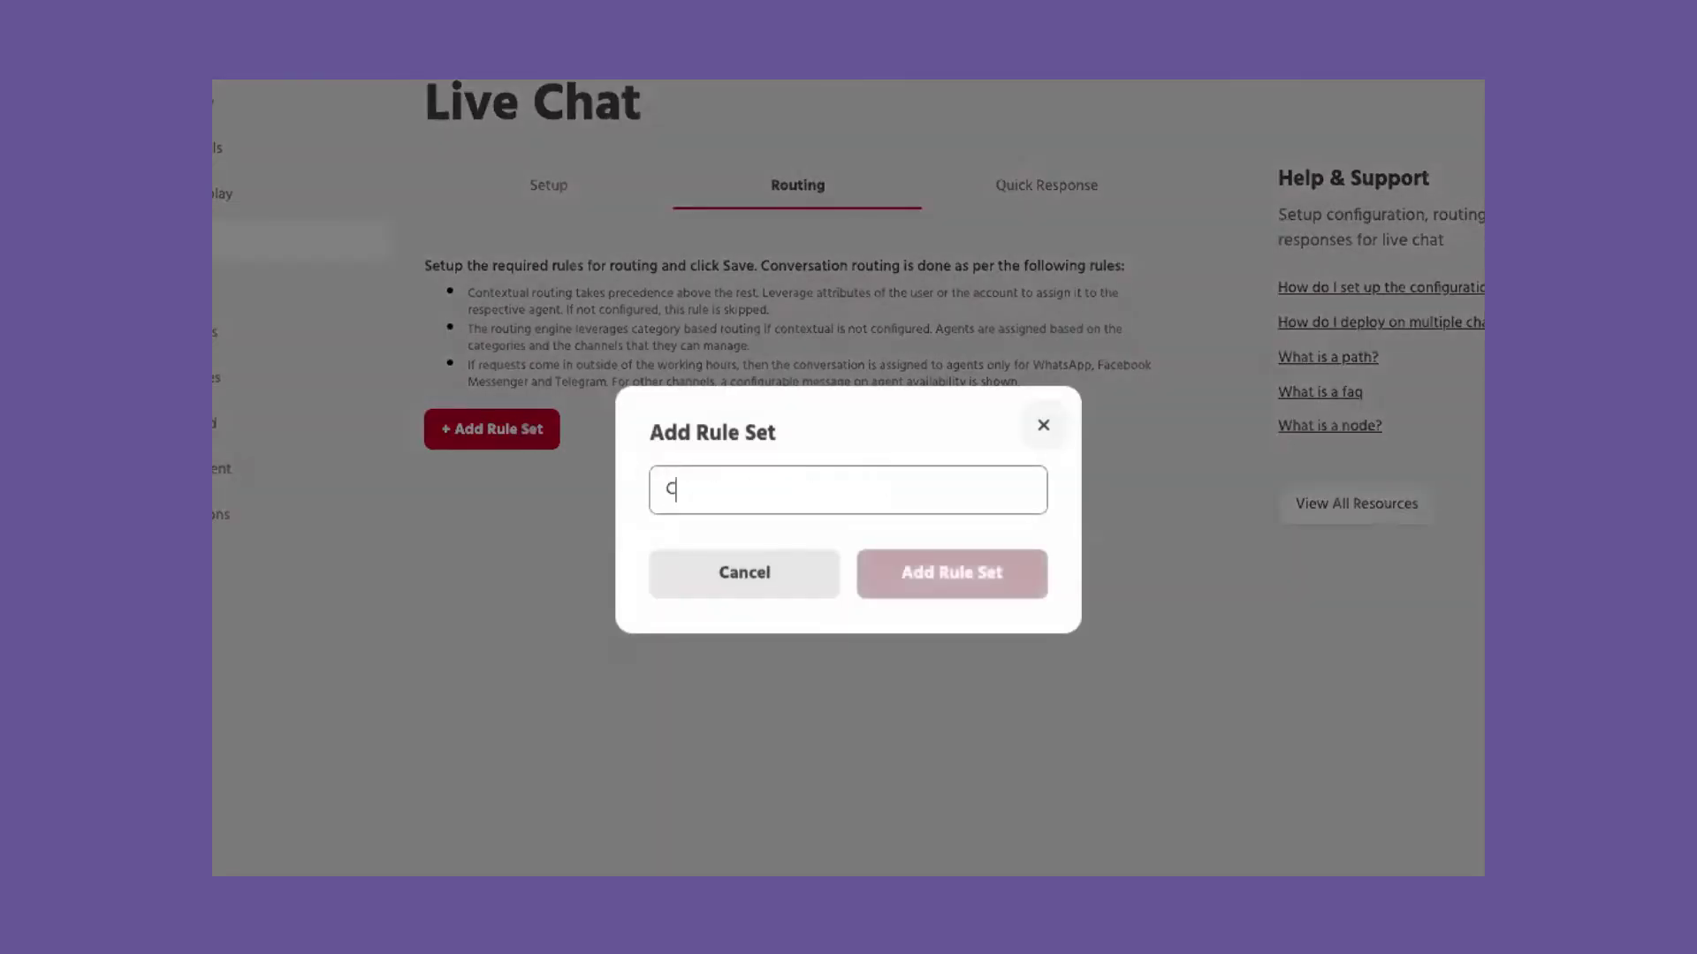
{"action": "left_click", "coordinate": [981, 583]}
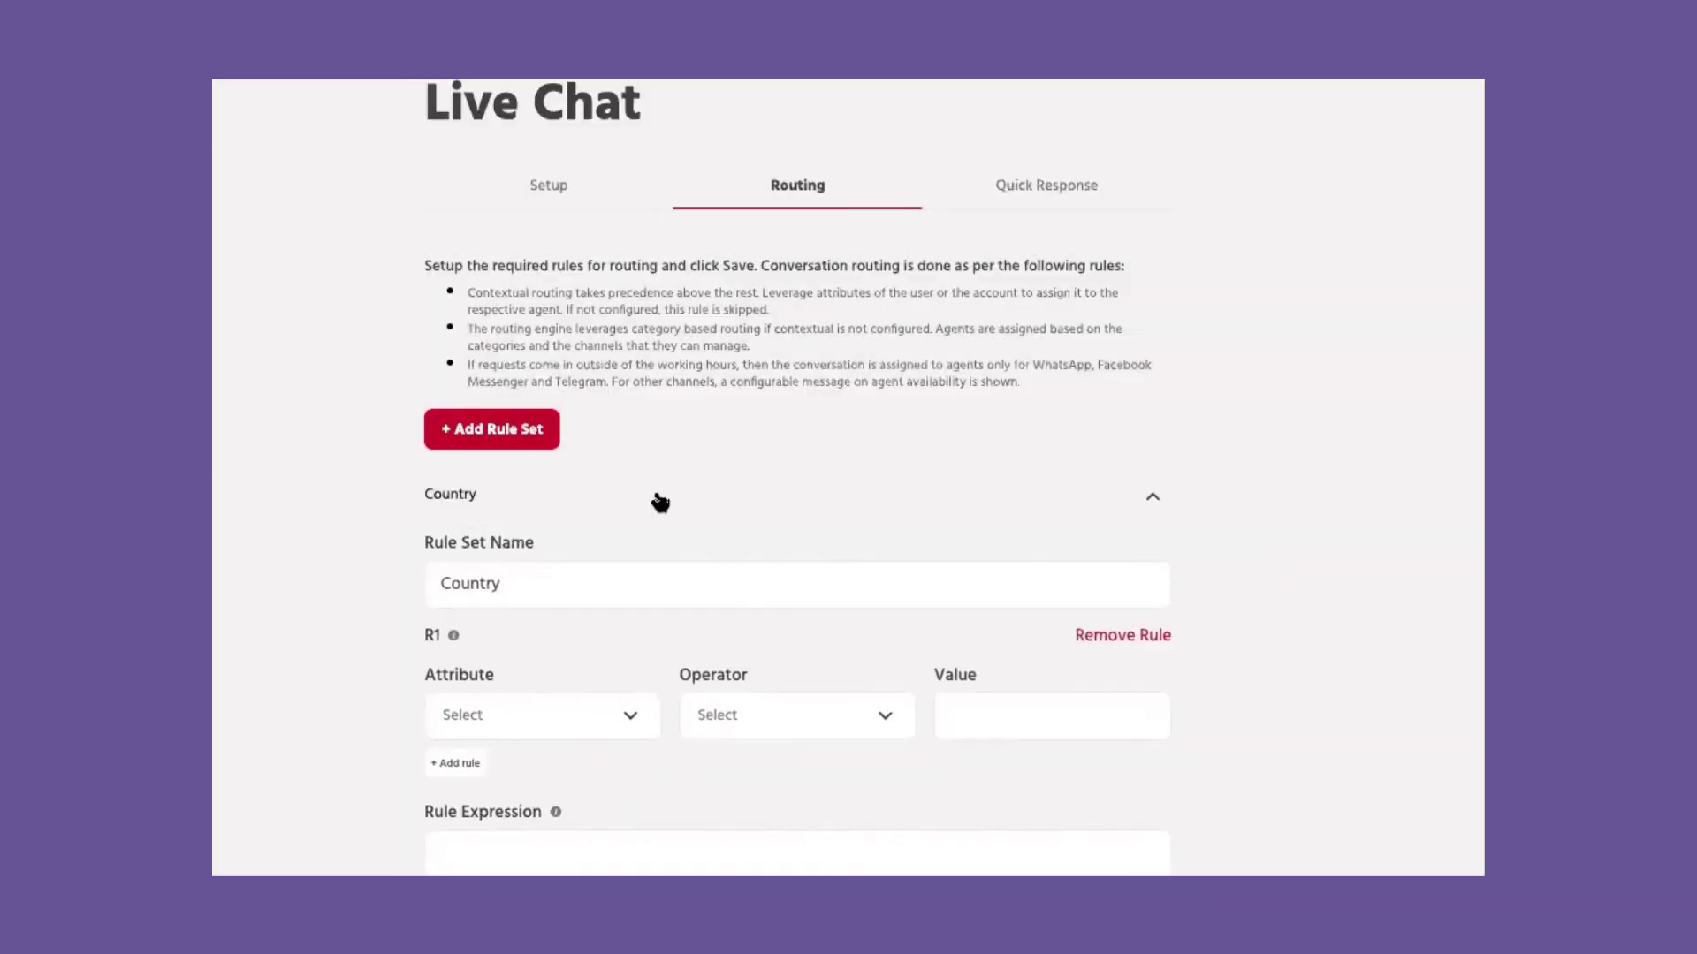
{"action": "scroll", "coordinate": [553, 655], "scroll_direction": "down", "scroll_amount": 1}
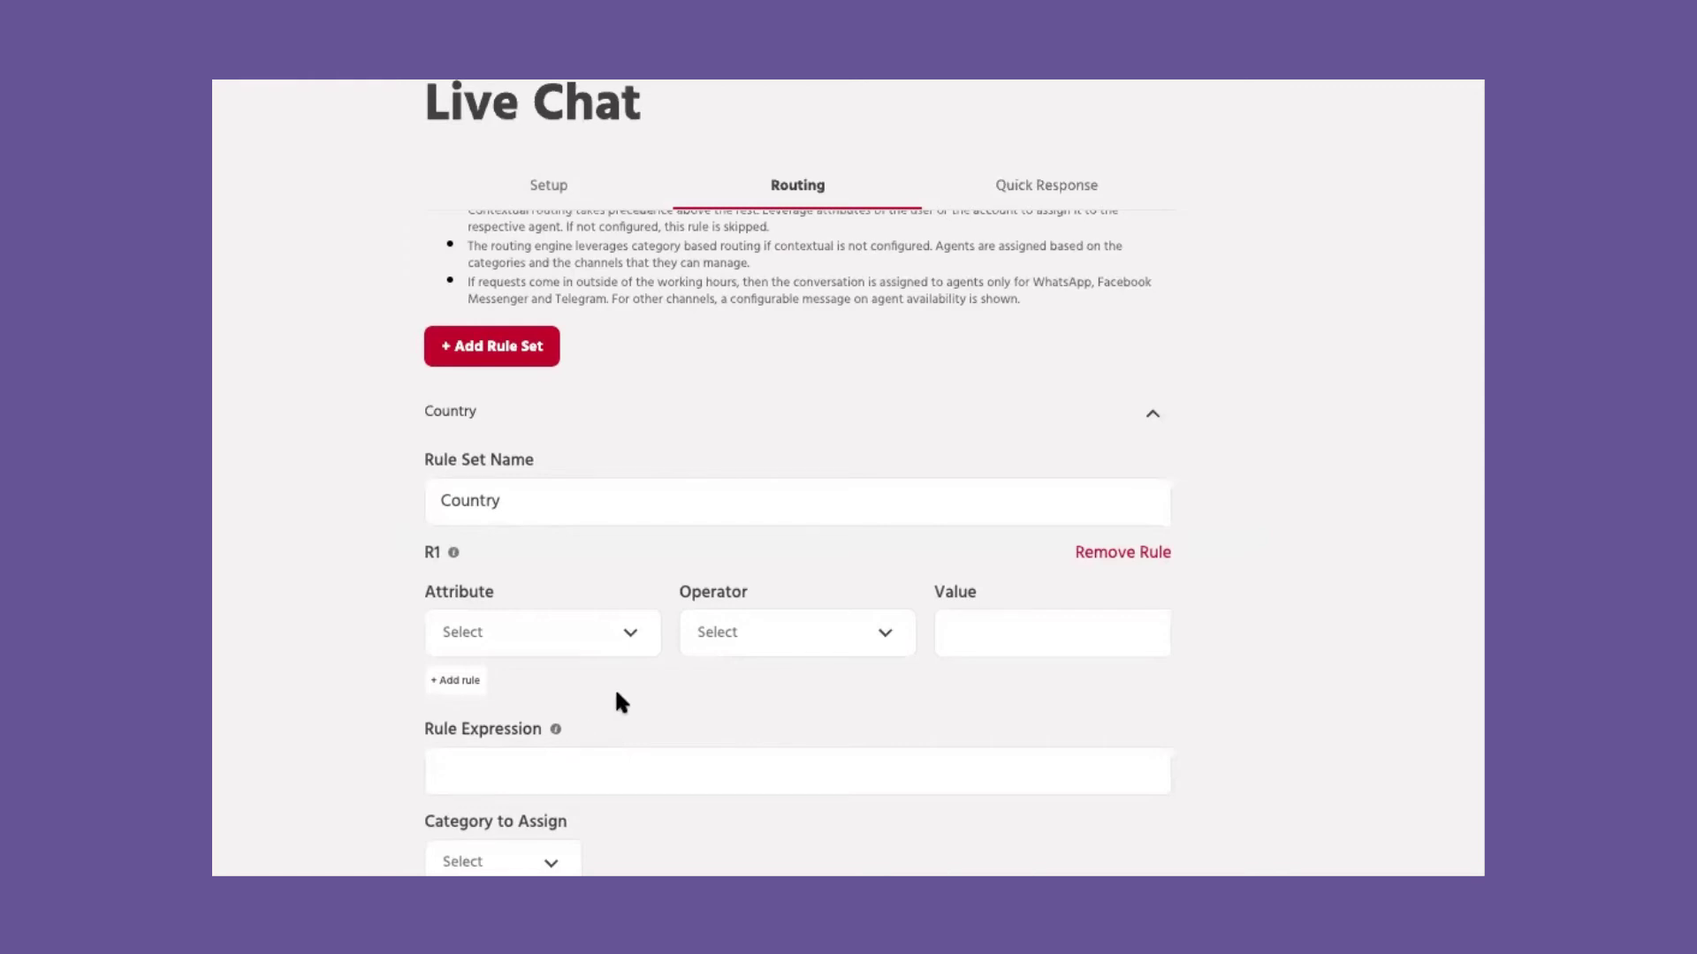
{"action": "scroll", "coordinate": [617, 701], "scroll_direction": "up", "scroll_amount": 1}
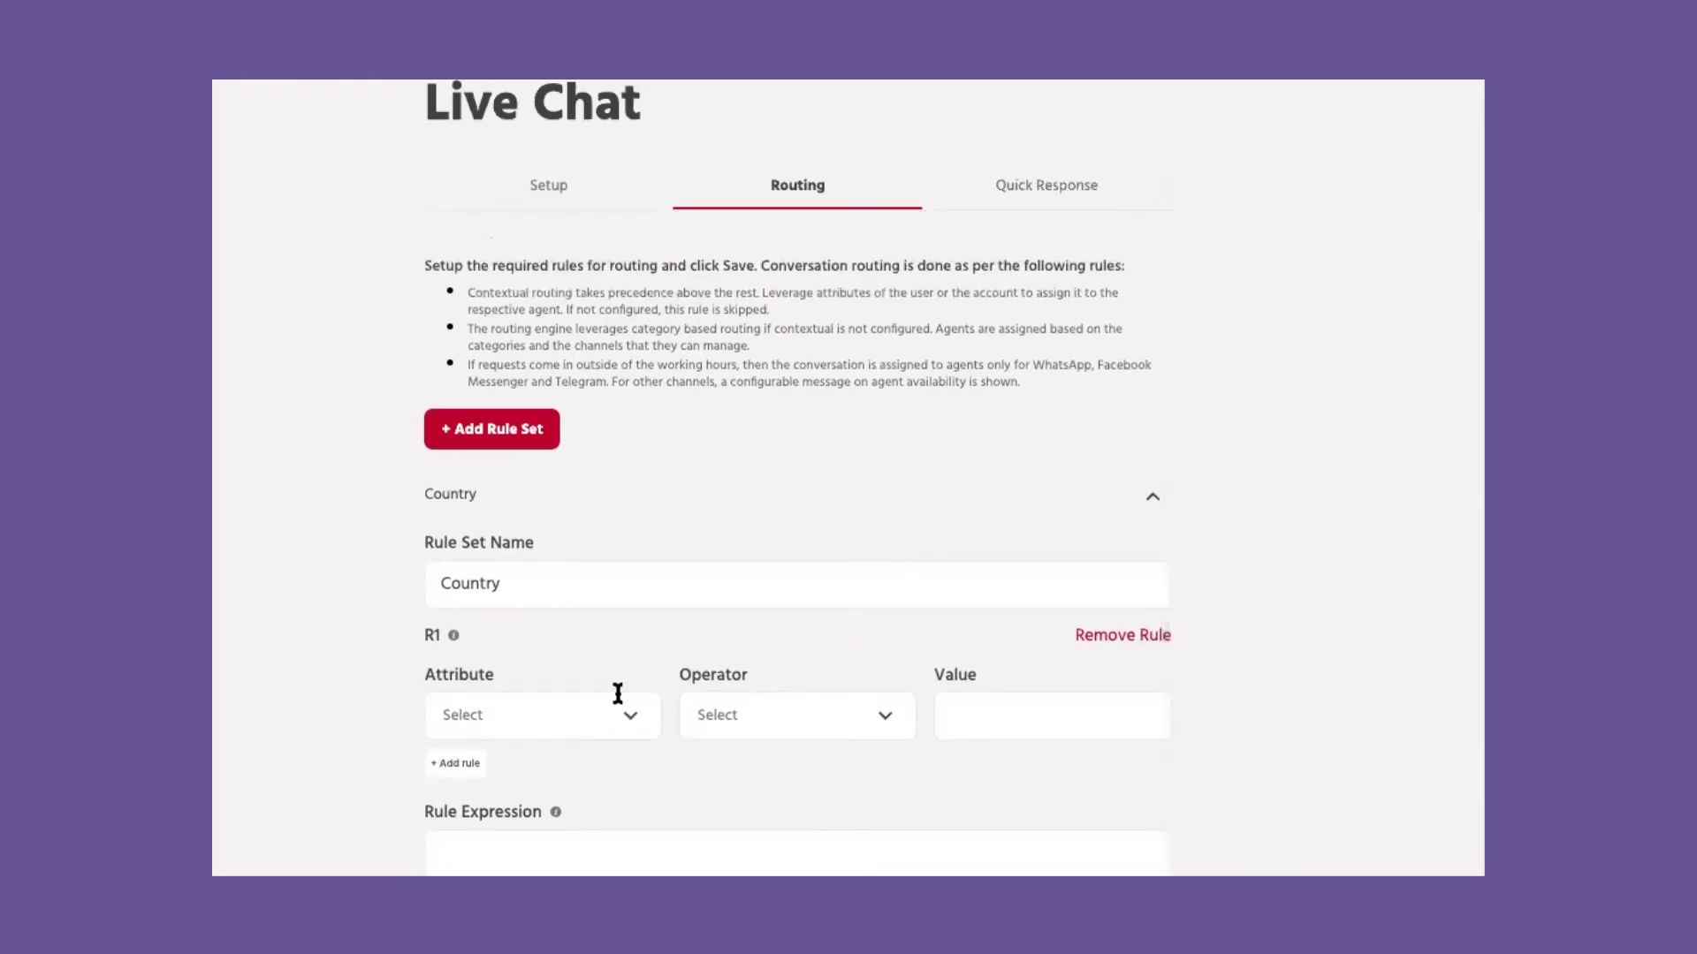
{"action": "scroll", "coordinate": [719, 693], "scroll_direction": "down", "scroll_amount": 1}
Step: Save a new quick reply reading 'How may I help you?'
{"action": "left_click", "coordinate": [1030, 196]}
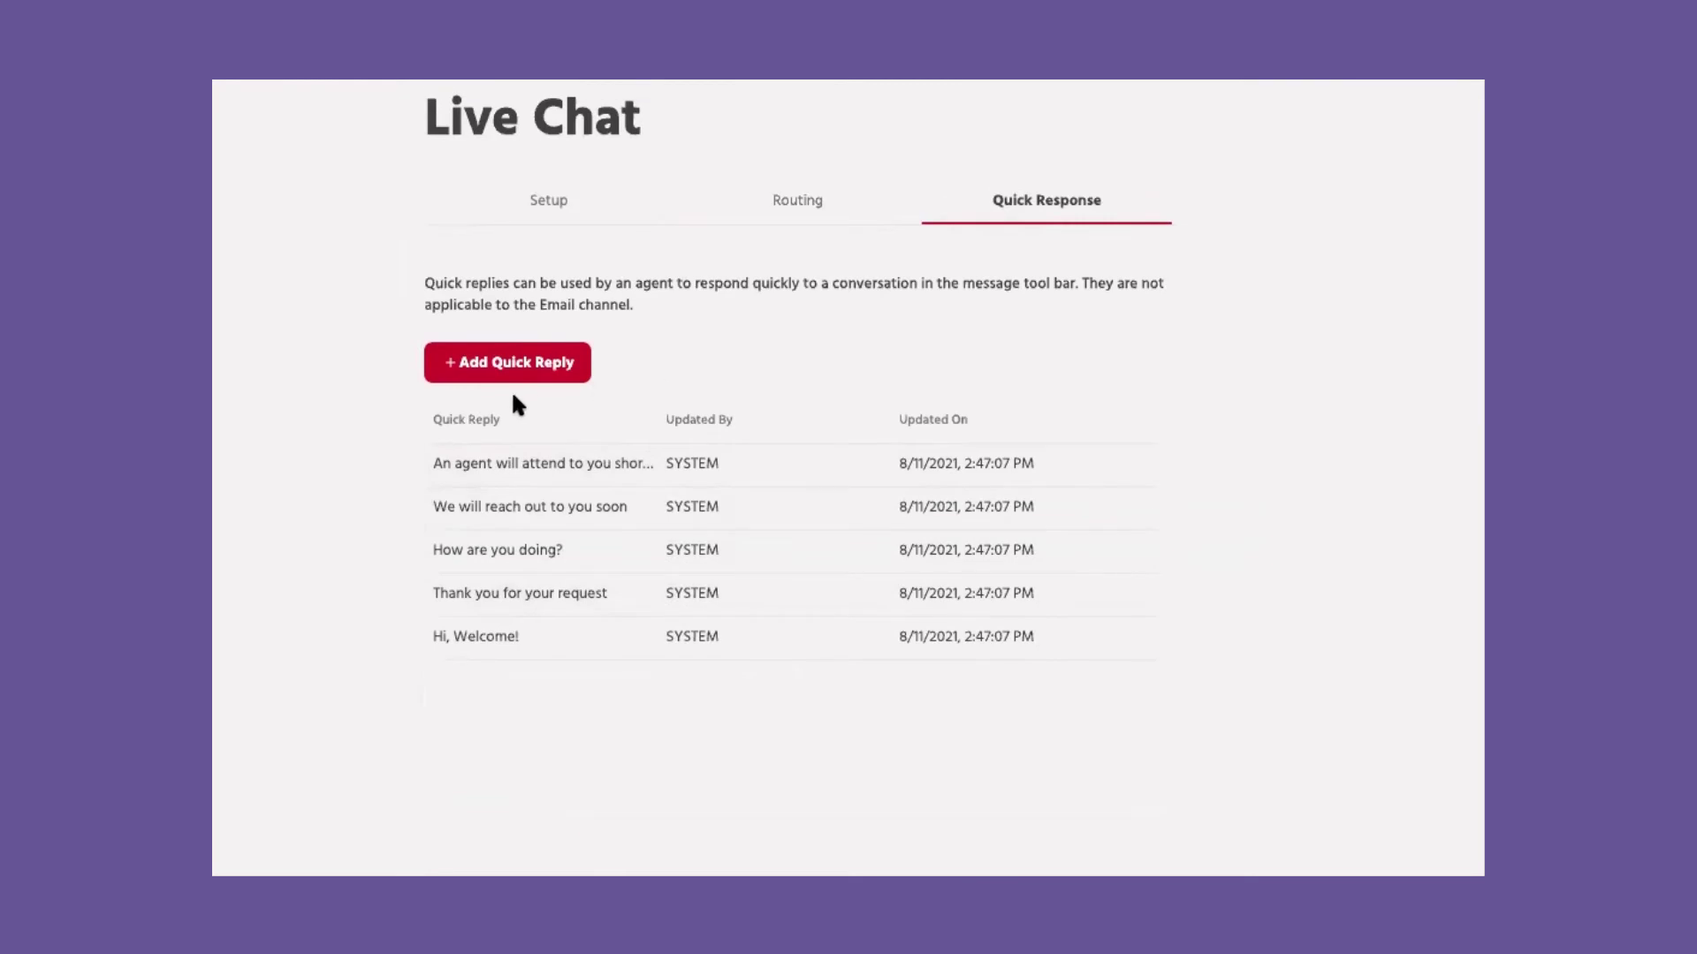
{"action": "left_click", "coordinate": [528, 382]}
{"action": "type", "text": "How "}
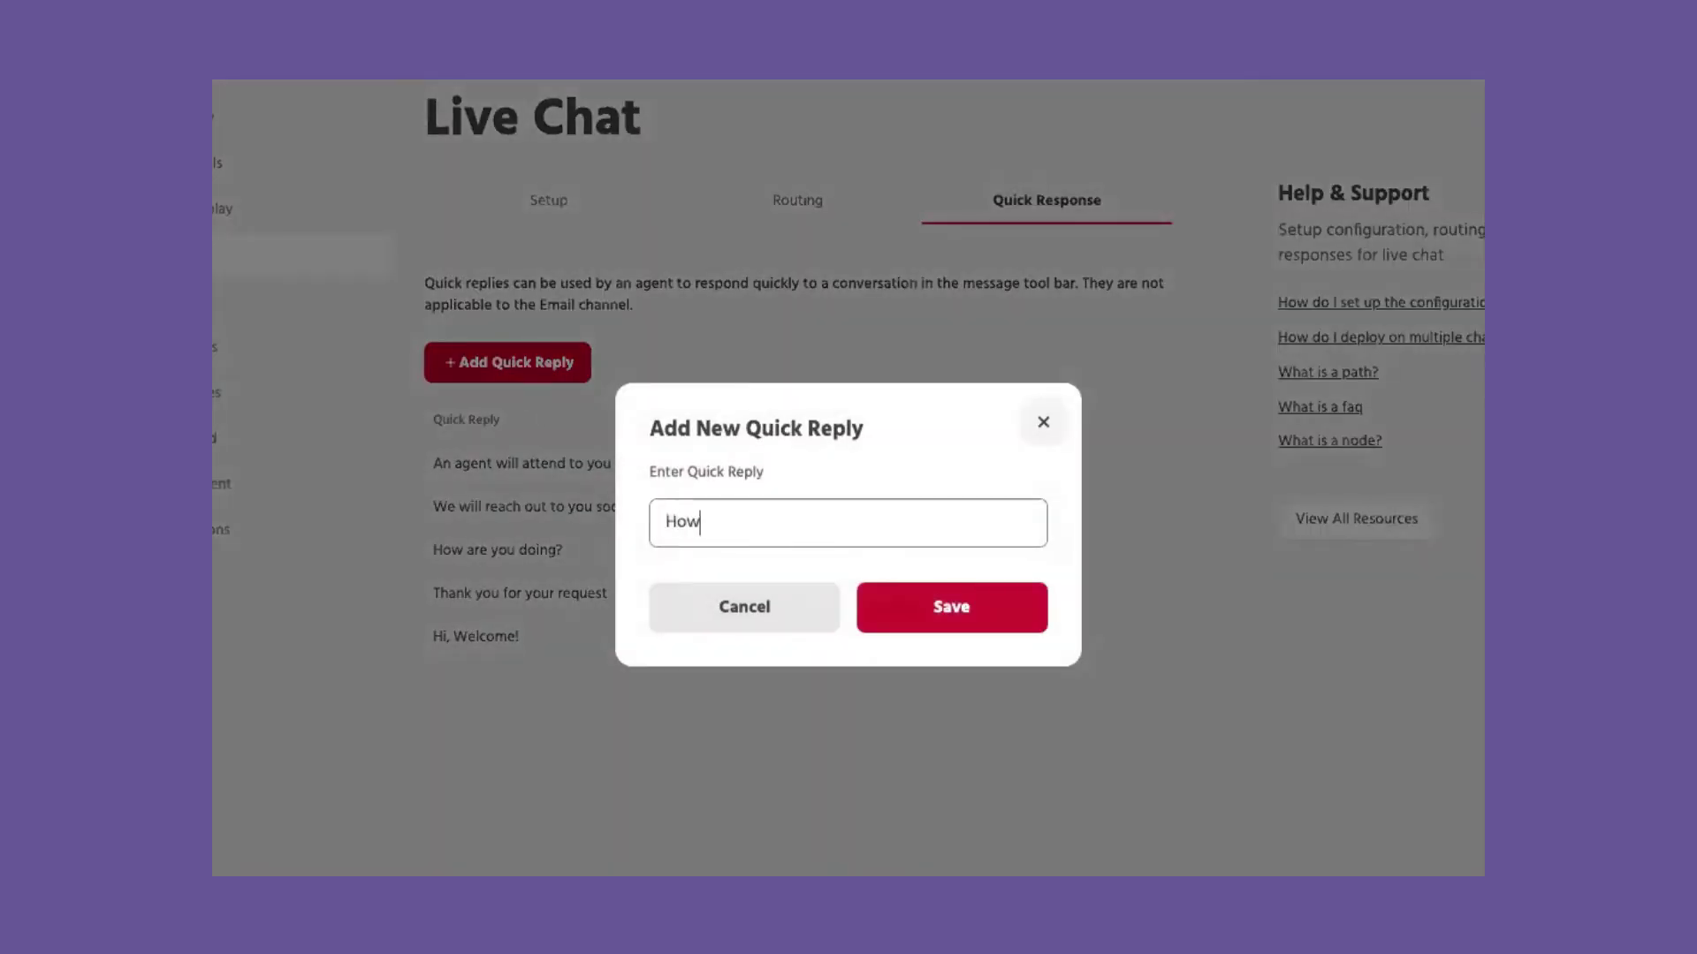
{"action": "type", "text": "may I help you?"}
{"action": "left_click", "coordinate": [928, 606]}
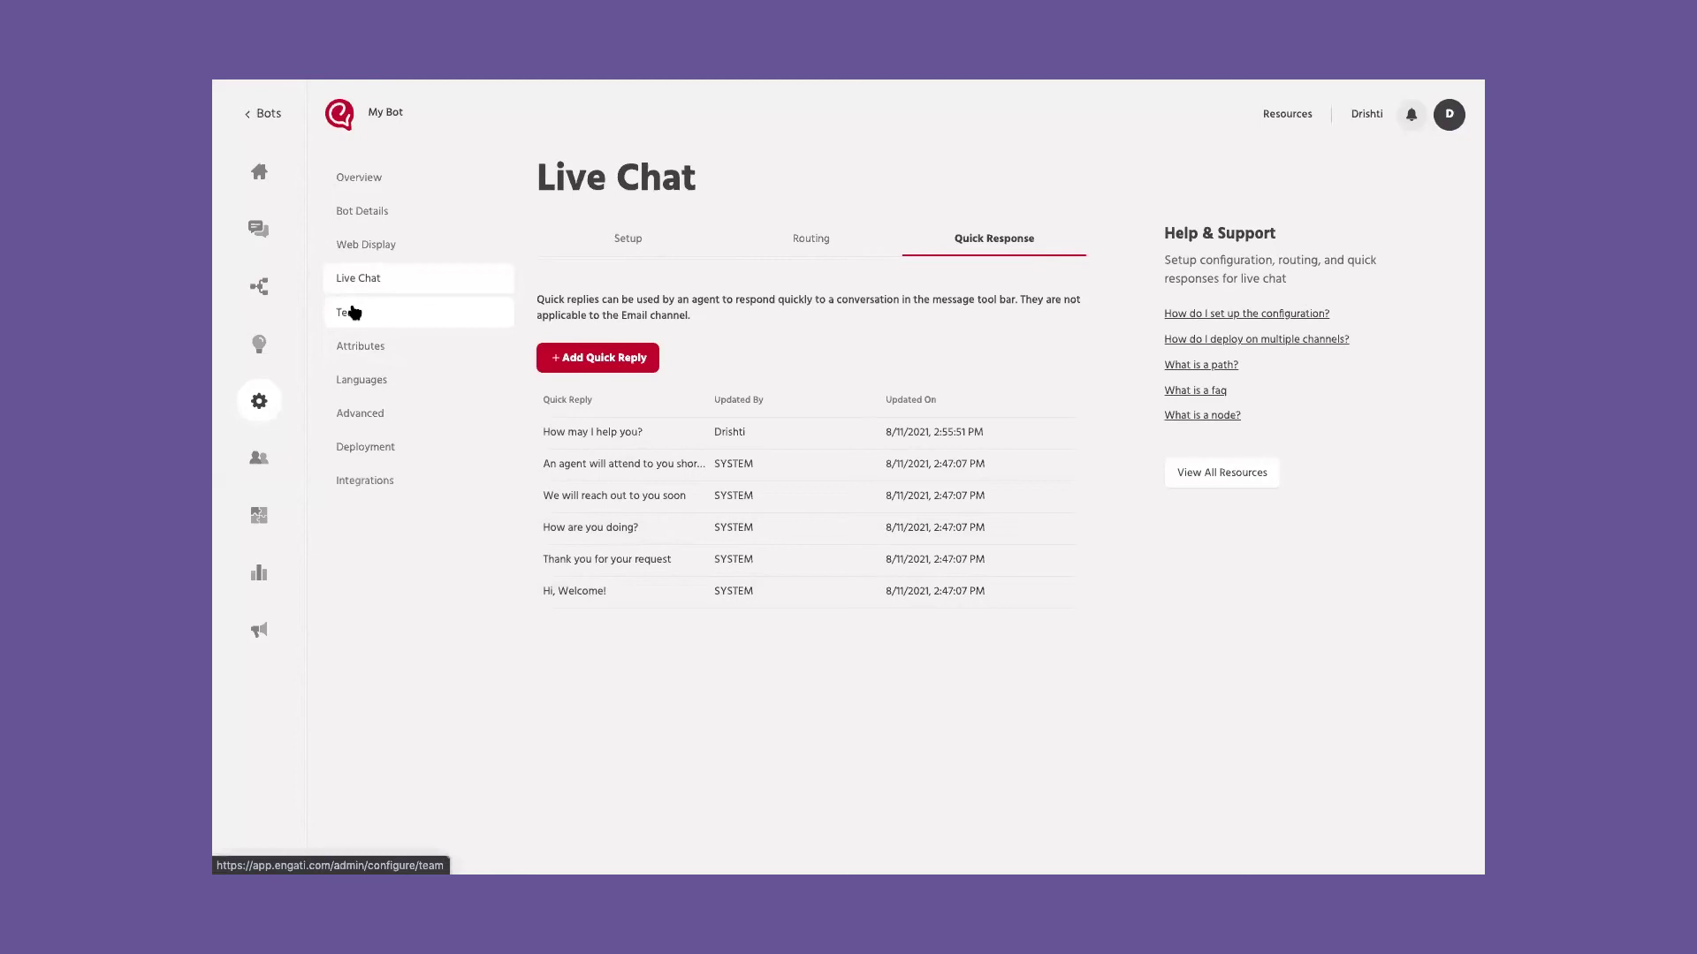
Step: Assign the owner both the default and Country_ME team categories
{"action": "left_click", "coordinate": [354, 312]}
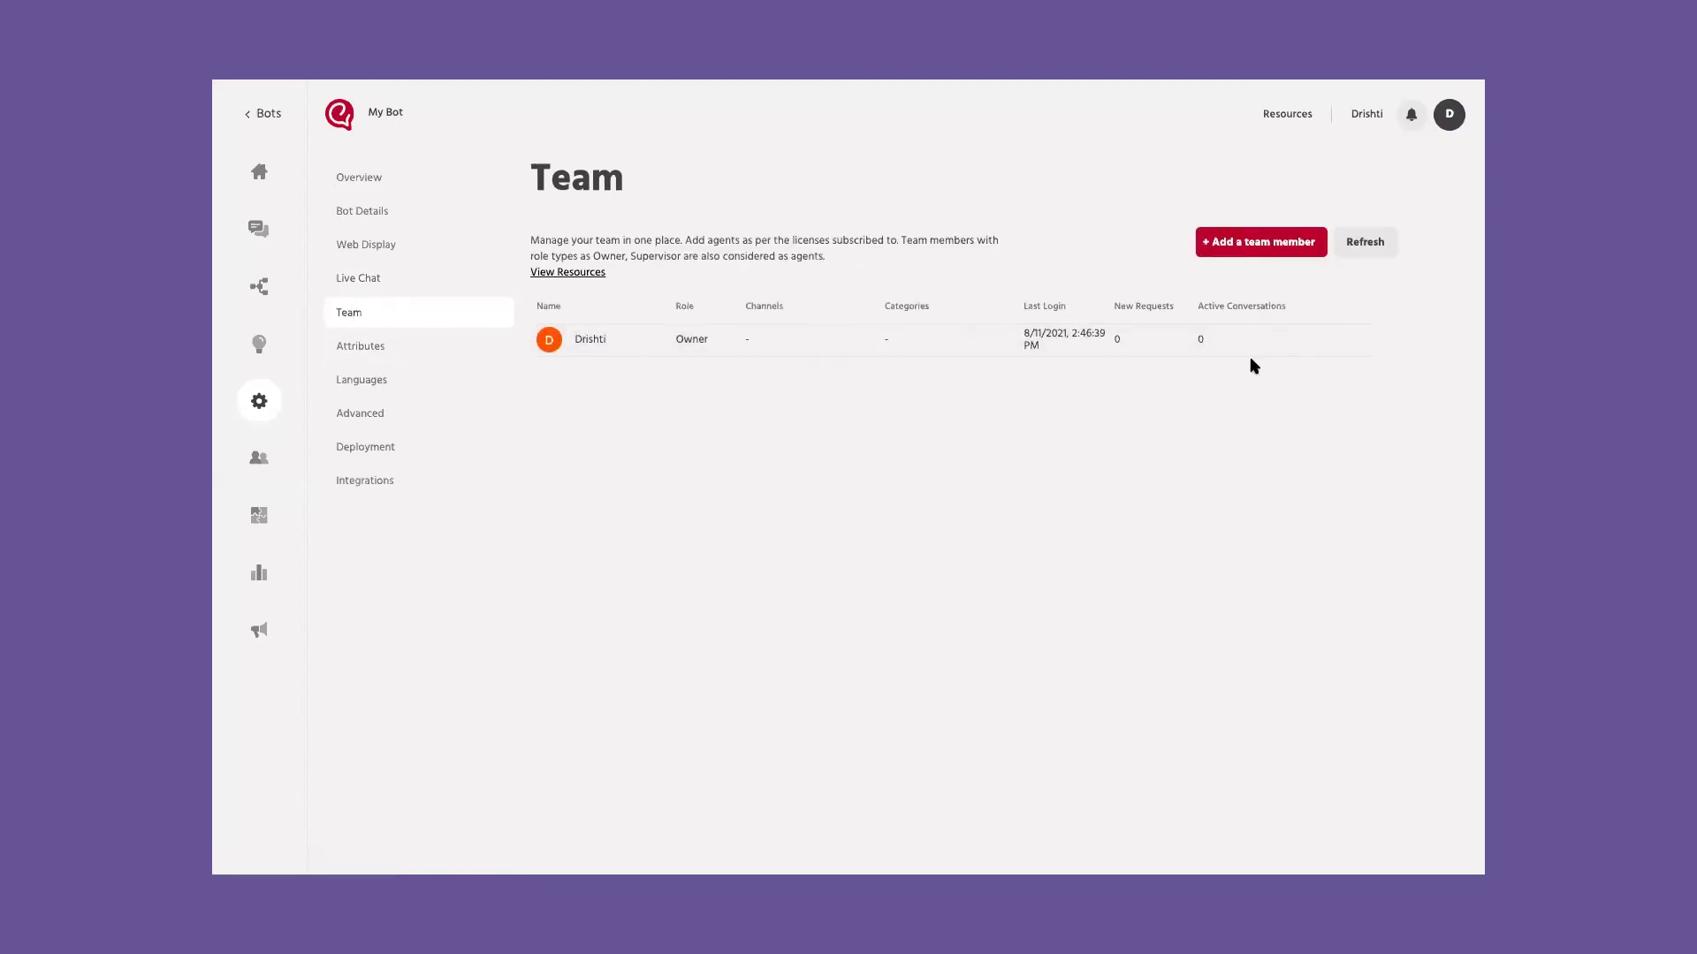
{"action": "left_click", "coordinate": [1359, 345]}
{"action": "left_click", "coordinate": [1324, 362]}
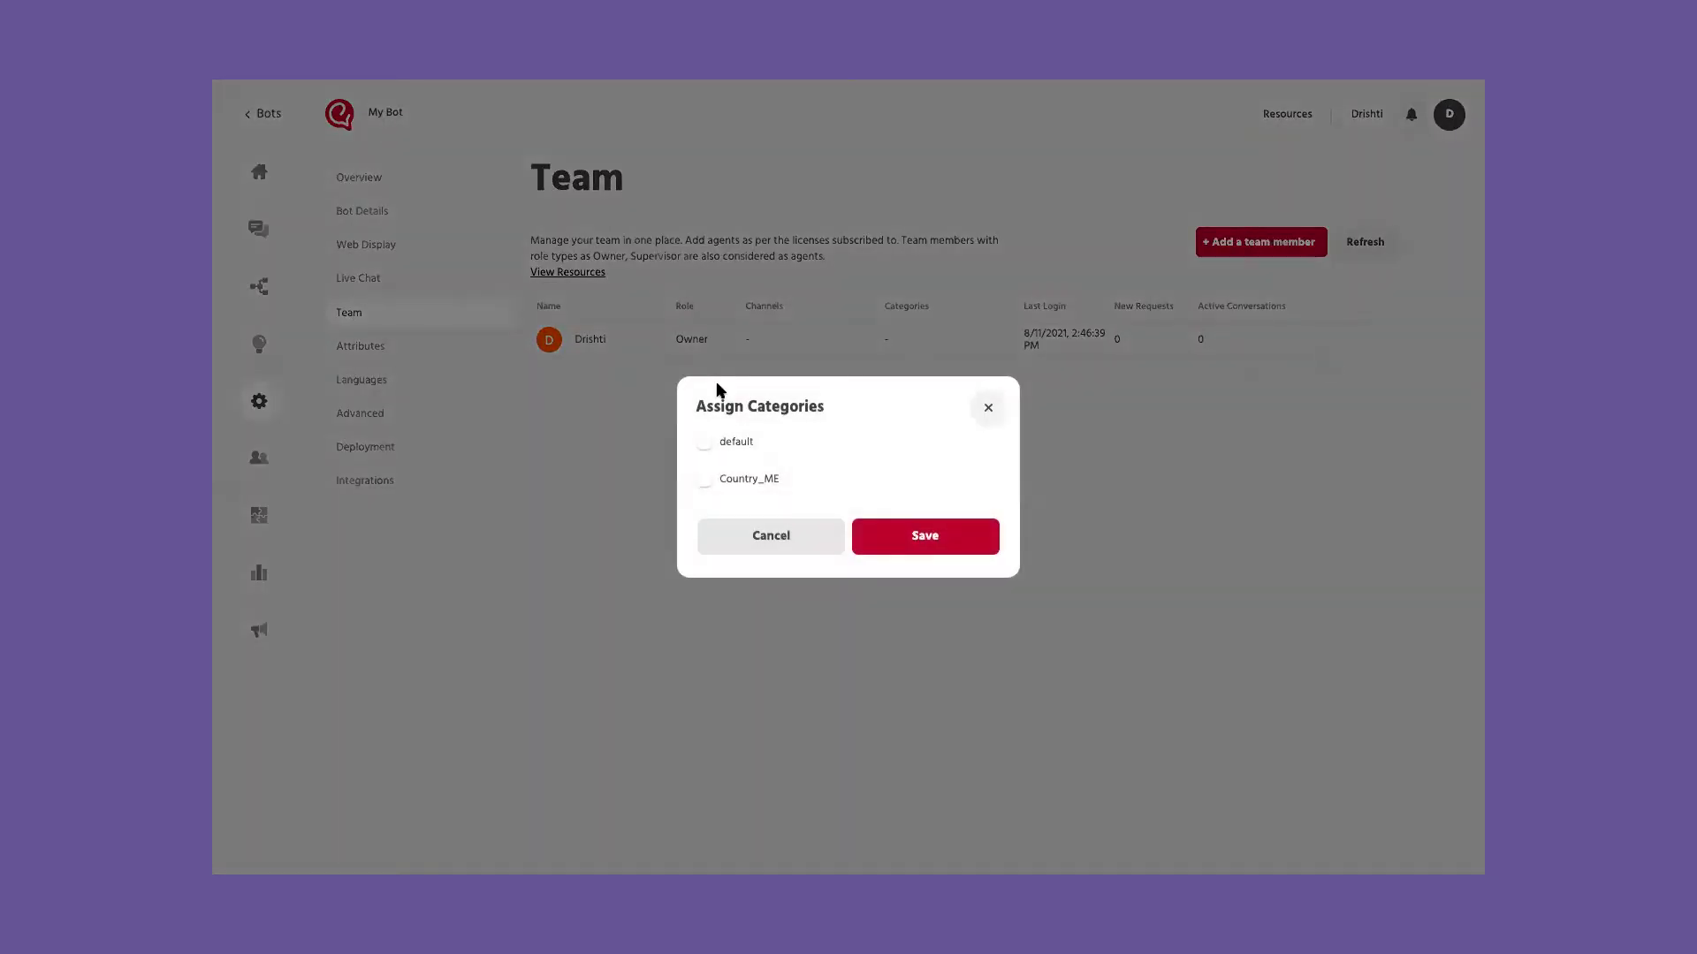
{"action": "left_click", "coordinate": [704, 442]}
{"action": "left_click", "coordinate": [704, 478]}
{"action": "left_click", "coordinate": [912, 552]}
Step: Start adding a new team member as an Agent, entering their name and e-mail
{"action": "left_click", "coordinate": [1227, 246]}
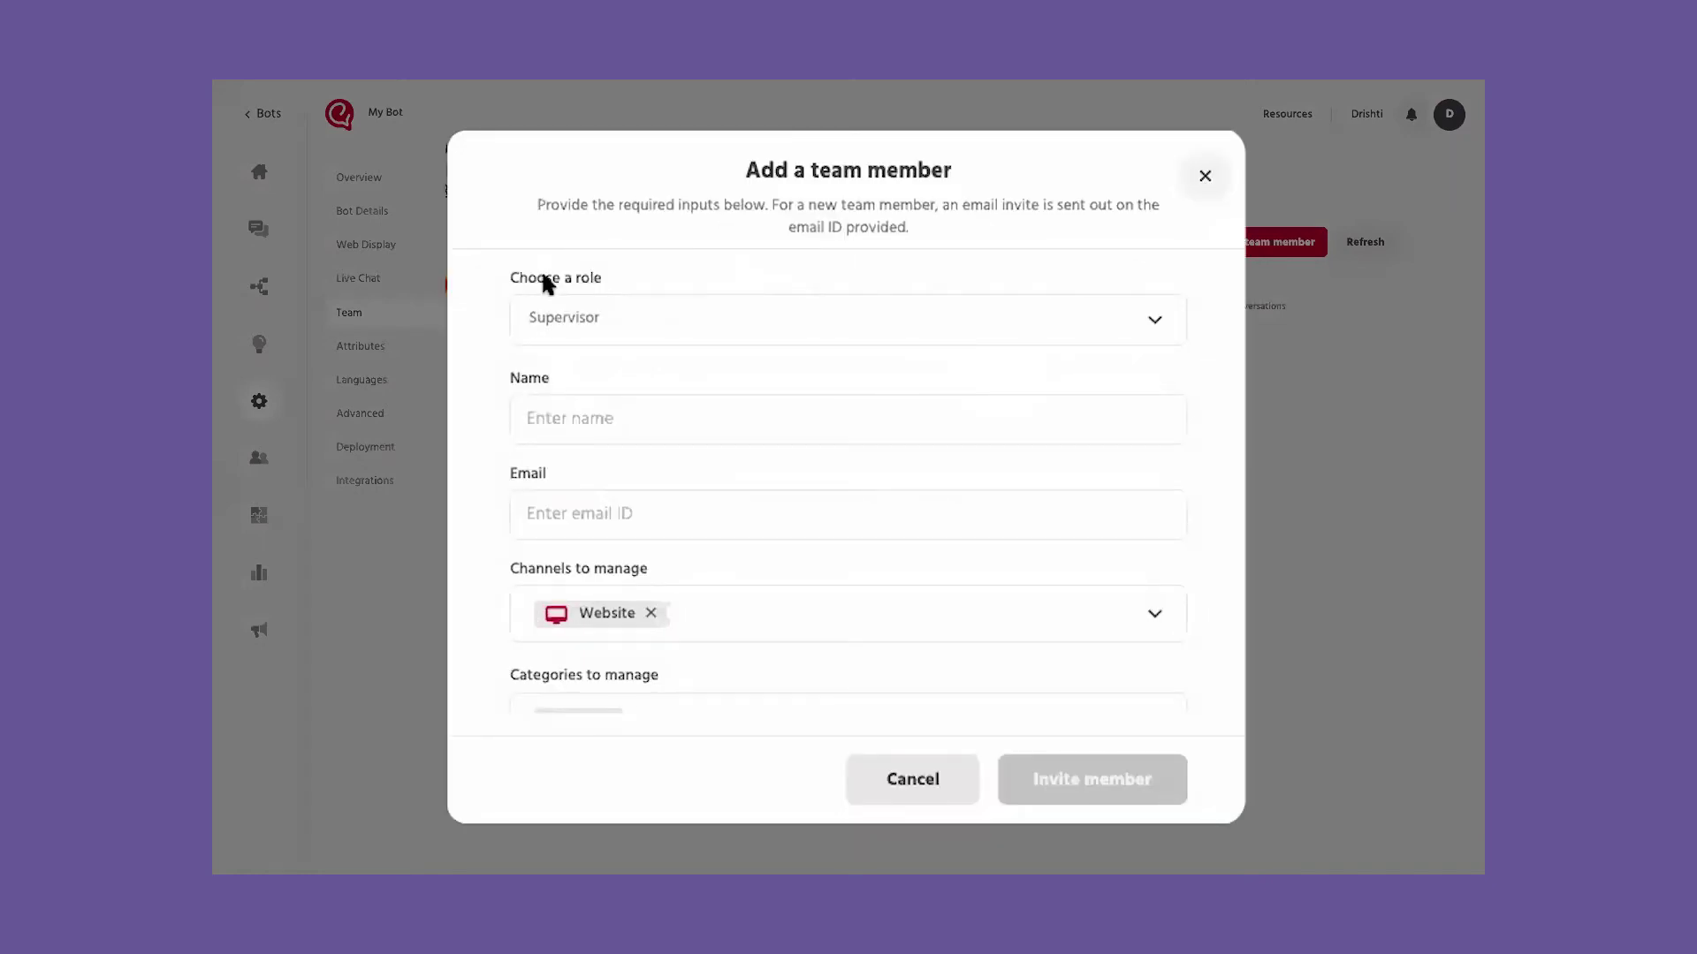
{"action": "left_click", "coordinate": [624, 340]}
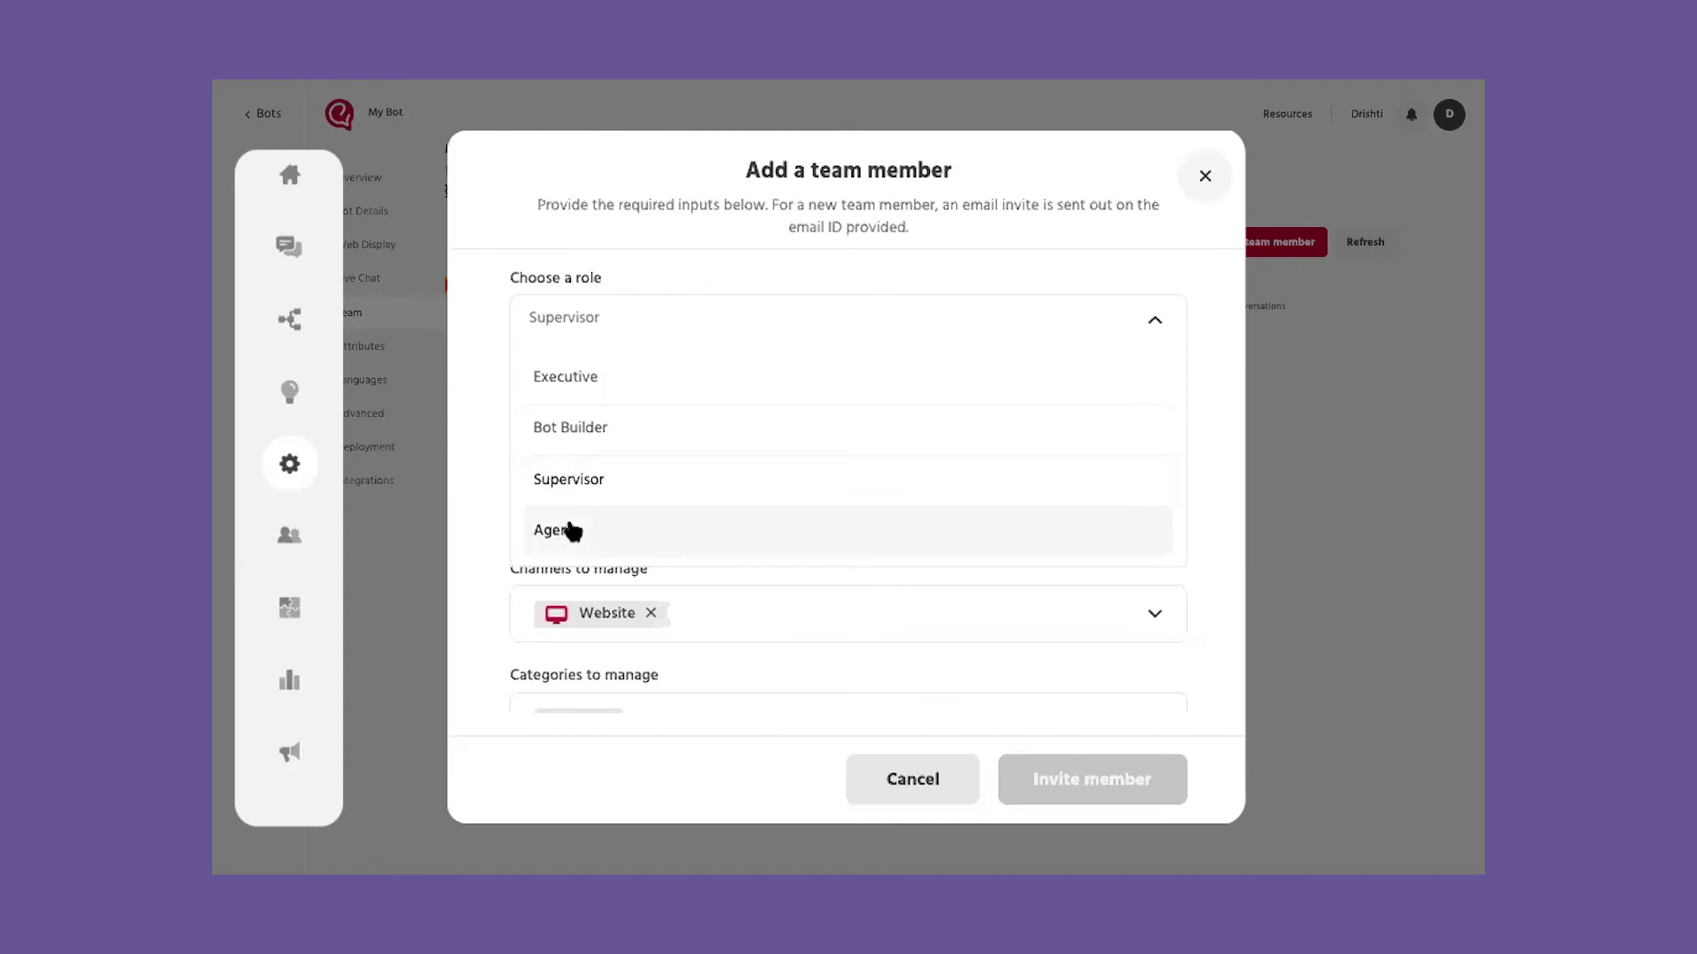
{"action": "left_click", "coordinate": [798, 529]}
{"action": "type", "text": "Alex"}
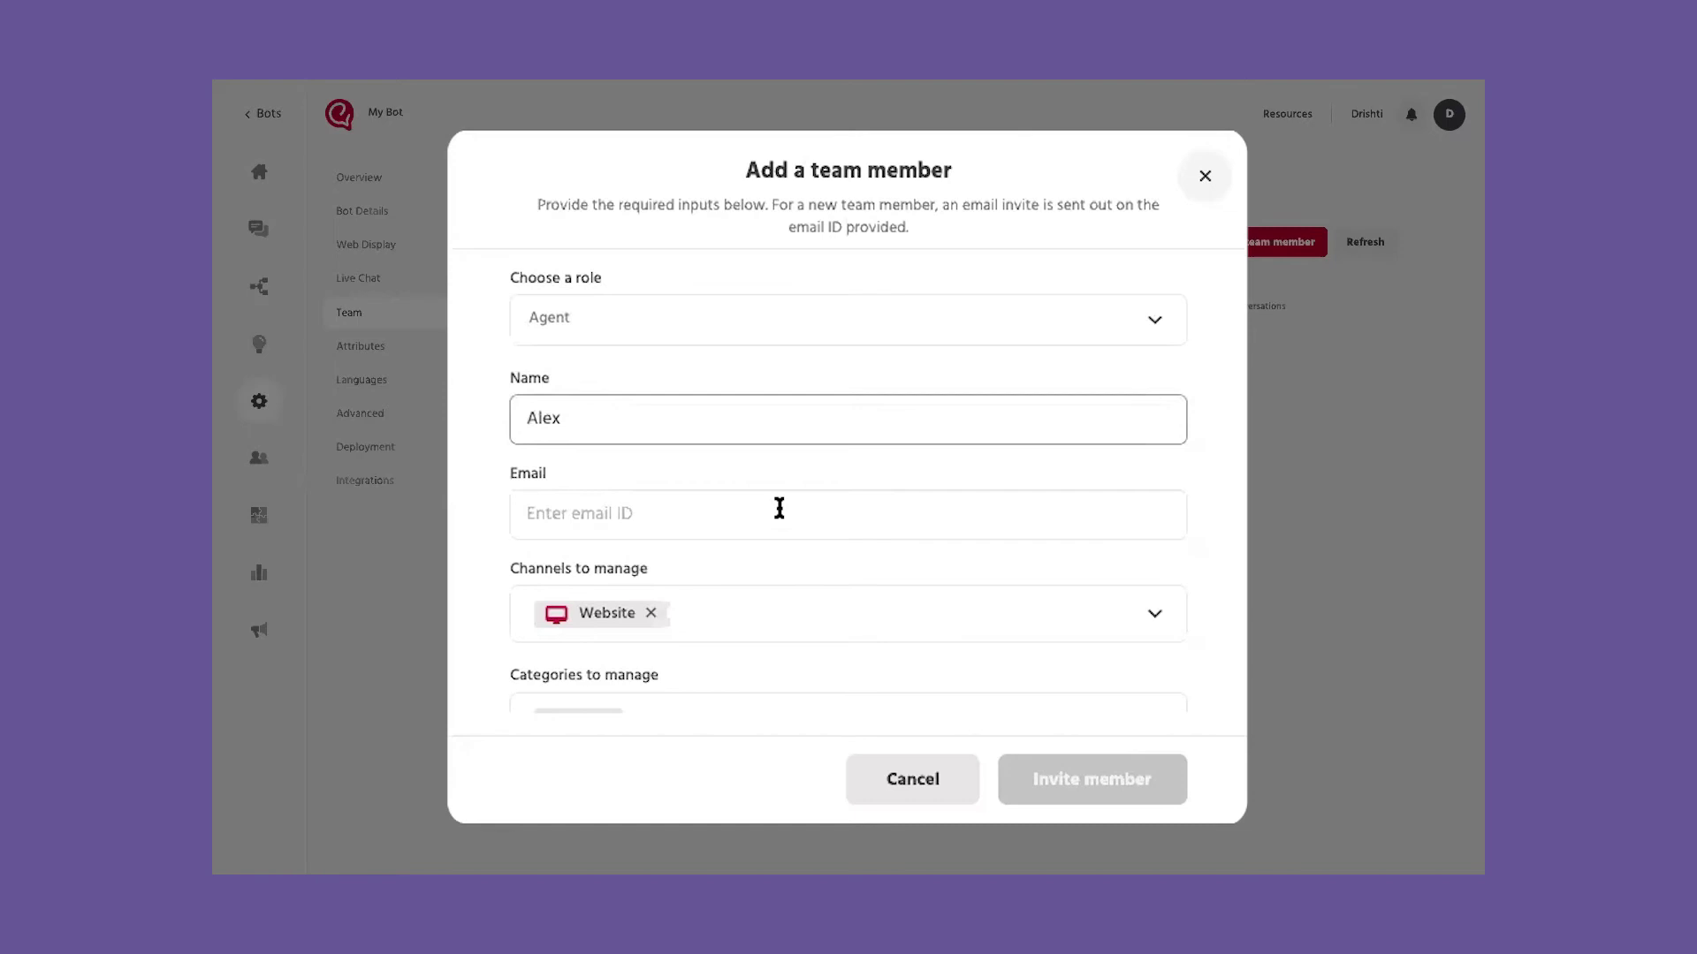
{"action": "scroll", "coordinate": [690, 477], "scroll_direction": "down", "scroll_amount": 1}
{"action": "left_click", "coordinate": [596, 444]}
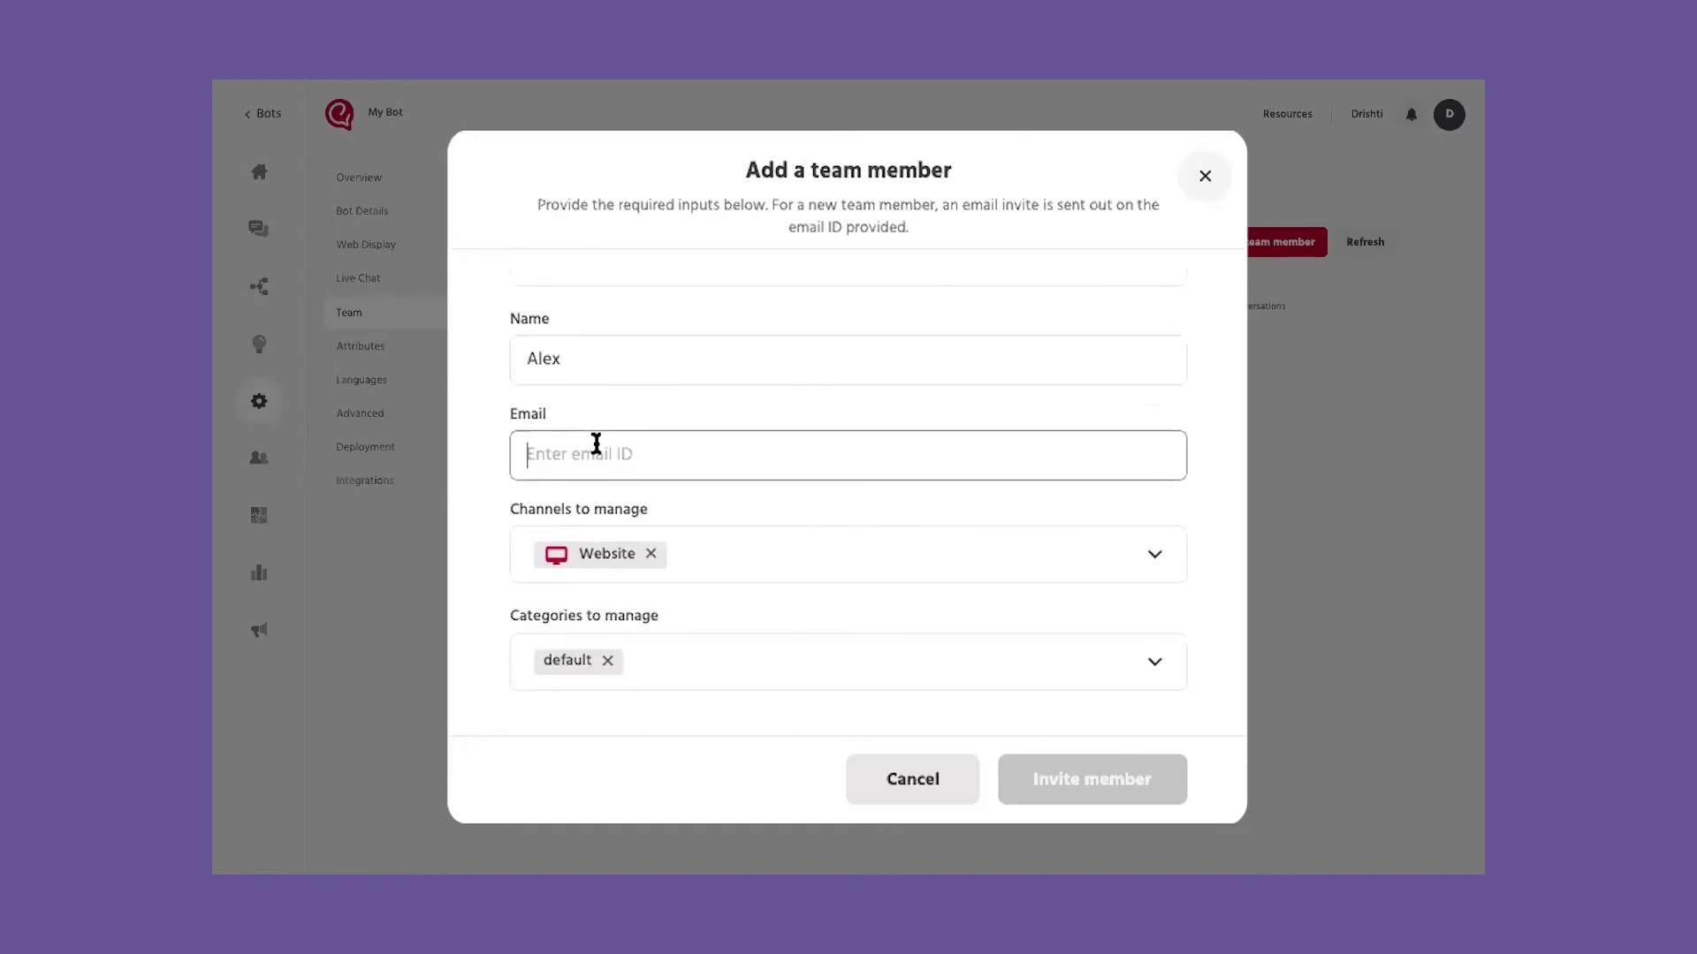
Step: Give the agent Facebook Messenger and Country_ME access, and send the invitation
{"action": "left_click", "coordinate": [767, 570]}
{"action": "left_click", "coordinate": [707, 669]}
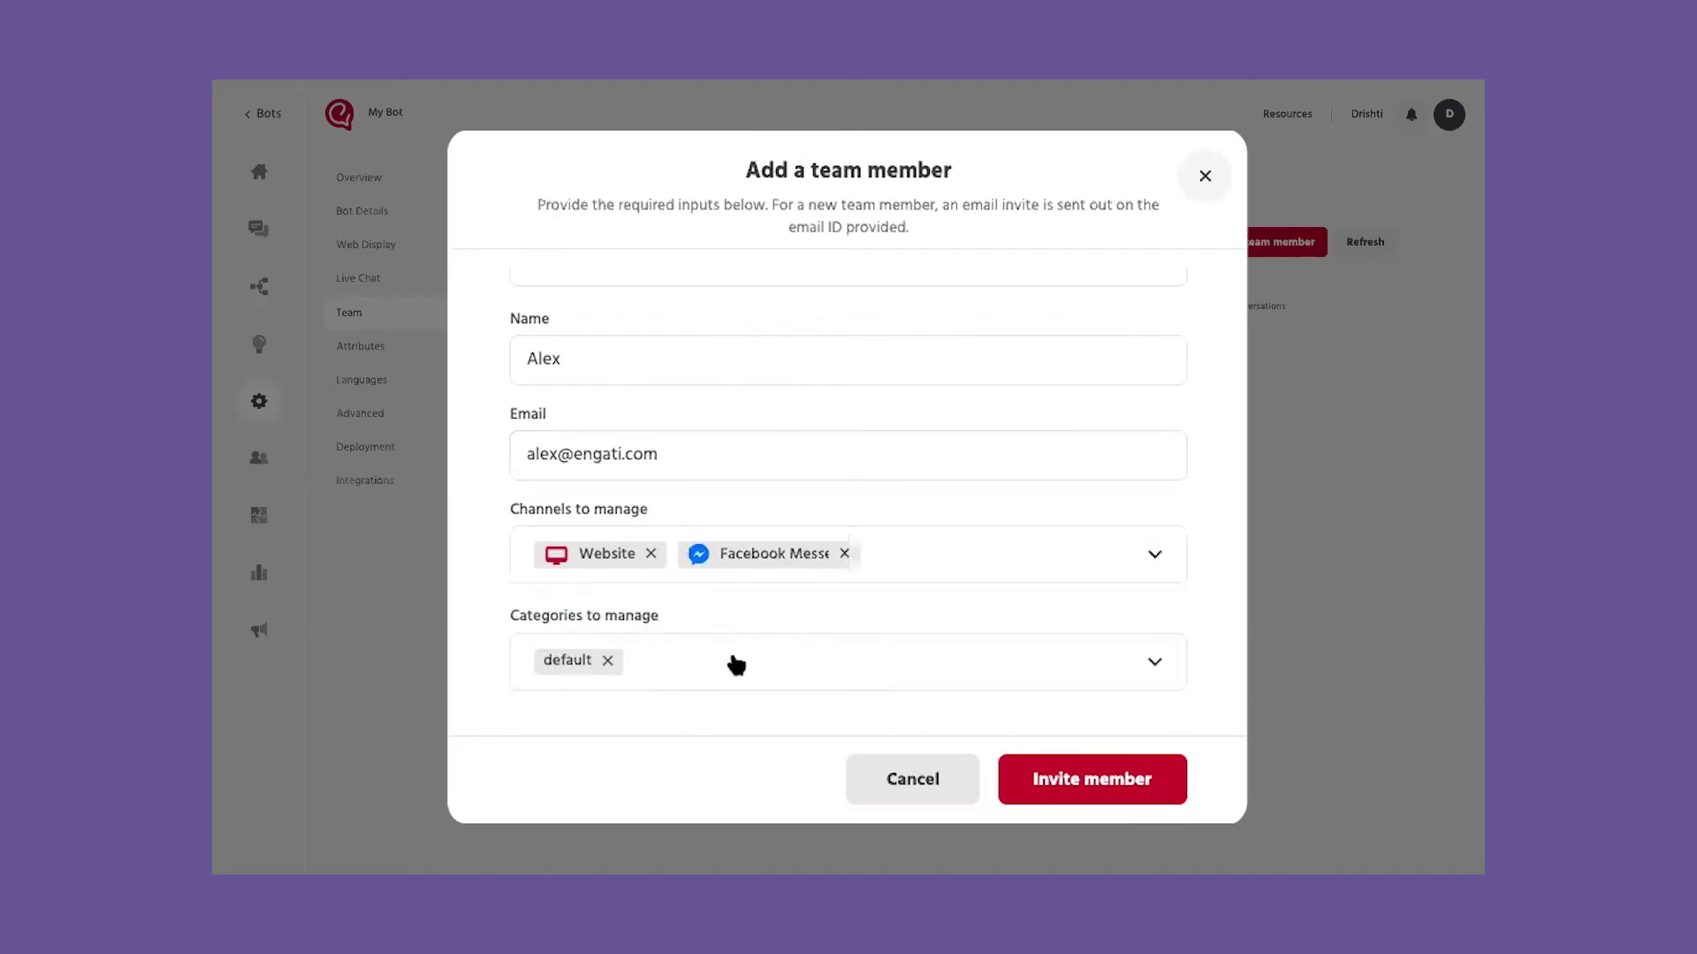
{"action": "left_click", "coordinate": [736, 665]}
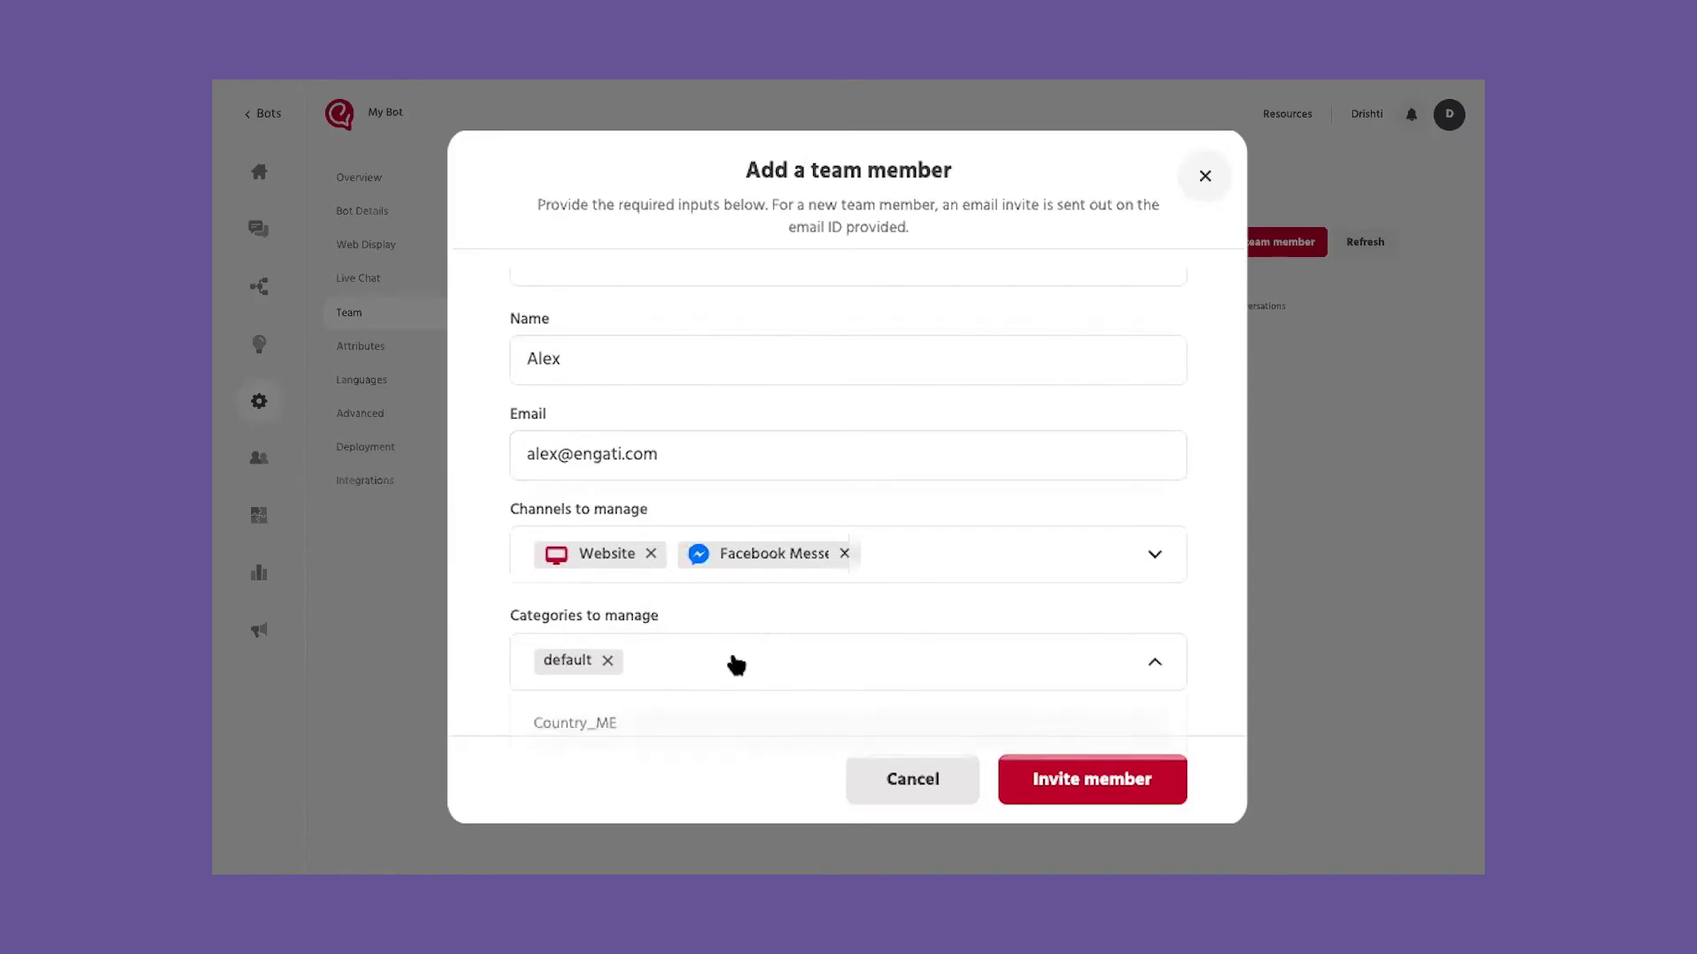
{"action": "left_click", "coordinate": [646, 736]}
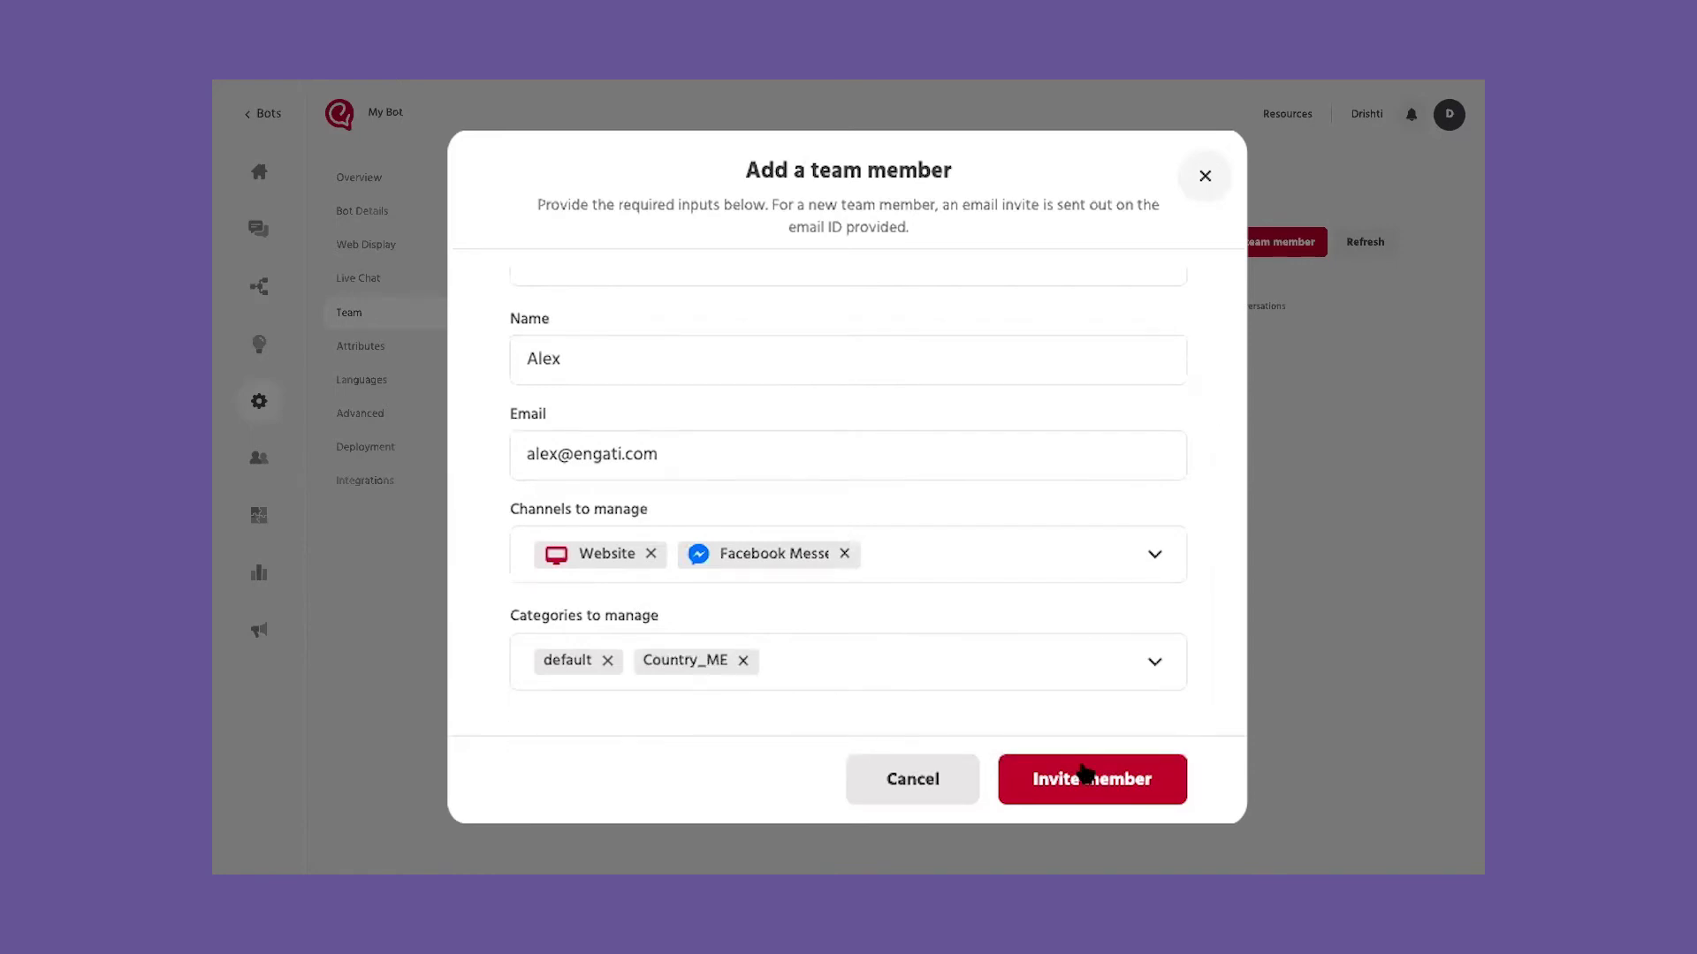
{"action": "left_click", "coordinate": [1085, 783]}
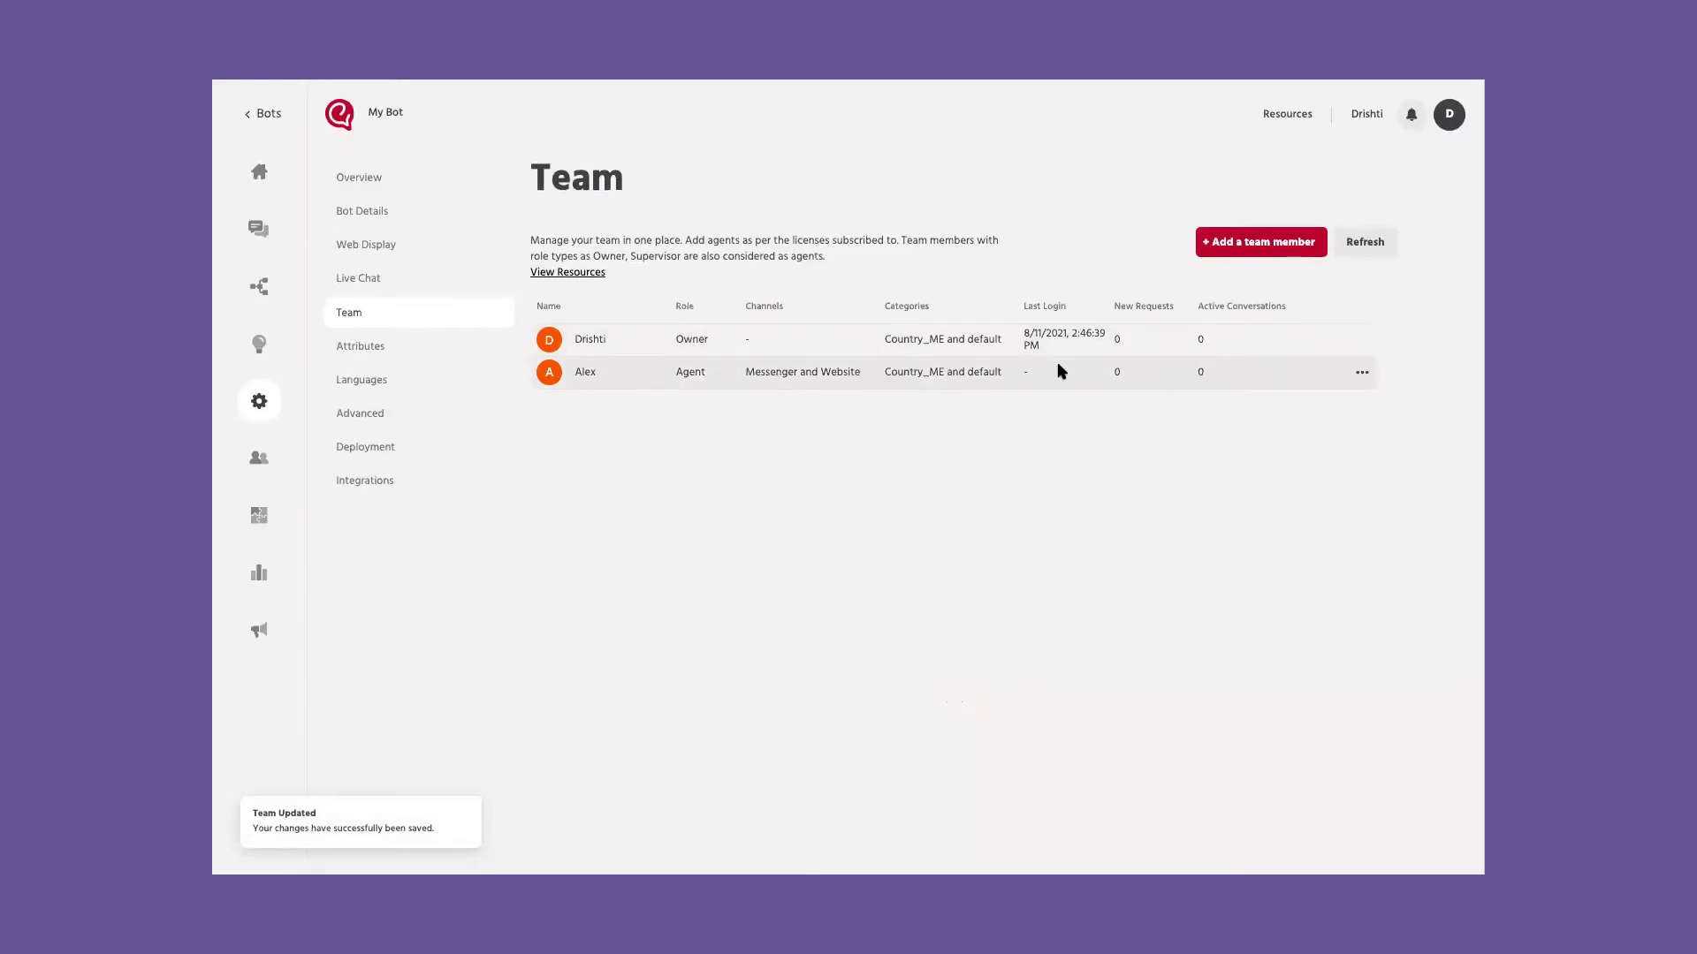
{"action": "left_click", "coordinate": [1362, 372]}
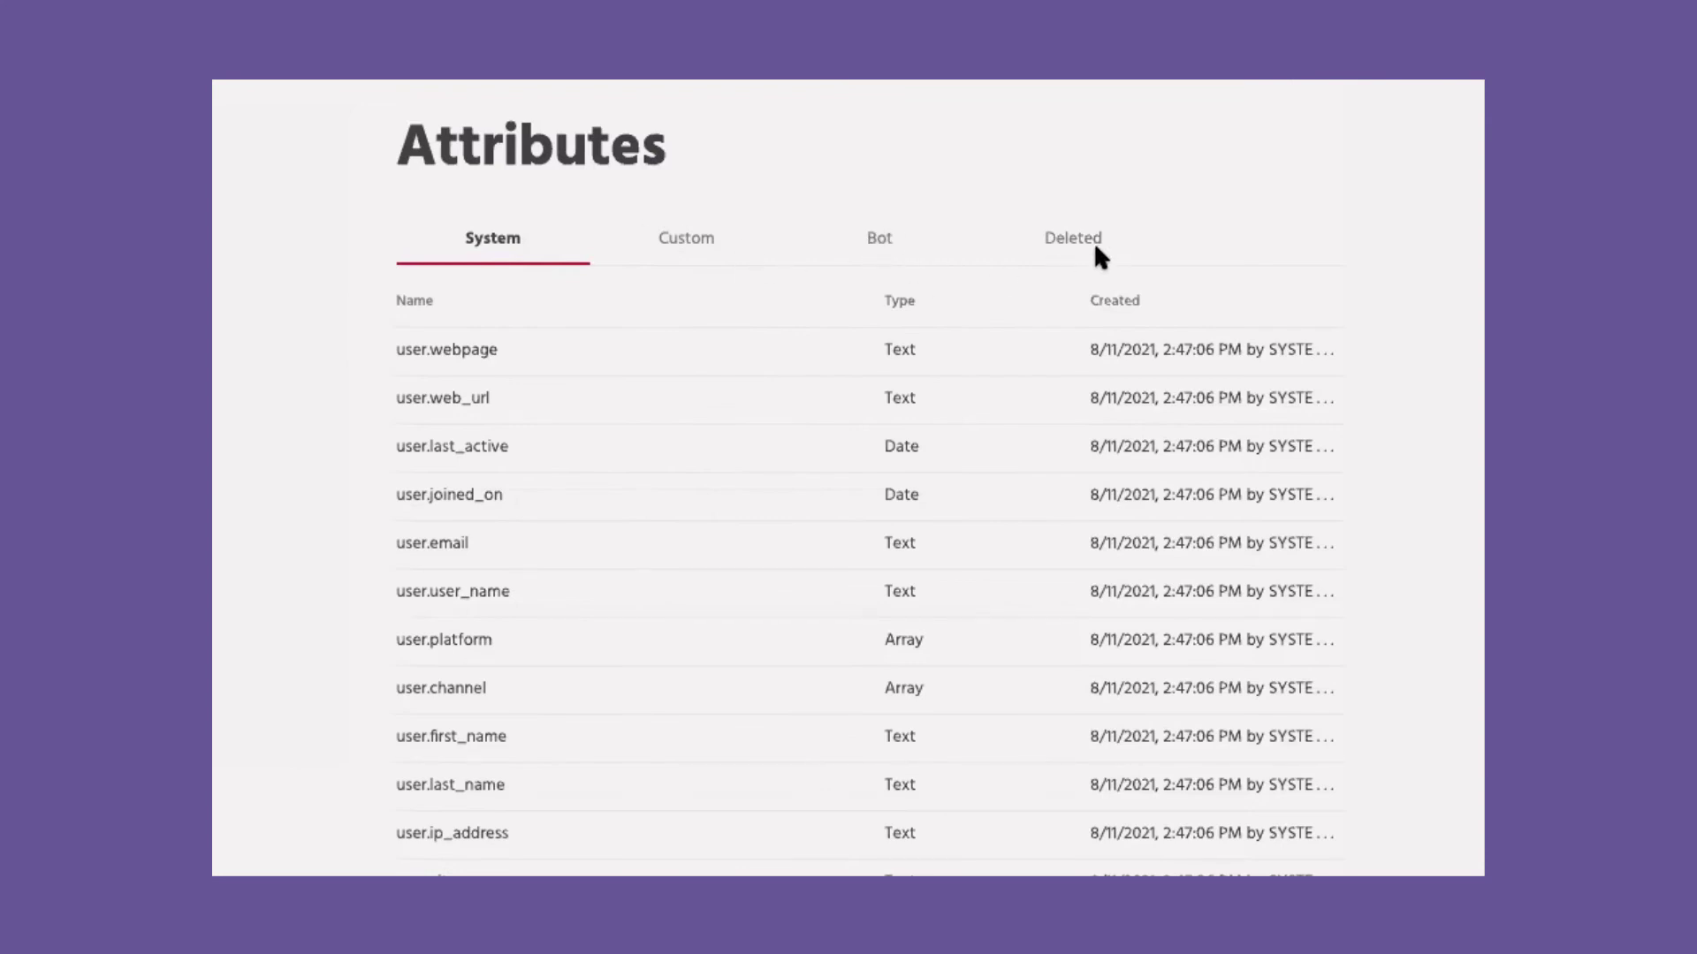
Step: Open the Request User Data node's settings in the builder's Menu path
{"action": "scroll", "coordinate": [425, 586], "scroll_direction": "down", "scroll_amount": 3}
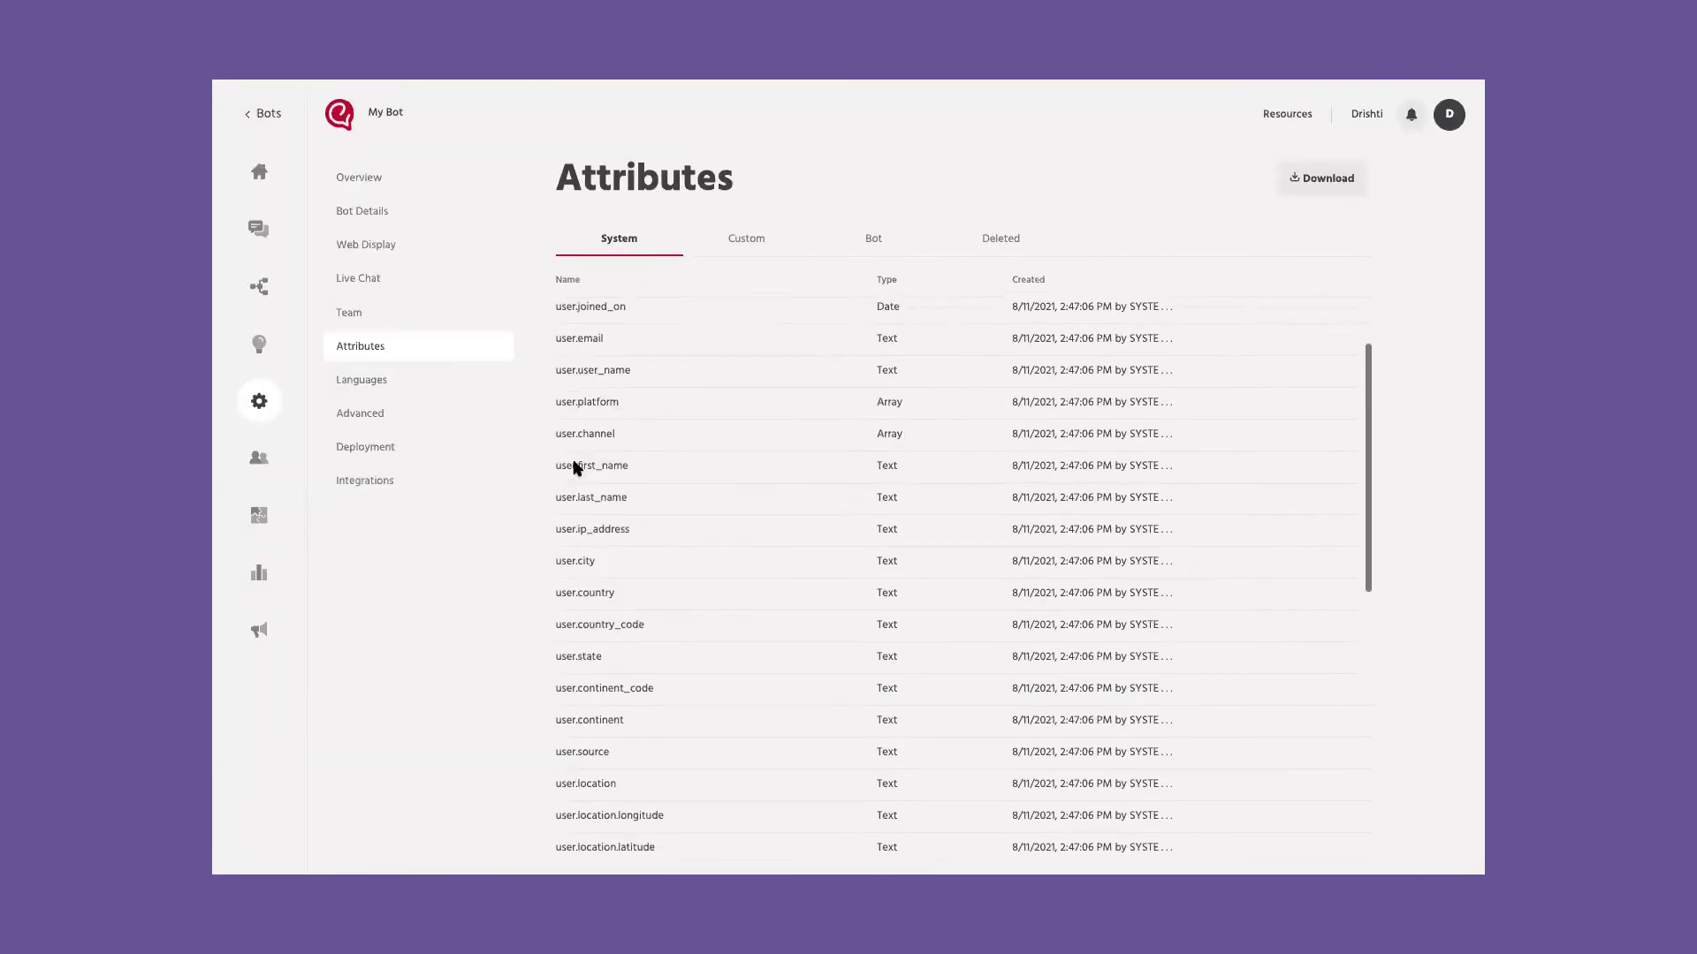
{"action": "scroll", "coordinate": [576, 468], "scroll_direction": "up", "scroll_amount": 2}
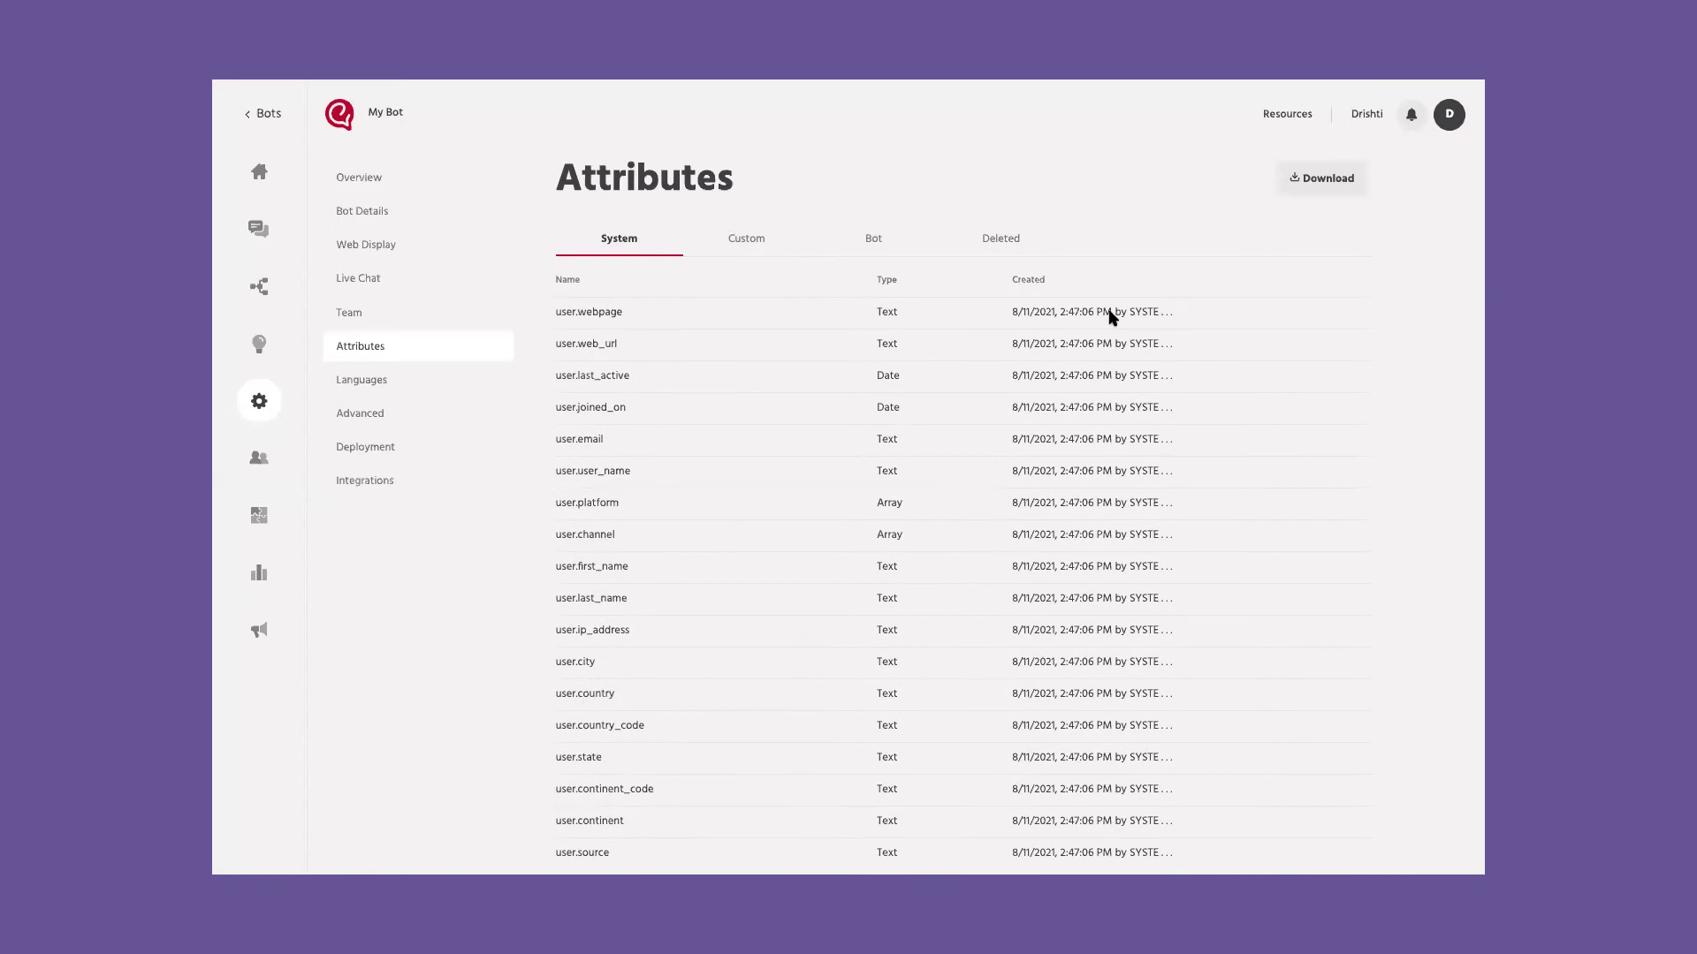
{"action": "left_click", "coordinate": [745, 237]}
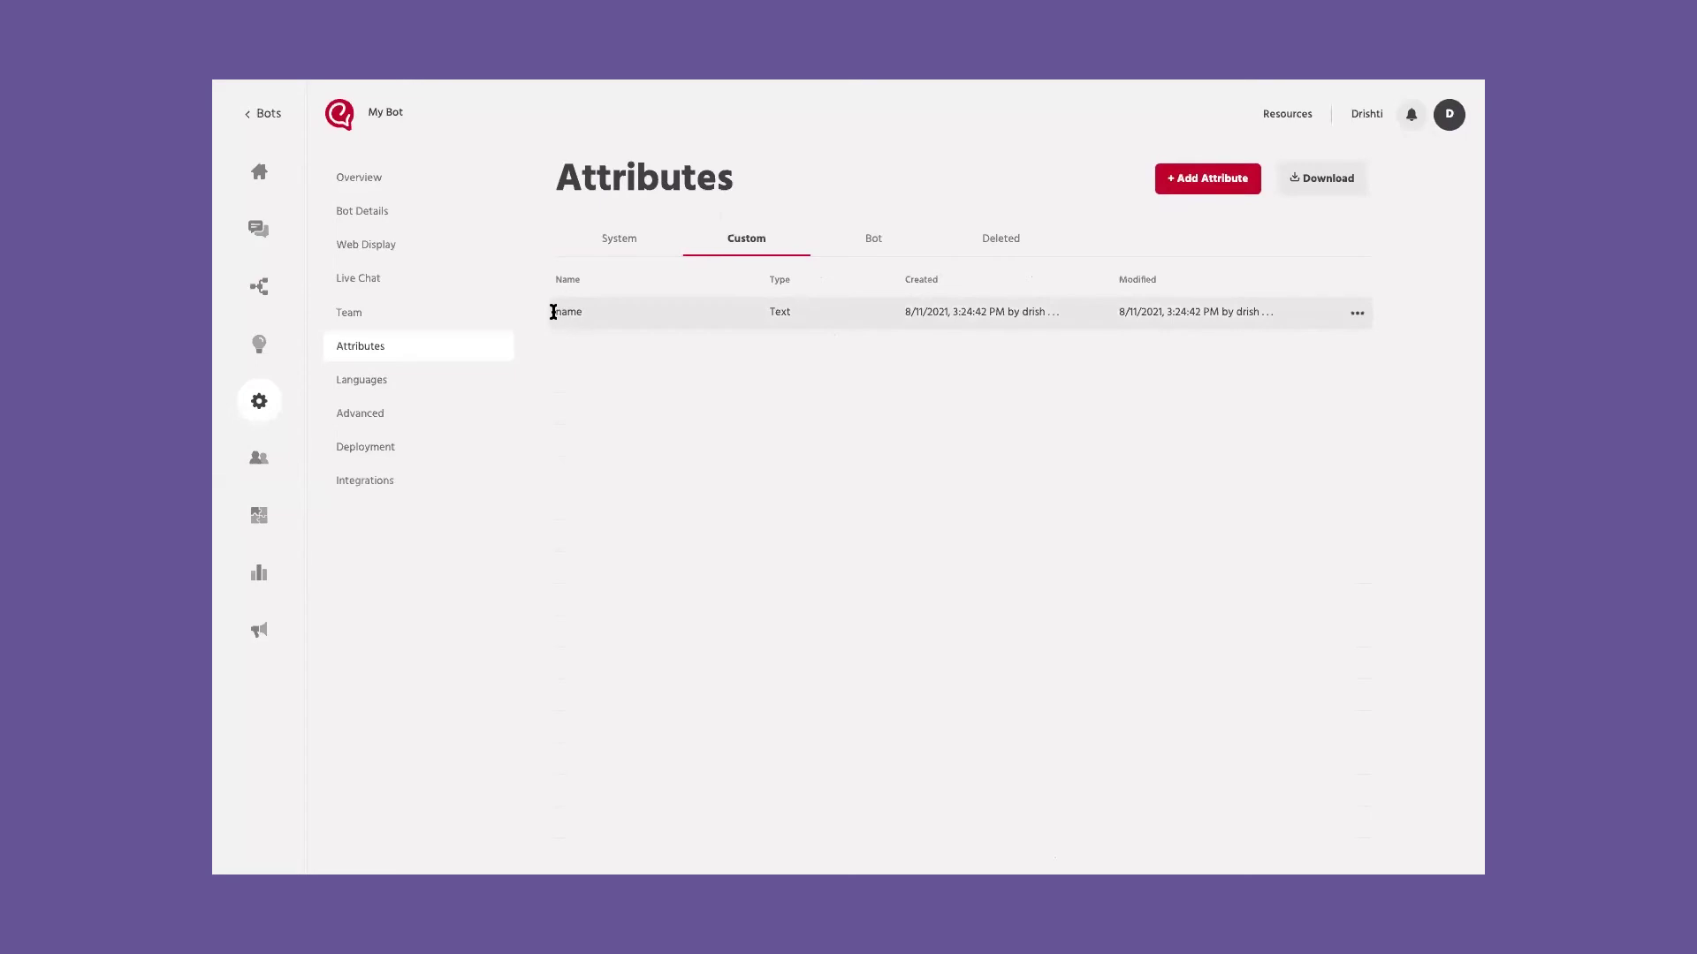
{"action": "left_click", "coordinate": [265, 292]}
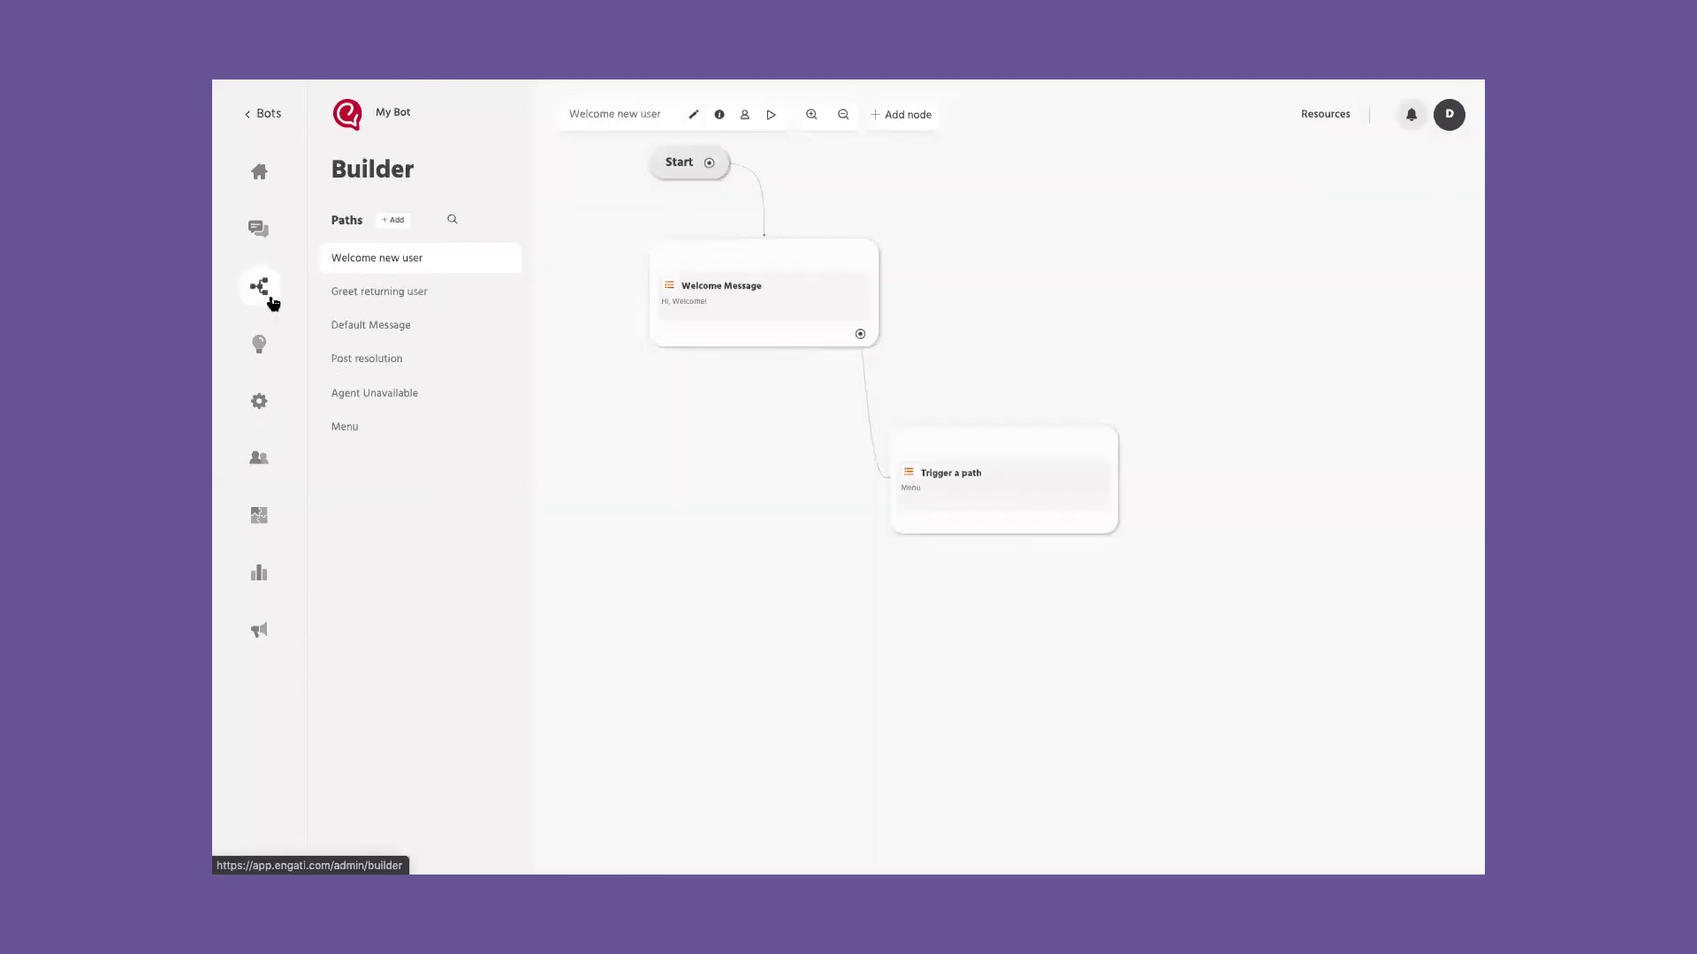
{"action": "left_click", "coordinate": [363, 425]}
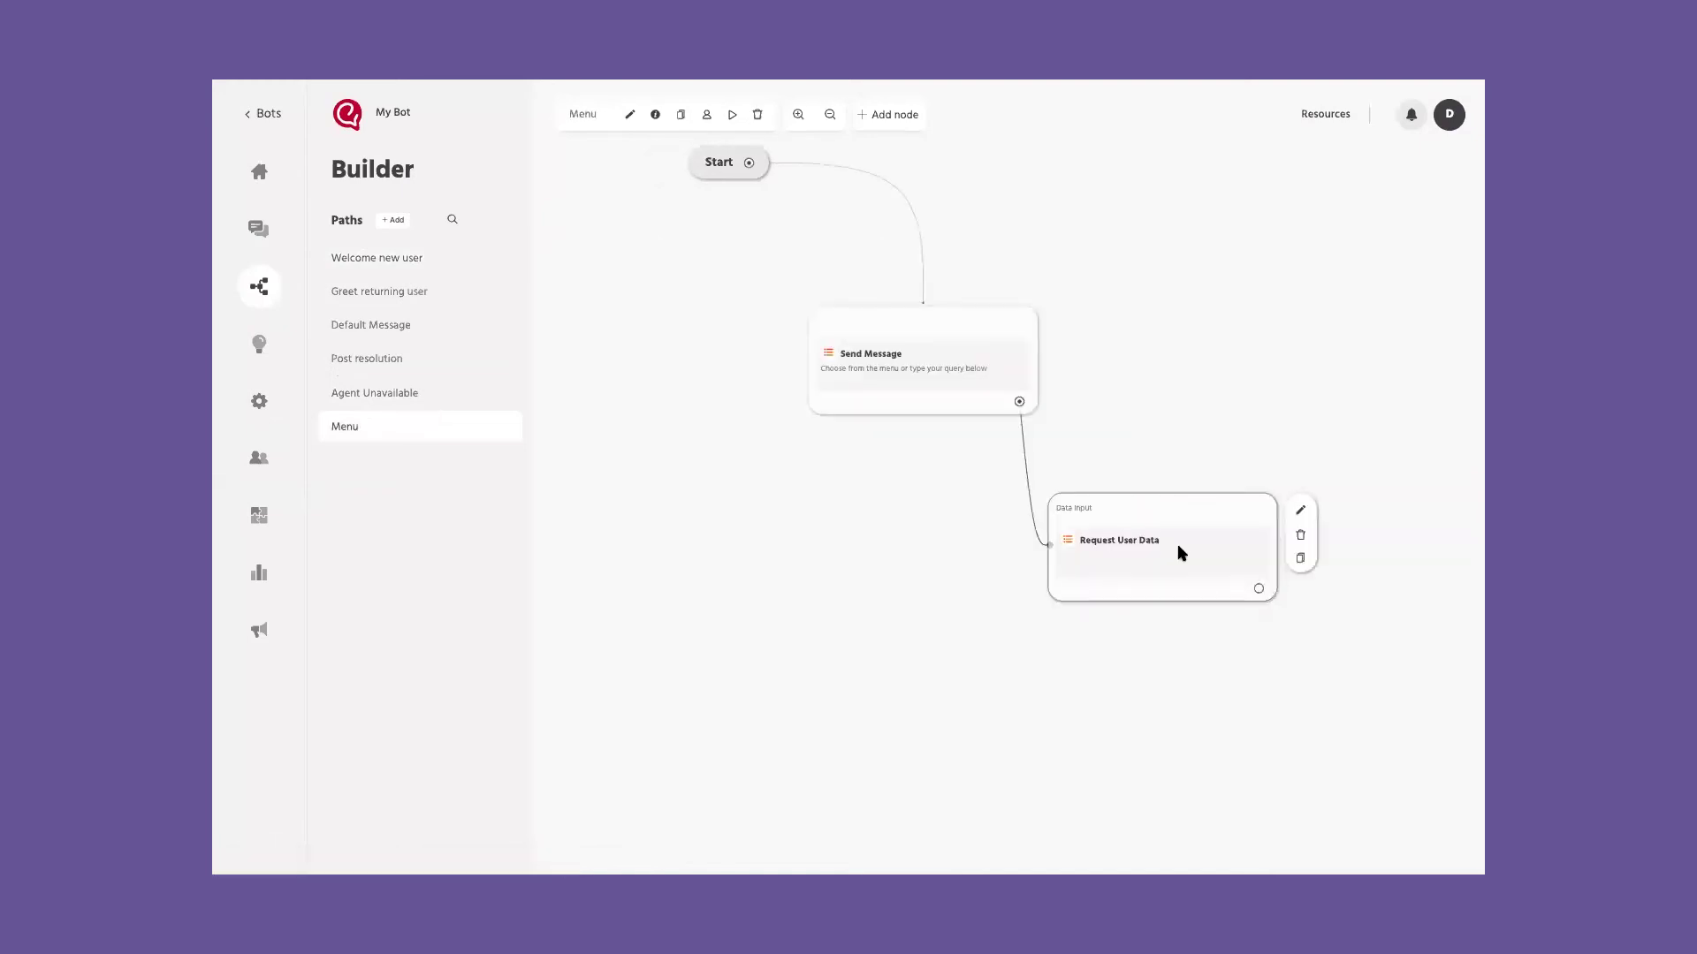
{"action": "left_click", "coordinate": [1179, 550]}
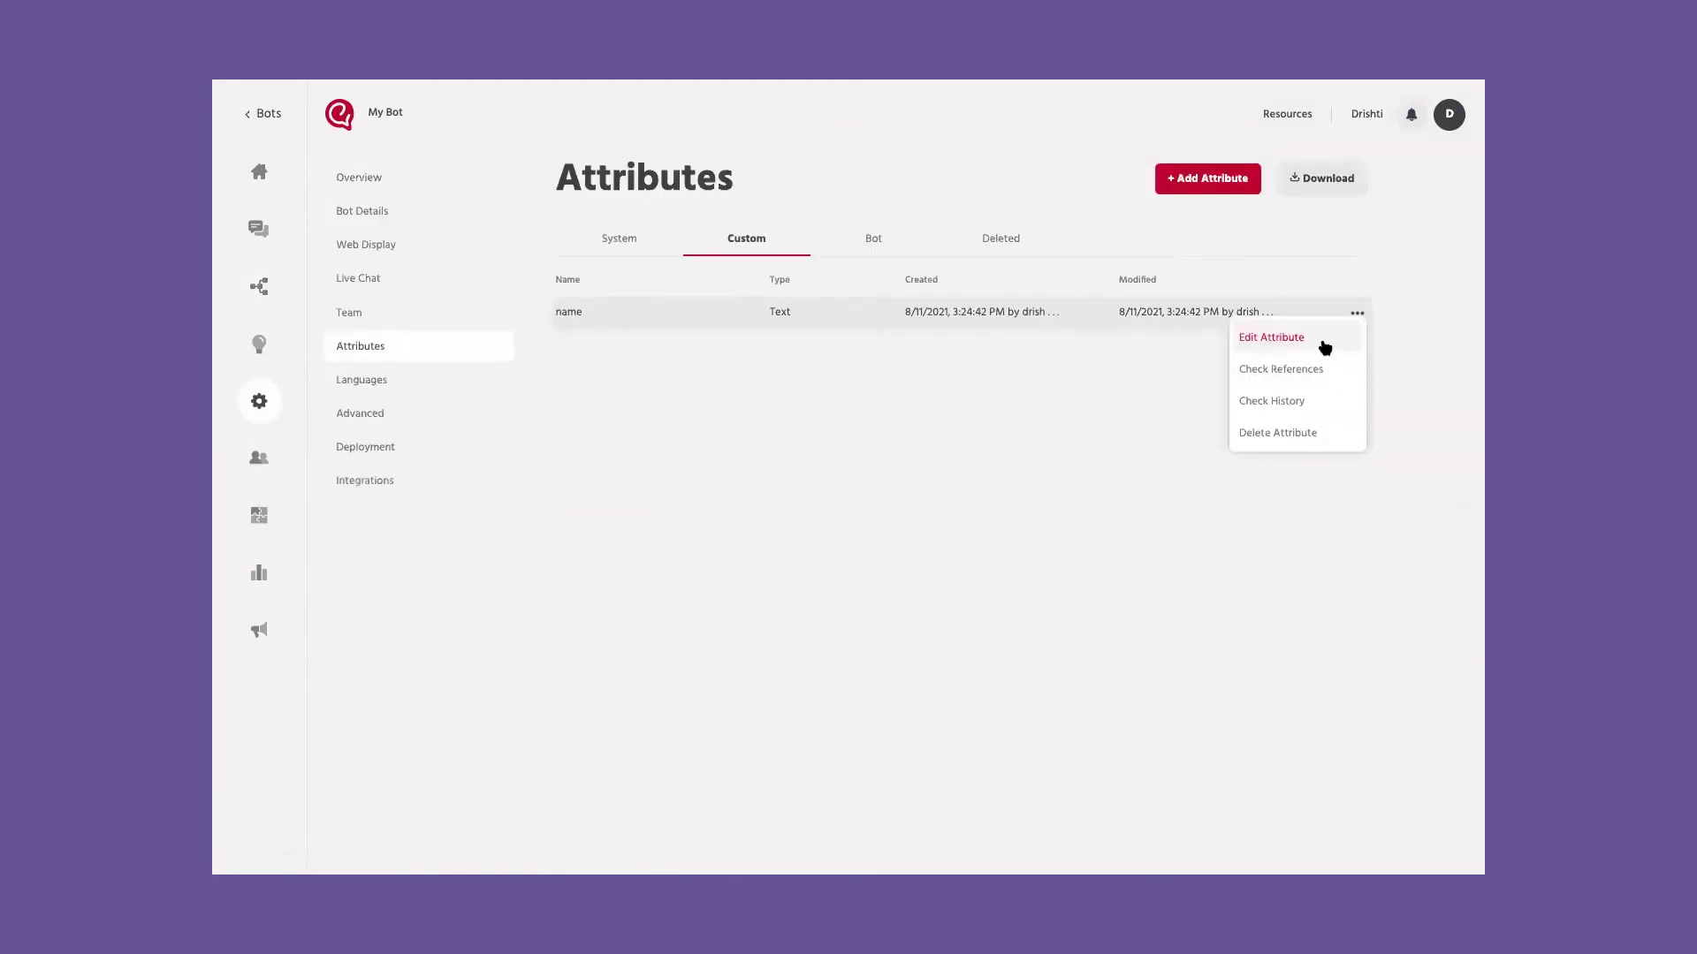
Step: Open the name attribute's edit form and close it without changes
{"action": "left_click", "coordinate": [1272, 338]}
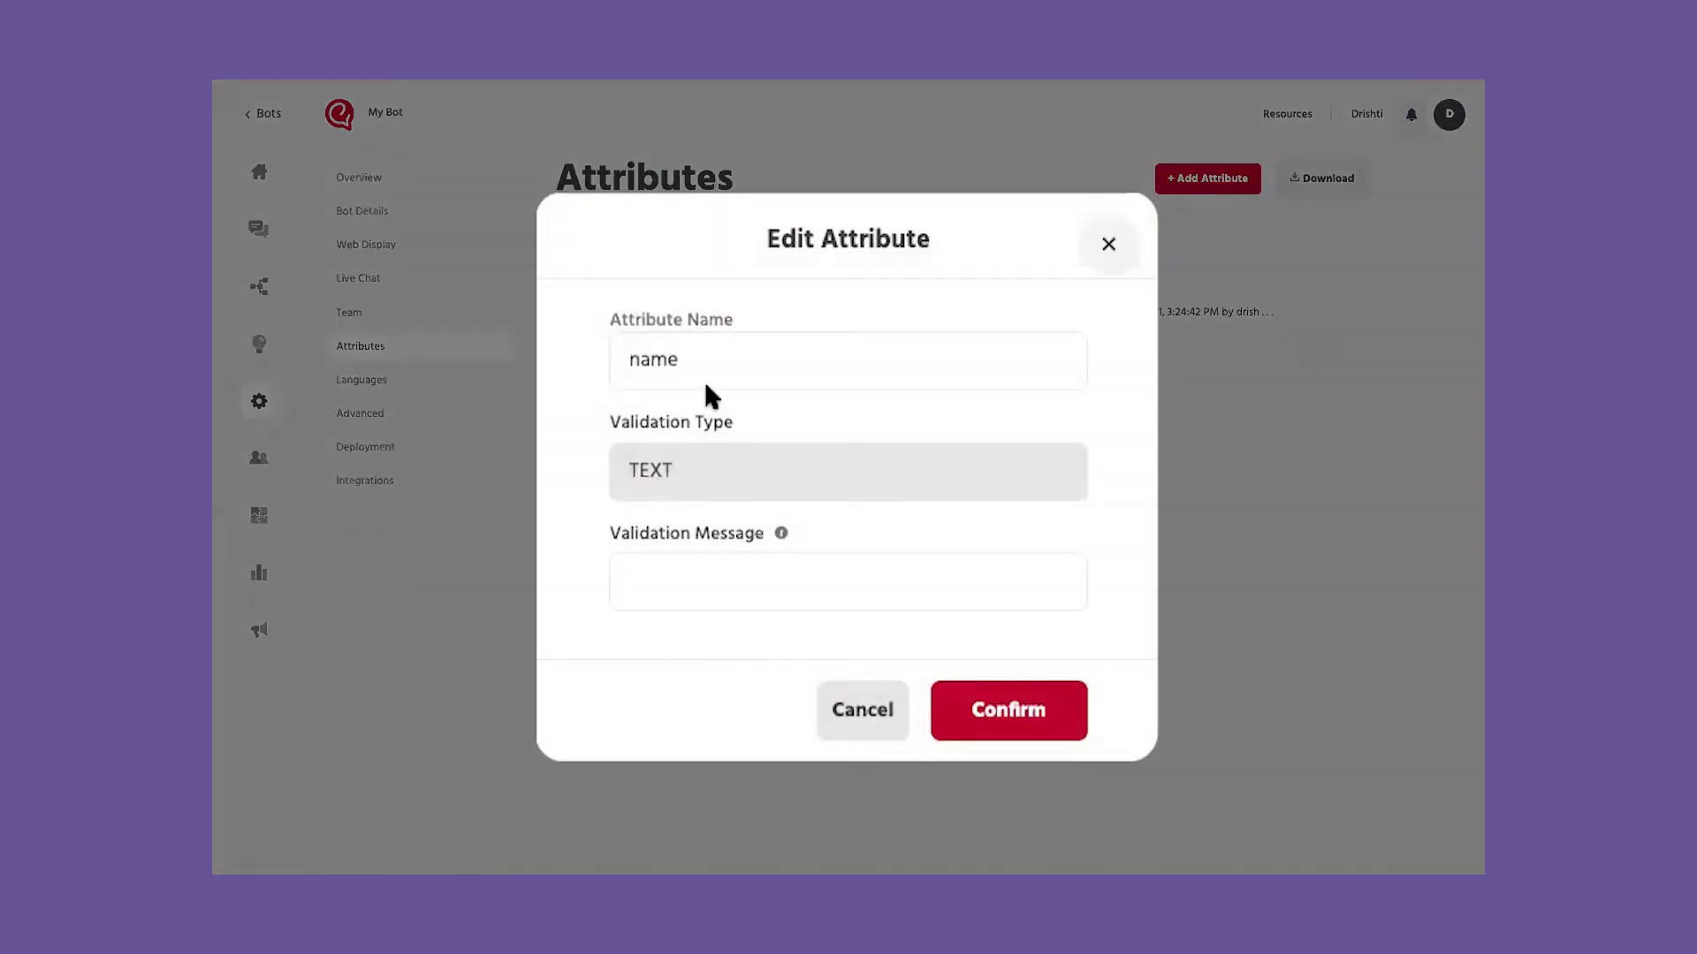
{"action": "left_click", "coordinate": [675, 568]}
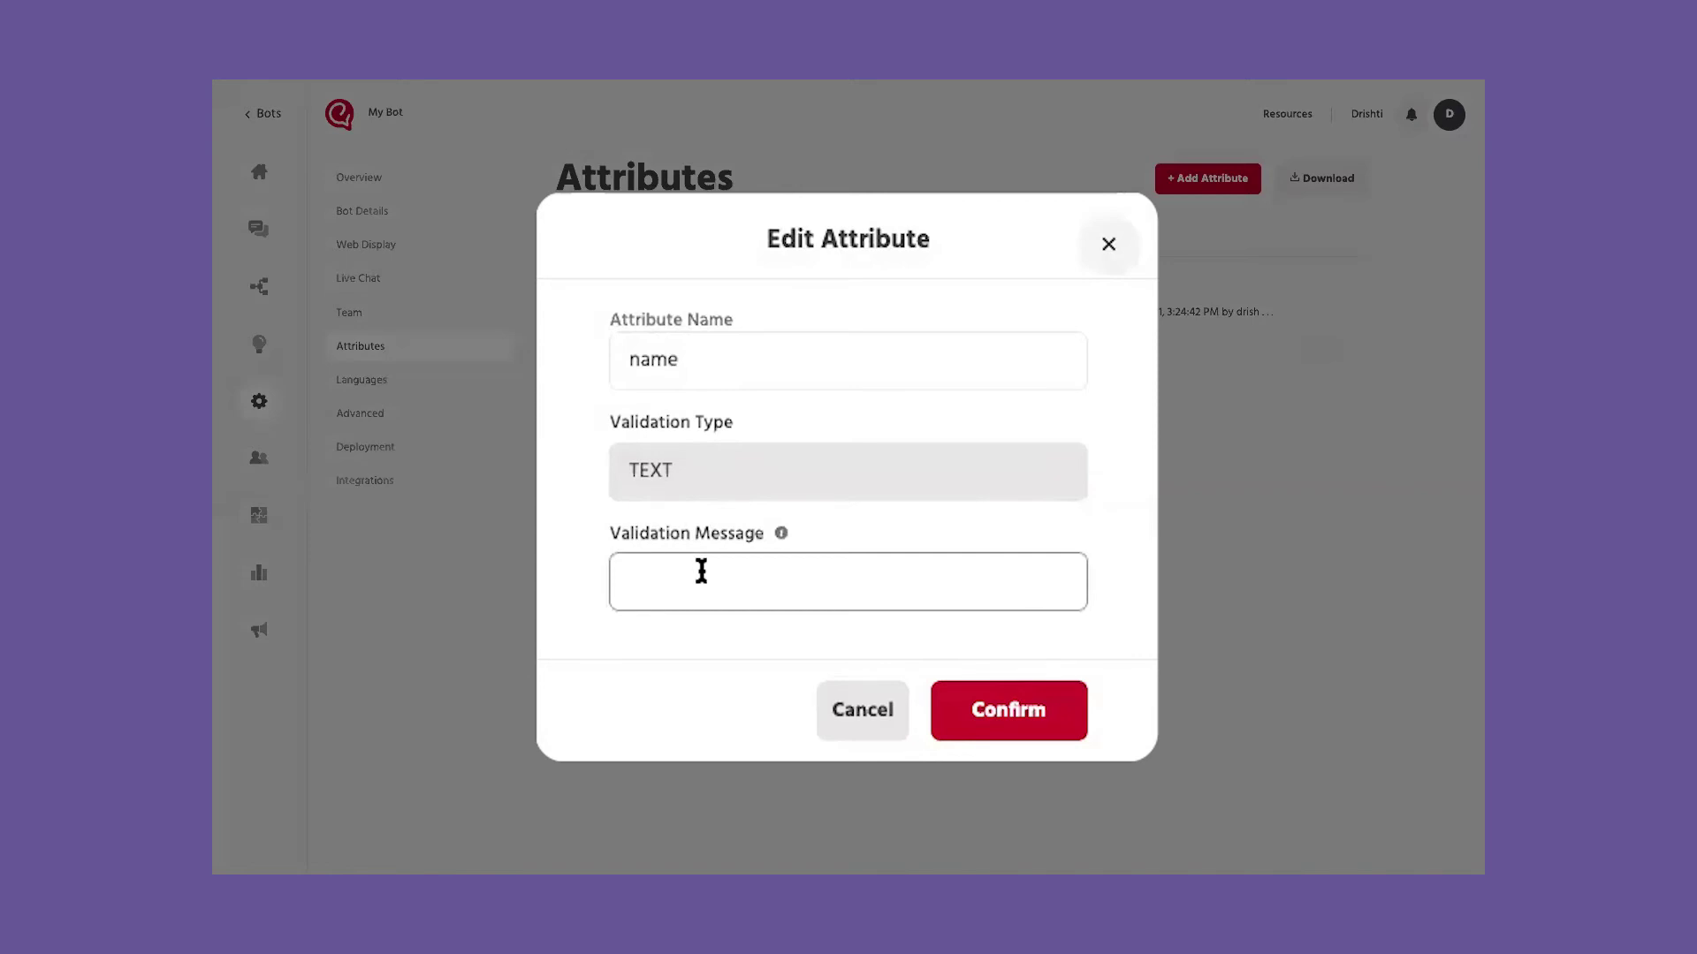
{"action": "left_click", "coordinate": [1114, 246]}
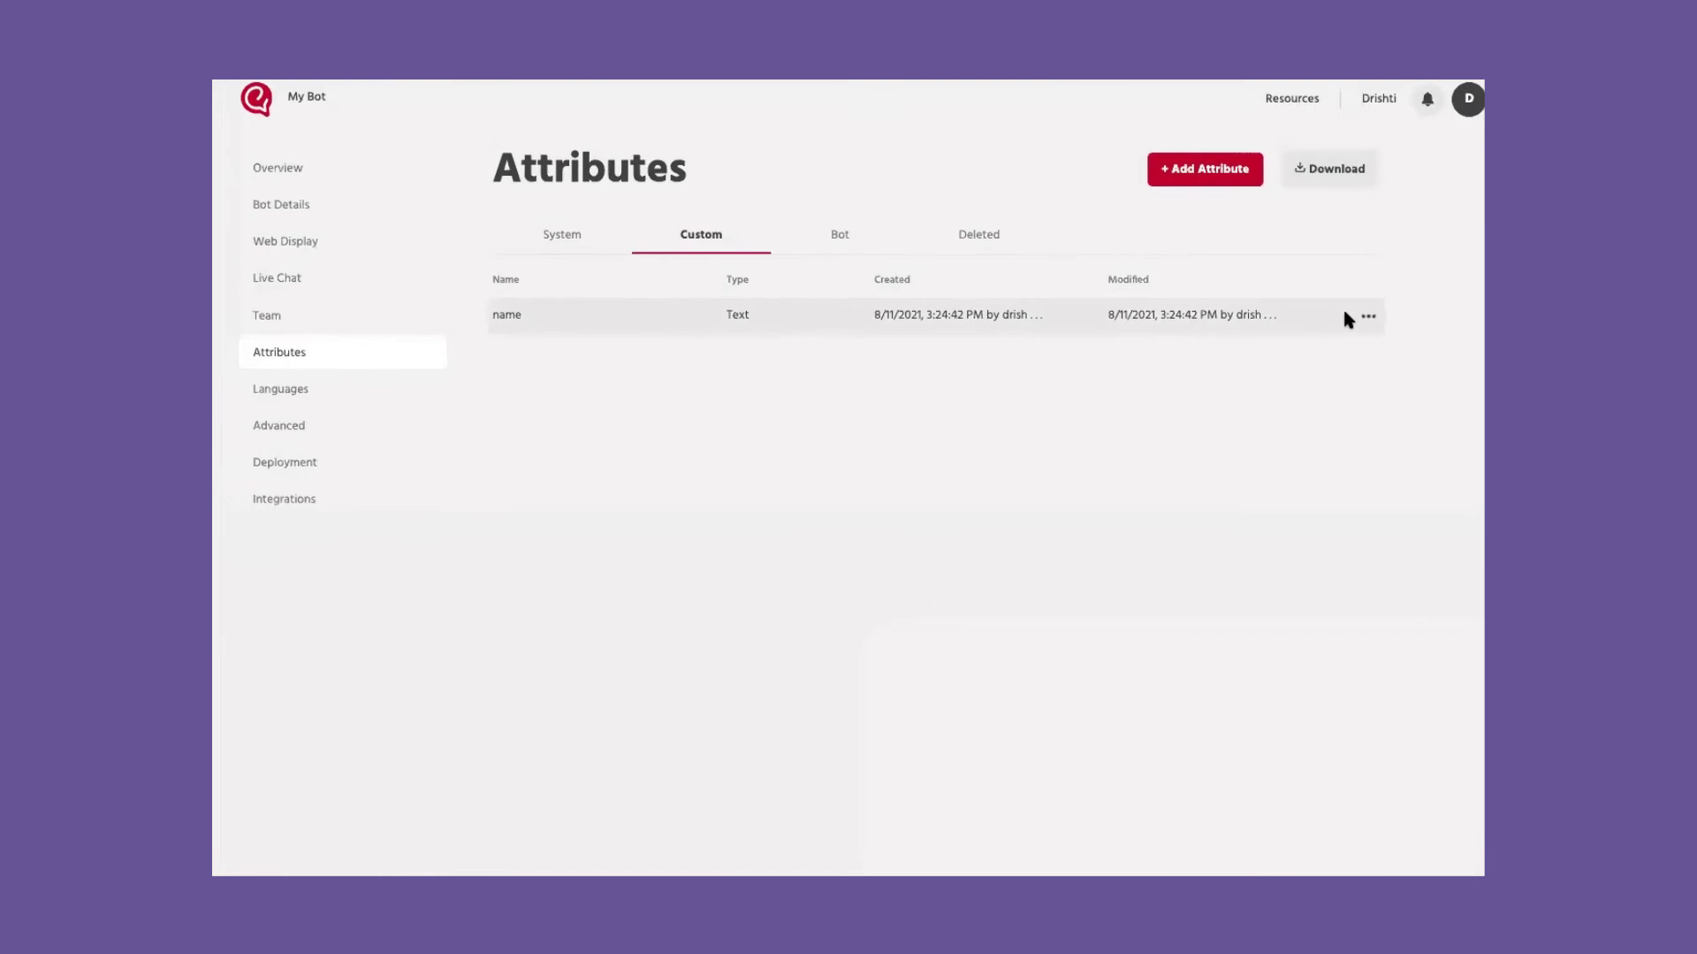
Step: Check the name attribute's references to find the Request User Data node in the Menu path
{"action": "left_click", "coordinate": [1368, 316]}
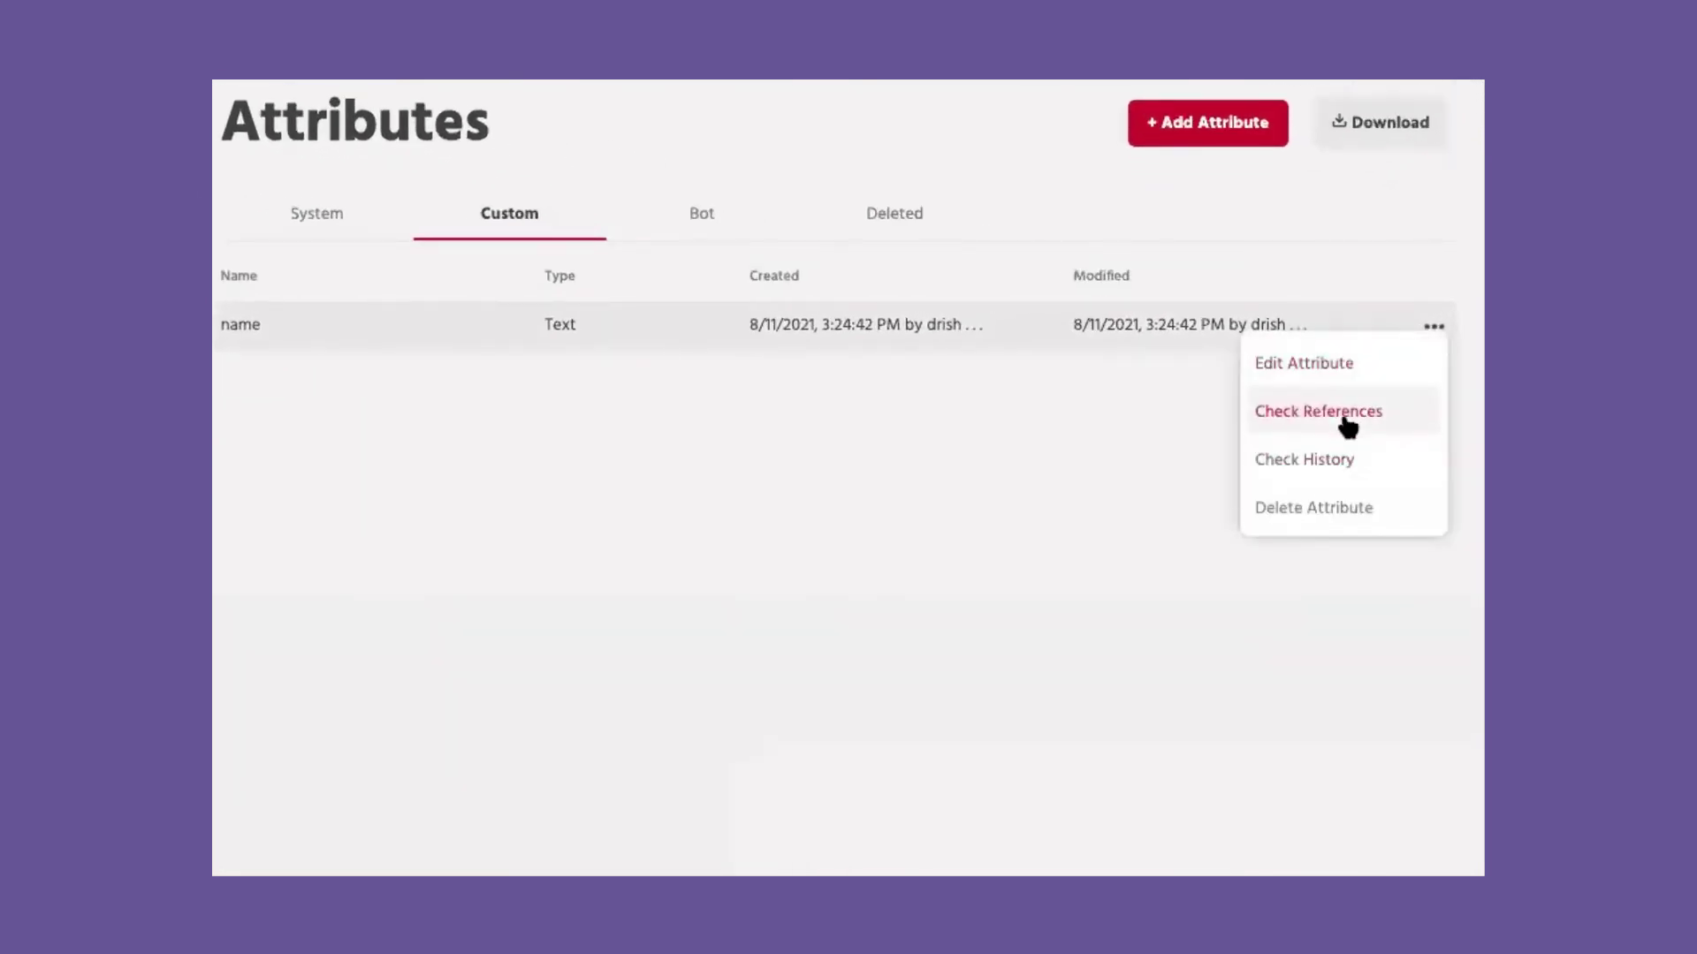
{"action": "left_click", "coordinate": [1345, 422]}
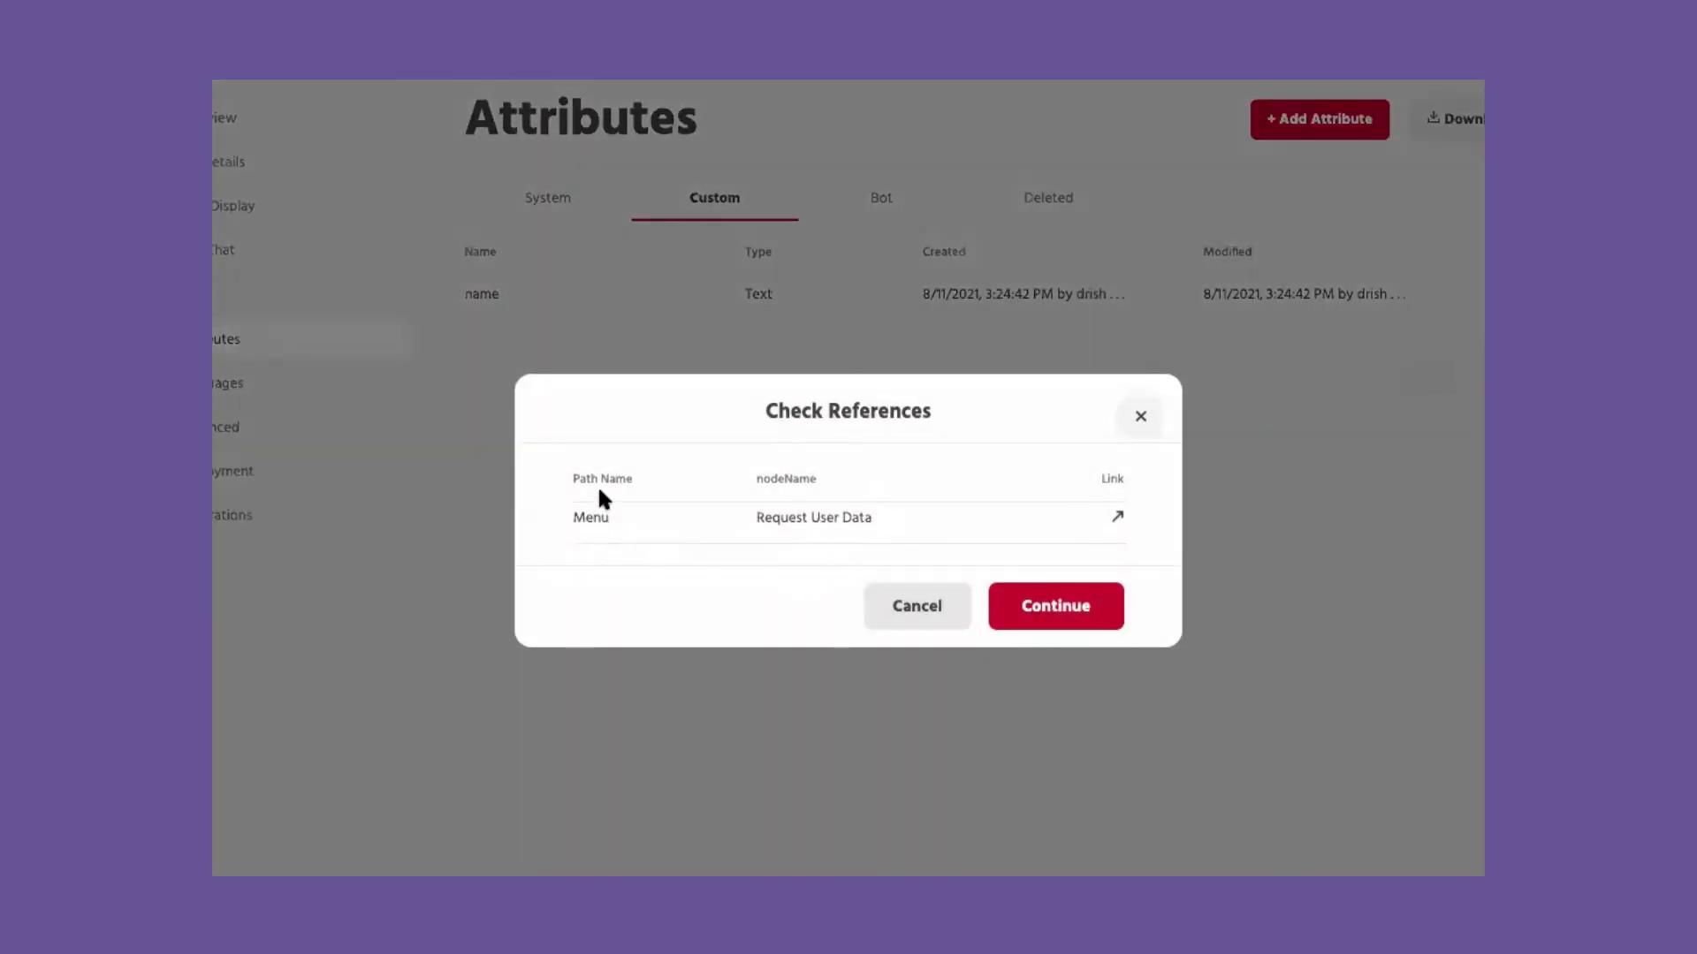
{"action": "double_click", "coordinate": [585, 517]}
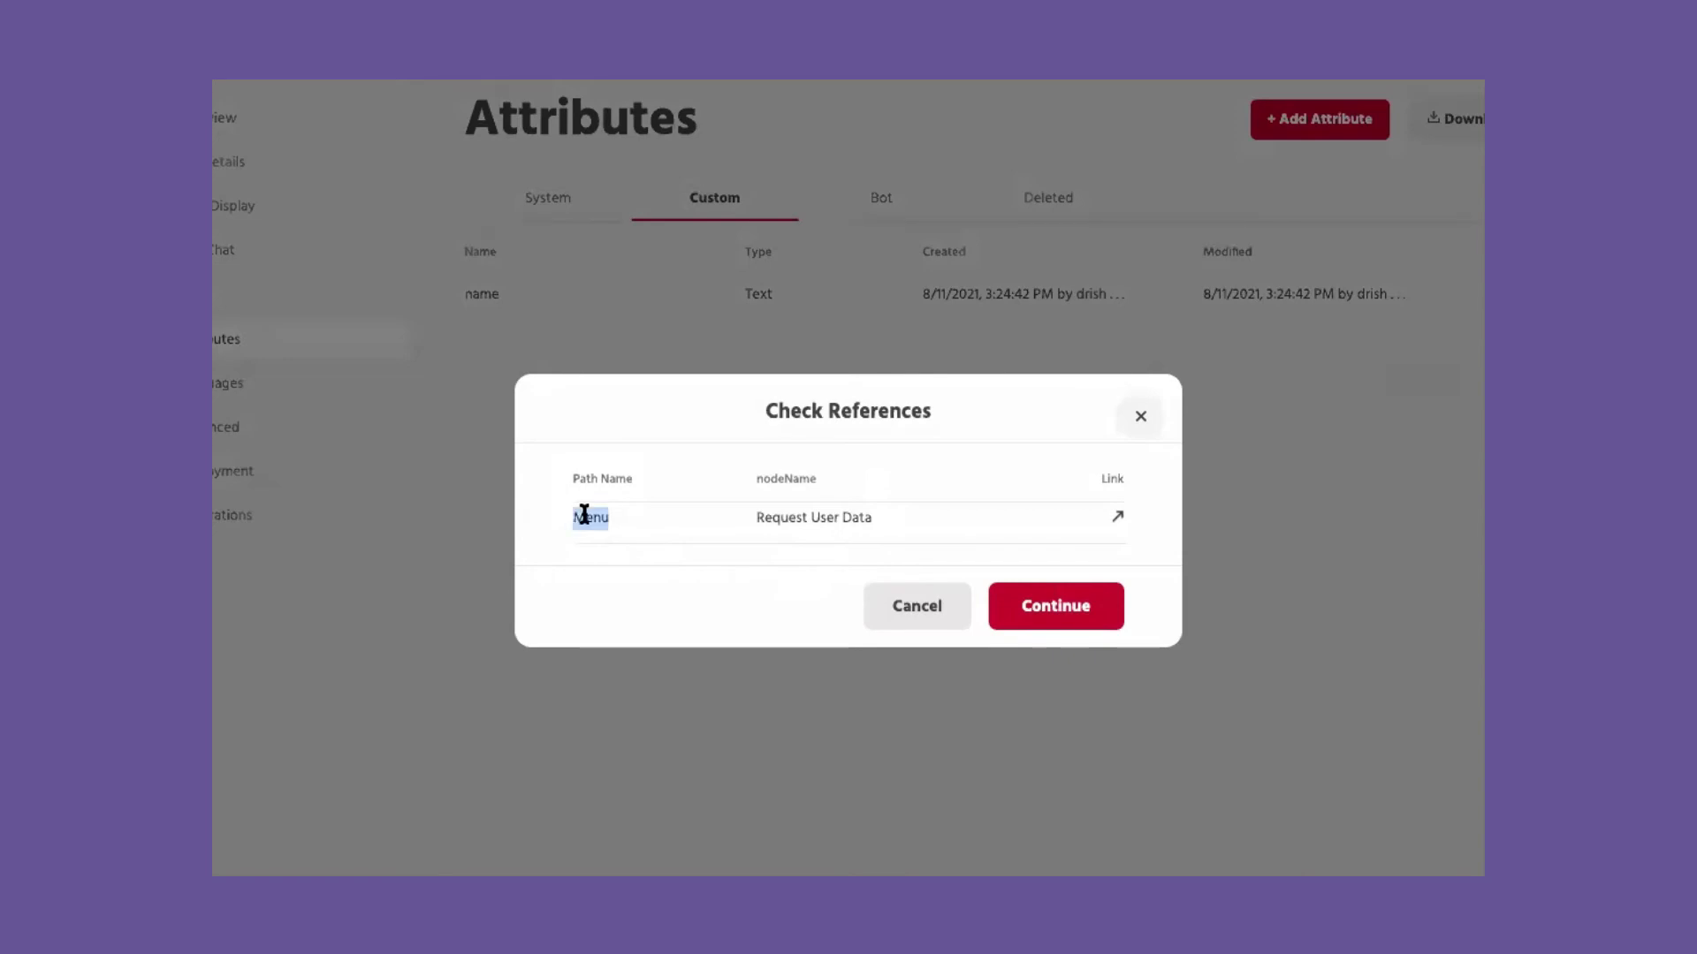
{"action": "triple_click", "coordinate": [825, 517]}
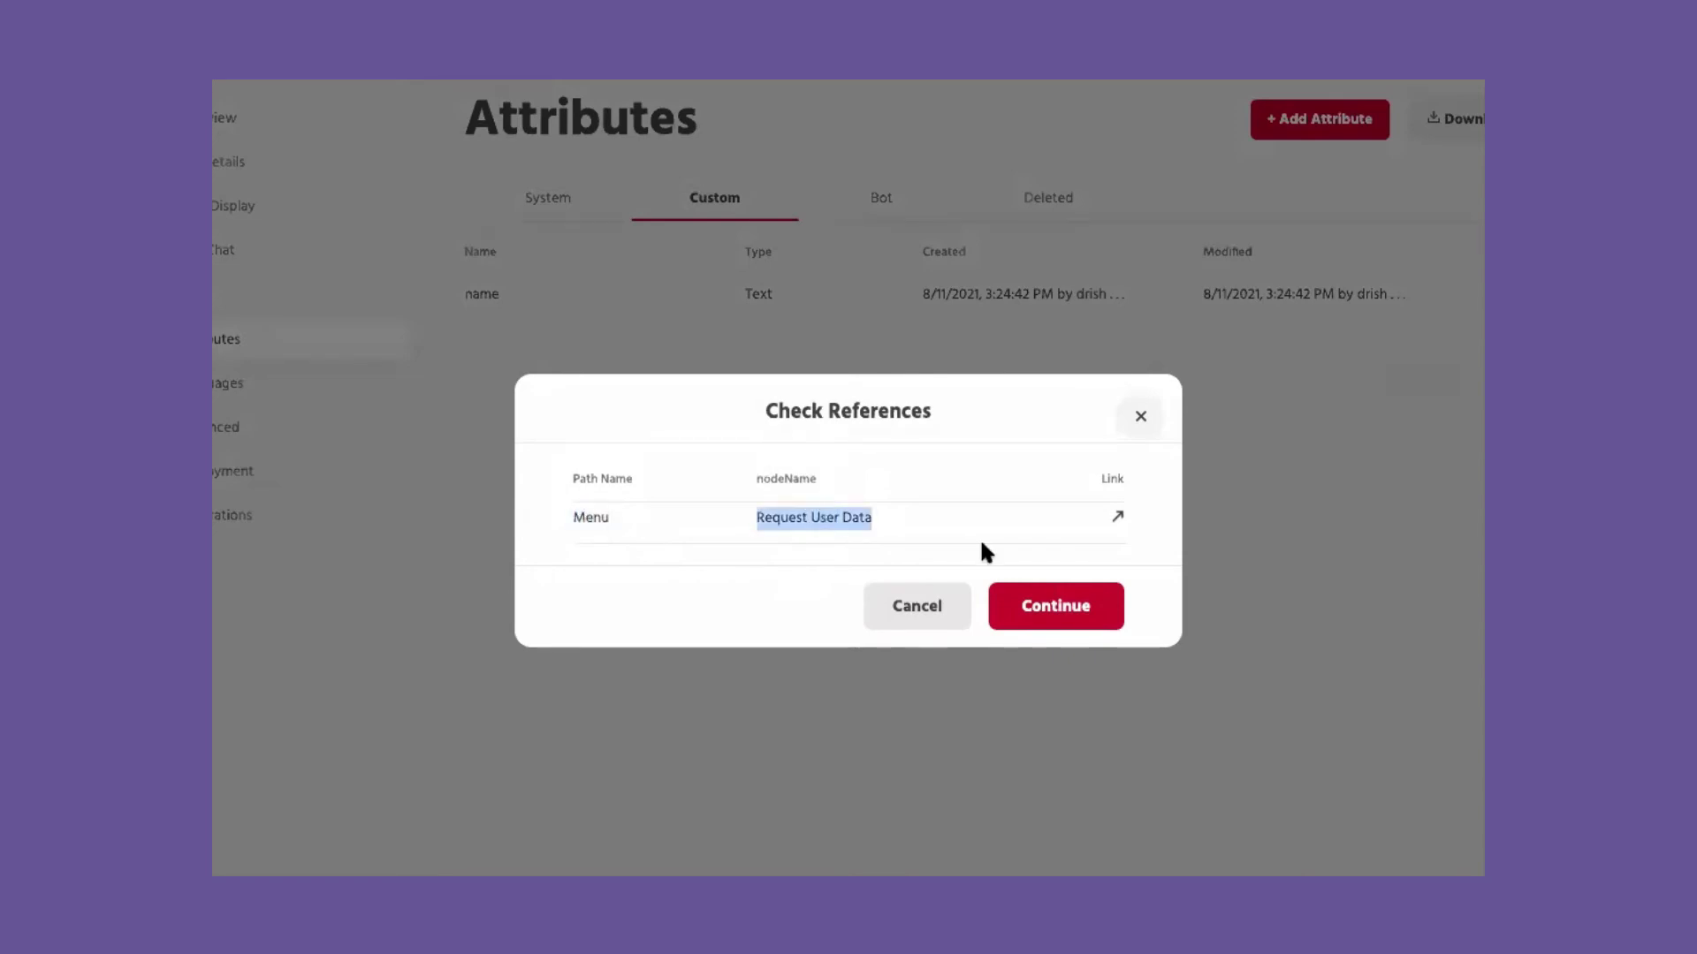
{"action": "left_click", "coordinate": [1119, 522]}
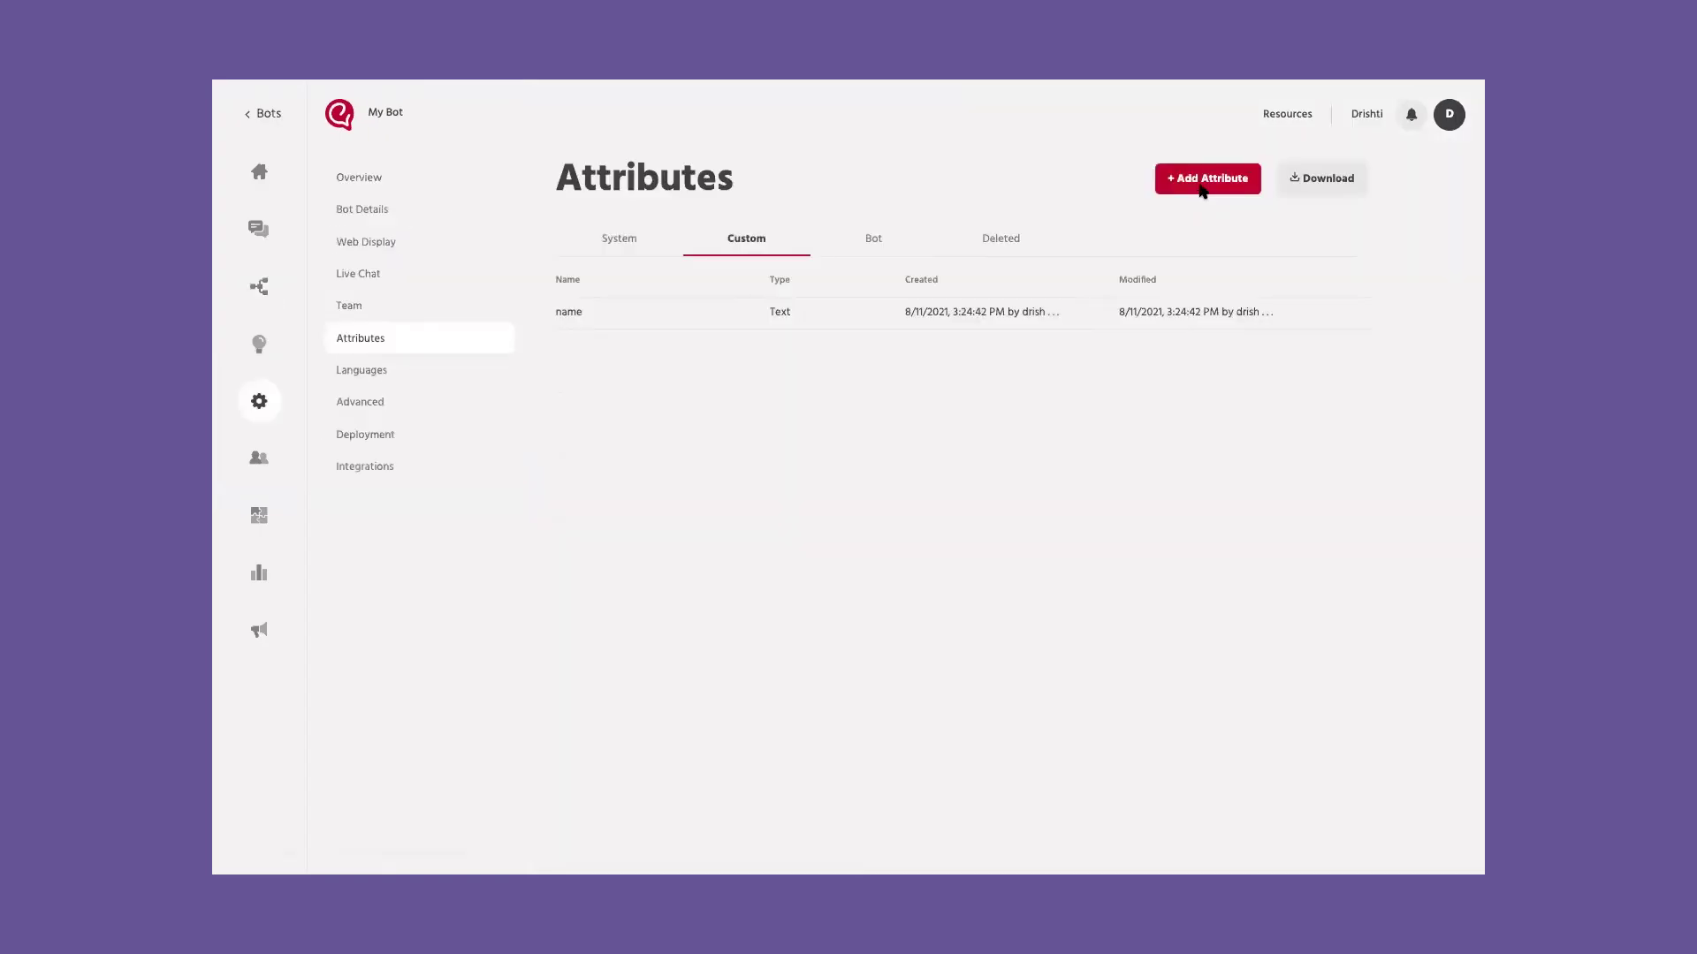
{"action": "left_click", "coordinate": [1204, 174]}
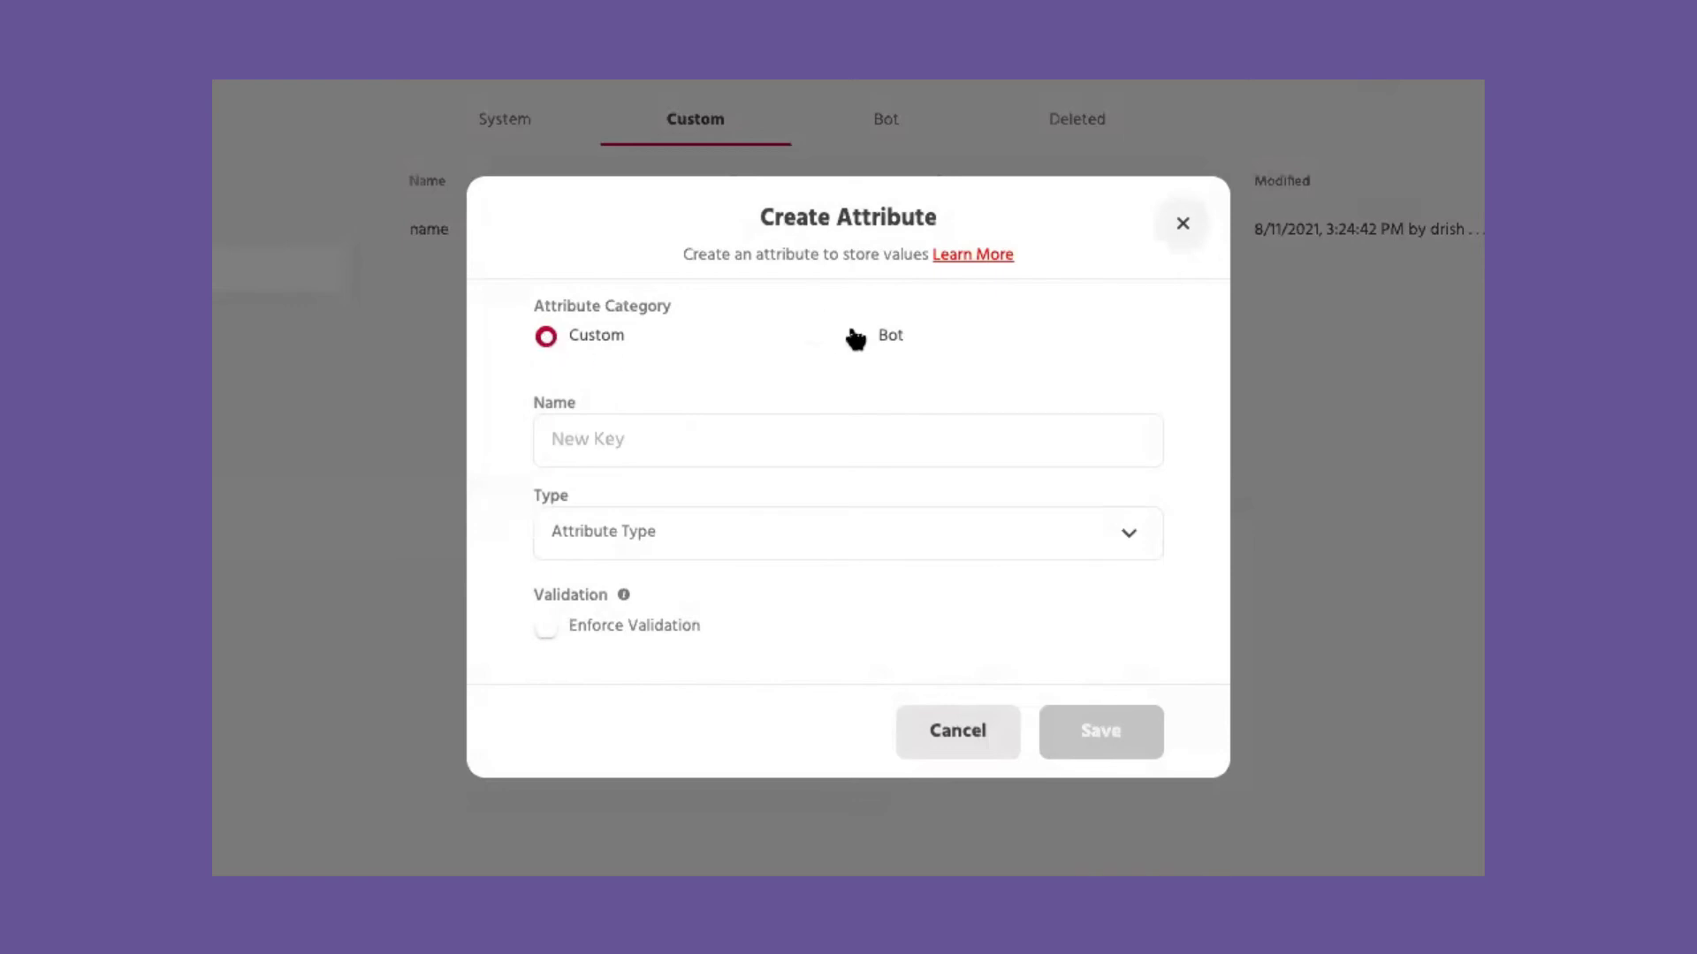
Step: Create custom Number attribute attribute1 with enforced validation message 'Please enter a number'
{"action": "left_click", "coordinate": [855, 343]}
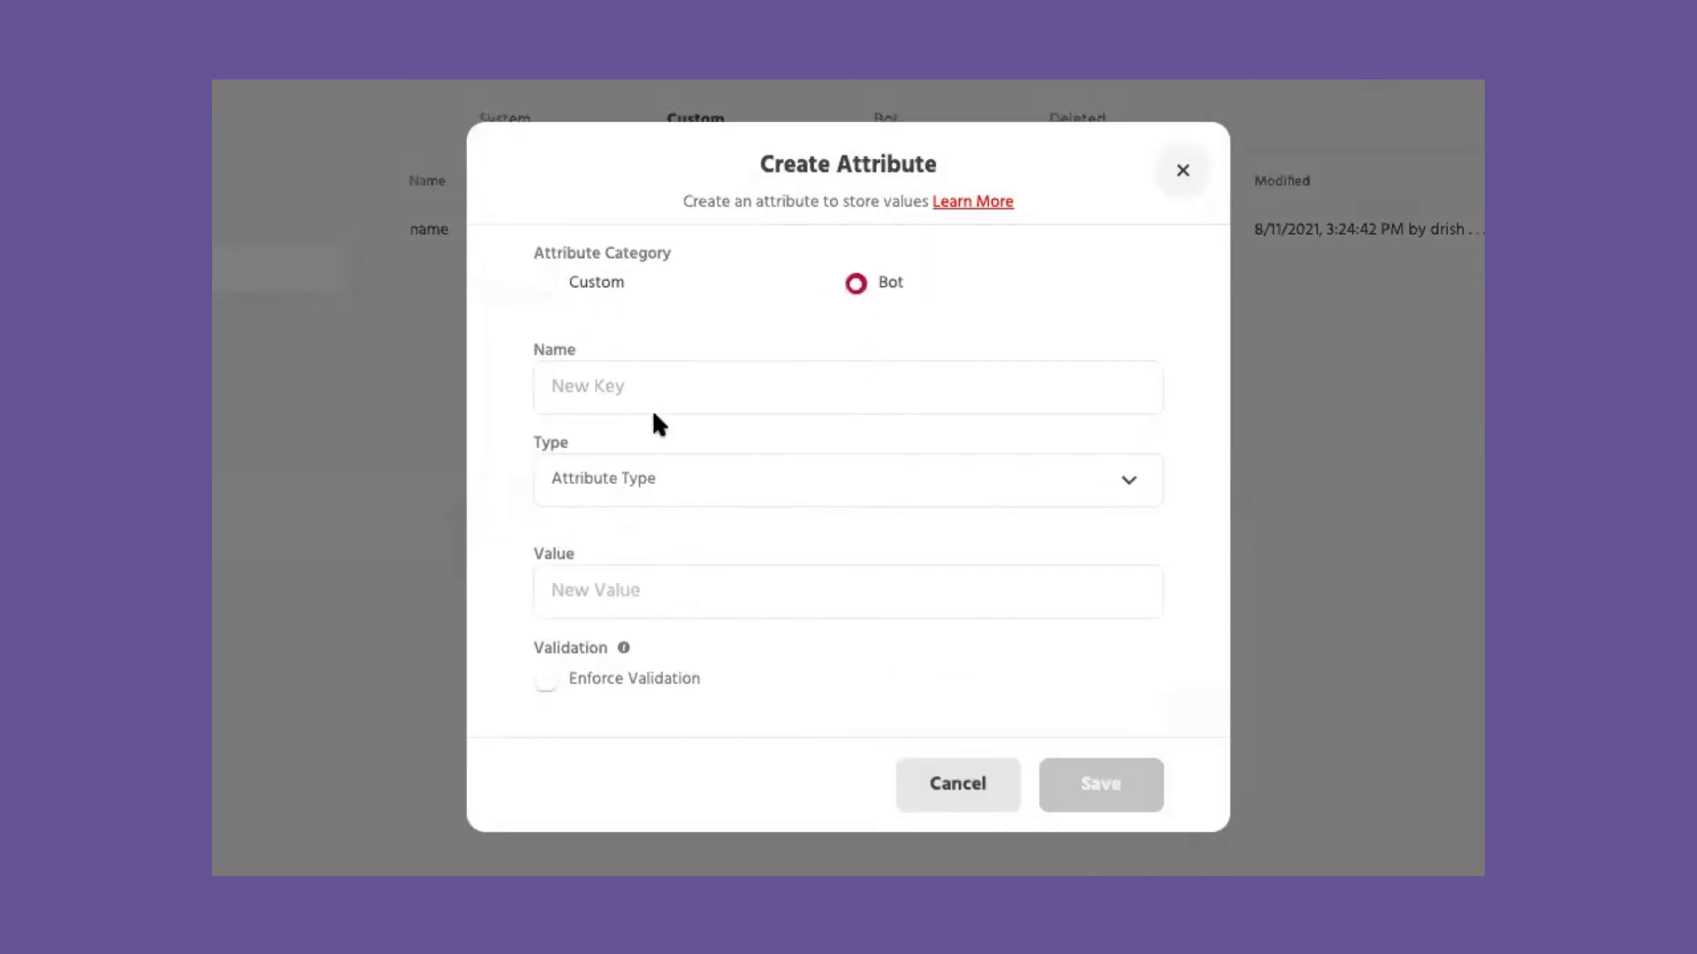
{"action": "left_click", "coordinate": [566, 282]}
{"action": "left_click", "coordinate": [591, 459]}
{"action": "type", "text": "tribute1"}
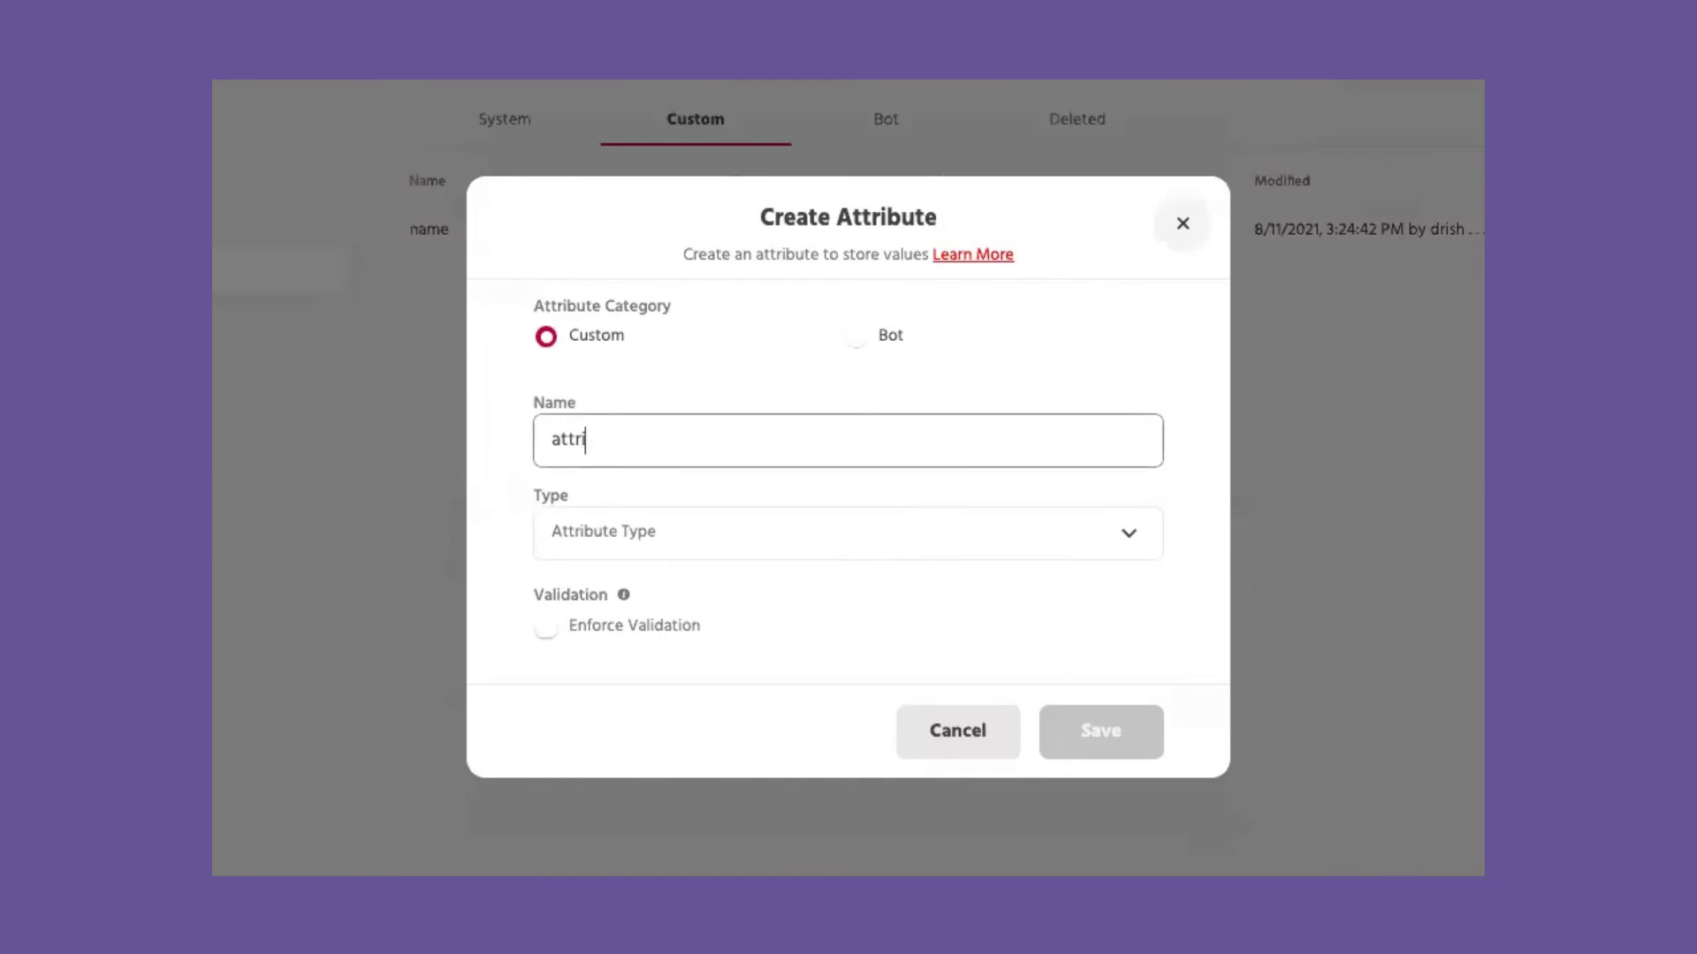
{"action": "left_click", "coordinate": [696, 533]}
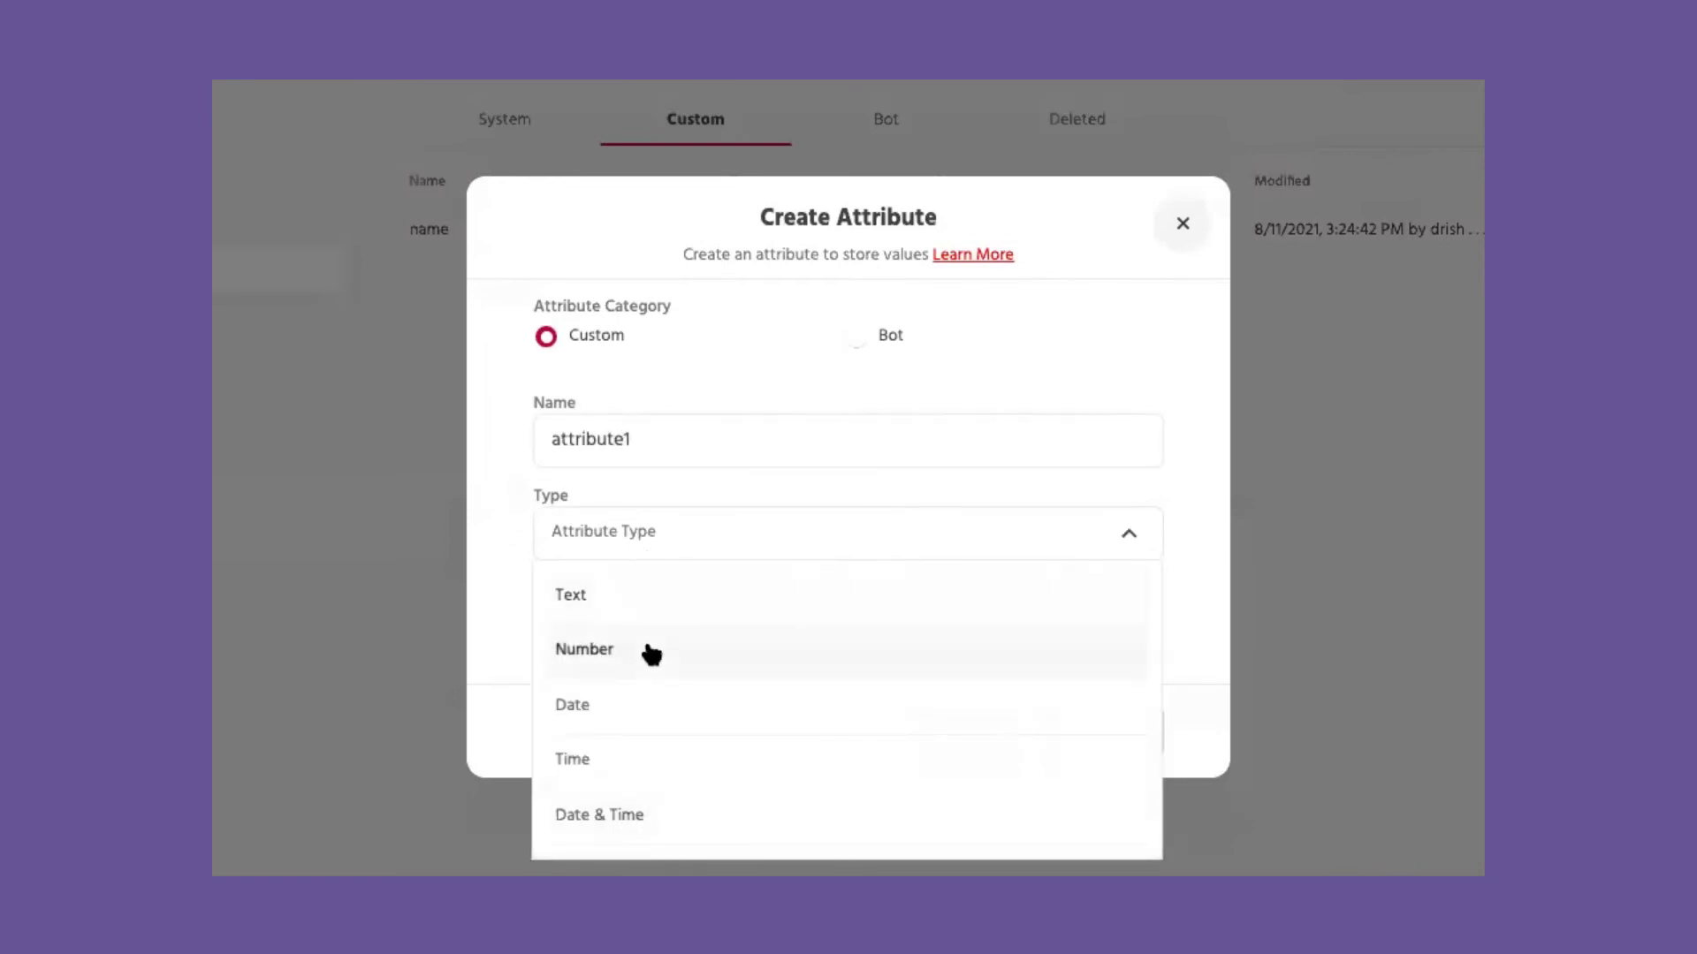
{"action": "left_click", "coordinate": [651, 654]}
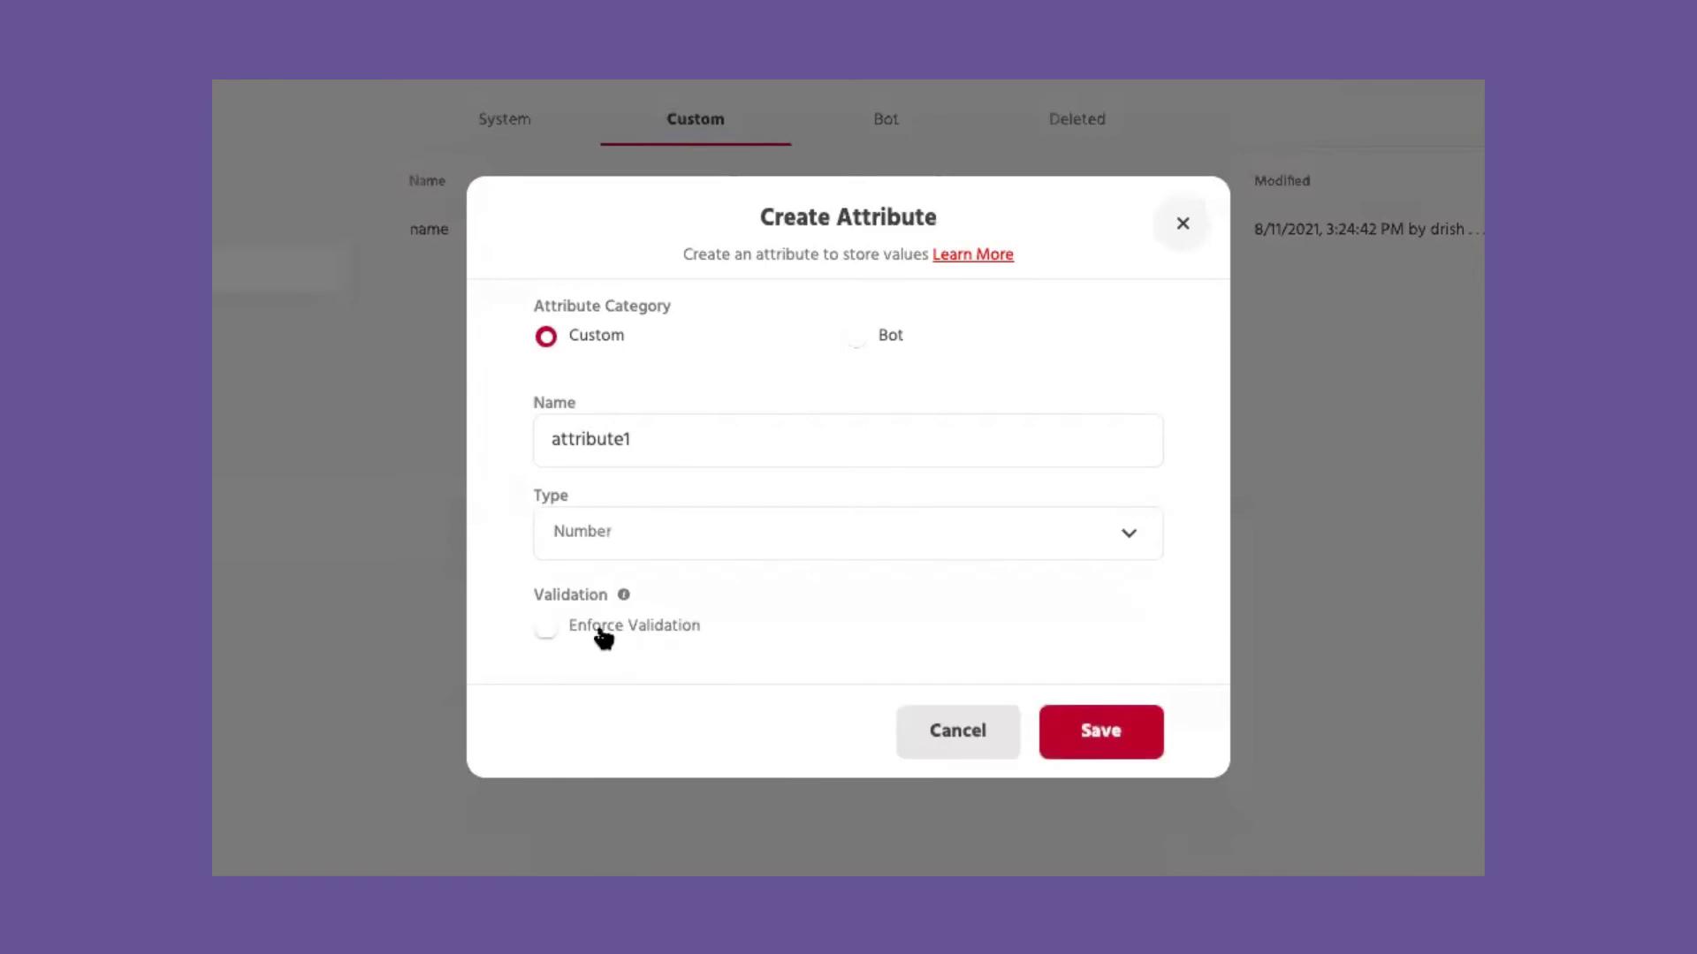
{"action": "left_click", "coordinate": [554, 631]}
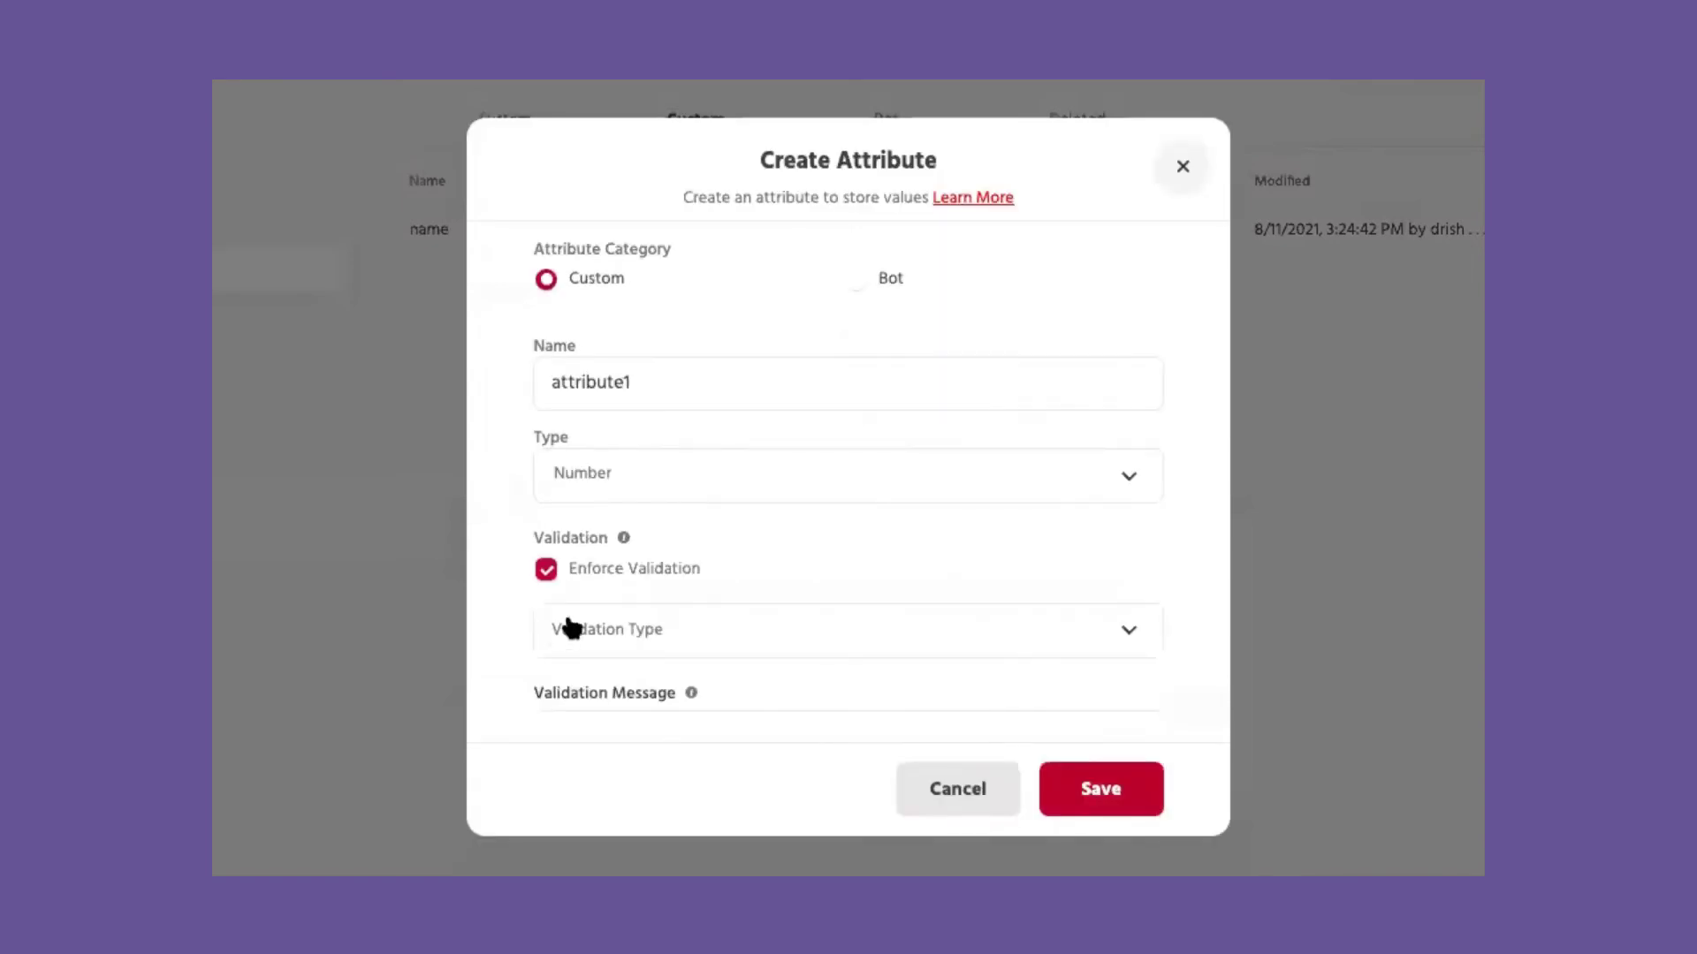
{"action": "scroll", "coordinate": [739, 519], "scroll_direction": "down", "scroll_amount": 2}
{"action": "left_click", "coordinate": [676, 682]}
{"action": "type", "text": "Please enter a number"}
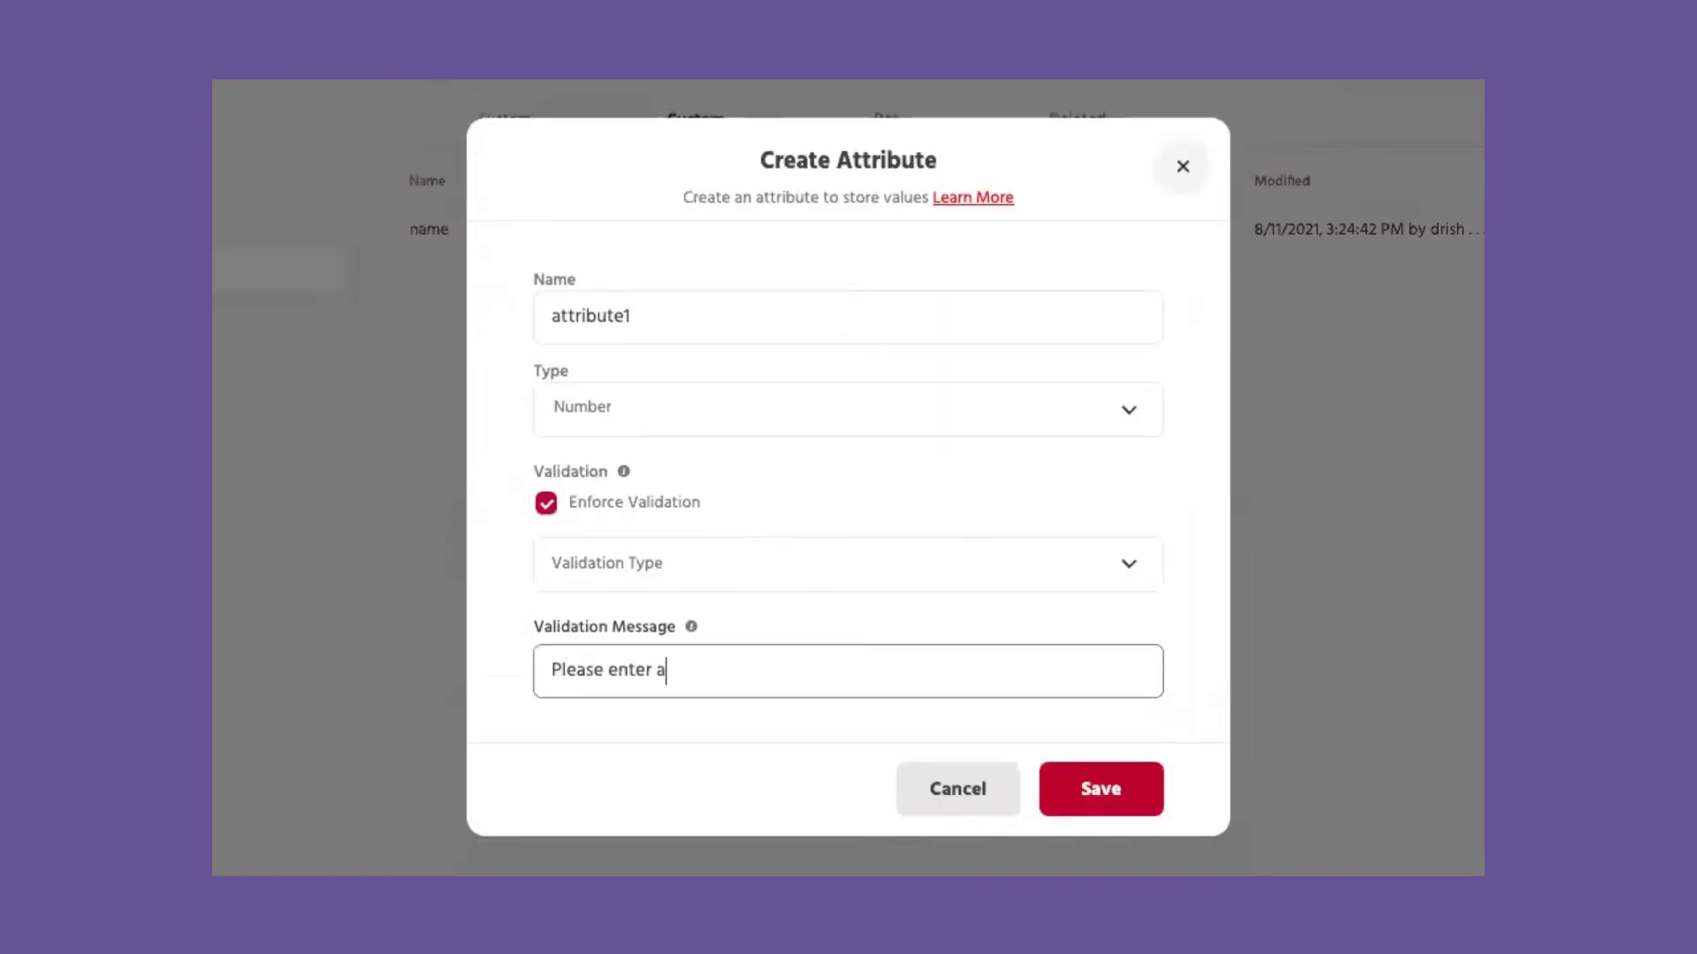
{"action": "left_click", "coordinate": [1084, 793]}
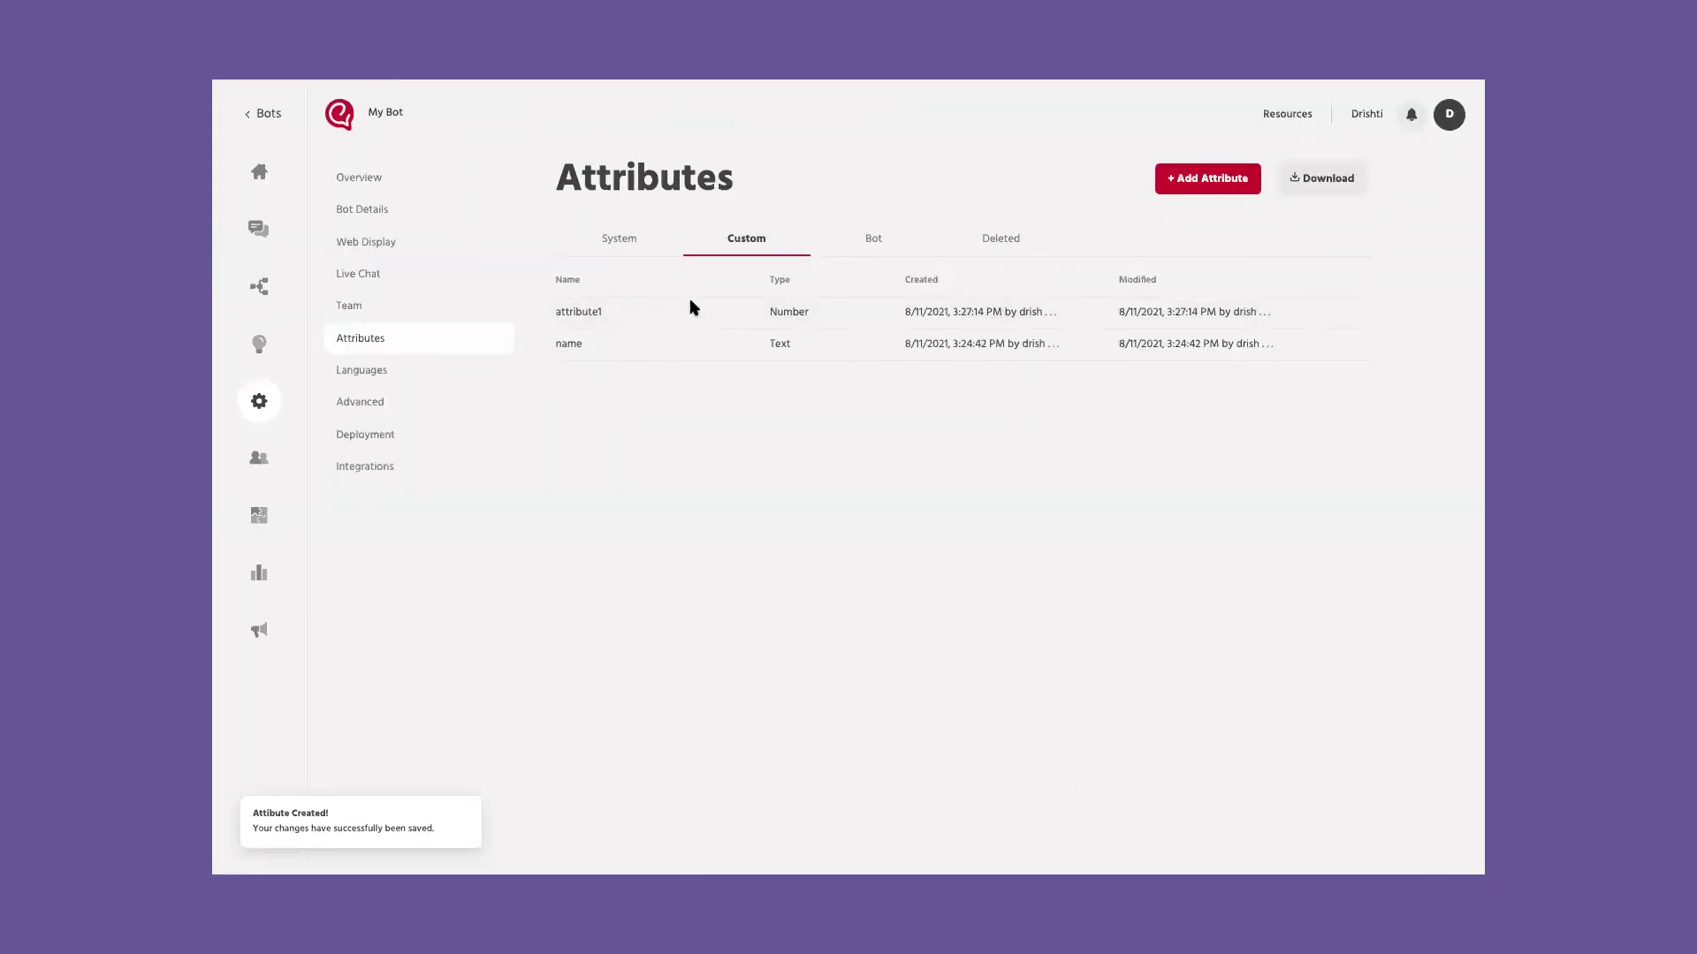
Step: Delete attribute1 and confirm the deletion
{"action": "left_click", "coordinate": [1356, 313]}
{"action": "left_click", "coordinate": [1305, 433]}
{"action": "left_click", "coordinate": [958, 506]}
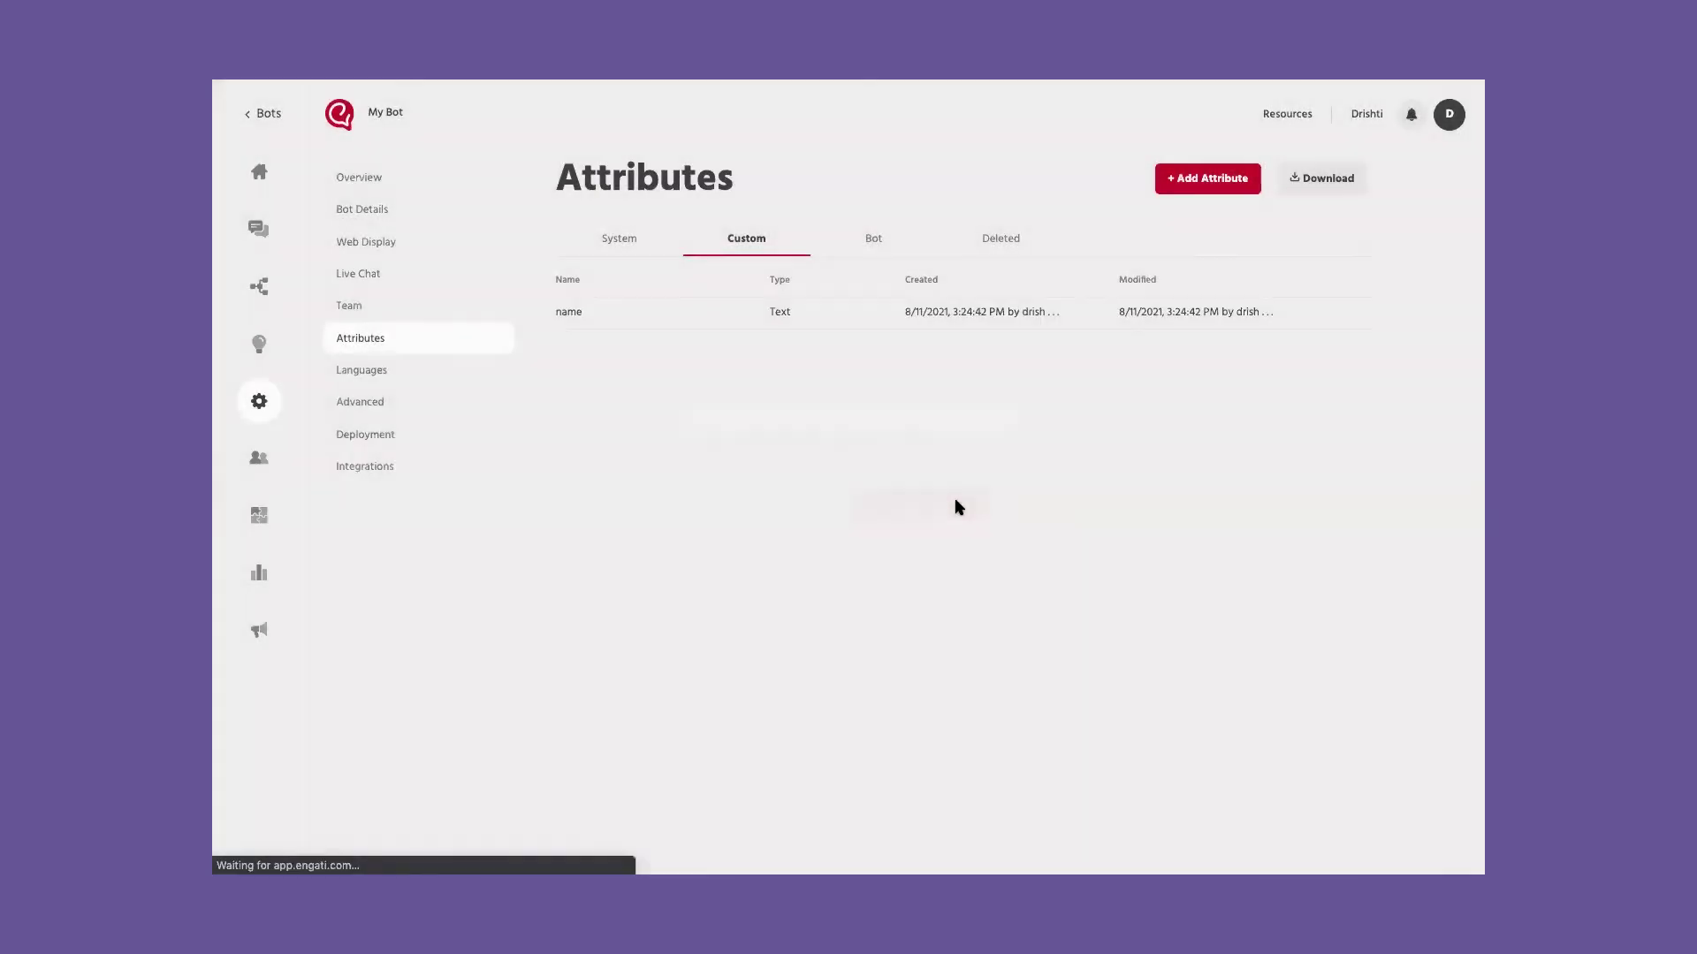
Step: View the deleted attribute1's change history from the Deleted tab
{"action": "left_click", "coordinate": [979, 240]}
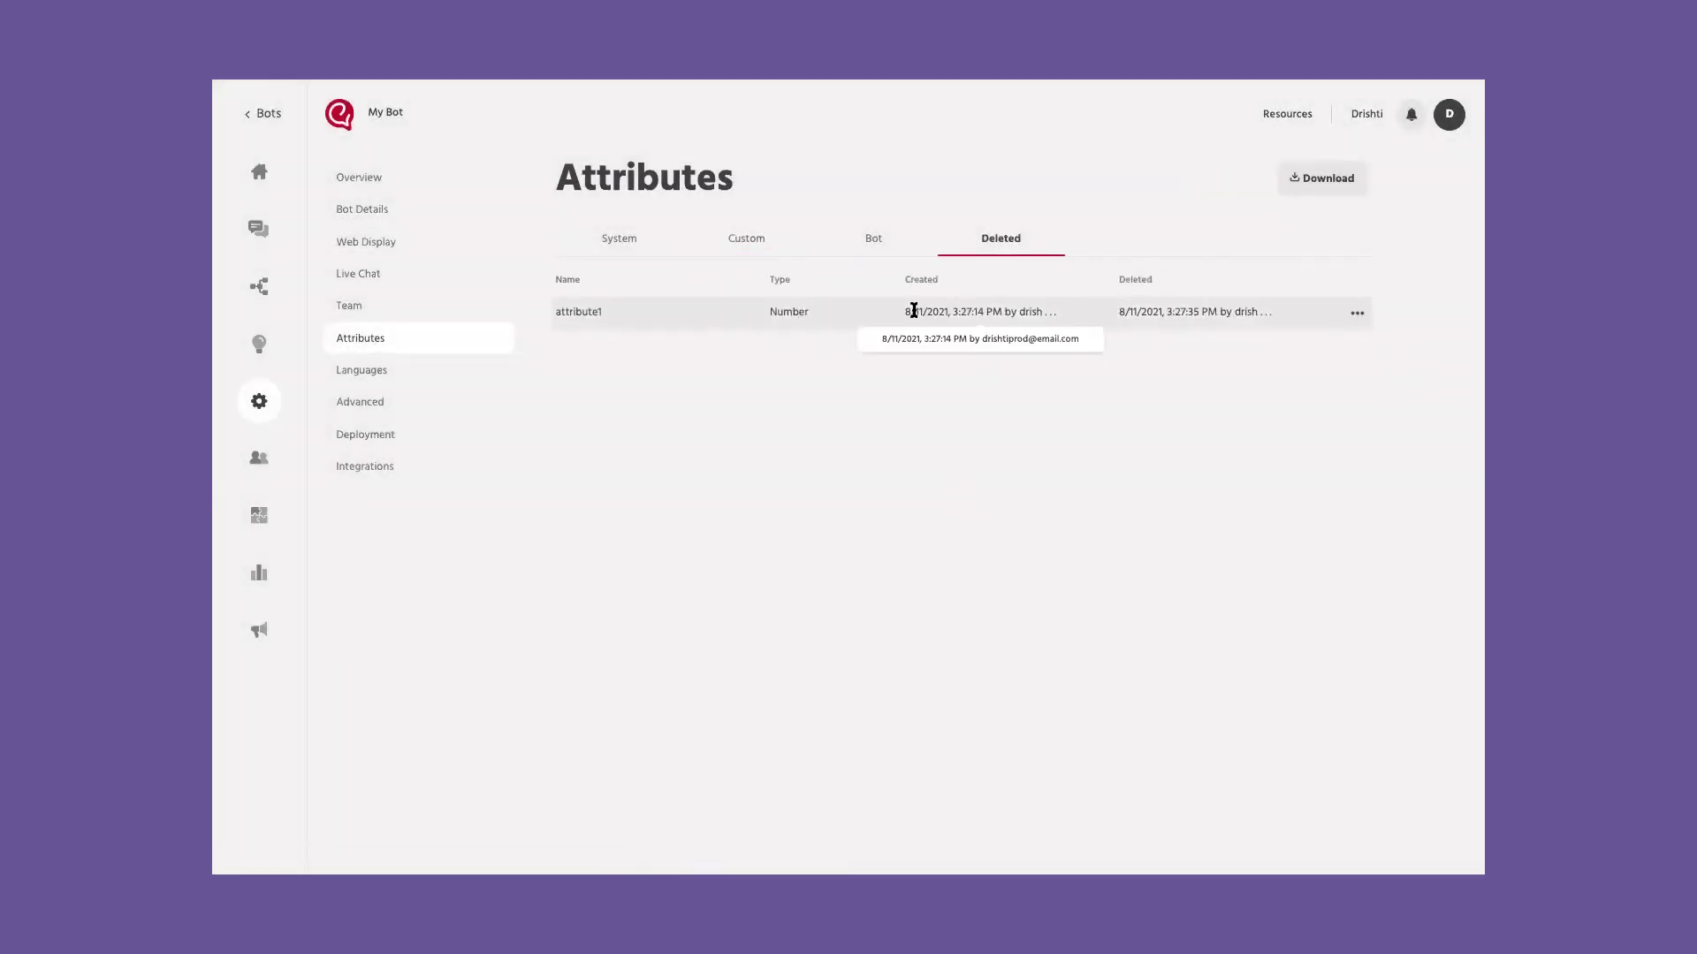
{"action": "left_click", "coordinate": [1357, 314]}
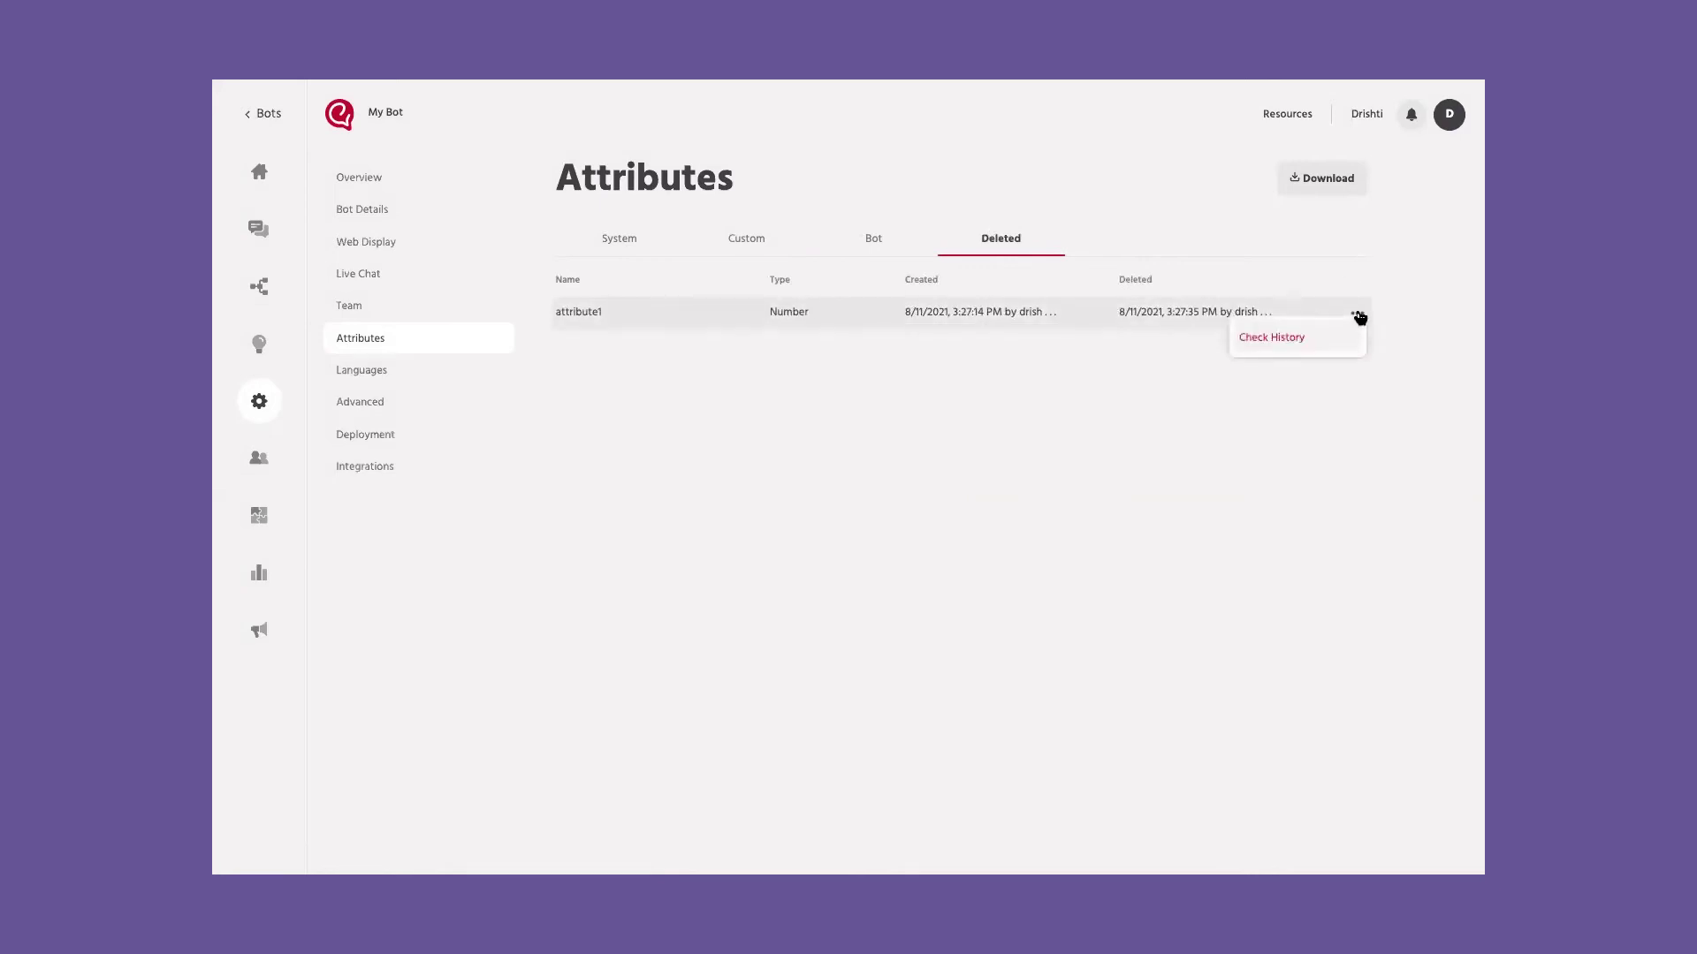
{"action": "left_click", "coordinate": [1285, 338]}
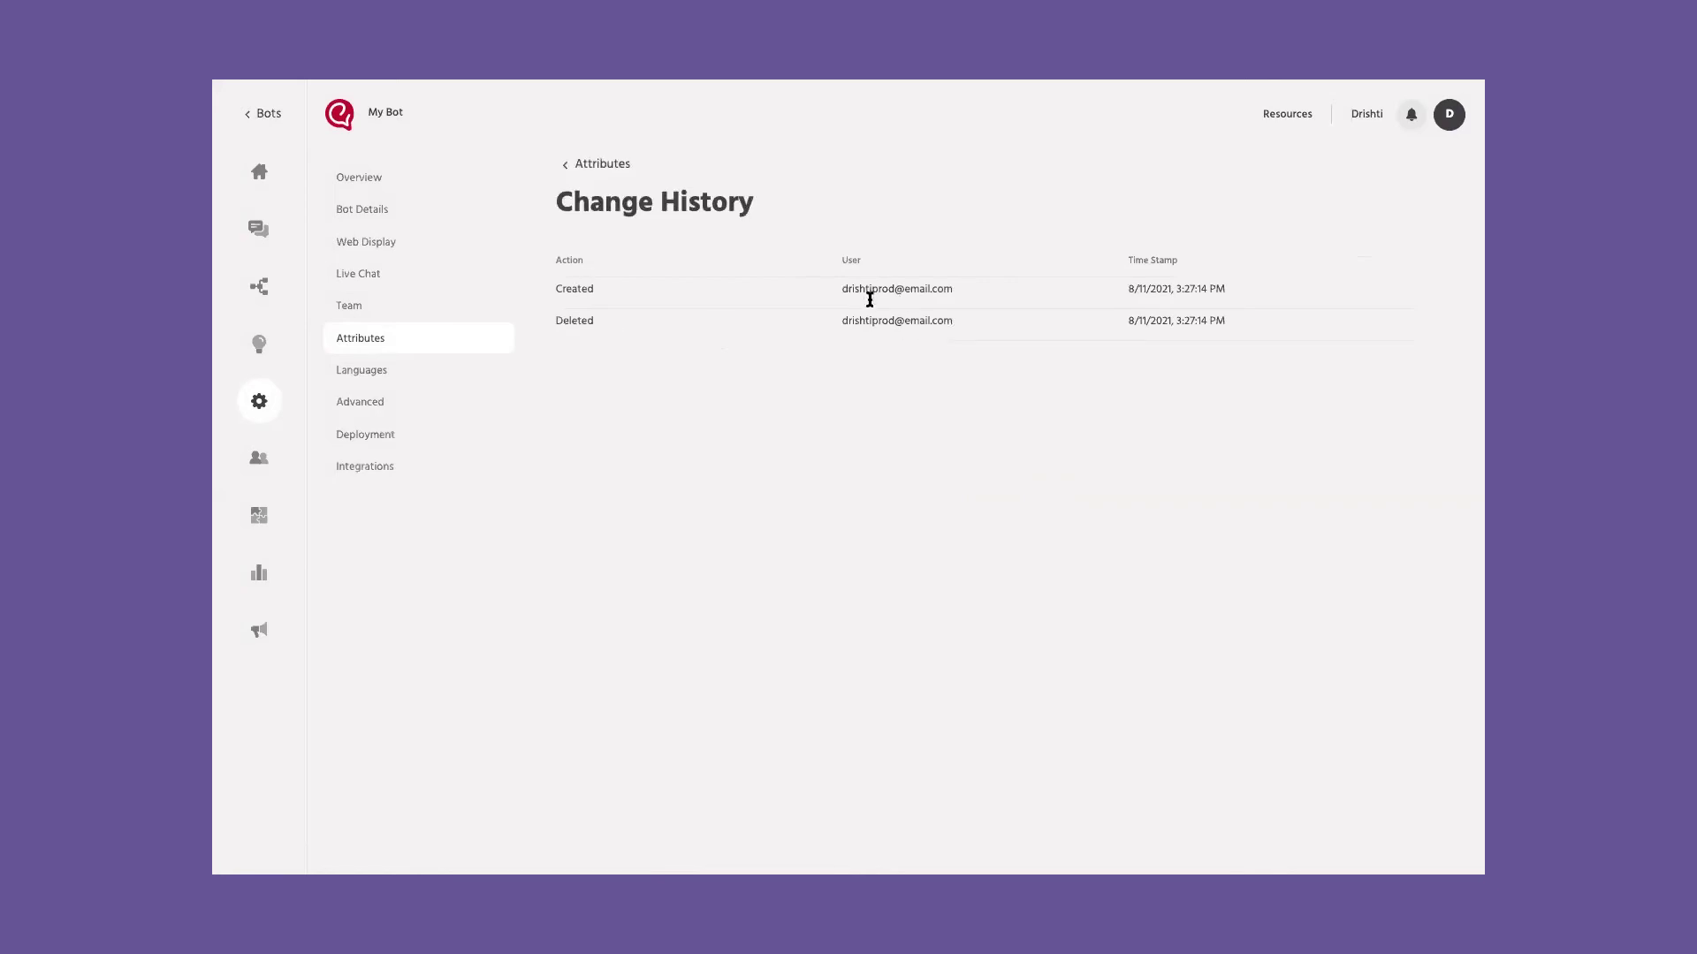
Step: Enable multiple languages for the bot, keeping English as the default
{"action": "left_click", "coordinate": [572, 165]}
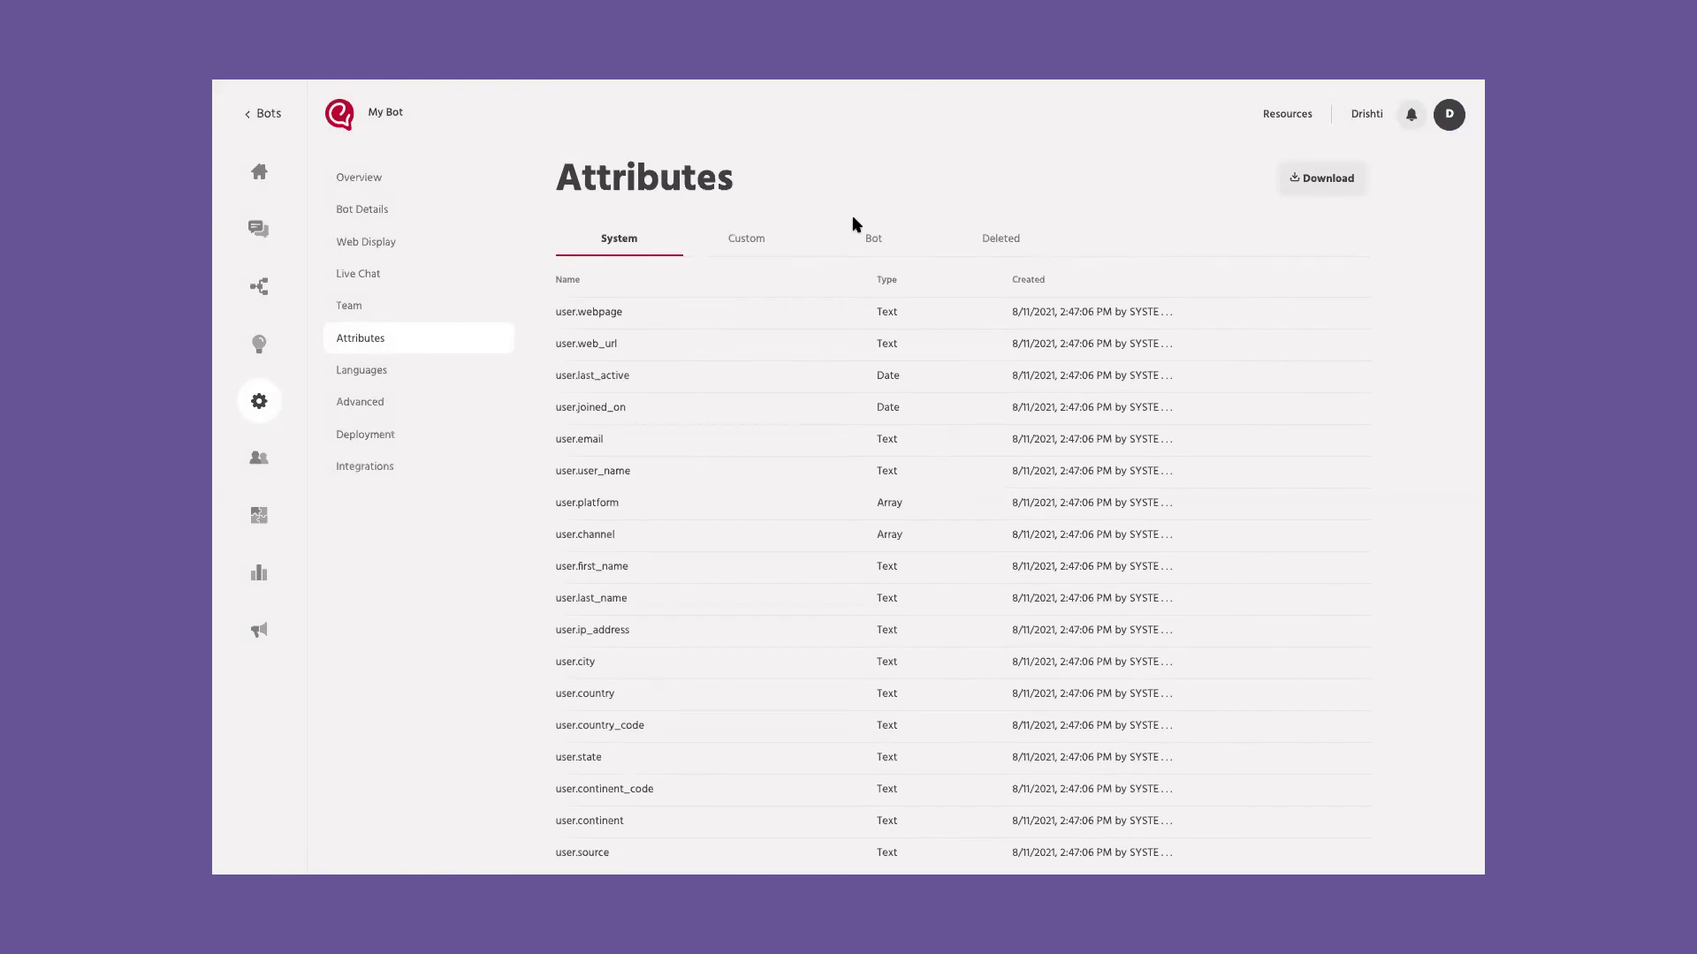
{"action": "left_click", "coordinate": [367, 383]}
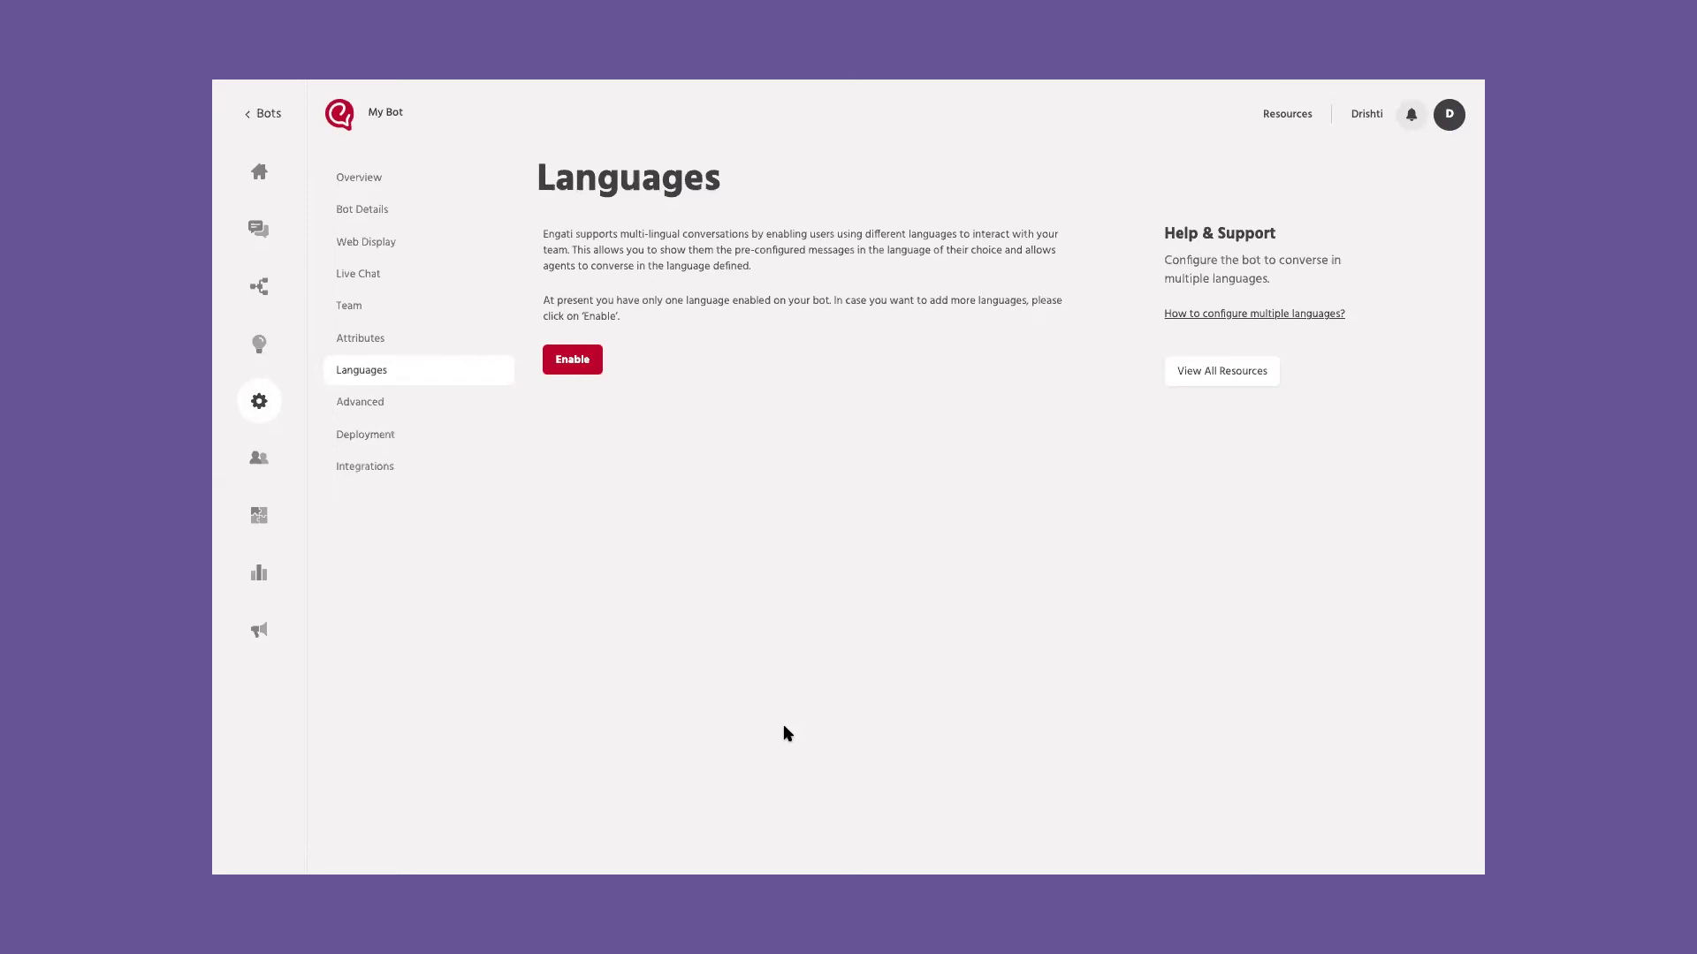
{"action": "left_click", "coordinate": [572, 359]}
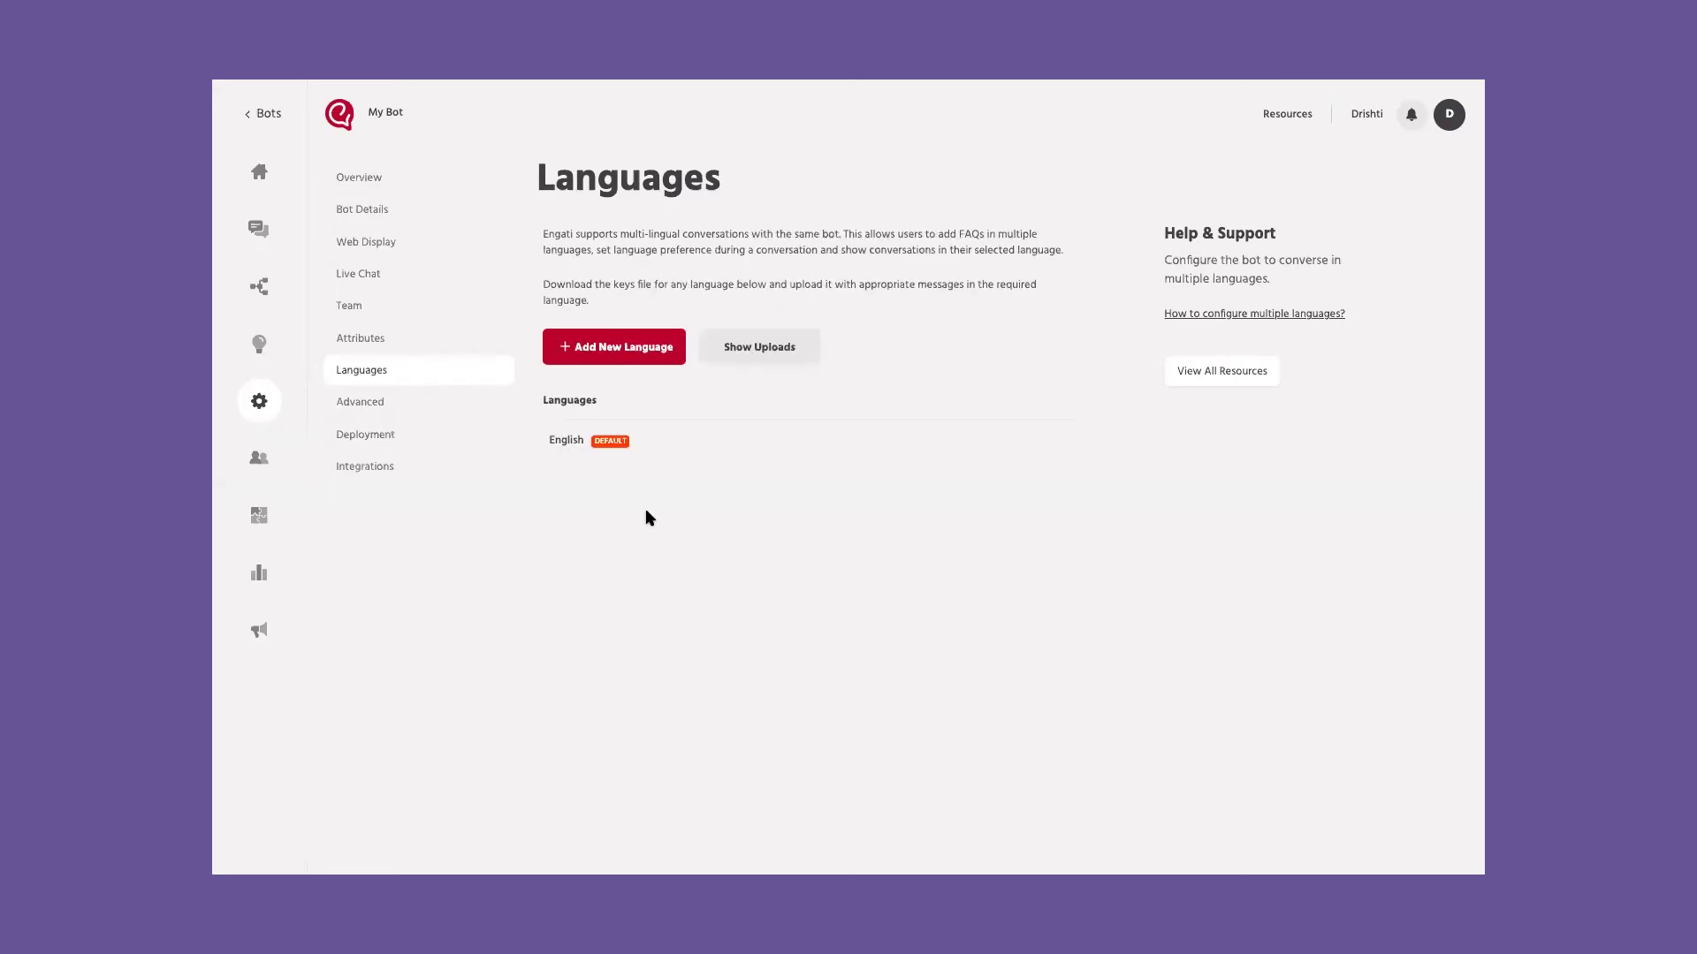
Step: Add Arabic as a new bot language
{"action": "left_click", "coordinate": [587, 345]}
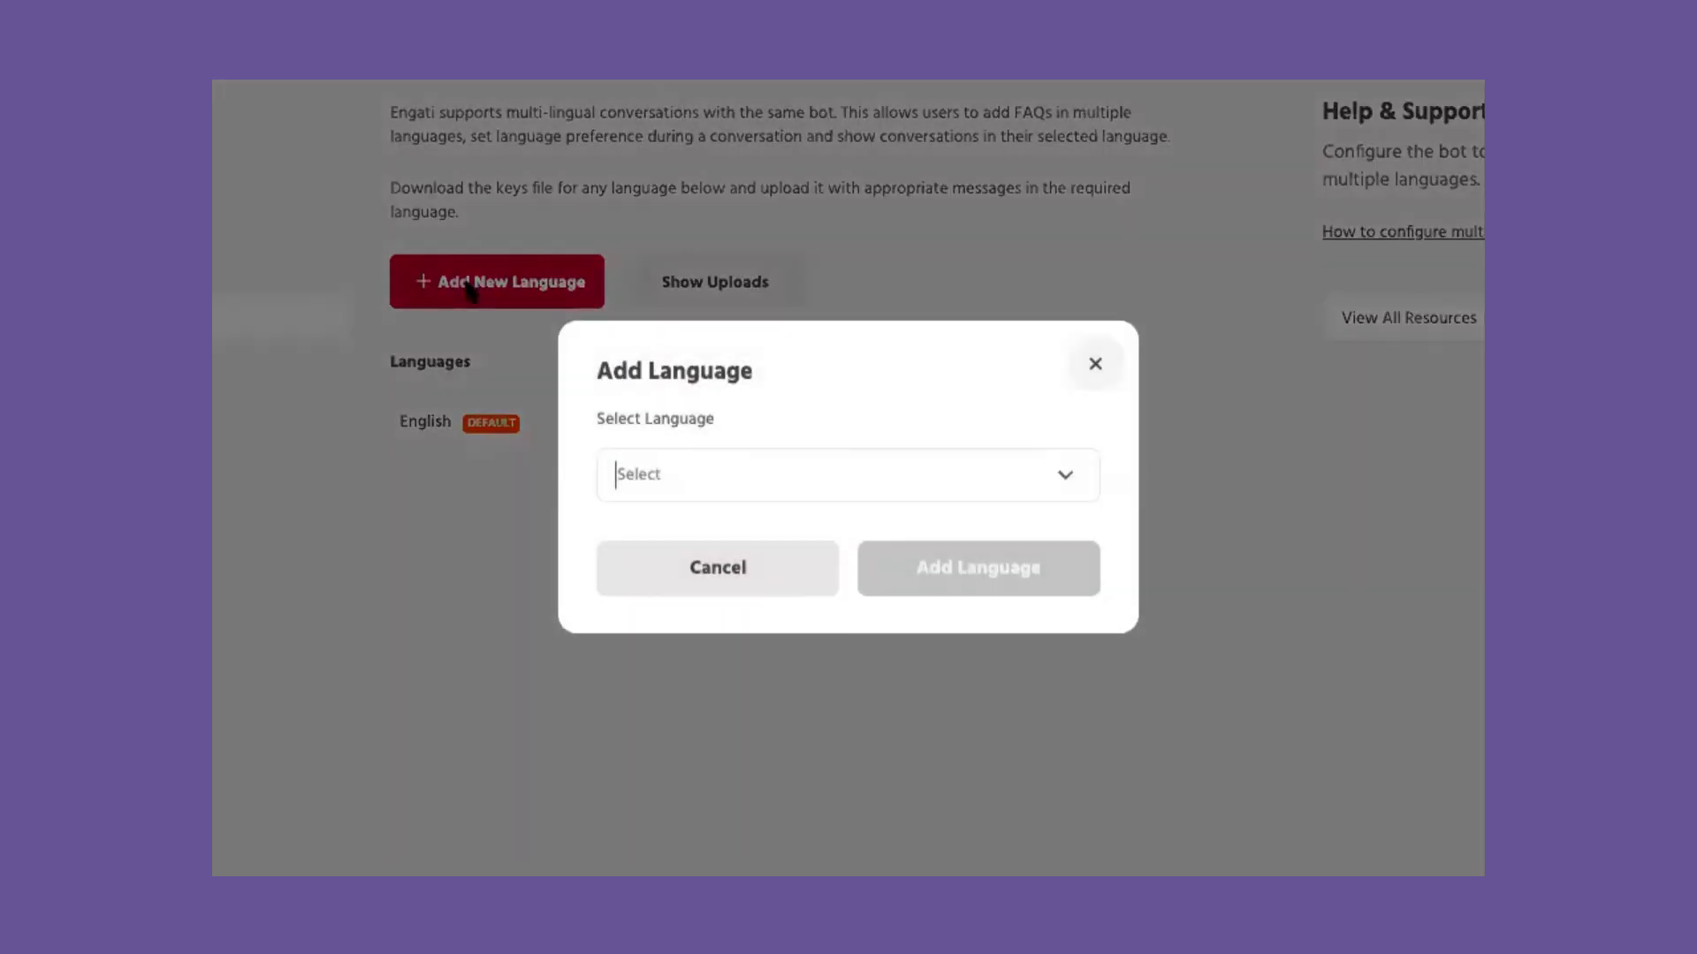
{"action": "left_click", "coordinate": [758, 476]}
{"action": "scroll", "coordinate": [749, 610], "scroll_direction": "down", "scroll_amount": 3}
{"action": "scroll", "coordinate": [749, 610], "scroll_direction": "up", "scroll_amount": 3}
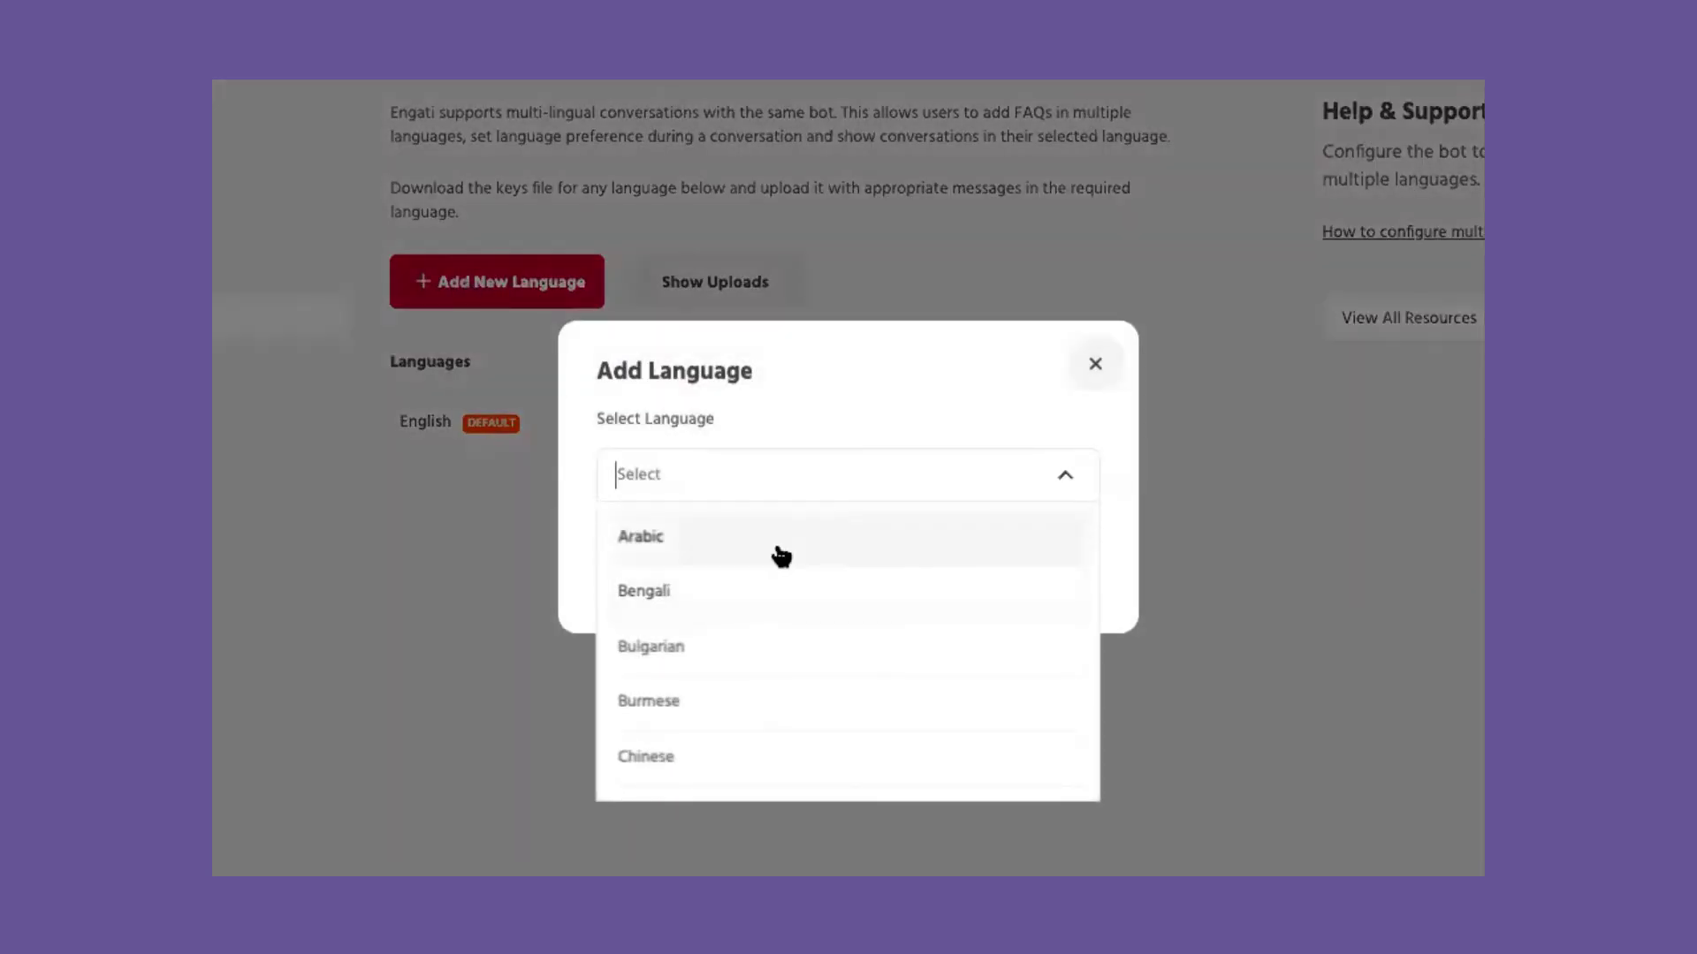
{"action": "left_click", "coordinate": [777, 553]}
{"action": "left_click", "coordinate": [935, 575]}
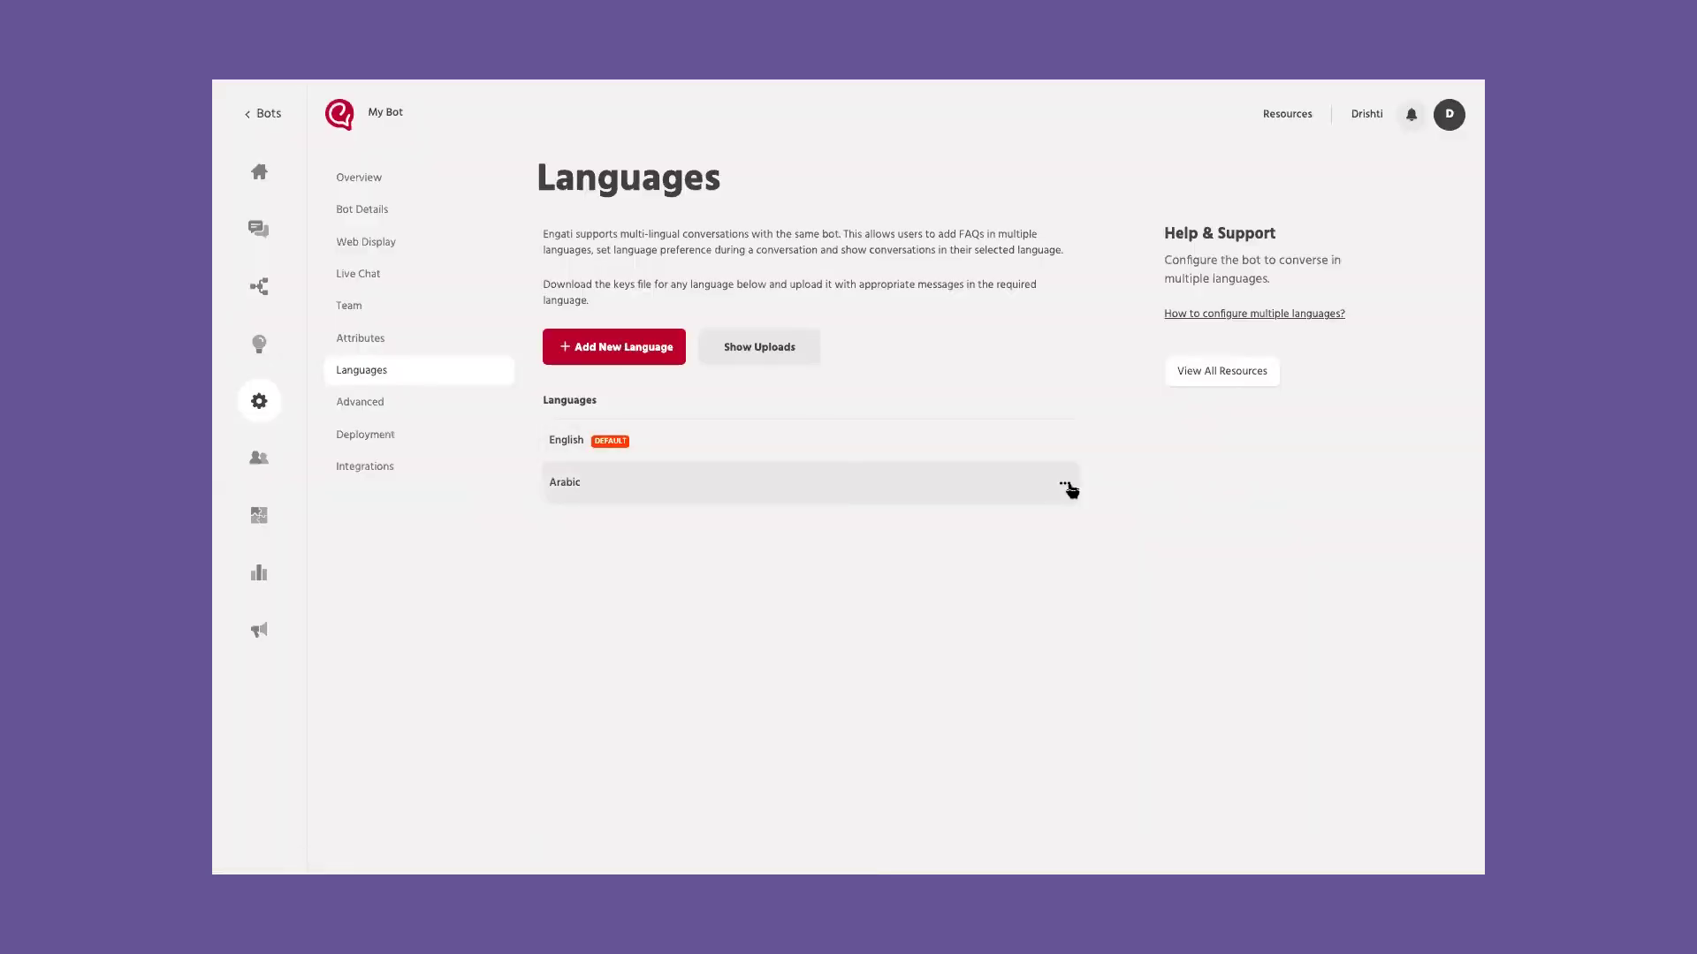
Step: Download the Arabic keys file and upload it back, succeeding with 28 of 28 keys
{"action": "left_click", "coordinate": [1065, 483]}
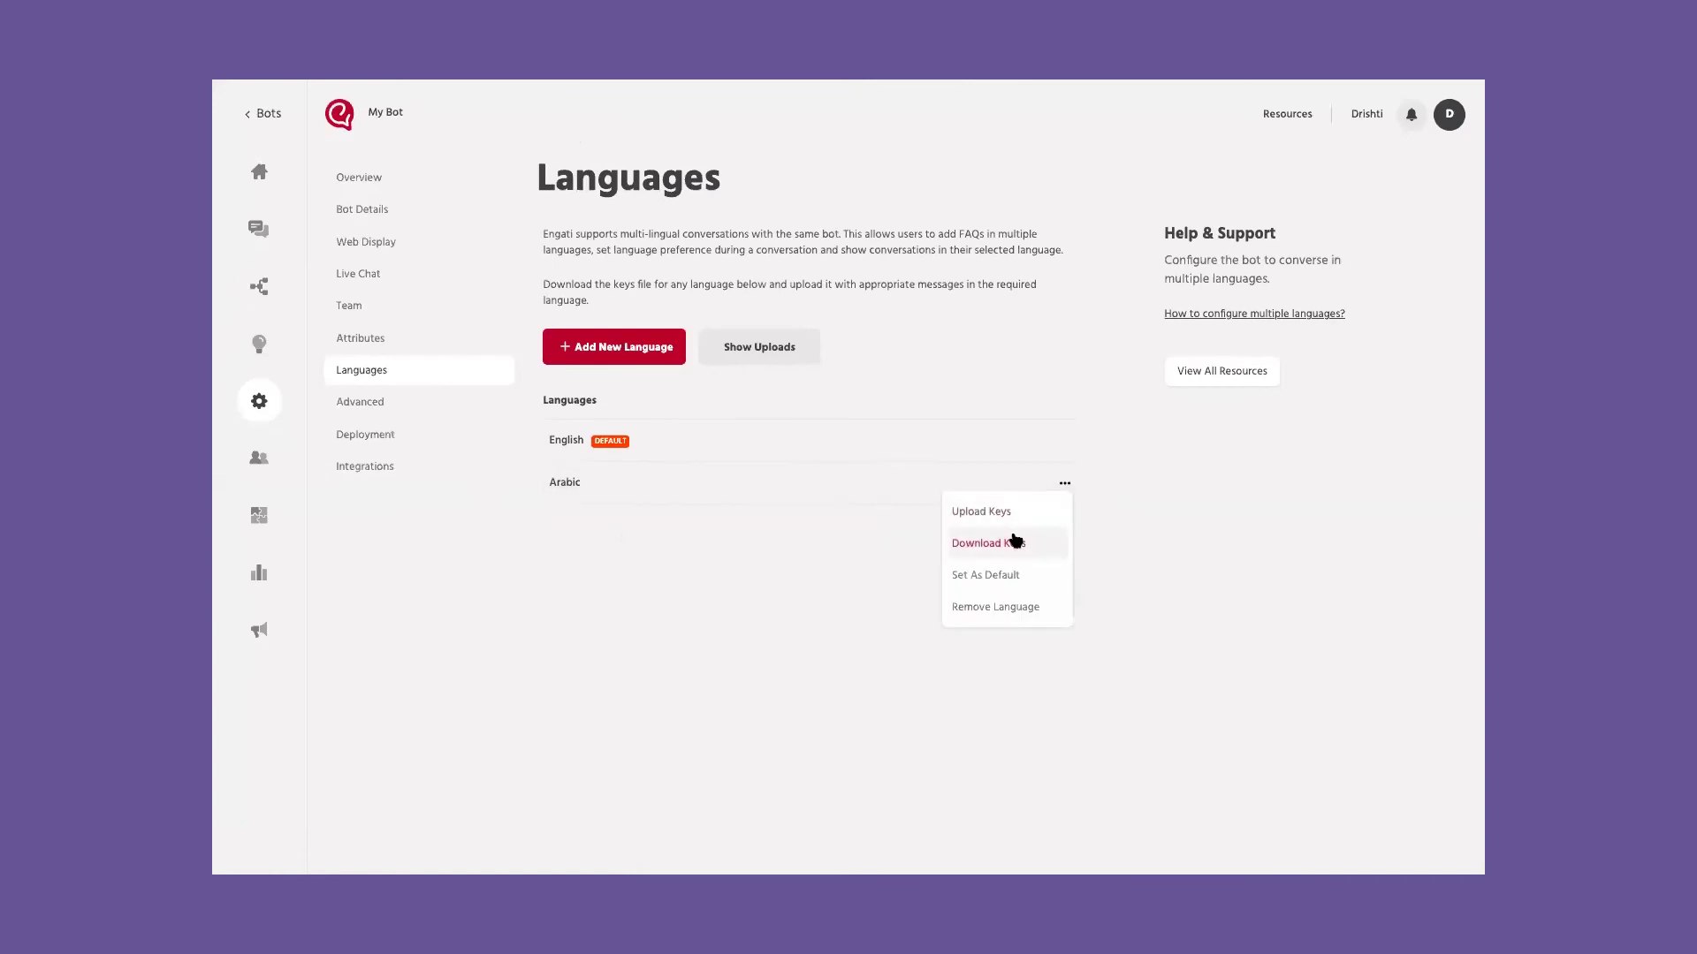
{"action": "left_click", "coordinate": [1014, 541]}
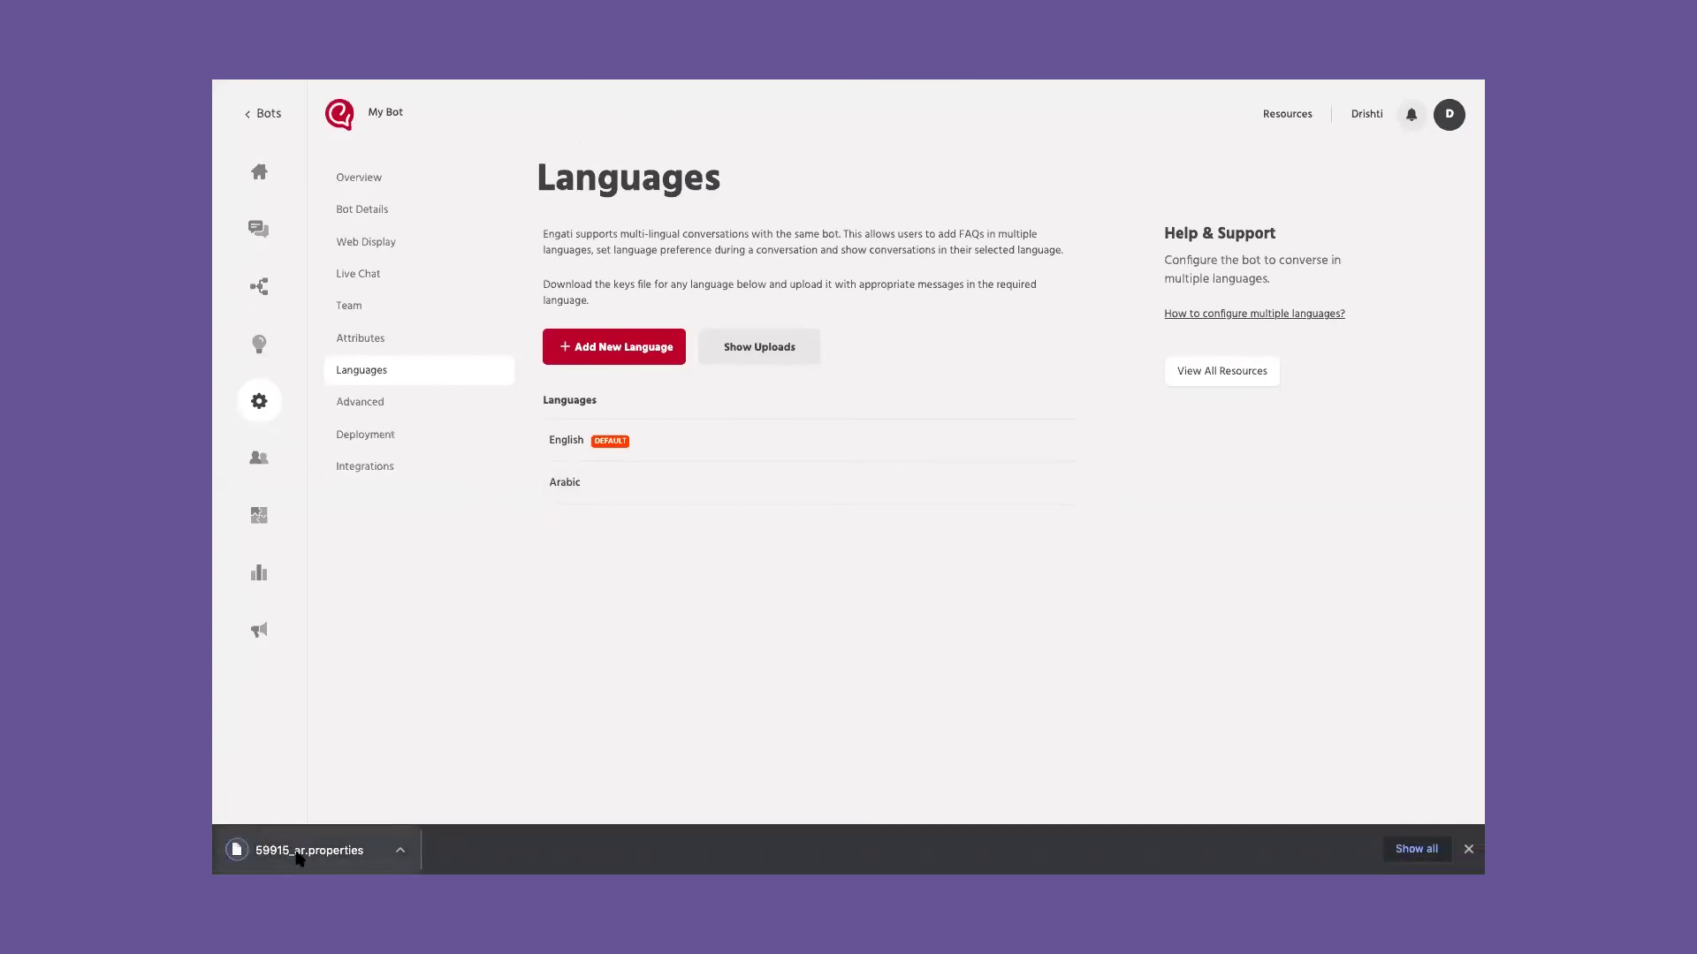
{"action": "left_click", "coordinate": [1063, 483]}
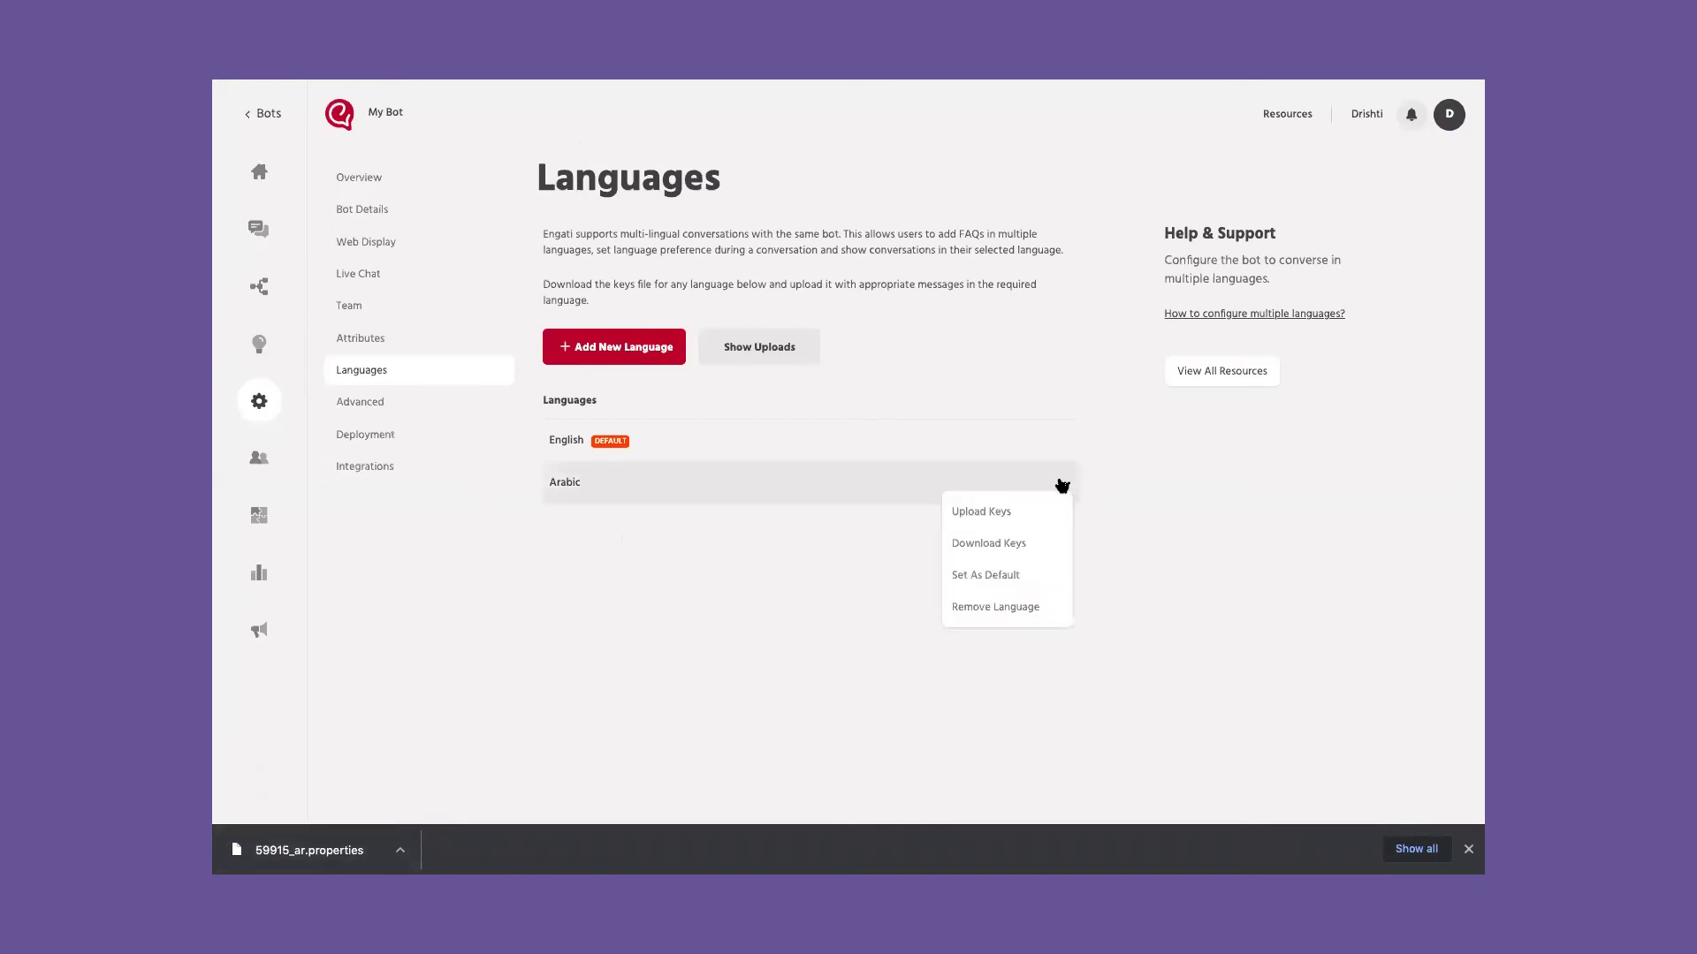
{"action": "left_click", "coordinate": [1017, 512]}
{"action": "left_click", "coordinate": [884, 469]}
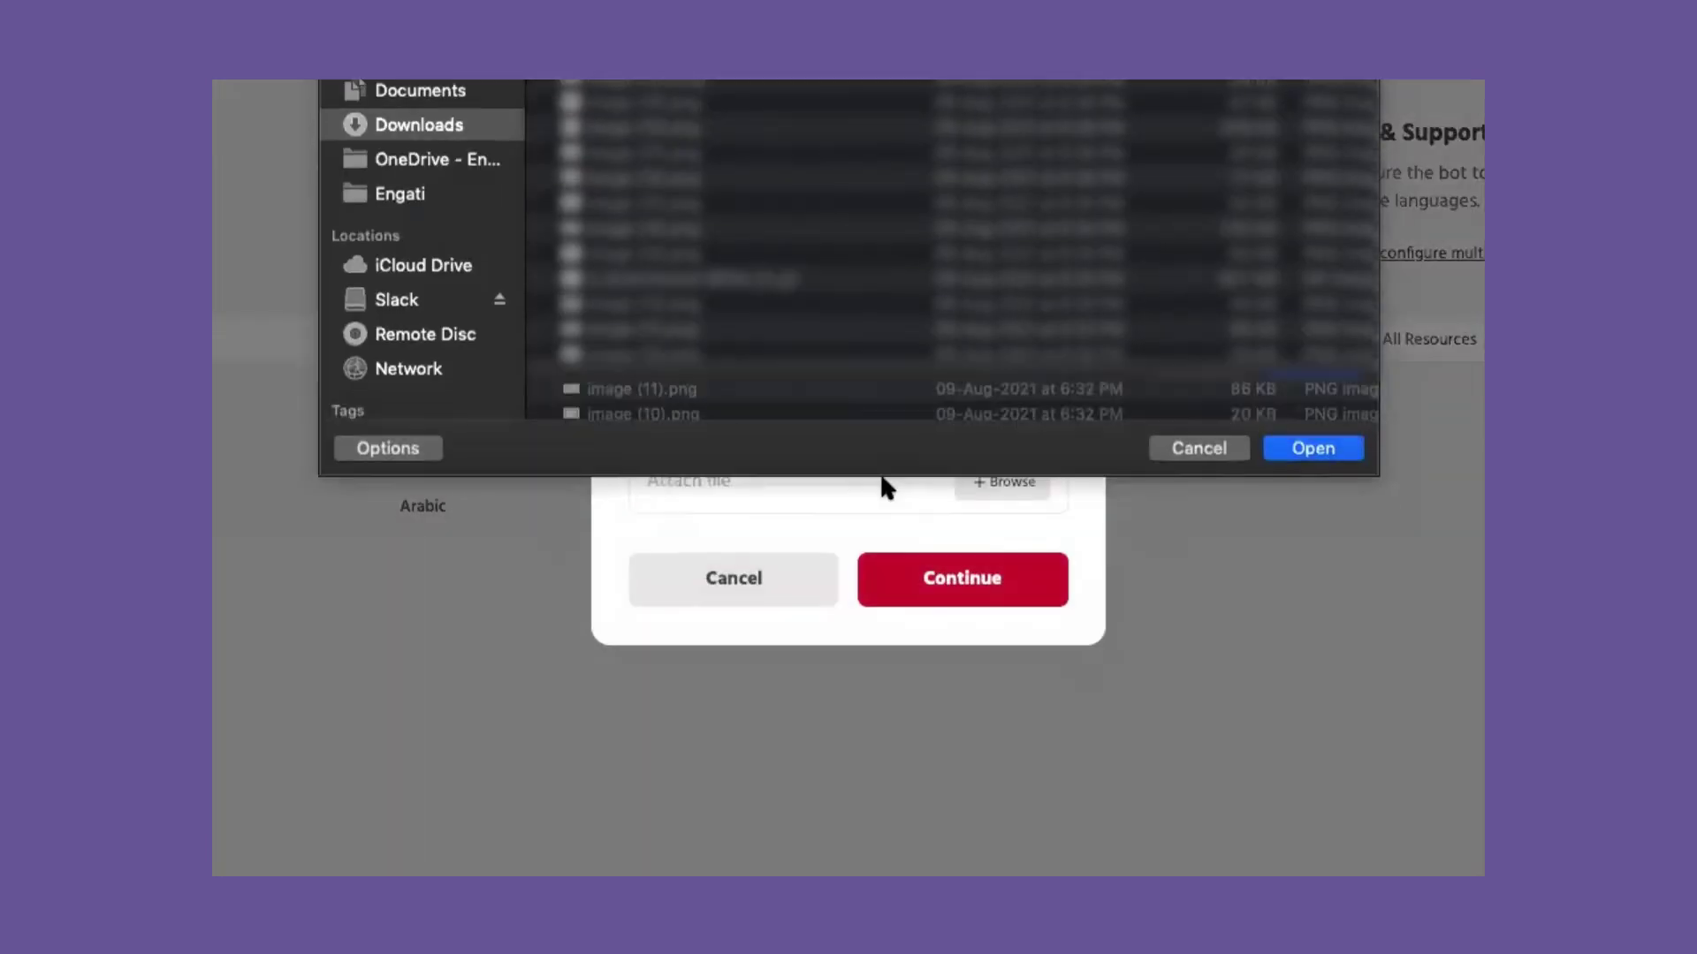
{"action": "key", "text": "Return"}
{"action": "left_click", "coordinate": [999, 594]}
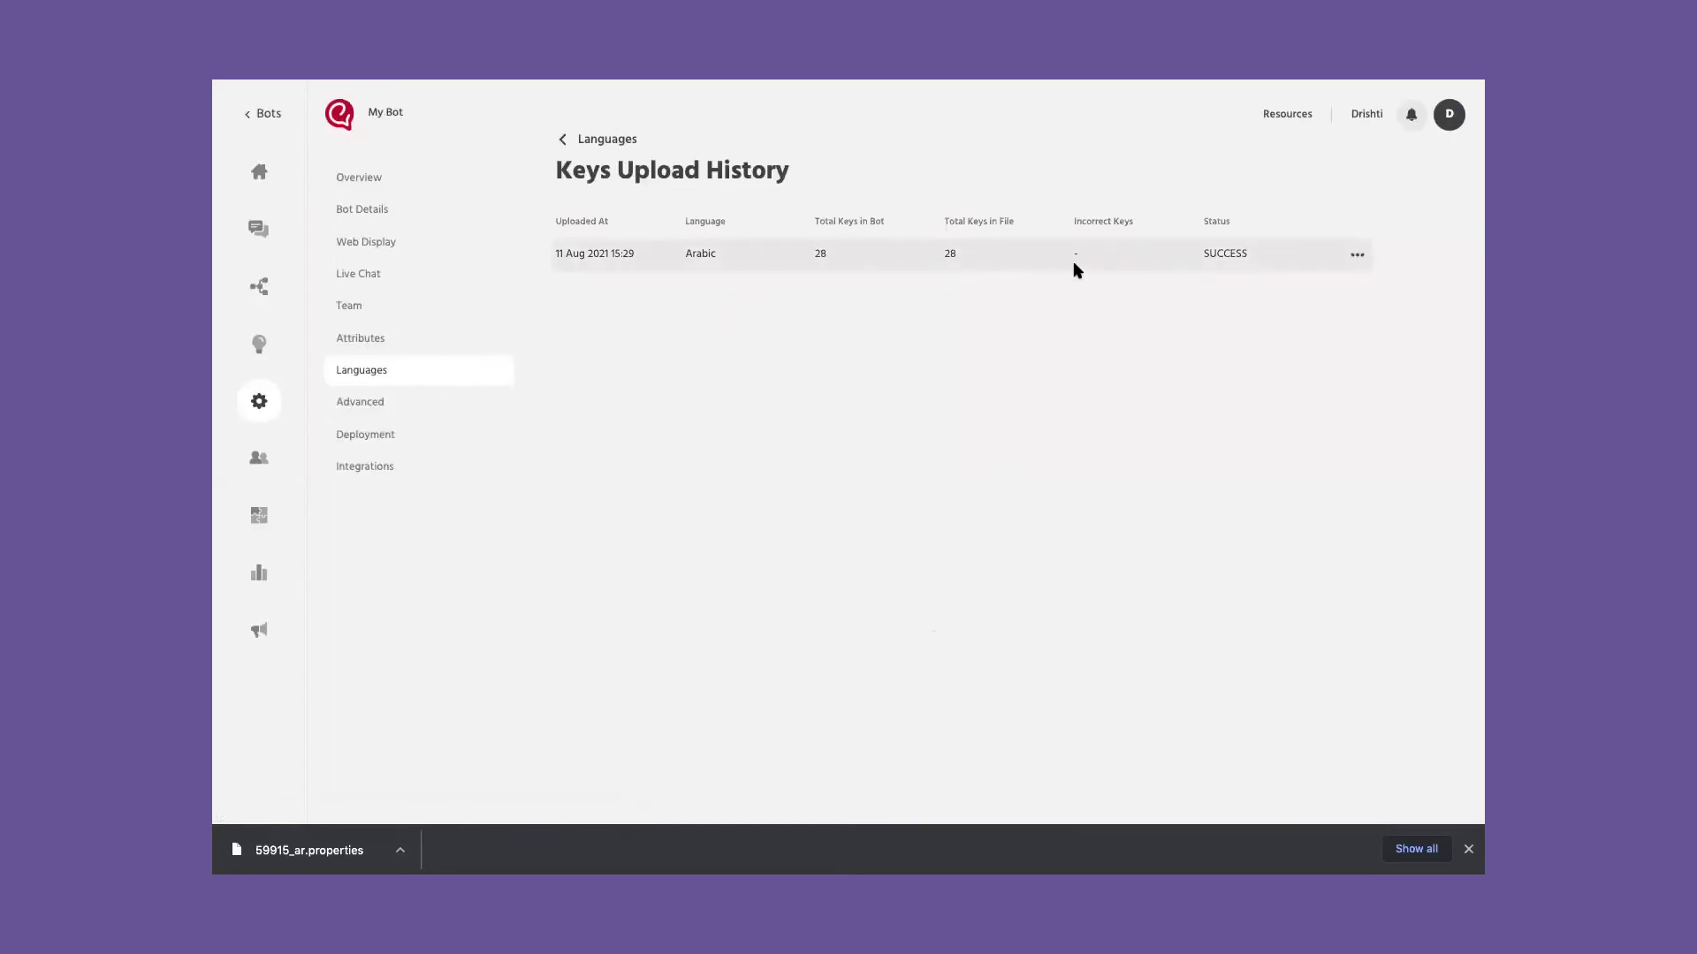
{"action": "left_click", "coordinate": [562, 139]}
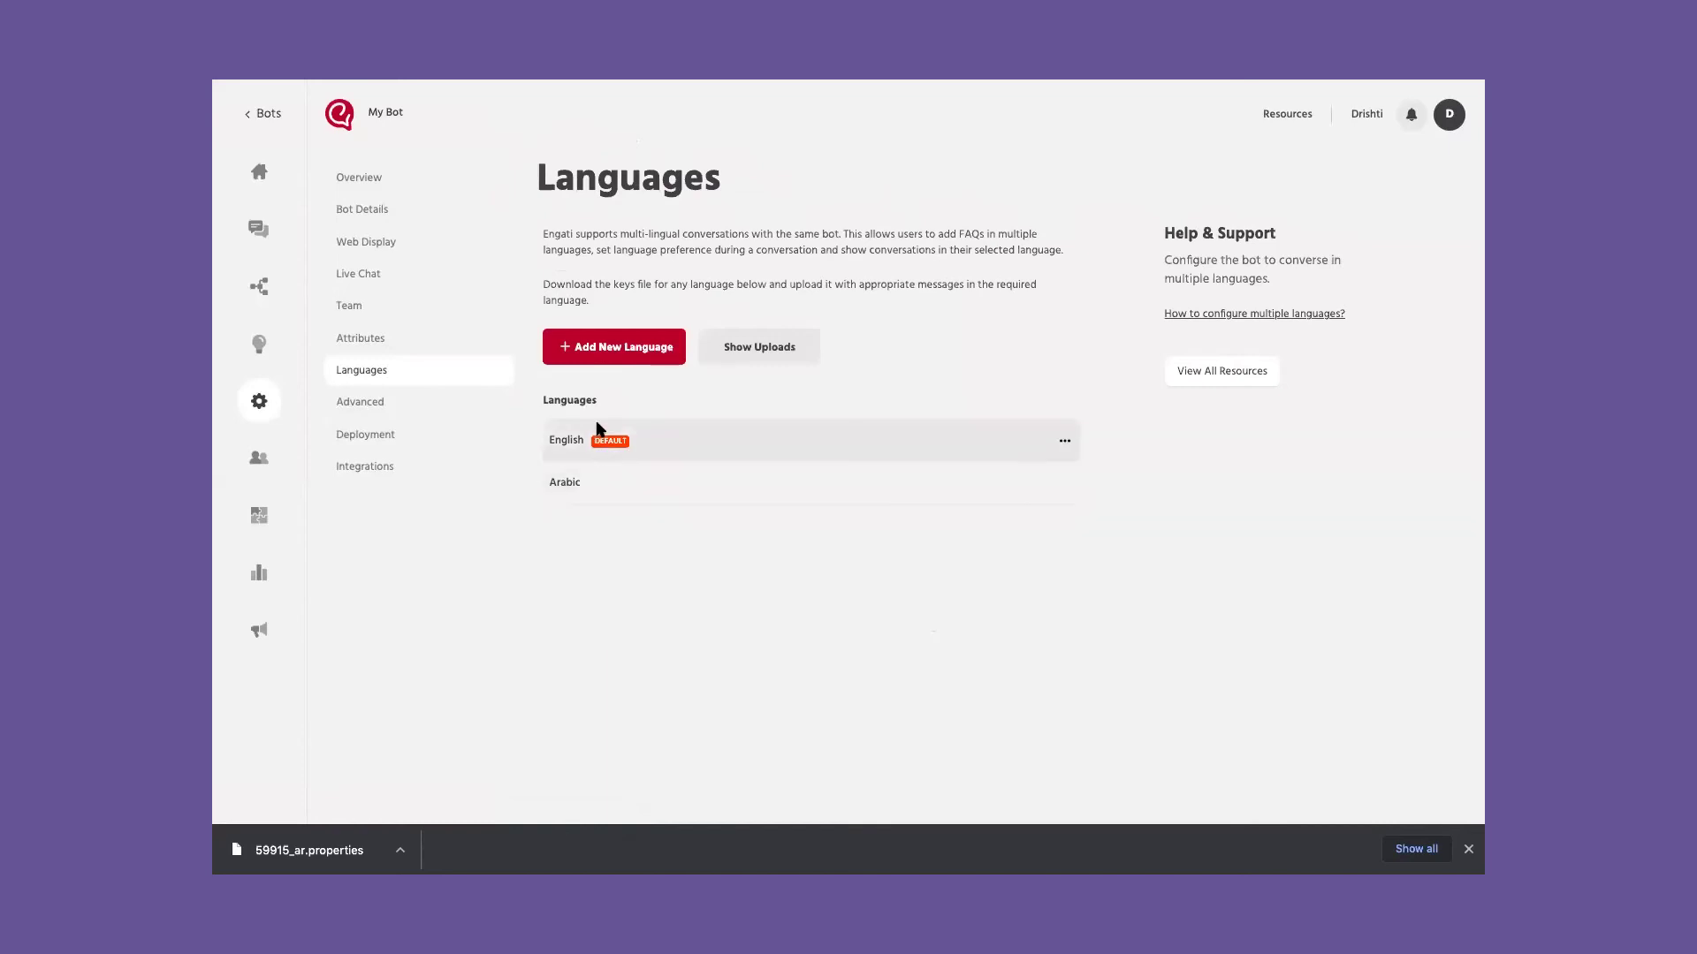
Step: Open Advanced settings, dismiss the browser download bar, and show the Formatting tab
{"action": "left_click", "coordinate": [374, 414]}
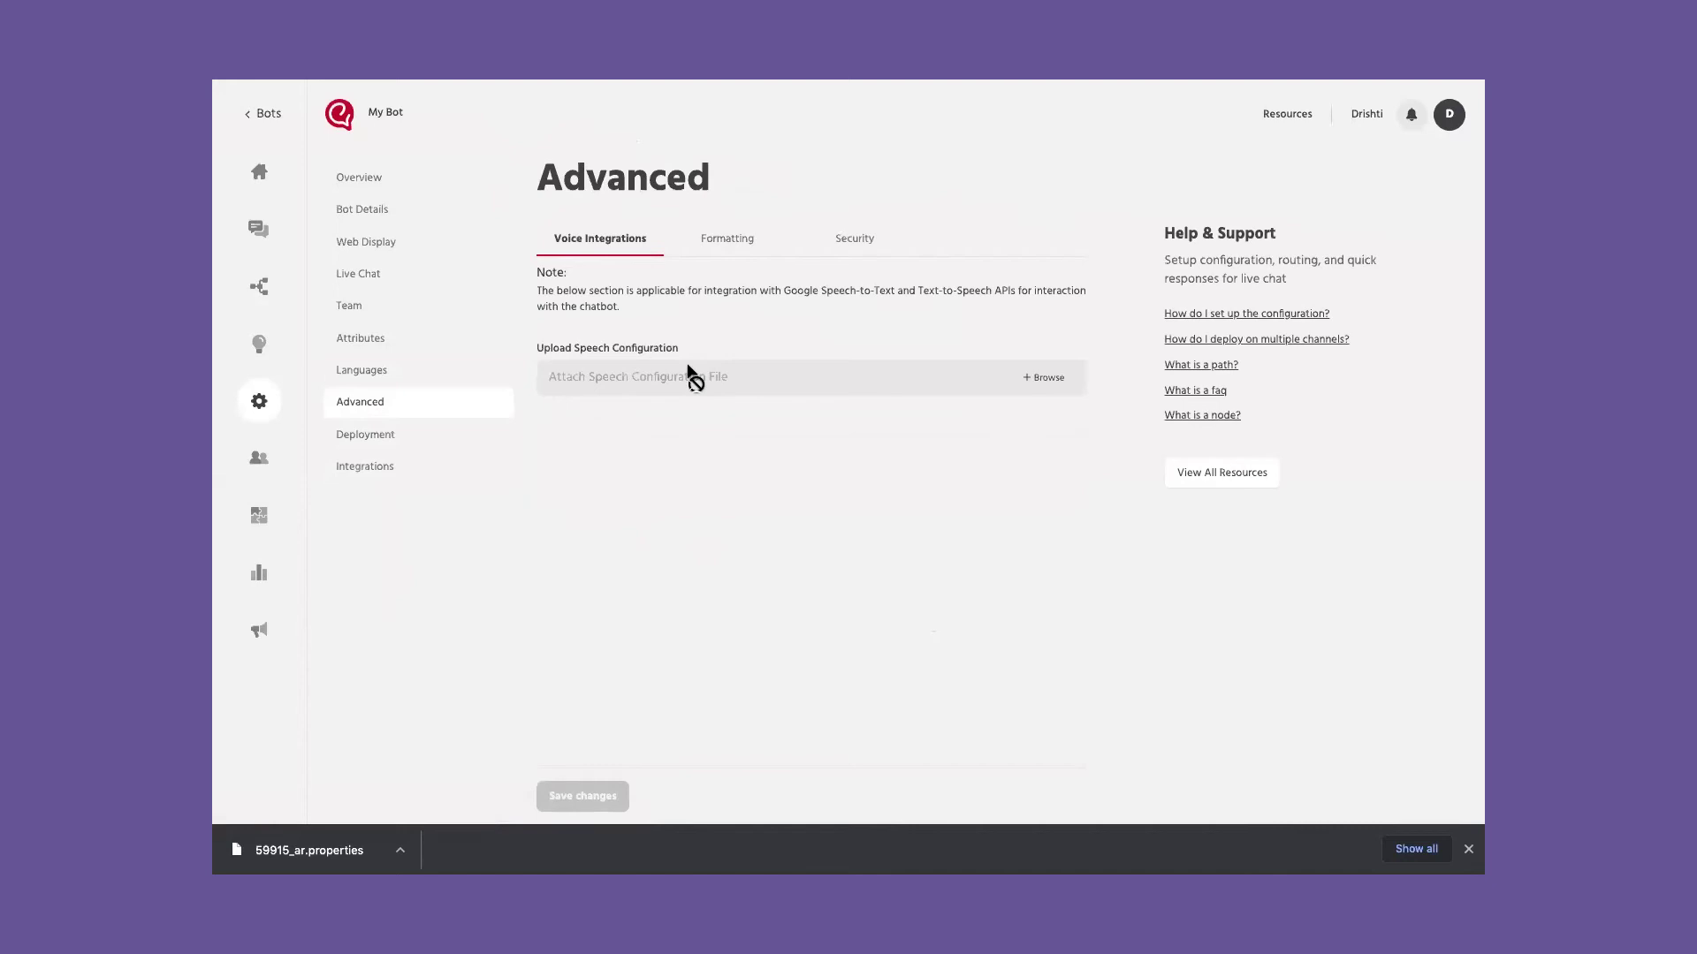
{"action": "left_click", "coordinate": [1467, 848]}
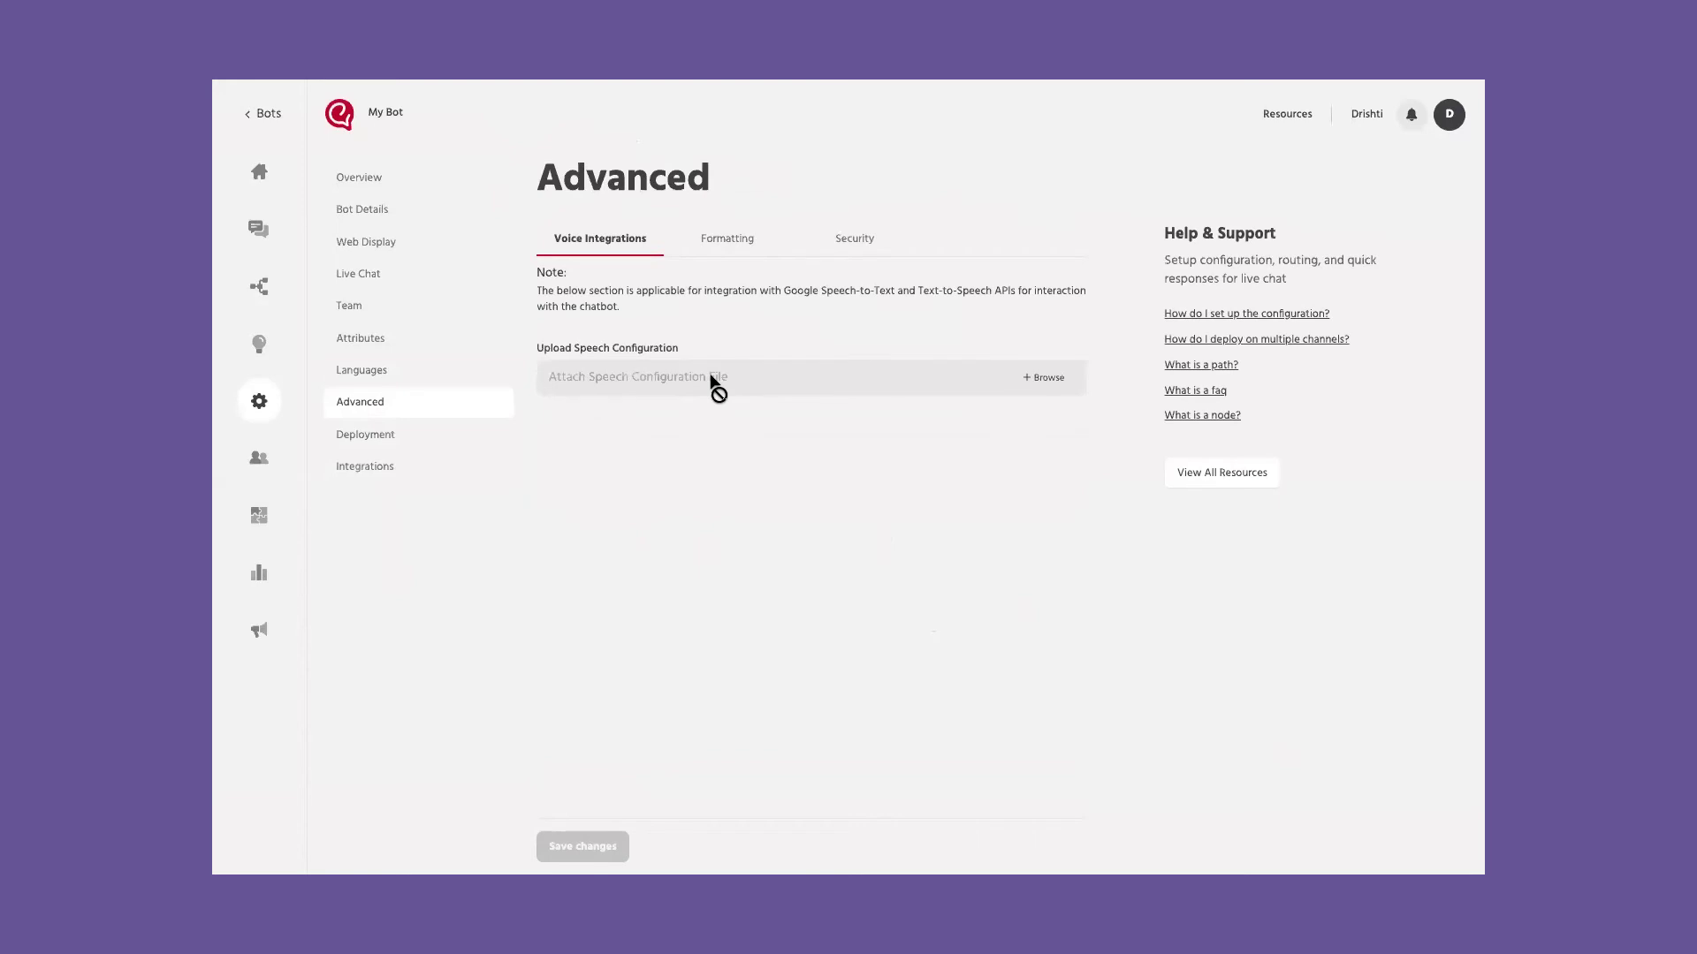
{"action": "left_click", "coordinate": [724, 242]}
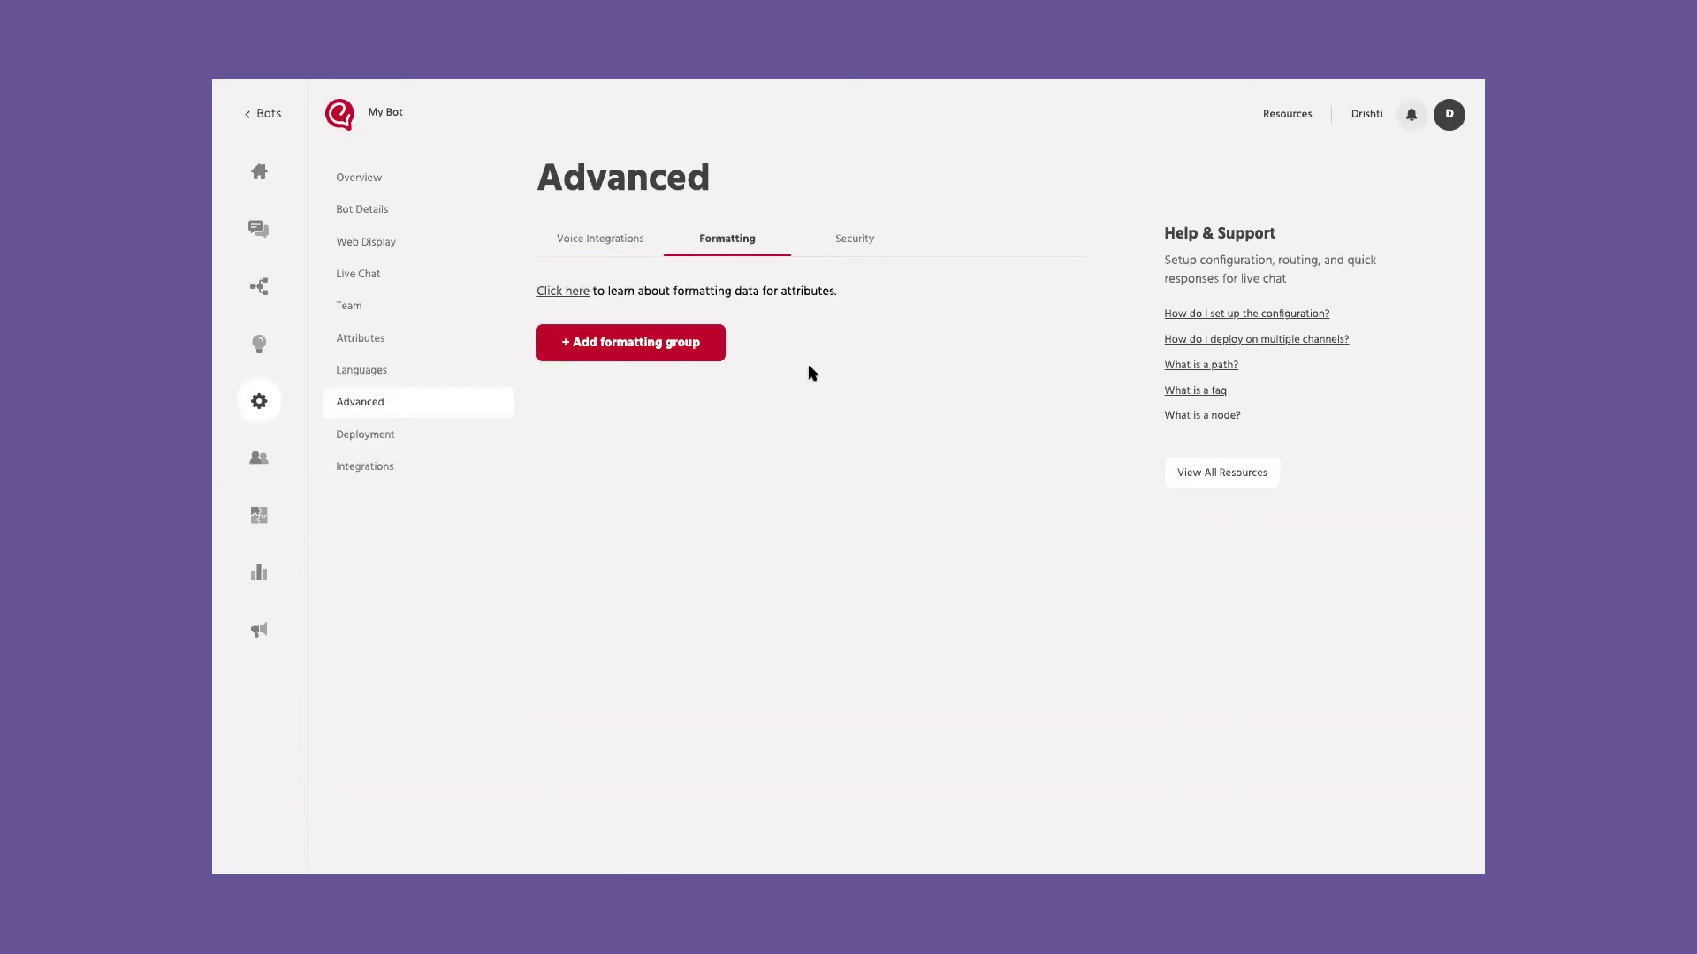
Step: Start a formatting group with 3-digit grouping and the 24 hour time format
{"action": "left_click", "coordinate": [681, 356]}
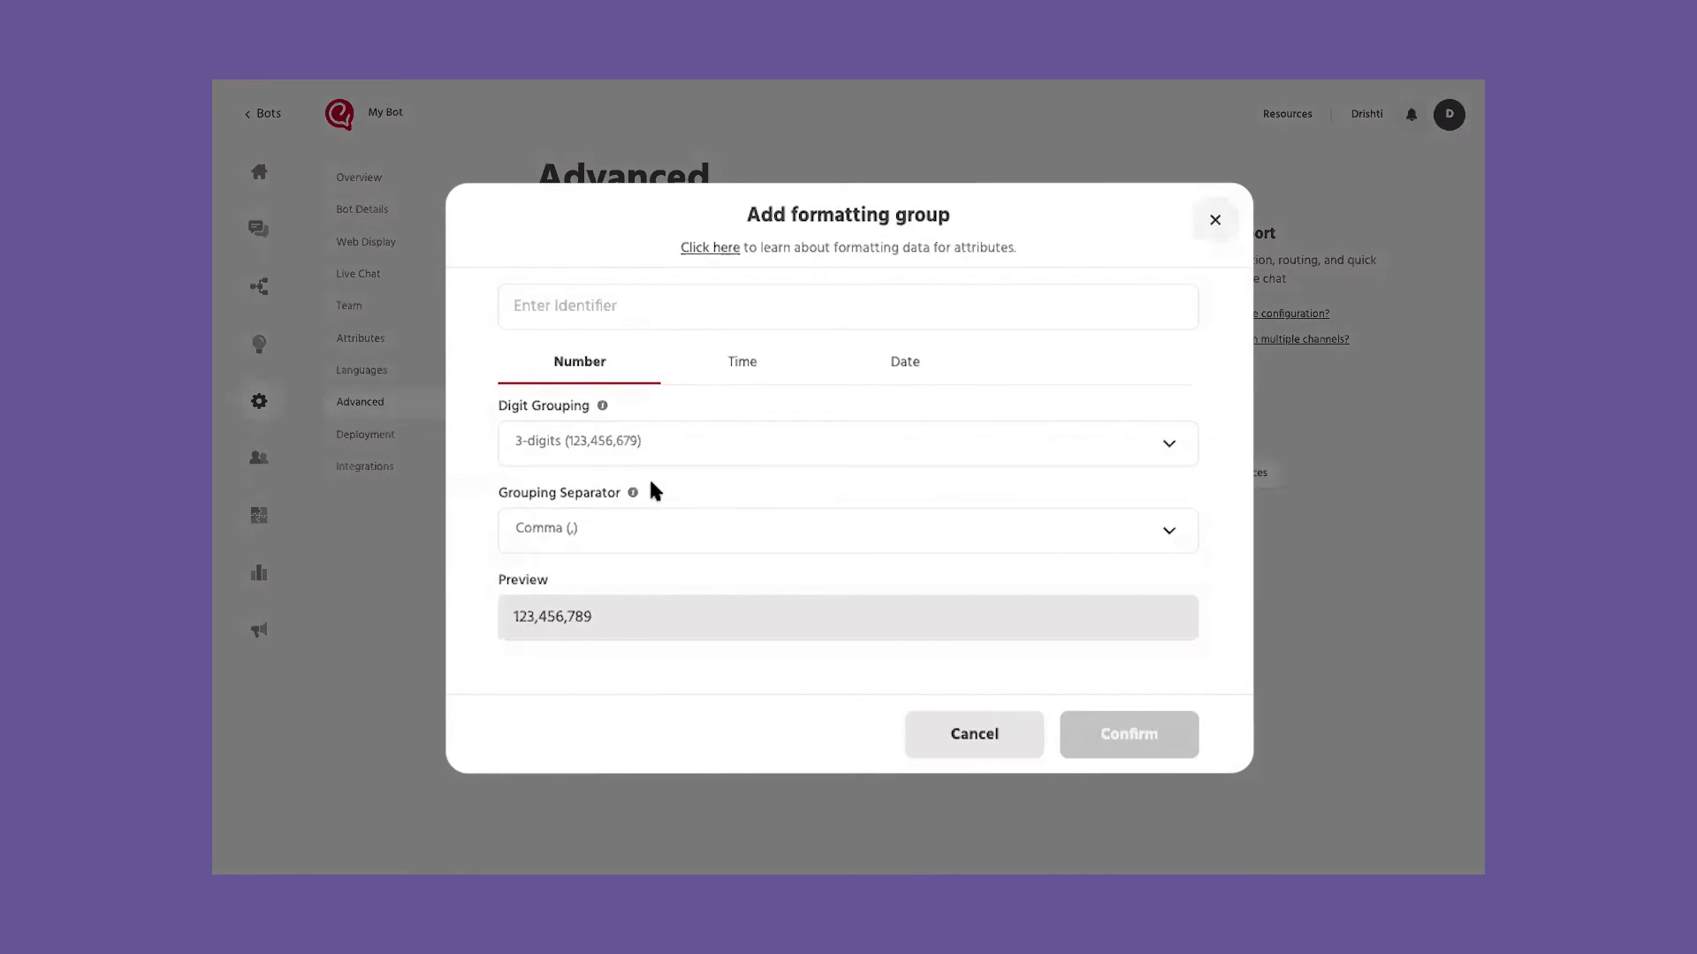
{"action": "left_click", "coordinate": [622, 444]}
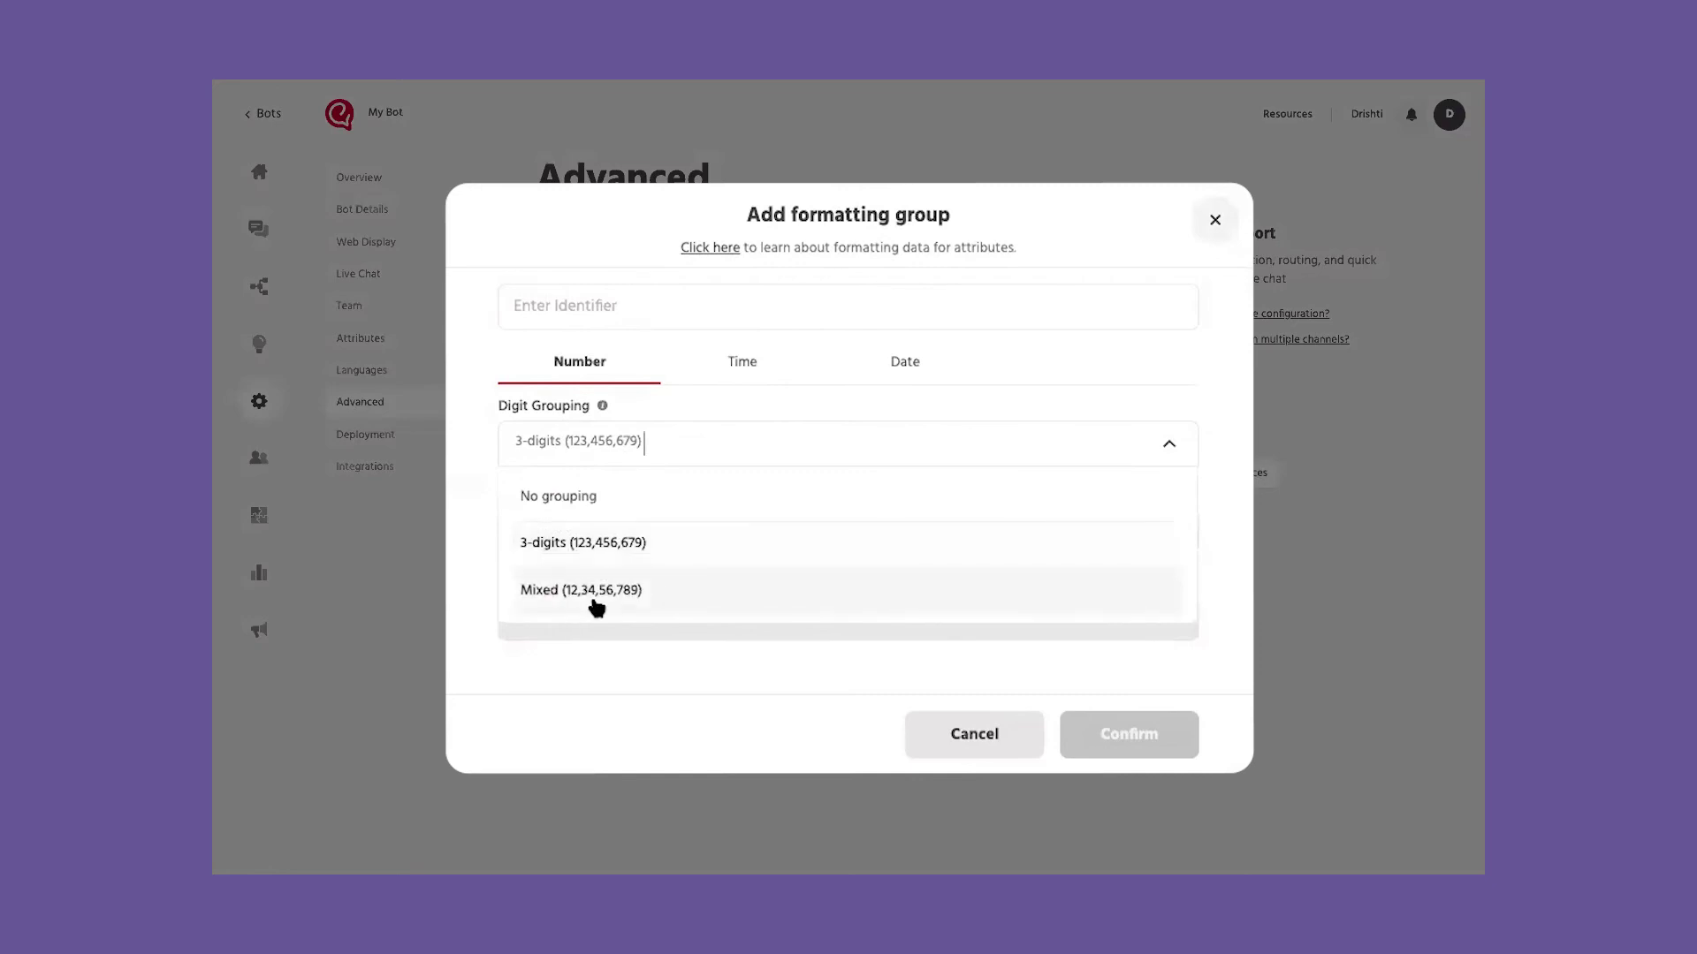
{"action": "left_click", "coordinate": [716, 395]}
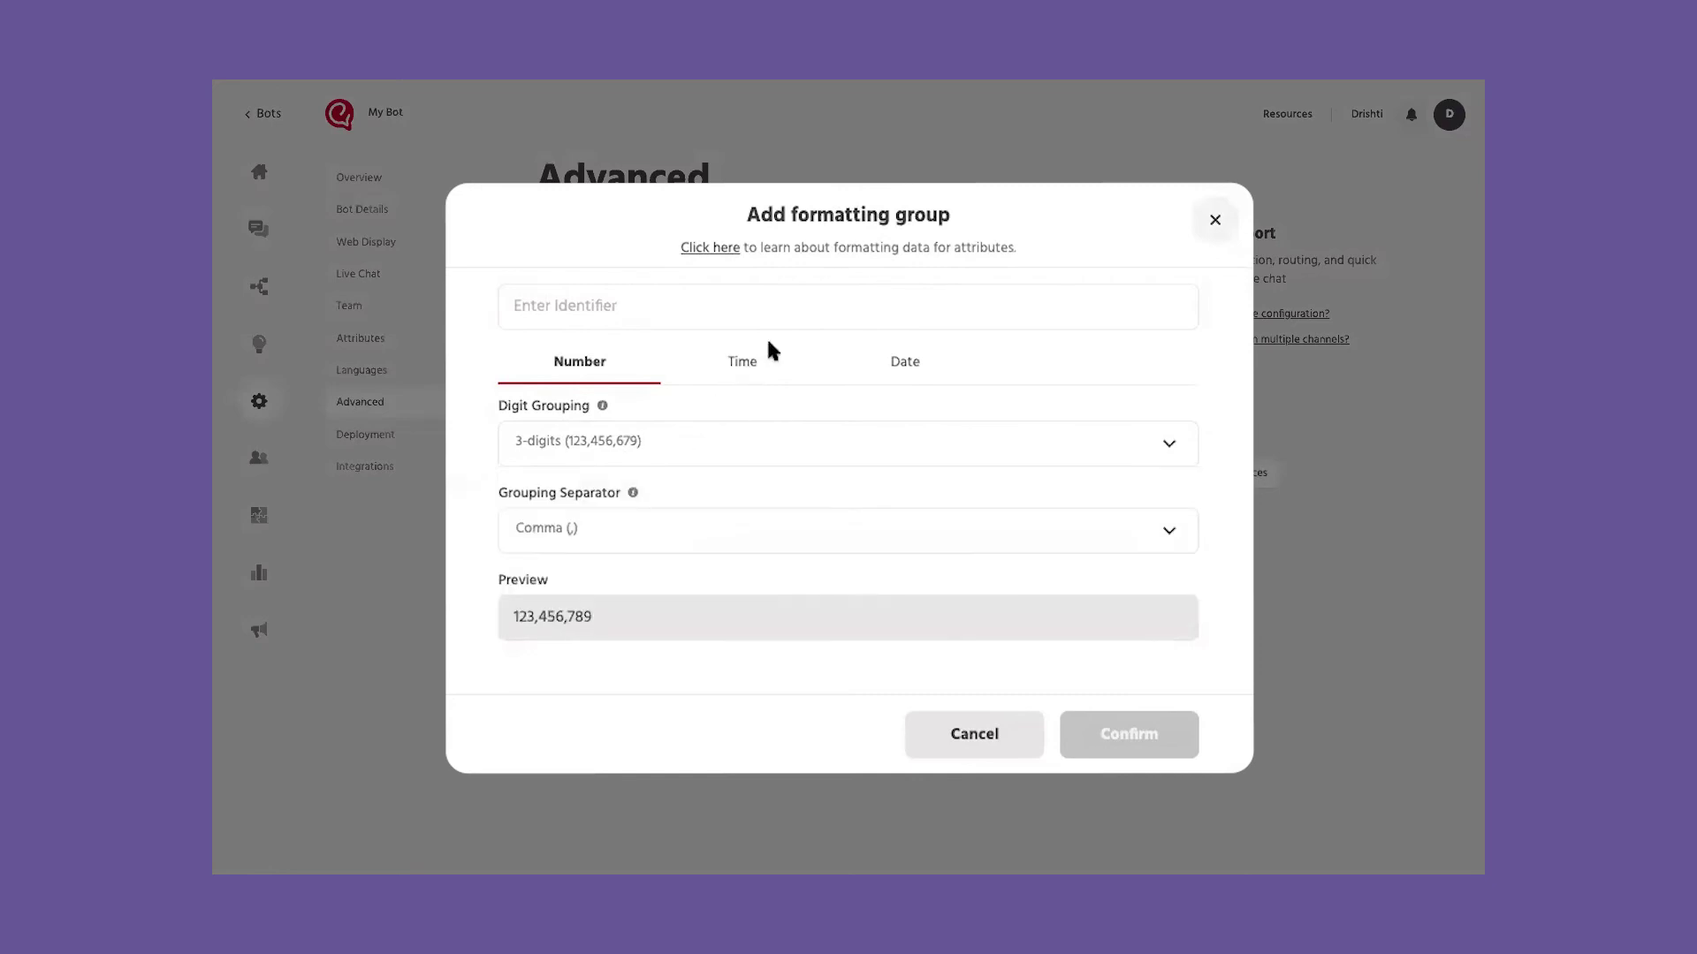
{"action": "left_click", "coordinate": [749, 365]}
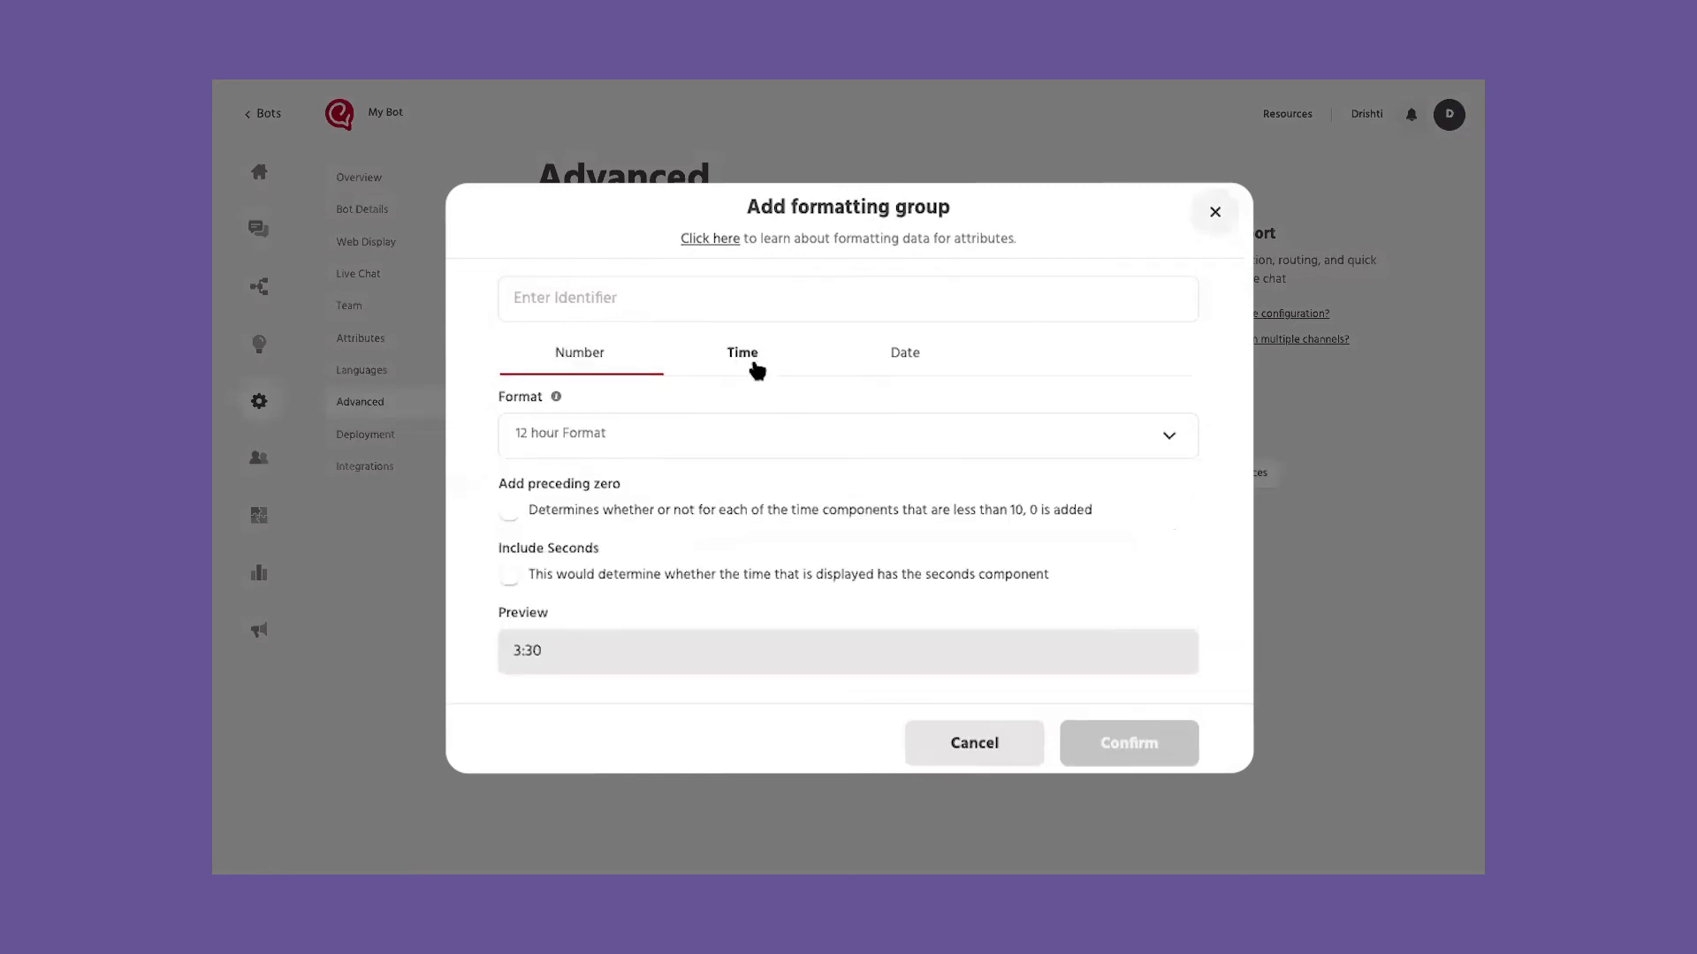
{"action": "left_click", "coordinate": [618, 433]}
{"action": "left_click", "coordinate": [583, 526]}
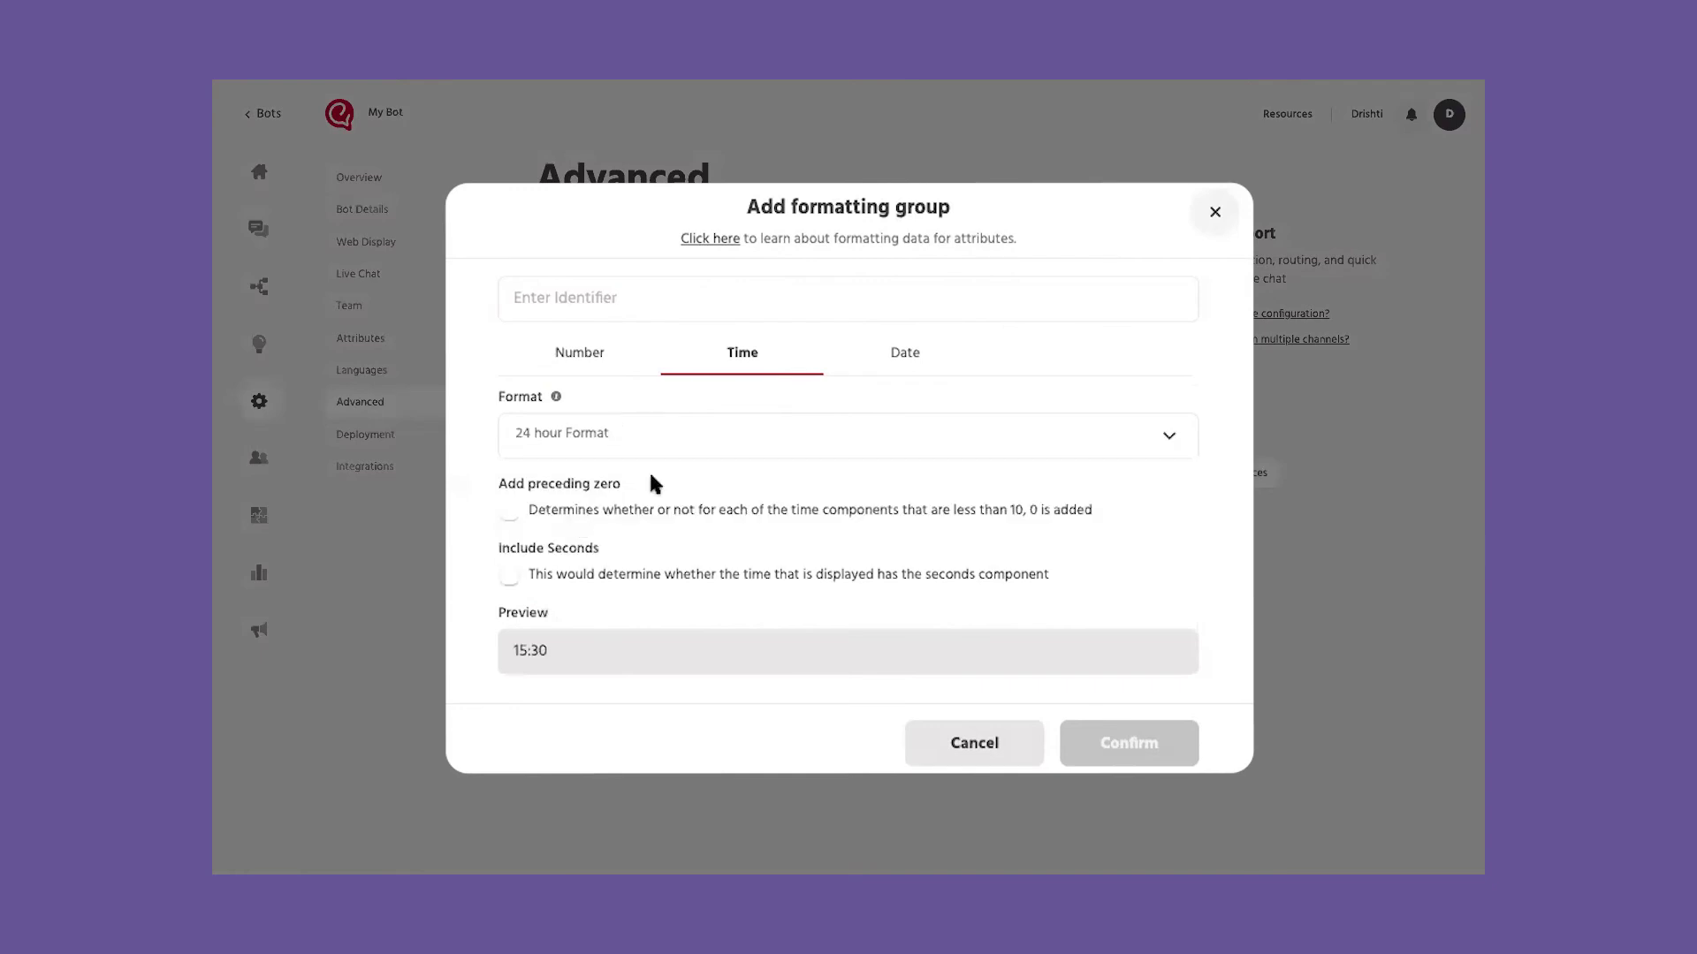
Step: Set the date style to Long, then close the dialog without saving
{"action": "left_click", "coordinate": [894, 372]}
{"action": "left_click", "coordinate": [684, 437]}
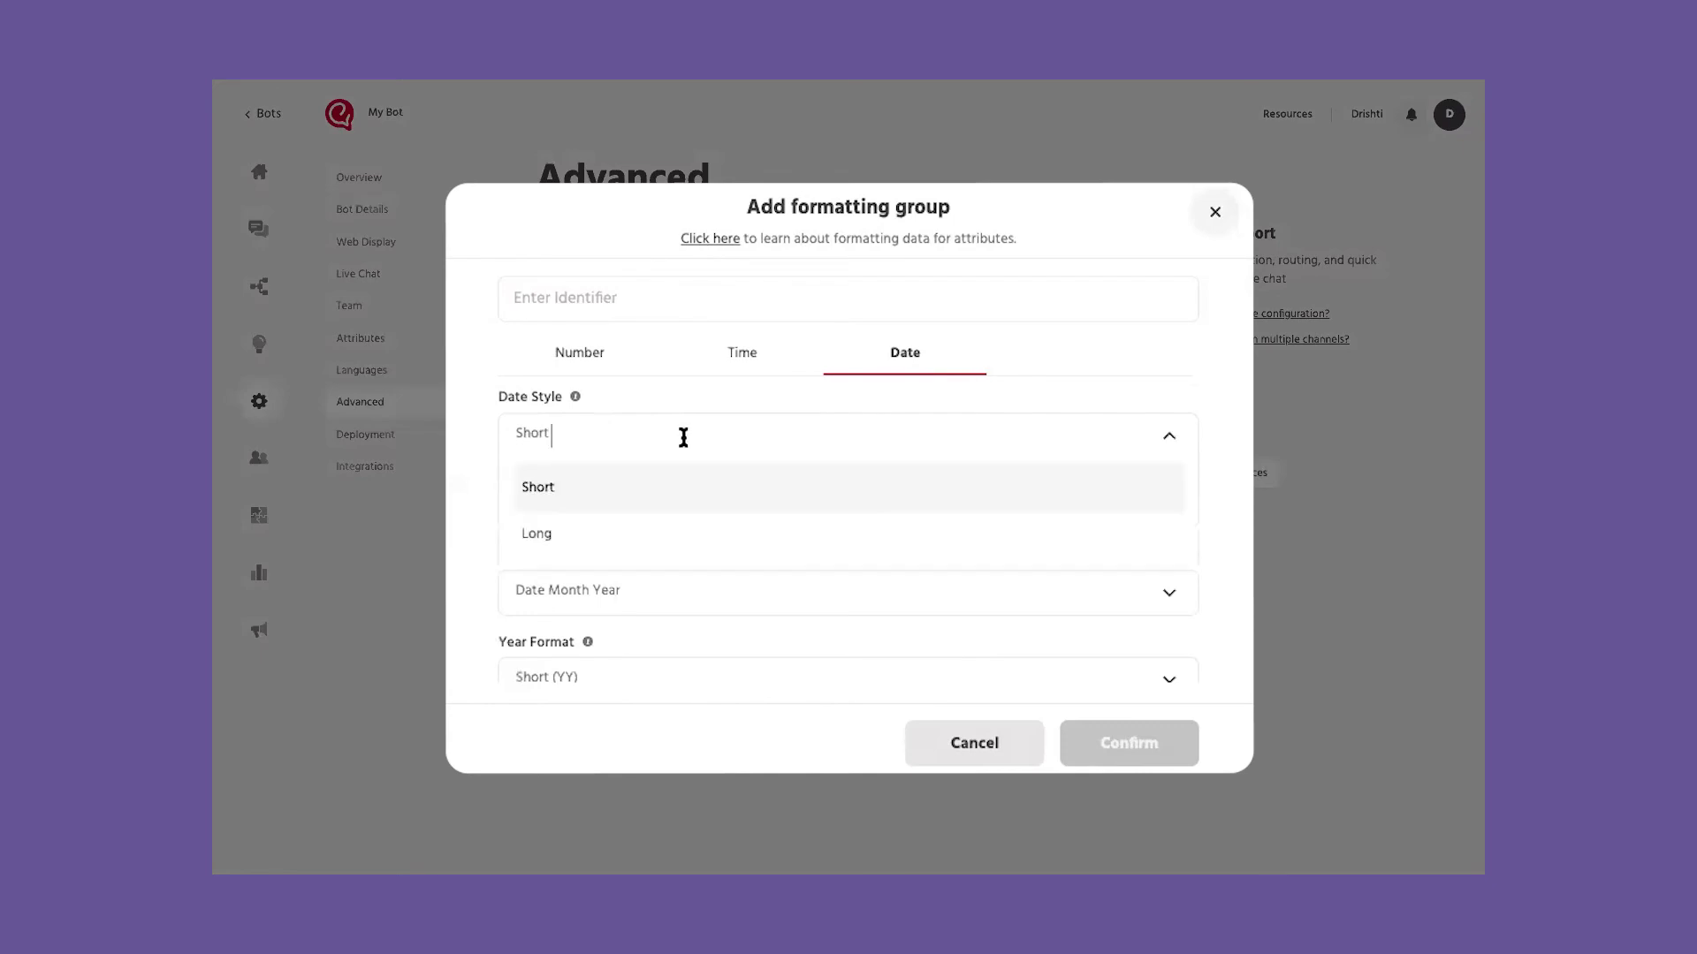
{"action": "left_click", "coordinate": [469, 468]}
{"action": "scroll", "coordinate": [636, 531], "scroll_direction": "down", "scroll_amount": 1}
{"action": "scroll", "coordinate": [601, 565], "scroll_direction": "down", "scroll_amount": 2}
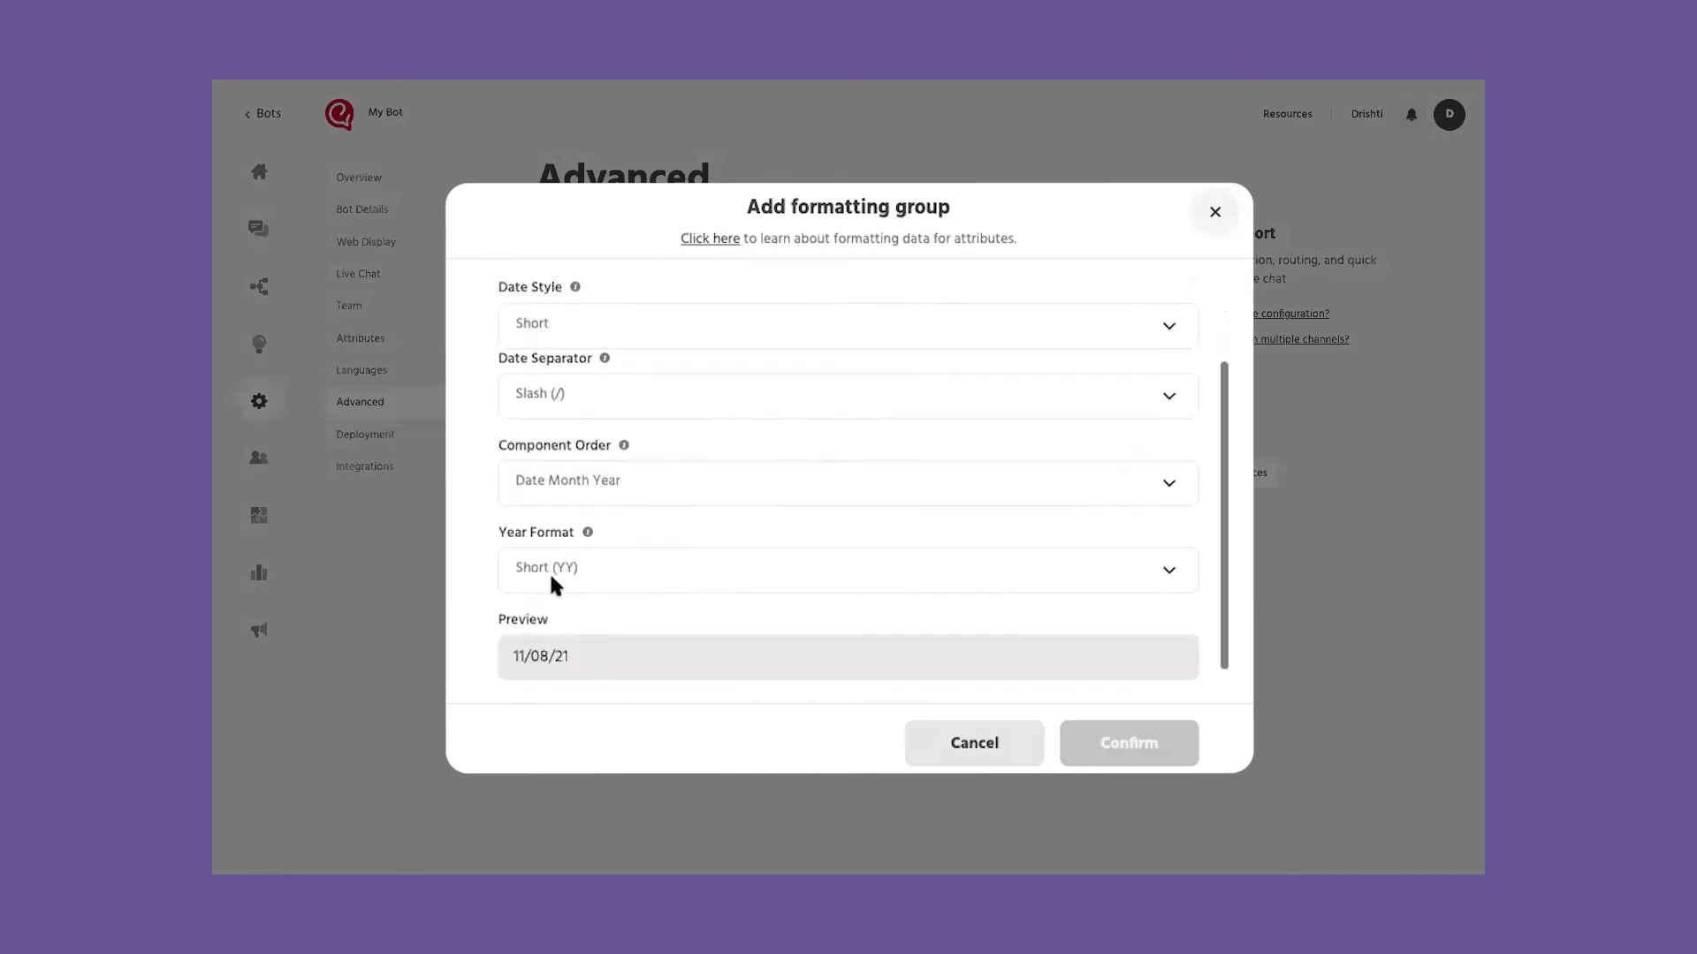
{"action": "scroll", "coordinate": [548, 574], "scroll_direction": "up", "scroll_amount": 3}
{"action": "left_click", "coordinate": [722, 444]}
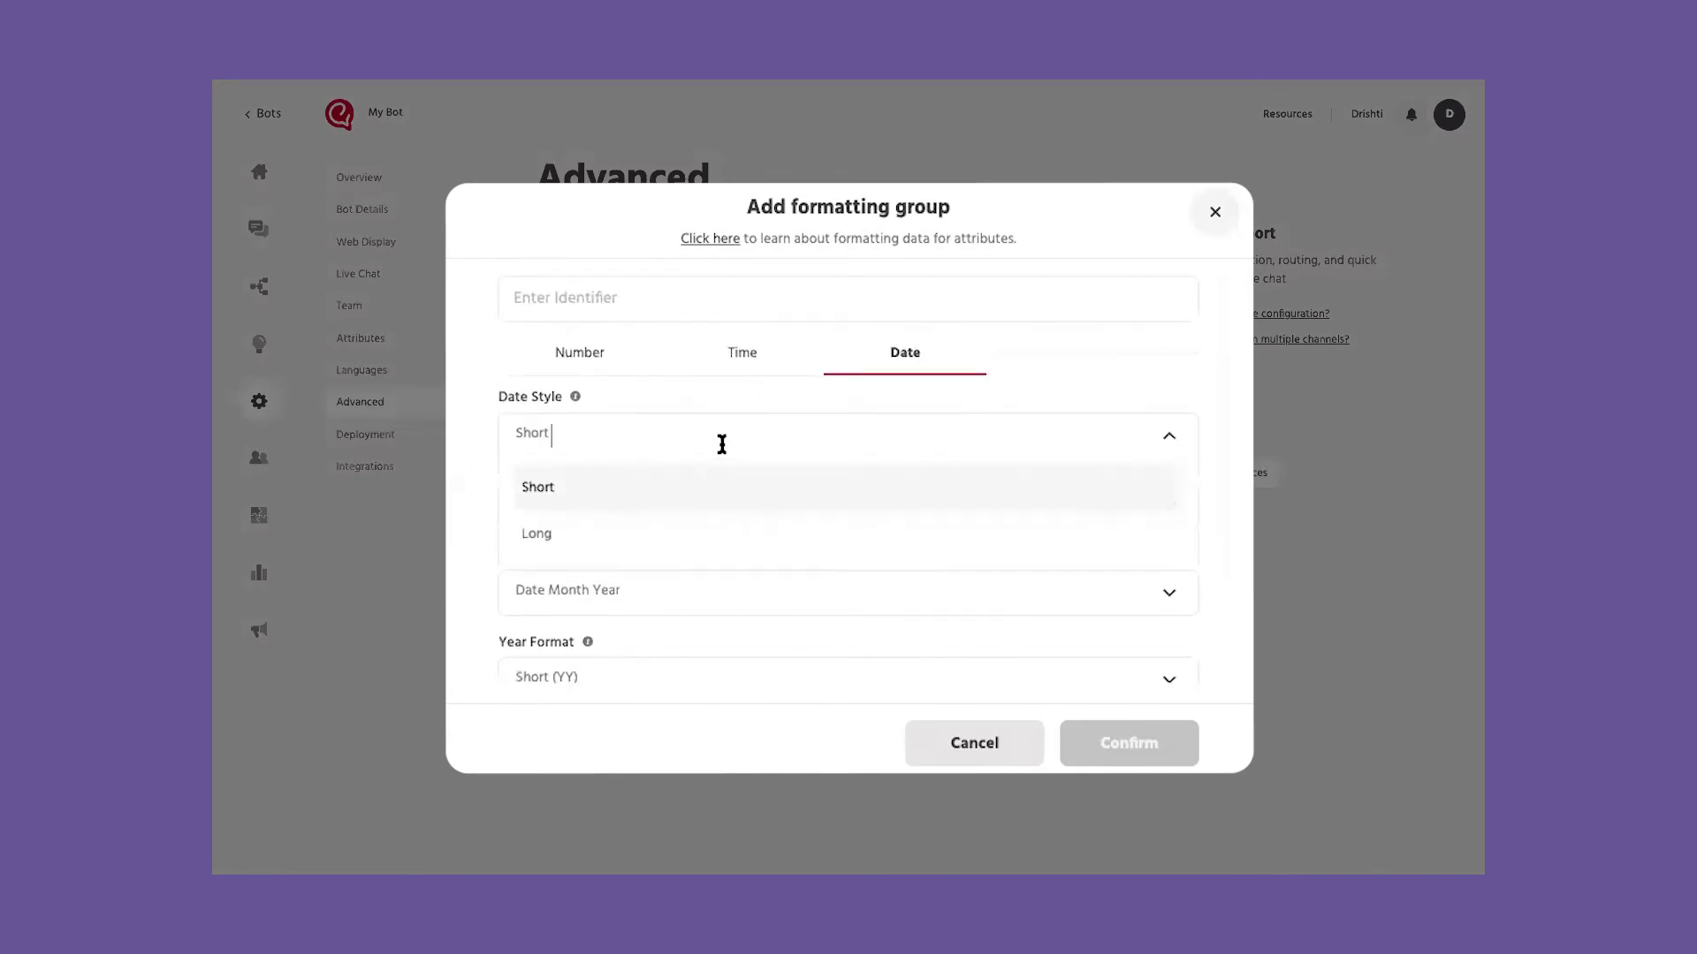
{"action": "left_click", "coordinate": [656, 524]}
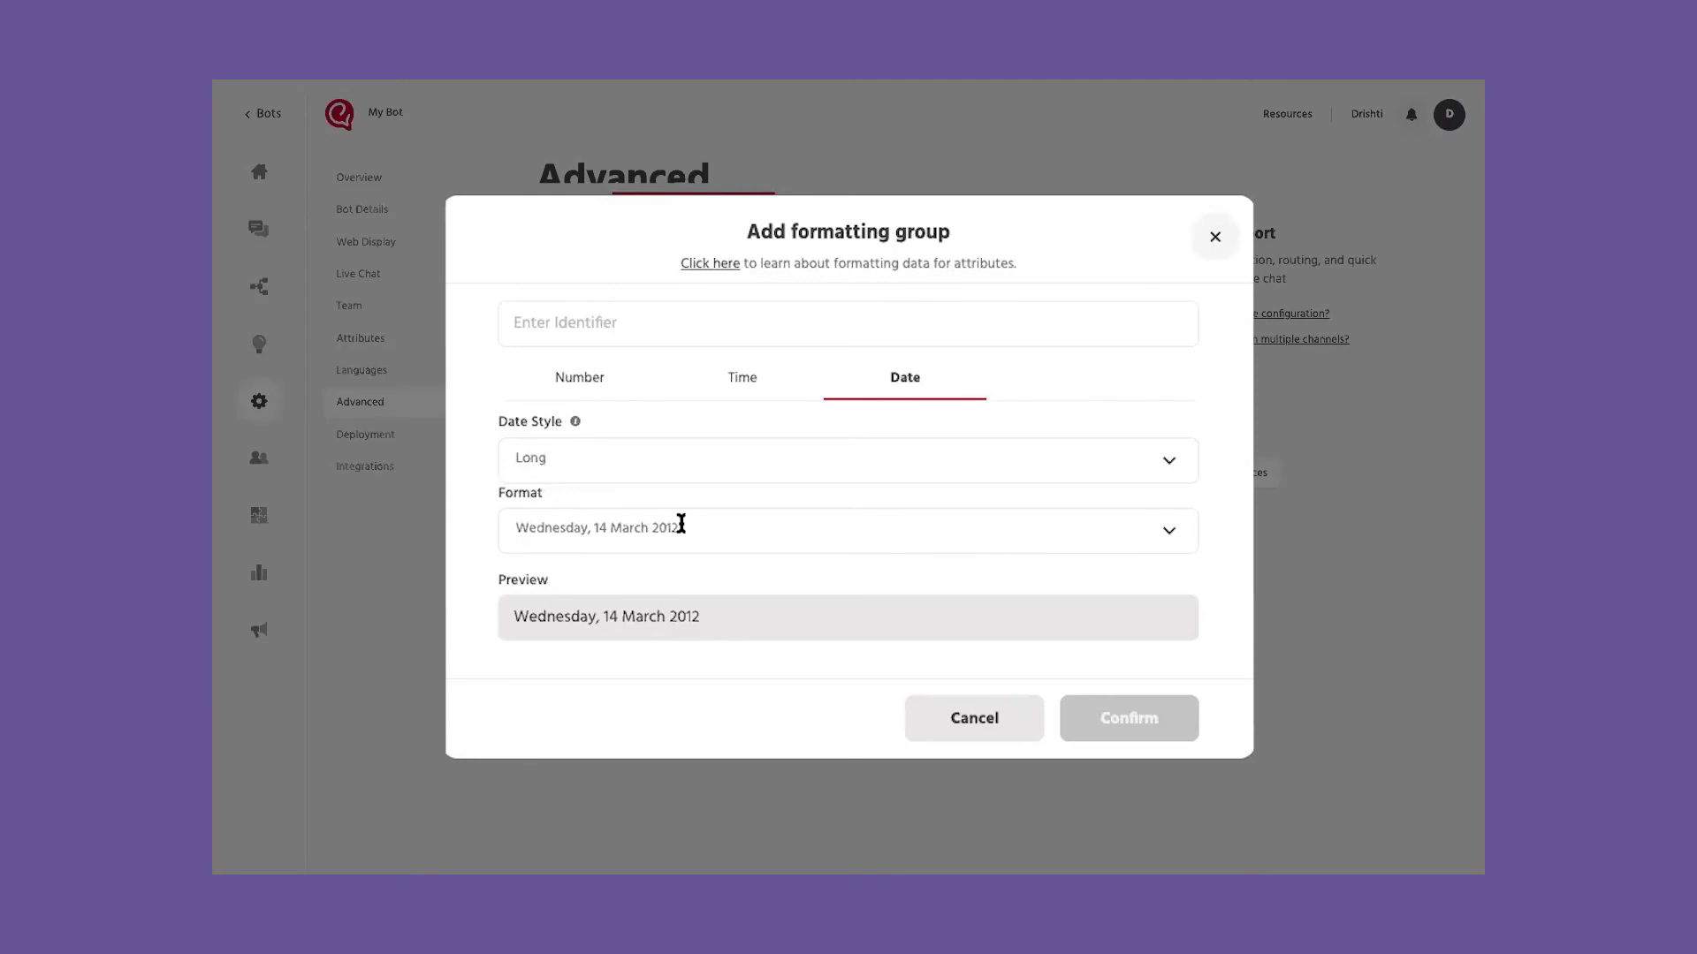
{"action": "left_click", "coordinate": [1216, 237]}
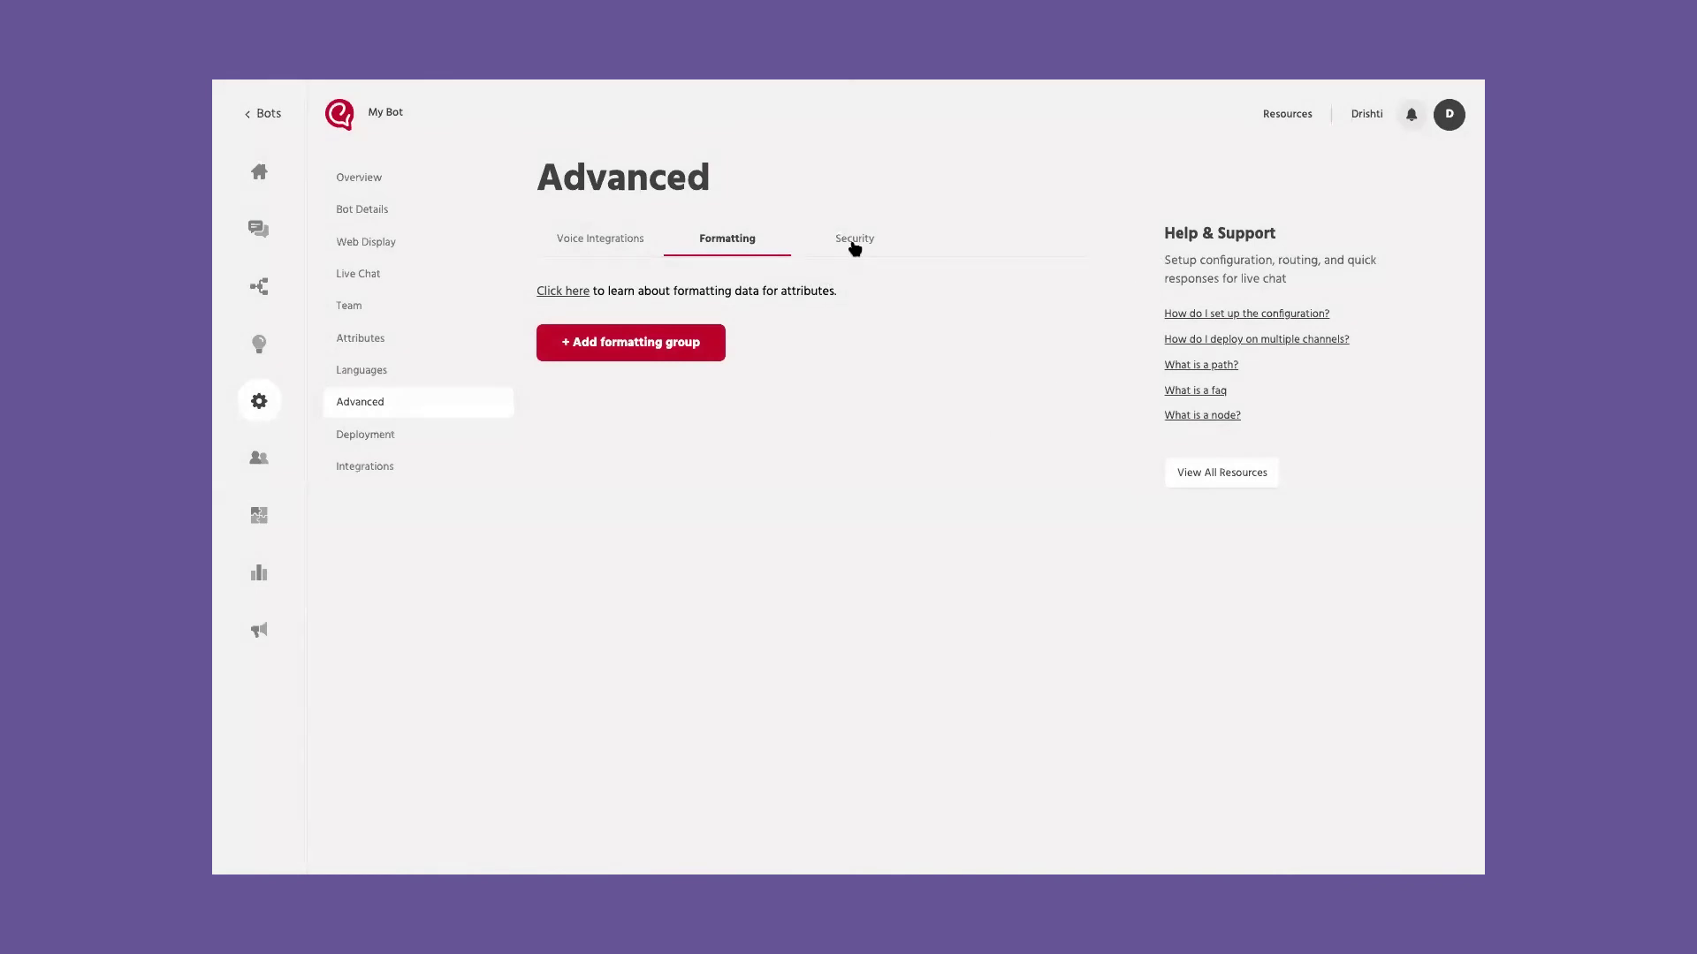
Step: Allow agents to edit additional attributes, keep supervisors' path builder access on, and save
{"action": "left_click", "coordinate": [853, 243]}
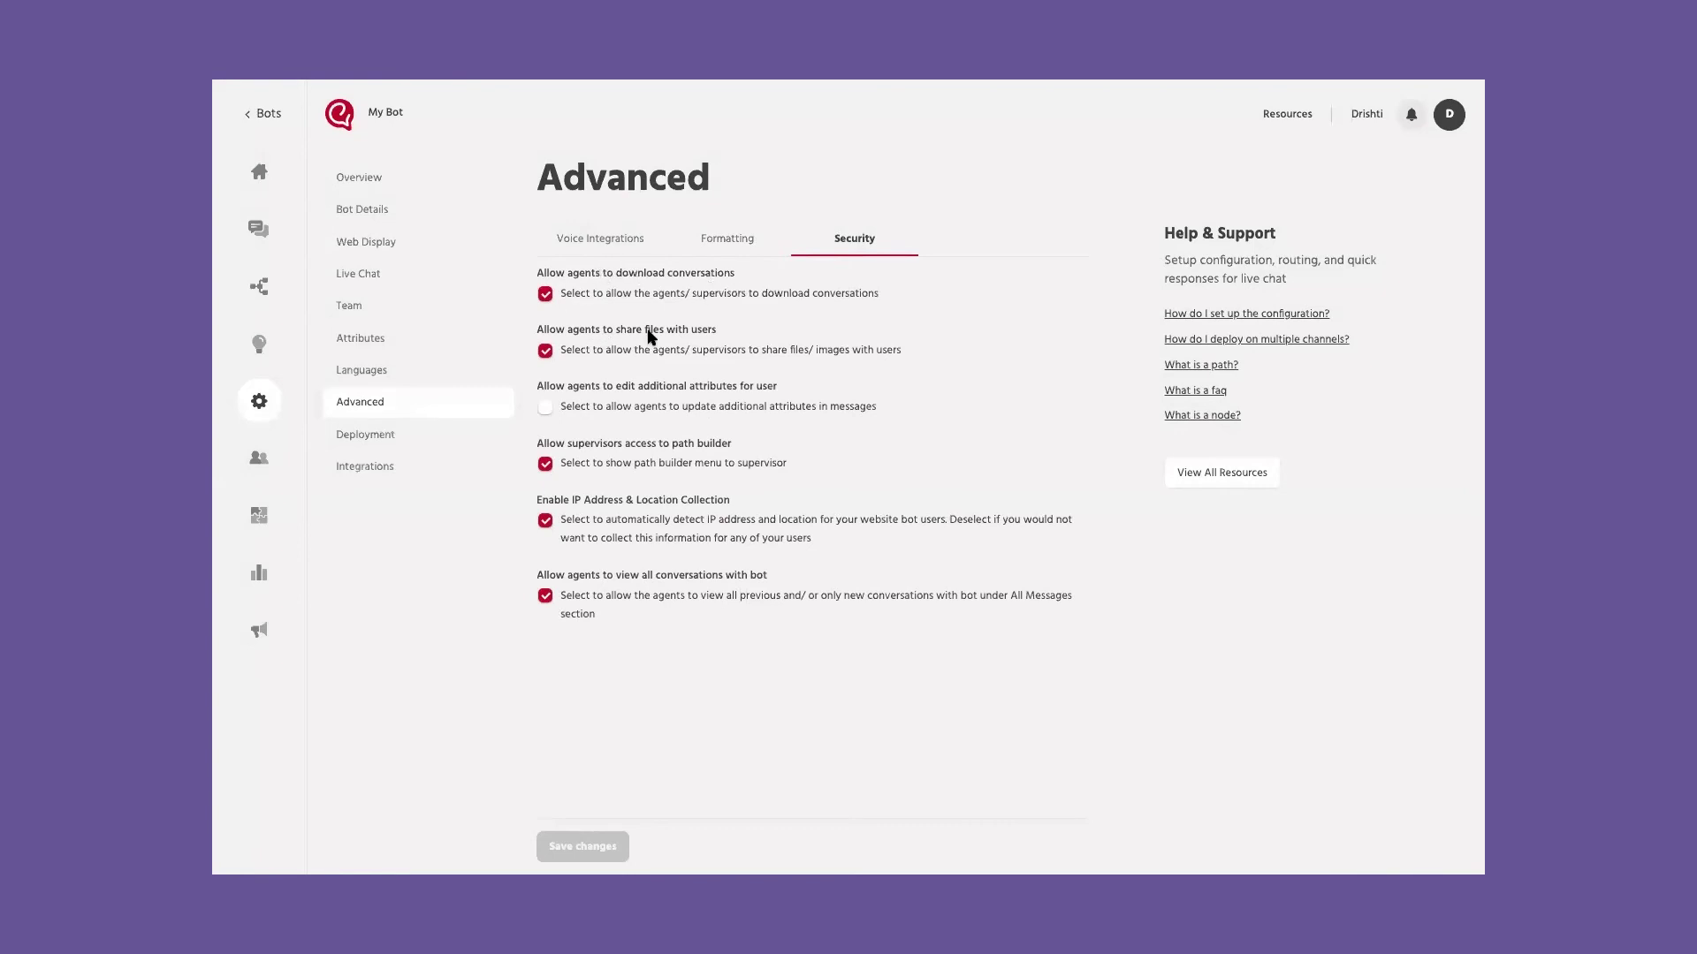
{"action": "left_click", "coordinate": [545, 407]}
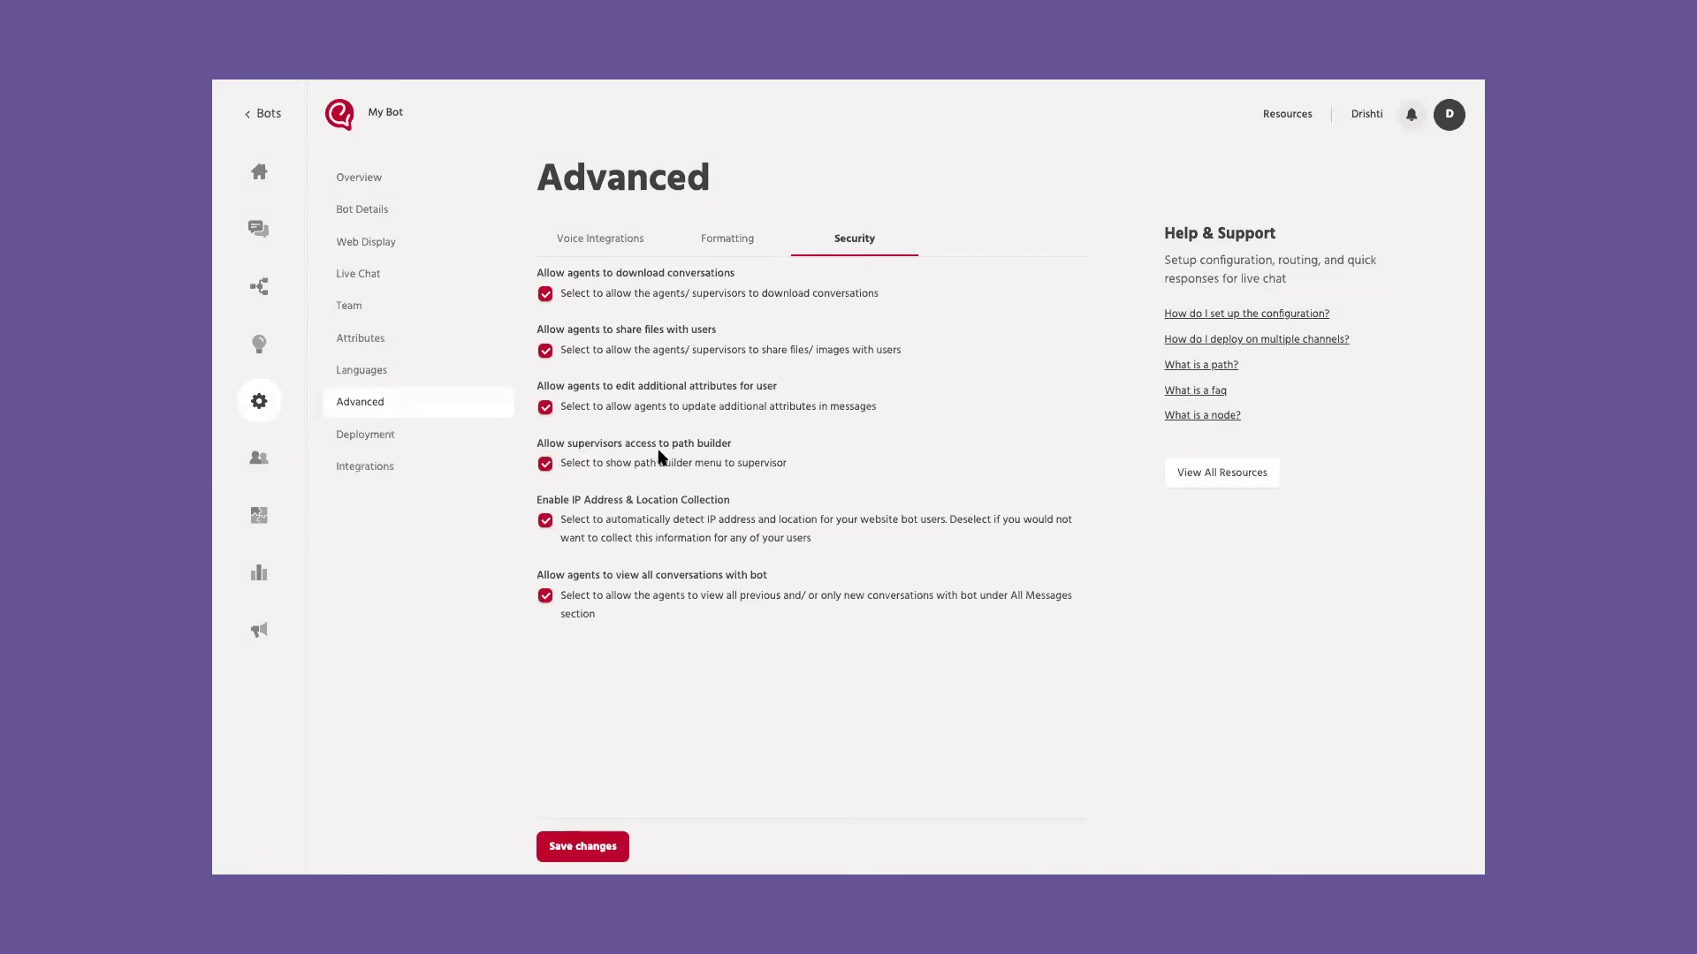
{"action": "left_click", "coordinate": [545, 465]}
{"action": "left_click", "coordinate": [547, 464]}
{"action": "left_click", "coordinate": [607, 851]}
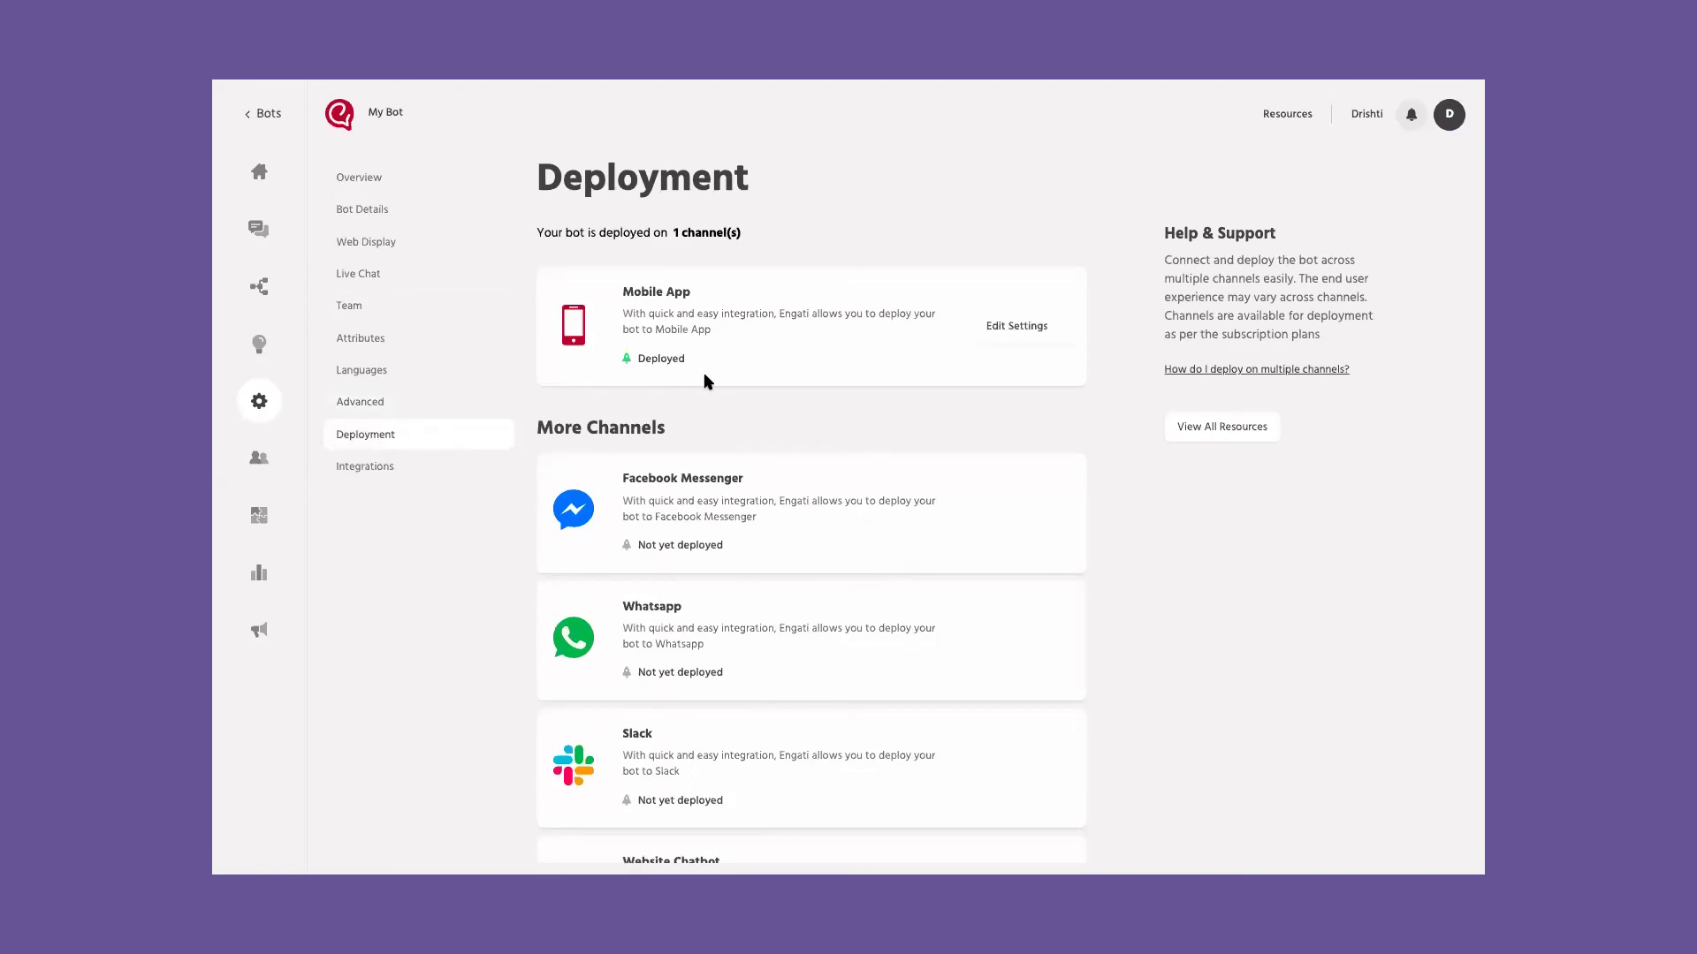
Step: Scroll through the Deployment page's channel list to review which channels are deployed
{"action": "scroll", "coordinate": [704, 379], "scroll_direction": "down", "scroll_amount": 6}
{"action": "scroll", "coordinate": [707, 381], "scroll_direction": "down", "scroll_amount": 5}
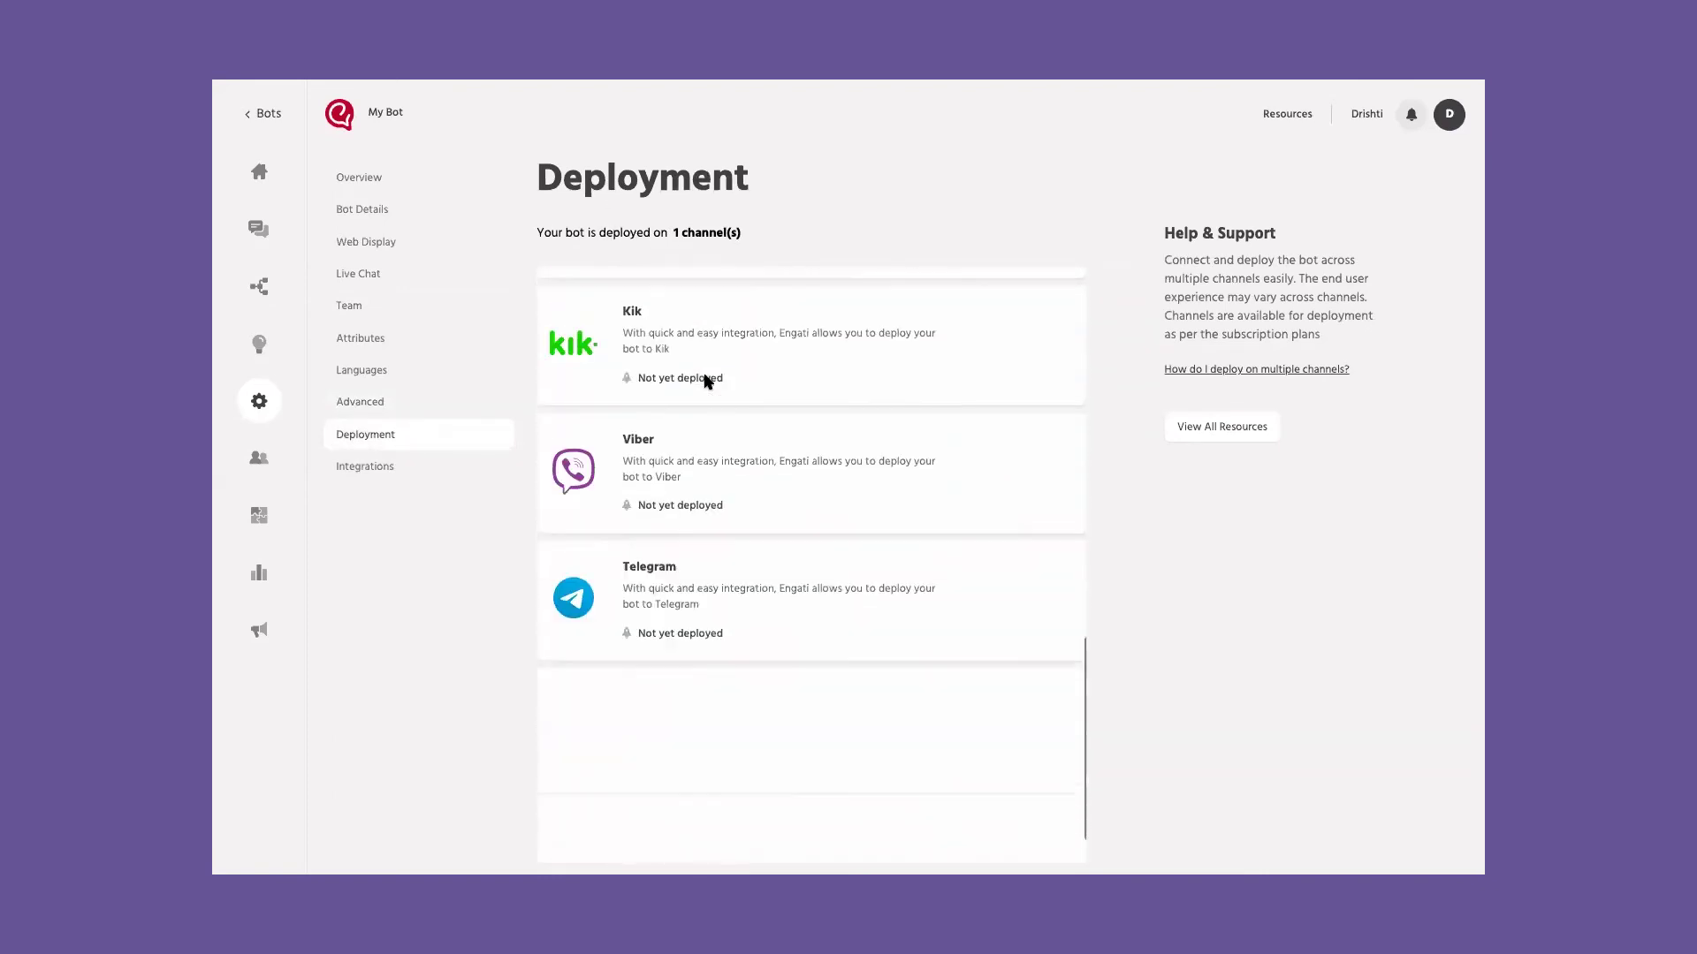
{"action": "scroll", "coordinate": [707, 381], "scroll_direction": "up", "scroll_amount": 8}
{"action": "scroll", "coordinate": [706, 380], "scroll_direction": "up", "scroll_amount": 4}
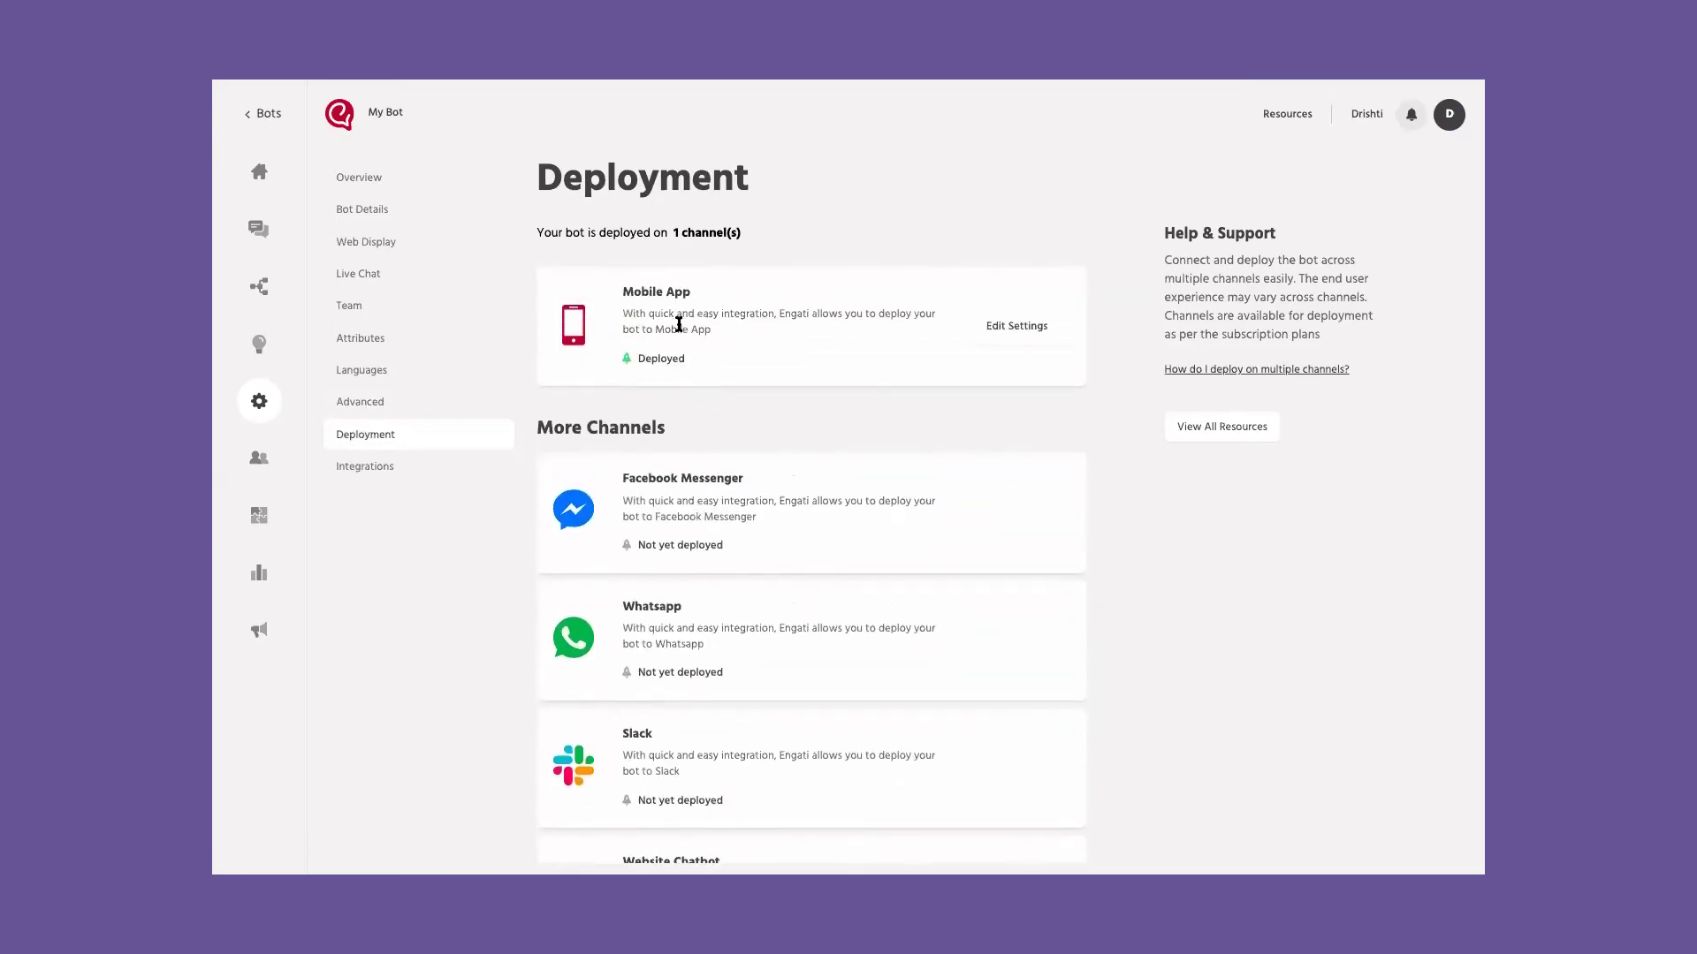
{"action": "scroll", "coordinate": [718, 364], "scroll_direction": "down", "scroll_amount": 2}
{"action": "scroll", "coordinate": [716, 368], "scroll_direction": "down", "scroll_amount": 3}
Step: Set up the Website Chatbot channel as a Website deployment positioned Bottom Right
{"action": "mouse_move", "coordinate": [708, 478]}
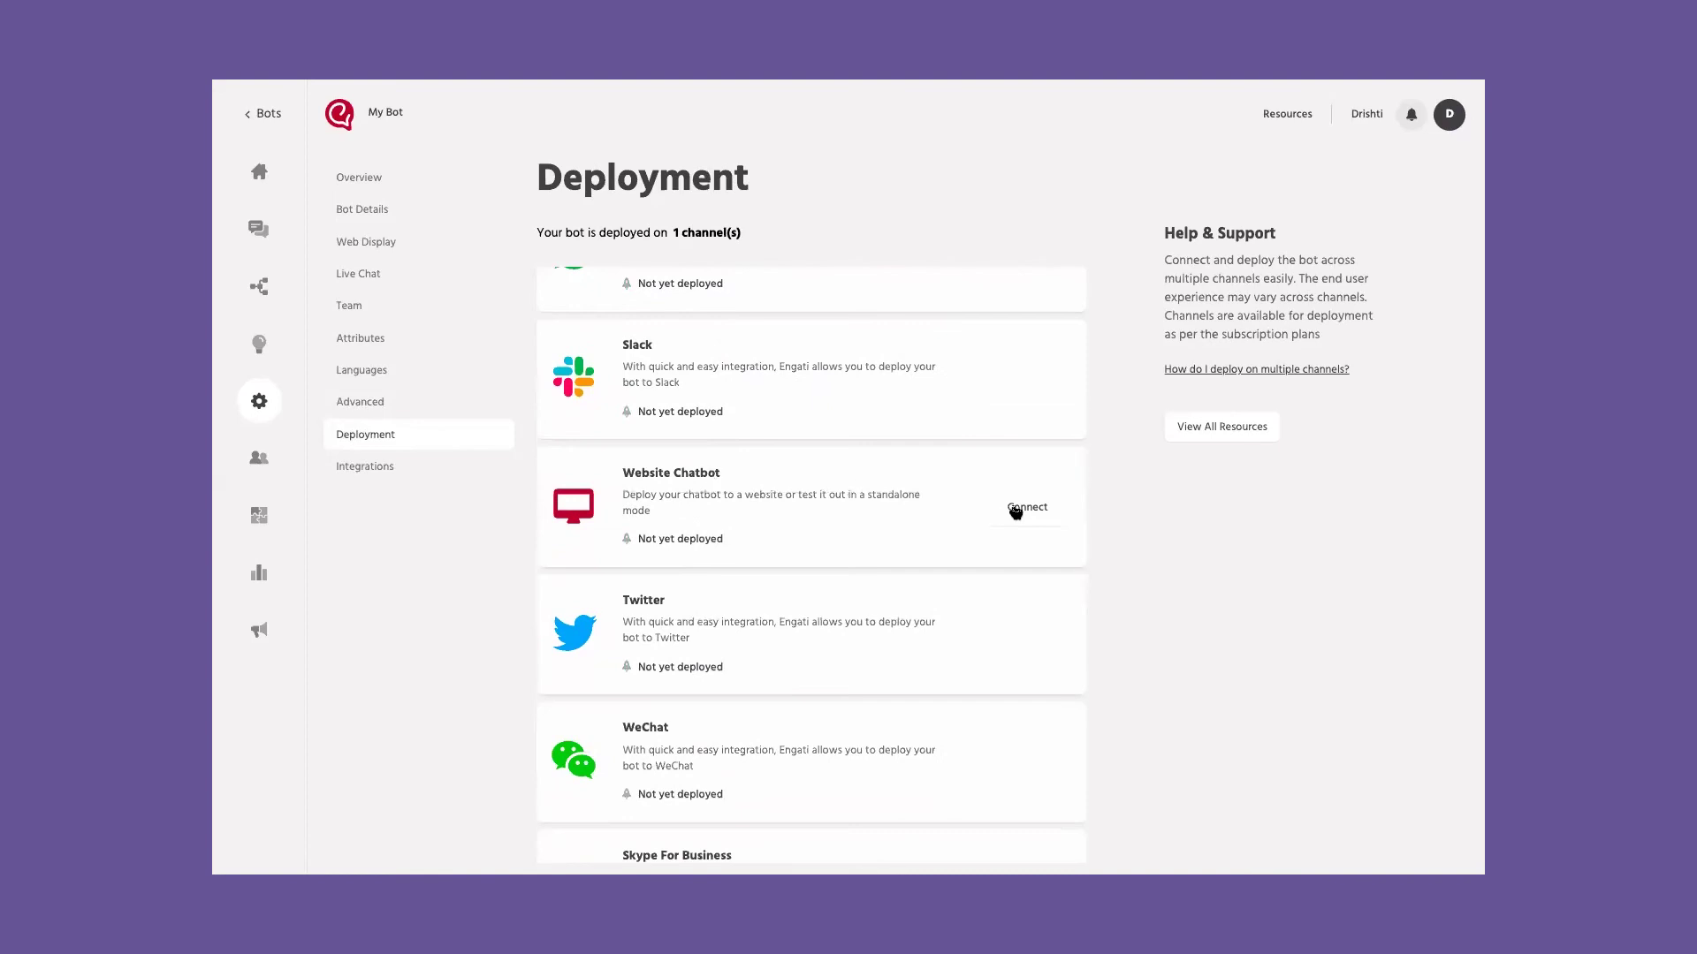
{"action": "left_click", "coordinate": [1016, 511]}
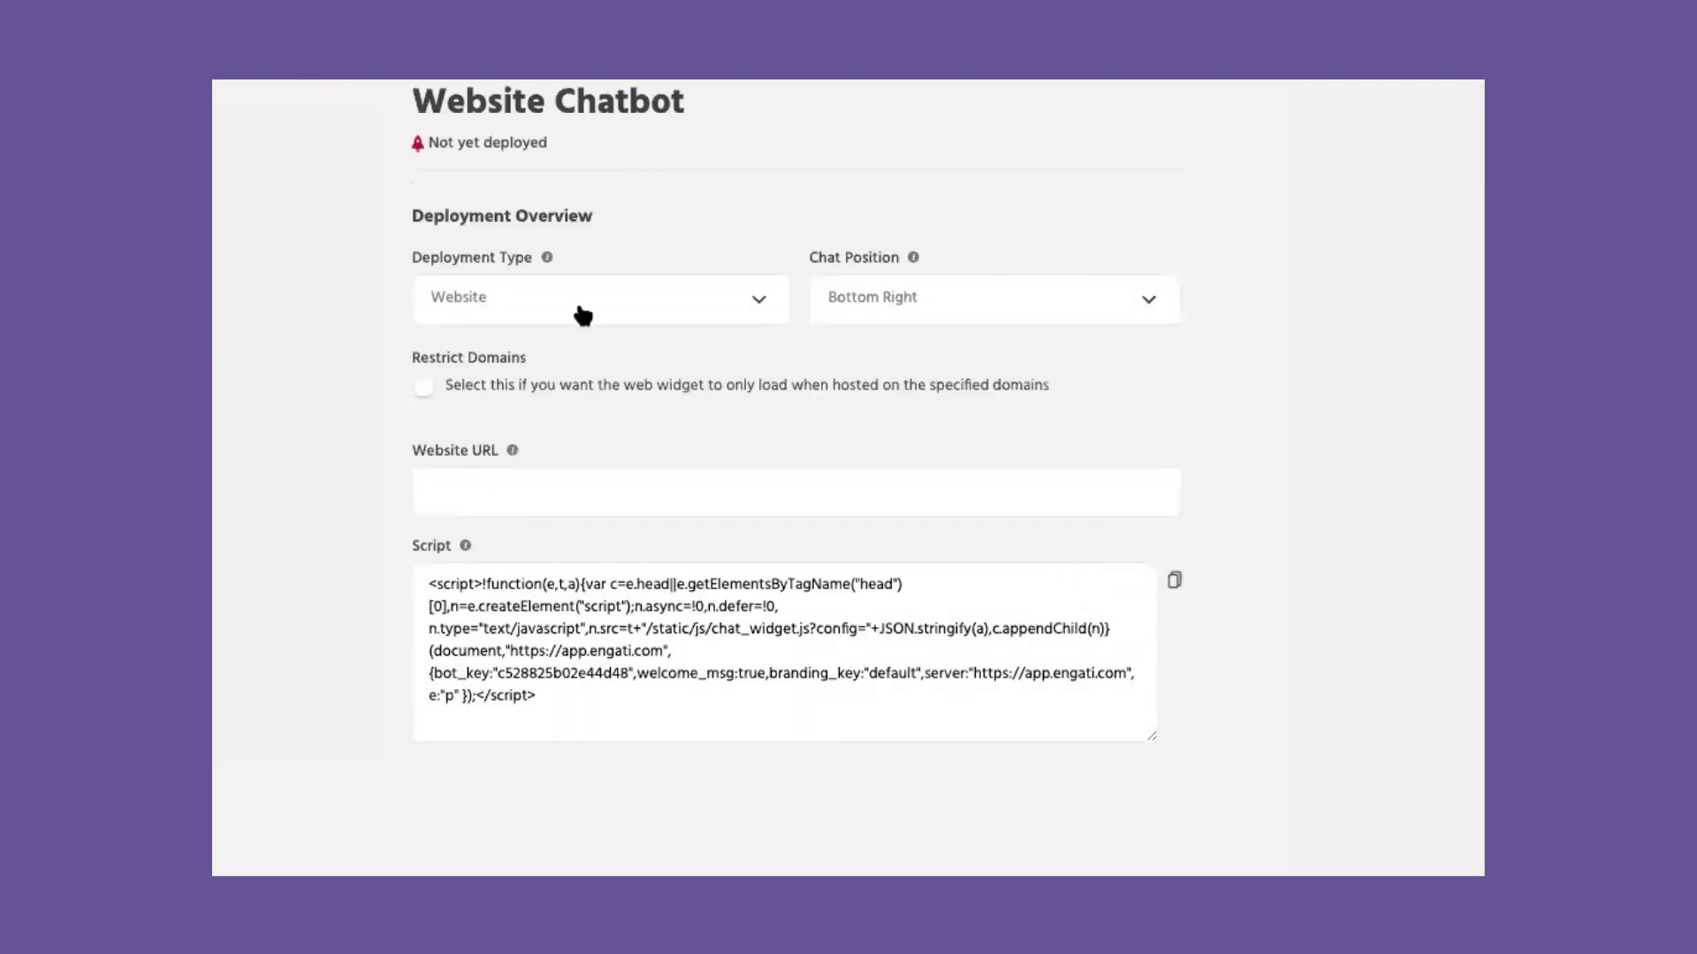
{"action": "left_click", "coordinate": [583, 316]}
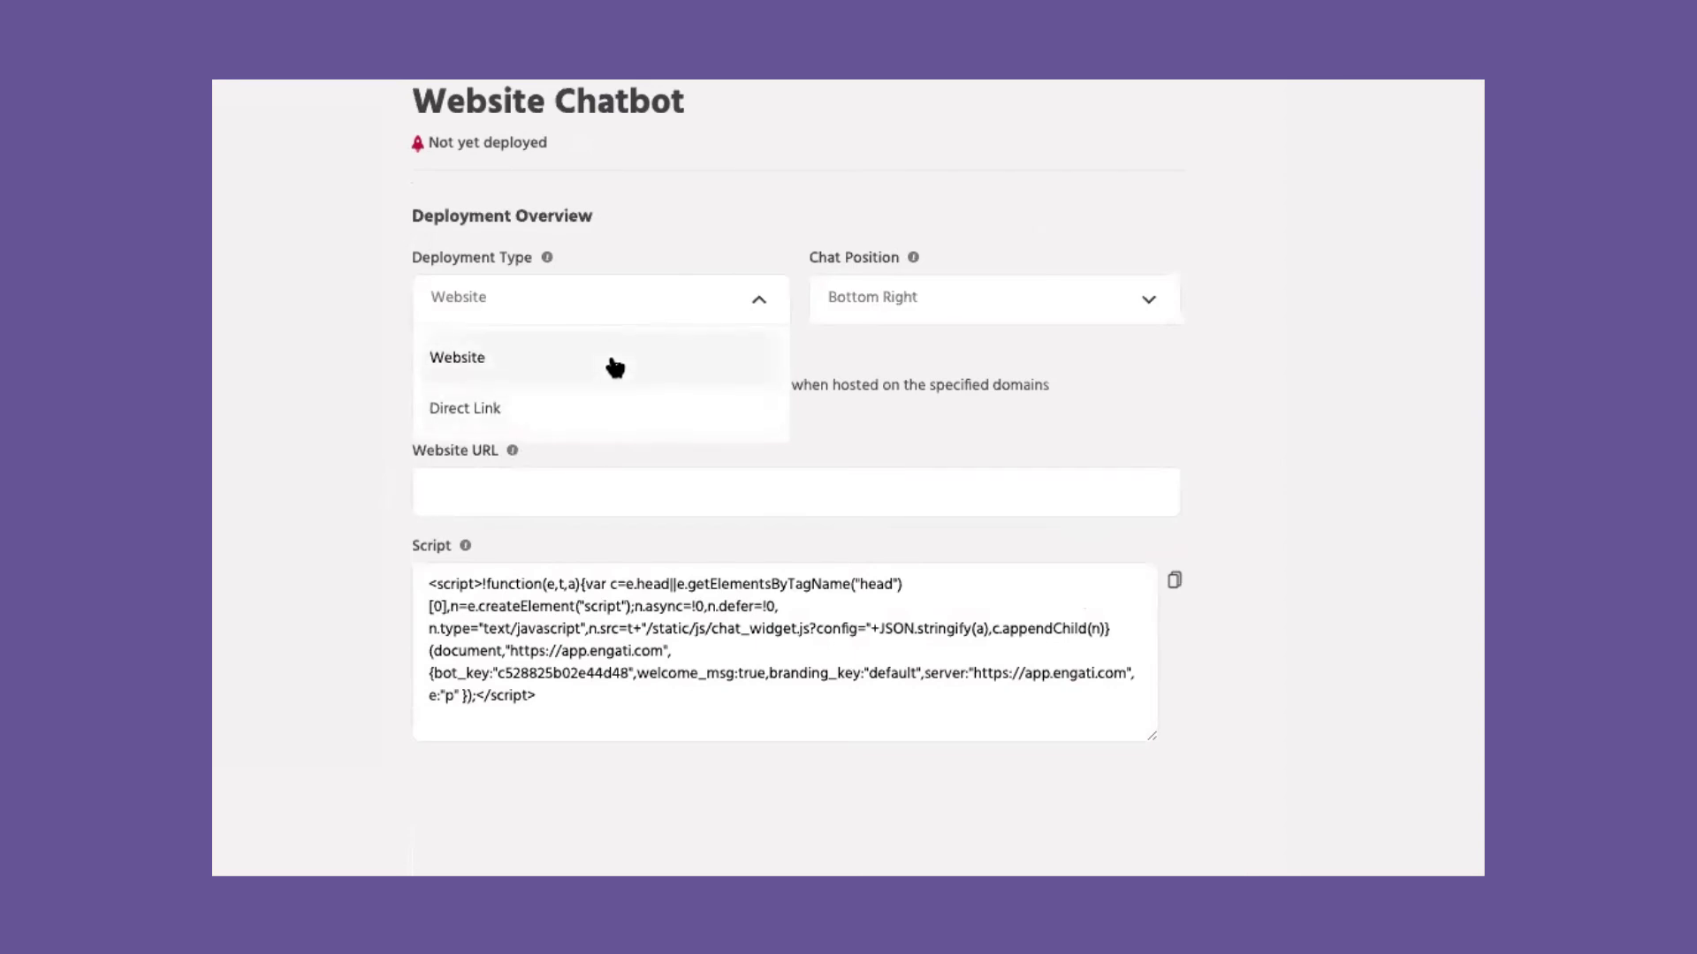
{"action": "left_click", "coordinate": [944, 301]}
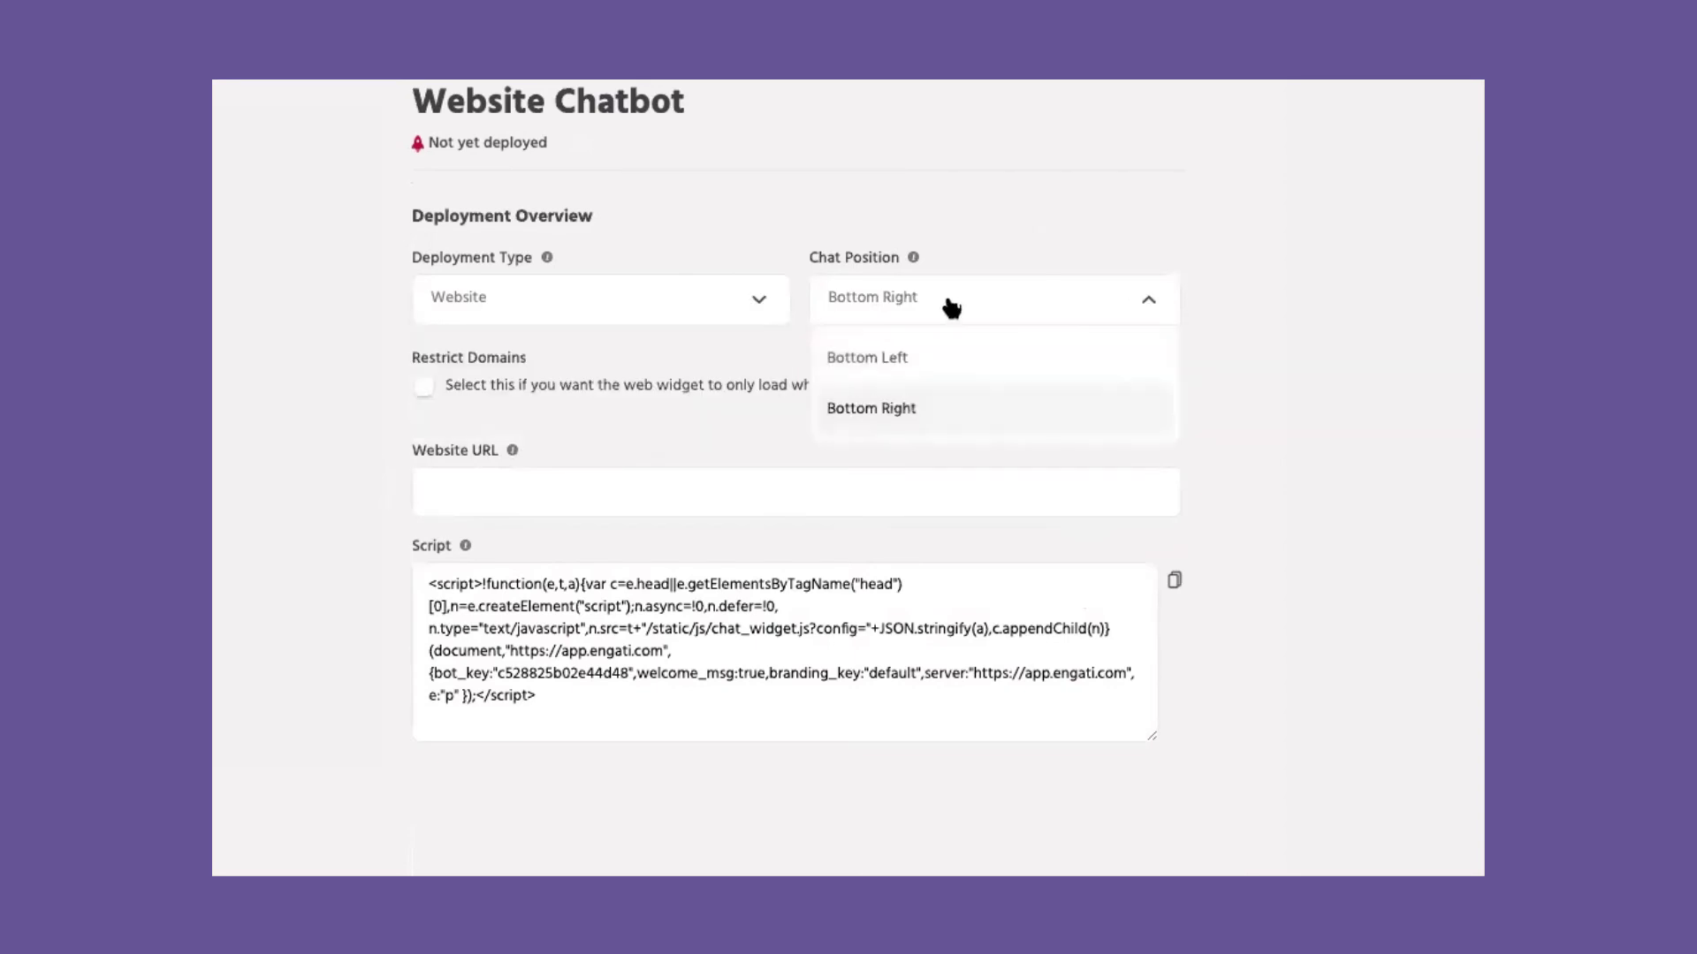
{"action": "left_click", "coordinate": [918, 364]}
{"action": "left_click", "coordinate": [936, 301]}
{"action": "left_click", "coordinate": [919, 408]}
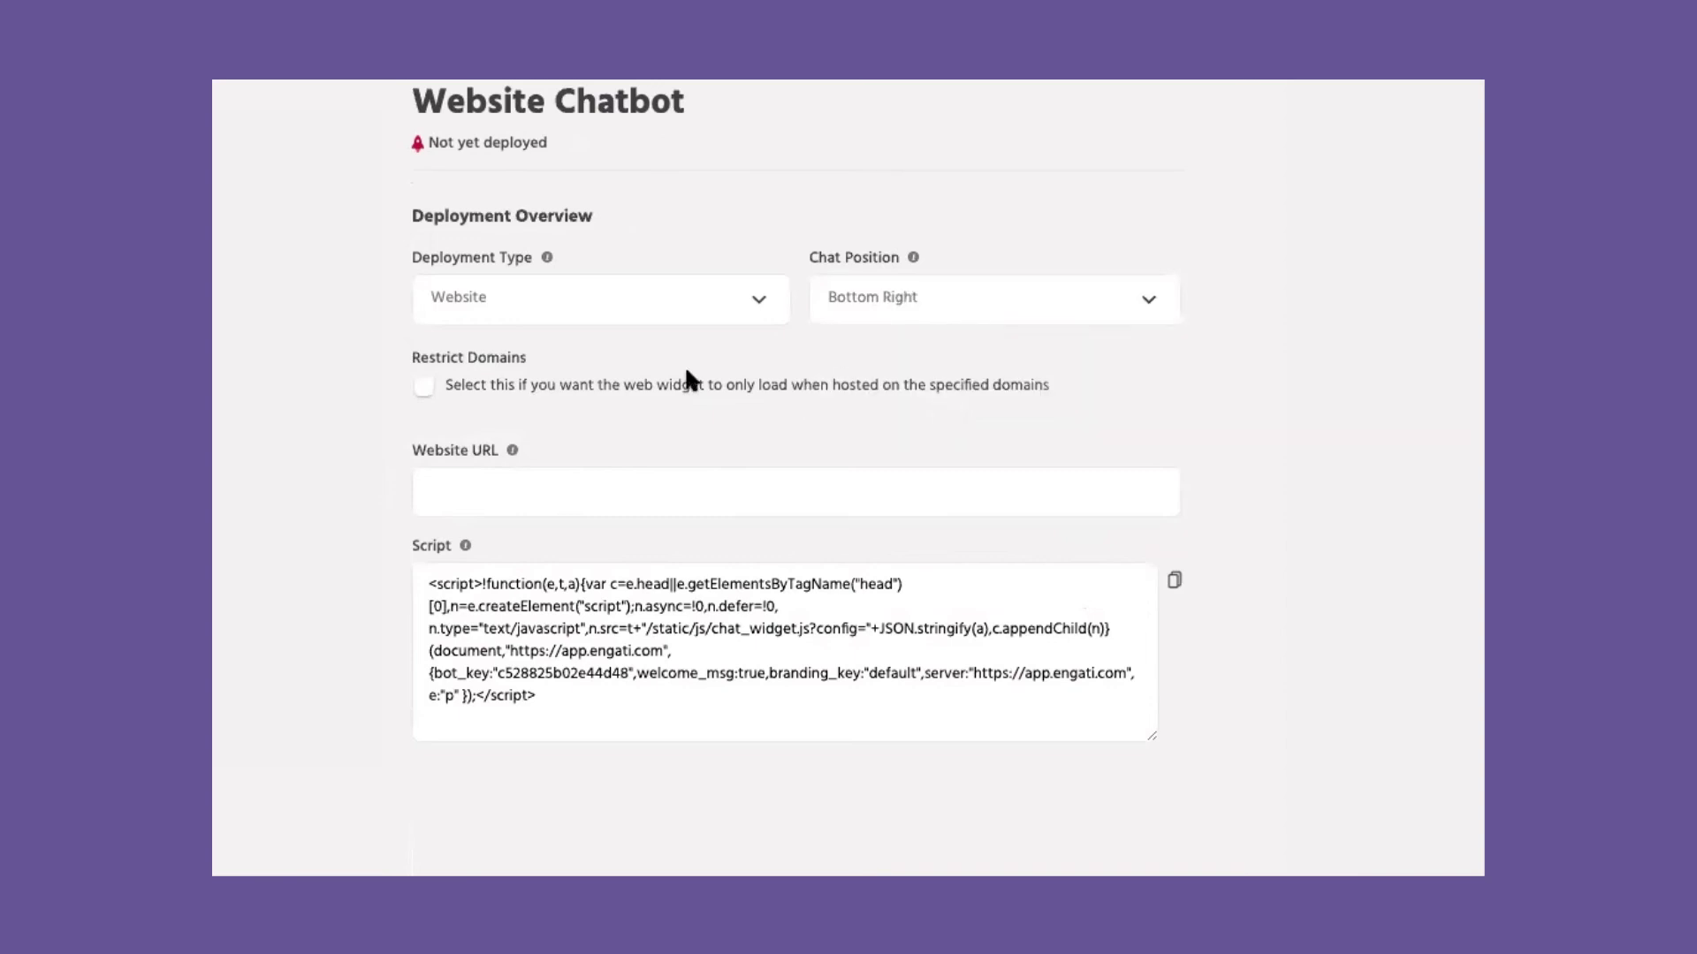
Step: Turn on Restrict Domains and step through the domain and website URL fields
{"action": "left_click", "coordinate": [487, 389]}
{"action": "left_click", "coordinate": [499, 479]}
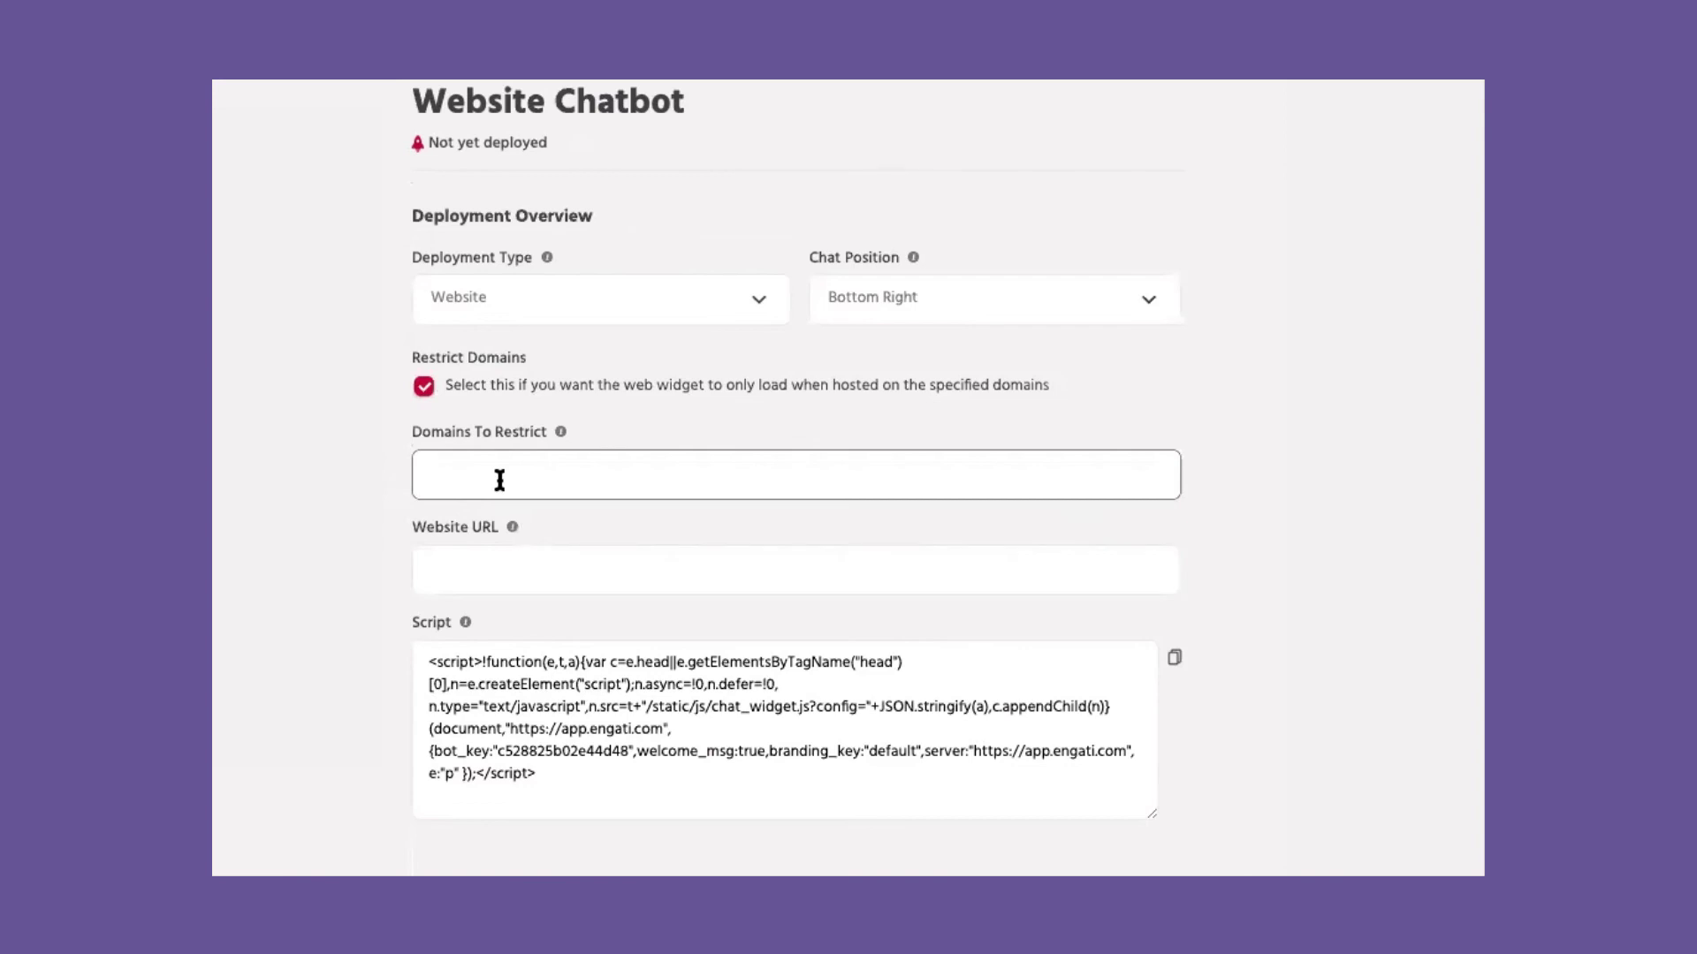
{"action": "left_click", "coordinate": [538, 565]}
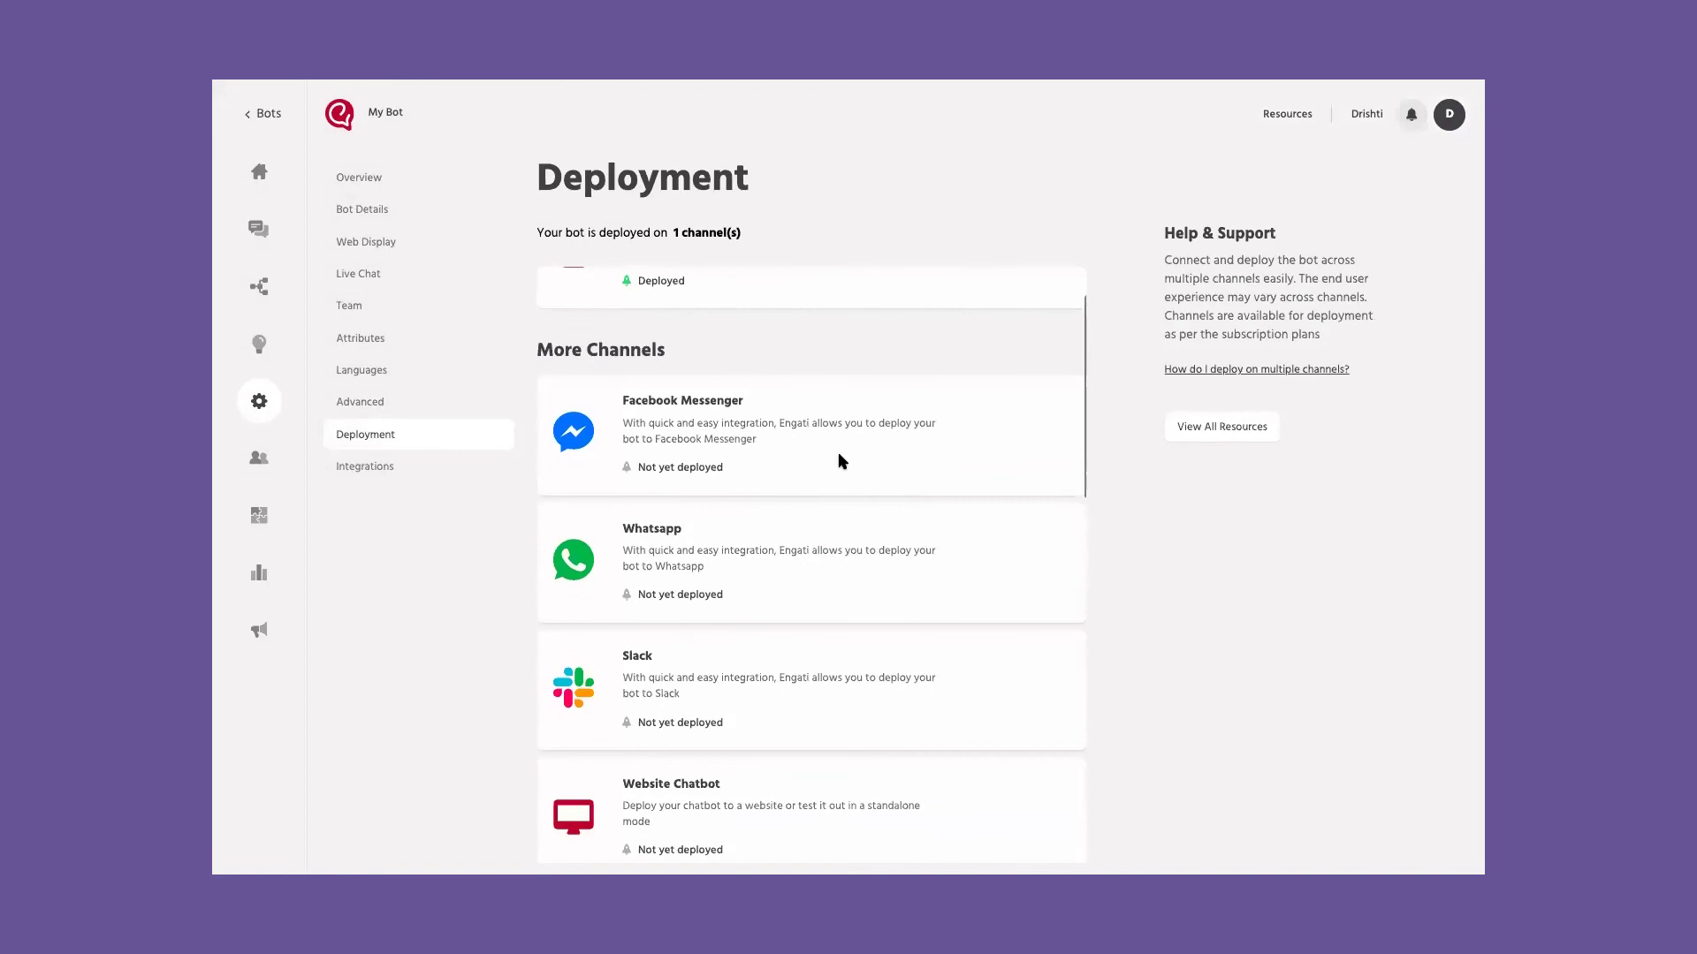
{"action": "mouse_move", "coordinate": [751, 460]}
{"action": "scroll", "coordinate": [737, 513], "scroll_direction": "down", "scroll_amount": 3}
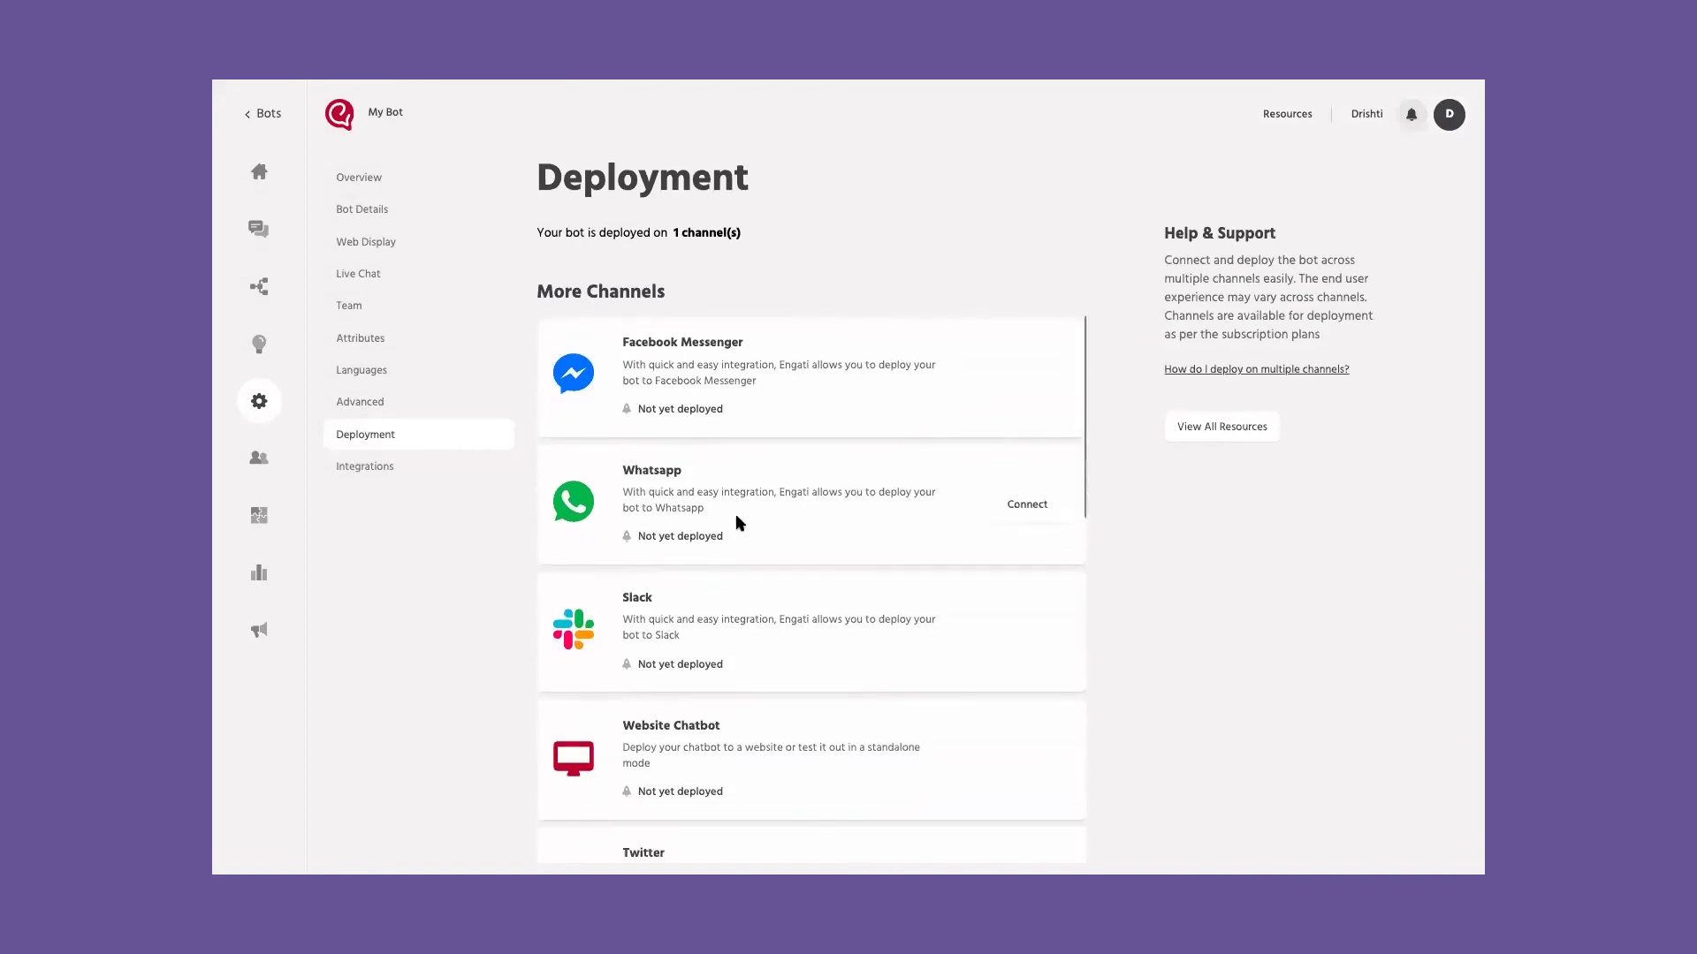
{"action": "scroll", "coordinate": [737, 517], "scroll_direction": "down", "scroll_amount": 8}
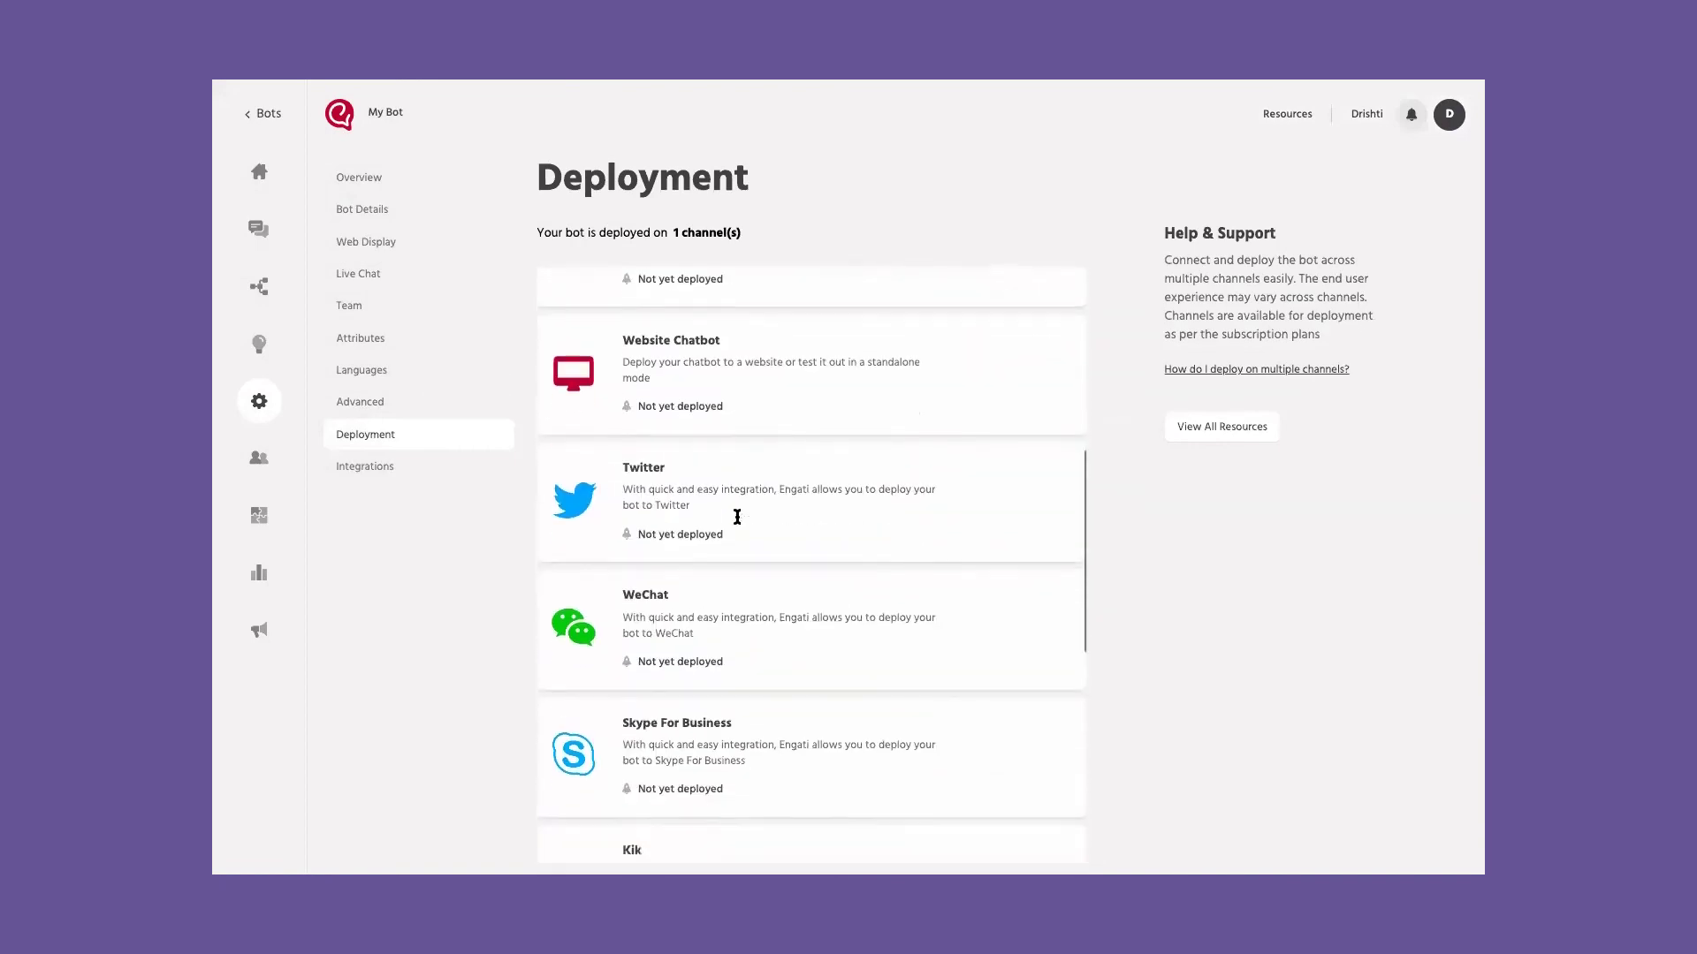
{"action": "scroll", "coordinate": [683, 675], "scroll_direction": "down", "scroll_amount": 3}
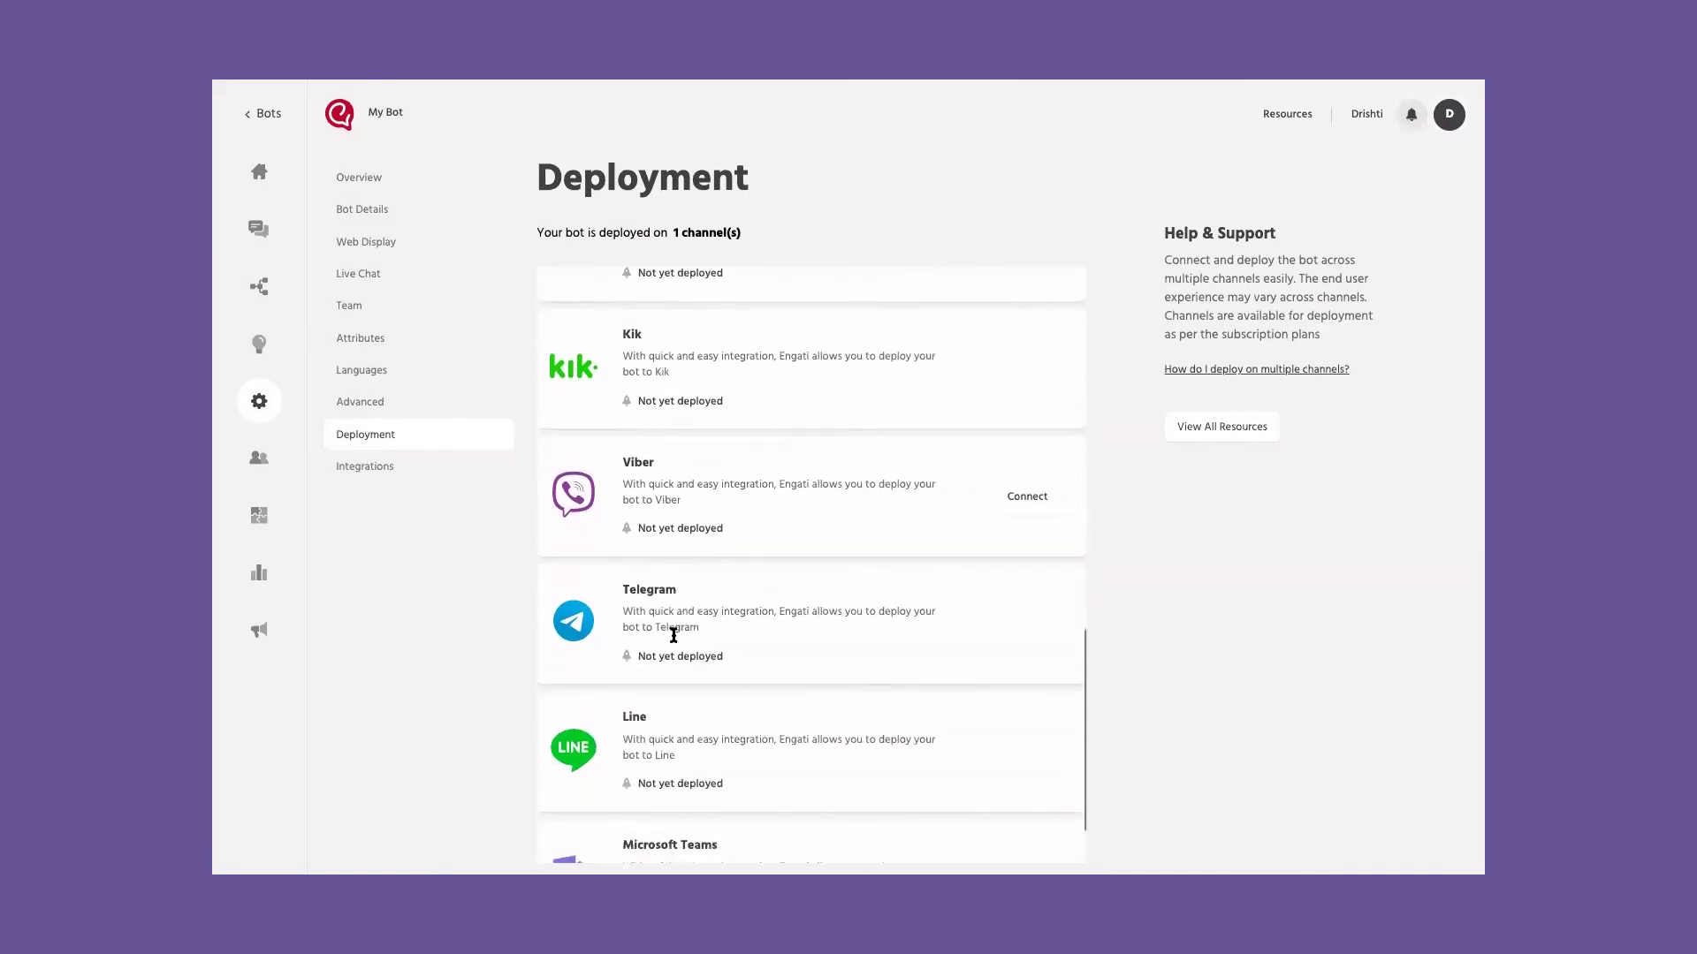
{"action": "scroll", "coordinate": [683, 675], "scroll_direction": "up", "scroll_amount": 12}
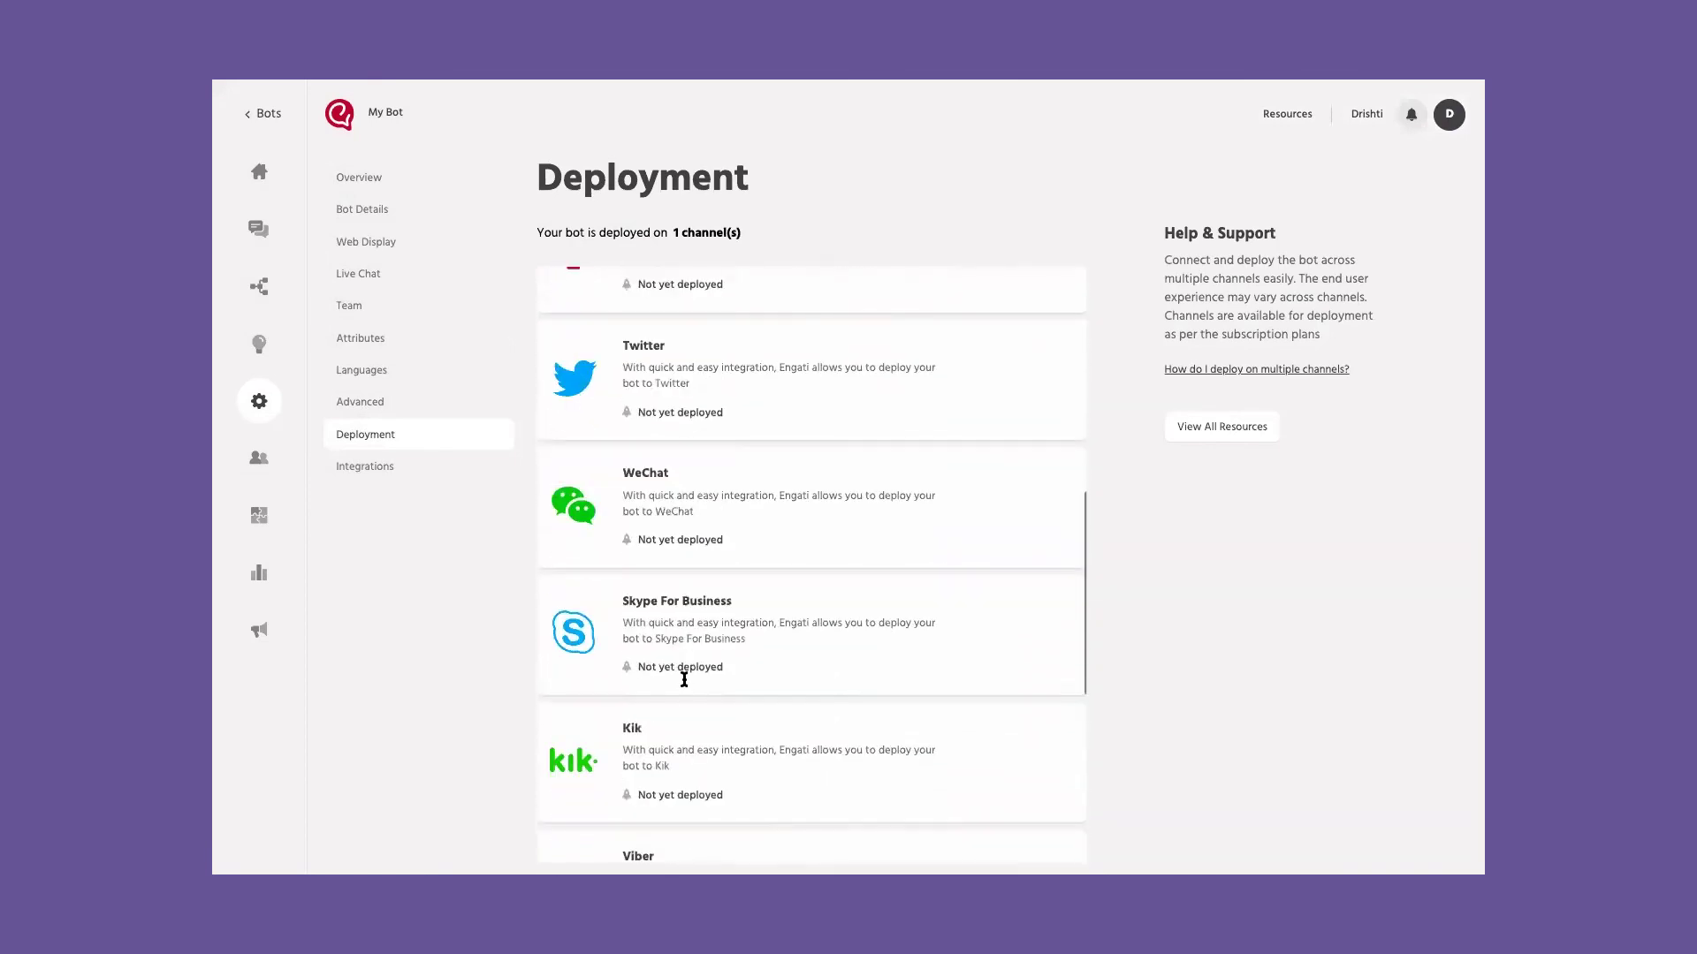
{"action": "left_click", "coordinate": [355, 466]}
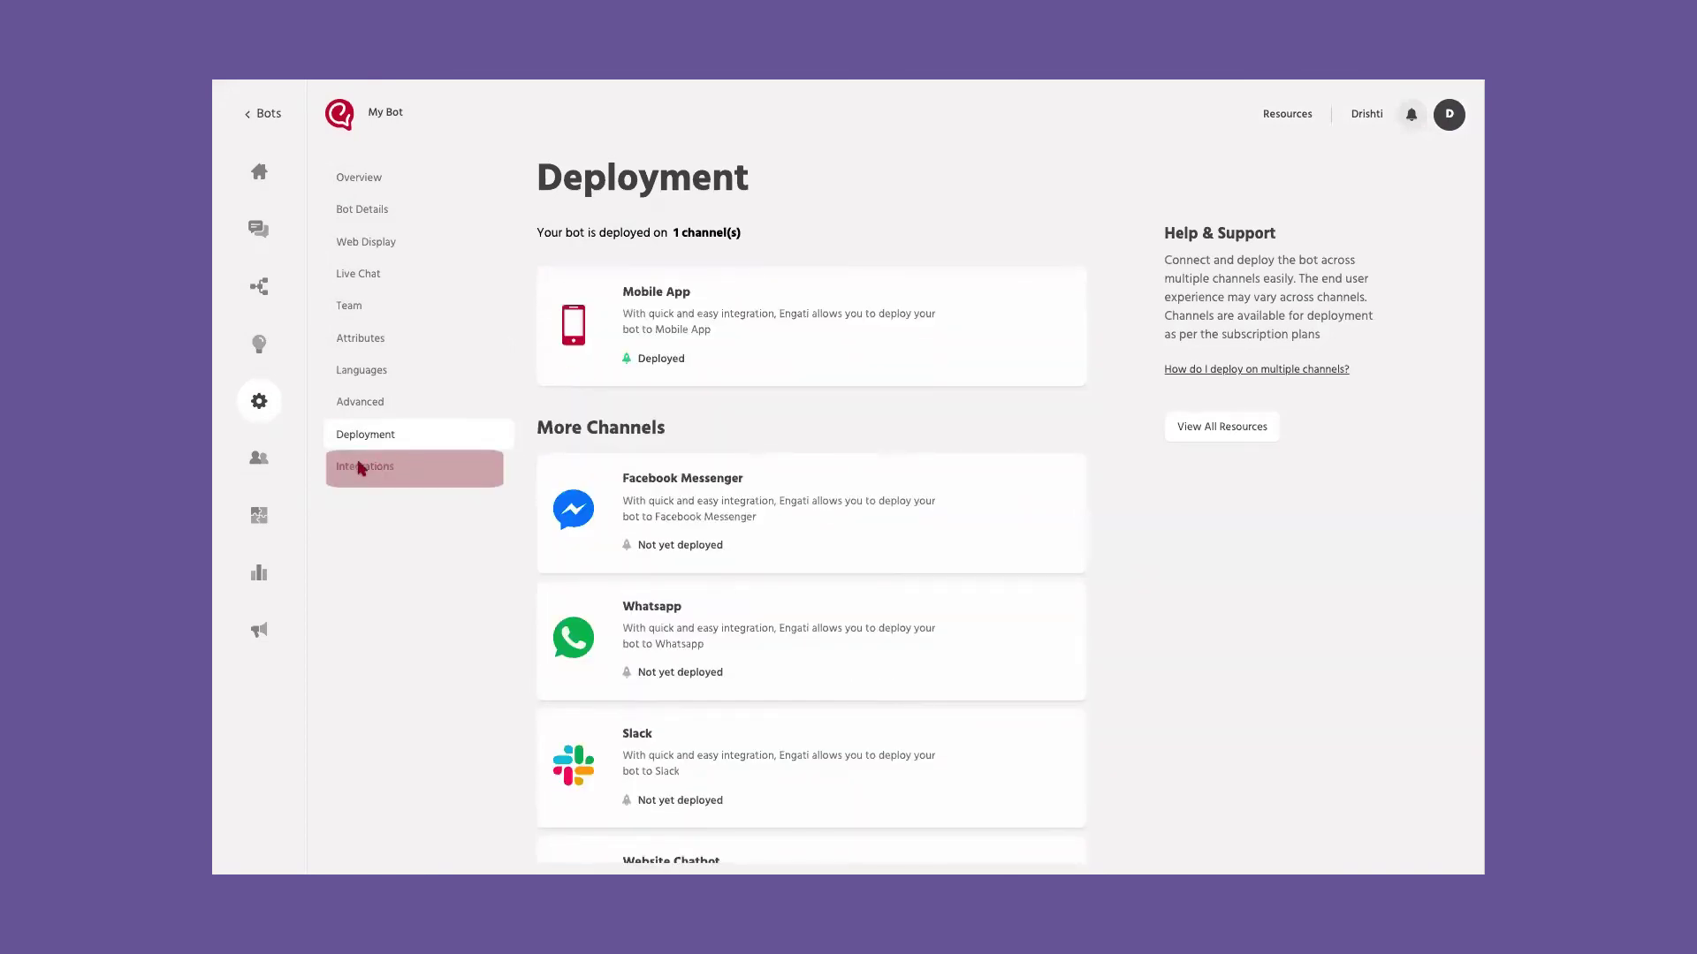
{"action": "left_click", "coordinate": [1449, 115]}
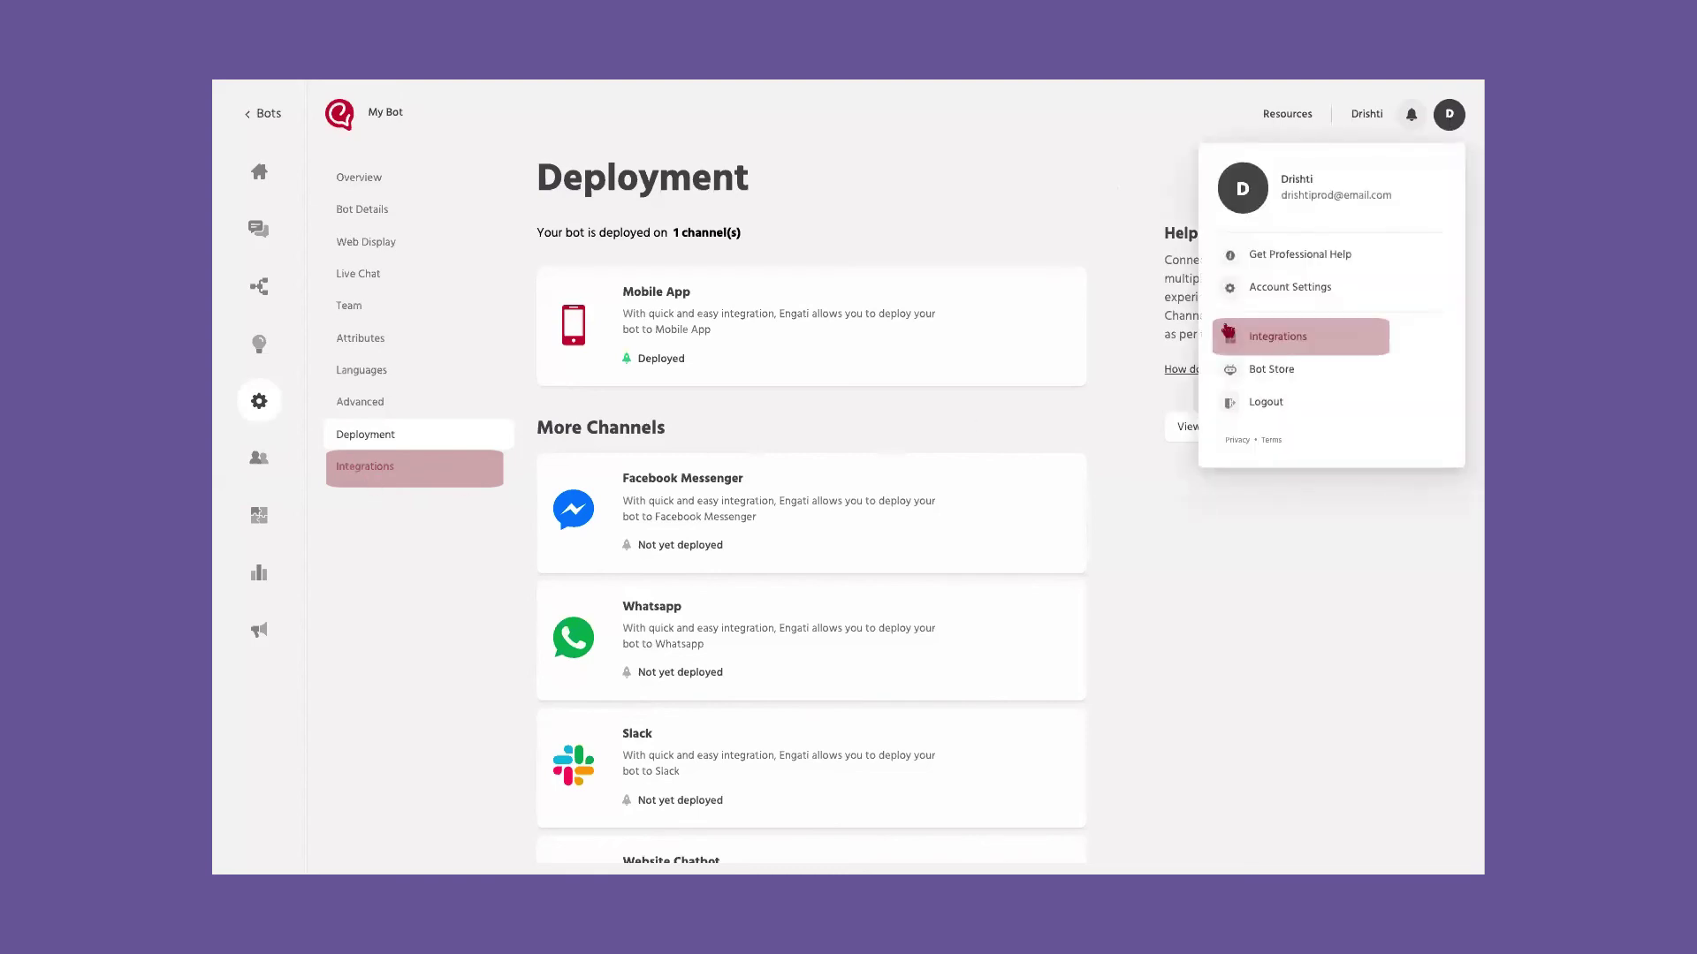
Step: Open the Cloud Integrations page from the left sidebar
{"action": "left_click", "coordinate": [258, 516]}
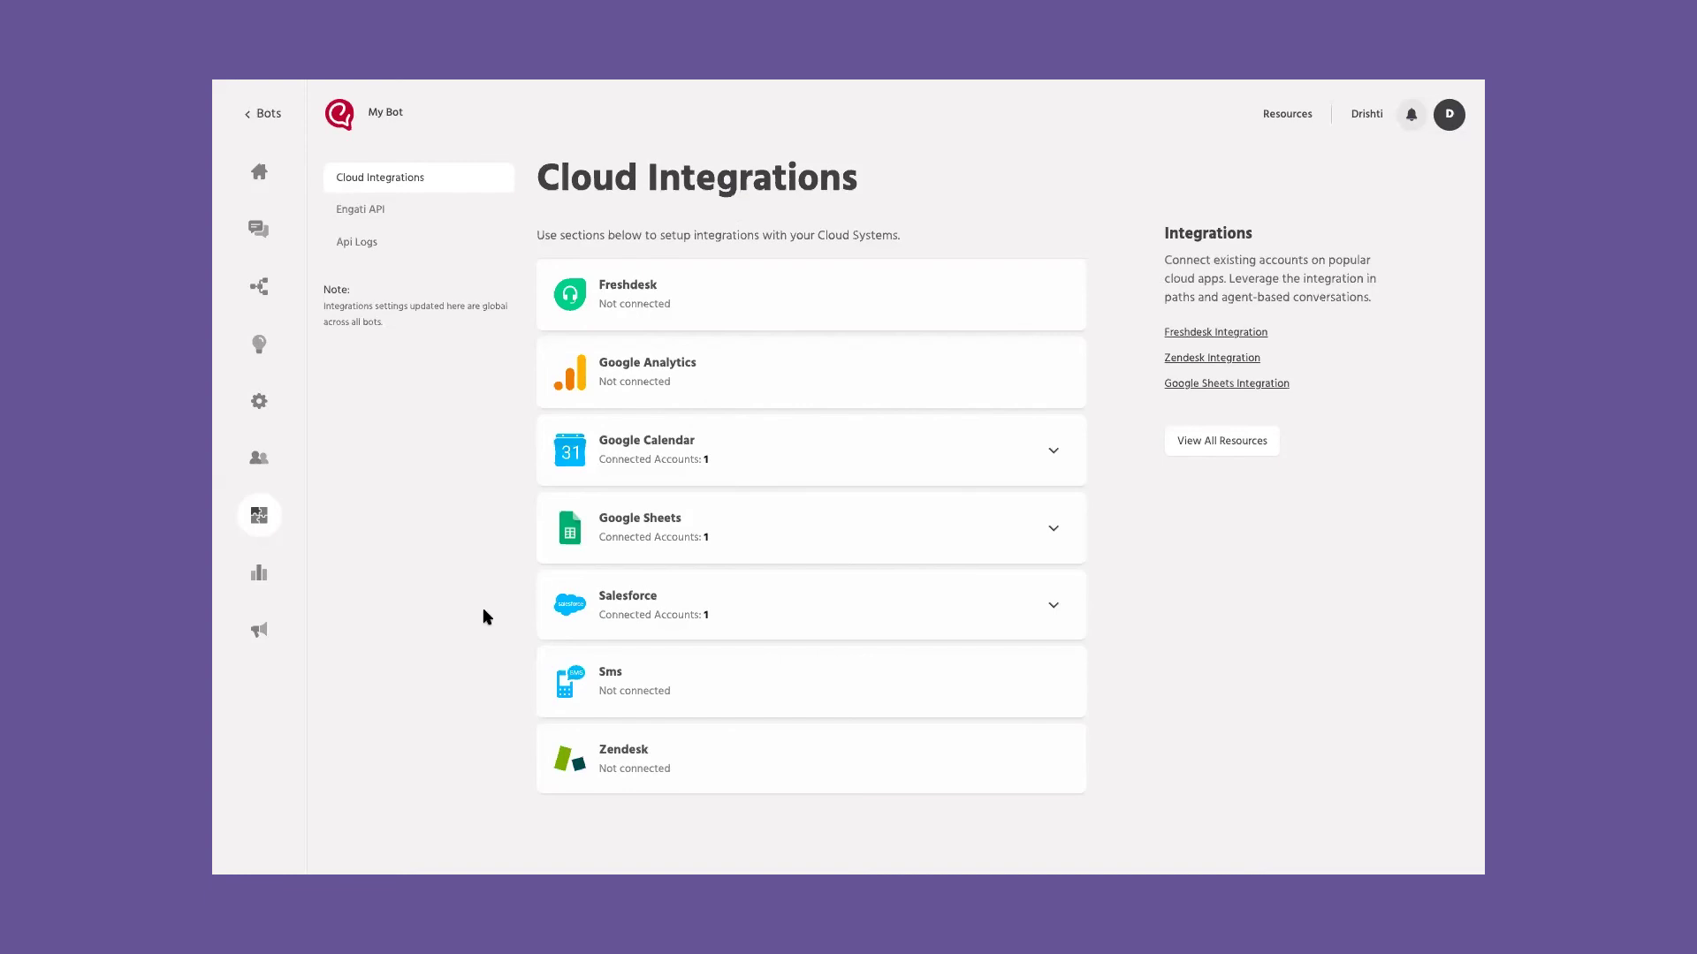
Step: Leave Cloud Integrations for My Bot's Broadcast overview
{"action": "left_click", "coordinate": [262, 630]}
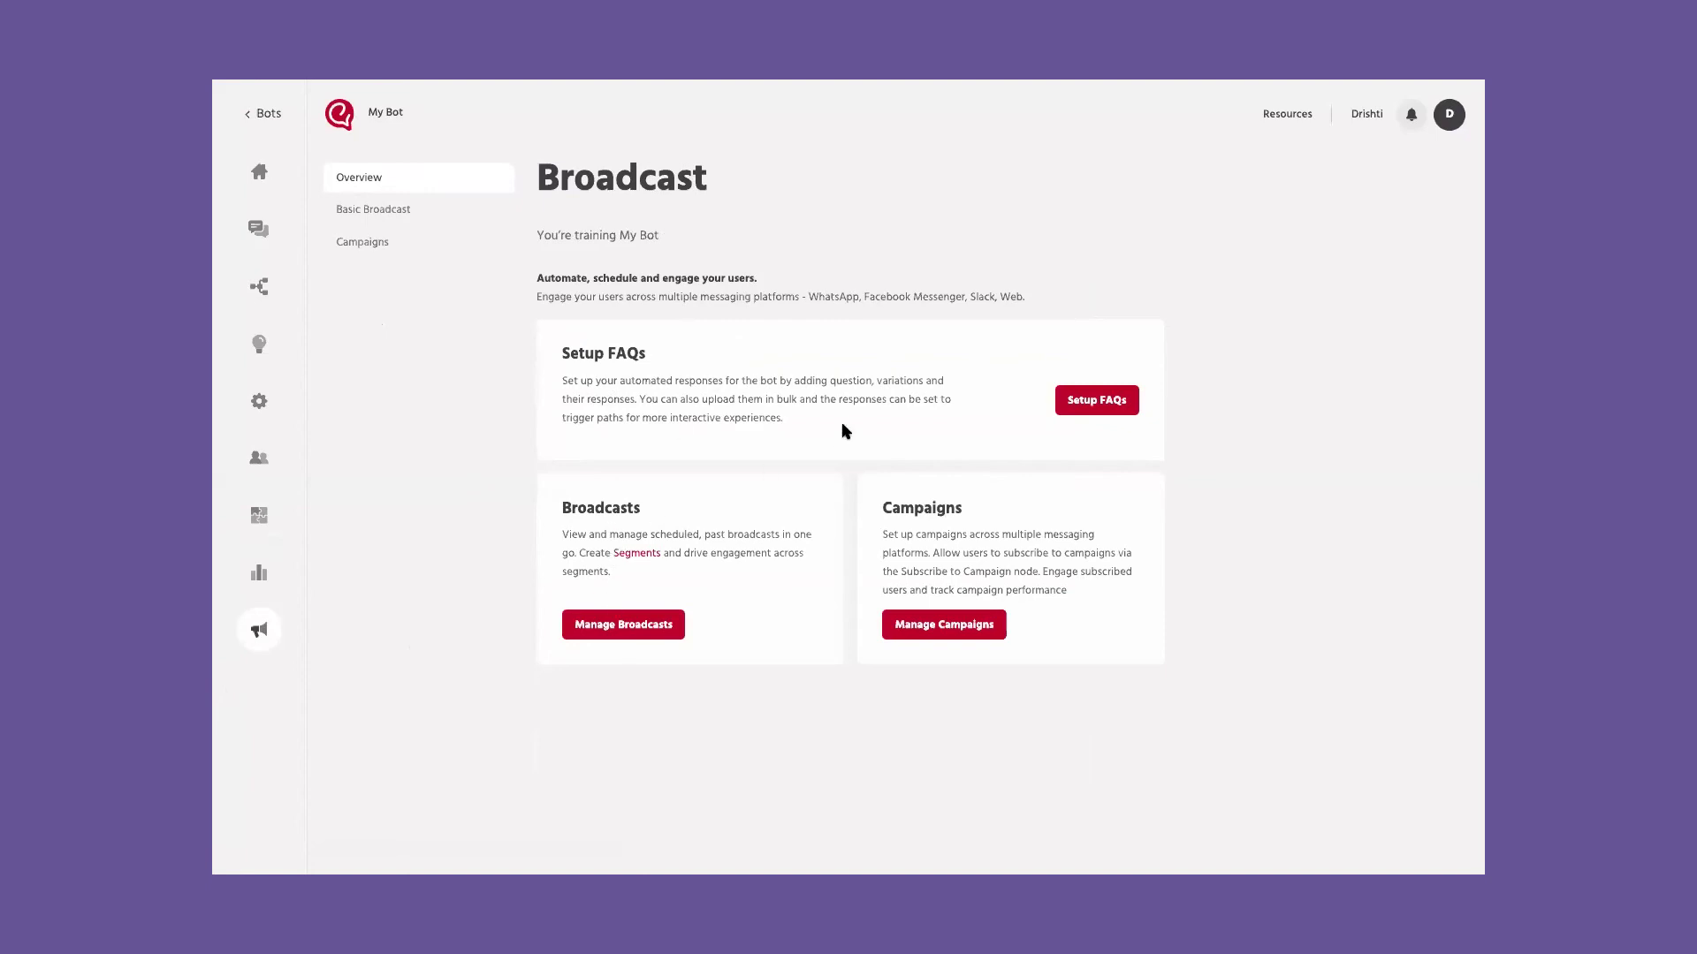
Step: Start a new broadcast and review its target channel list
{"action": "left_click", "coordinate": [659, 629]}
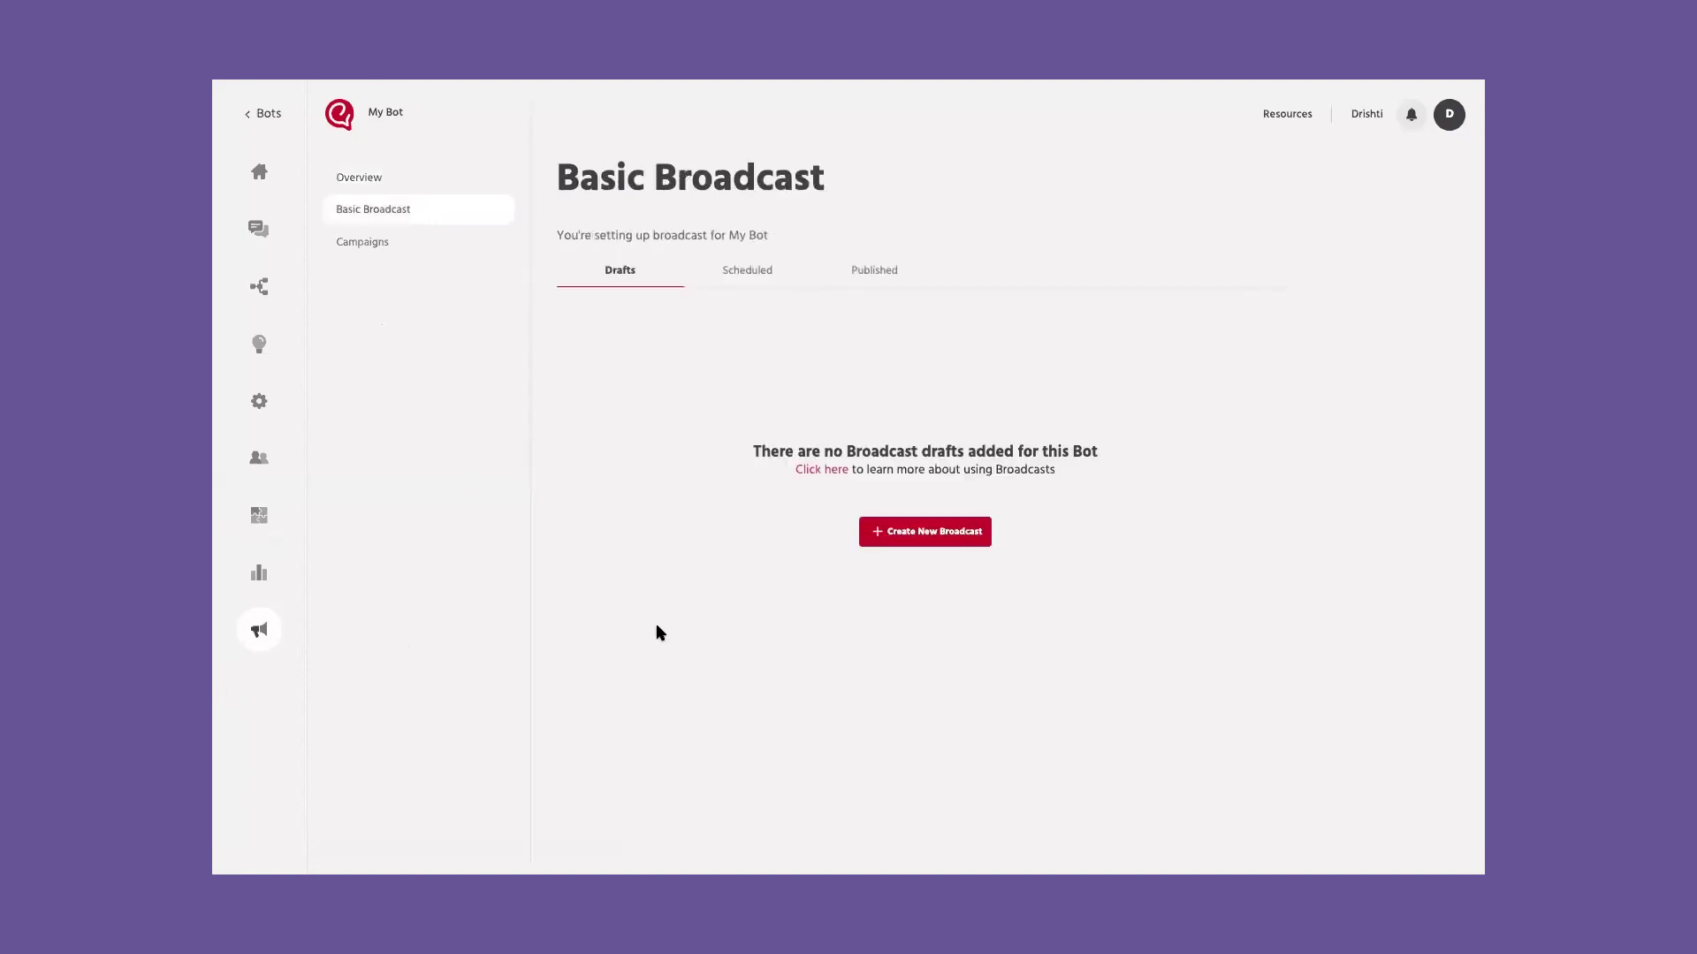
{"action": "left_click", "coordinate": [966, 533]}
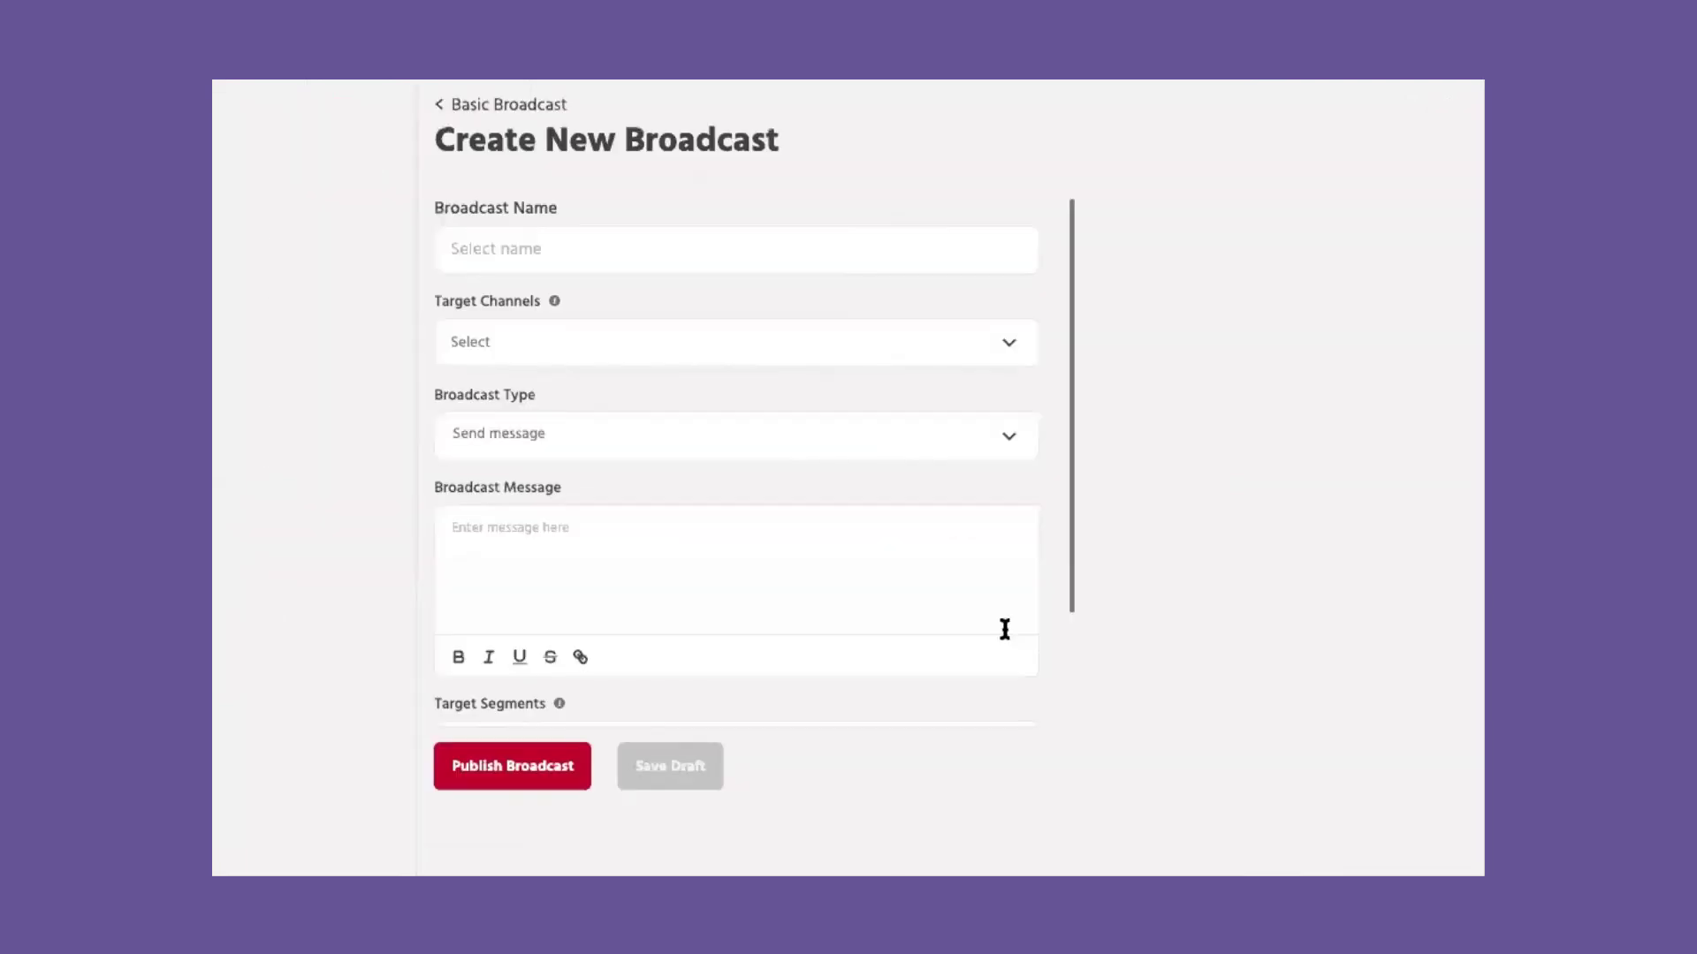
{"action": "left_click", "coordinate": [642, 354]}
{"action": "scroll", "coordinate": [550, 521], "scroll_direction": "down", "scroll_amount": 1}
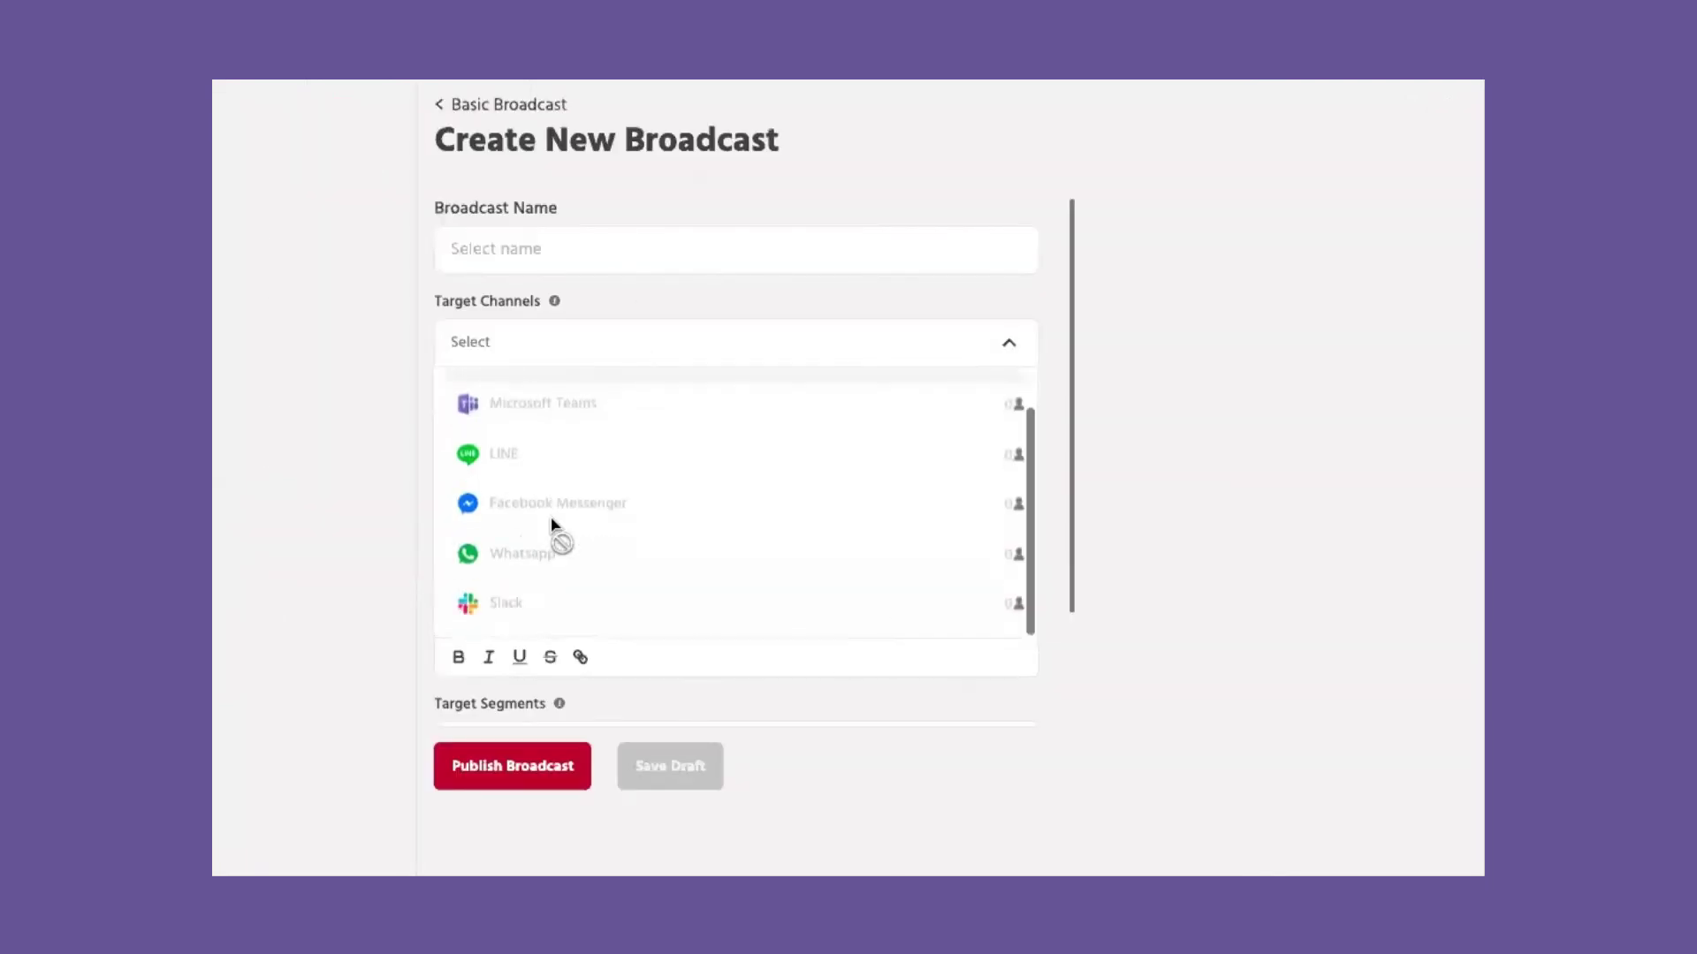
{"action": "scroll", "coordinate": [551, 521], "scroll_direction": "up", "scroll_amount": 1}
{"action": "key", "text": "Escape"}
Step: Make the broadcast type Trigger a path, using the Menu path
{"action": "left_click", "coordinate": [599, 431]}
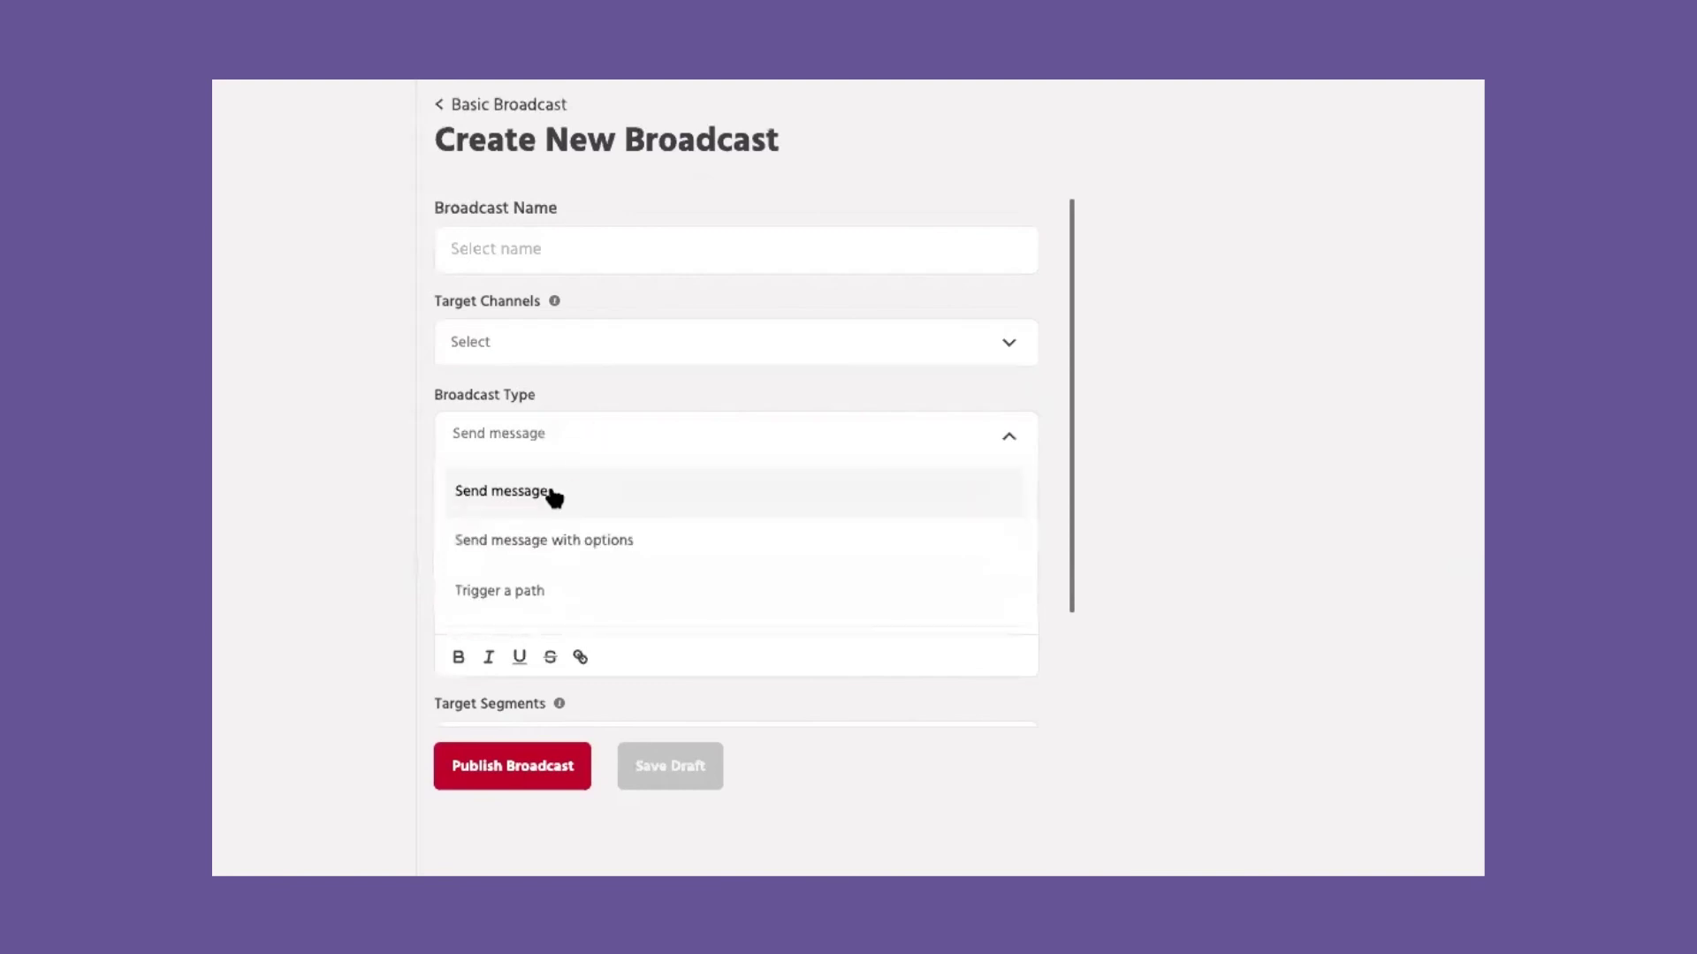
{"action": "left_click", "coordinate": [524, 539]}
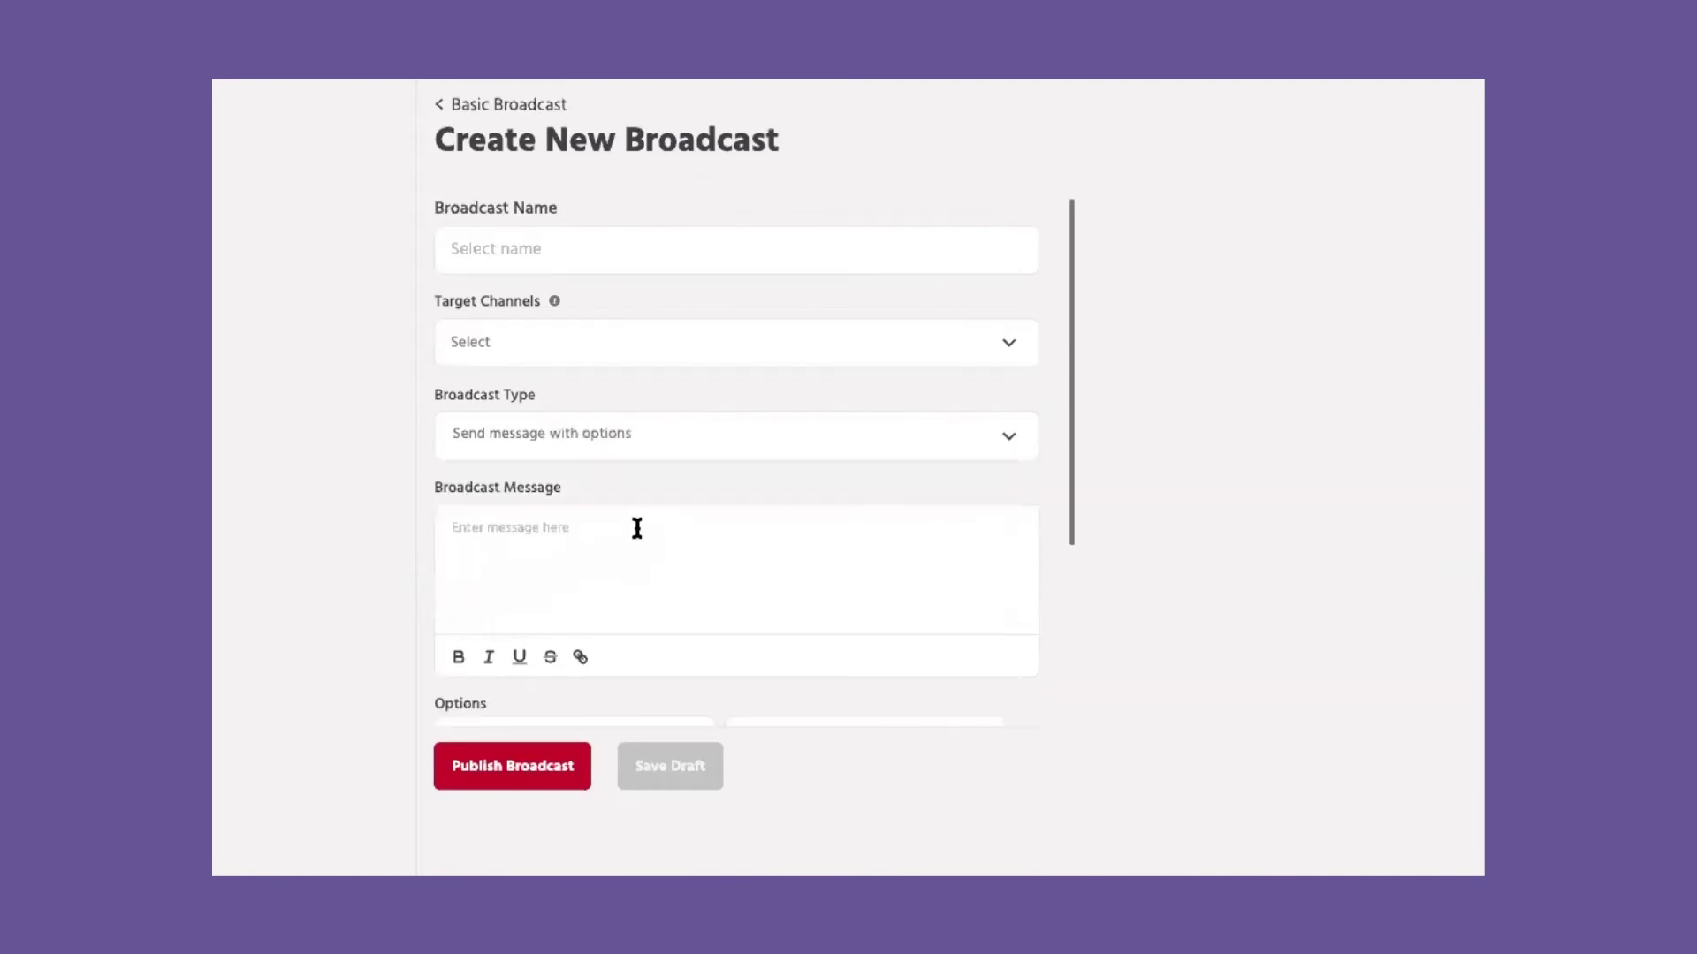
{"action": "scroll", "coordinate": [632, 527], "scroll_direction": "down", "scroll_amount": 3}
{"action": "scroll", "coordinate": [636, 477], "scroll_direction": "up", "scroll_amount": 2}
{"action": "left_click", "coordinate": [655, 389]}
{"action": "left_click", "coordinate": [594, 521]}
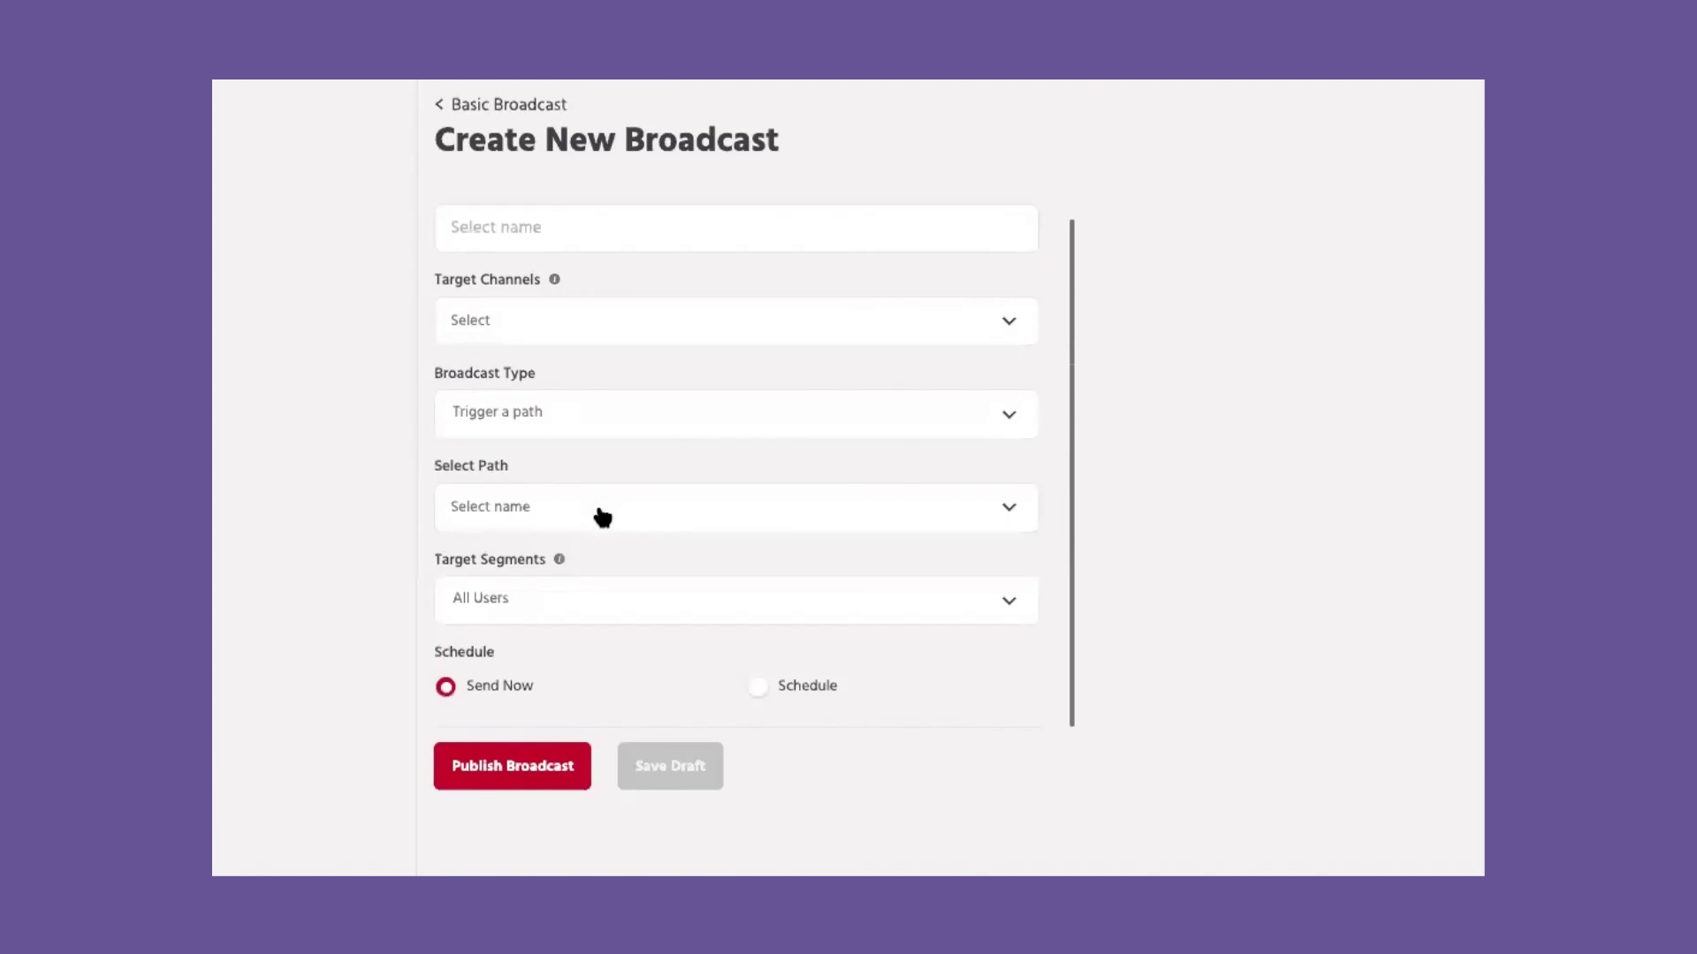
{"action": "left_click", "coordinate": [537, 515]}
{"action": "scroll", "coordinate": [511, 746], "scroll_direction": "down", "scroll_amount": 1}
{"action": "left_click", "coordinate": [495, 765]}
Step: Schedule the broadcast to send Once, then go to Campaigns
{"action": "left_click", "coordinate": [758, 688]}
{"action": "scroll", "coordinate": [760, 698], "scroll_direction": "down", "scroll_amount": 2}
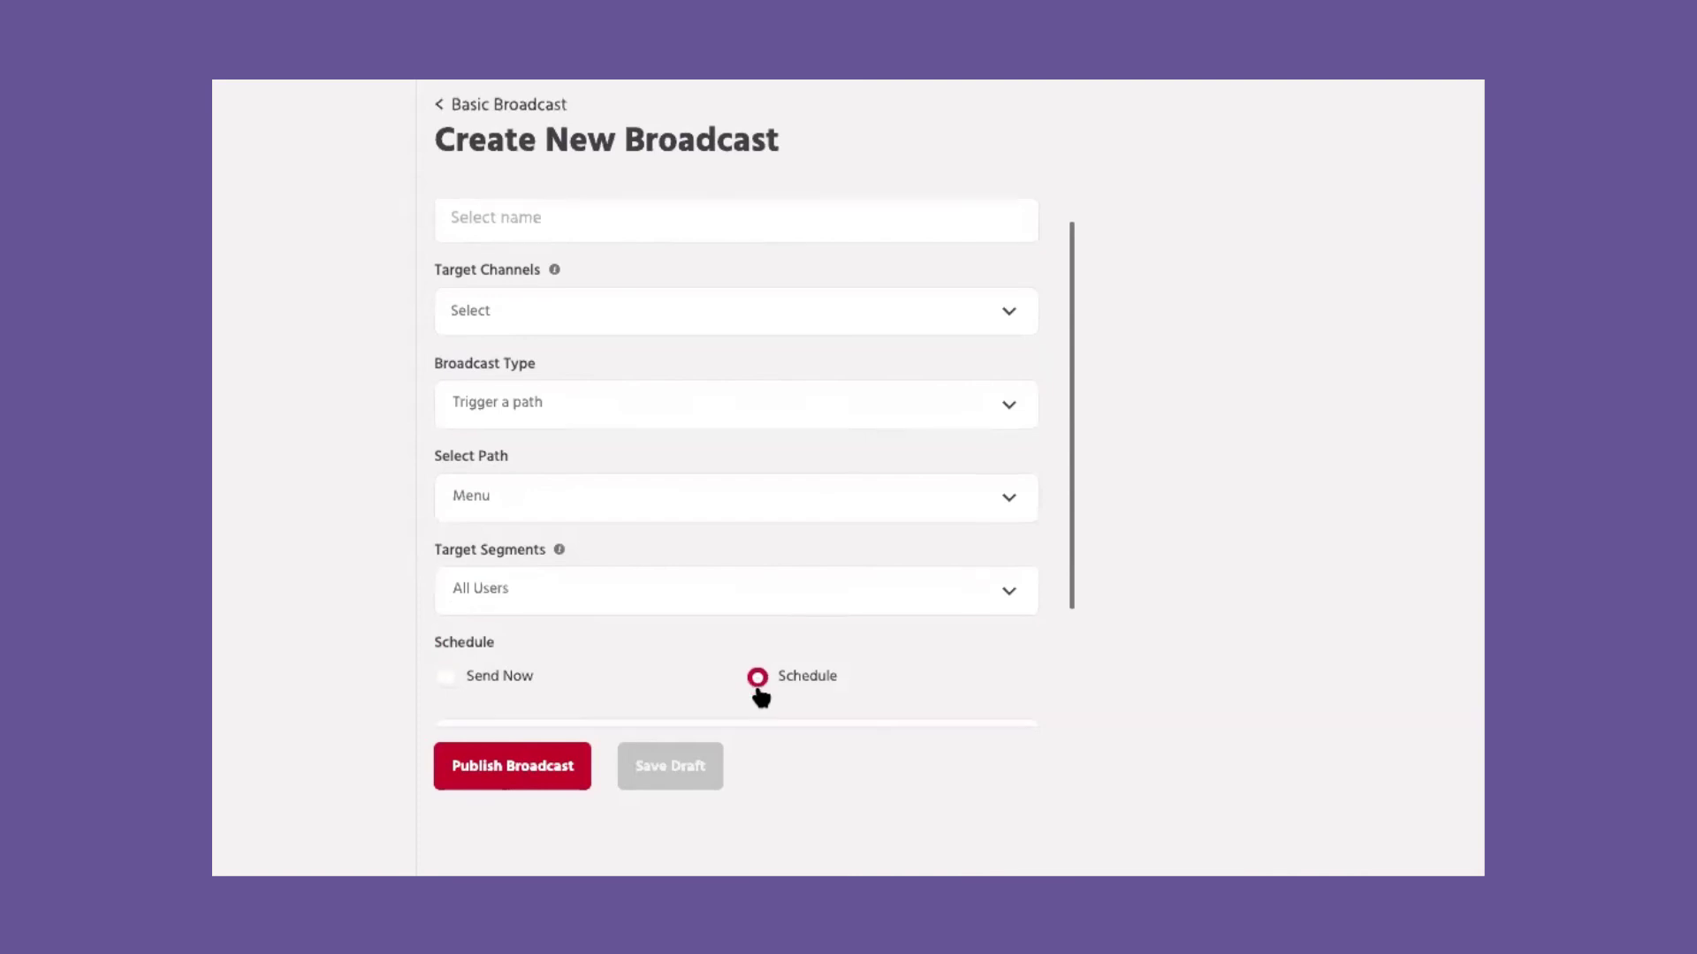
{"action": "left_click", "coordinate": [582, 585]}
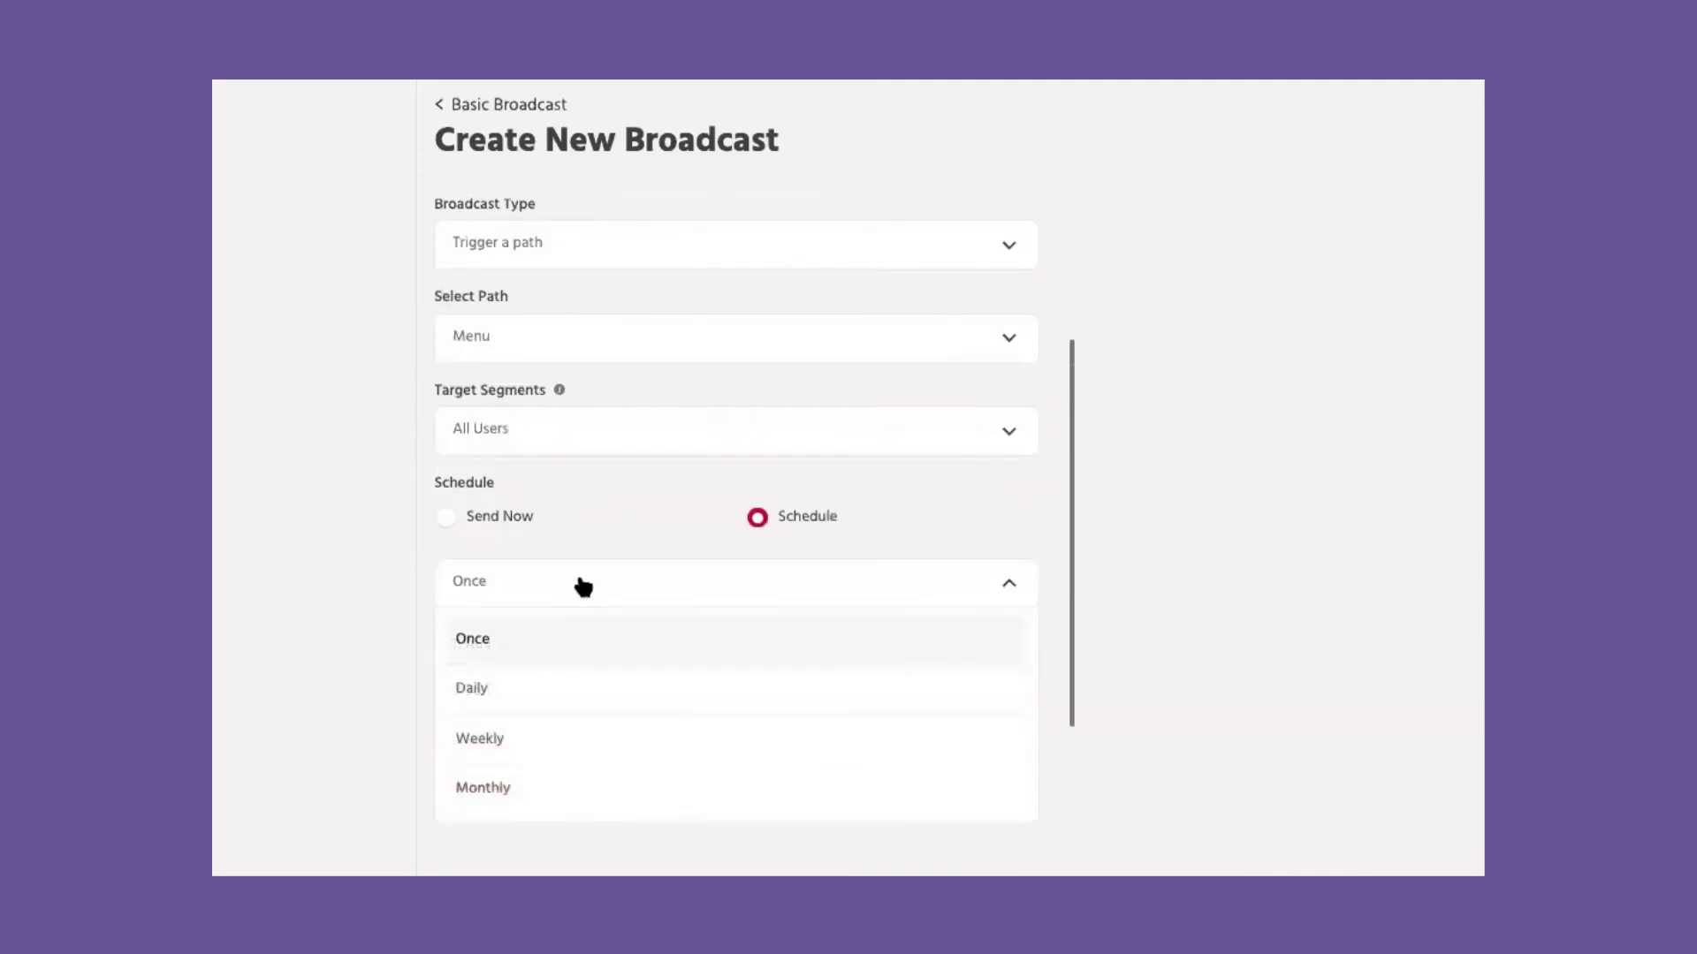
{"action": "left_click", "coordinate": [583, 587]}
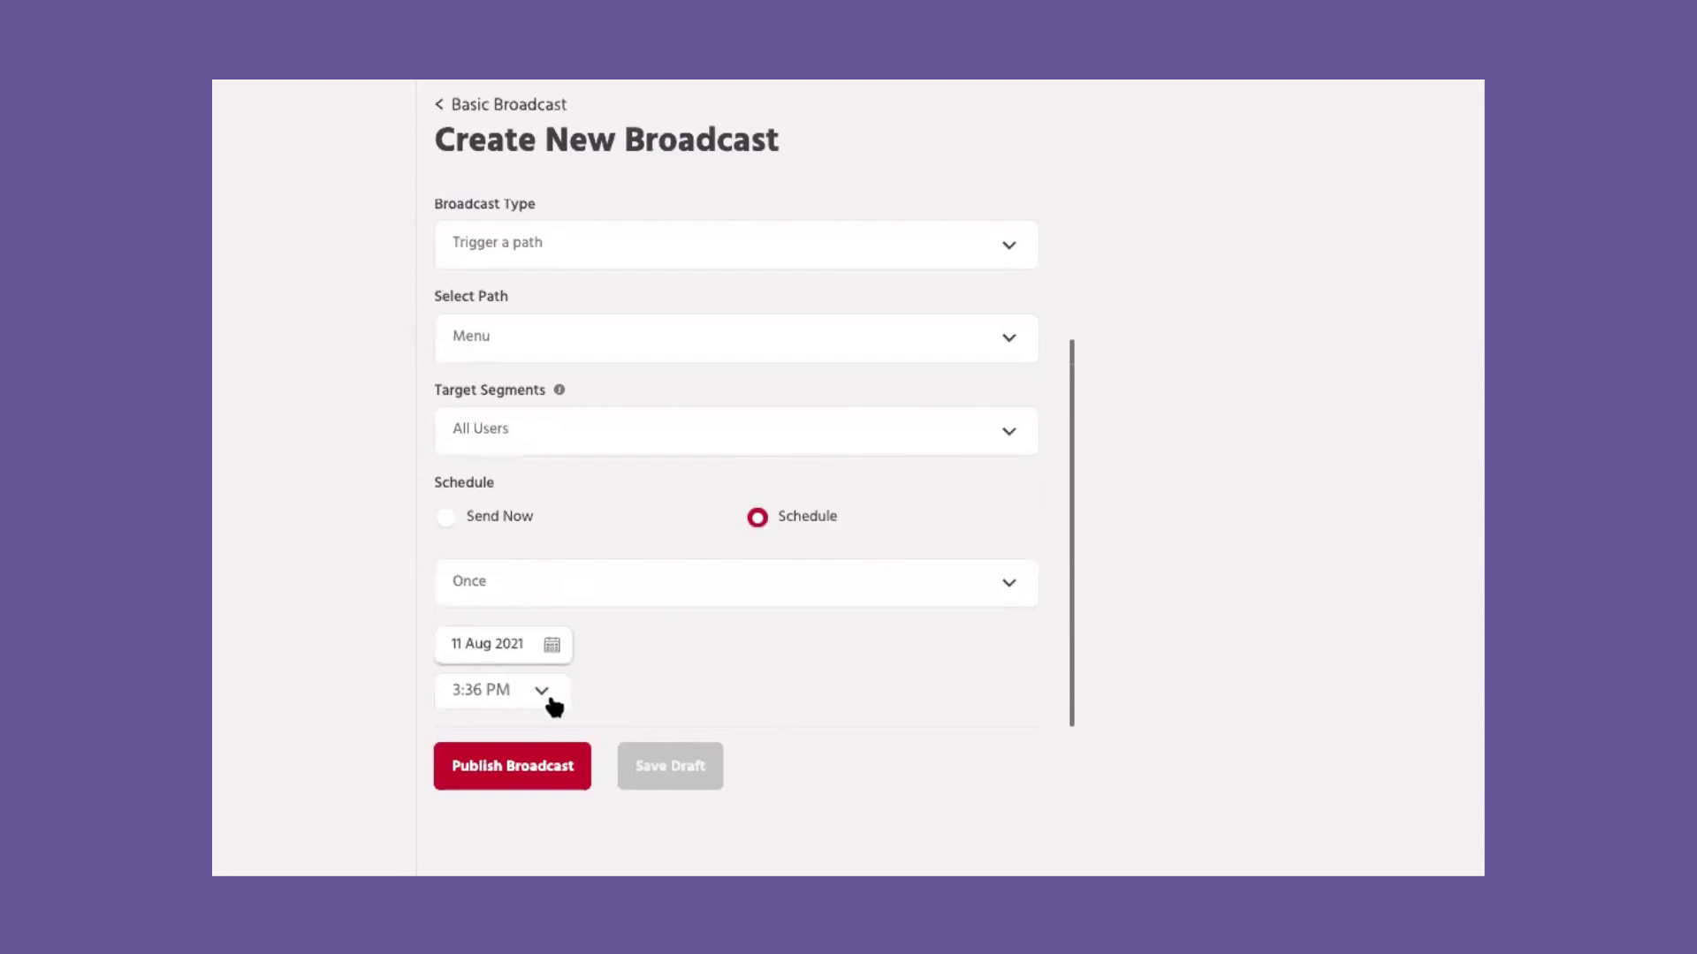
{"action": "scroll", "coordinate": [667, 674], "scroll_direction": "up", "scroll_amount": 1}
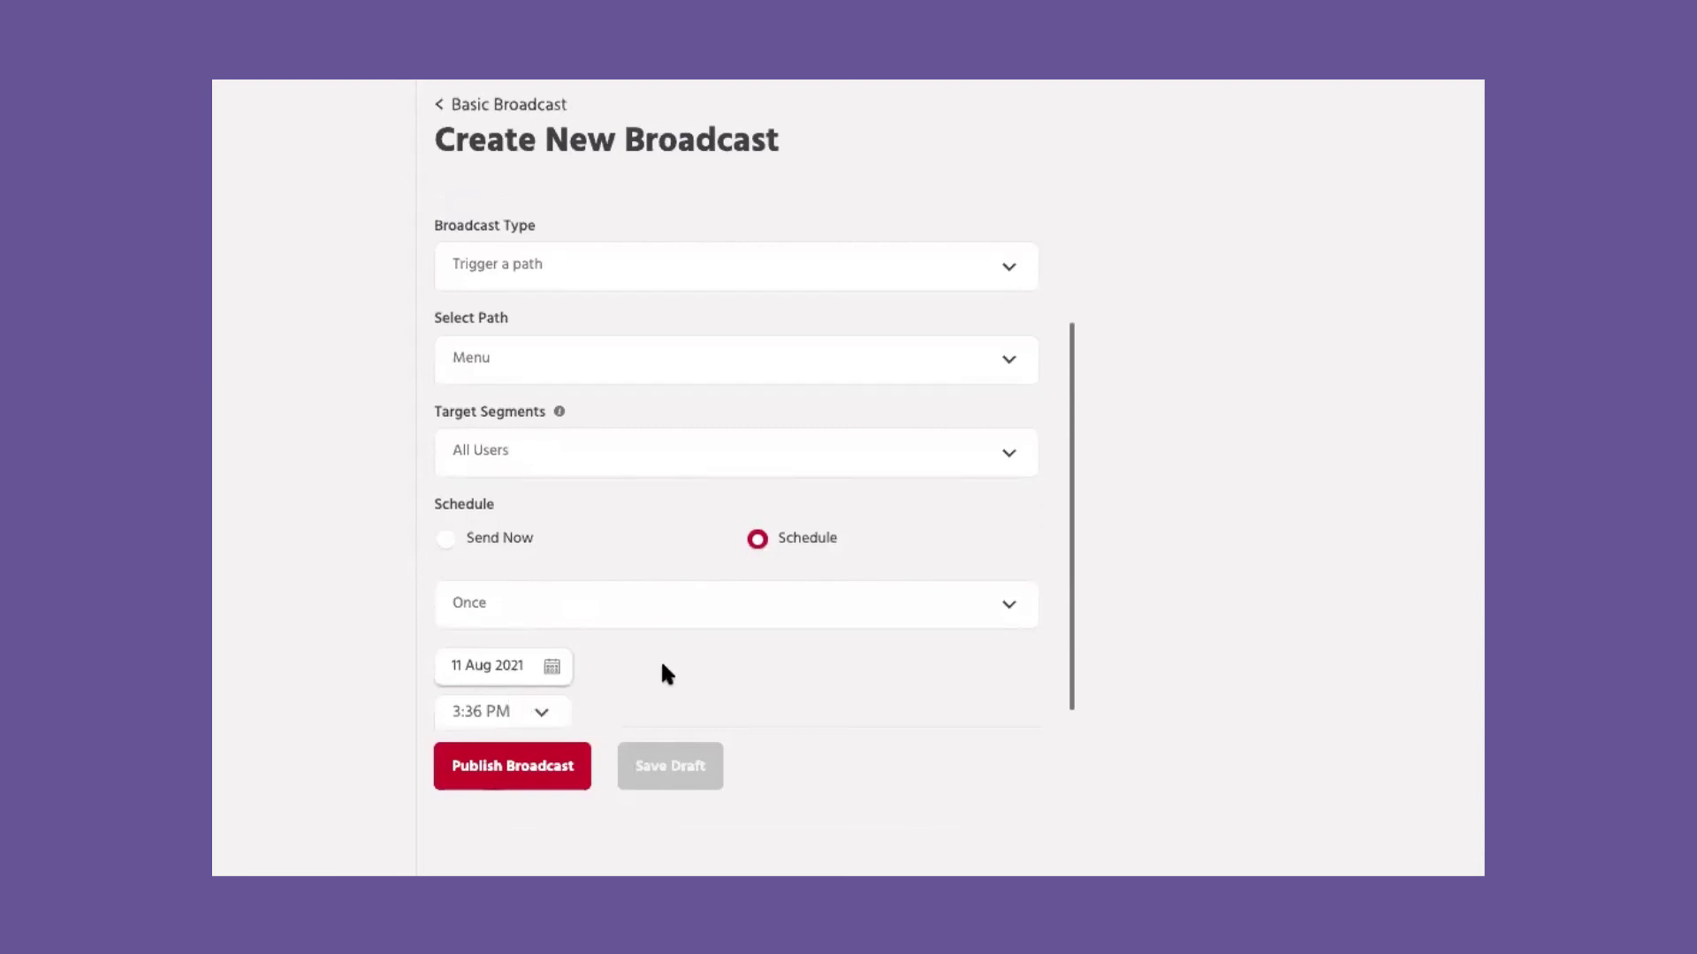
{"action": "left_click", "coordinate": [362, 241]}
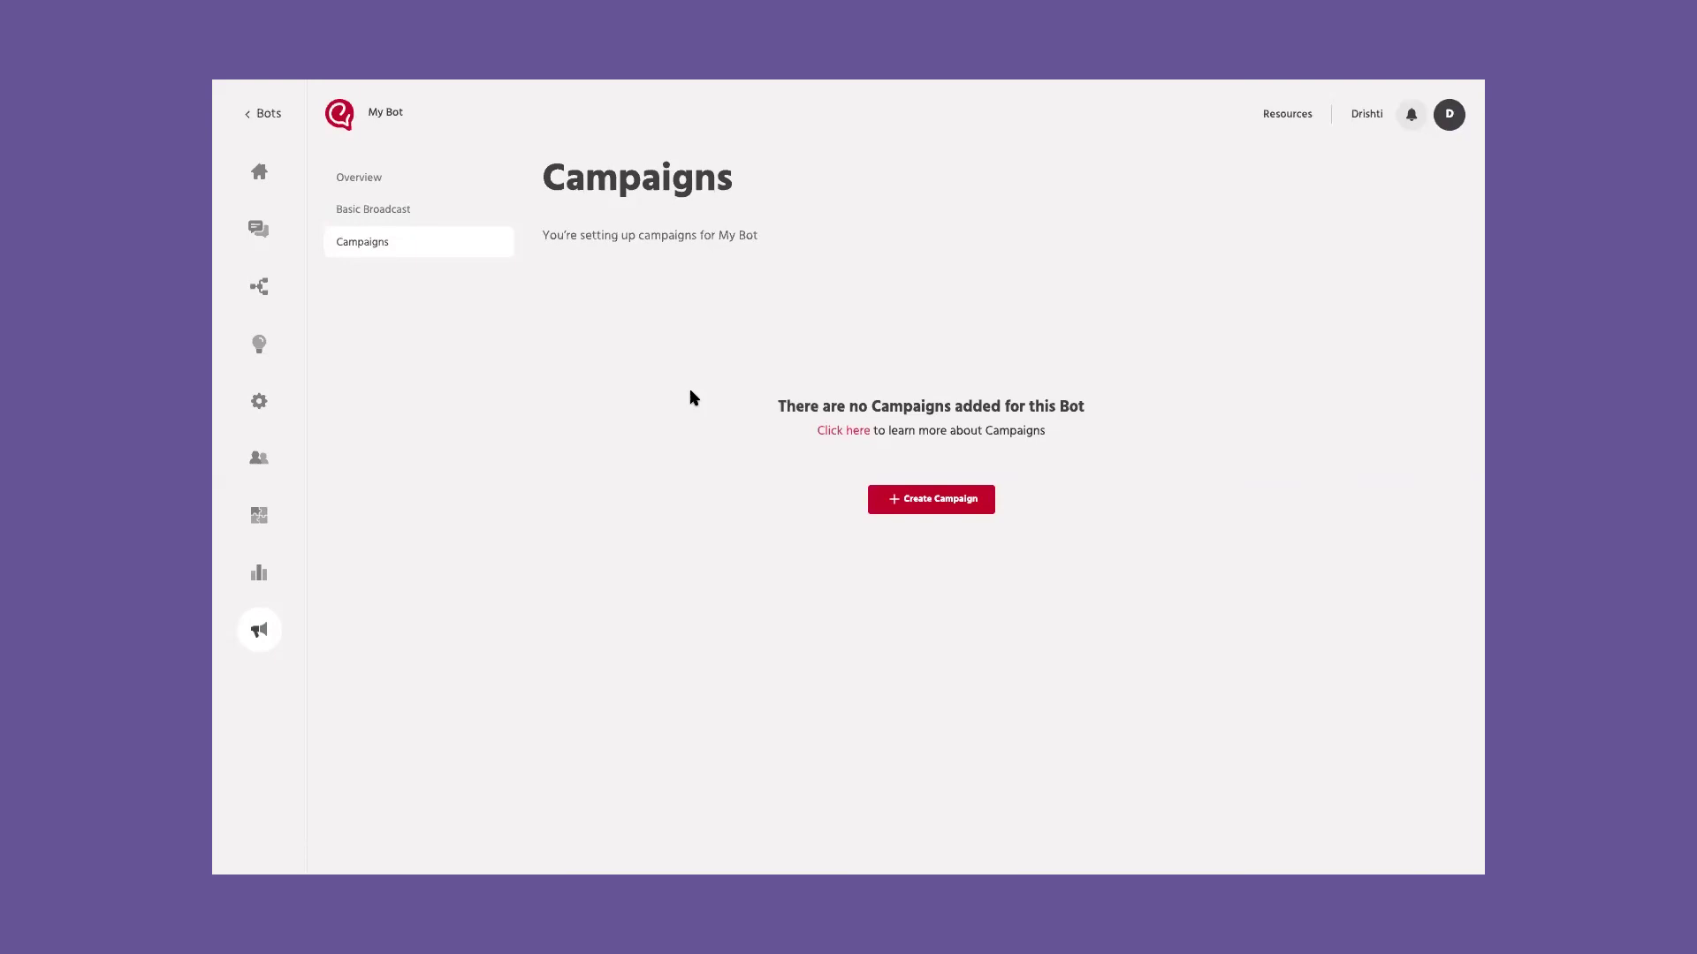
Step: Create and save a campaign named Reminder, then open it
{"action": "left_click", "coordinate": [917, 502]}
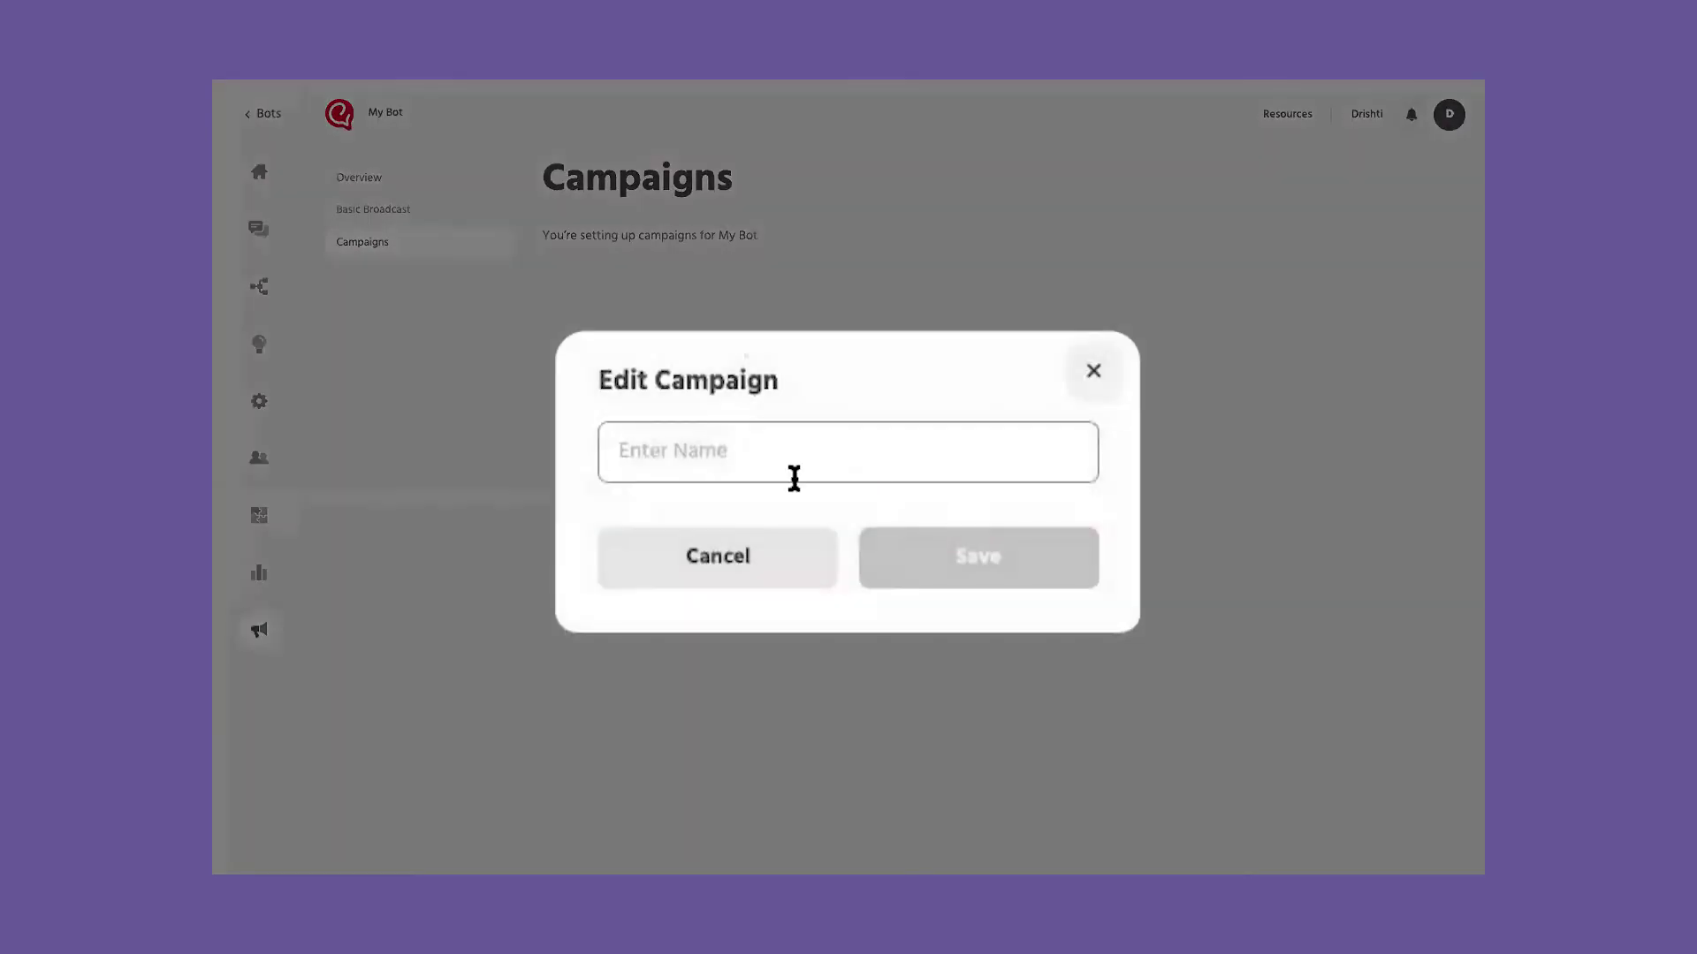
{"action": "type", "text": "Reminder"}
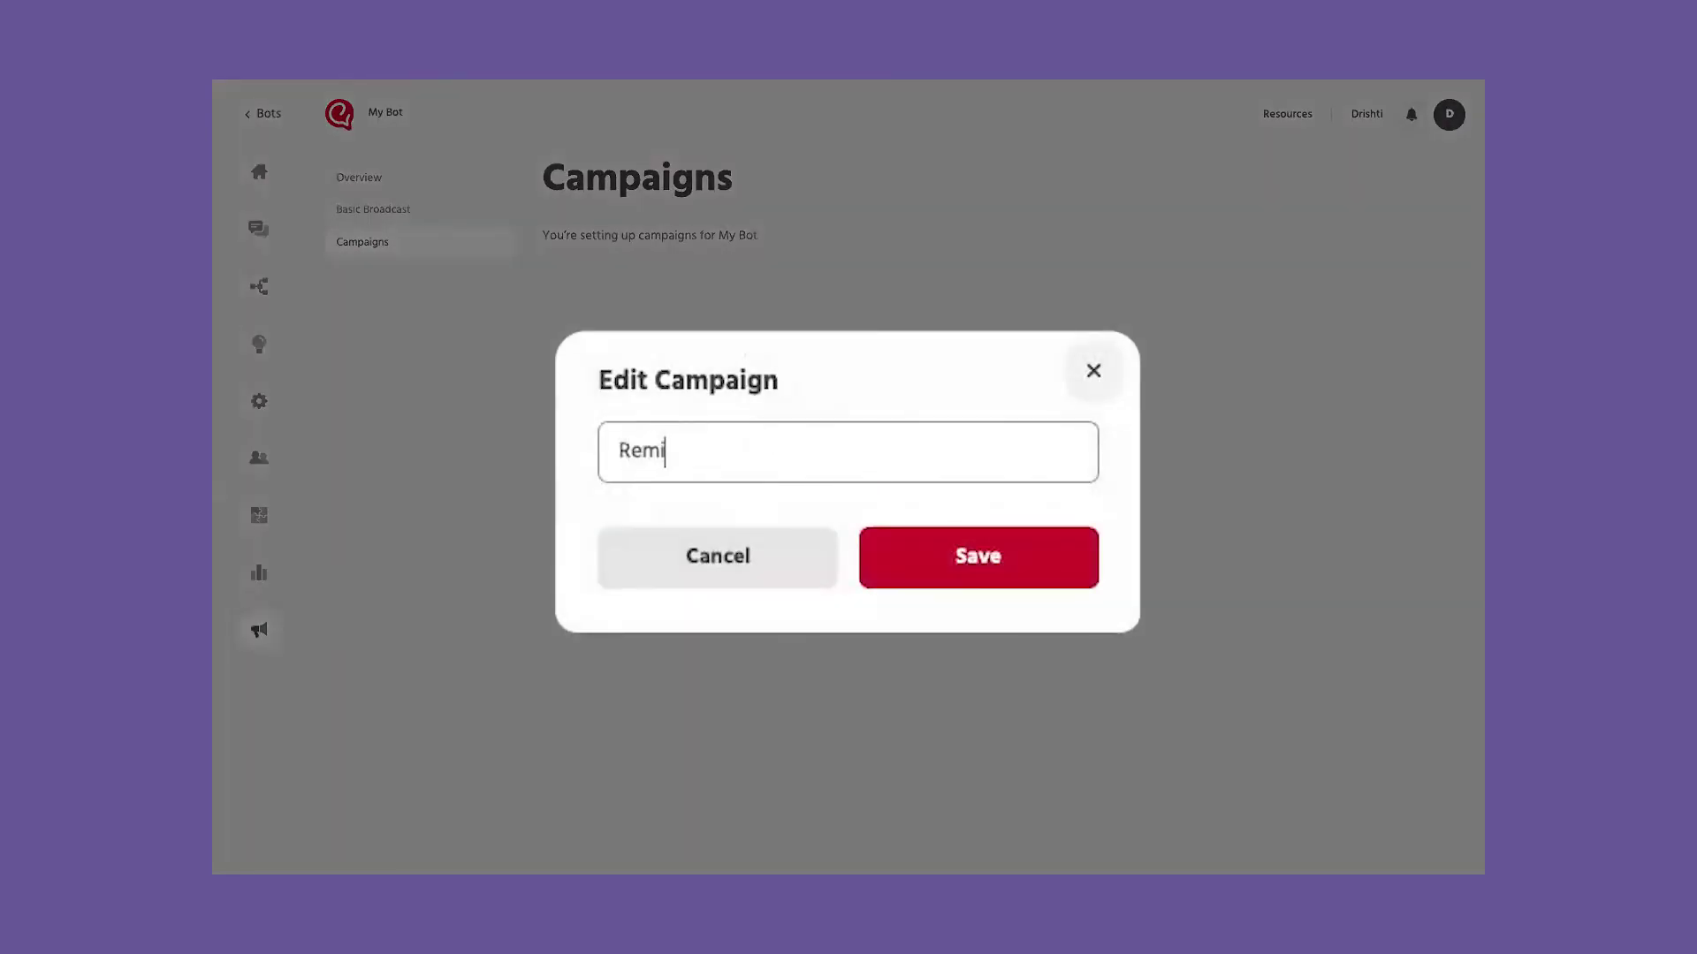
{"action": "left_click", "coordinate": [1015, 549]}
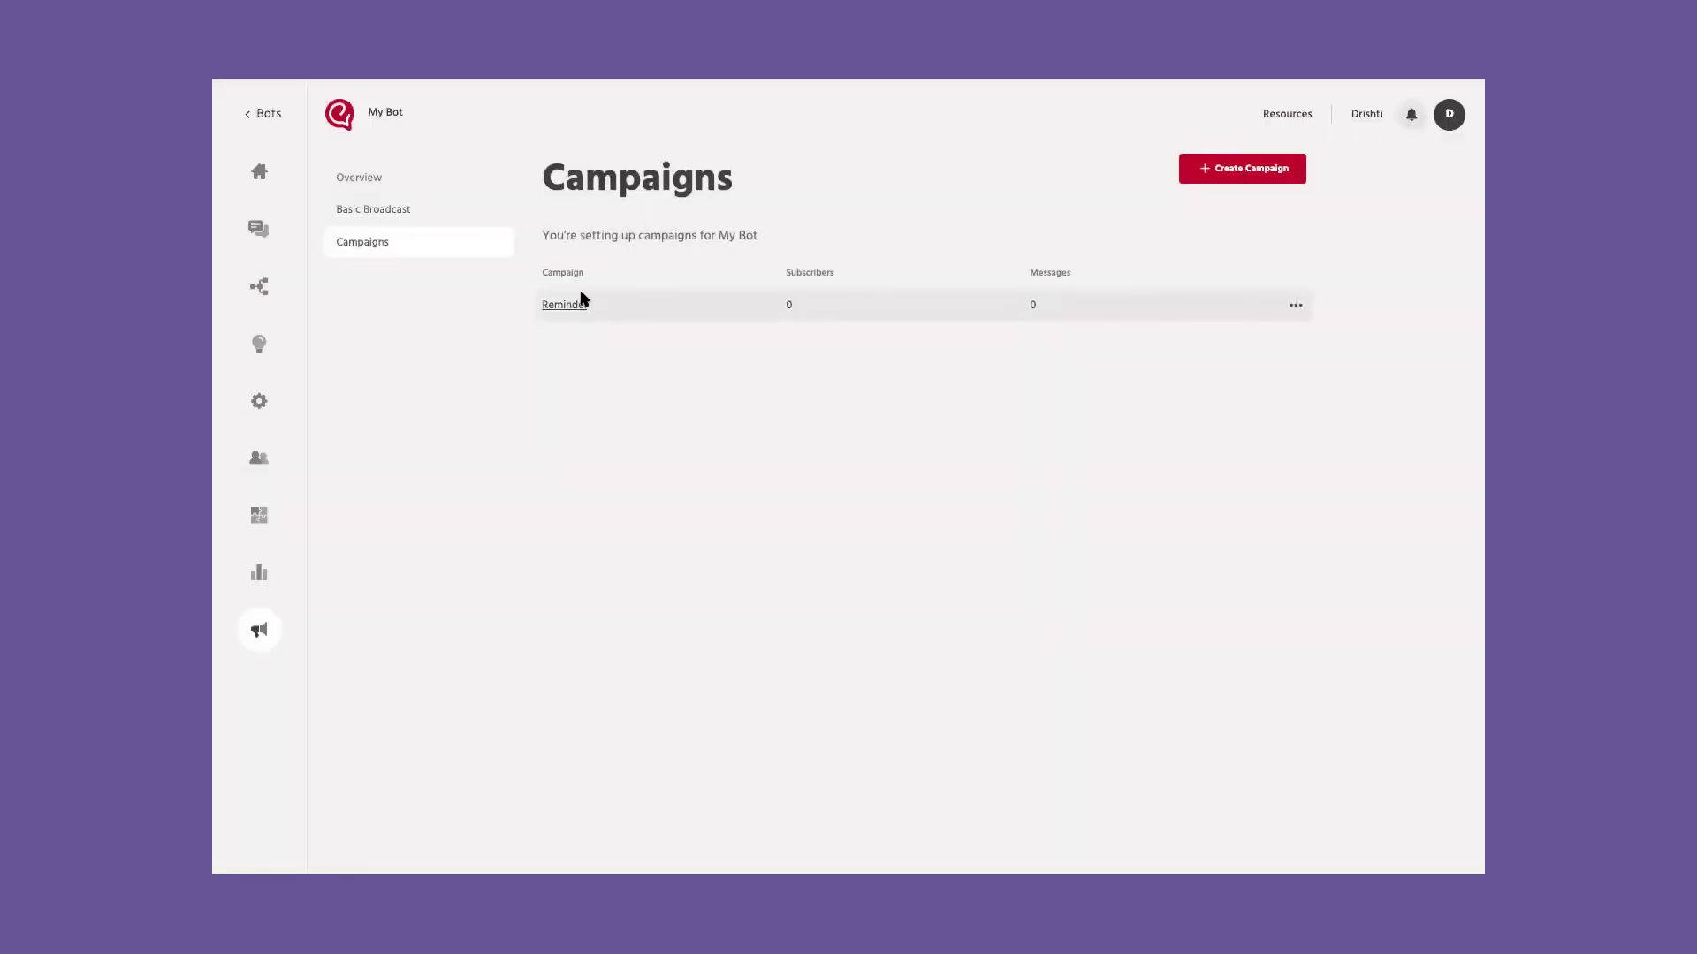
{"action": "left_click", "coordinate": [566, 305]}
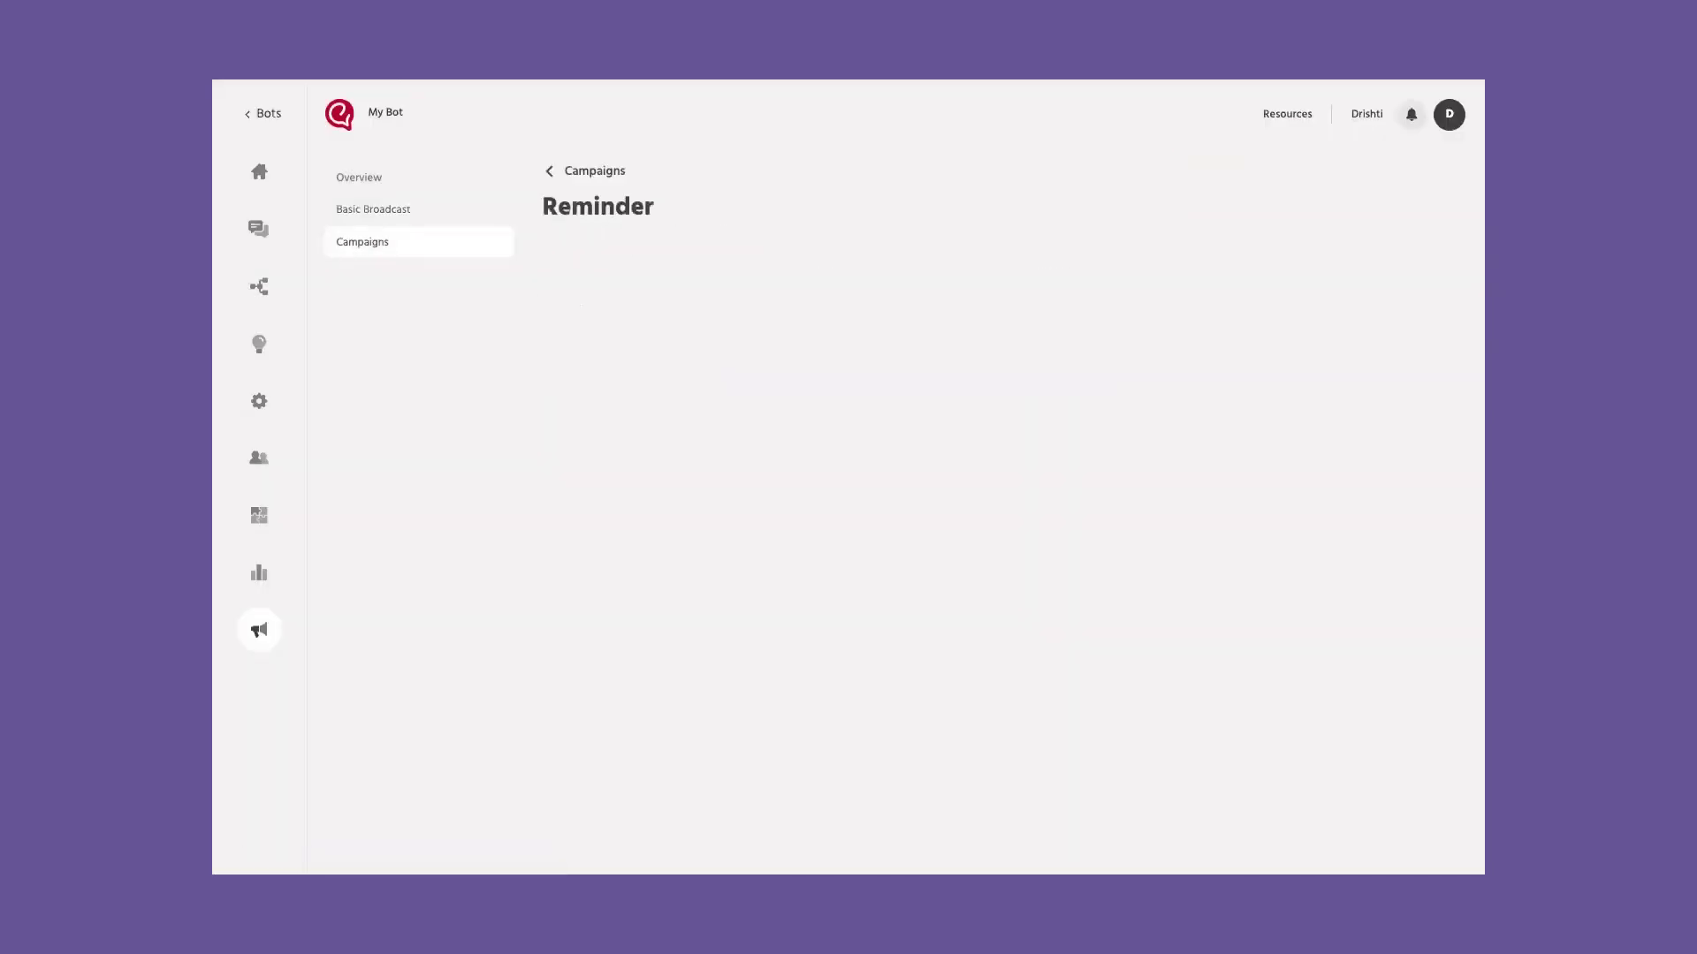
Step: Add a campaign step with the message 'Please complete the following flow'
{"action": "left_click", "coordinate": [915, 454]}
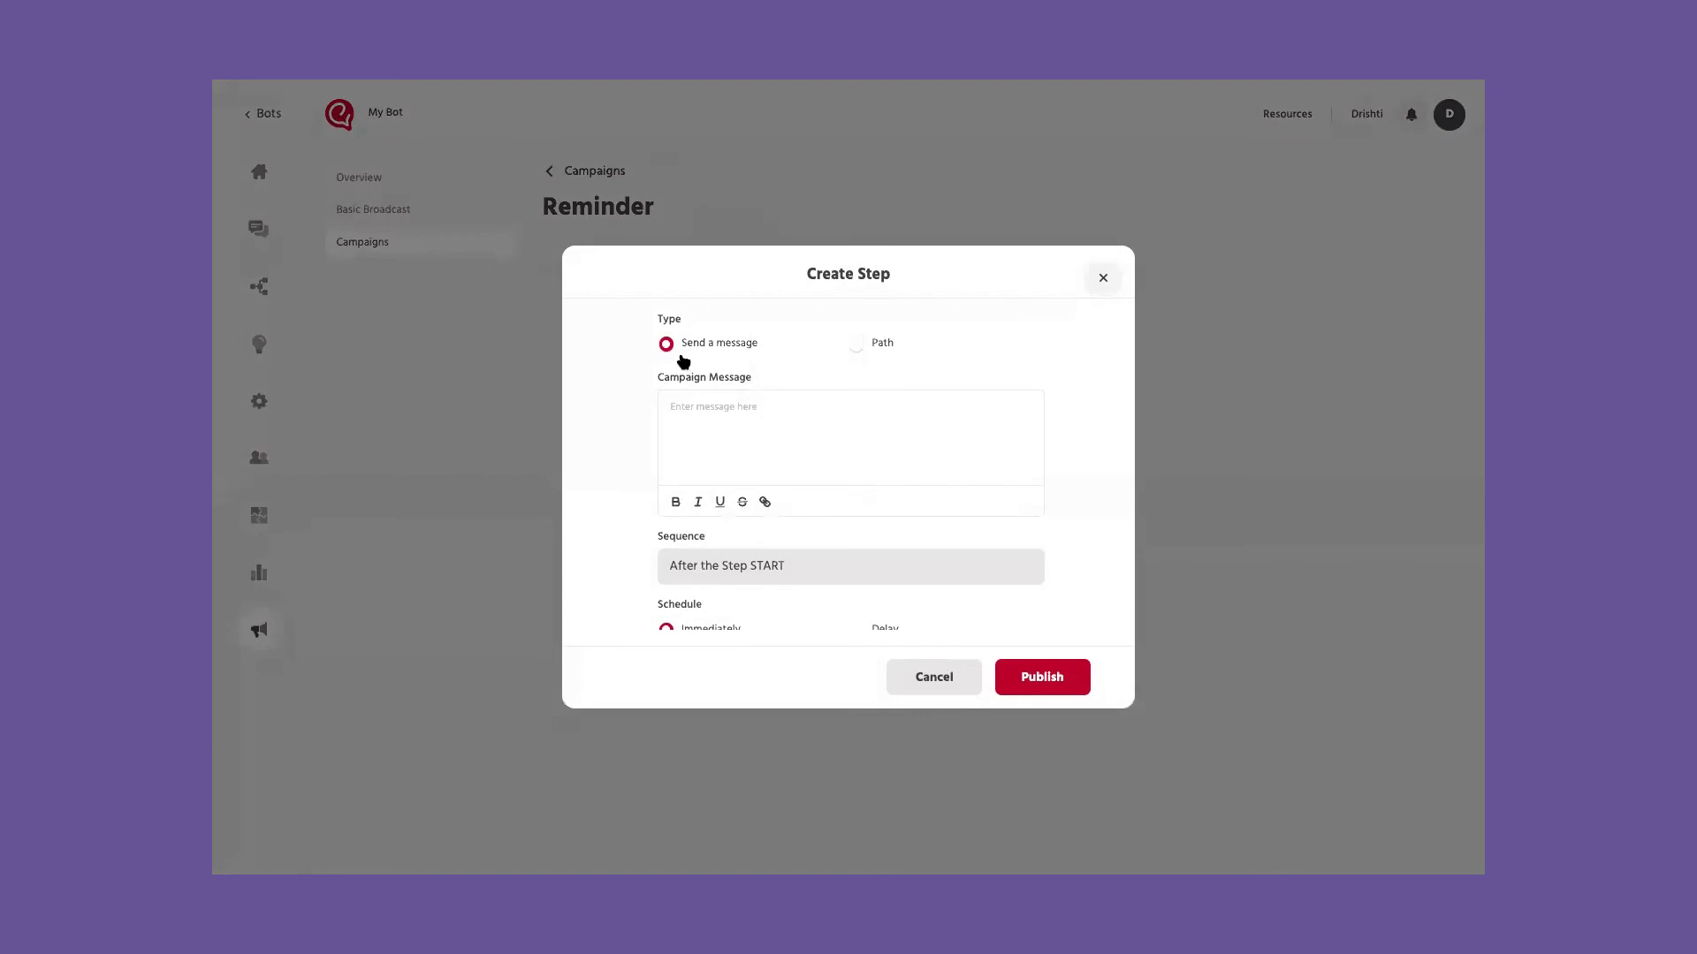
{"action": "left_click", "coordinate": [856, 346]}
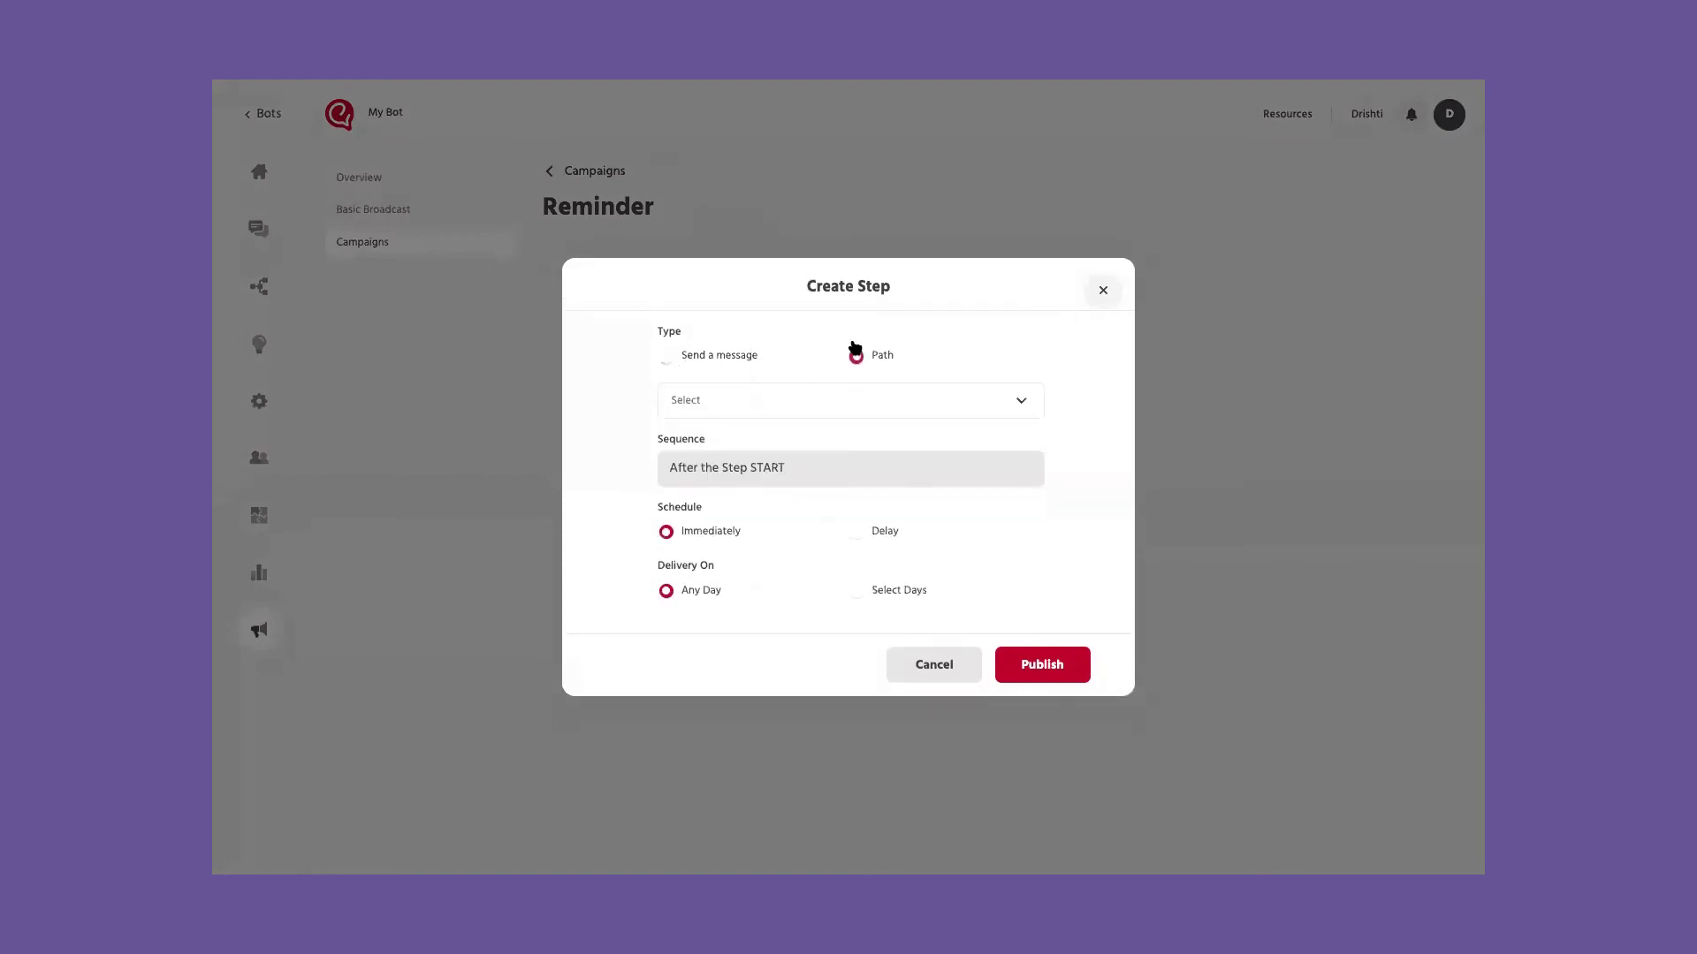
{"action": "left_click", "coordinate": [770, 400]}
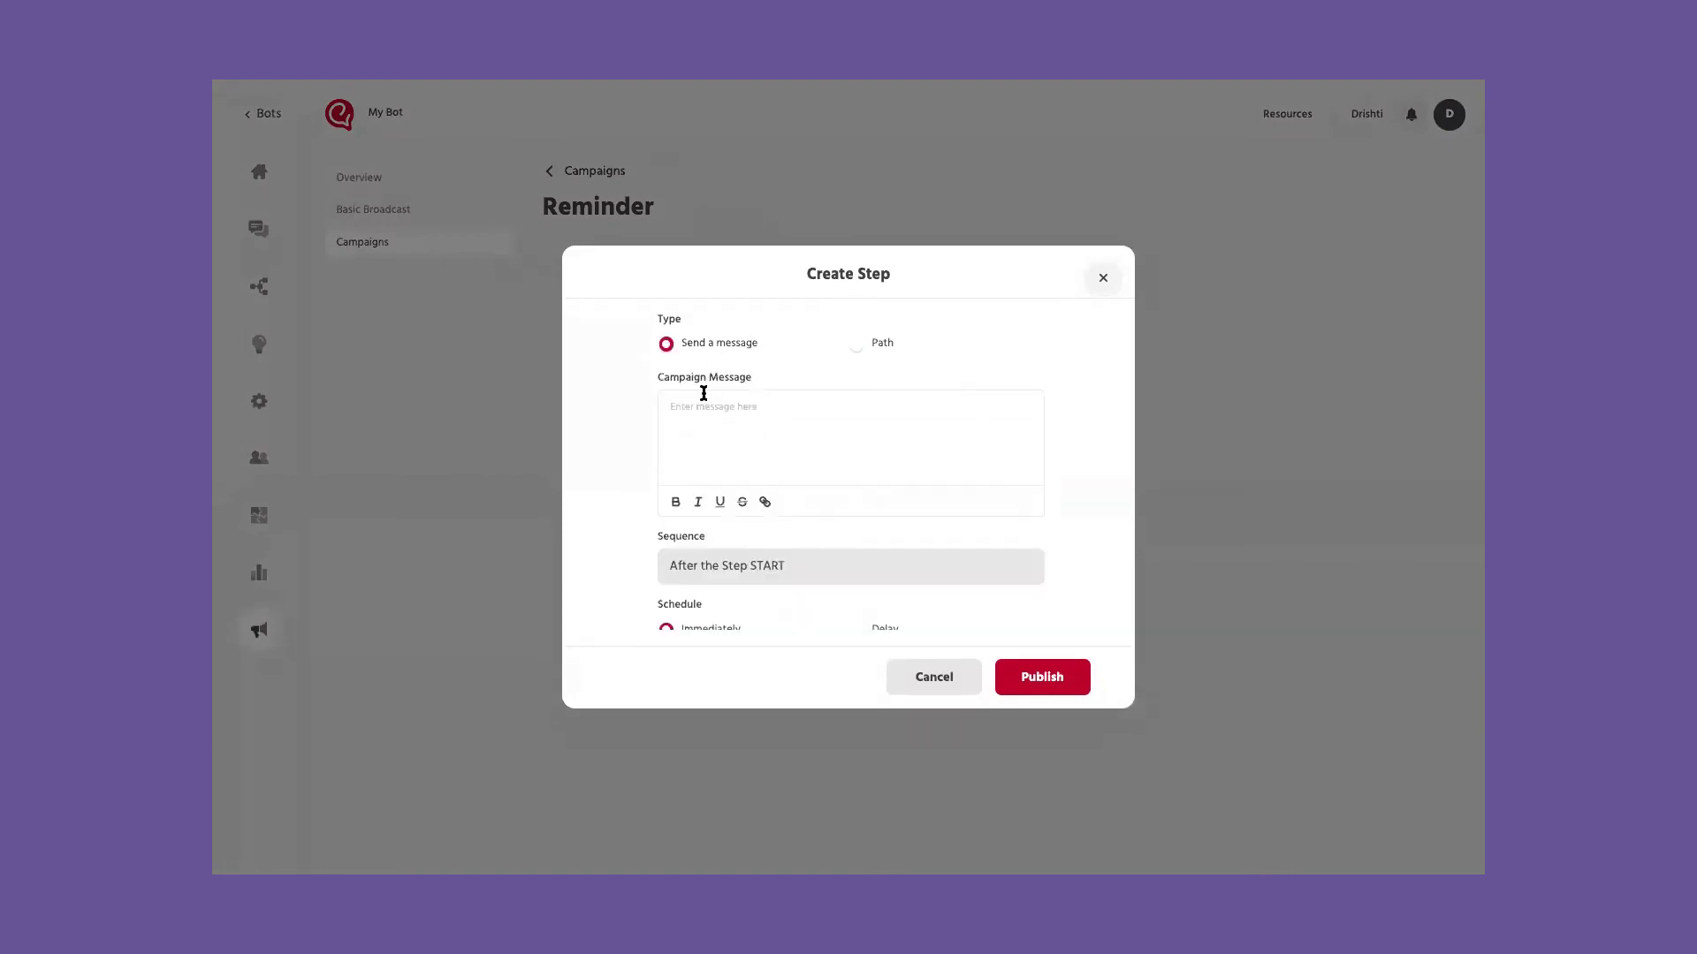
{"action": "type", "text": "Please complete the following flow"}
{"action": "scroll", "coordinate": [843, 437], "scroll_direction": "down", "scroll_amount": 2}
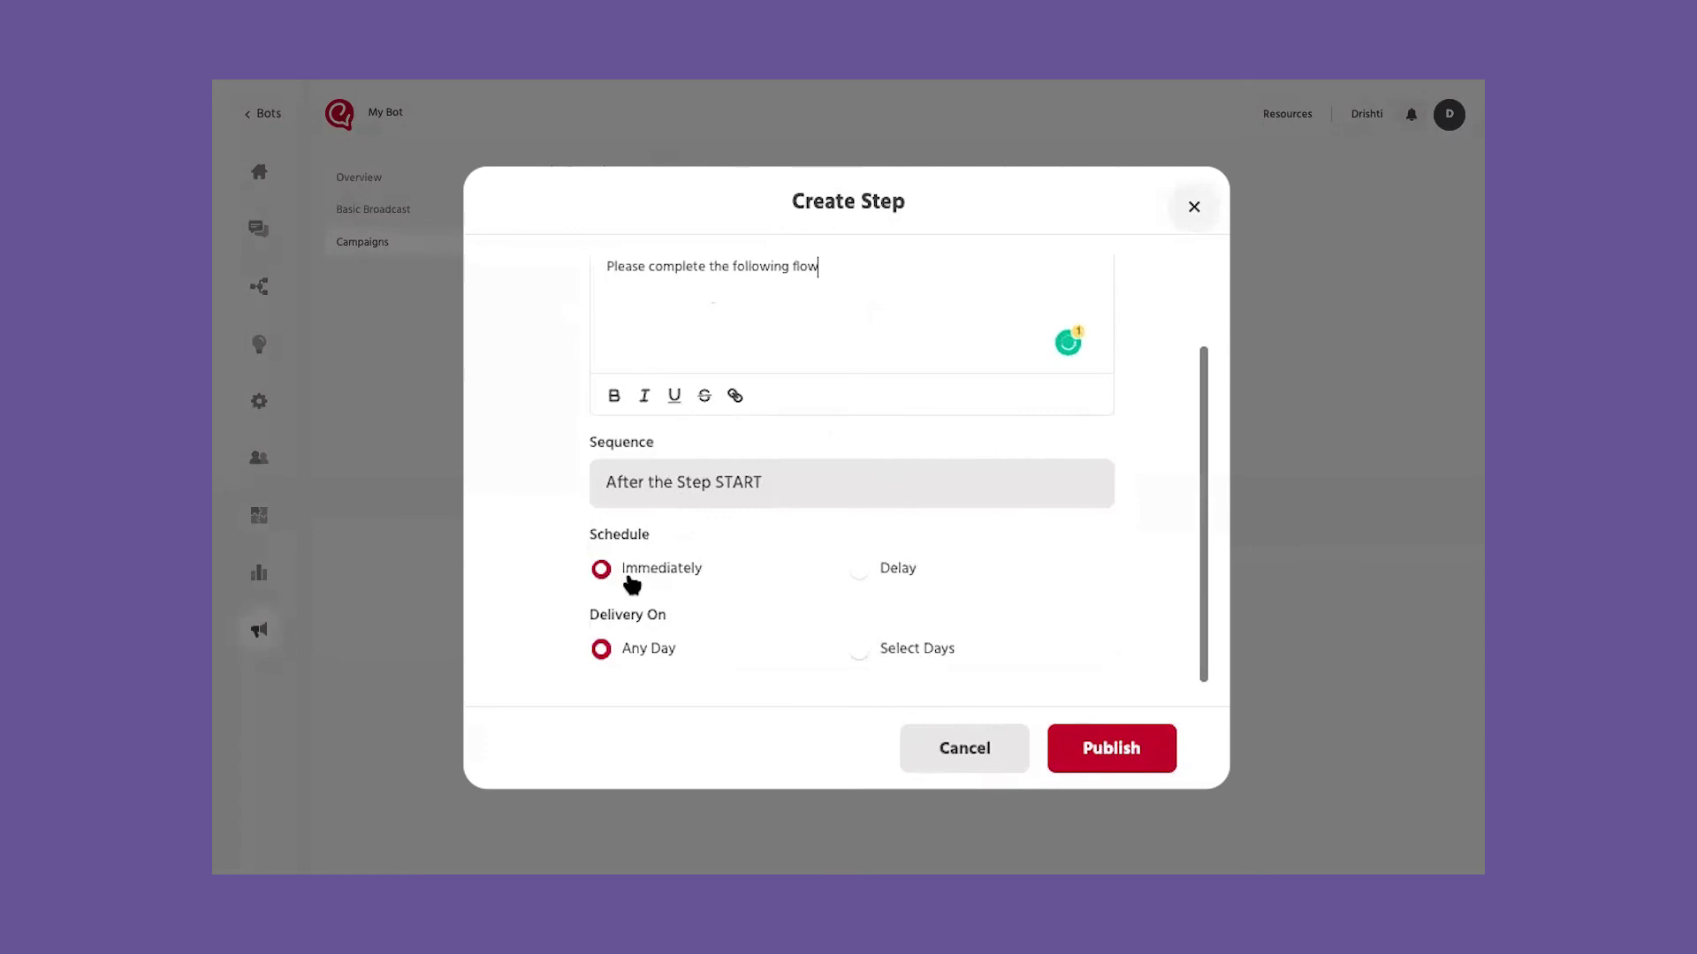
Step: Delay the step to Tuesday through Friday only and publish it
{"action": "left_click", "coordinate": [861, 572]}
{"action": "scroll", "coordinate": [863, 580], "scroll_direction": "down", "scroll_amount": 1}
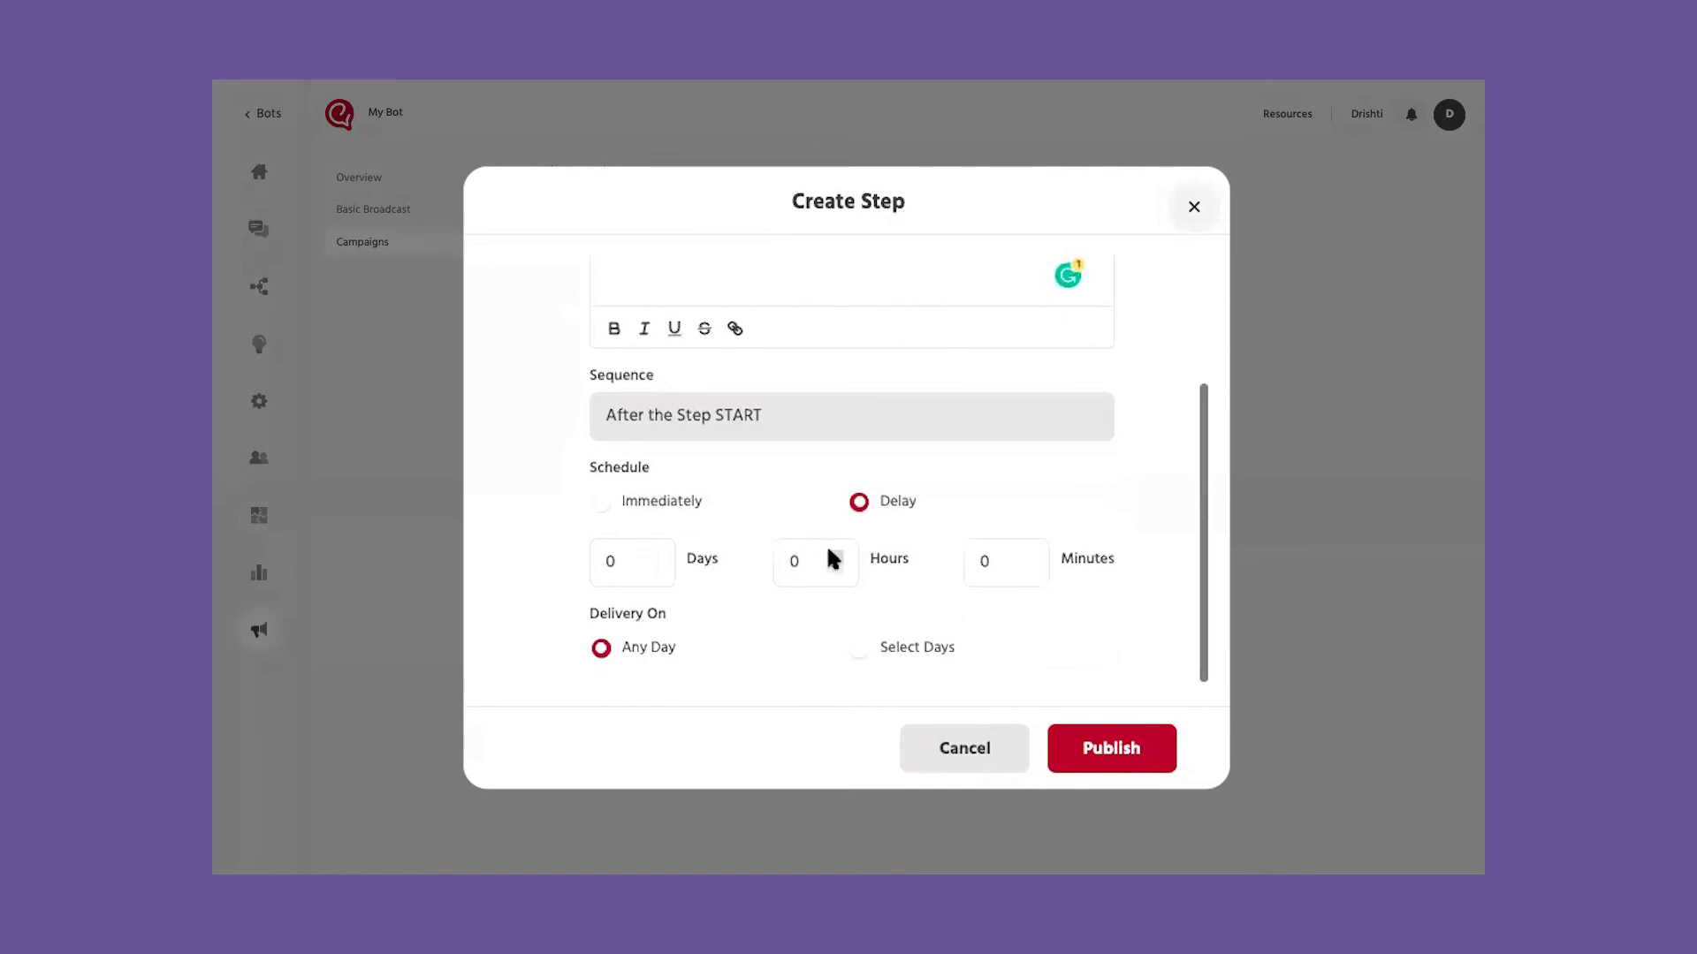
{"action": "left_click", "coordinate": [886, 651]}
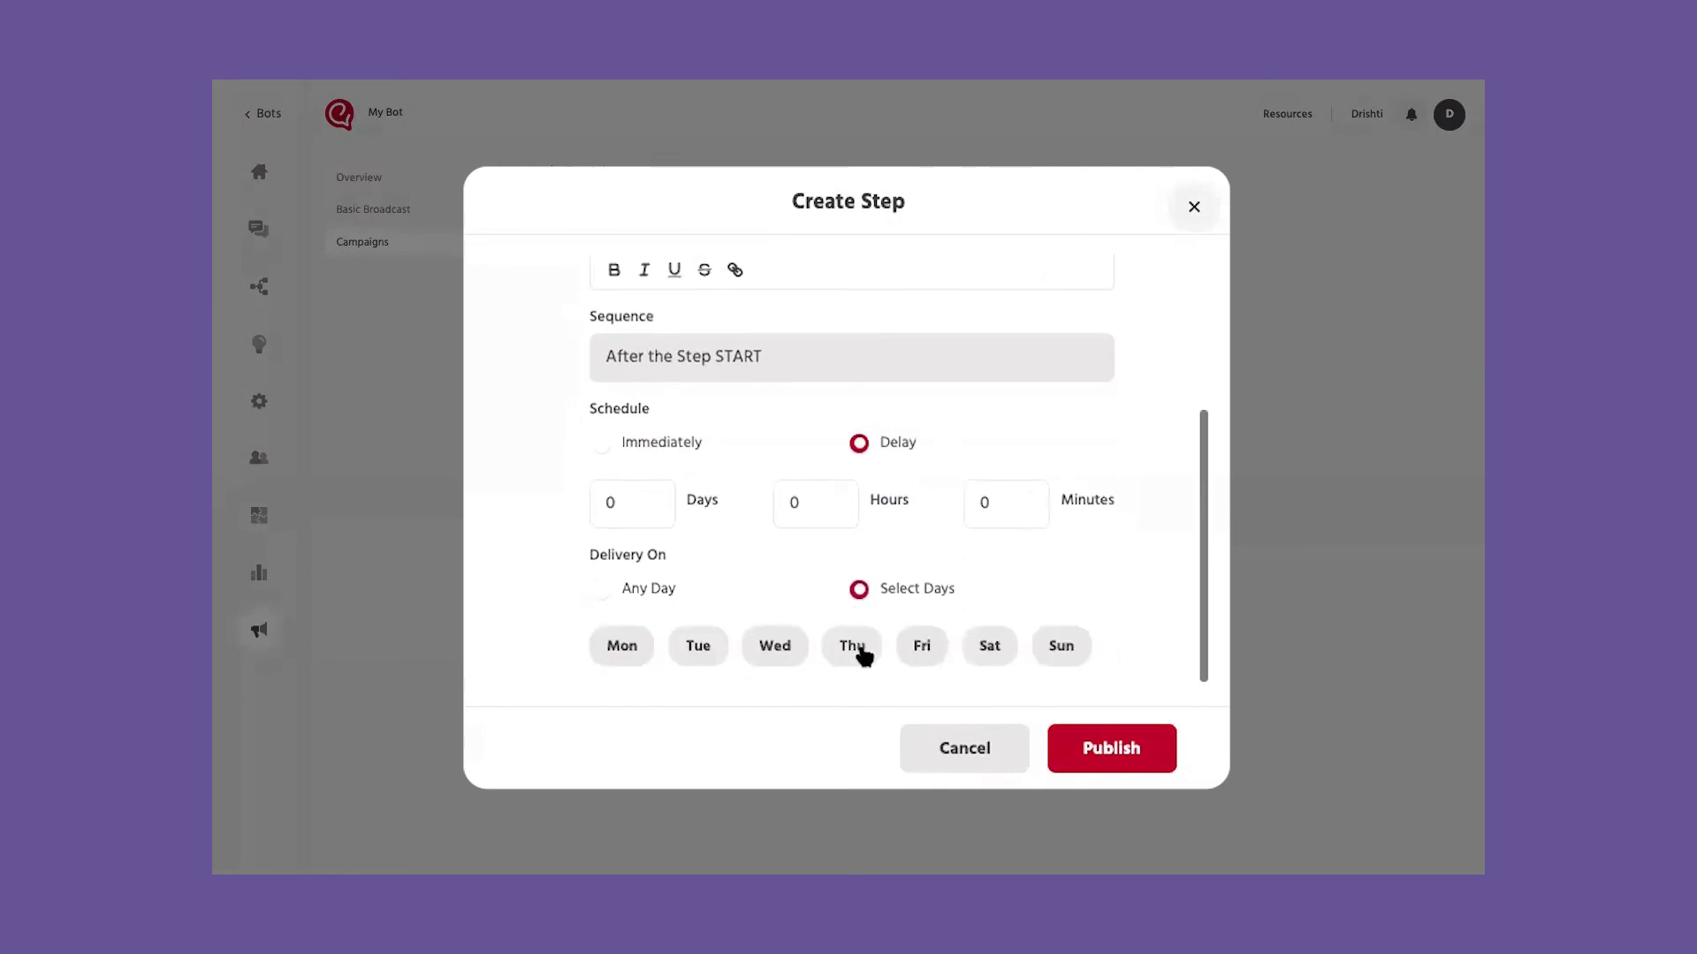
{"action": "left_click", "coordinate": [697, 654]}
{"action": "left_click", "coordinate": [775, 649]}
{"action": "left_click", "coordinate": [859, 651]}
{"action": "left_click", "coordinate": [920, 651]}
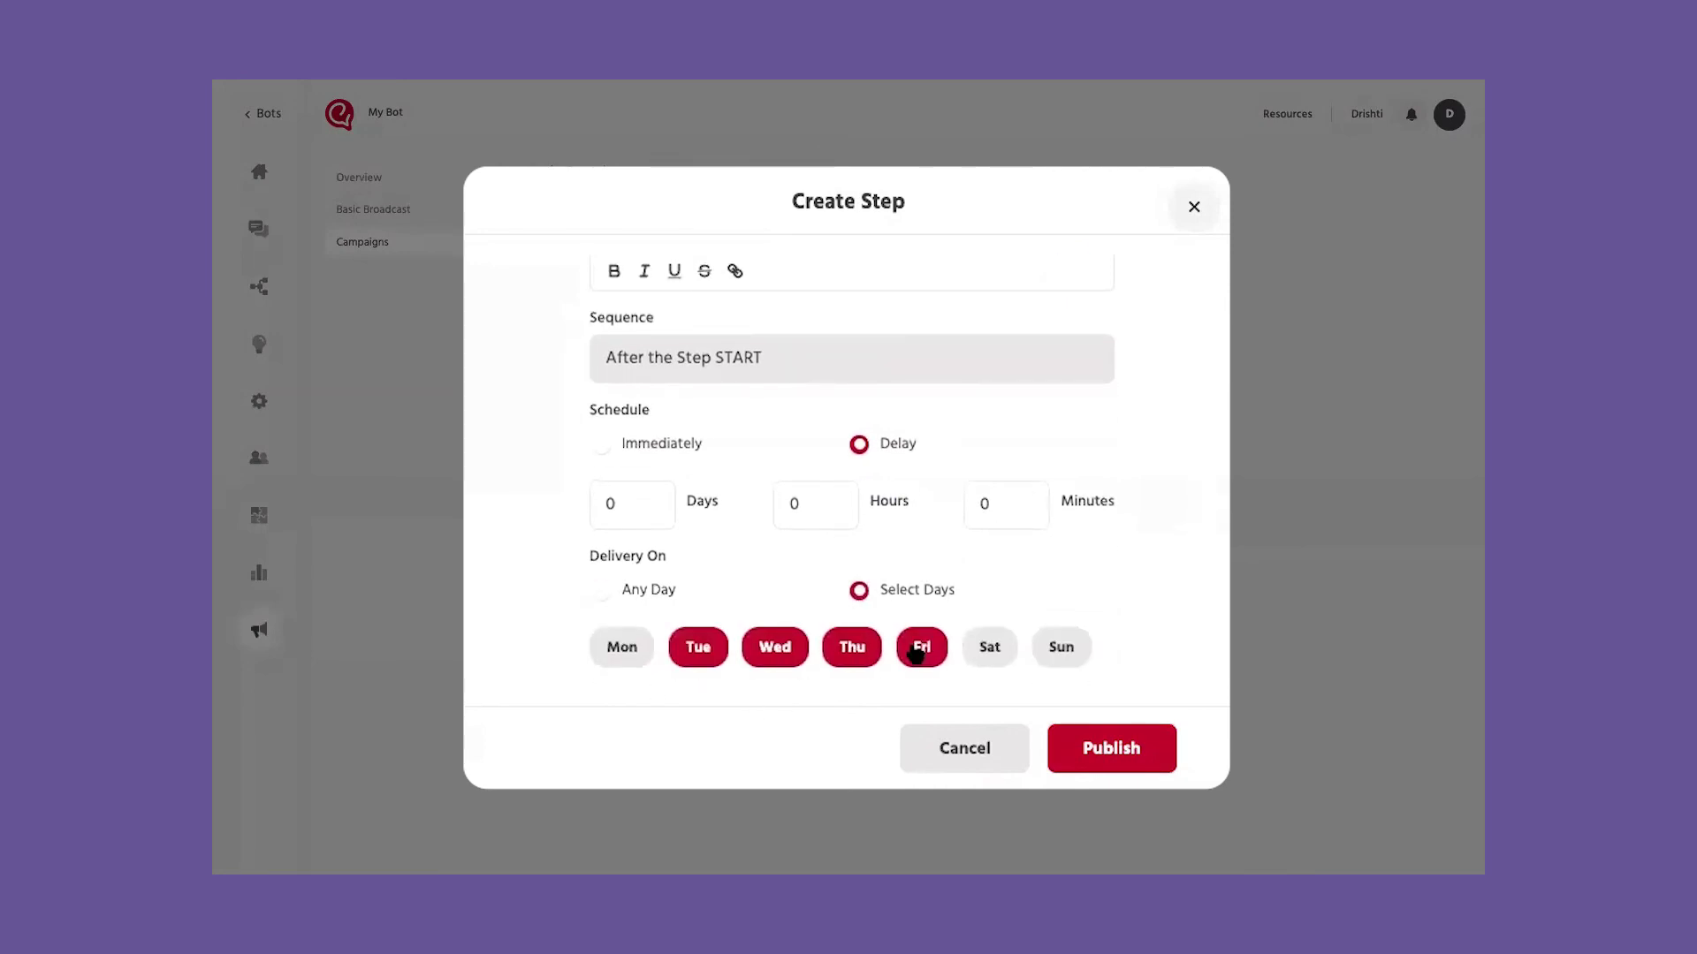
{"action": "left_click", "coordinate": [1136, 749]}
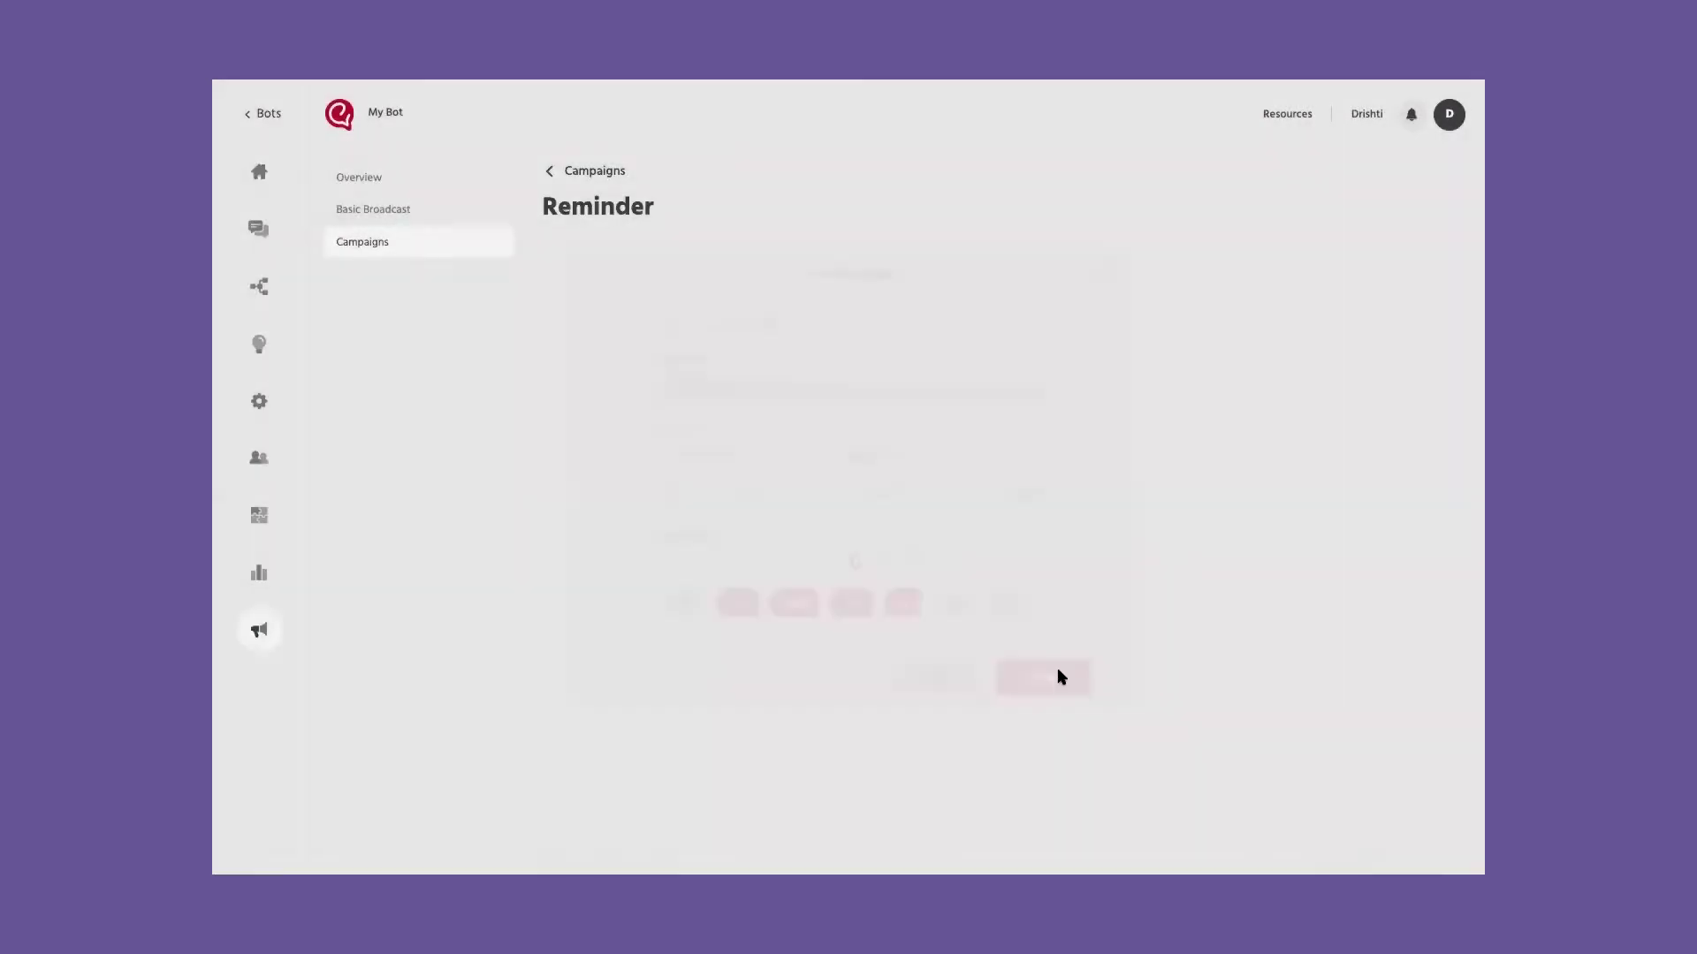
{"action": "left_click", "coordinate": [549, 173]}
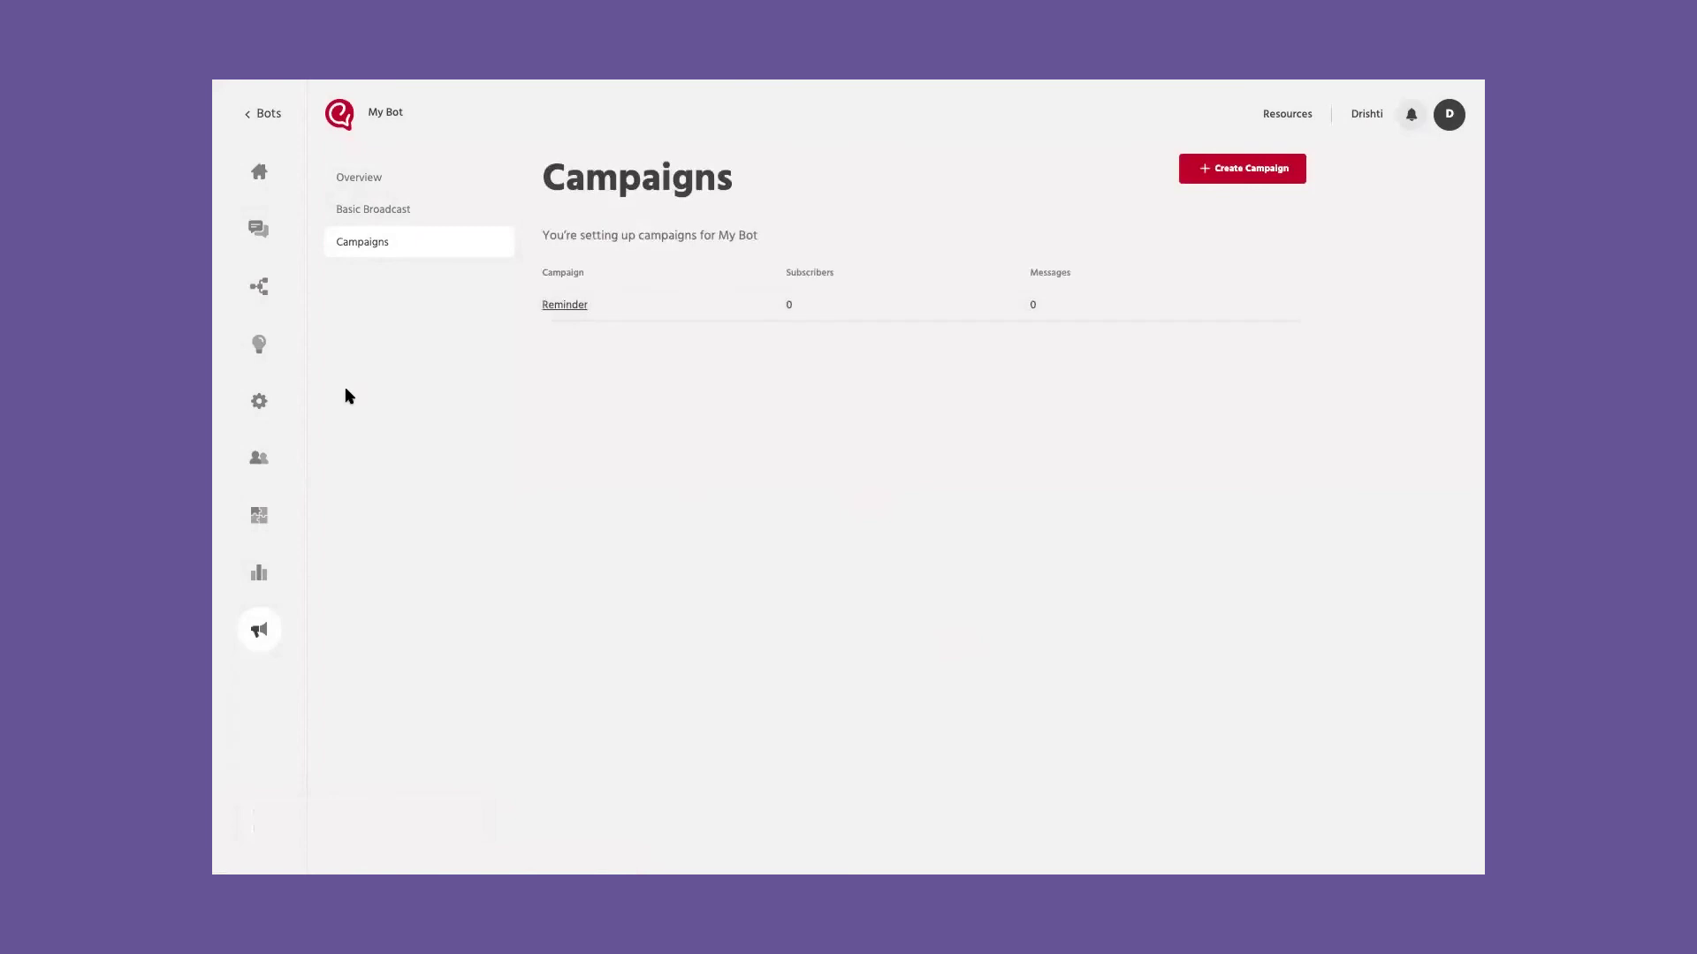
Step: Preview the bot chat, entering a name and asking 'I want to know more about your business'
{"action": "left_click", "coordinate": [258, 286]}
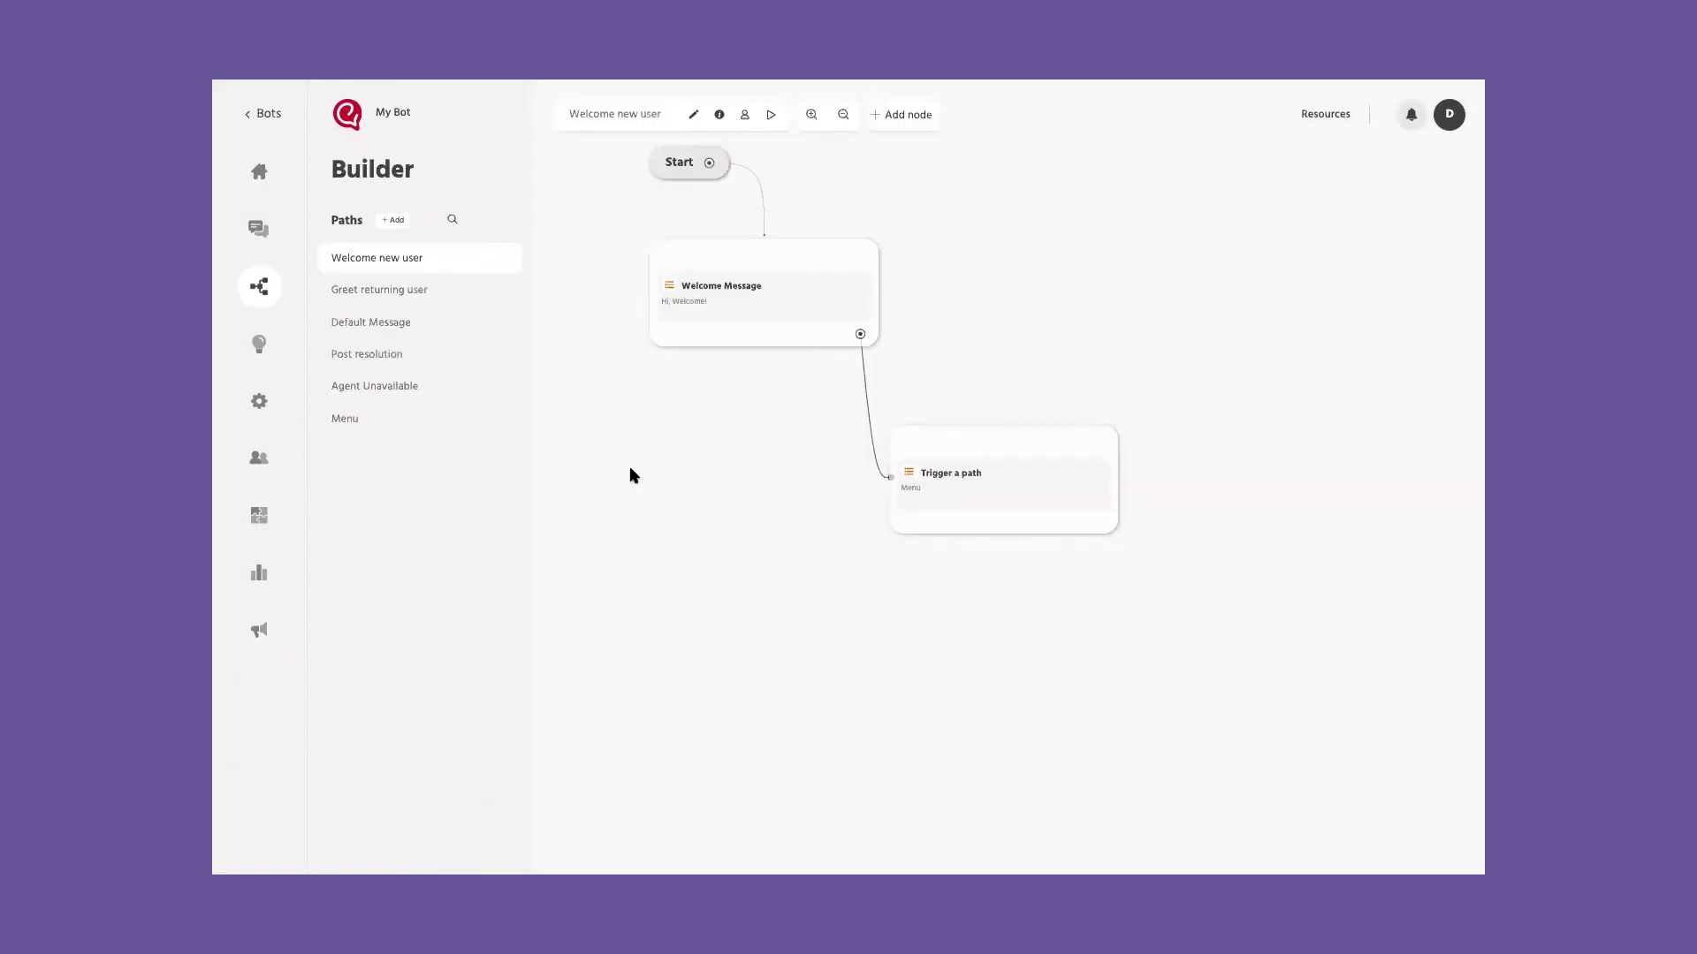
{"action": "left_click", "coordinate": [768, 115]}
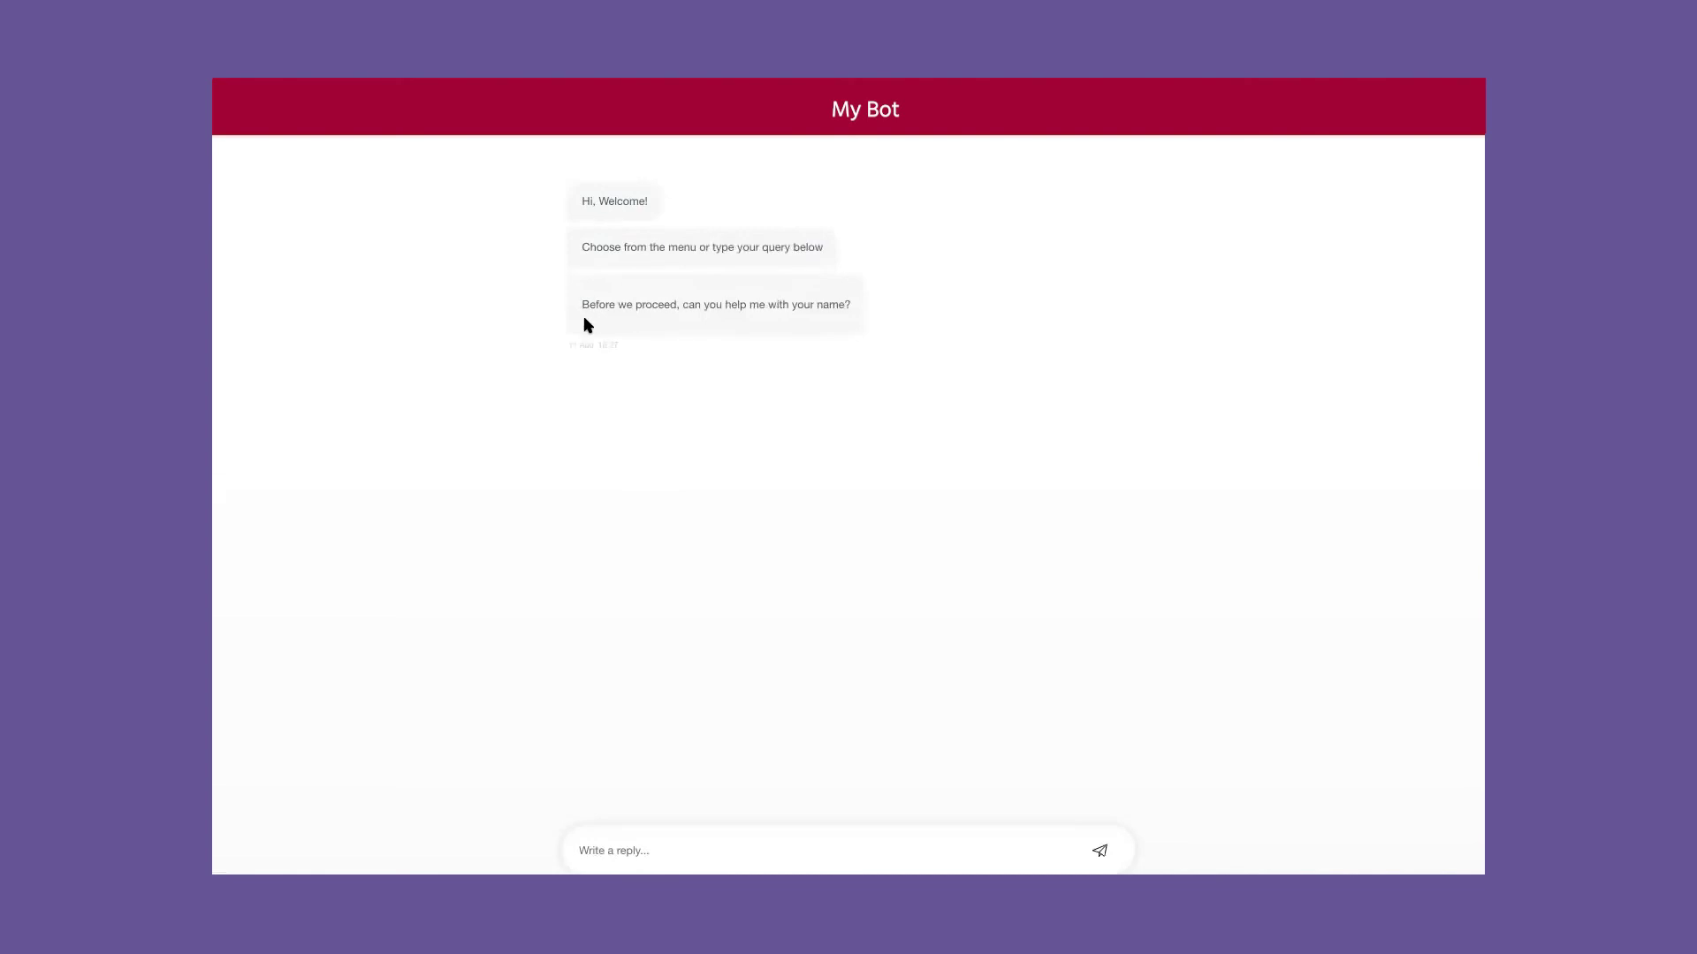
{"action": "type", "text": "Drishti"}
{"action": "key", "text": "Return"}
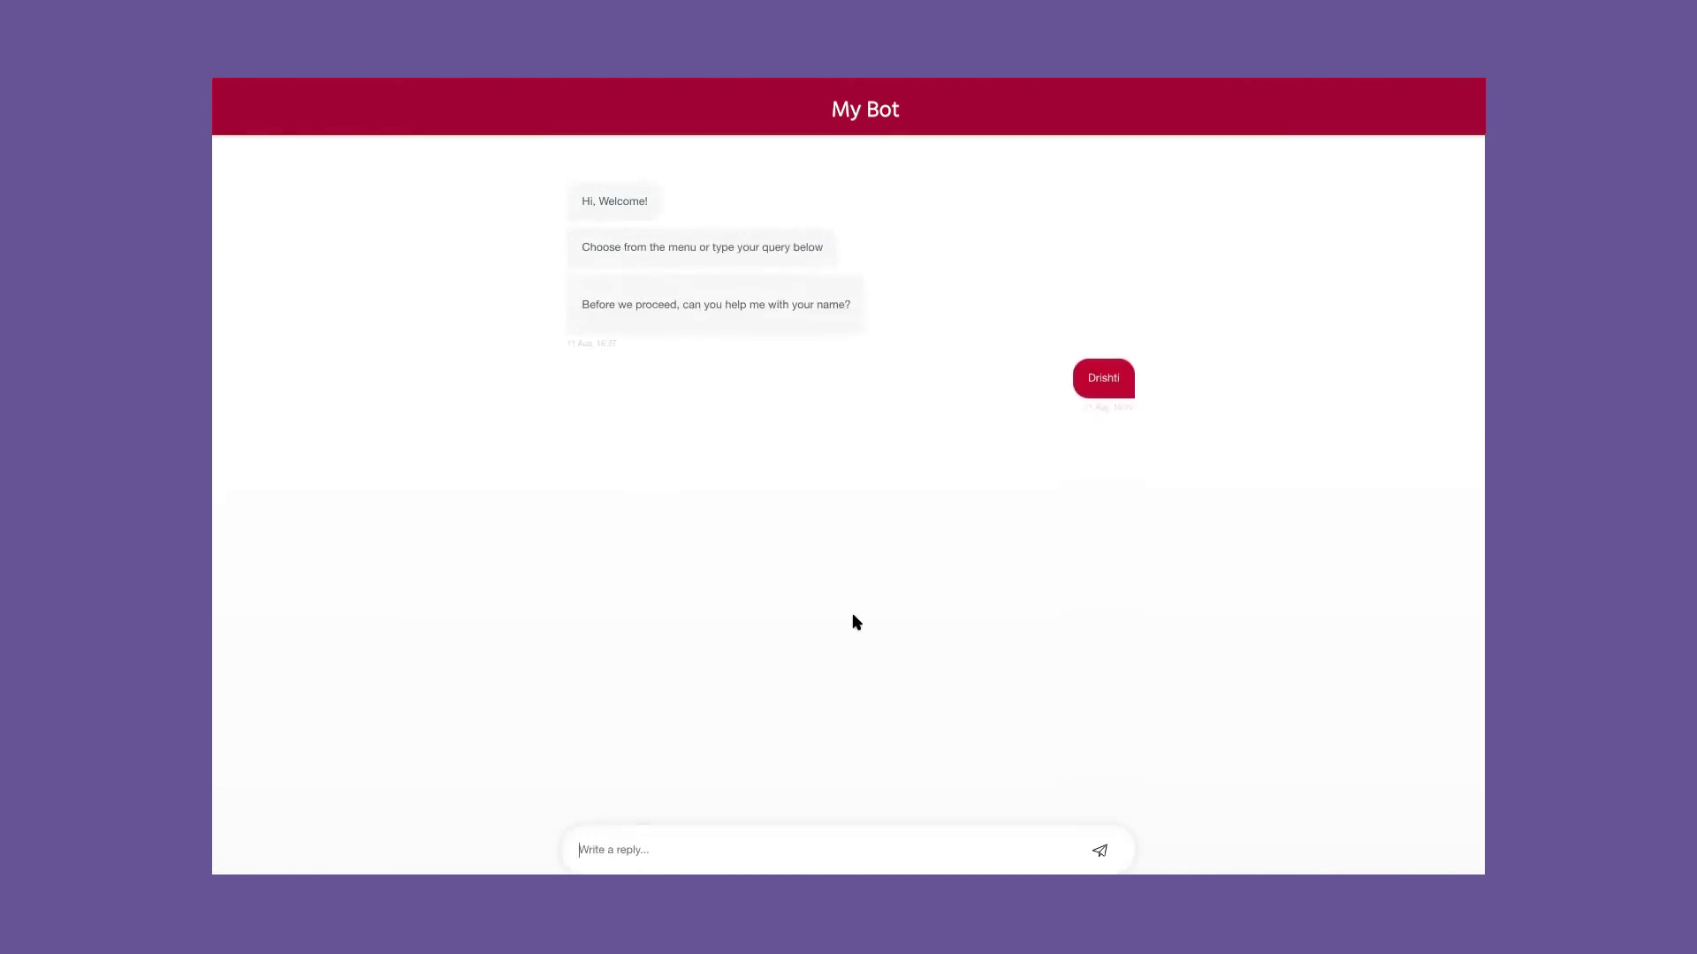
{"action": "type", "text": "I want to know more about your business"}
{"action": "key", "text": "Return"}
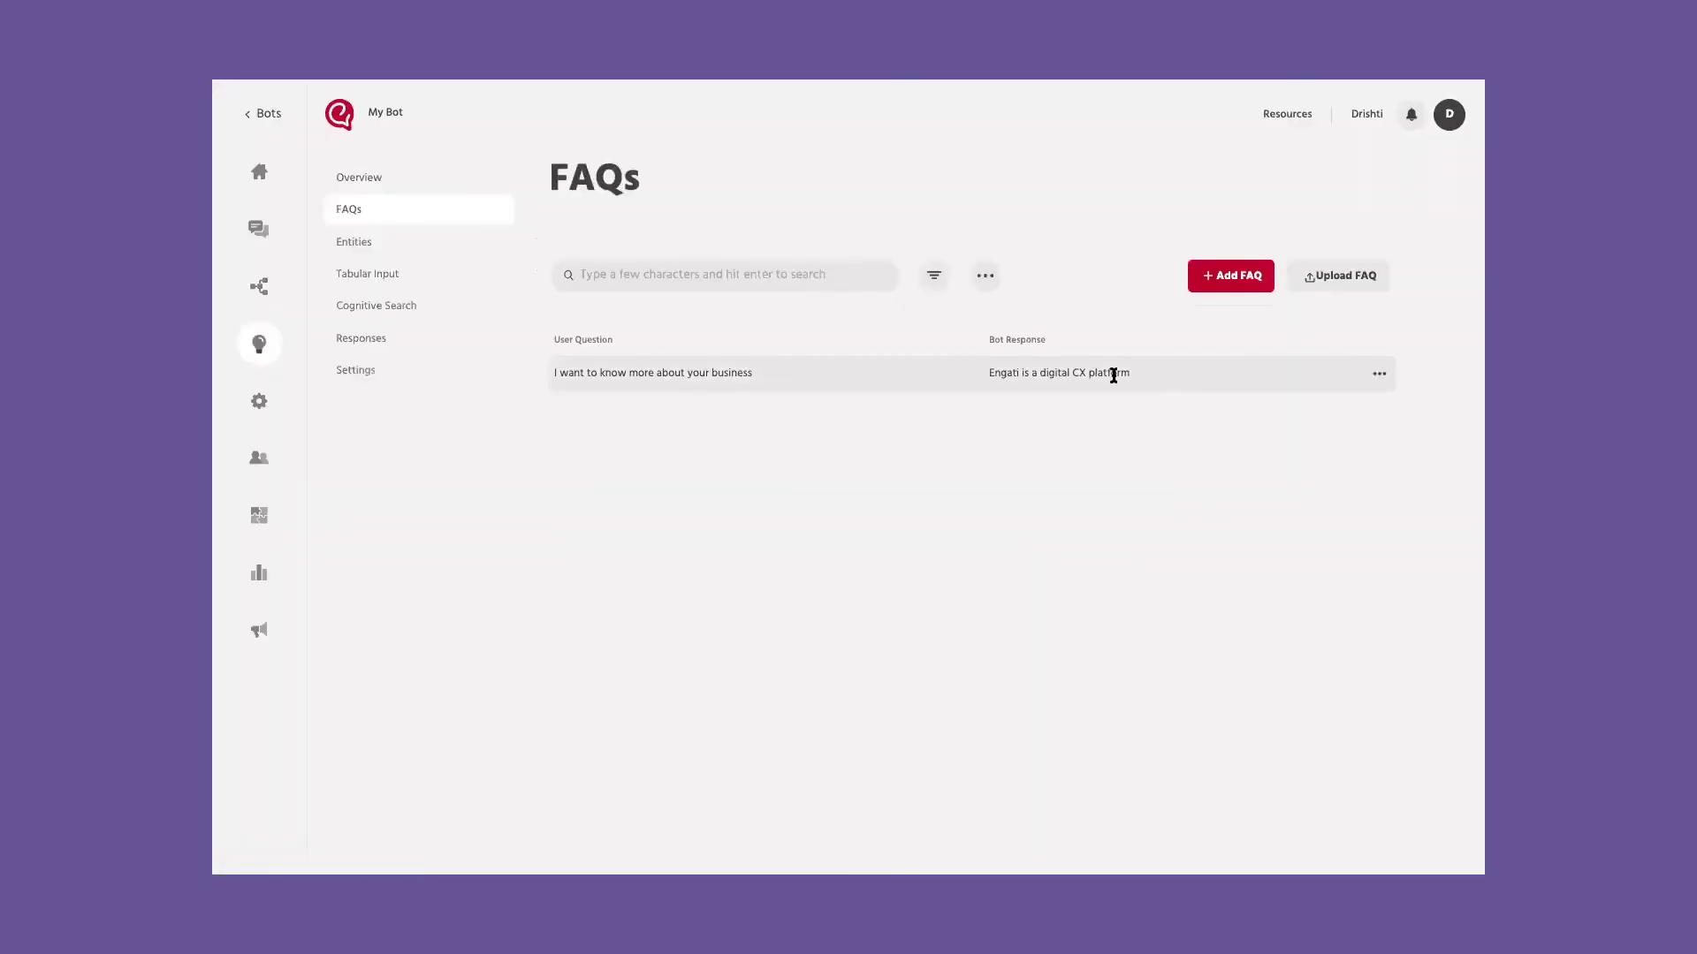
Step: View the Cognitive Search documents and ask the bot 'how can i return my order'
{"action": "left_click", "coordinate": [379, 305]}
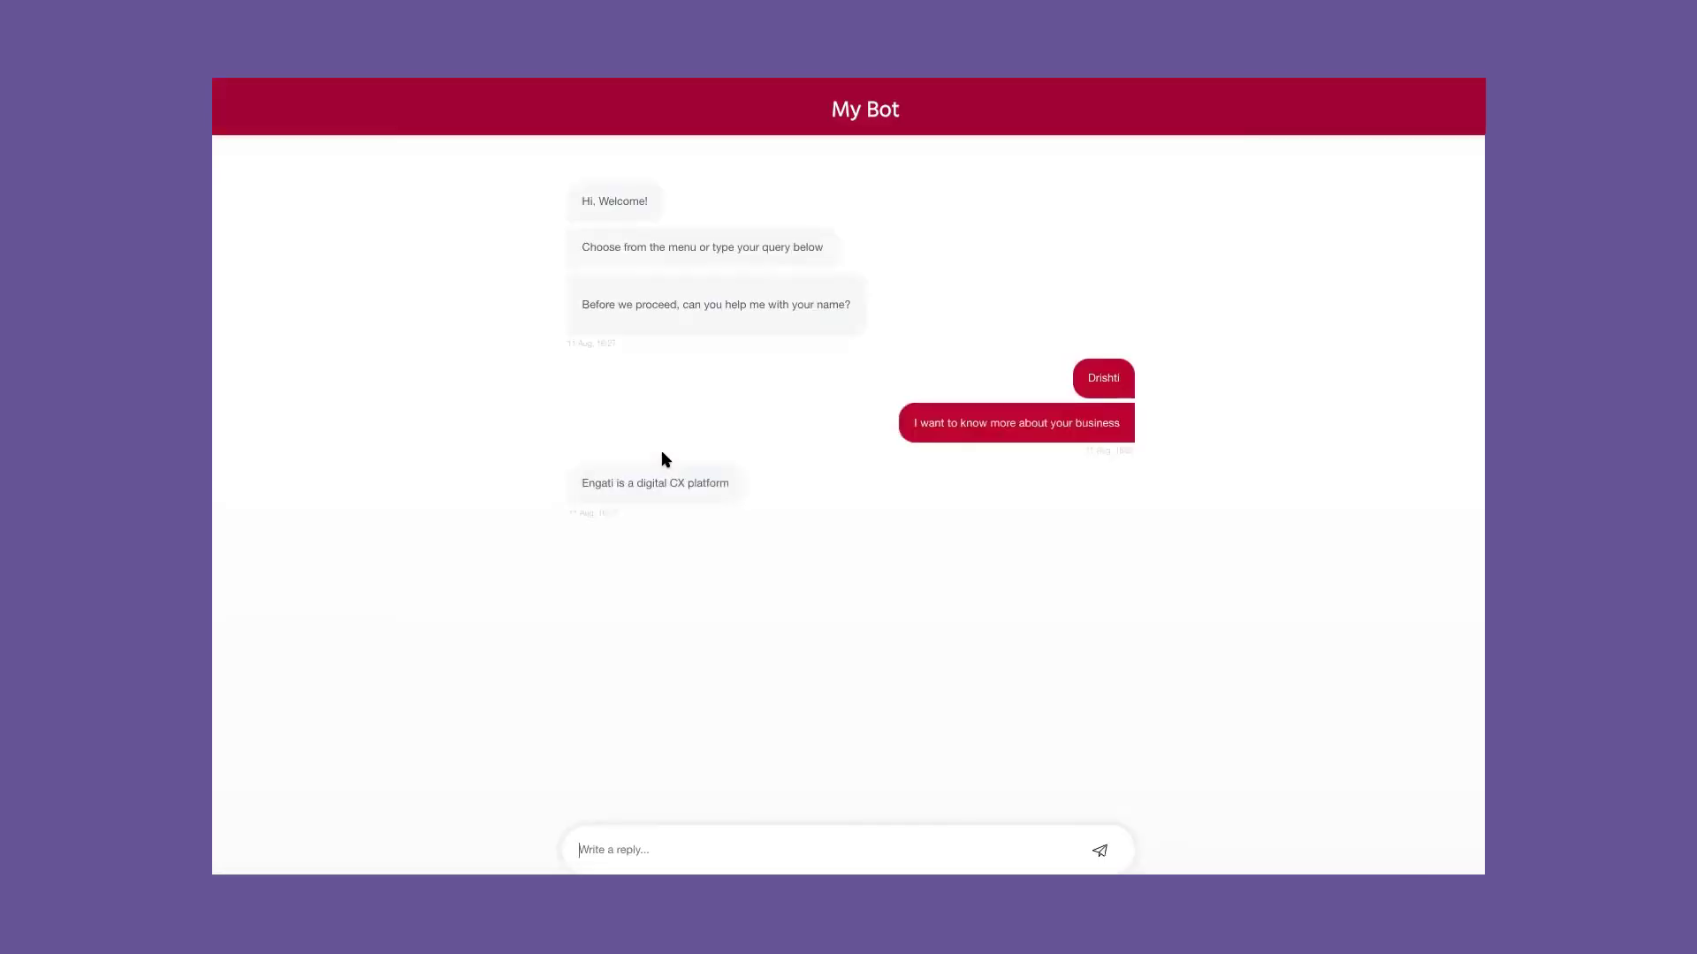
{"action": "type", "text": "how can i return my order"}
{"action": "key", "text": "Return"}
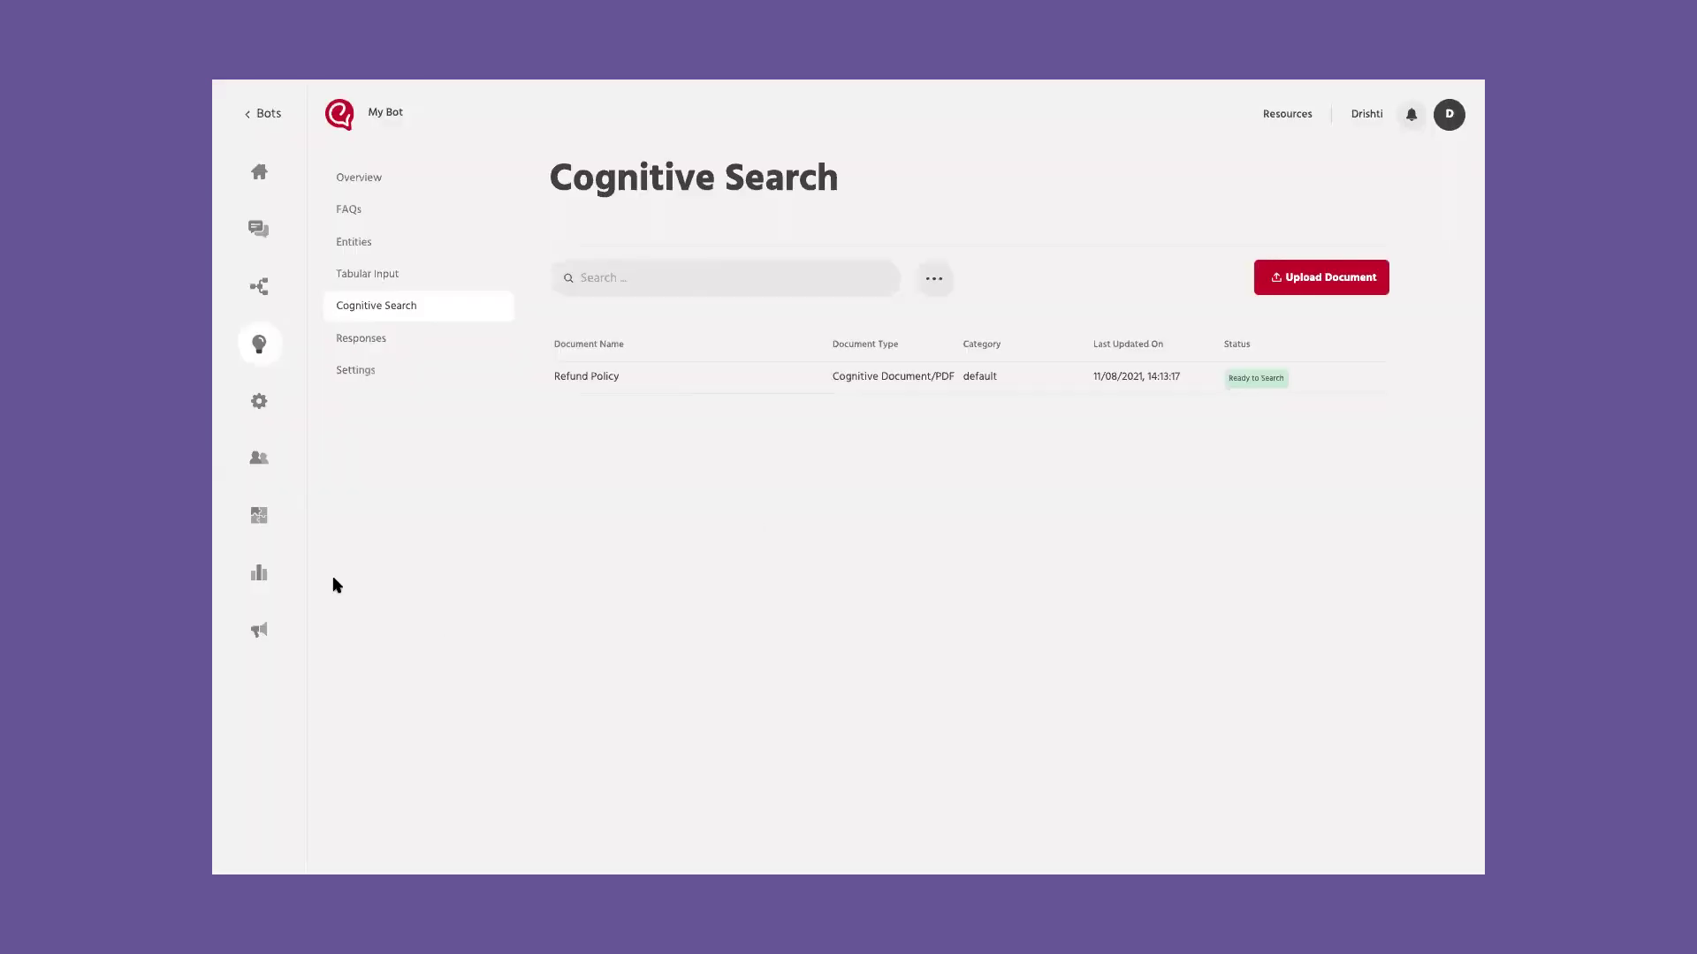
Step: Start training the return-order response in Responses as a New answer
{"action": "left_click", "coordinate": [355, 339]}
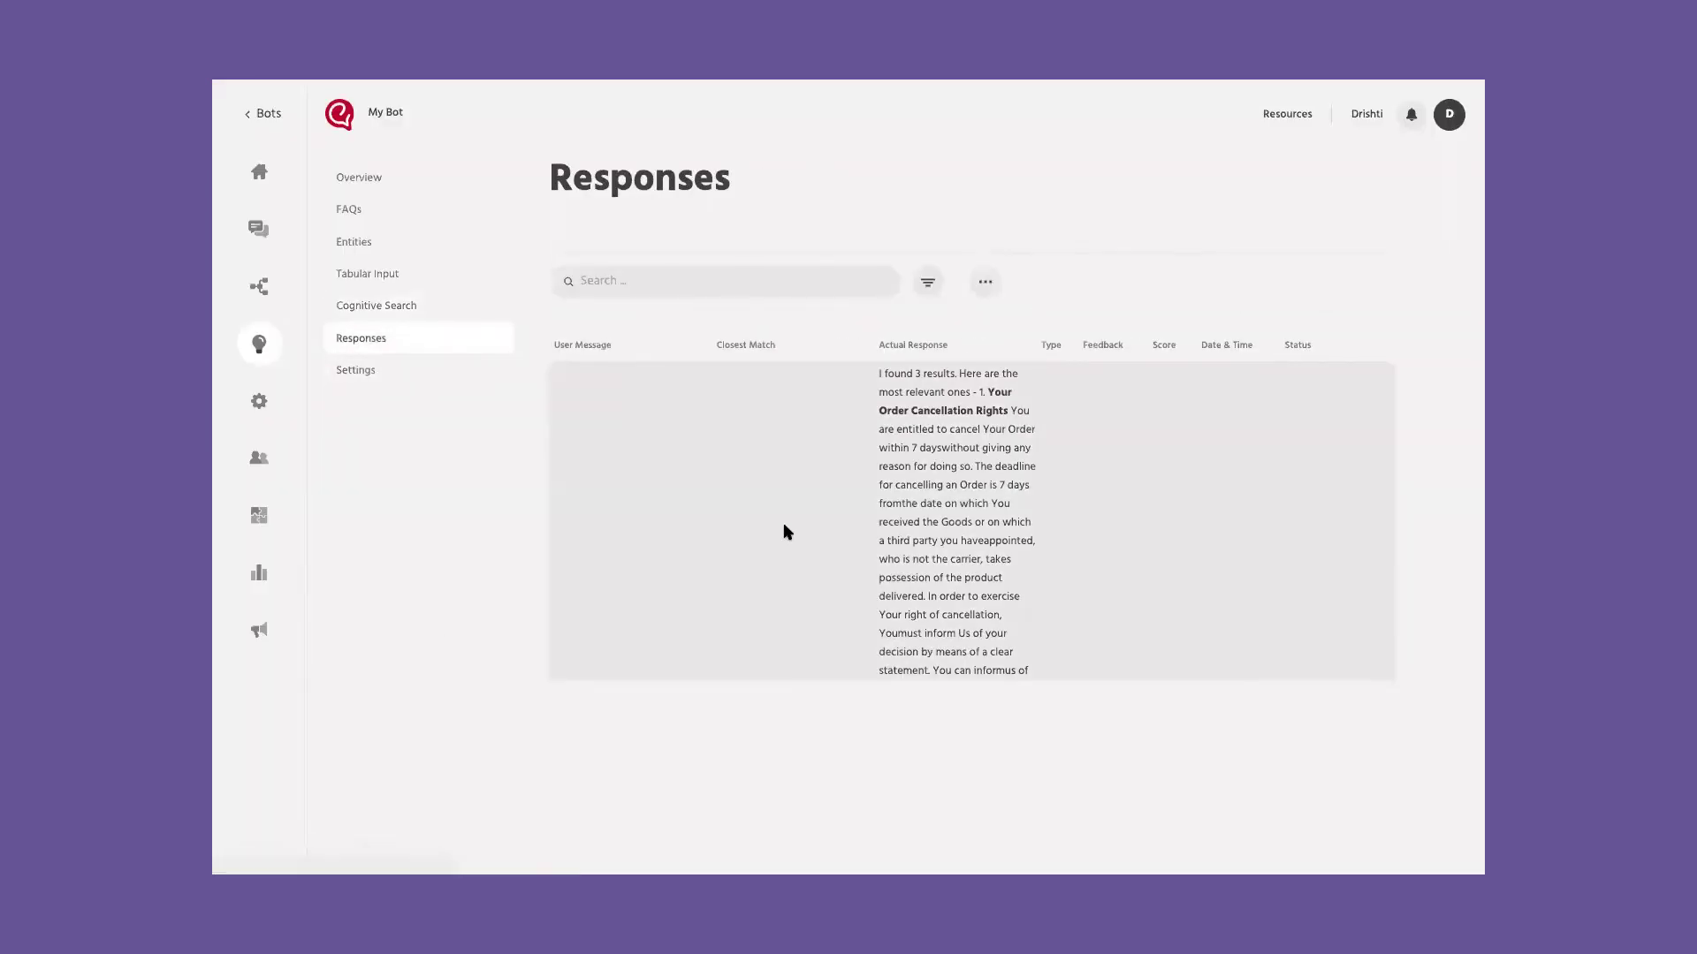
{"action": "scroll", "coordinate": [783, 522], "scroll_direction": "down", "scroll_amount": 5}
{"action": "scroll", "coordinate": [783, 531], "scroll_direction": "up", "scroll_amount": 1}
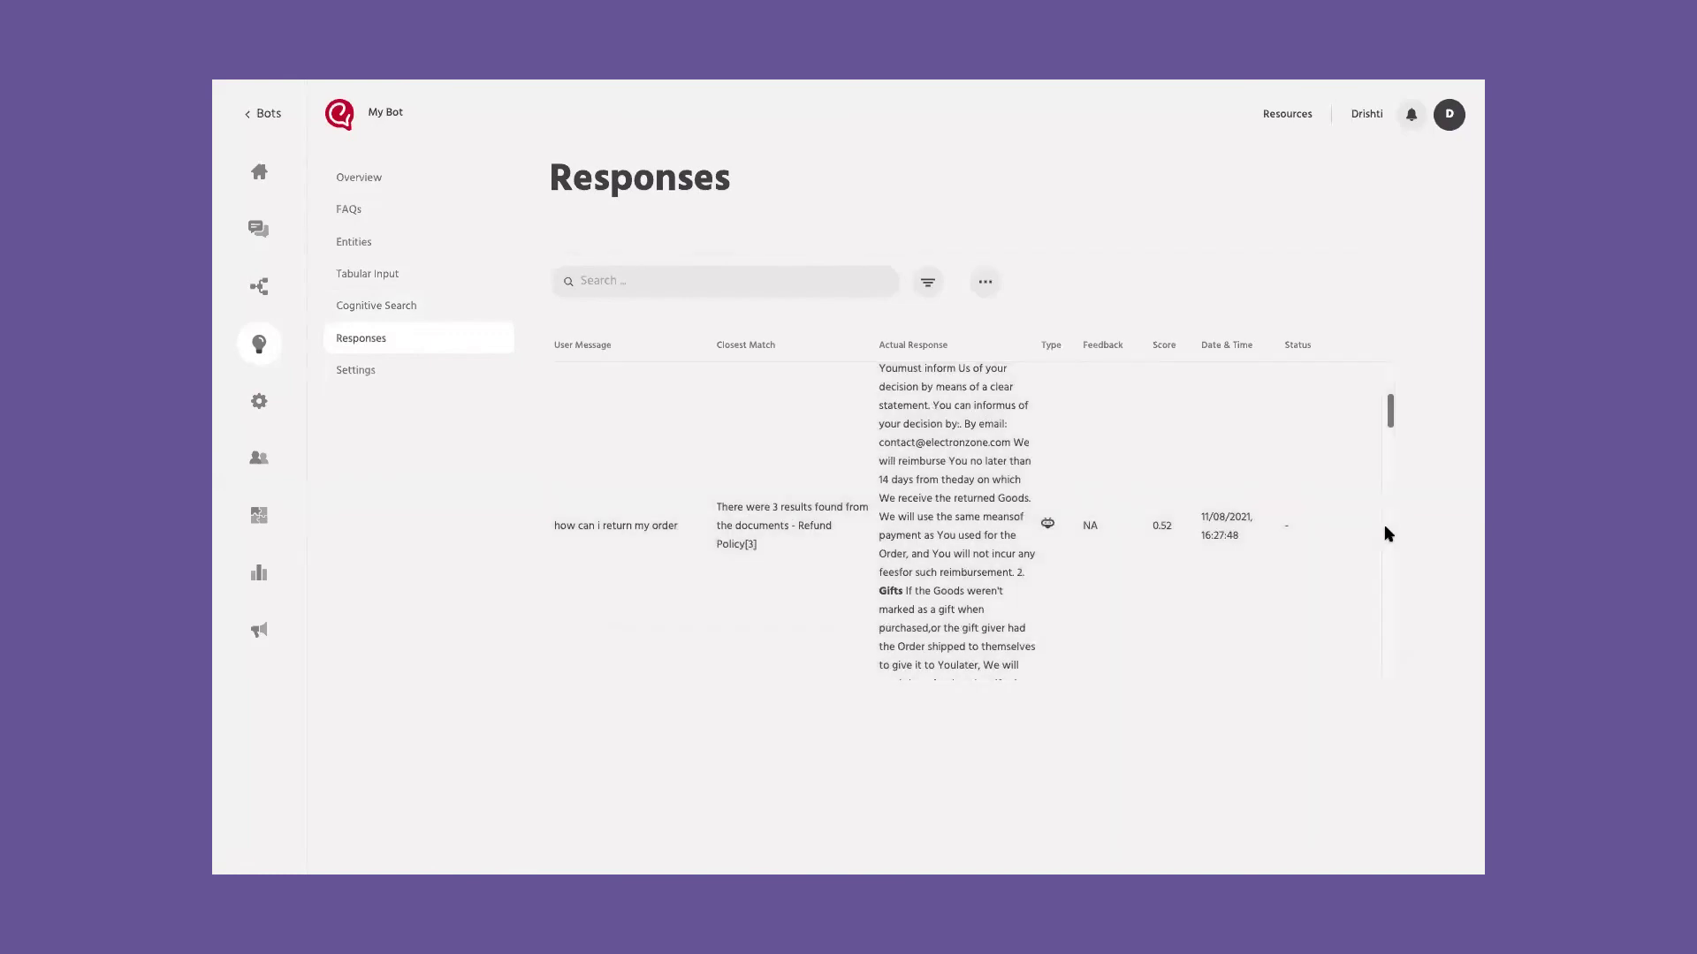
{"action": "left_click", "coordinate": [1375, 531]}
{"action": "left_click", "coordinate": [1379, 557]}
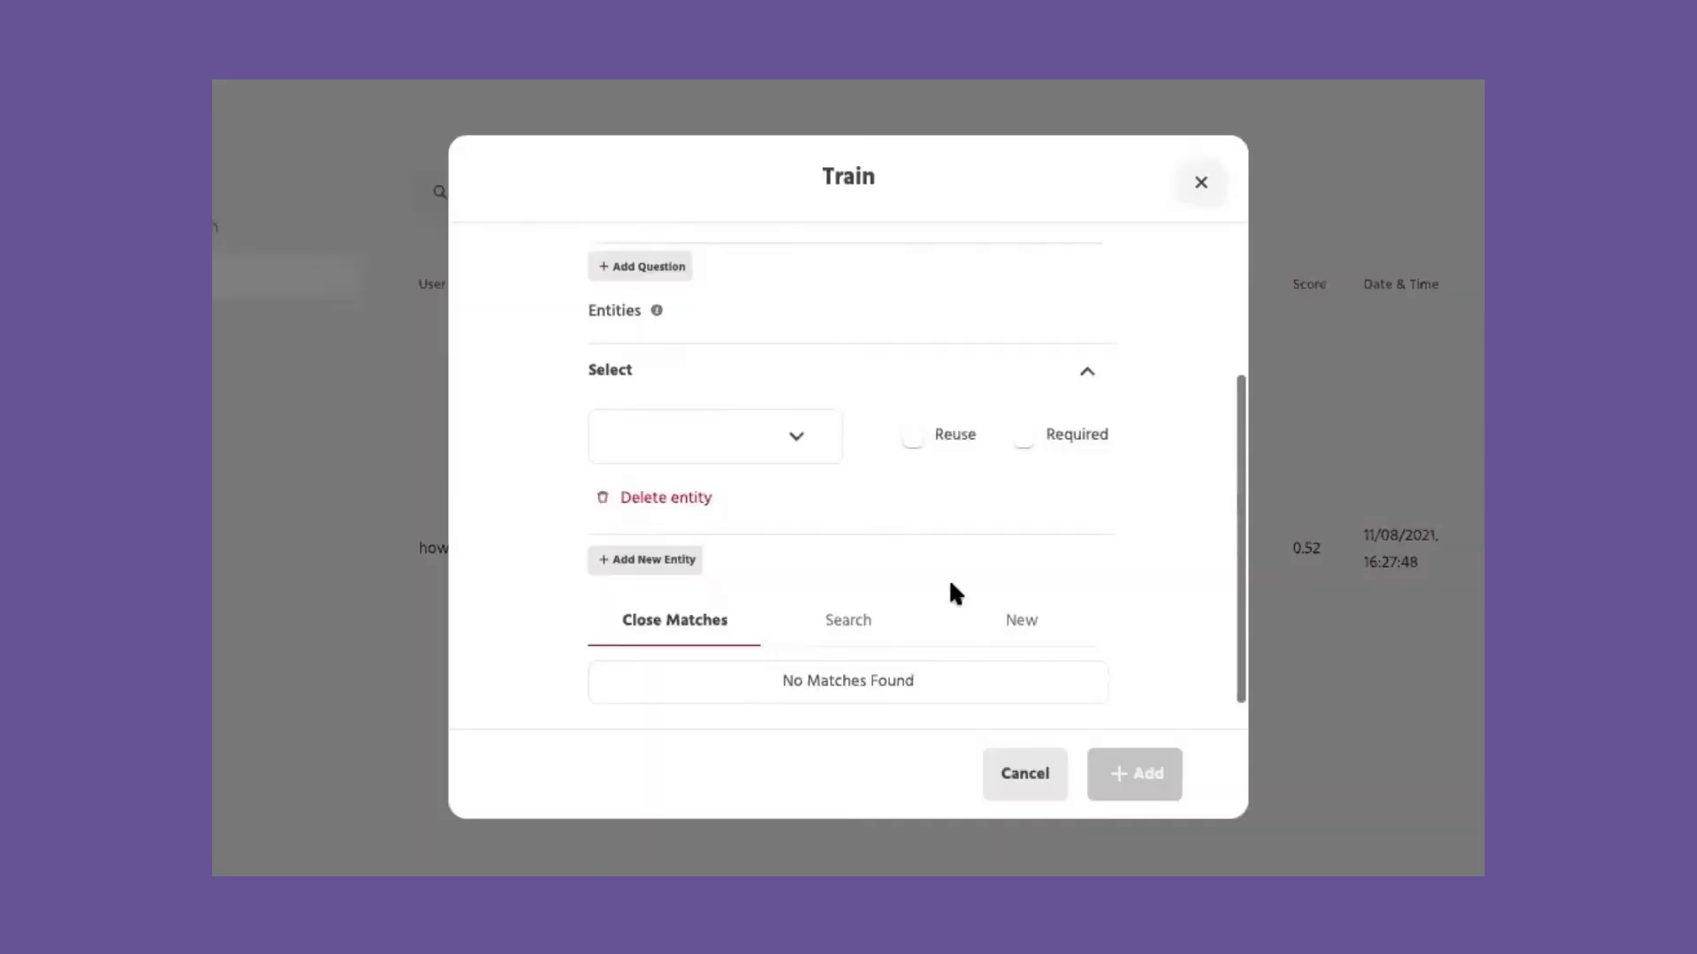
{"action": "left_click", "coordinate": [1023, 627]}
Step: Add the question variant 'what would be the procedure to return my order', then go to Users
{"action": "scroll", "coordinate": [762, 570], "scroll_direction": "down", "scroll_amount": 3}
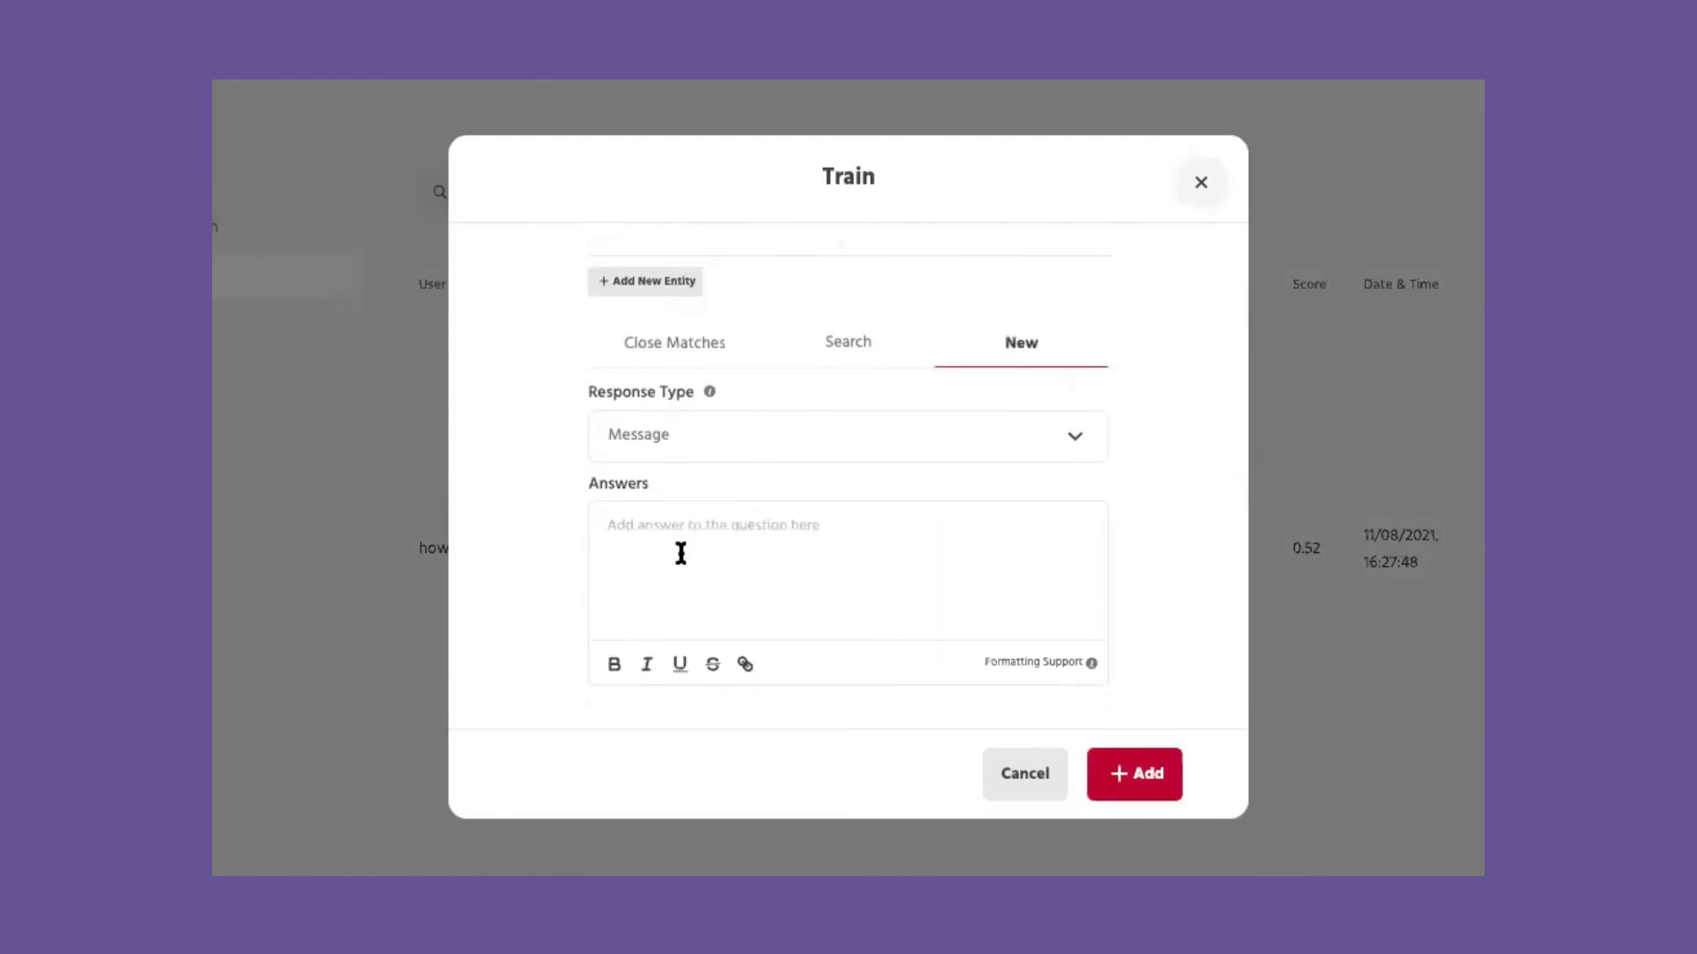
{"action": "scroll", "coordinate": [680, 553], "scroll_direction": "up", "scroll_amount": 3}
{"action": "left_click", "coordinate": [655, 473]}
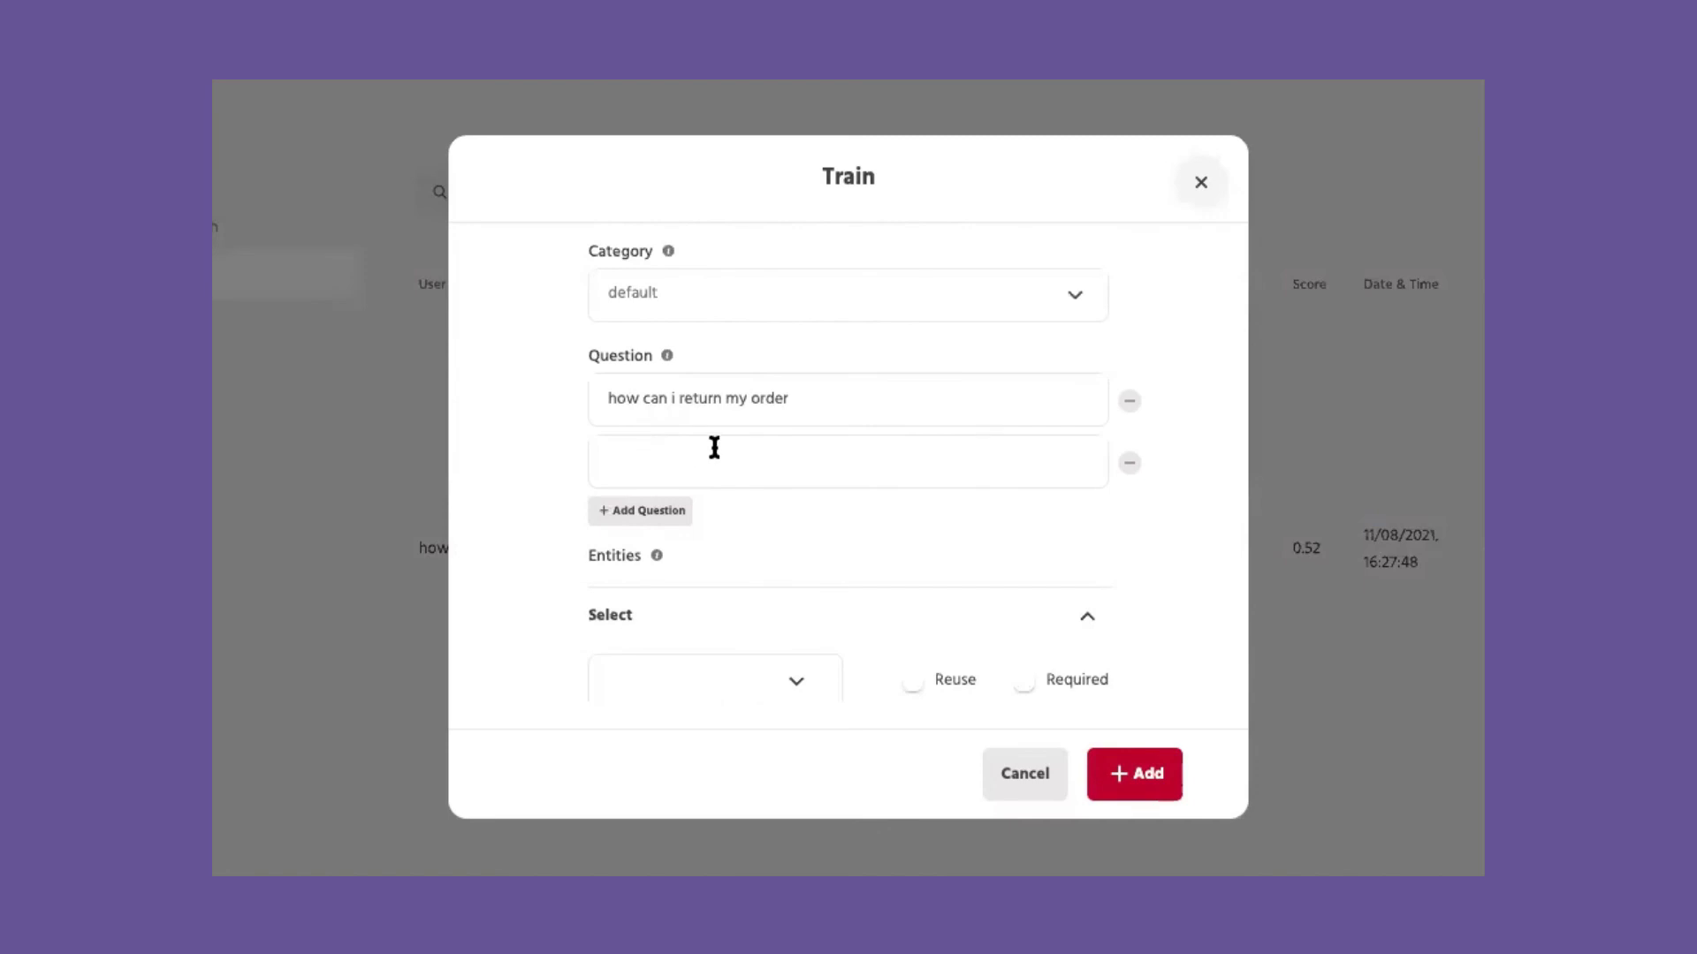
{"action": "type", "text": "what would be the procedure to return my order"}
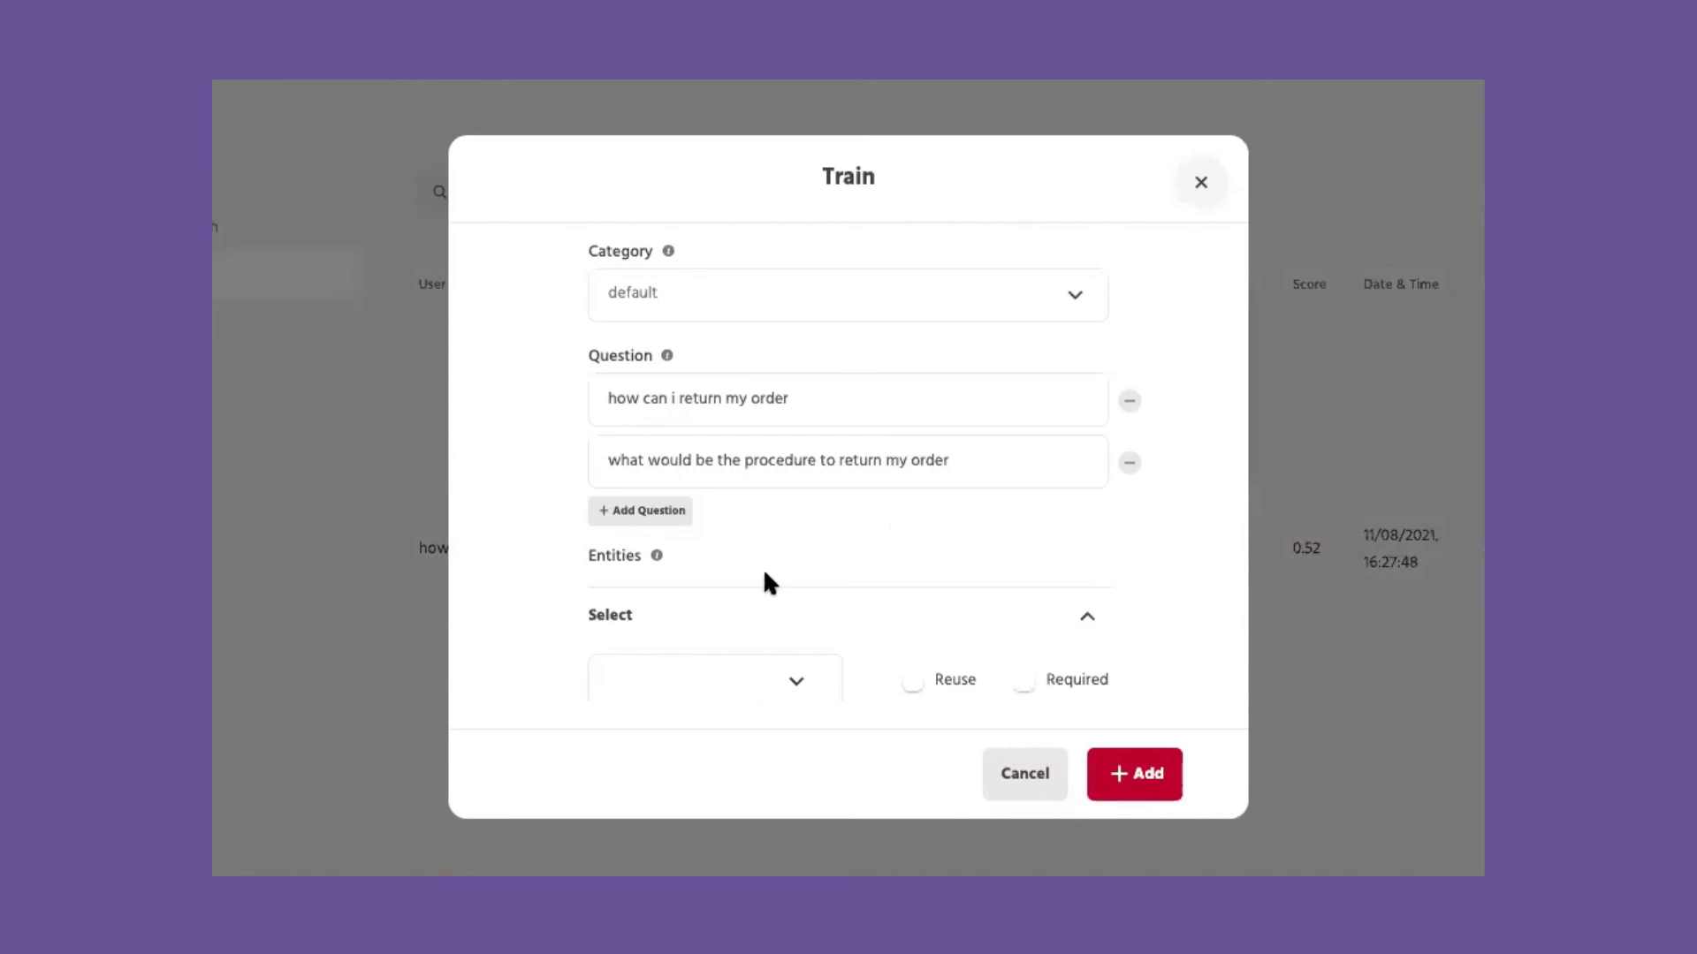
{"action": "scroll", "coordinate": [765, 580], "scroll_direction": "down", "scroll_amount": 3}
{"action": "scroll", "coordinate": [765, 575], "scroll_direction": "down", "scroll_amount": 3}
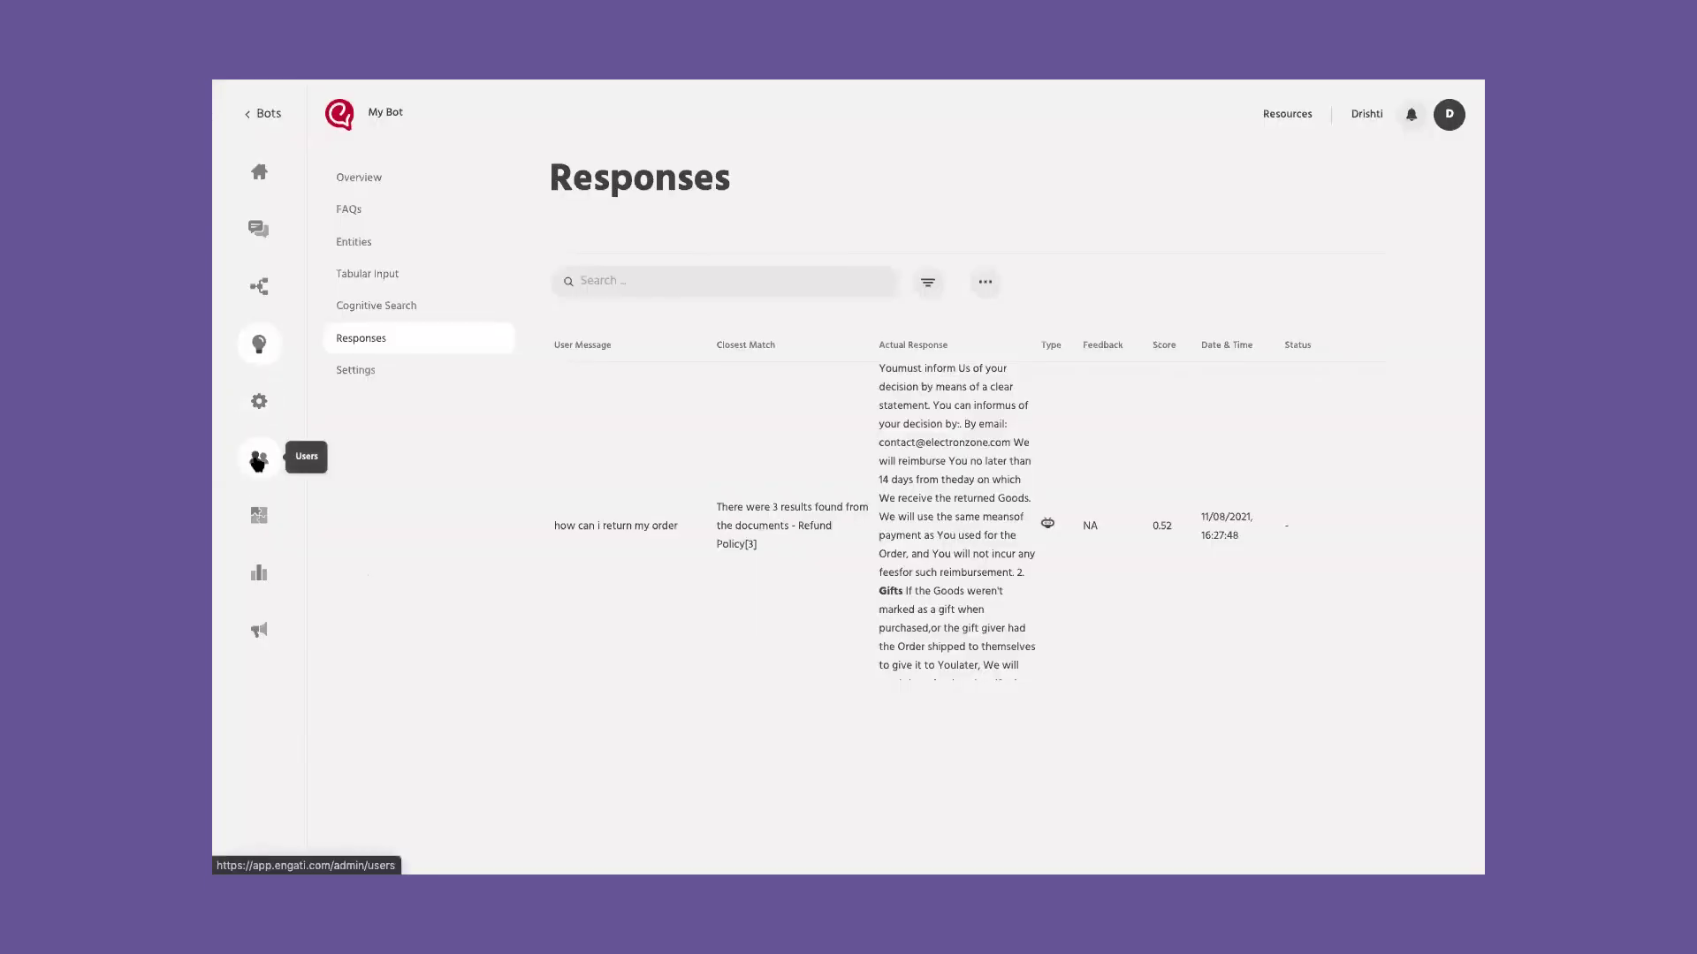
{"action": "left_click", "coordinate": [258, 459]}
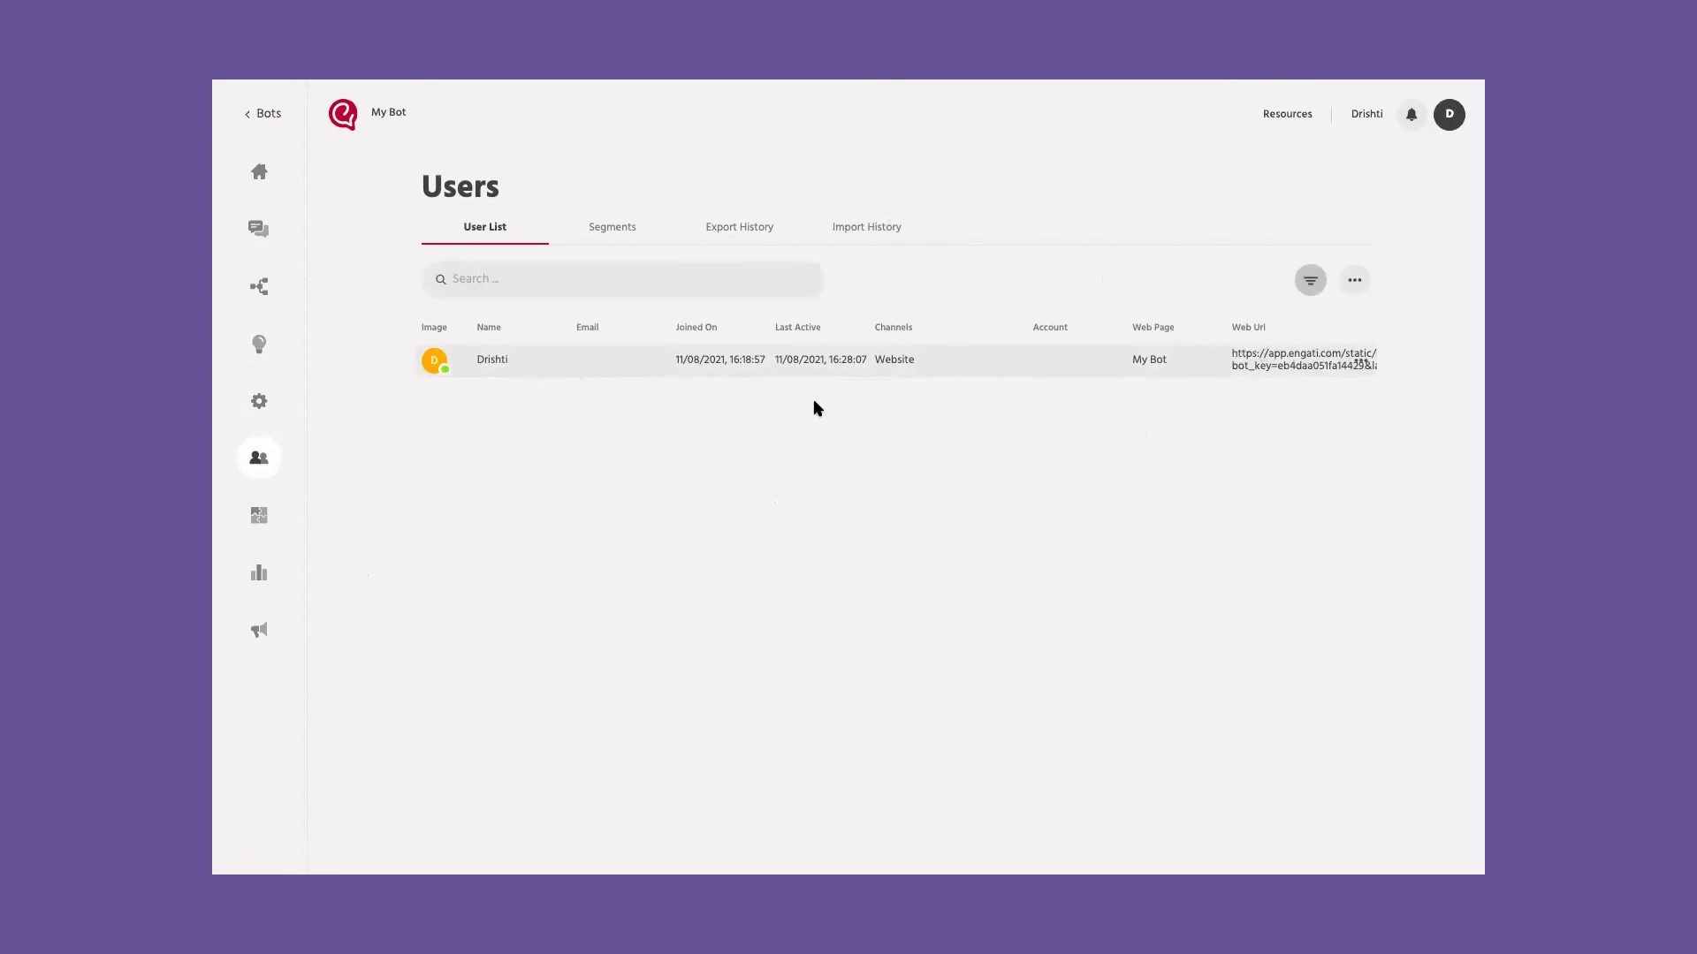
Step: Review the website user's custom attributes and their Website conversation transcript
{"action": "left_click", "coordinate": [495, 362]}
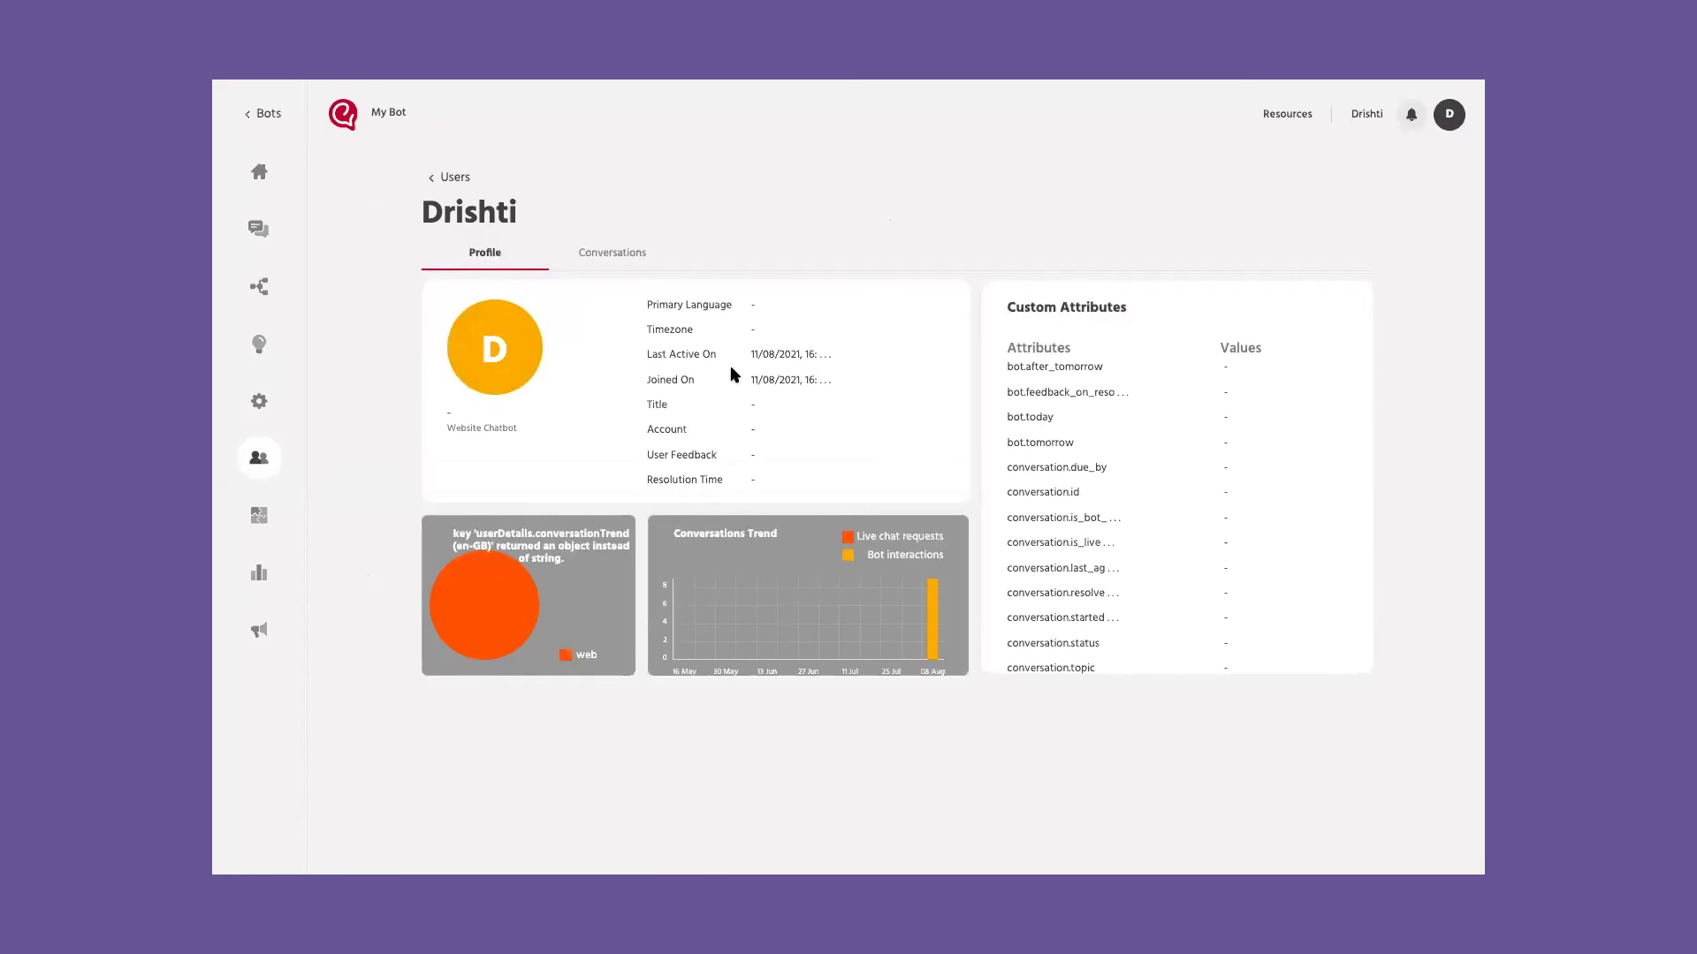
{"action": "scroll", "coordinate": [1166, 534], "scroll_direction": "down", "scroll_amount": 10}
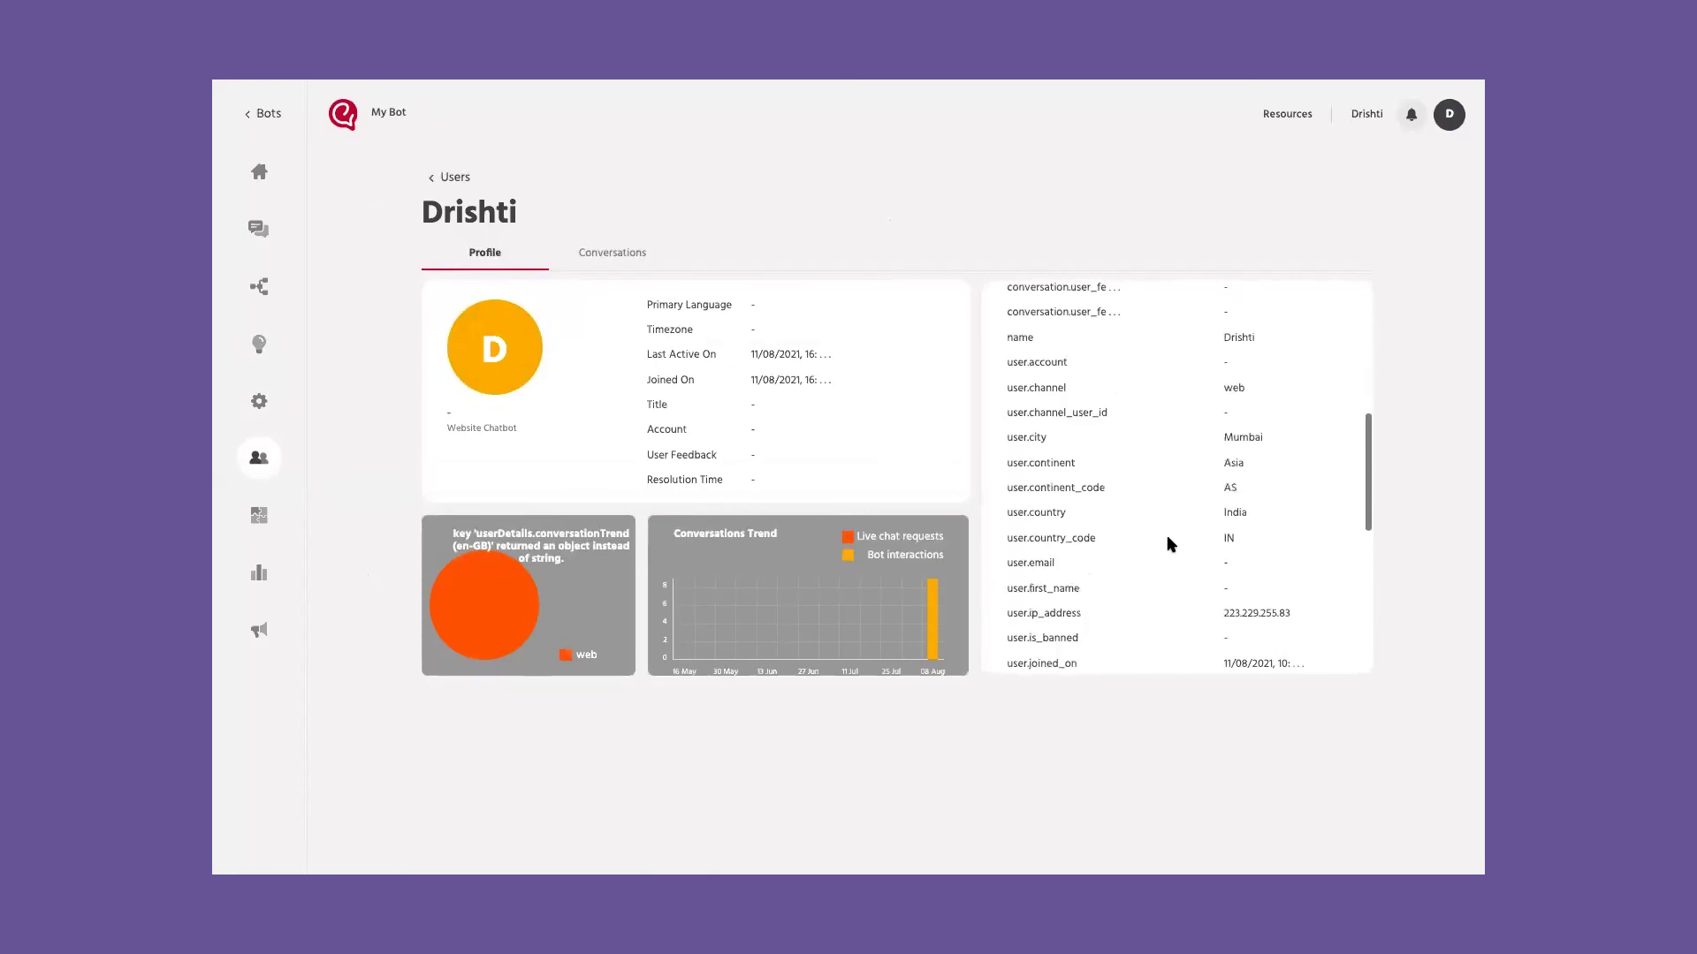
{"action": "left_click", "coordinate": [618, 254]}
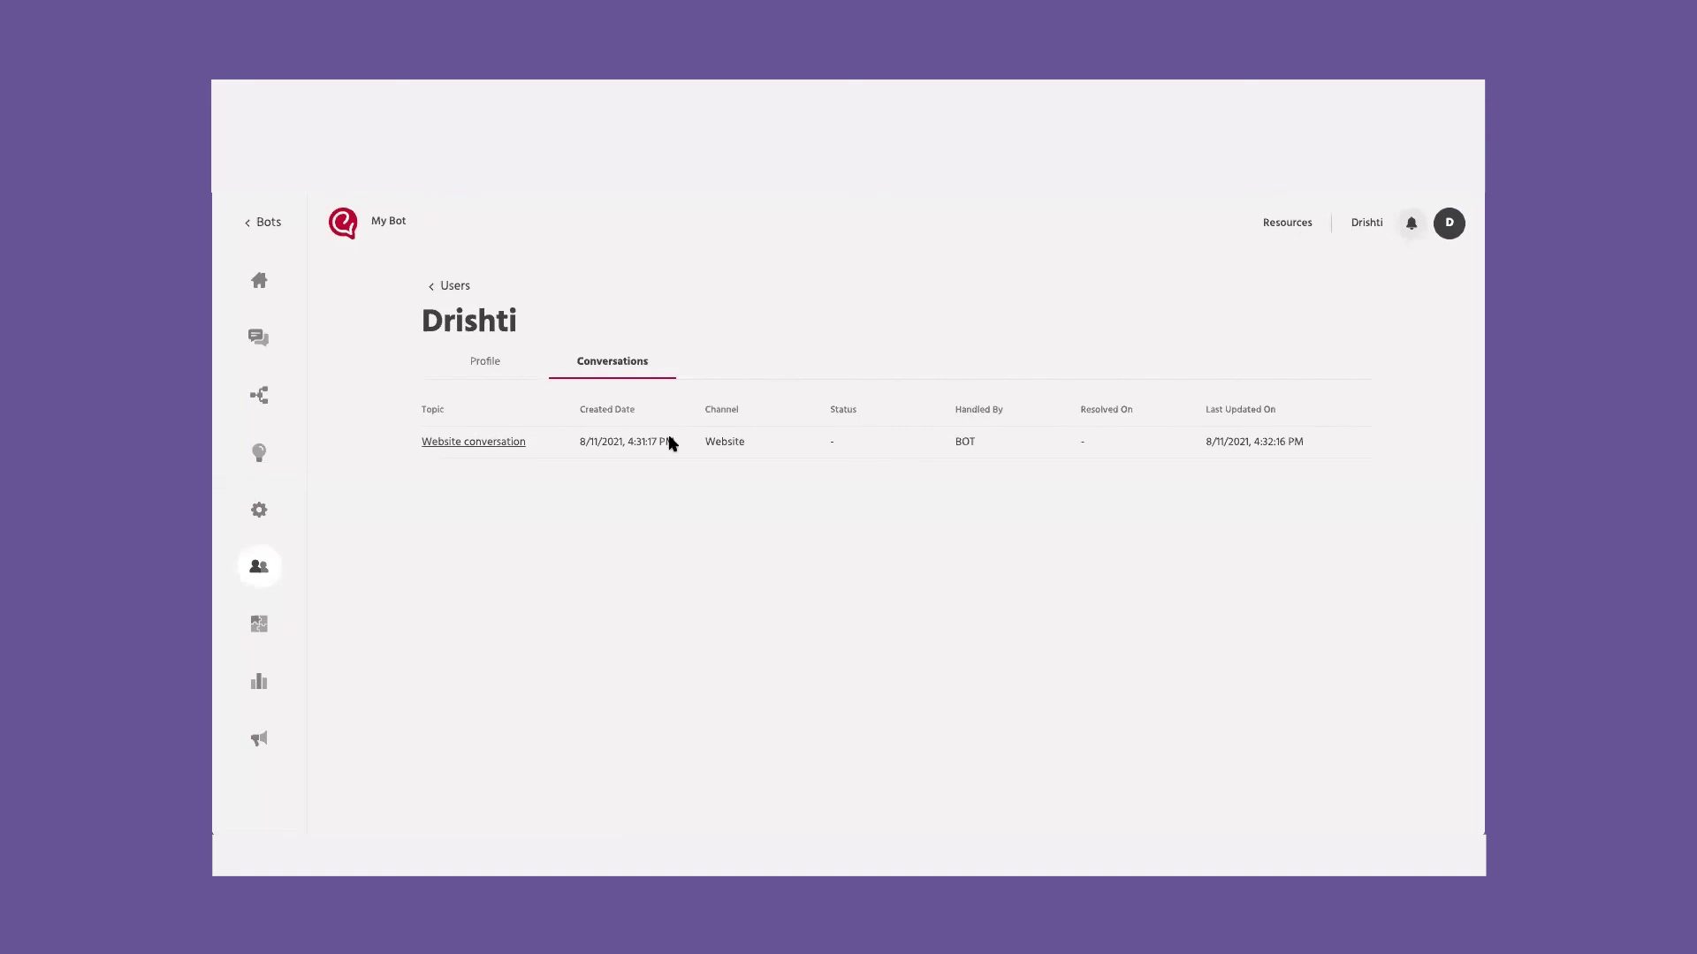
{"action": "left_click", "coordinate": [511, 443]}
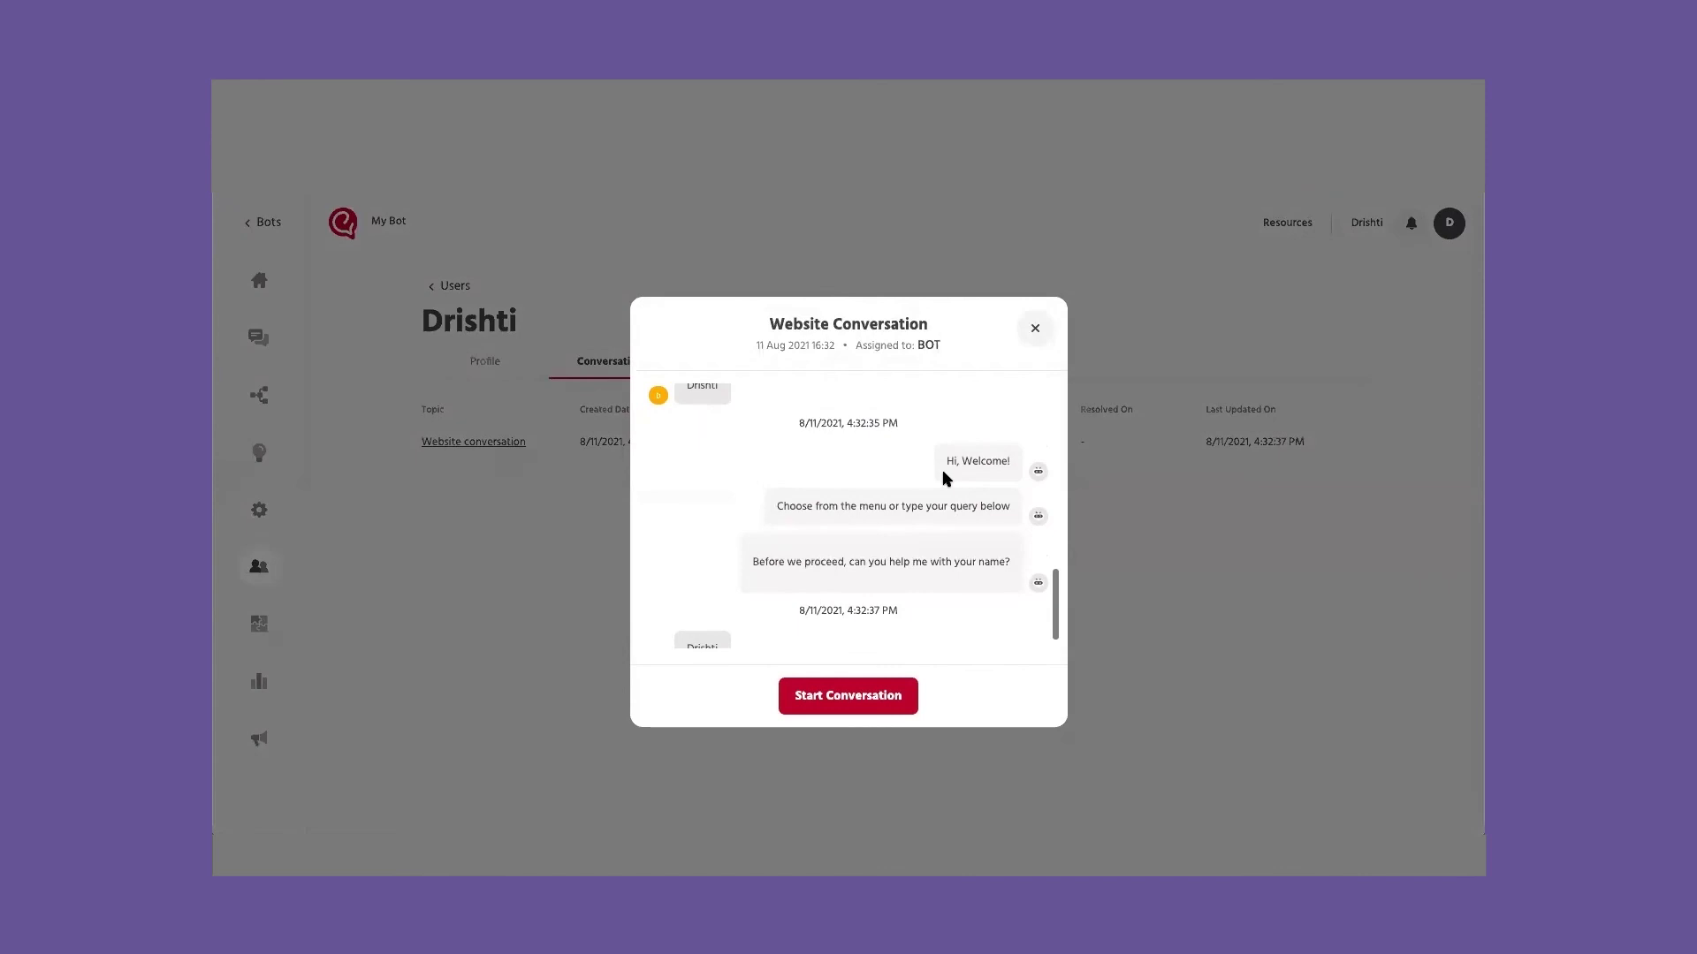
{"action": "scroll", "coordinate": [882, 499], "scroll_direction": "down", "scroll_amount": 1}
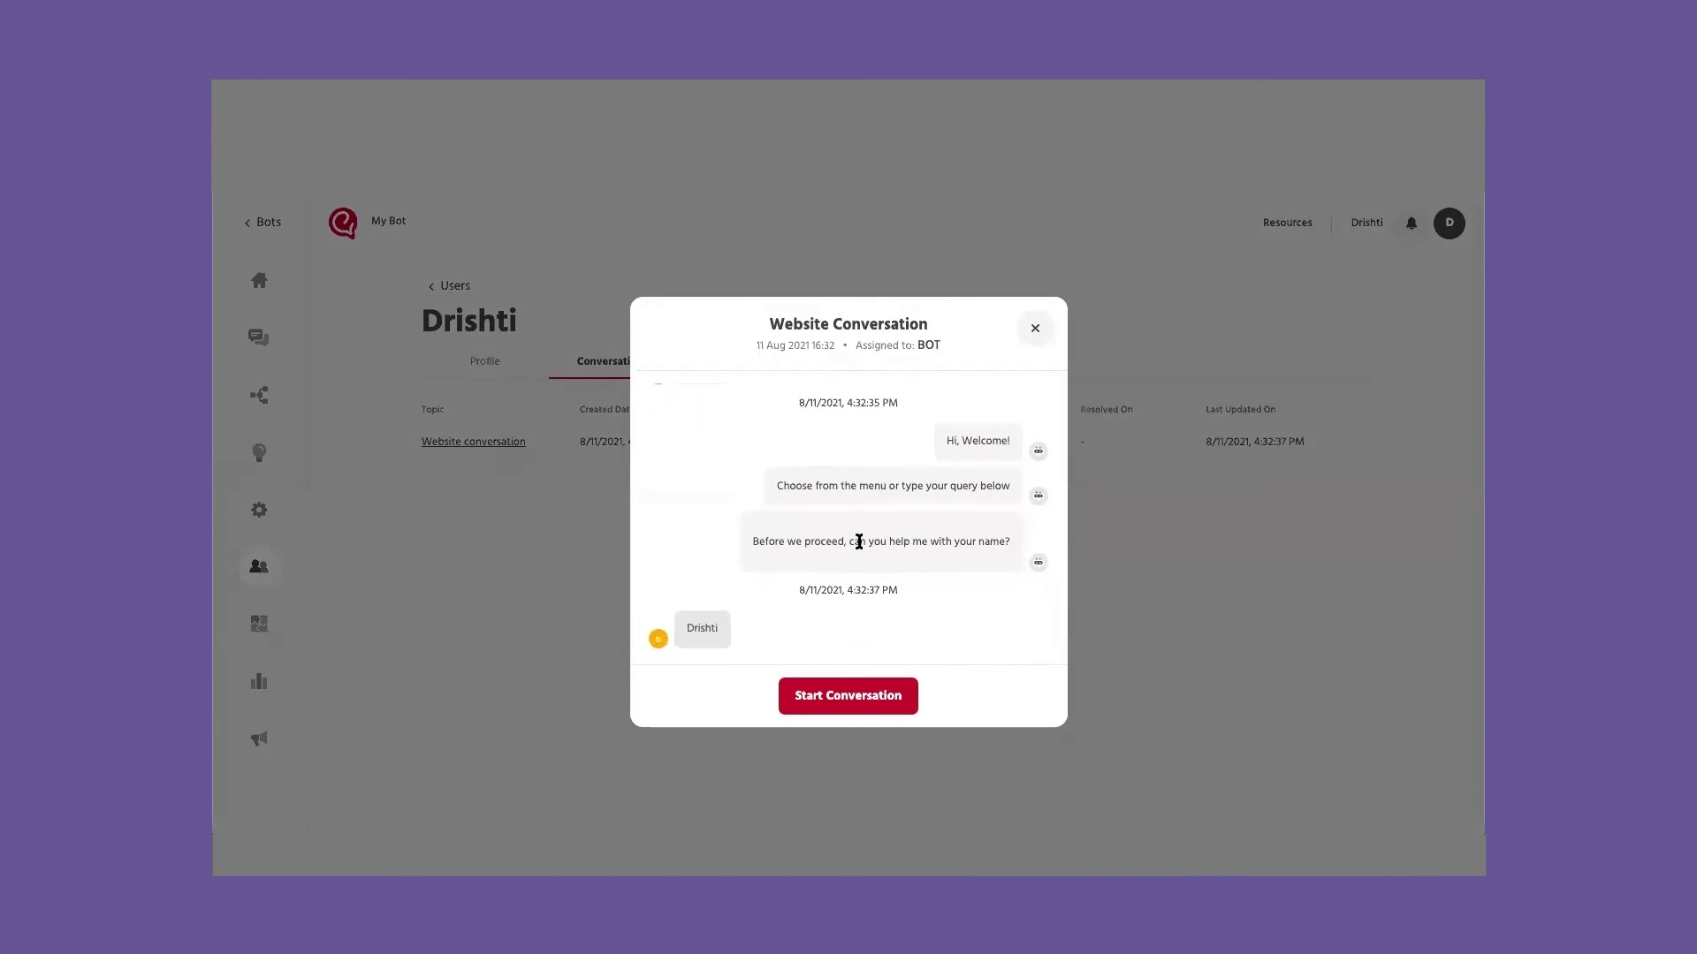
{"action": "double_click", "coordinate": [930, 345]}
{"action": "left_click", "coordinate": [1034, 328]}
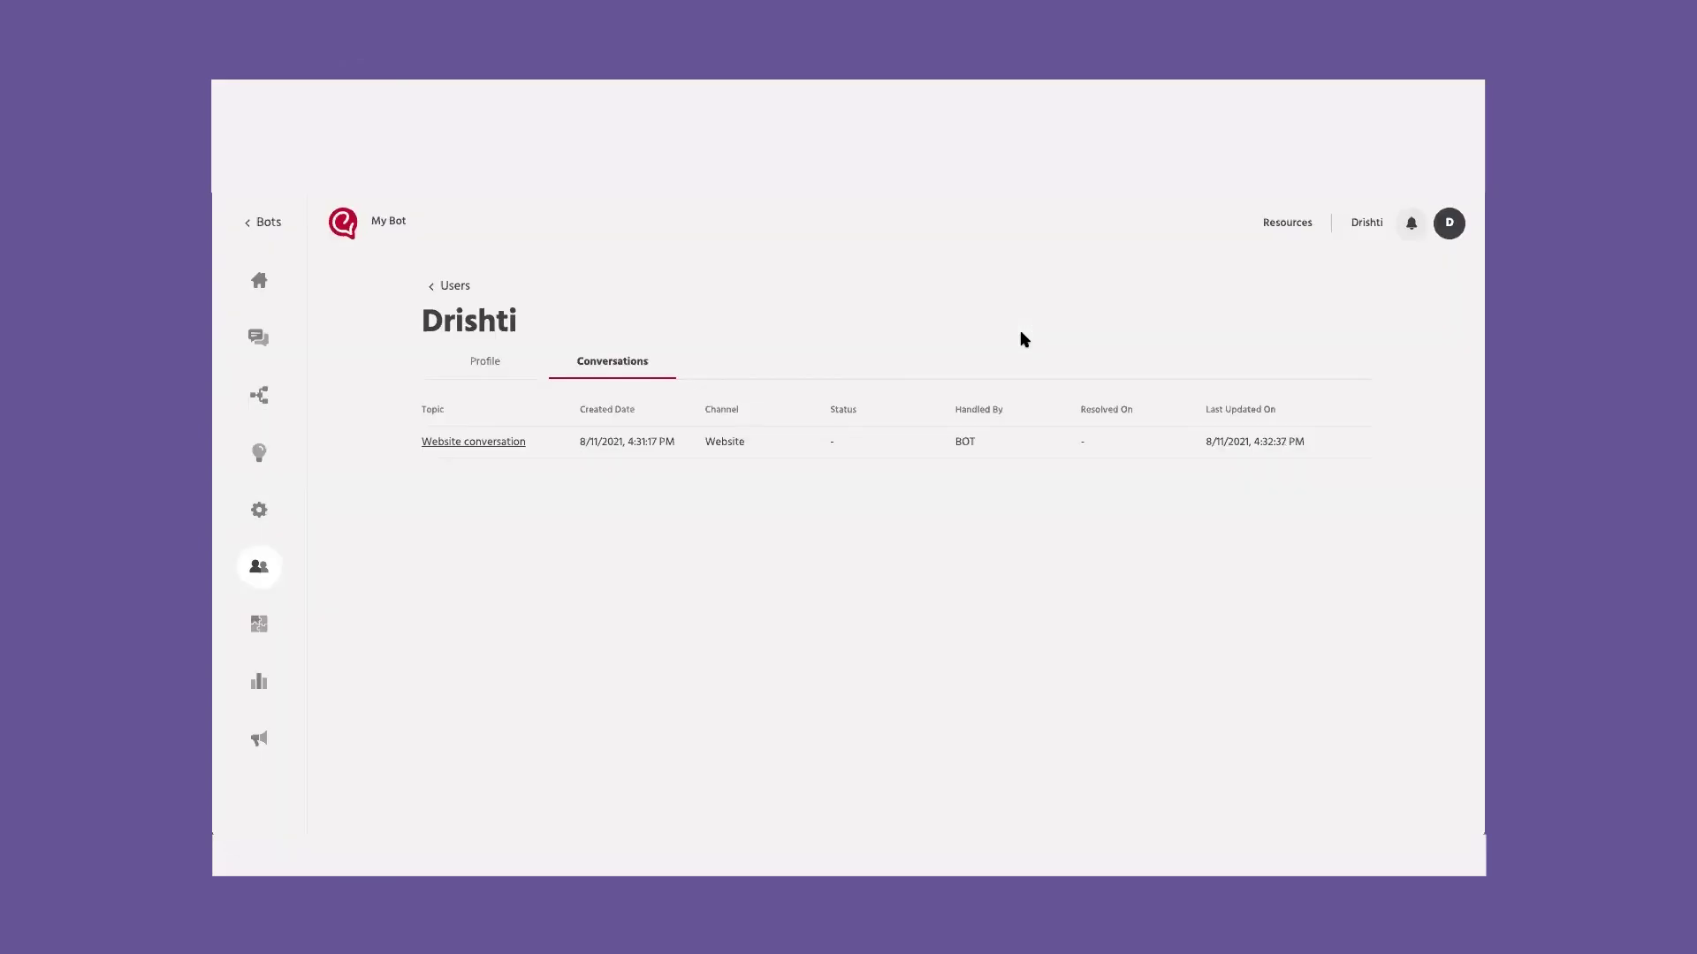
Step: Set status to I'm available and start the website user's chat from the All tab
{"action": "left_click", "coordinate": [258, 337]}
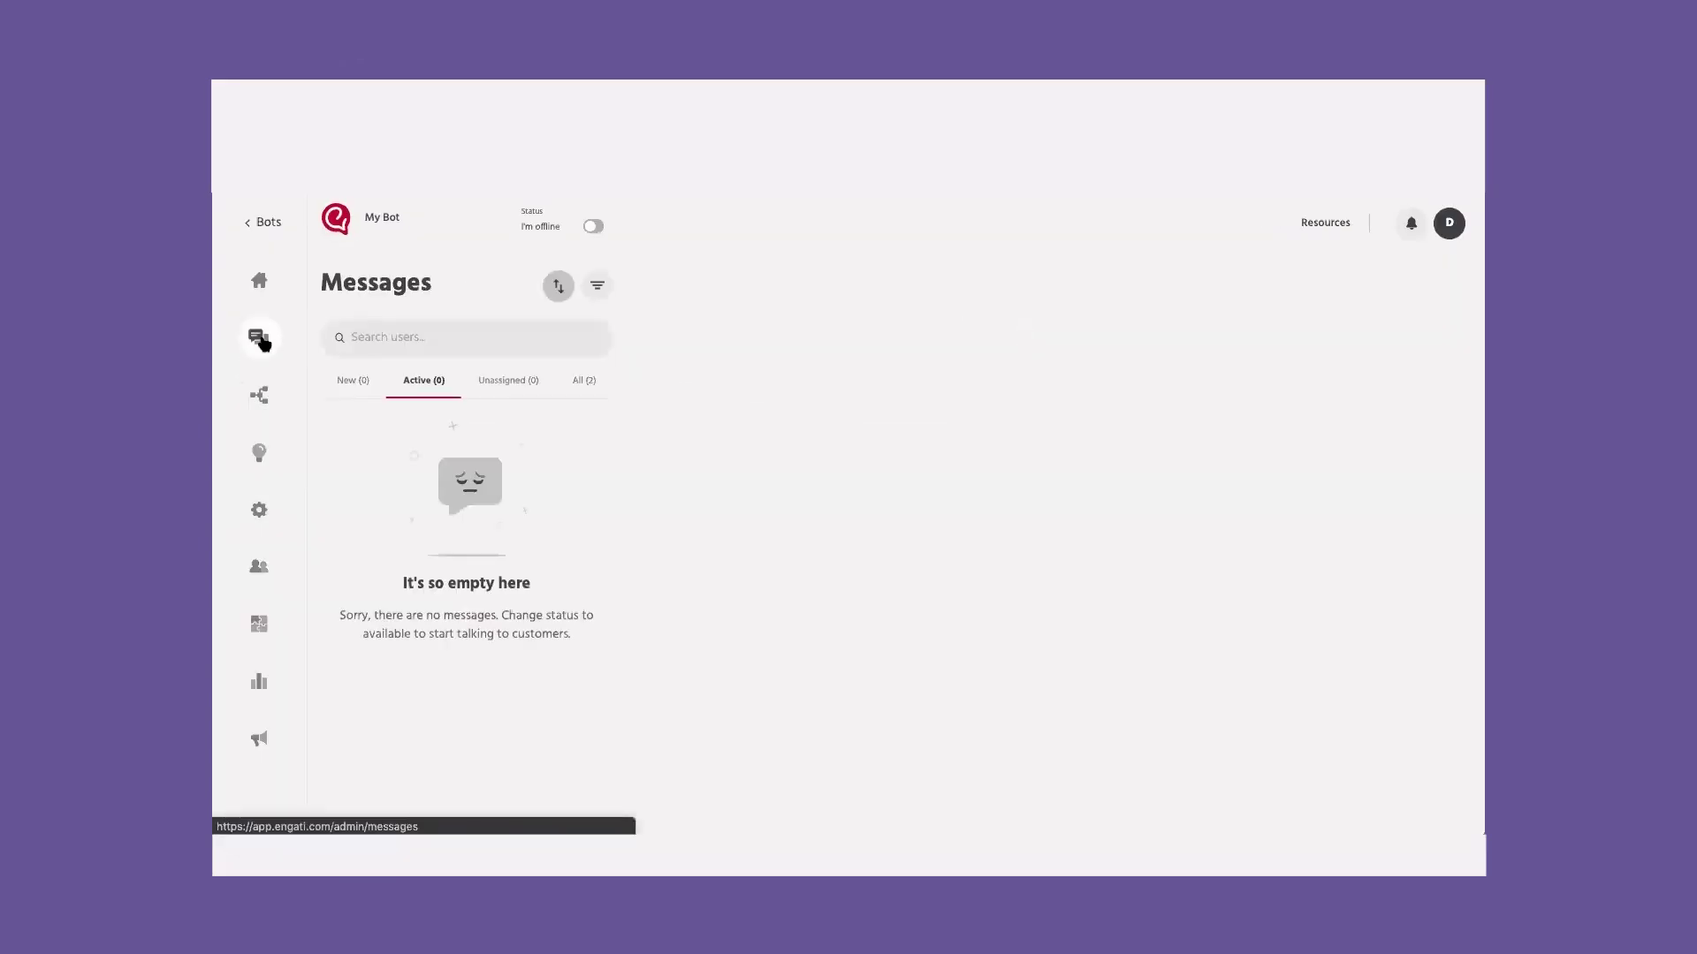
{"action": "left_click", "coordinate": [594, 229]}
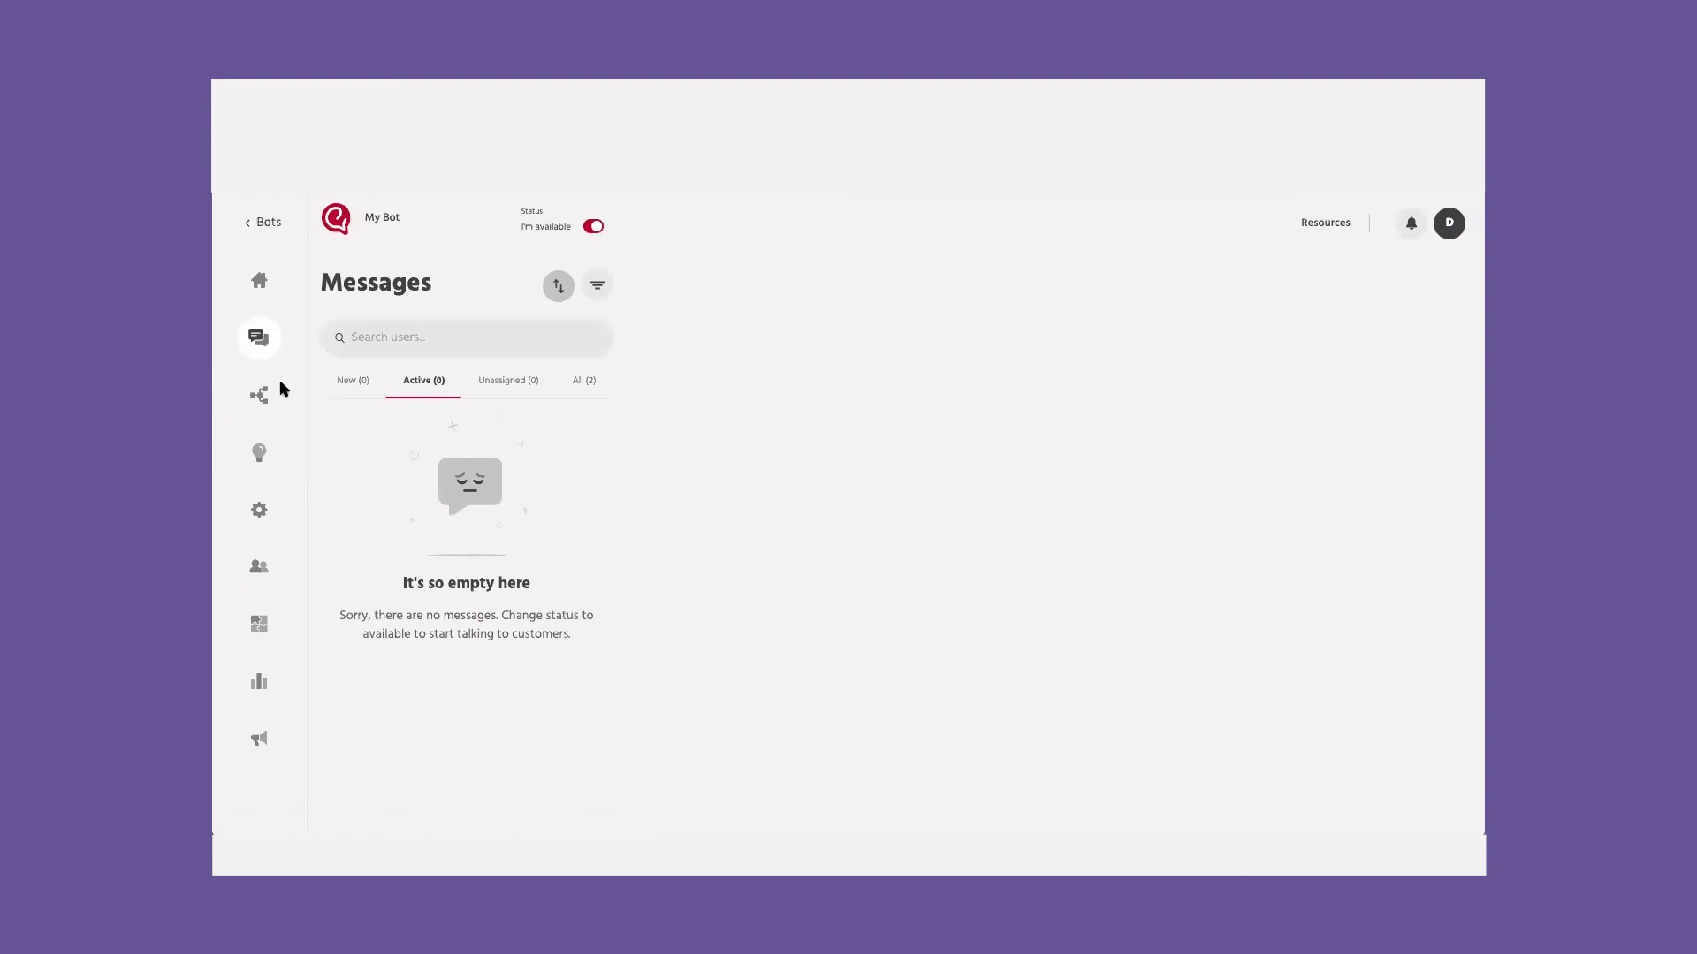
{"action": "left_click", "coordinate": [585, 381]}
{"action": "left_click", "coordinate": [445, 428]}
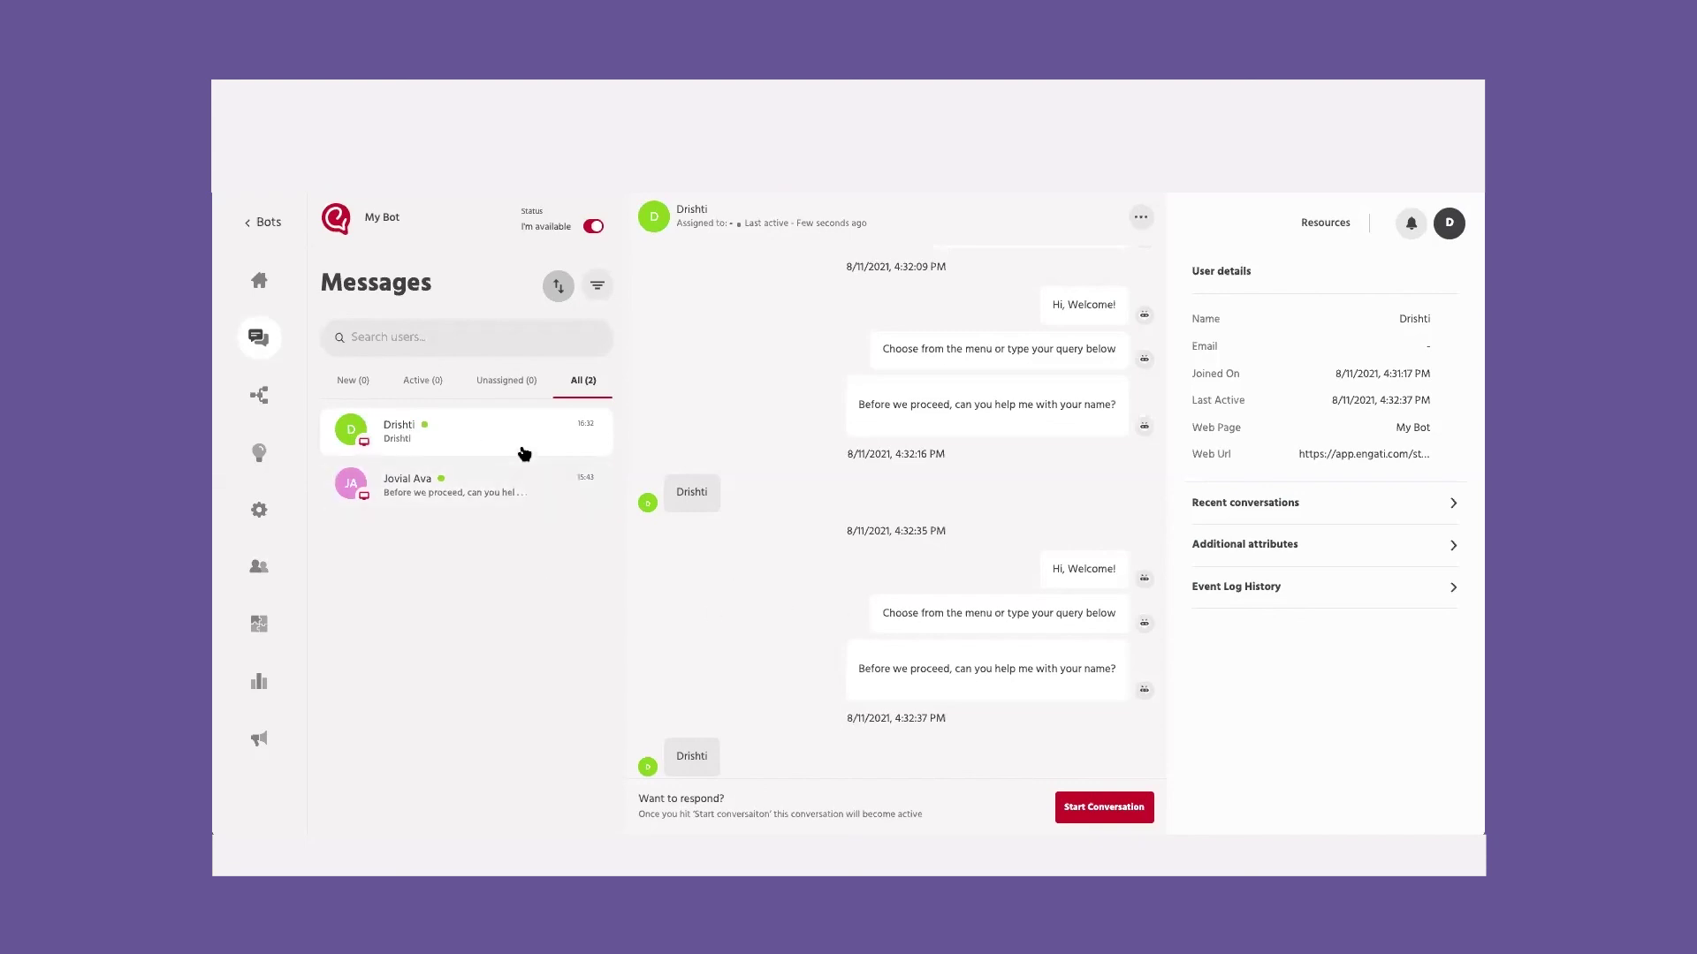
{"action": "left_click", "coordinate": [1107, 806]}
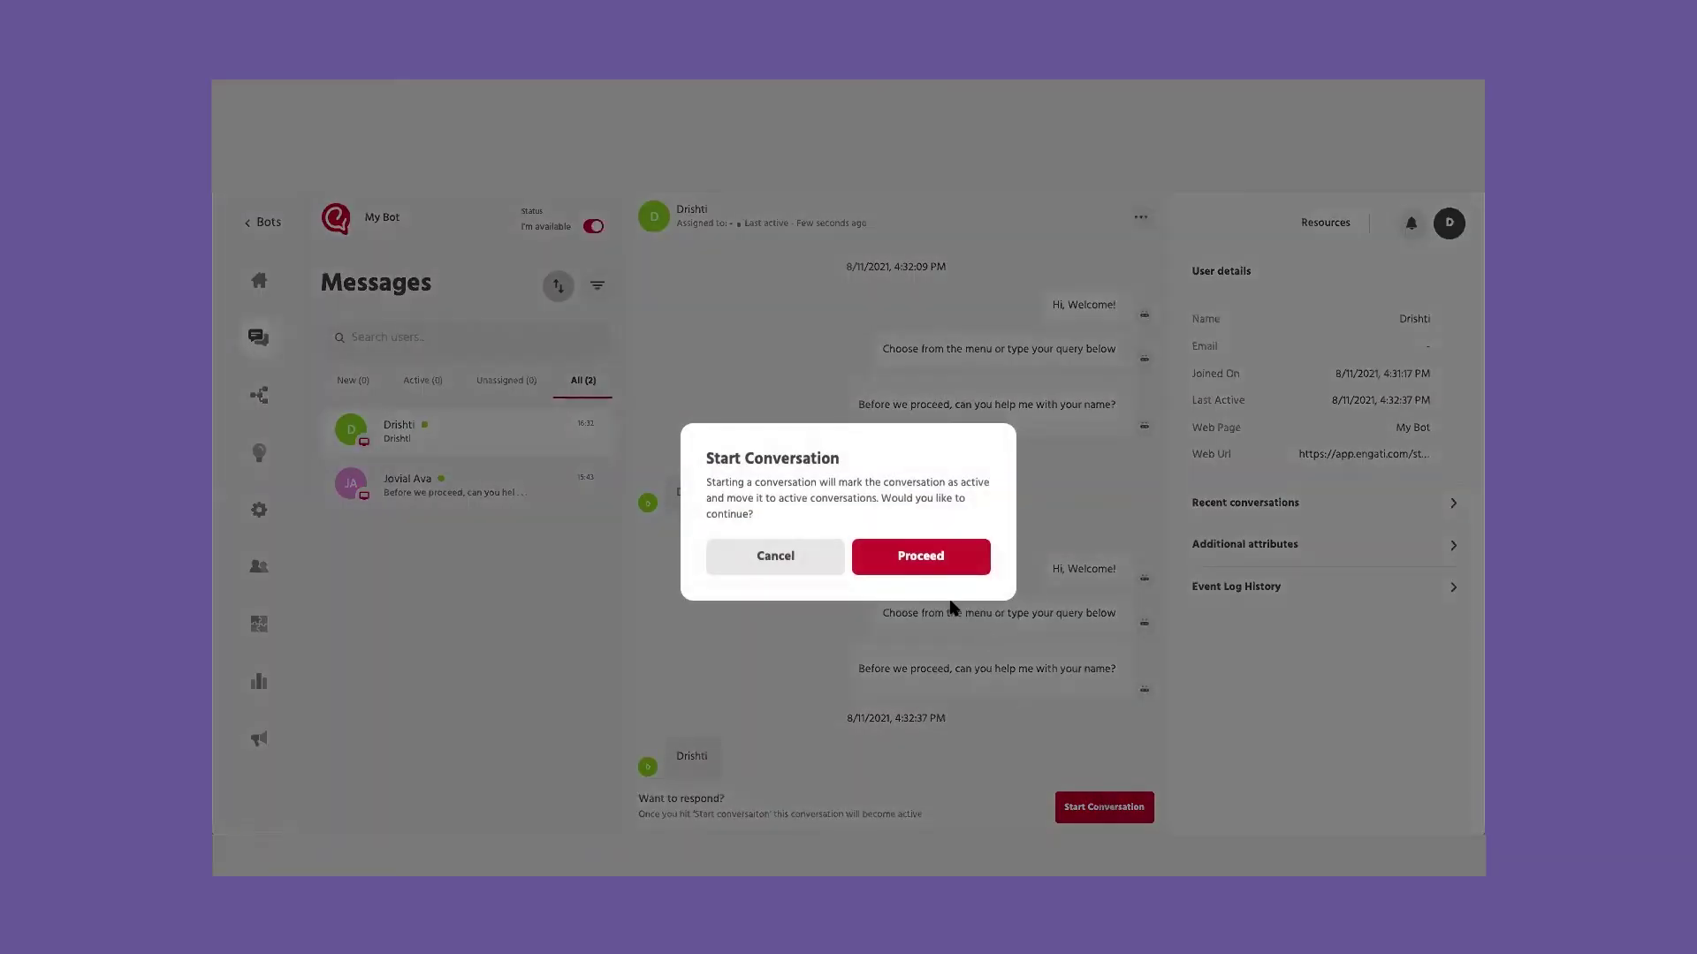
{"action": "left_click", "coordinate": [919, 558]}
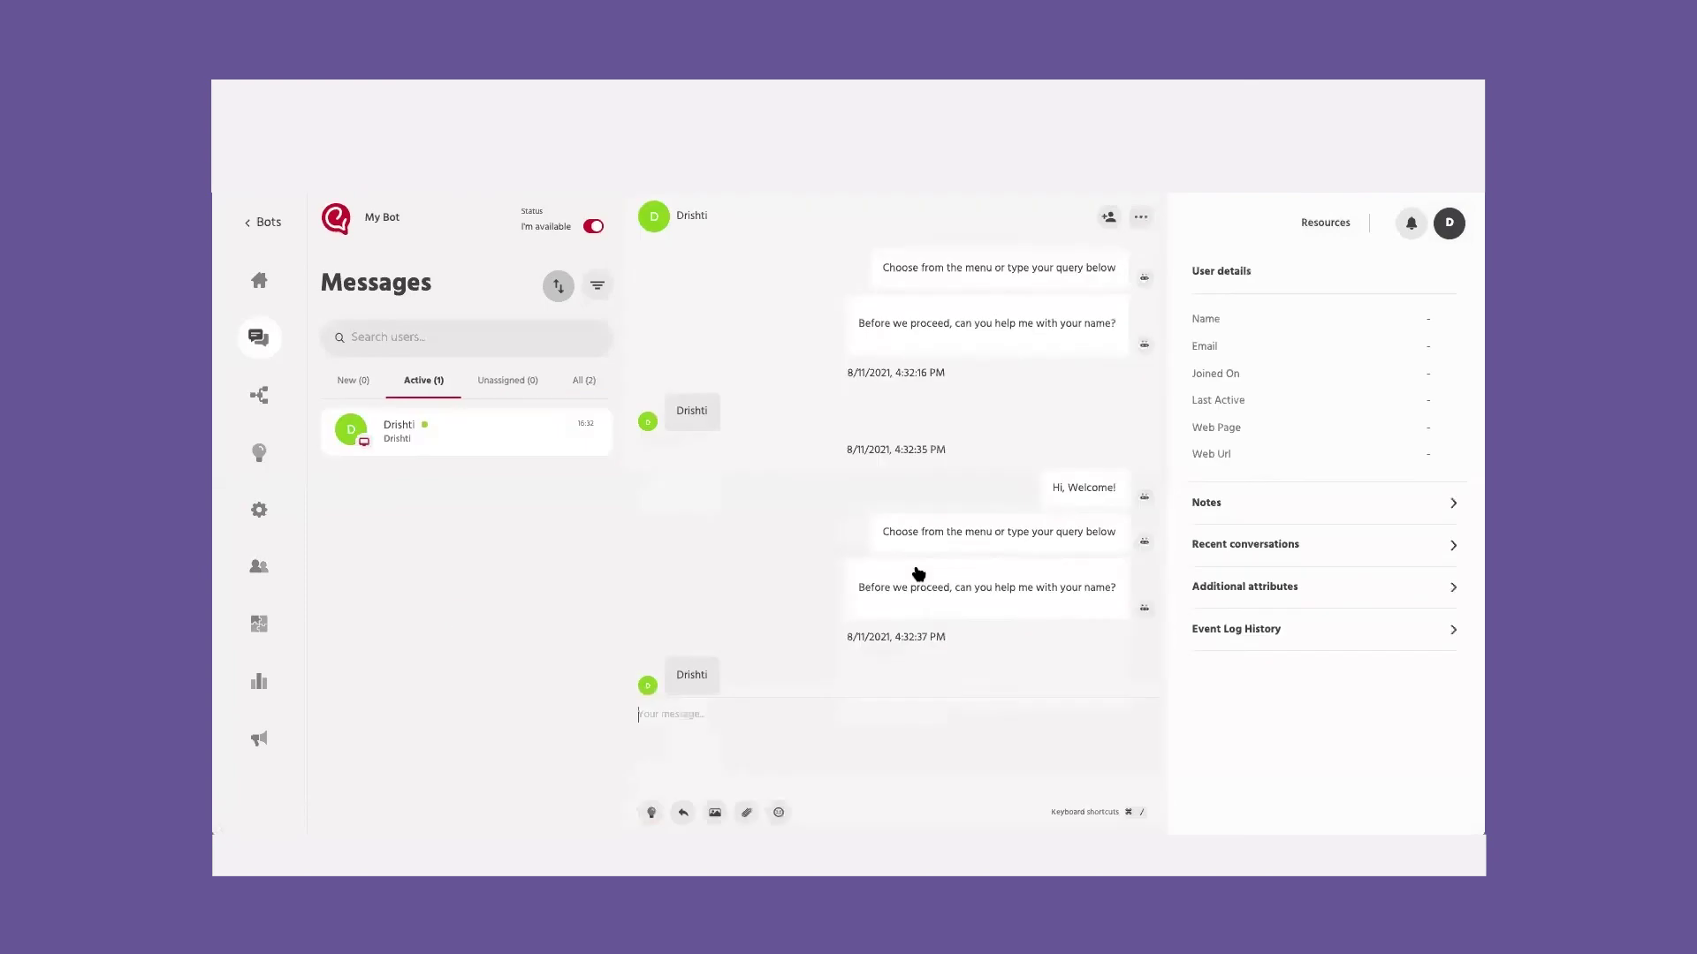
Step: Send the 'How may I help you?' quick reply; the visitor answers 'Hi need help with my issue'
{"action": "left_click", "coordinate": [685, 813]}
{"action": "left_click", "coordinate": [759, 635]}
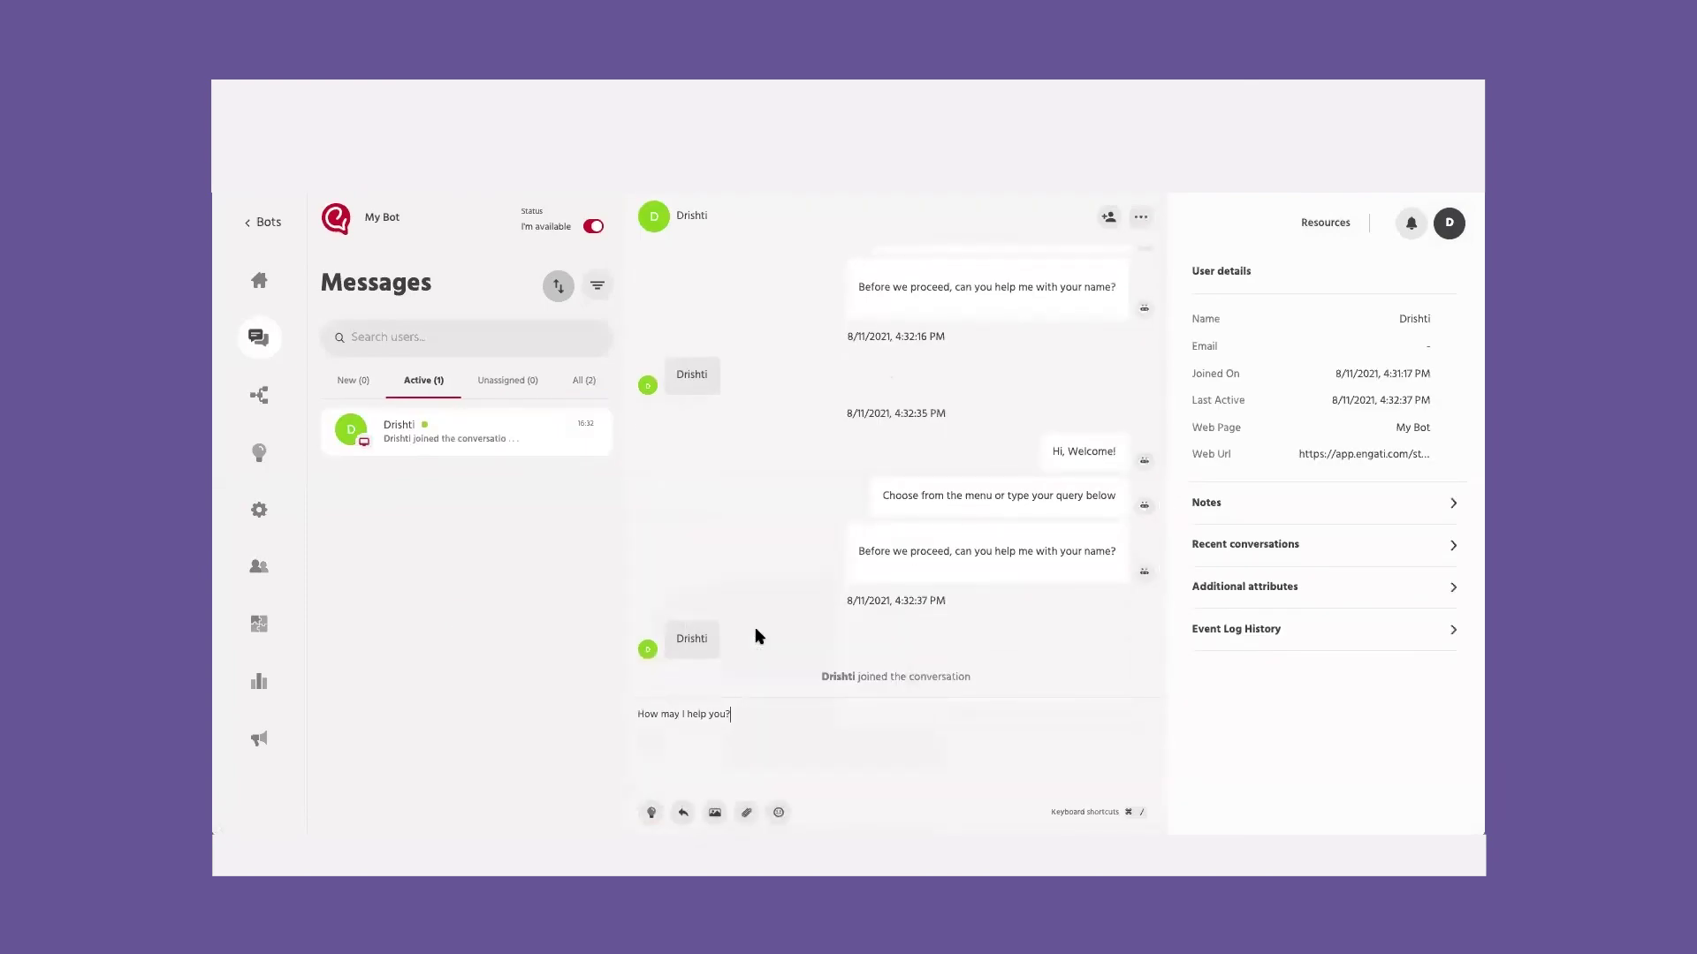
{"action": "key", "text": "Return"}
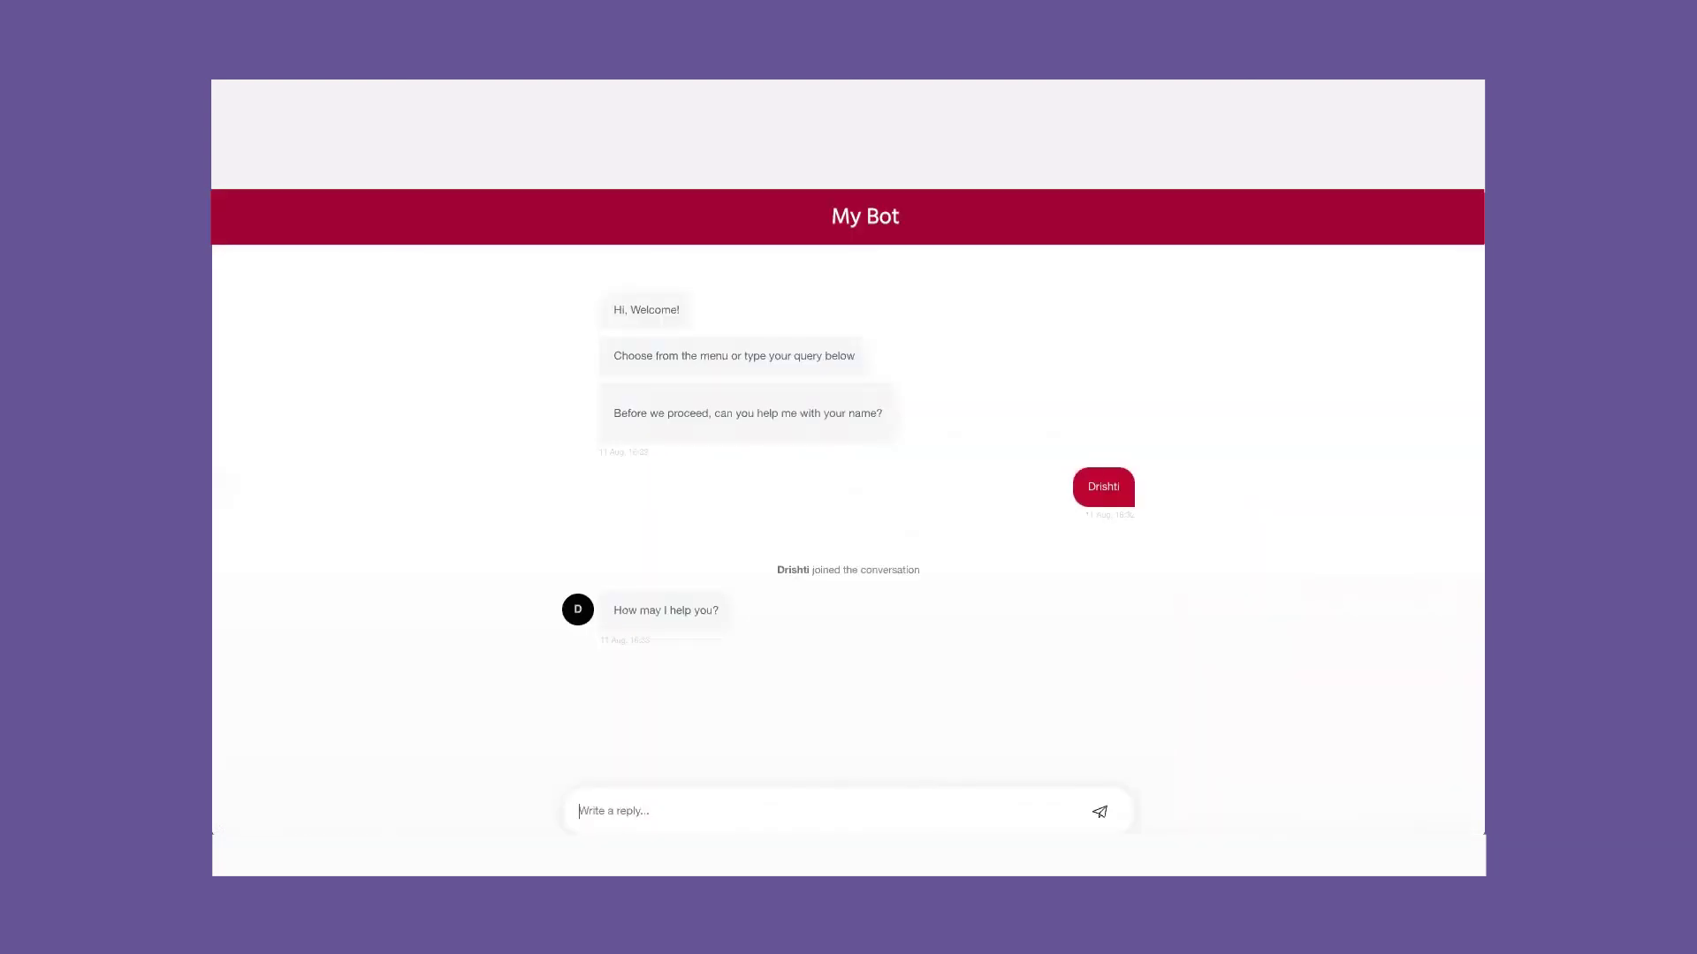
{"action": "left_click", "coordinate": [744, 609]}
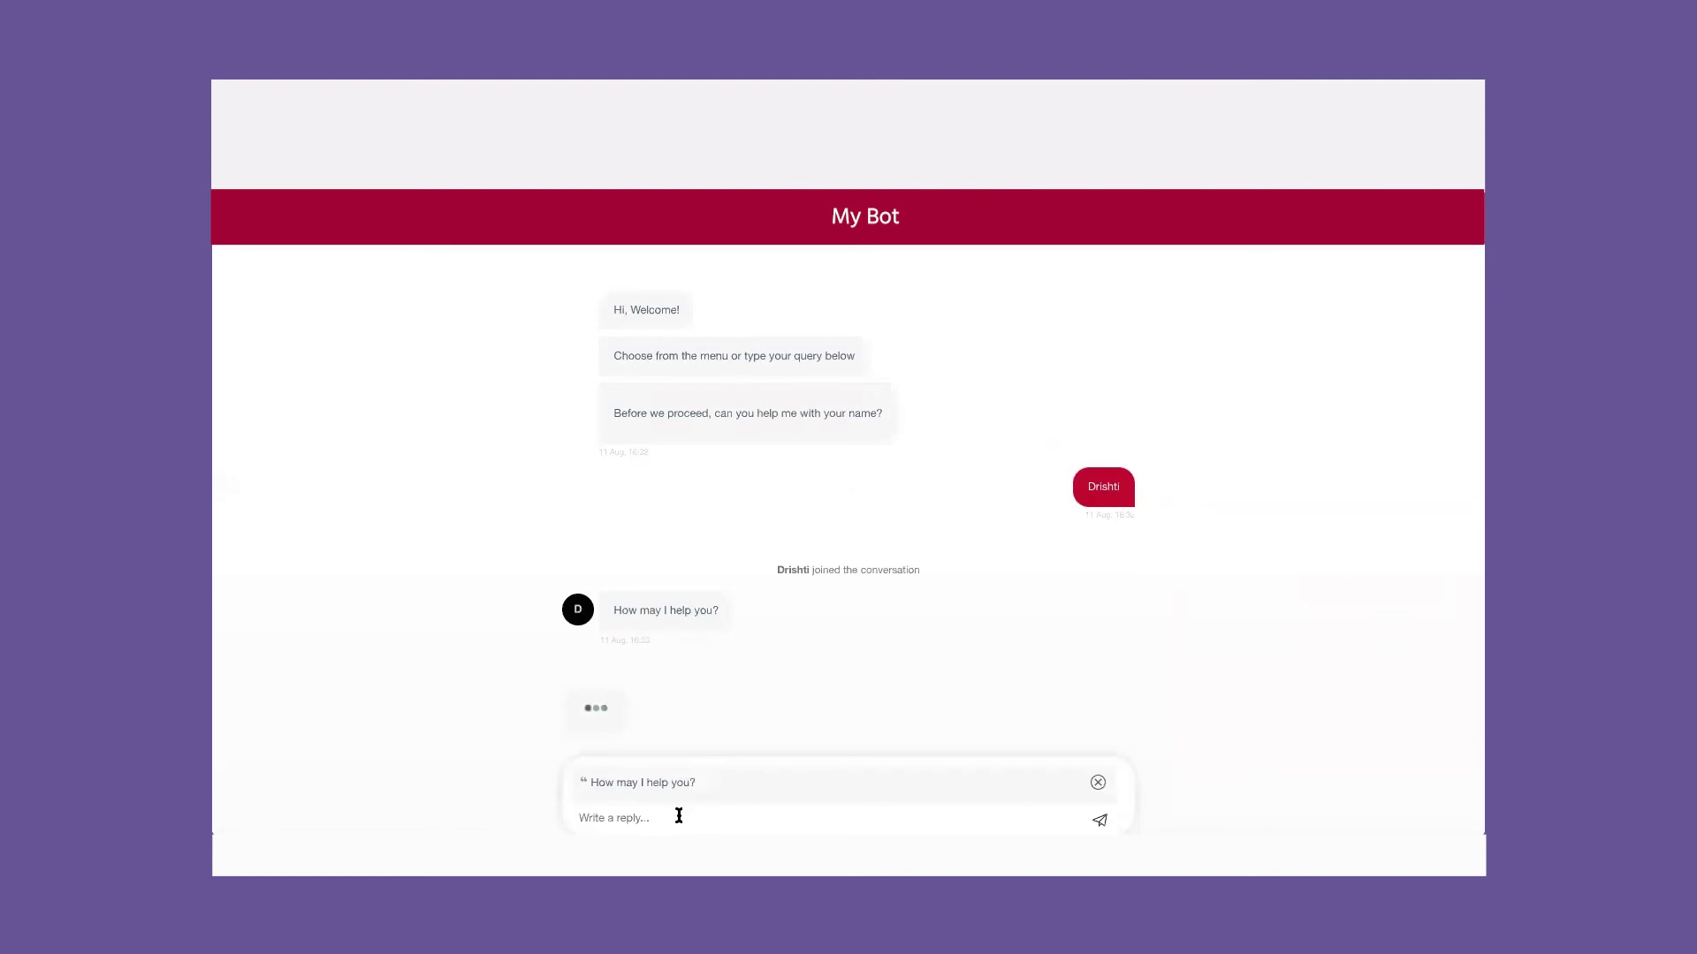
{"action": "type", "text": "Hi need help with my issue"}
{"action": "key", "text": "Return"}
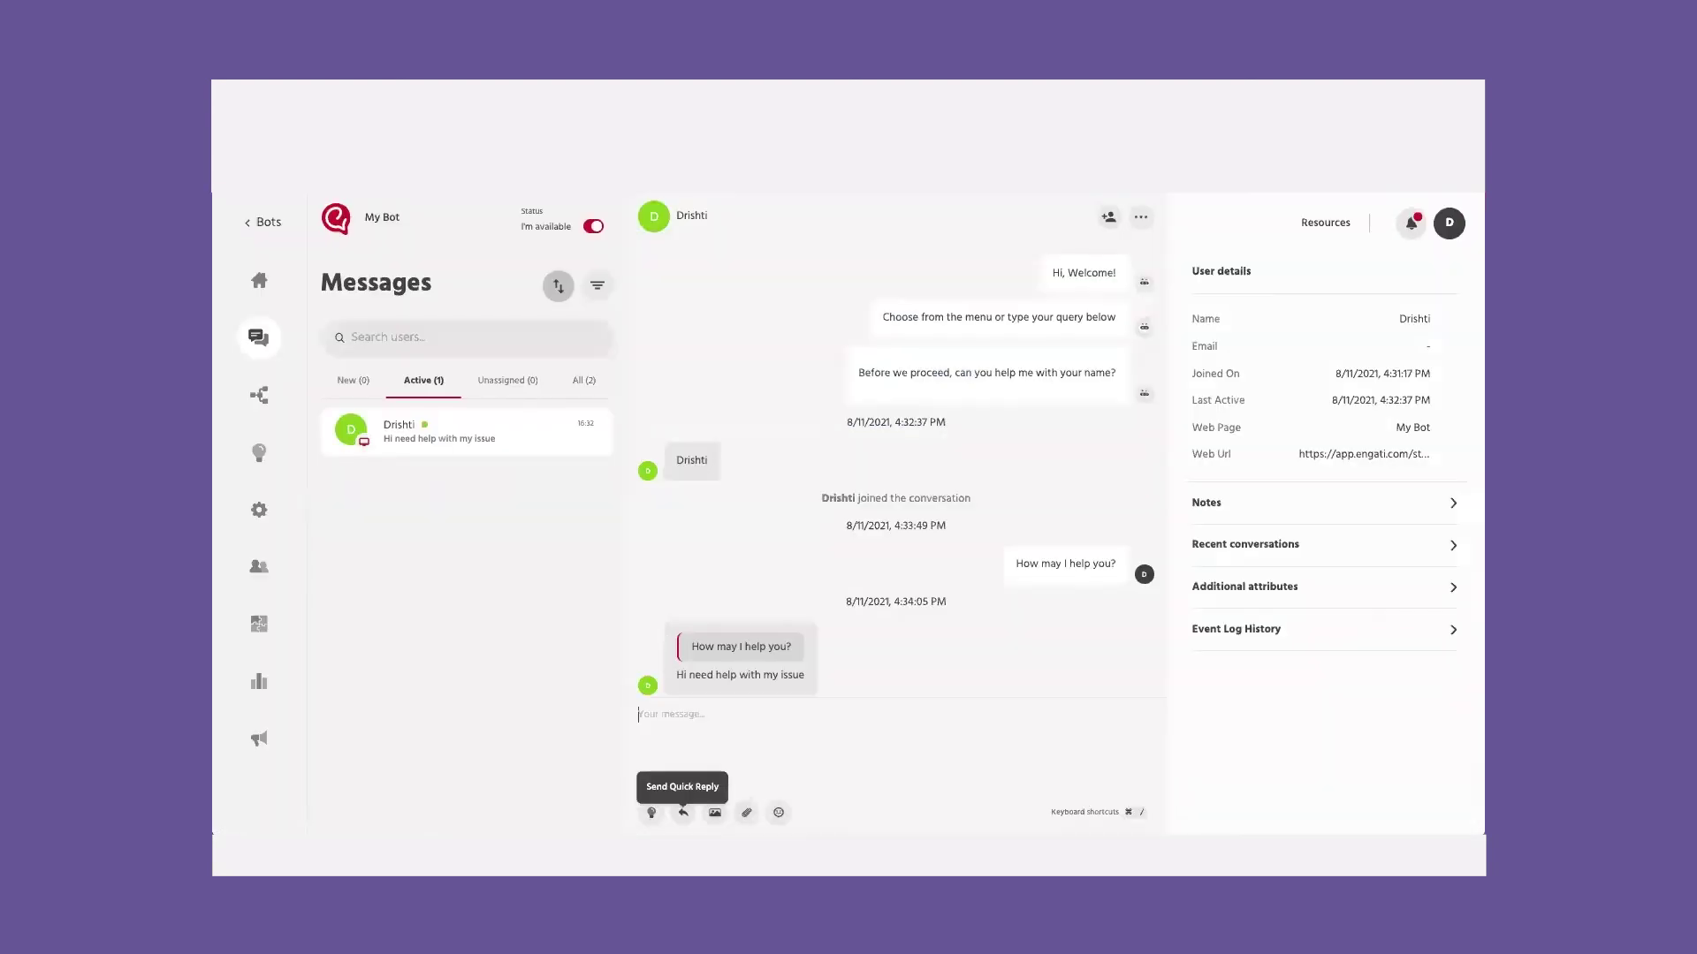
Step: Check and close the notifications, then open the customer's Notes
{"action": "left_click", "coordinate": [1411, 223]}
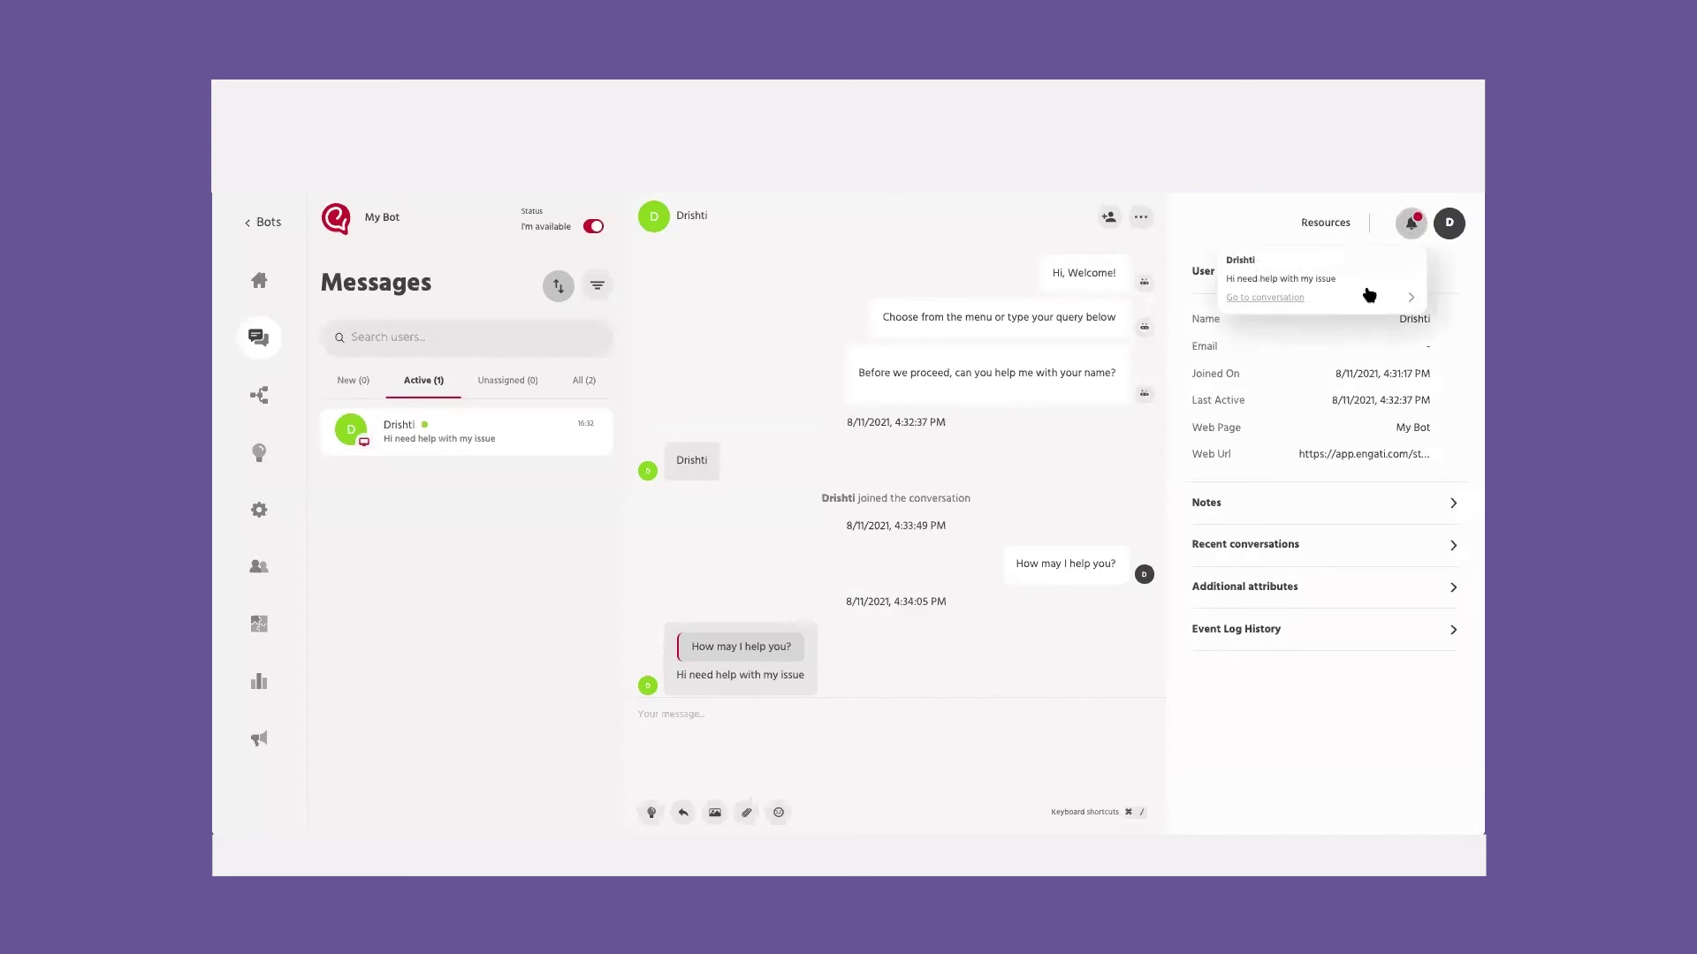
{"action": "left_click", "coordinate": [1224, 219]}
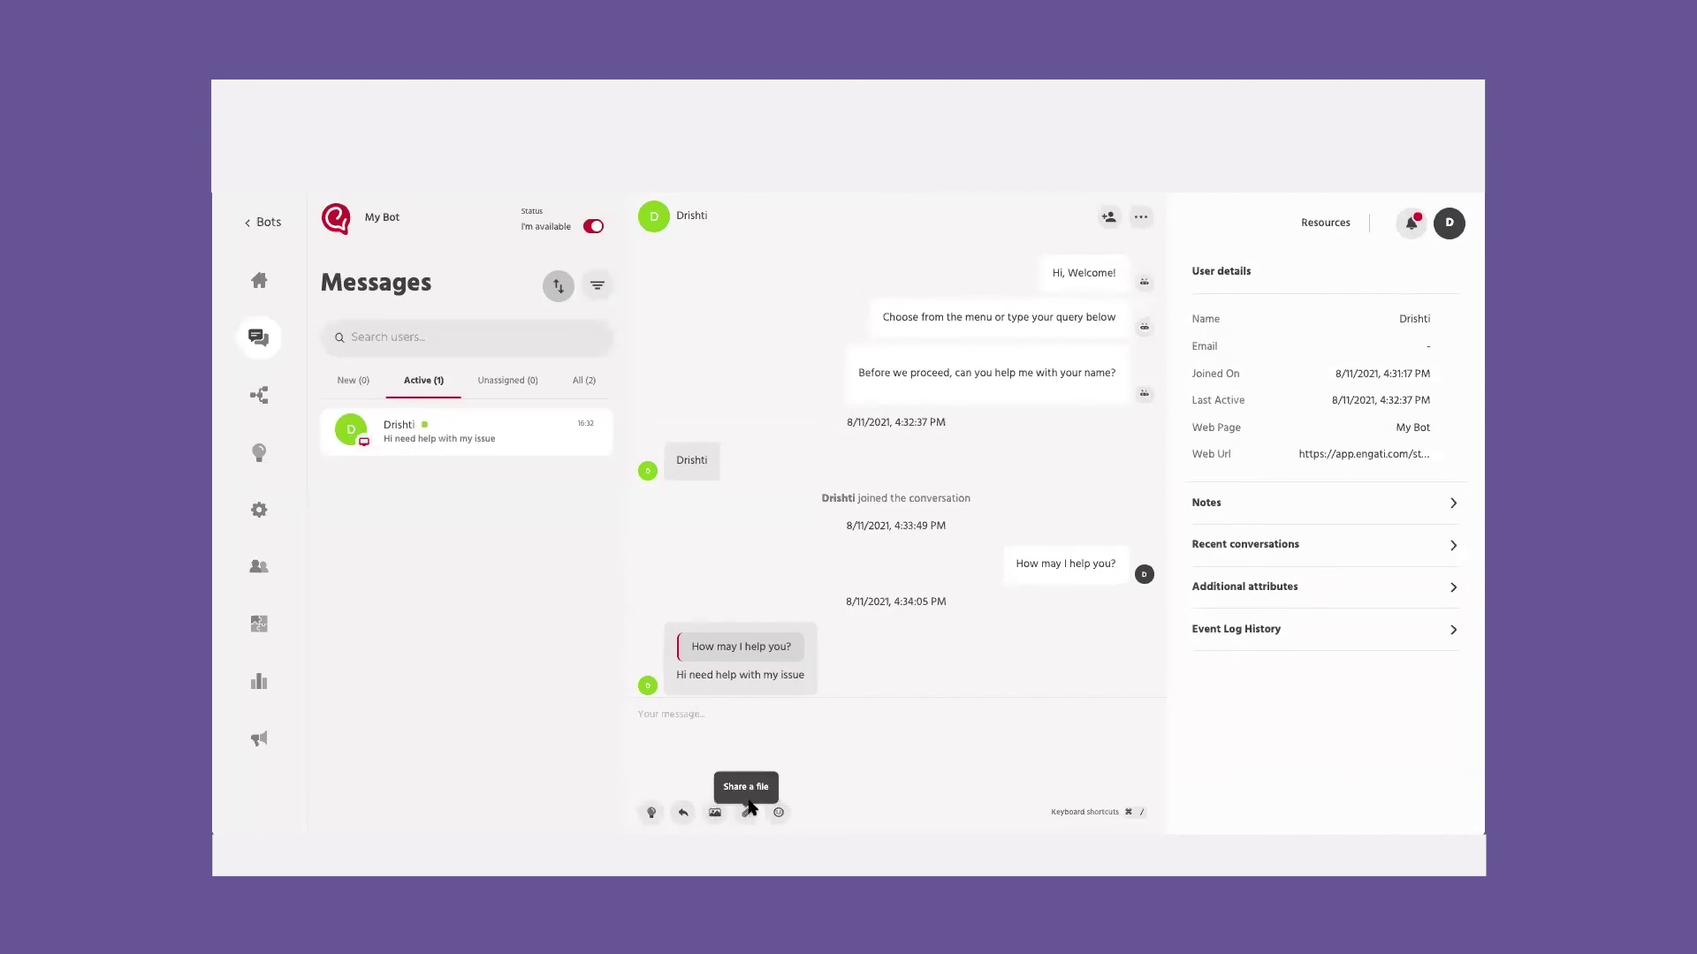
{"action": "left_click", "coordinate": [1244, 507]}
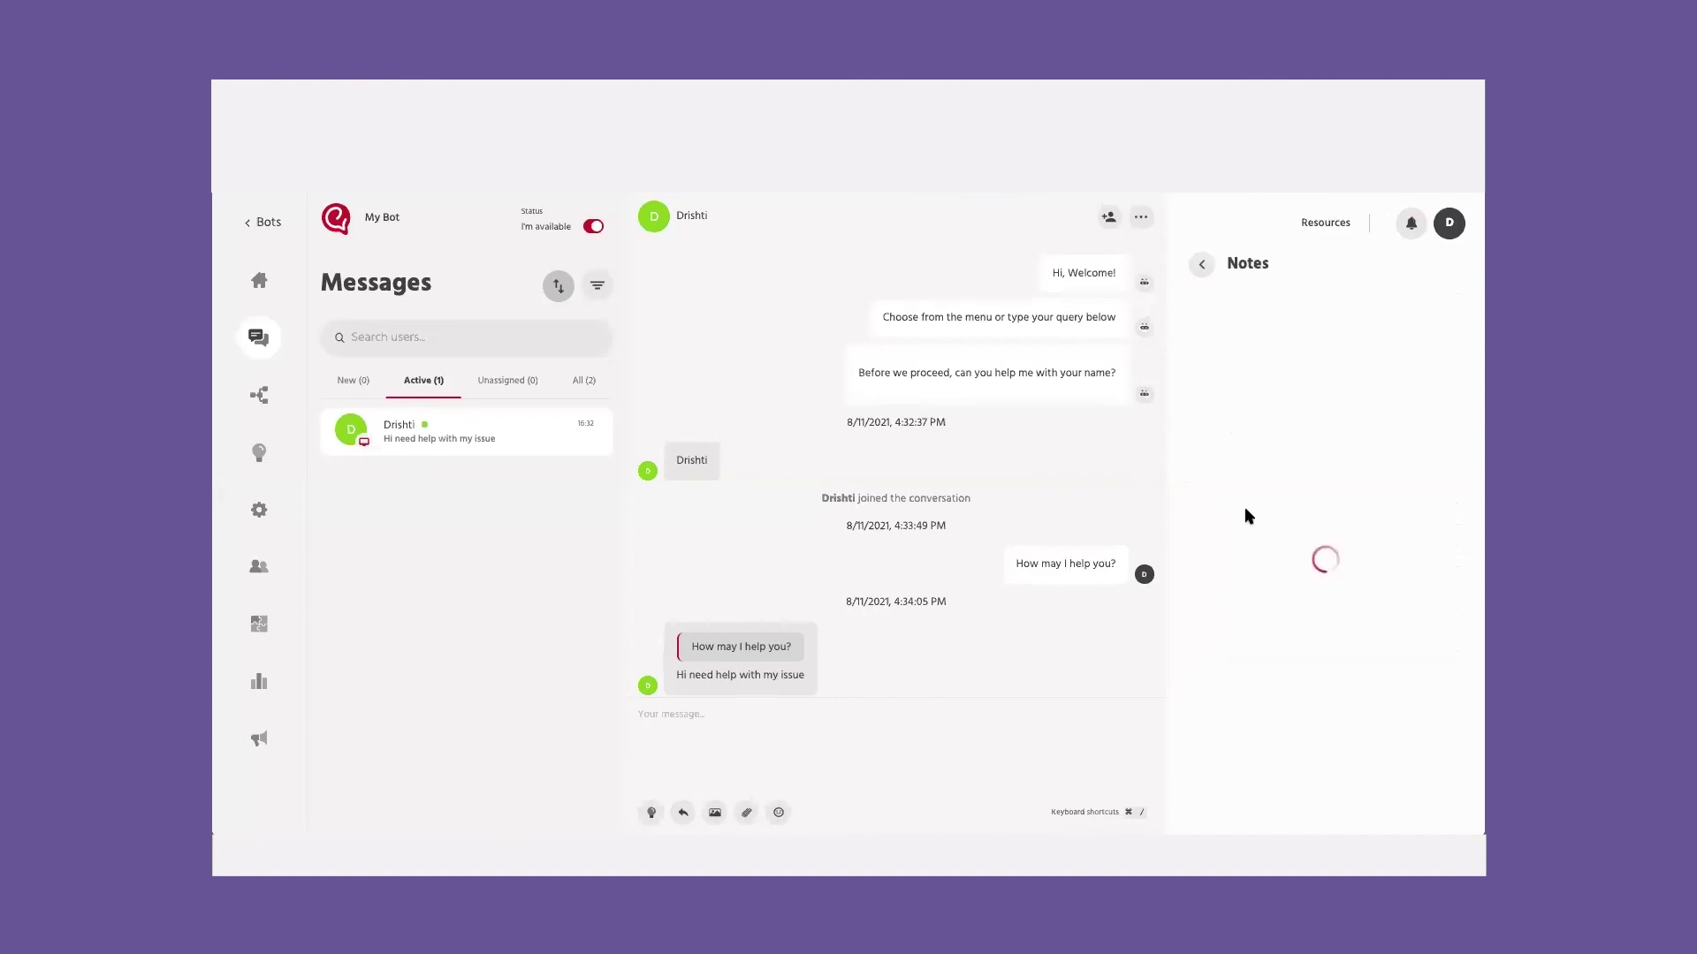
Step: Save the note 'Needed help with issue #1' and browse recent conversations, attributes and event log
{"action": "left_click", "coordinate": [1253, 704]}
{"action": "type", "text": "Needed help with issue"}
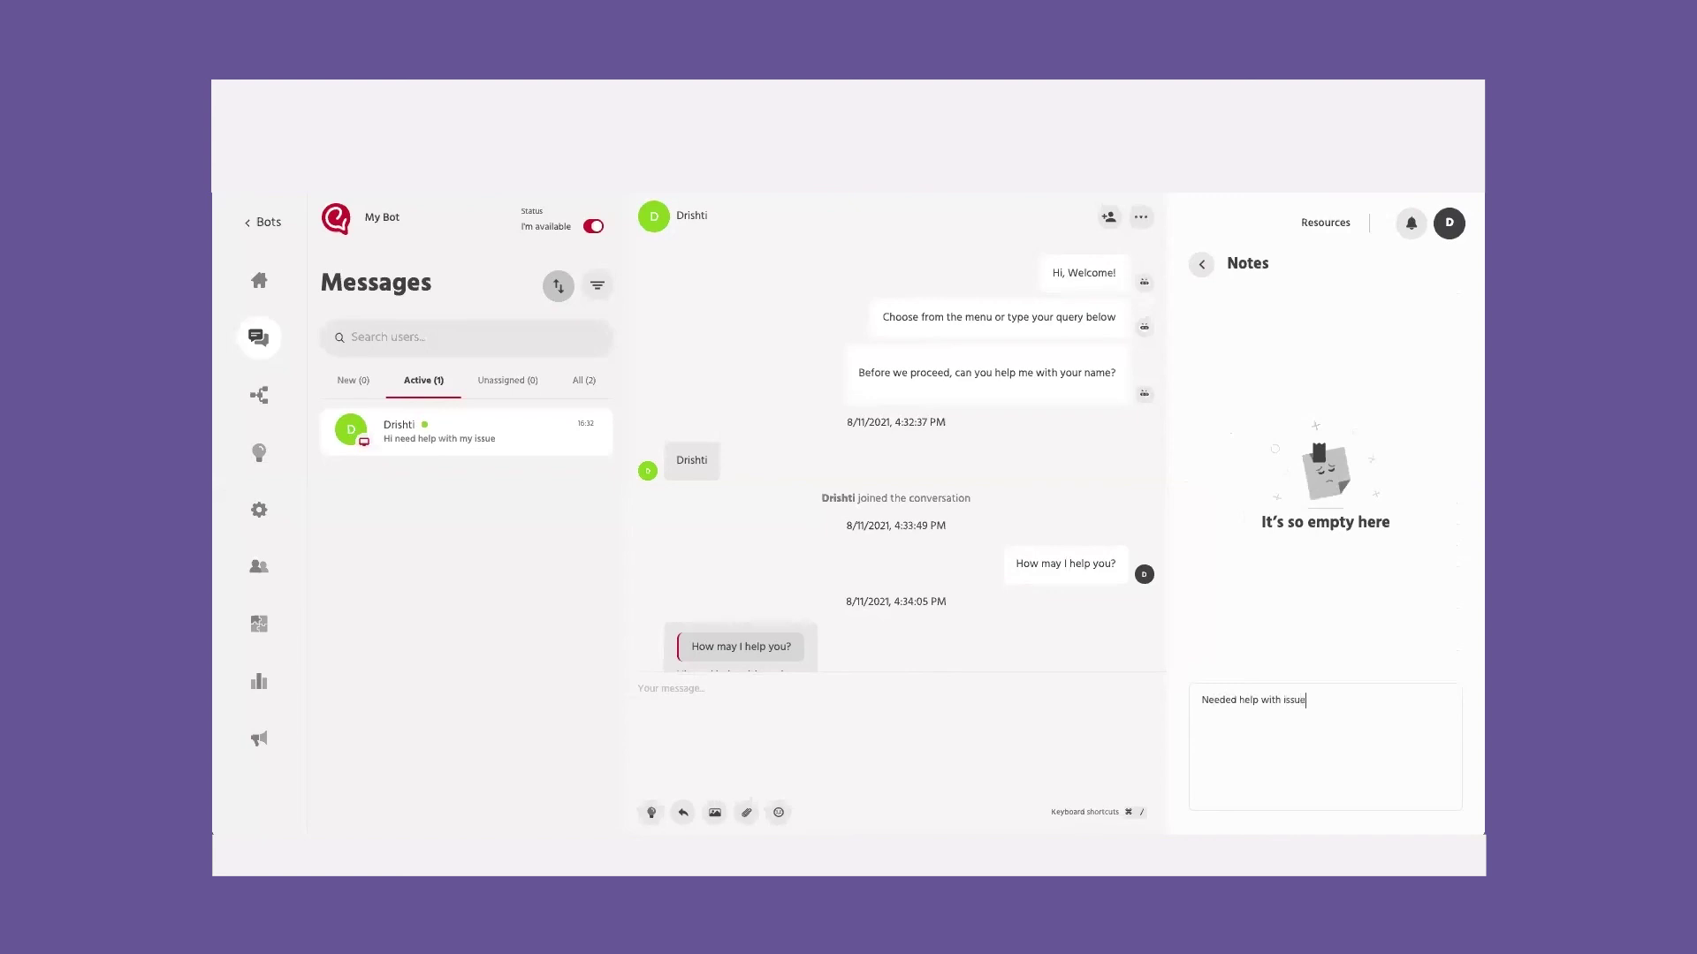
{"action": "type", "text": " #1"}
{"action": "key", "text": "Return"}
{"action": "left_click", "coordinate": [1202, 264]}
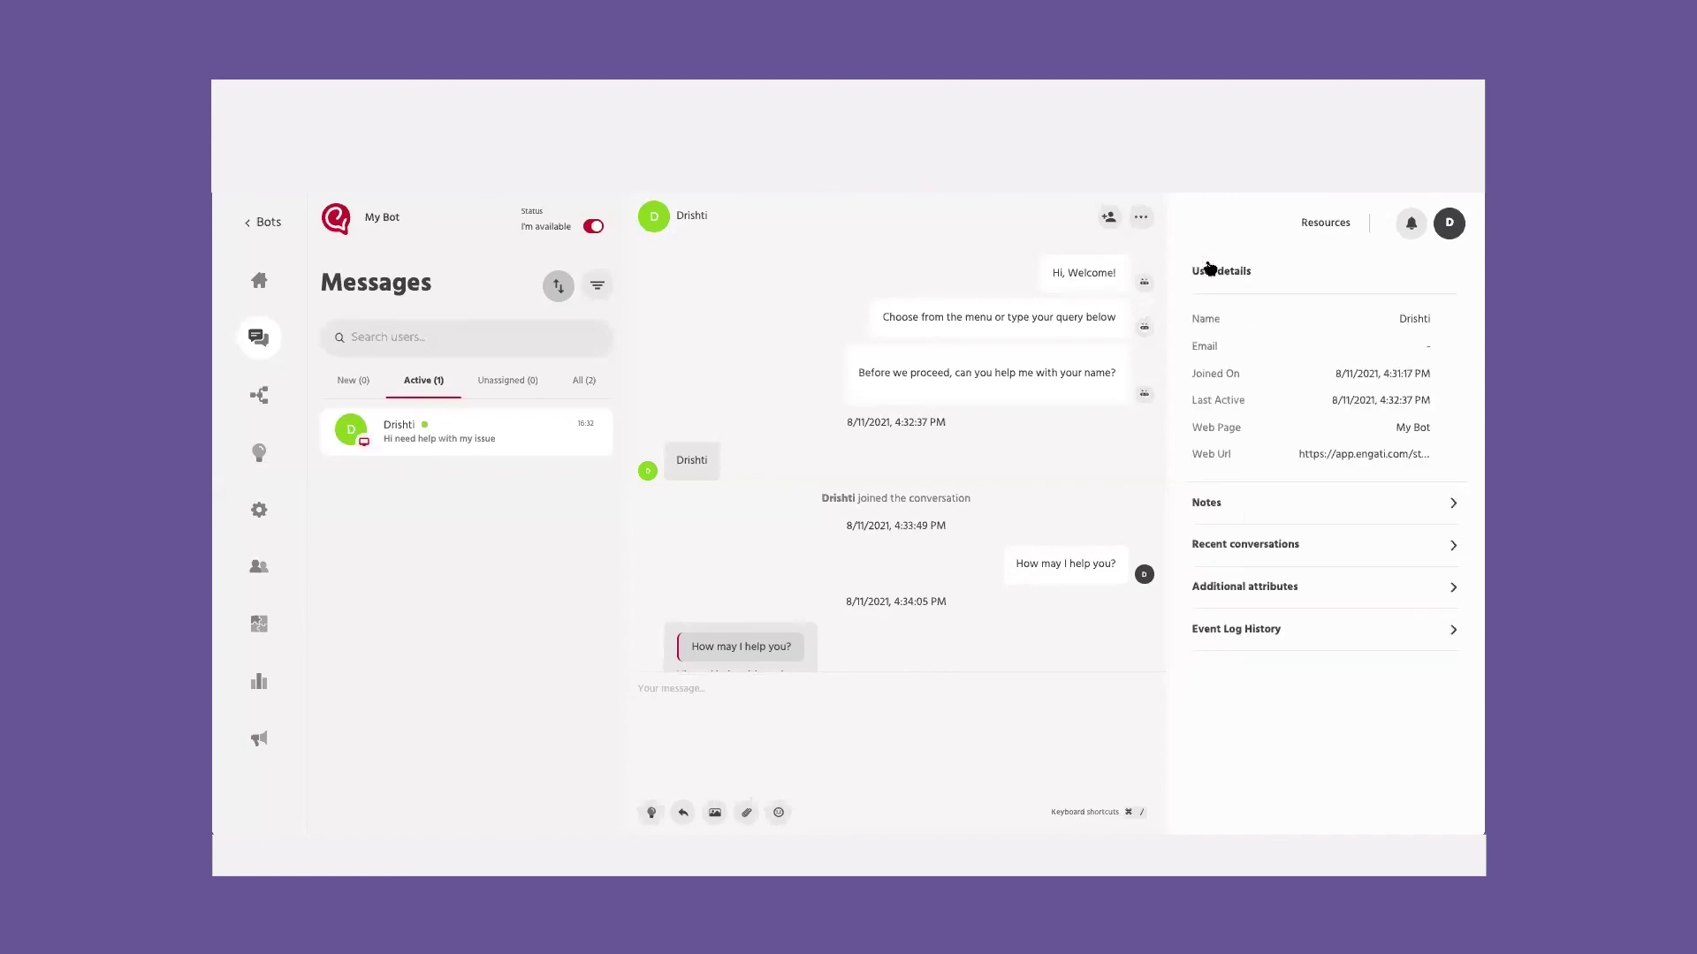
{"action": "left_click", "coordinate": [1235, 558]}
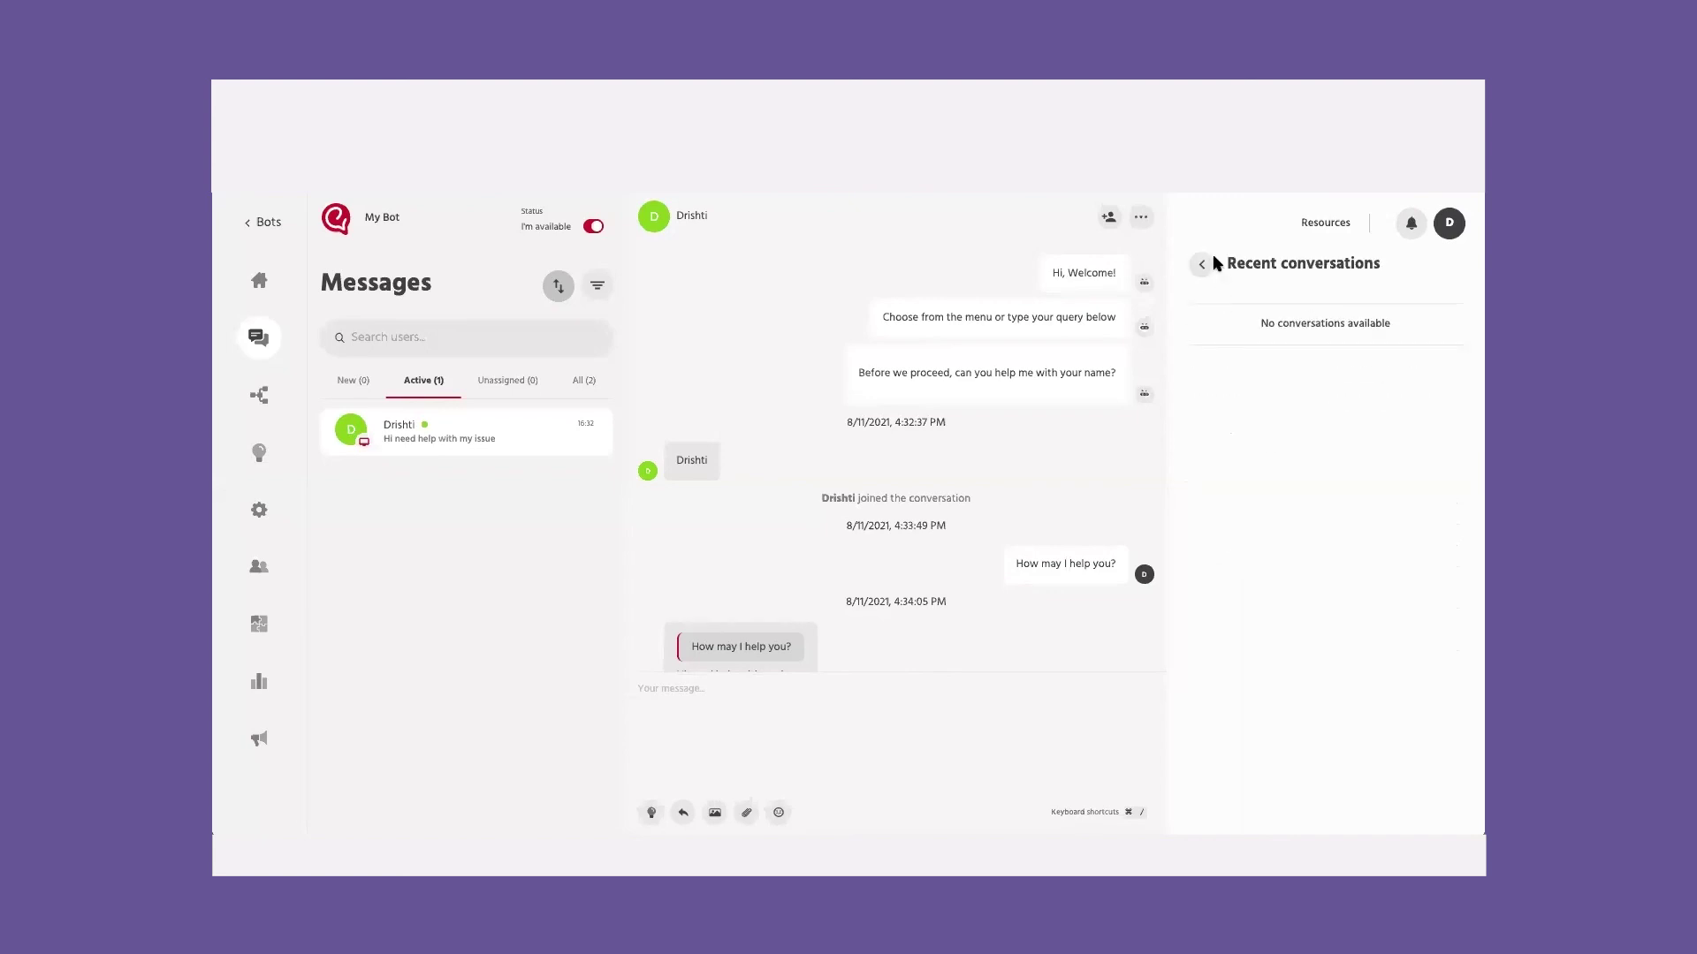
{"action": "left_click", "coordinate": [1202, 264]}
{"action": "left_click", "coordinate": [1244, 583]}
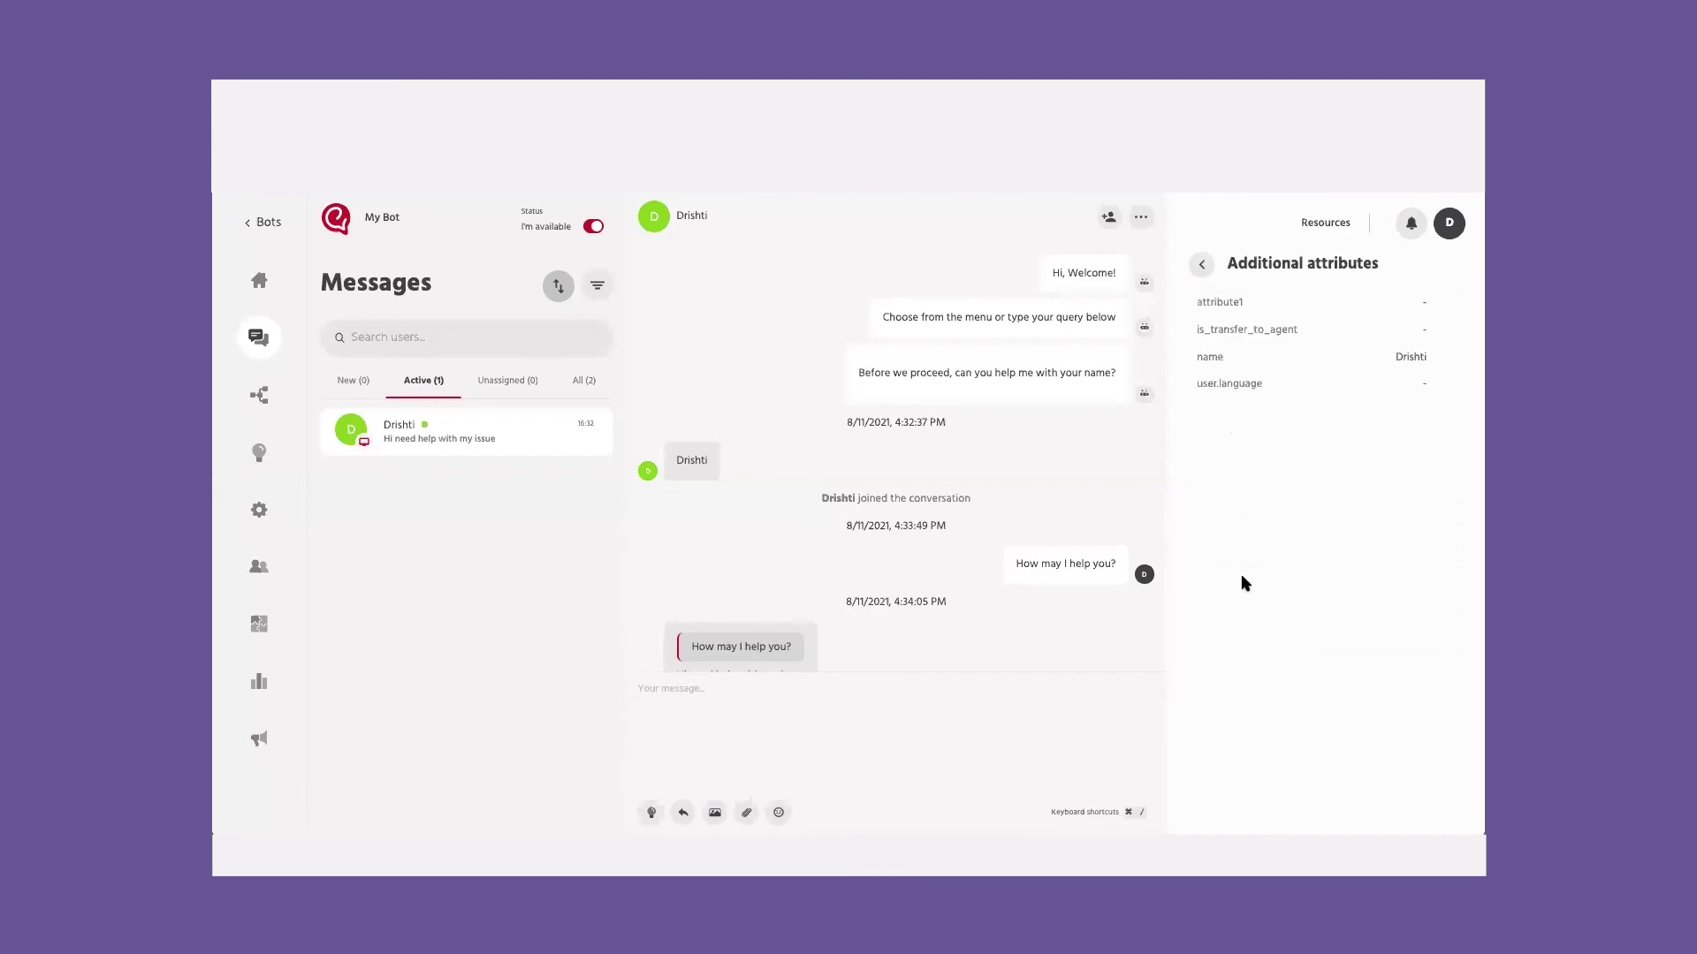
{"action": "left_click", "coordinate": [1204, 265]}
{"action": "left_click", "coordinate": [1266, 632]}
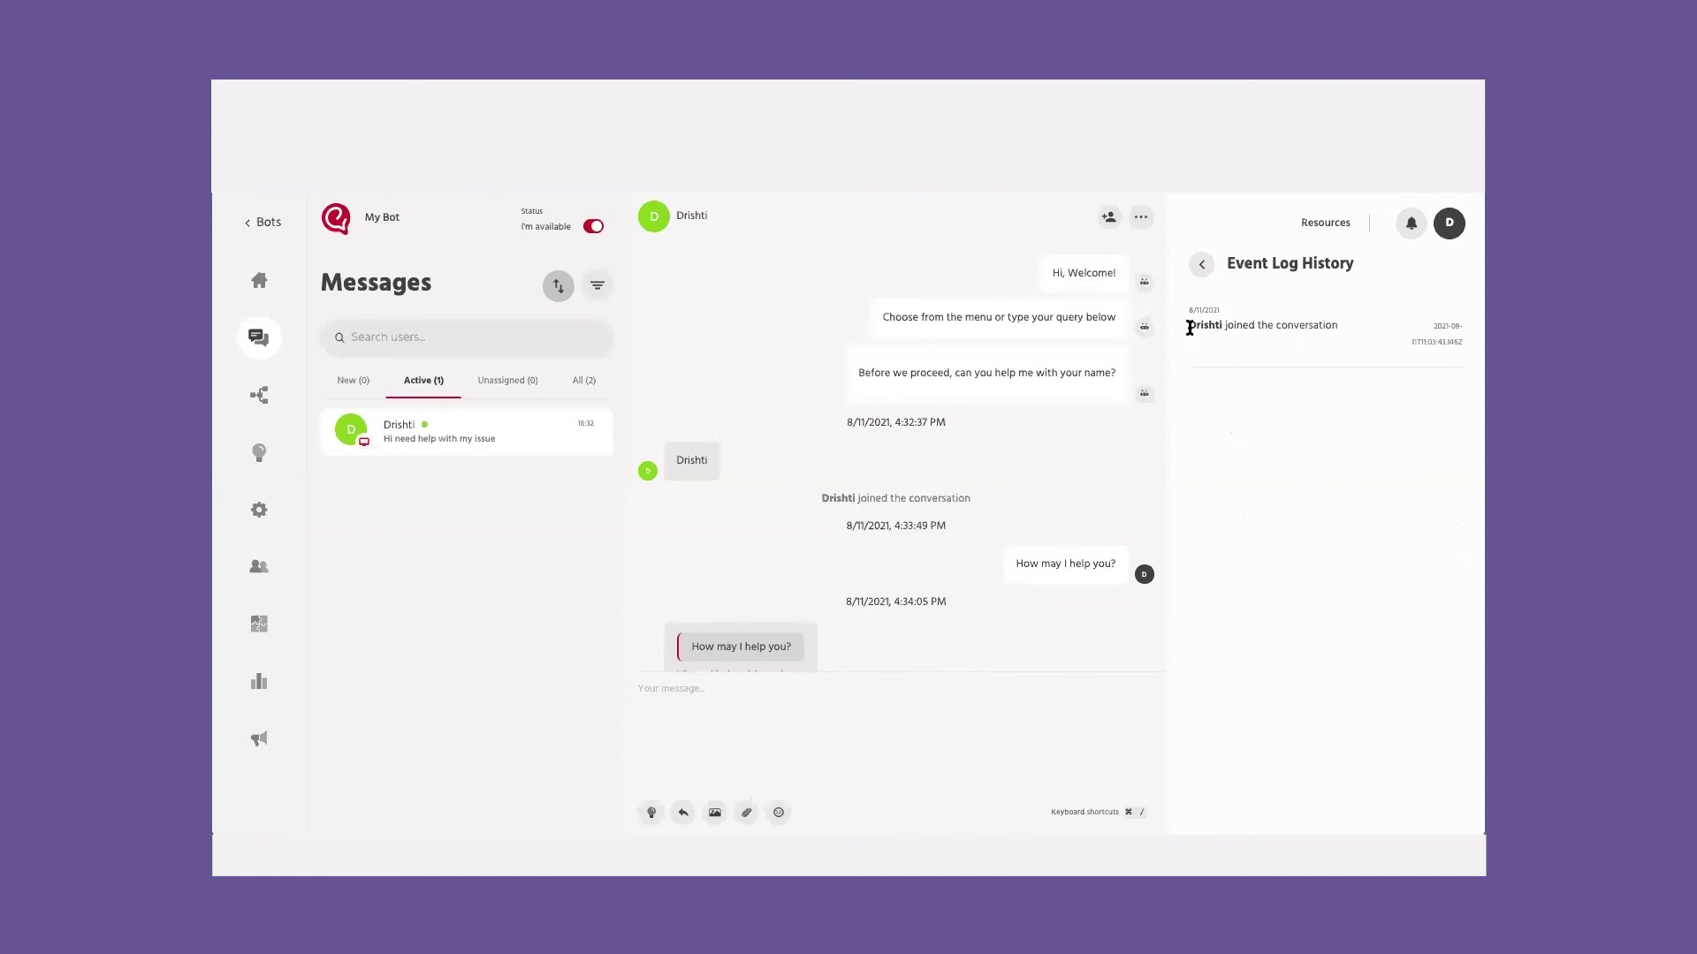
Step: Cancel an agent invite, resolve the chat with a three-star rating, and open Analytics
{"action": "left_click", "coordinate": [1110, 218]}
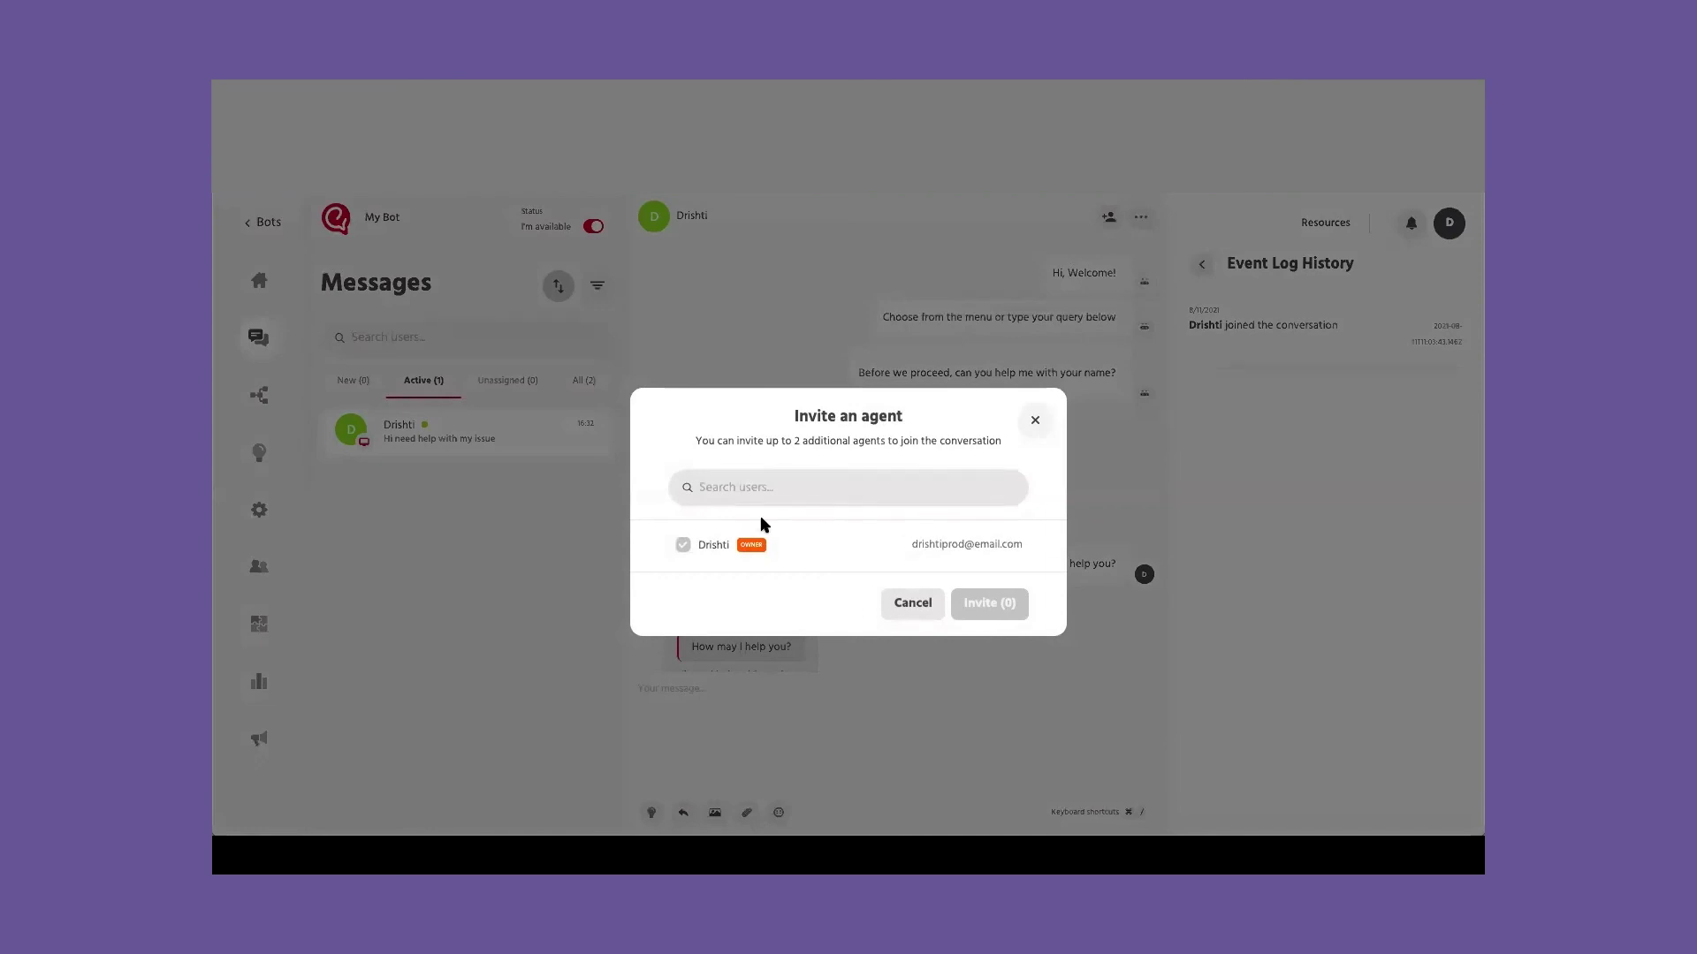
{"action": "left_click", "coordinate": [1034, 421]}
{"action": "left_click", "coordinate": [1140, 222]}
{"action": "left_click", "coordinate": [1119, 262]}
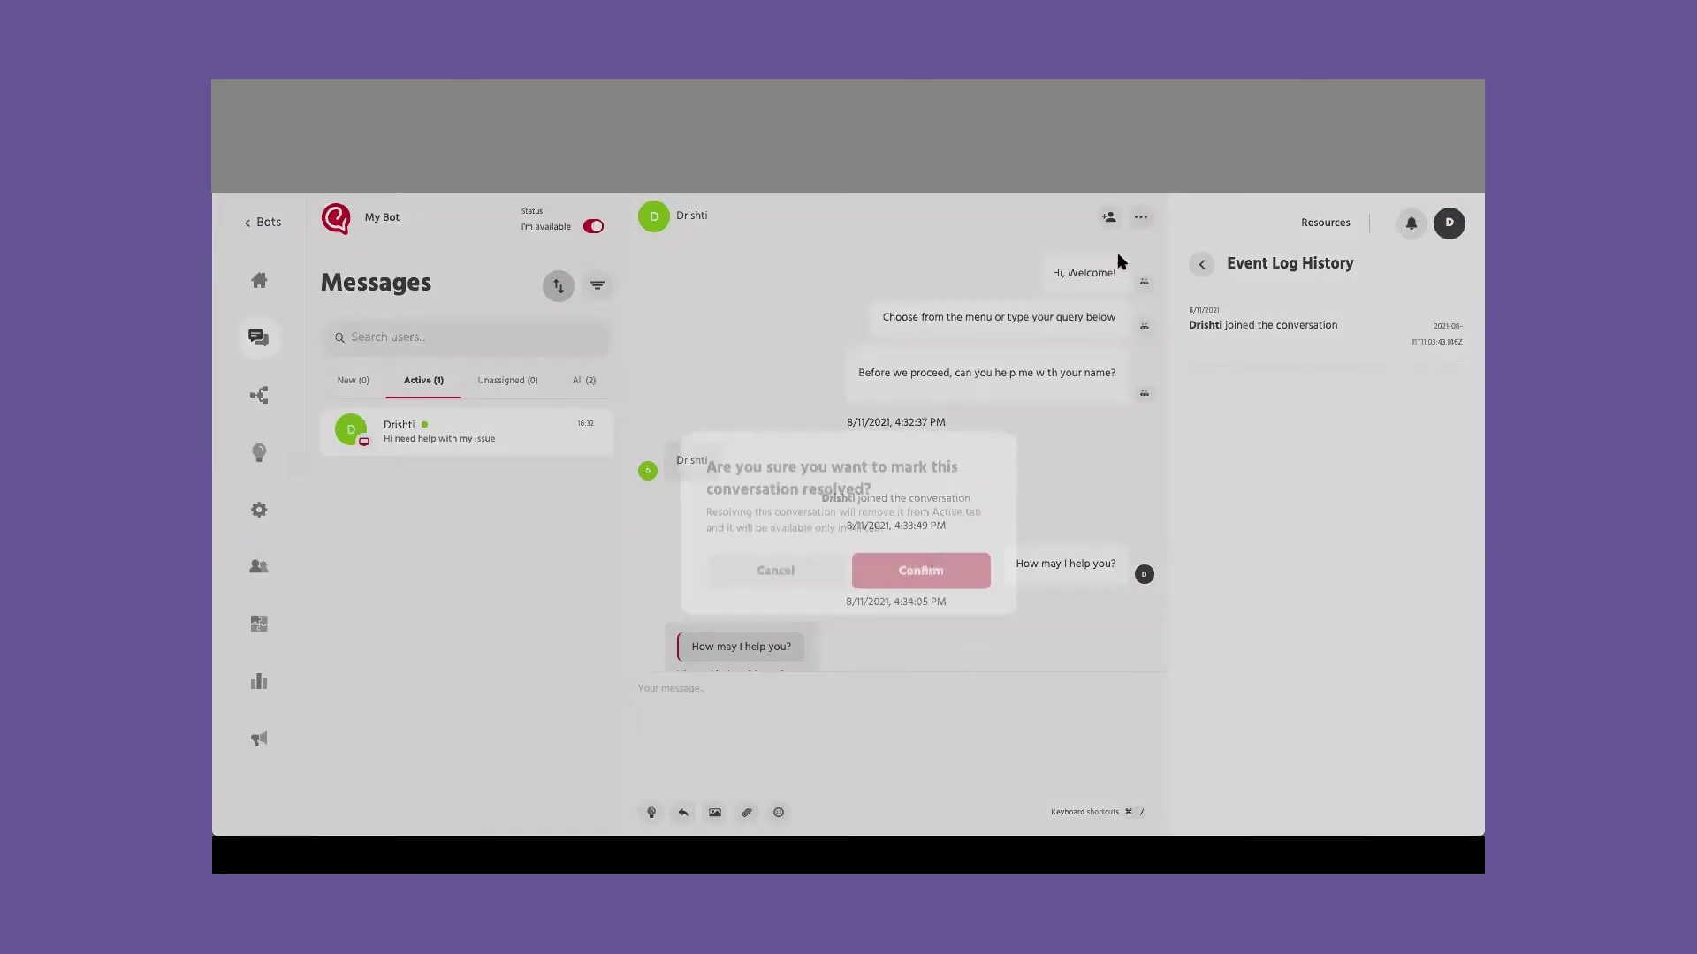
{"action": "left_click", "coordinate": [940, 550]}
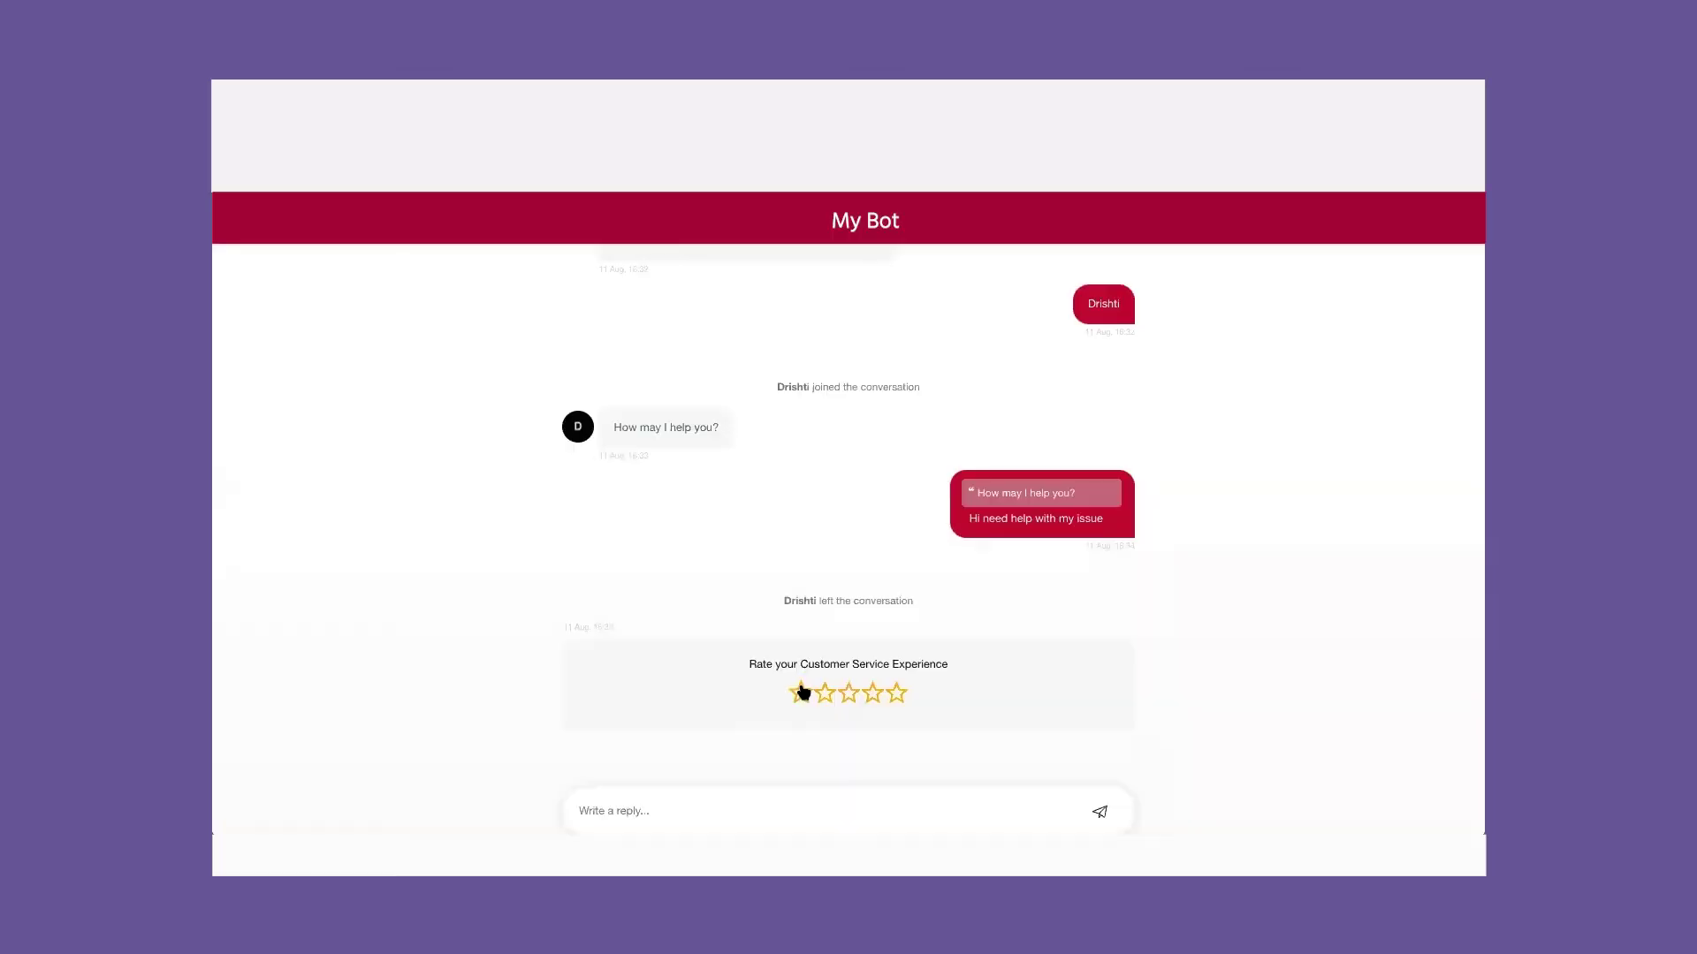
{"action": "left_click", "coordinate": [846, 700]}
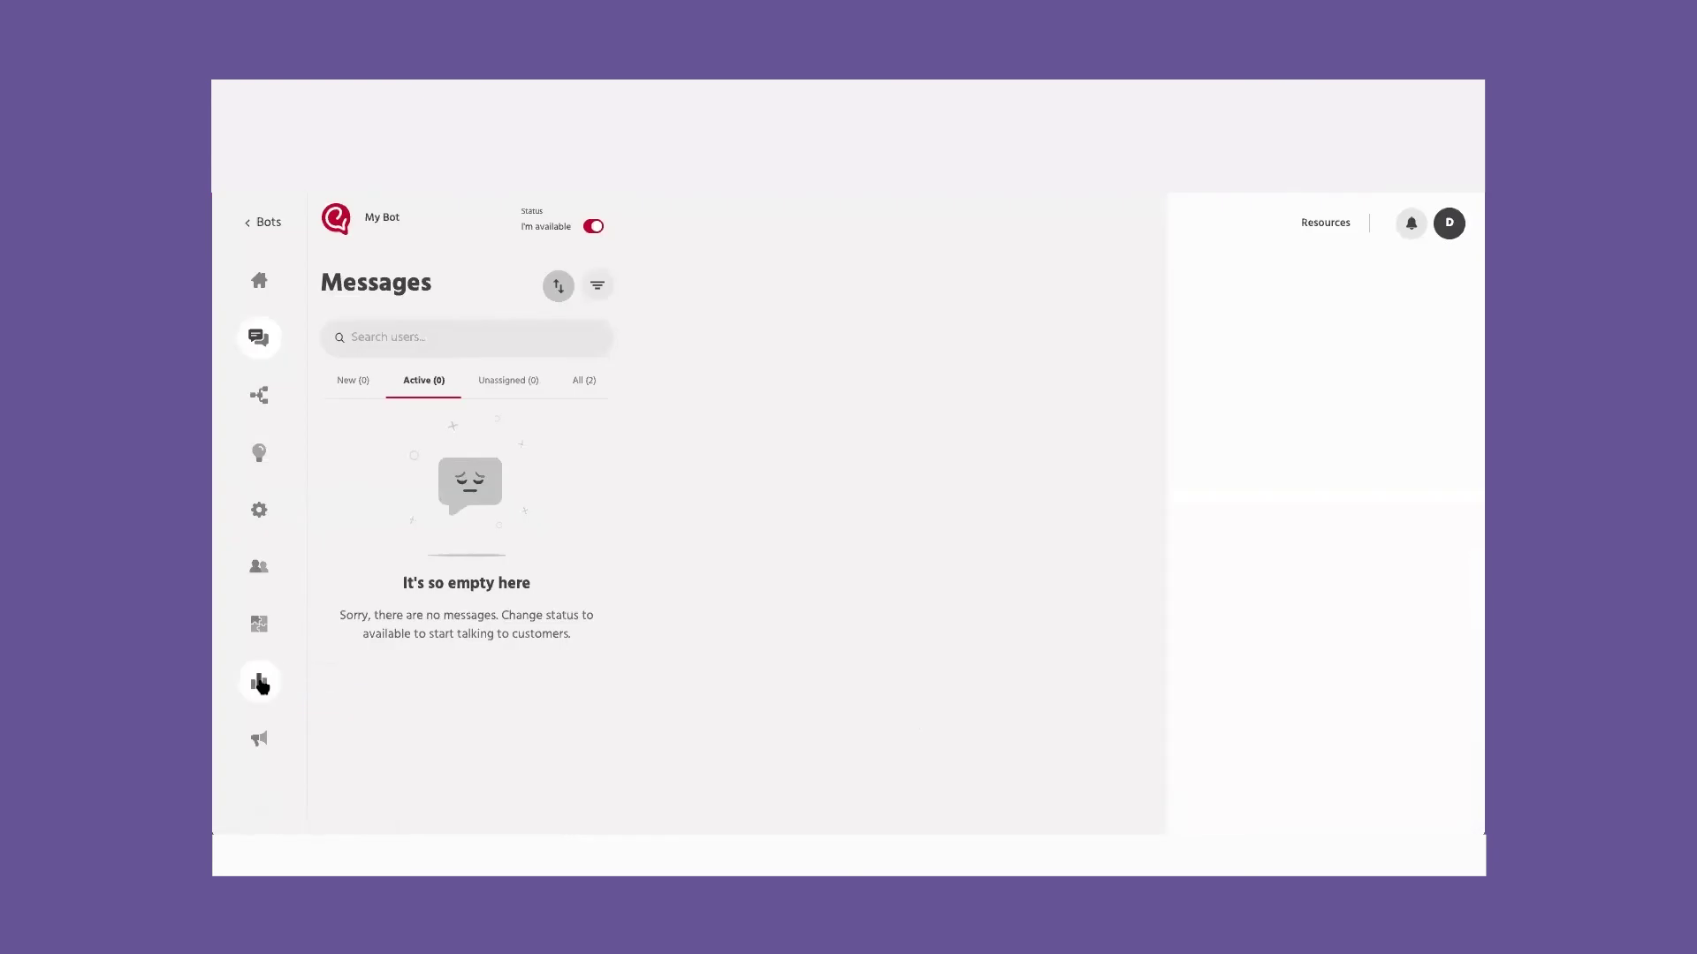
{"action": "left_click", "coordinate": [260, 683]}
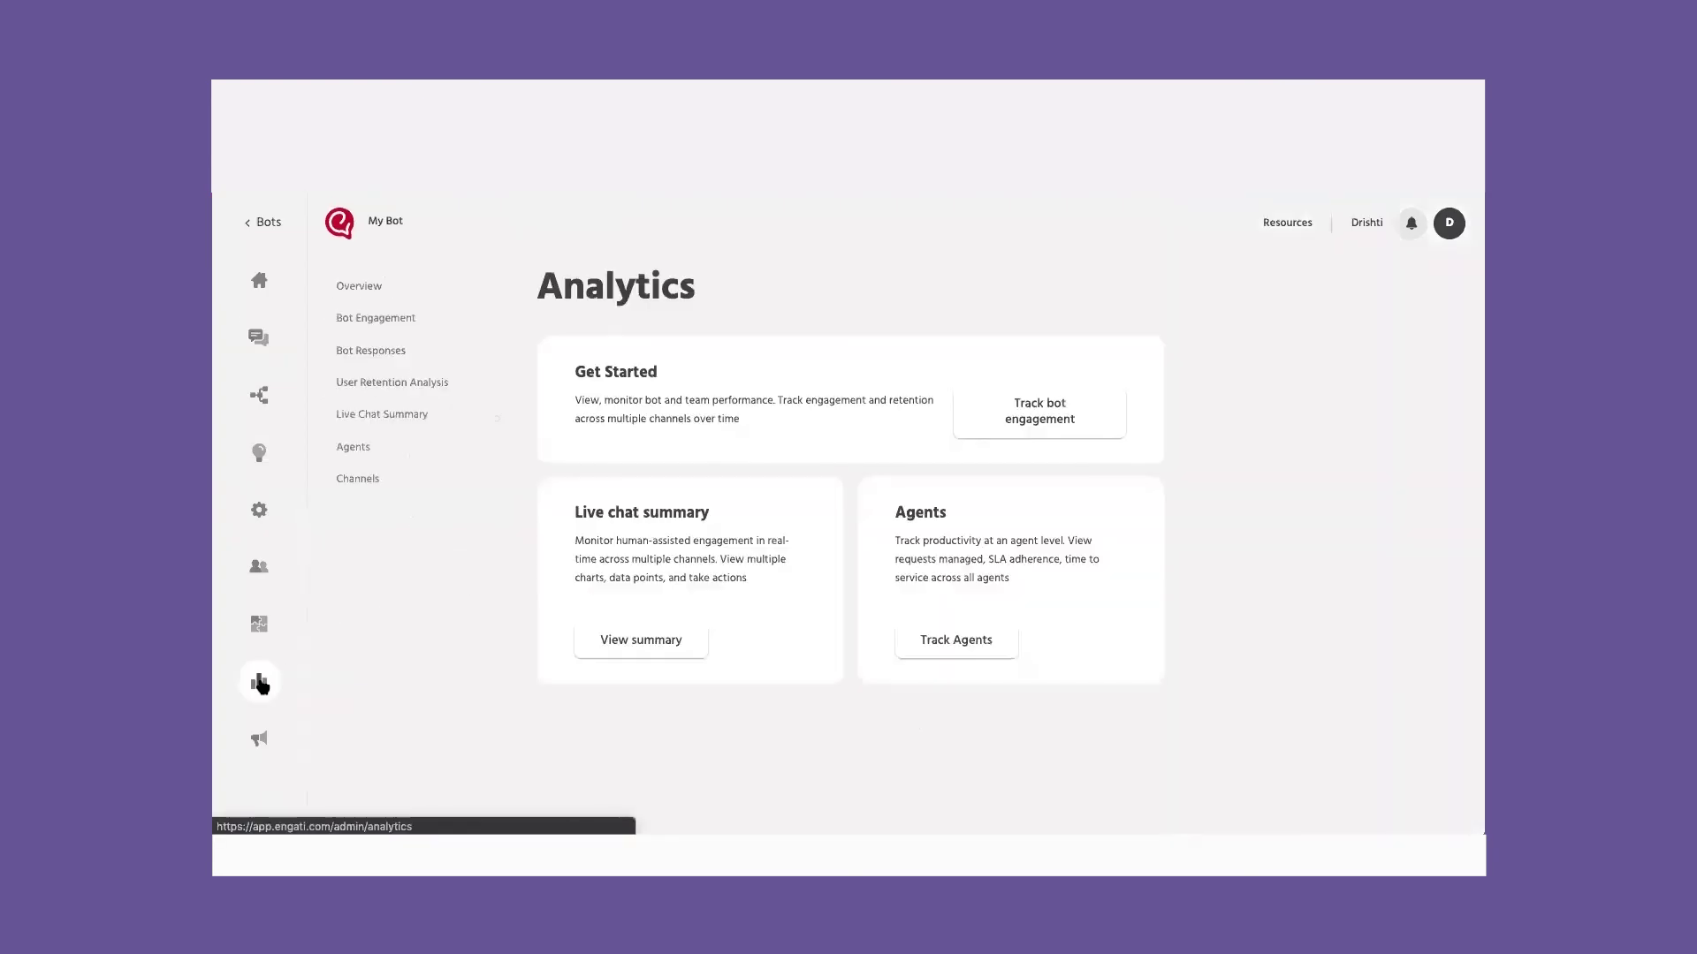
Step: Filter Bot Engagement analytics to the last 30 days
{"action": "left_click", "coordinate": [415, 332]}
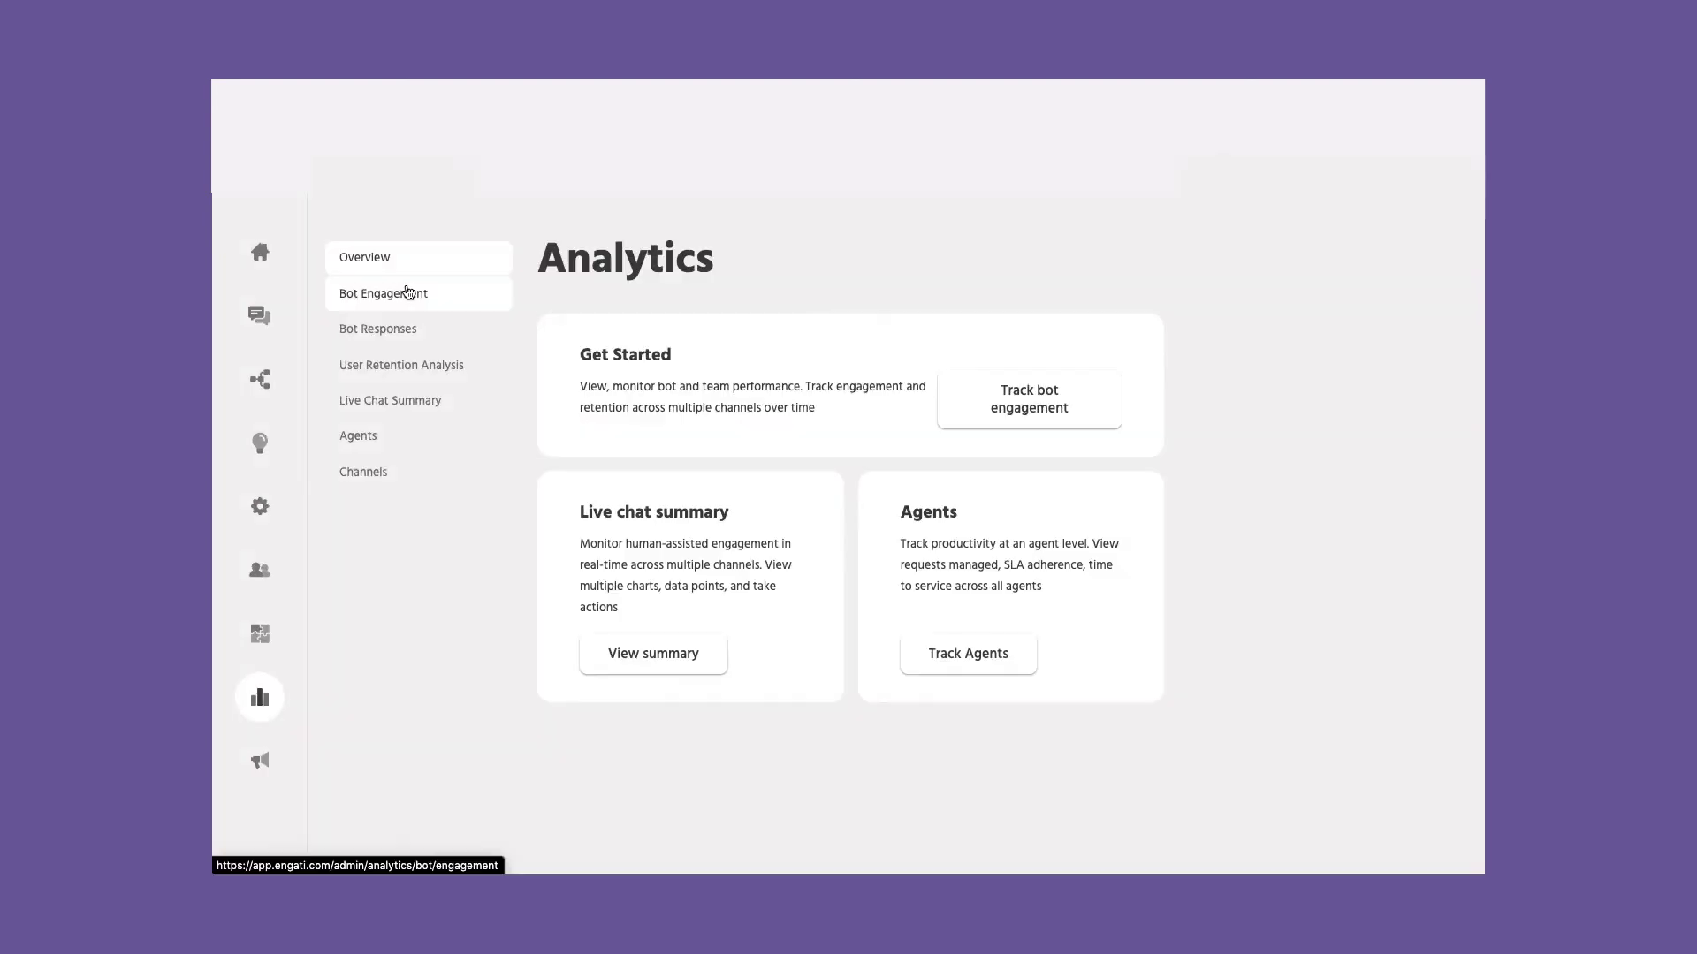
{"action": "left_click", "coordinate": [409, 292]}
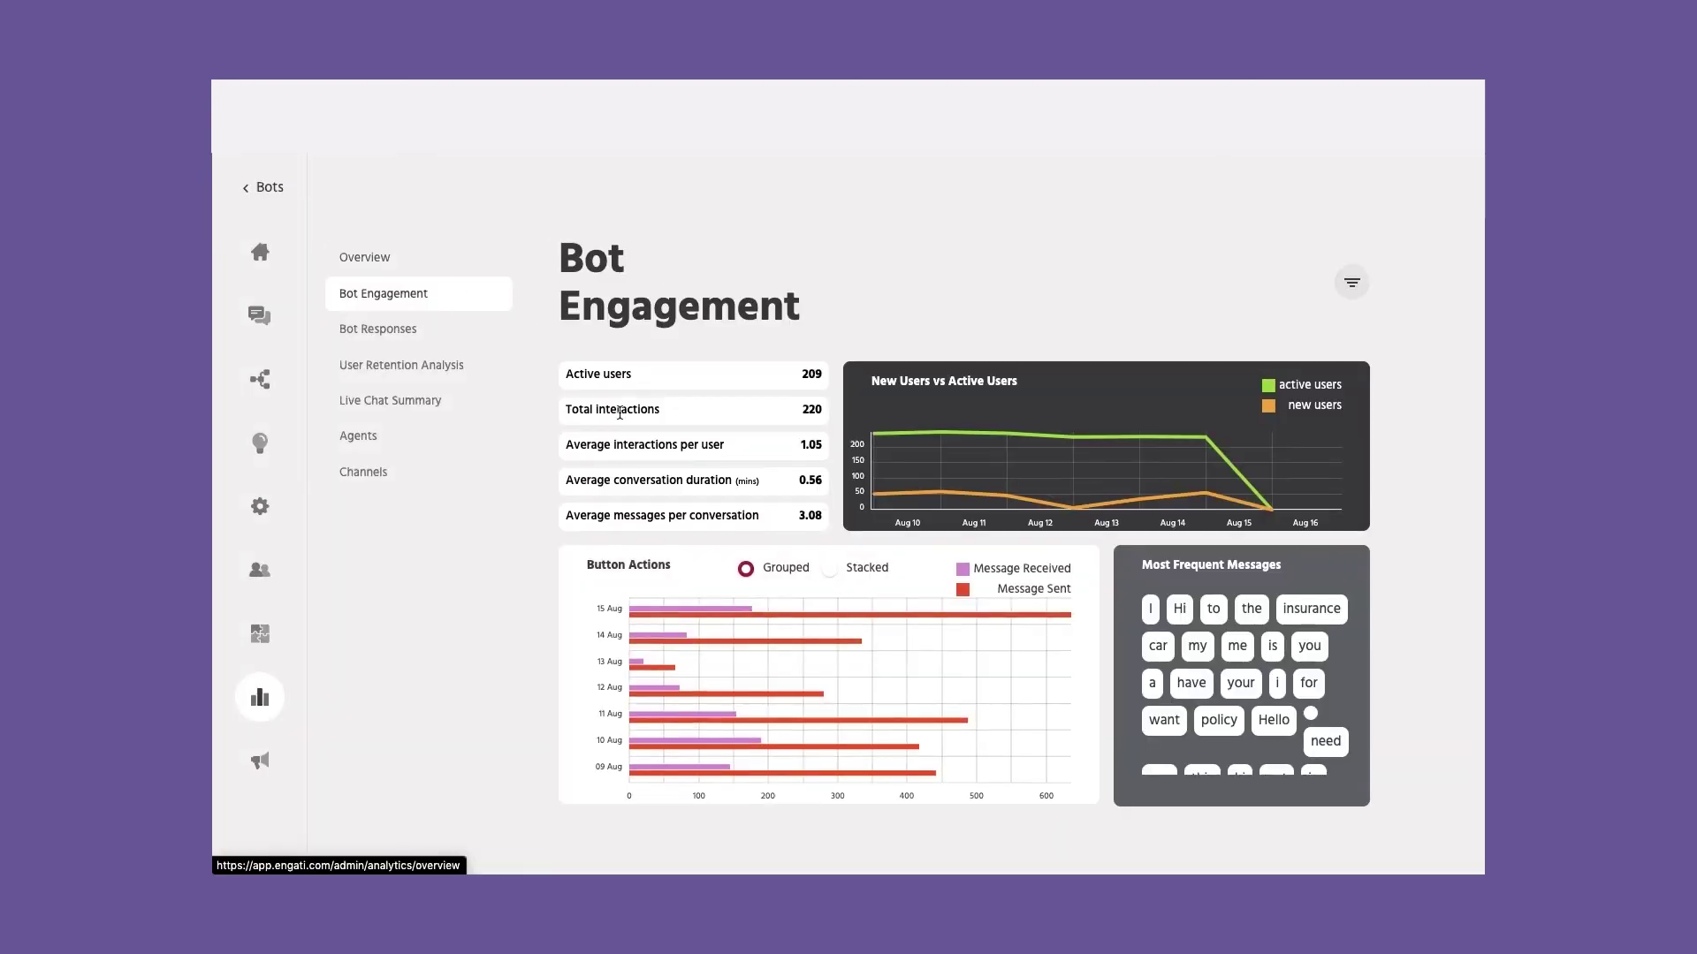
{"action": "left_click", "coordinate": [1352, 283]}
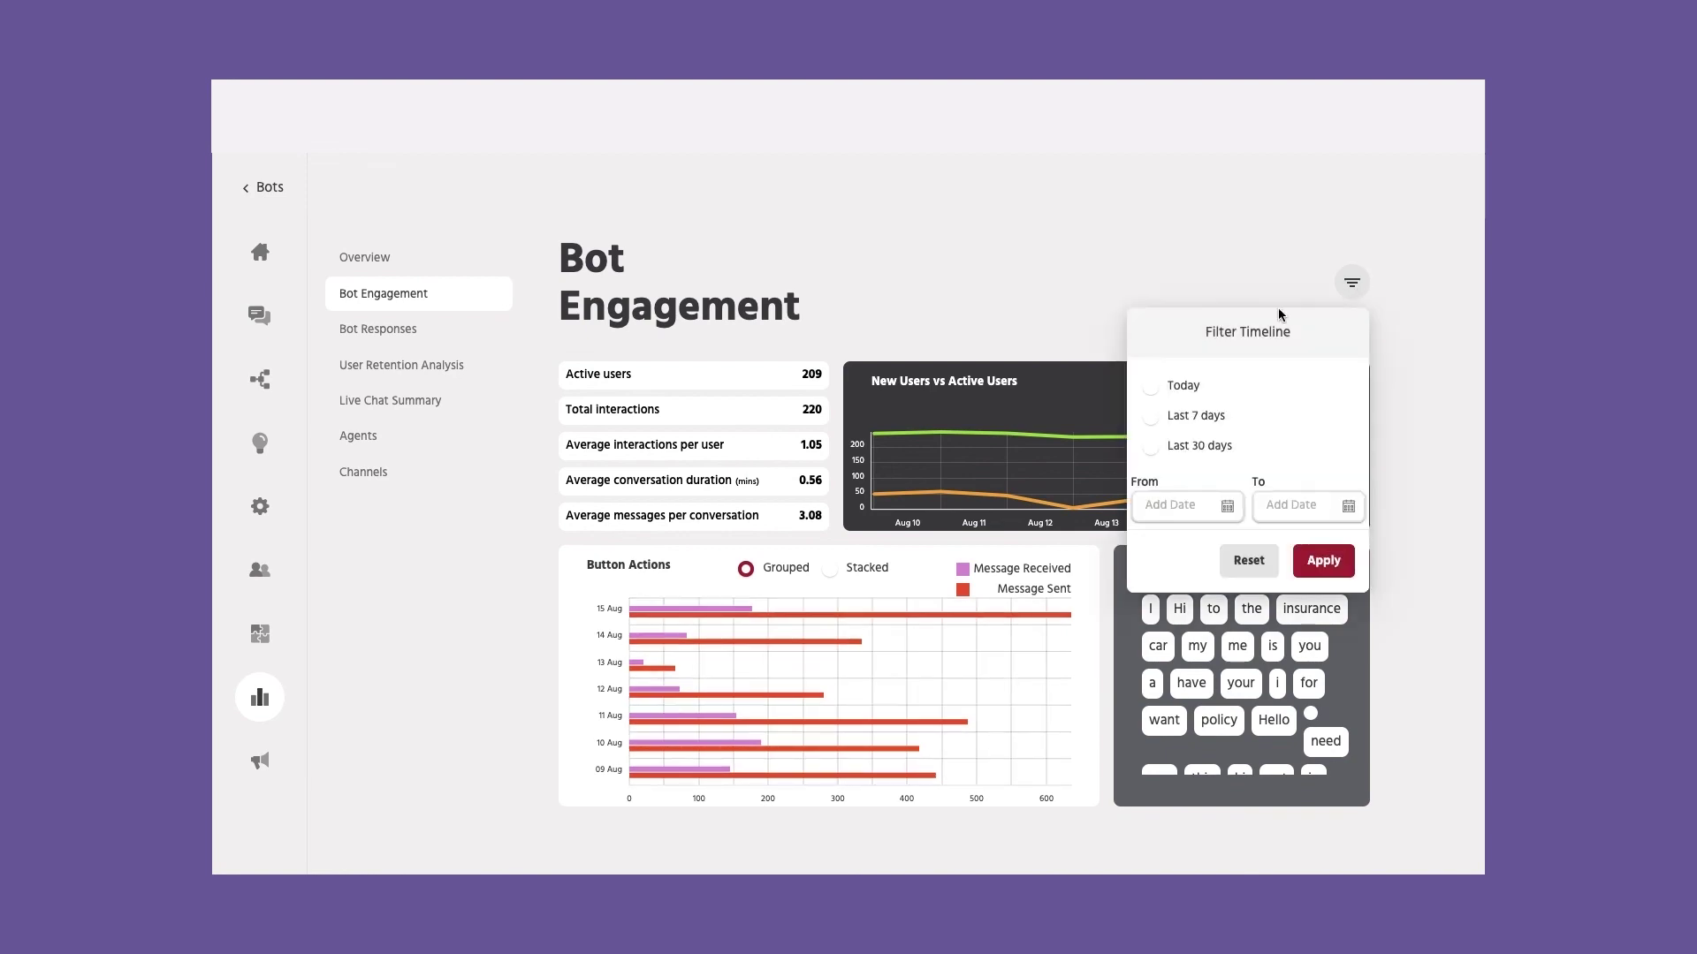
{"action": "left_click", "coordinate": [1211, 449]}
{"action": "left_click", "coordinate": [1336, 562]}
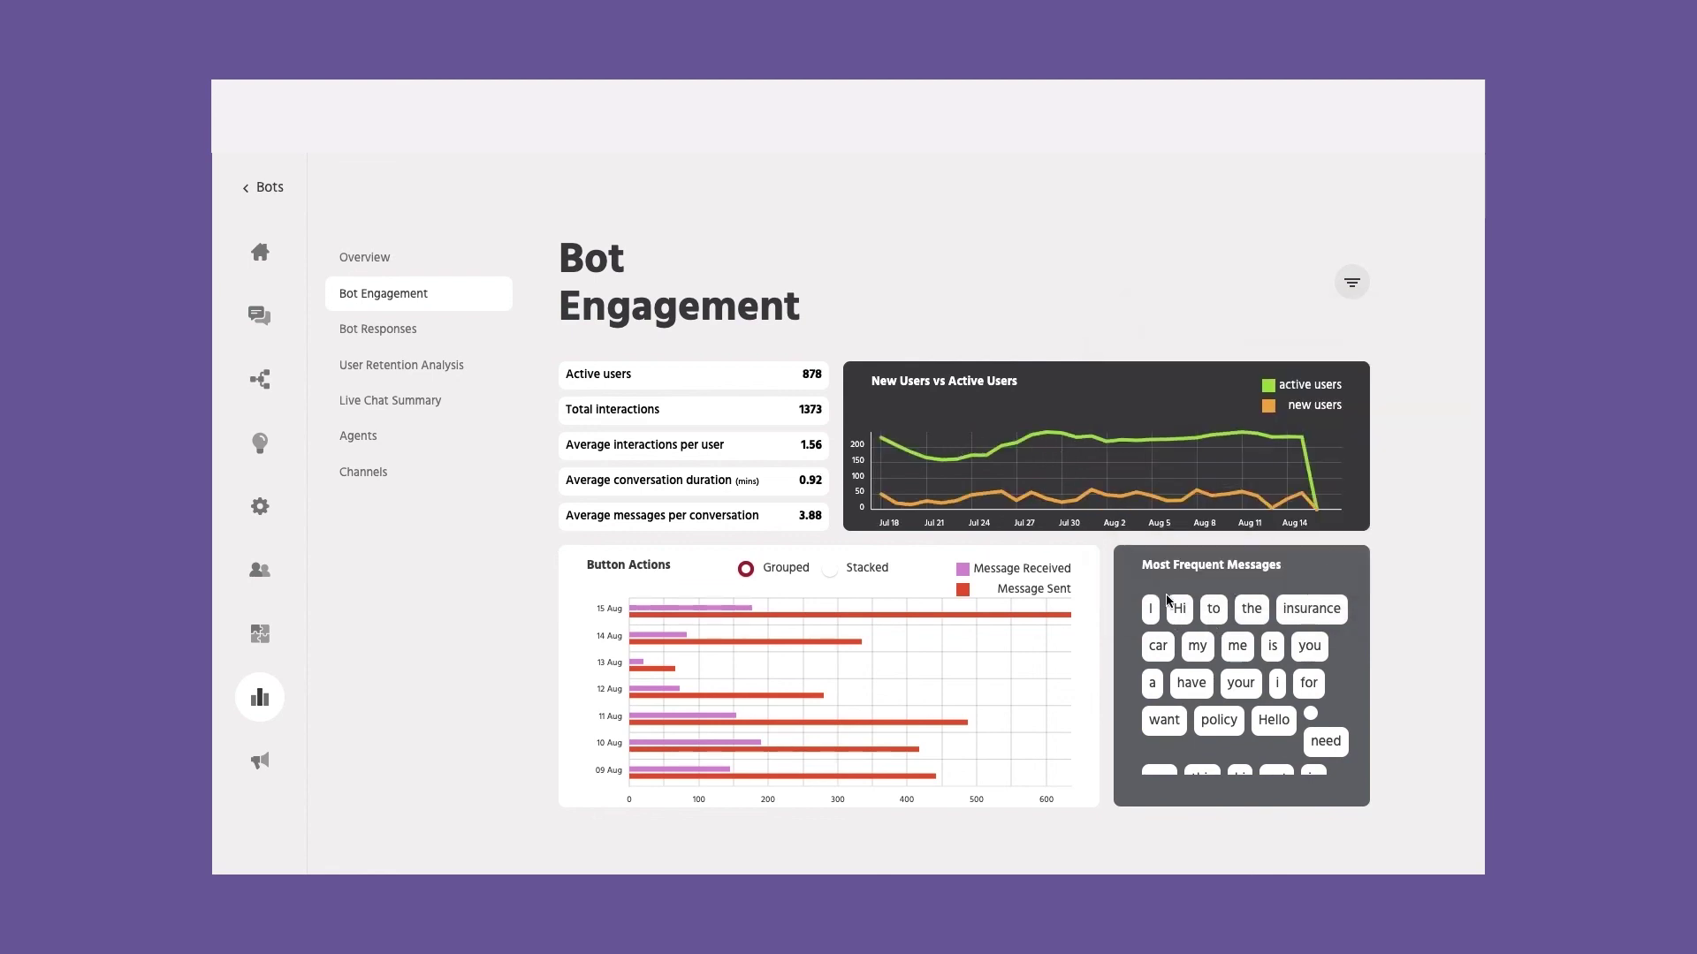
Step: Apply the last 30 days to Bot Responses, then open User Retention Analysis
{"action": "left_click", "coordinate": [408, 334]}
{"action": "left_click", "coordinate": [1352, 283]}
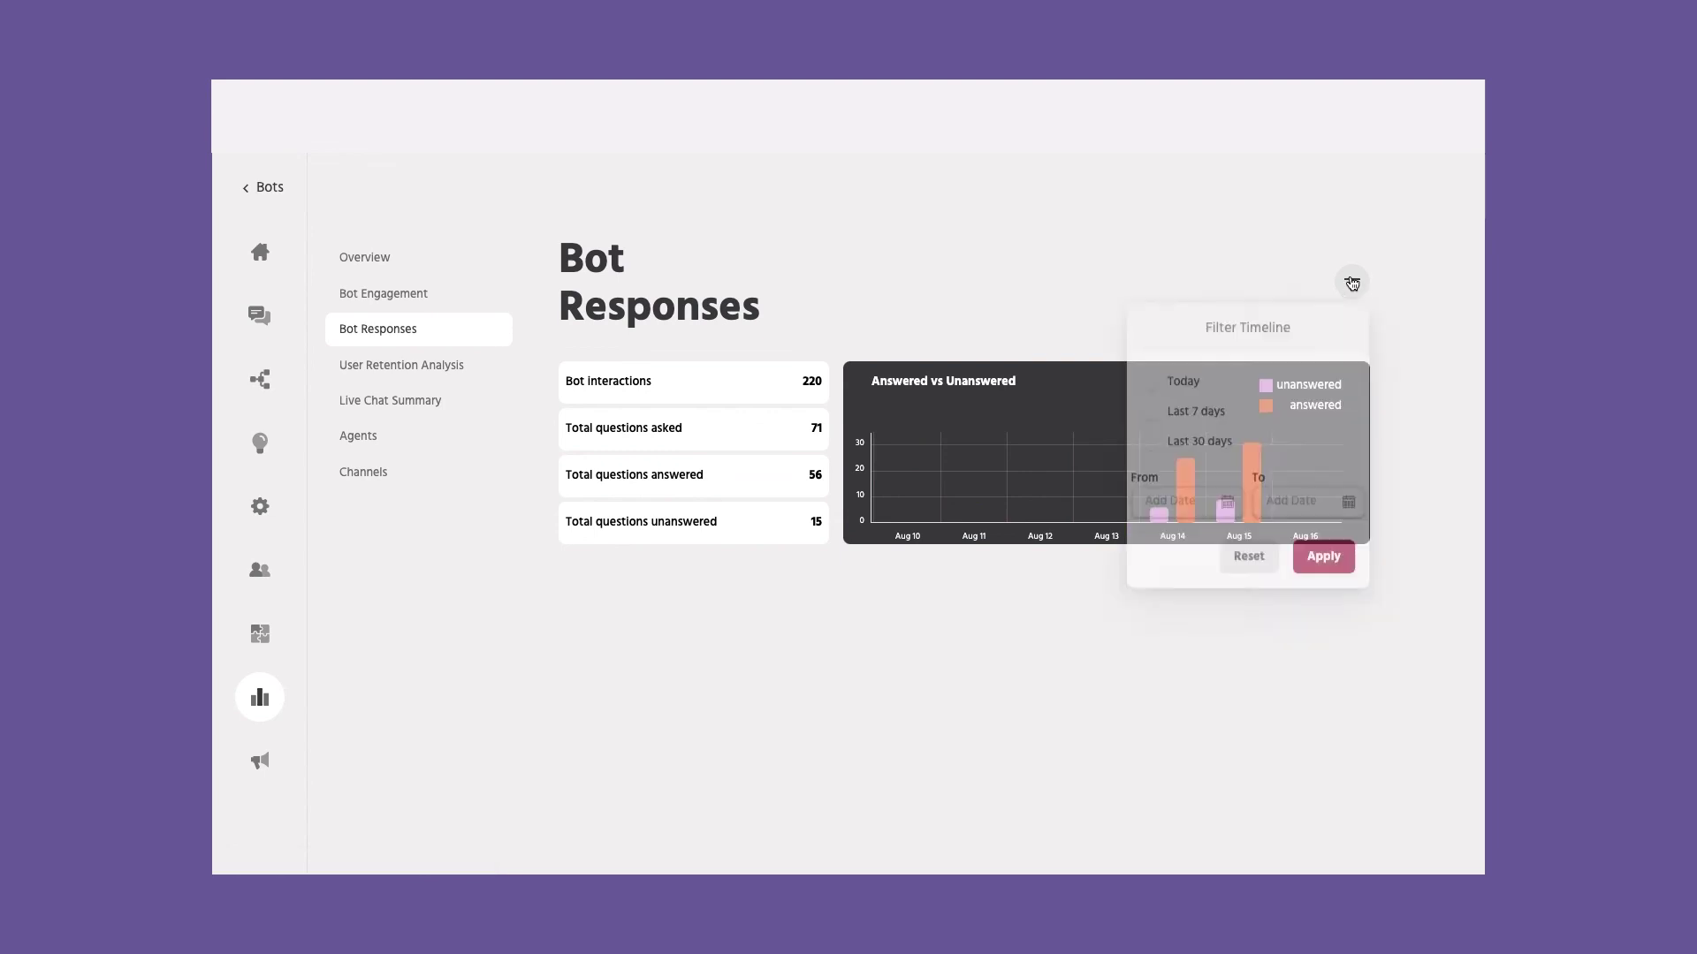
{"action": "left_click", "coordinate": [1343, 566]}
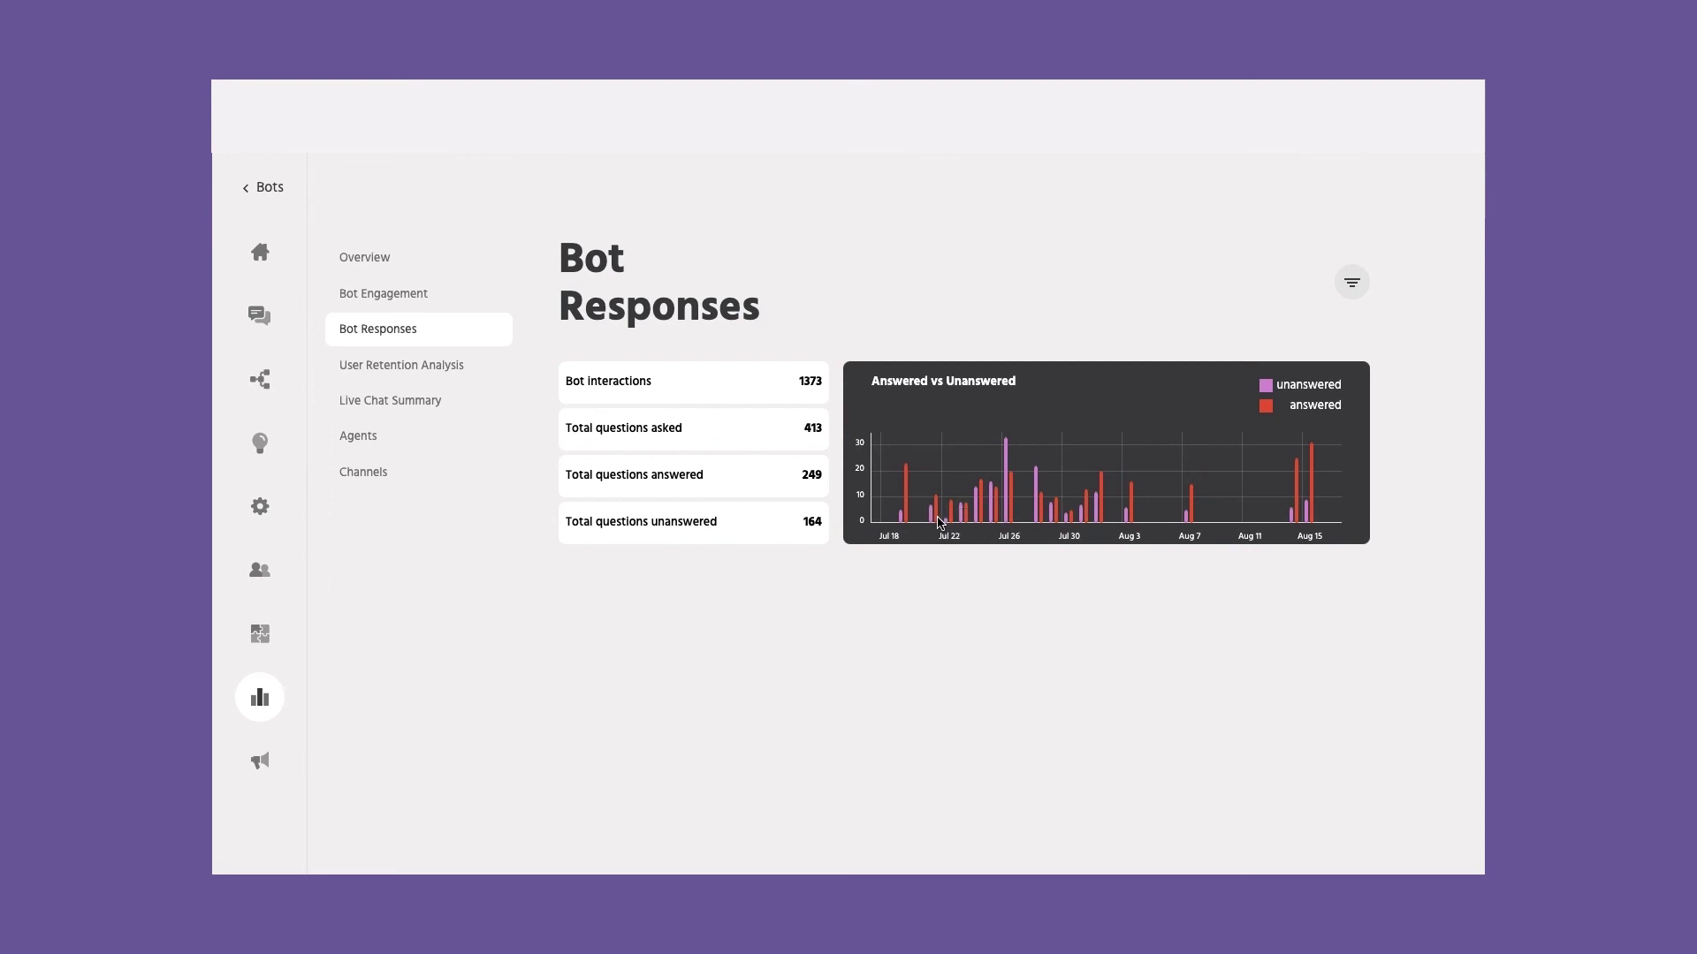
{"action": "left_click", "coordinate": [459, 373]}
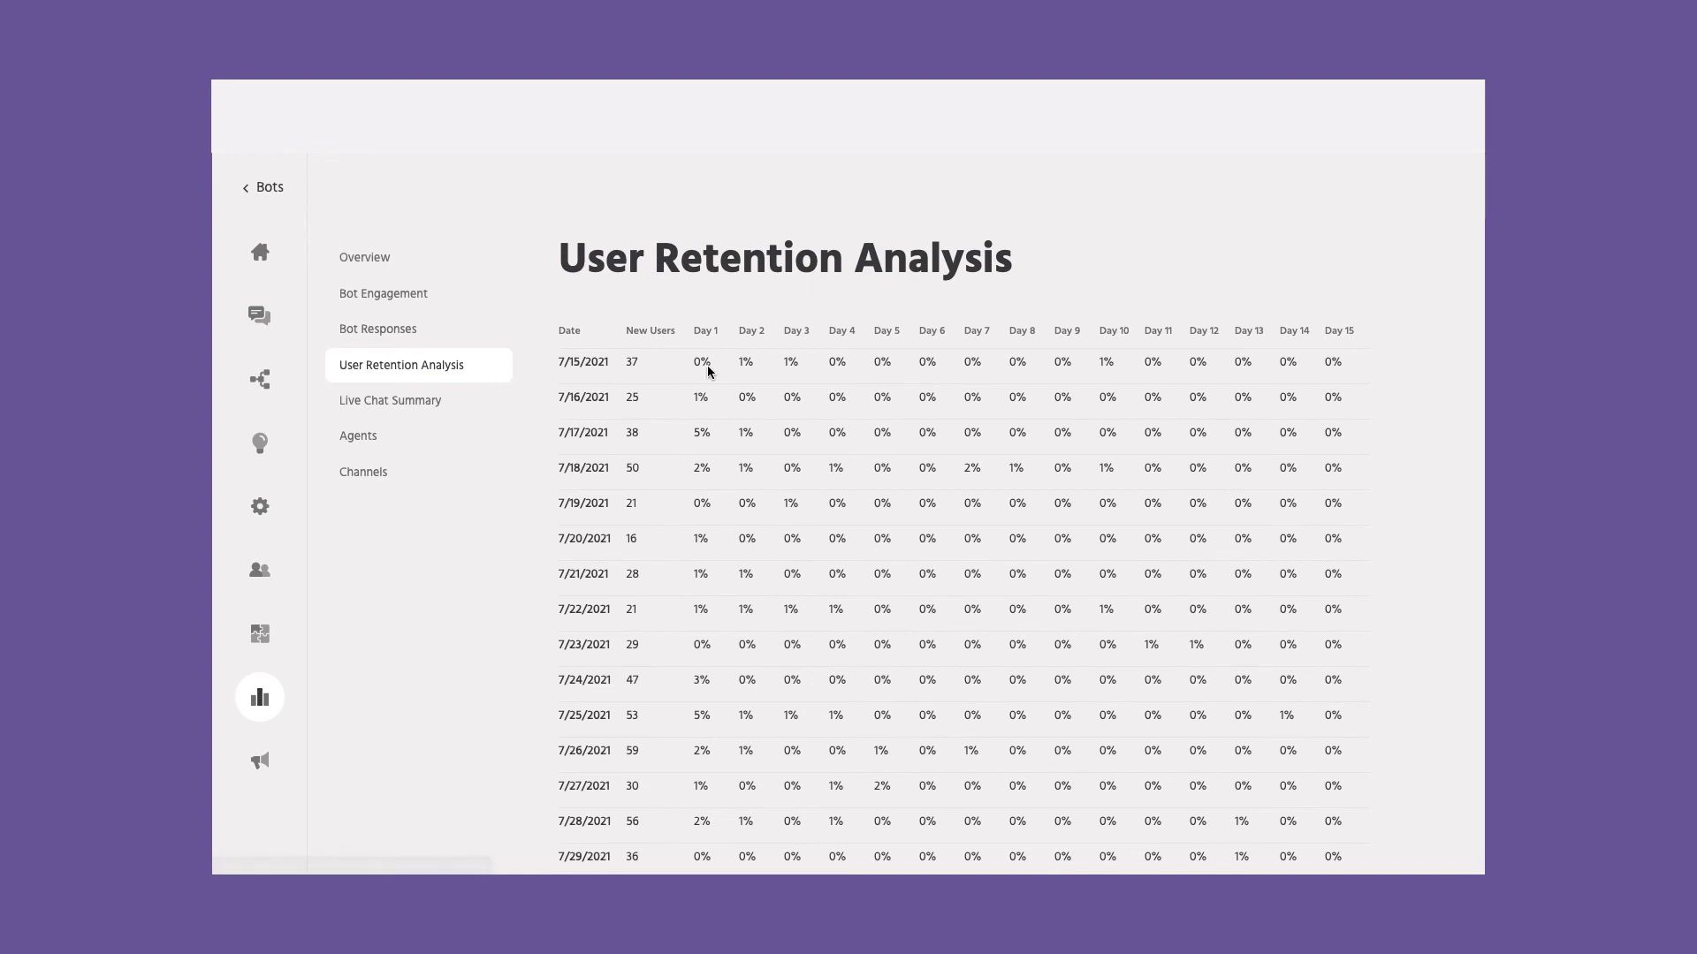
Step: Review the LiveChat Summary dashboard, then filter Agents statistics to the last 30 days
{"action": "left_click", "coordinate": [423, 408]}
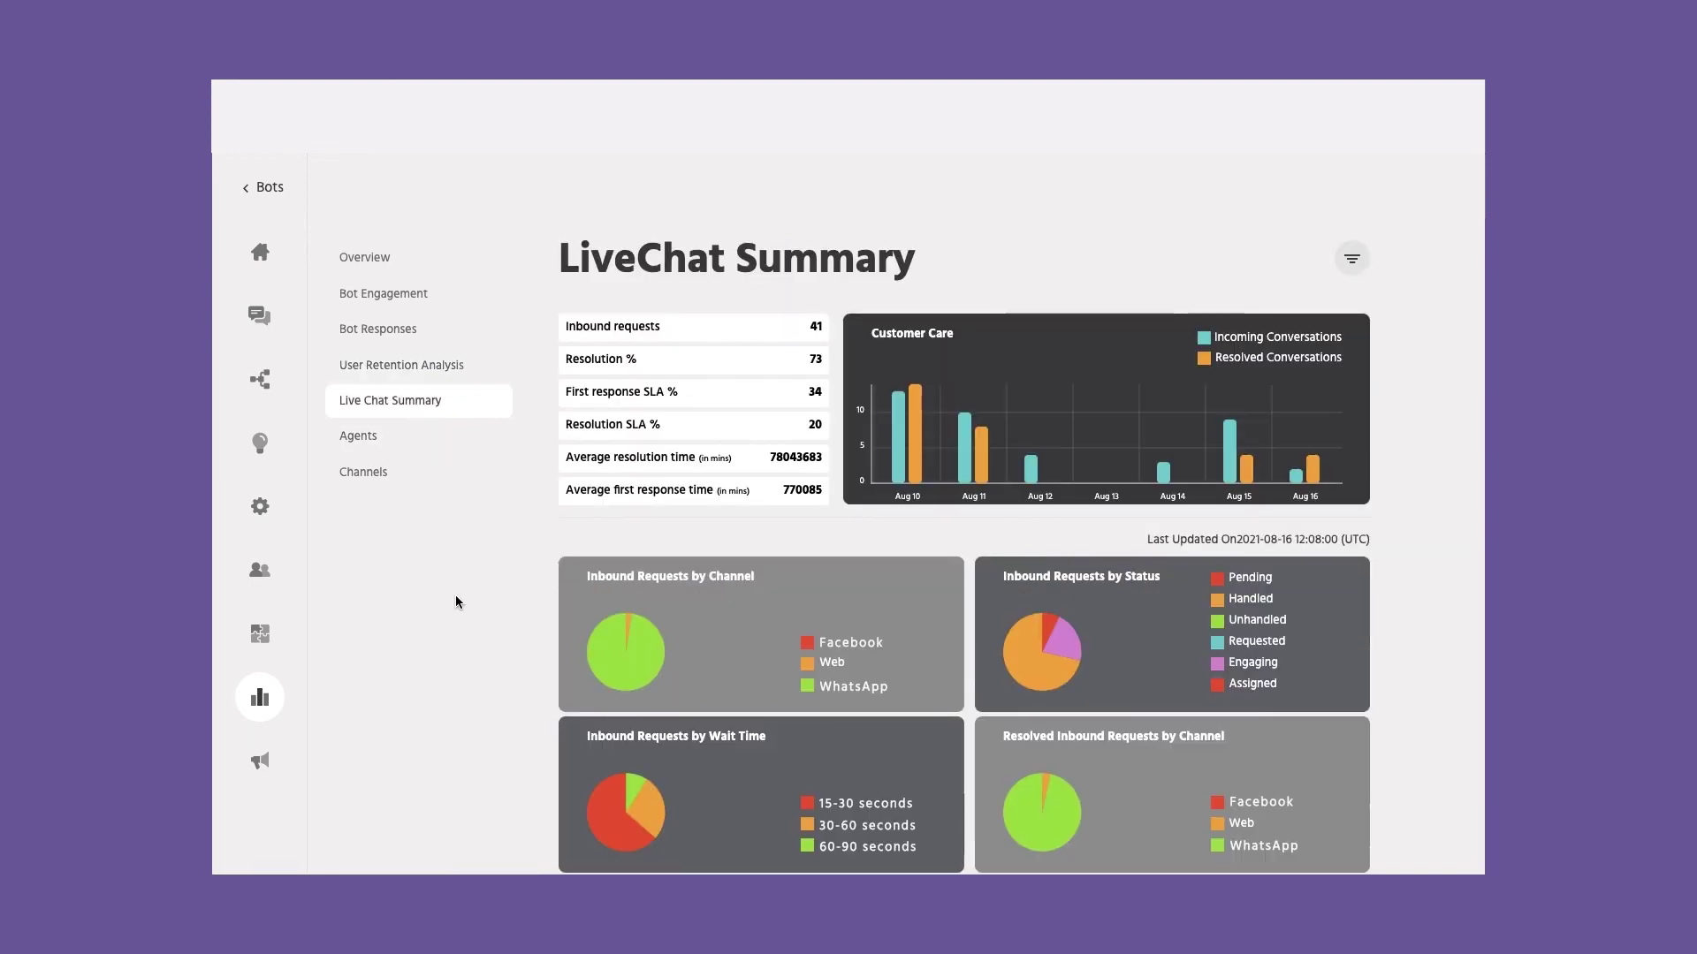
{"action": "scroll", "coordinate": [902, 493], "scroll_direction": "down", "scroll_amount": 2}
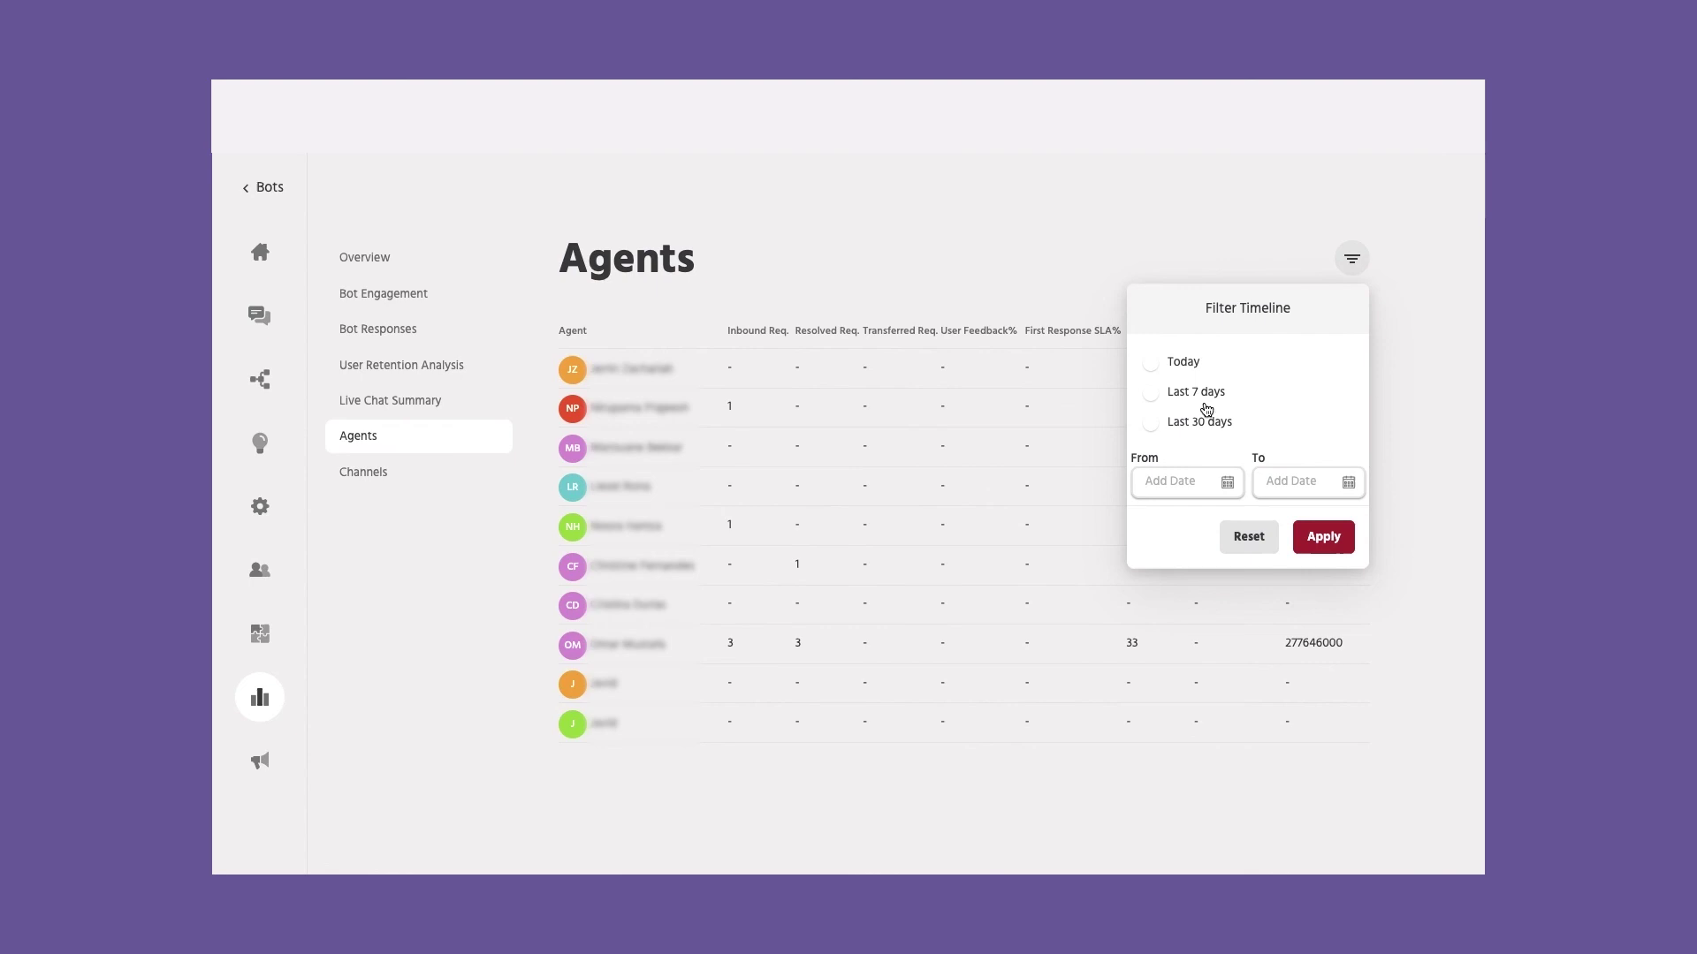
{"action": "left_click", "coordinate": [1203, 424]}
{"action": "left_click", "coordinate": [1322, 539]}
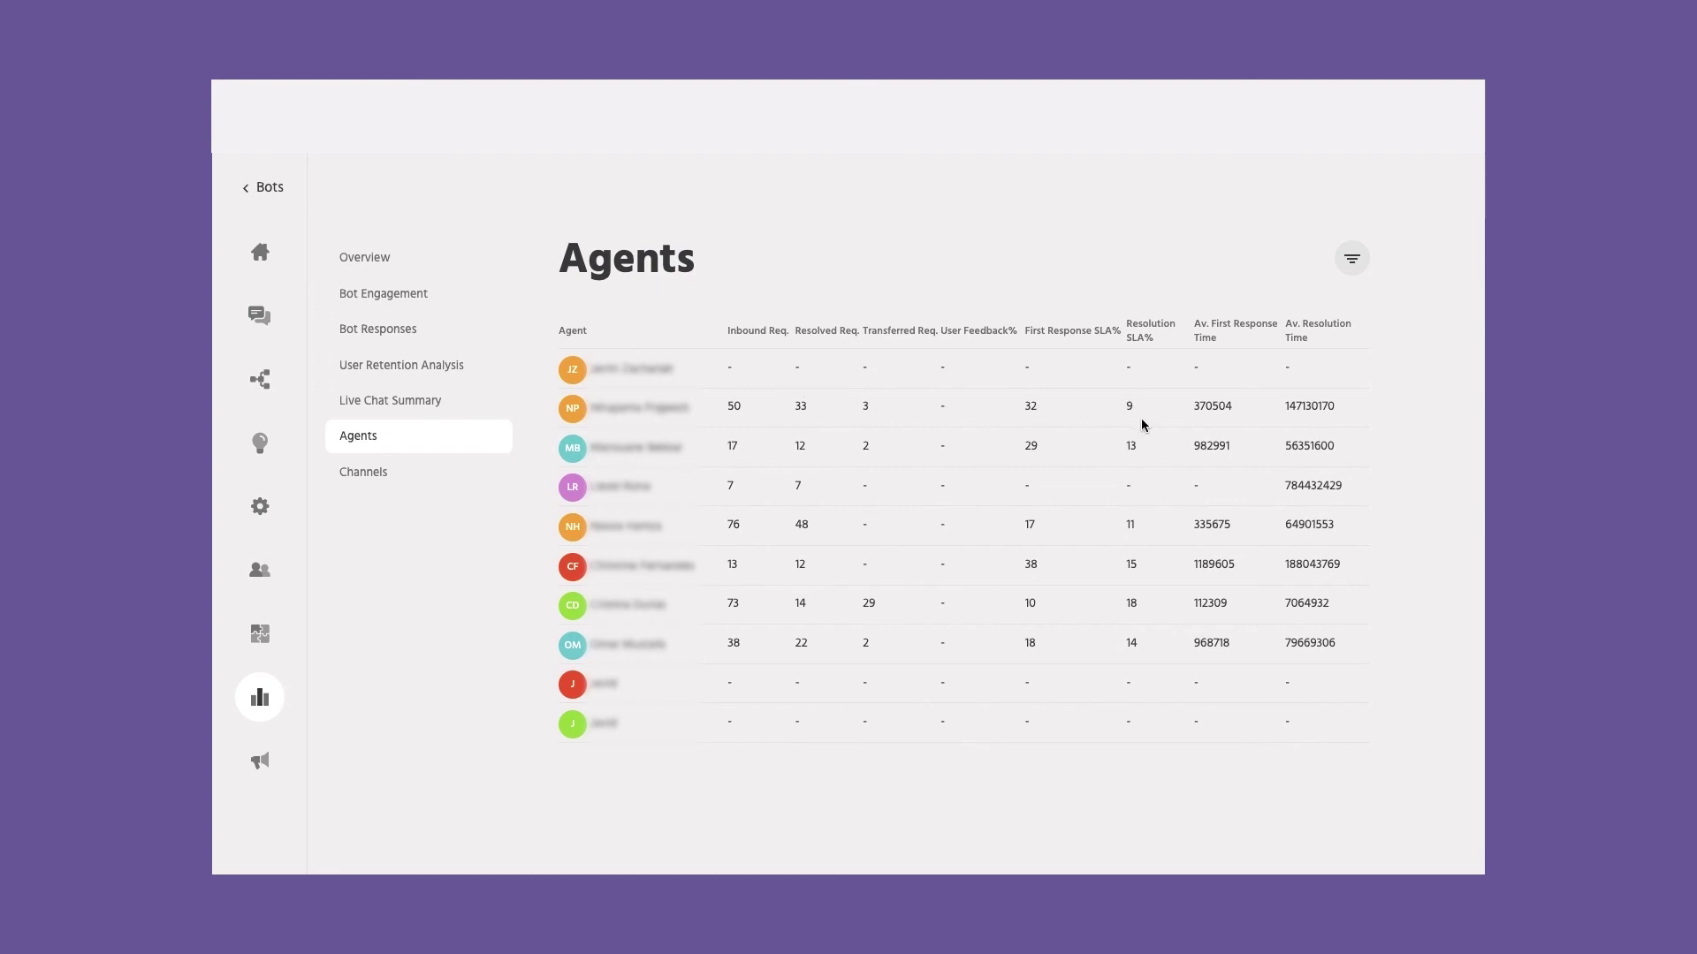
Step: Show Channels analytics for the last 30 days: web 2 inbound, WhatsApp 52 inbound
{"action": "left_click", "coordinate": [377, 473]}
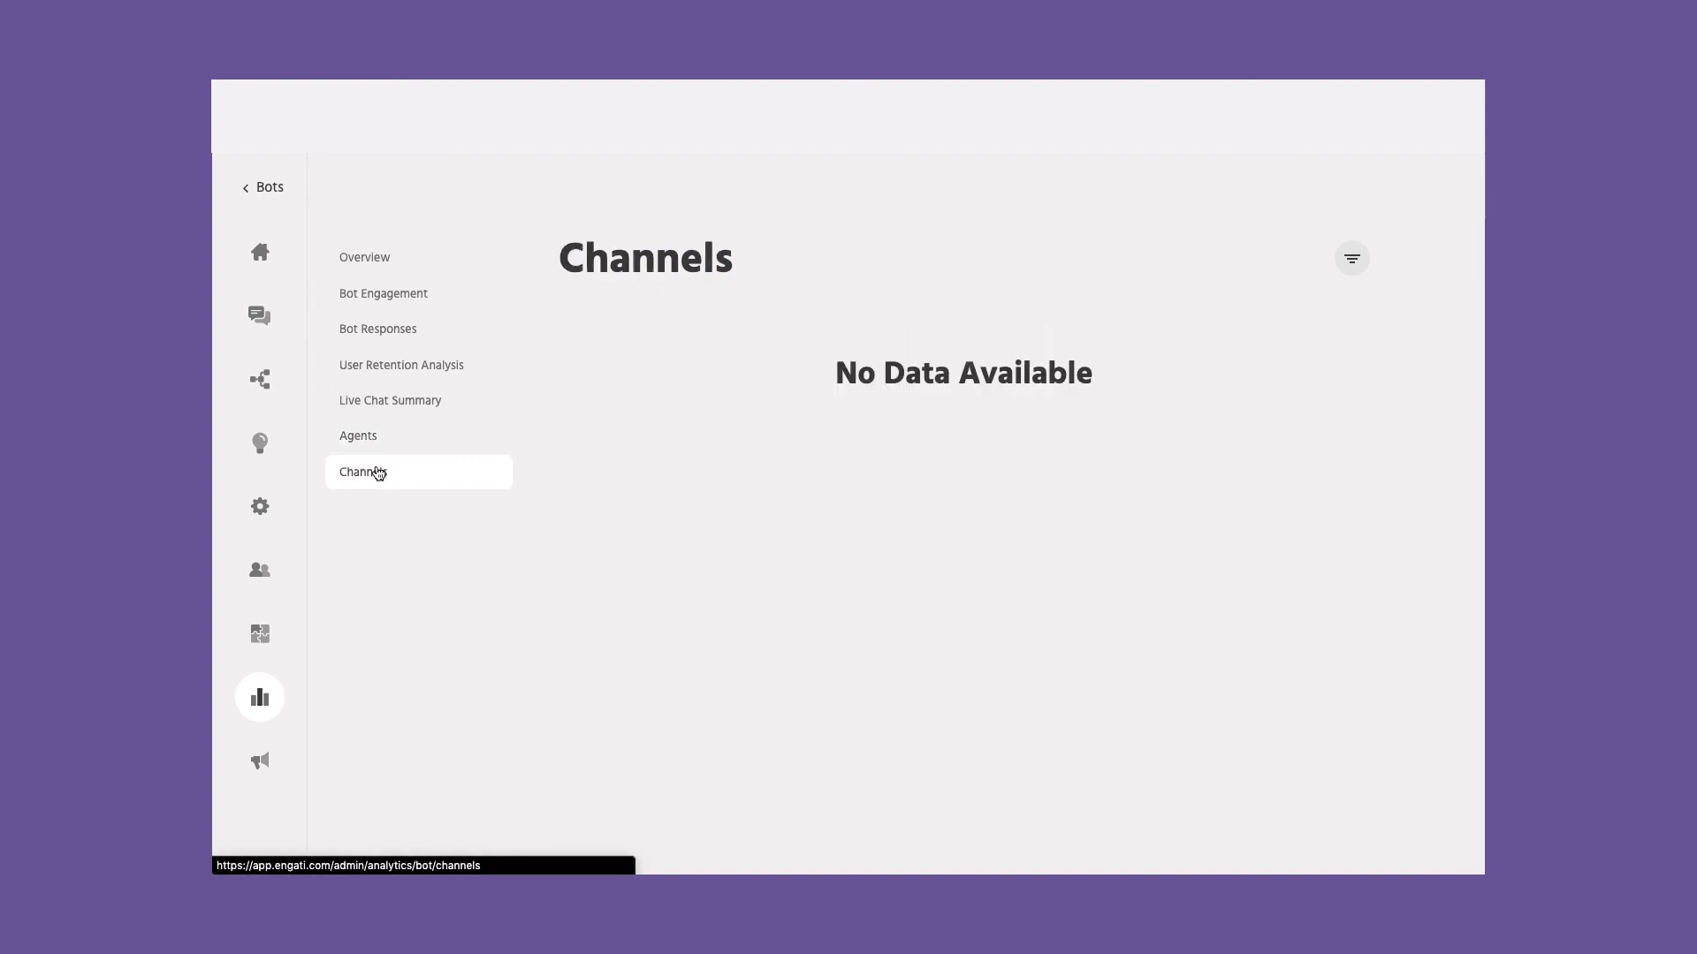
{"action": "left_click", "coordinate": [1356, 260]}
{"action": "left_click", "coordinate": [1201, 422]}
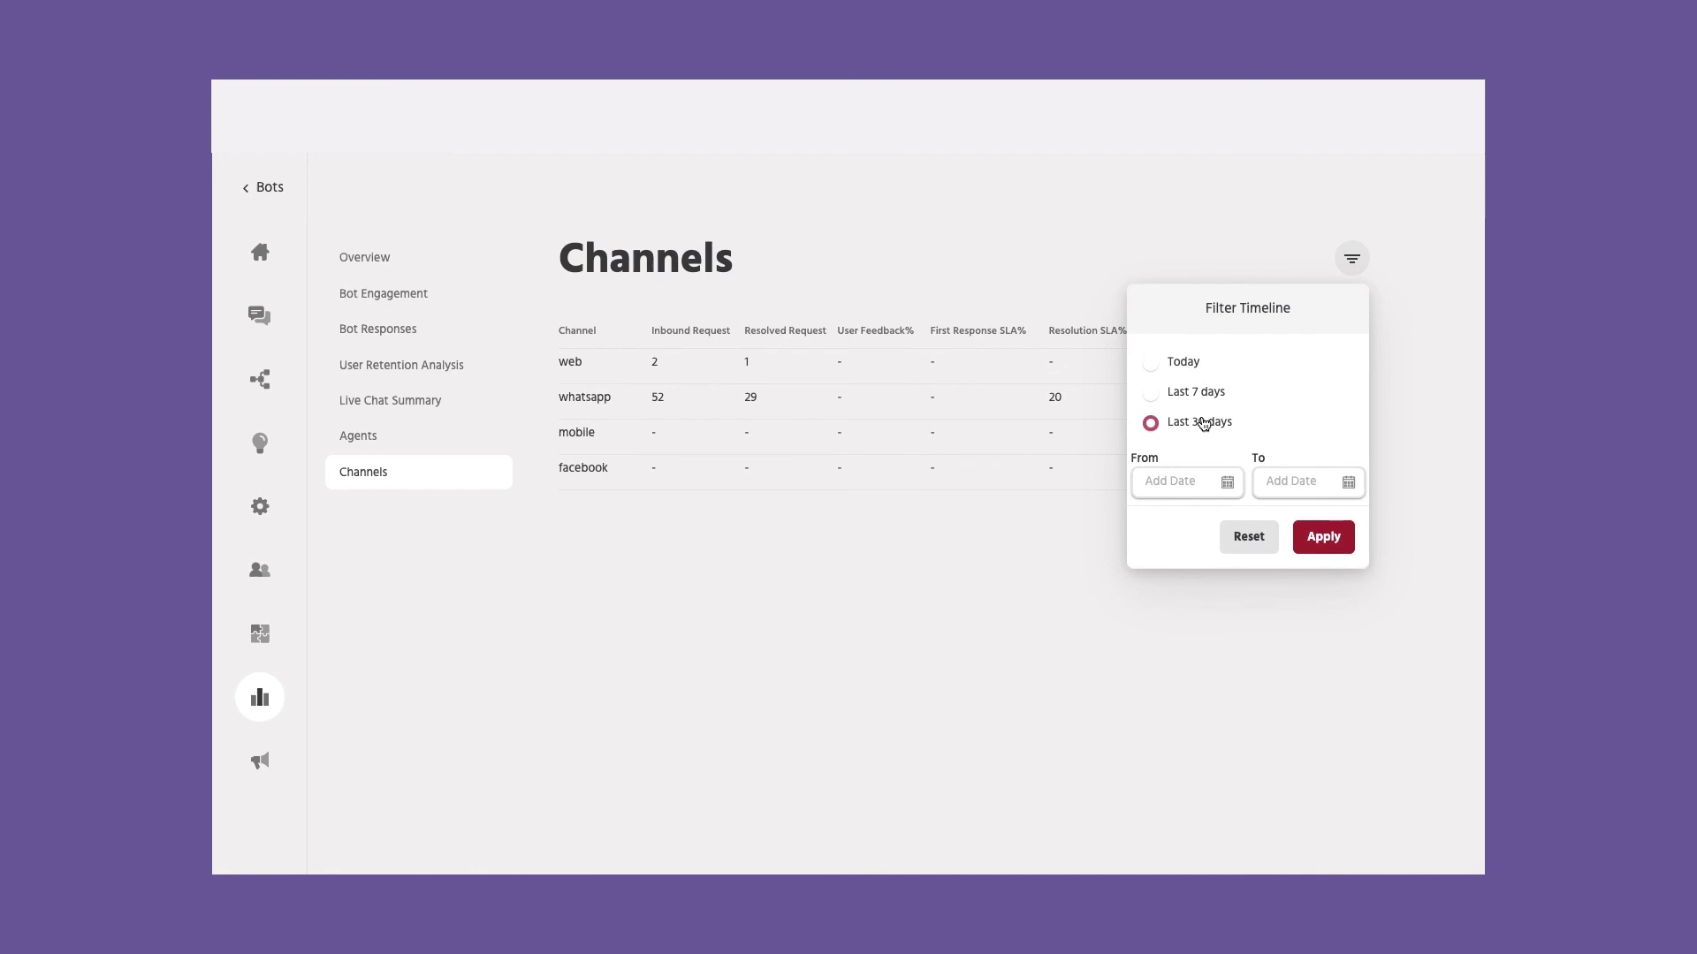
{"action": "left_click", "coordinate": [1323, 535]}
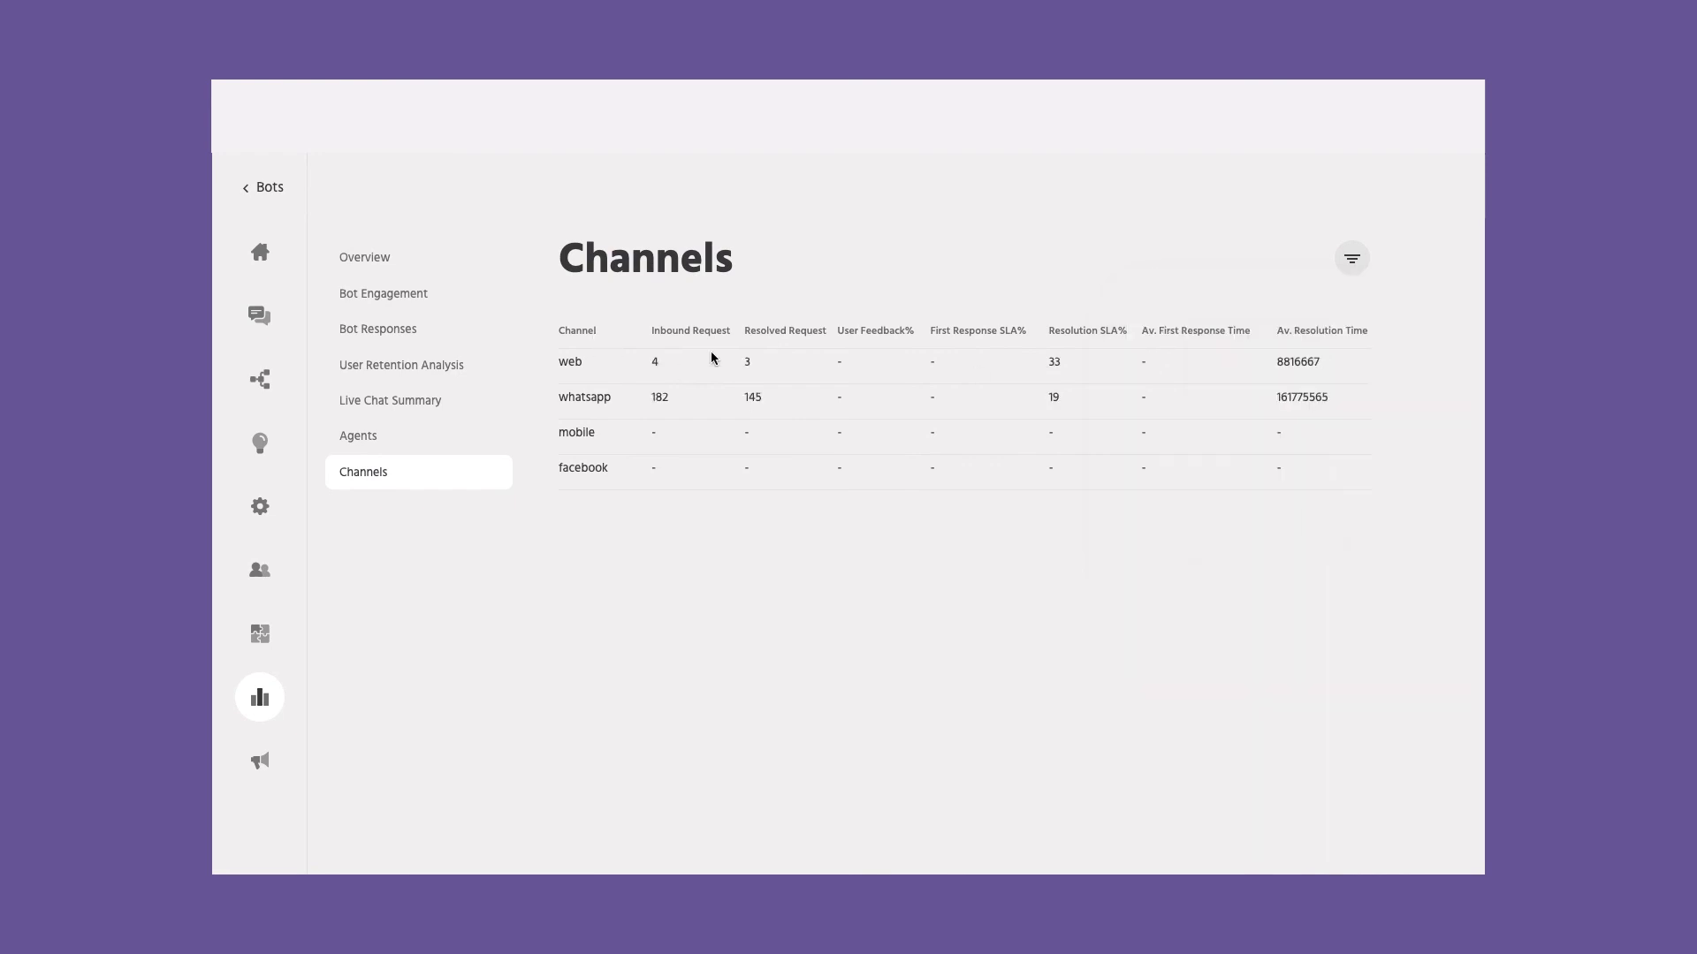